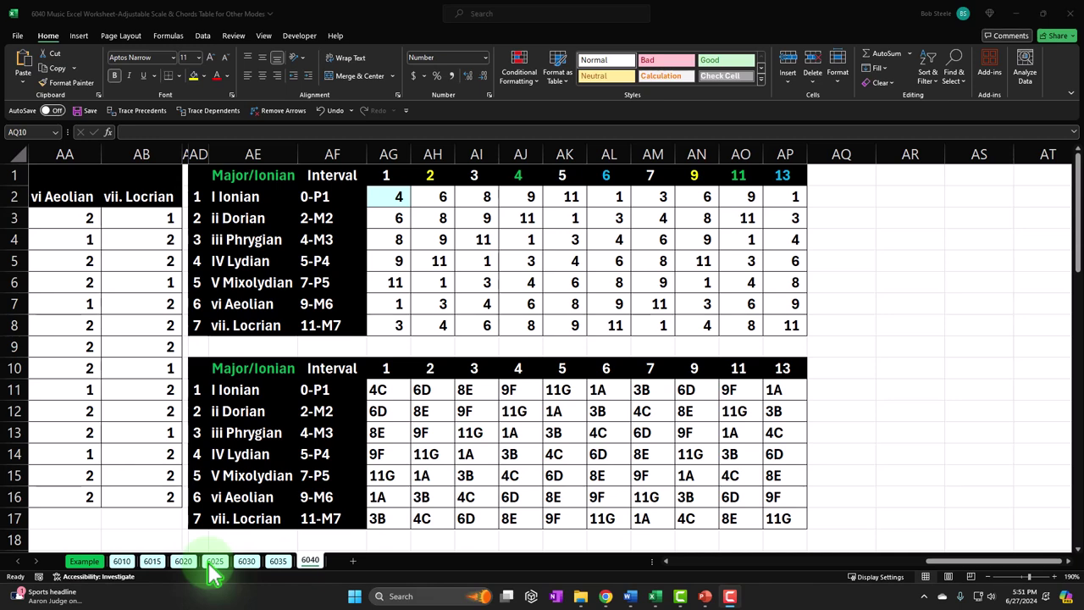
- Open the Example sheet and examine the grid of fretboard notes in AR11:BC16
{"action": "left_click", "coordinate": [84, 561]}
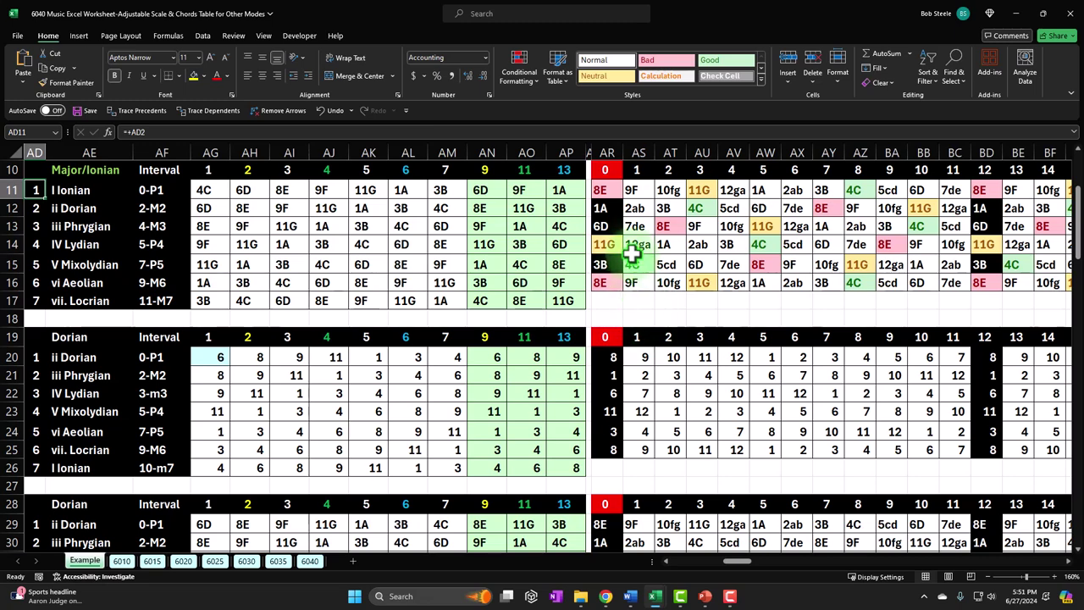
{"action": "left_click_drag", "start_coordinate": [600, 190], "coordinate": [945, 282]}
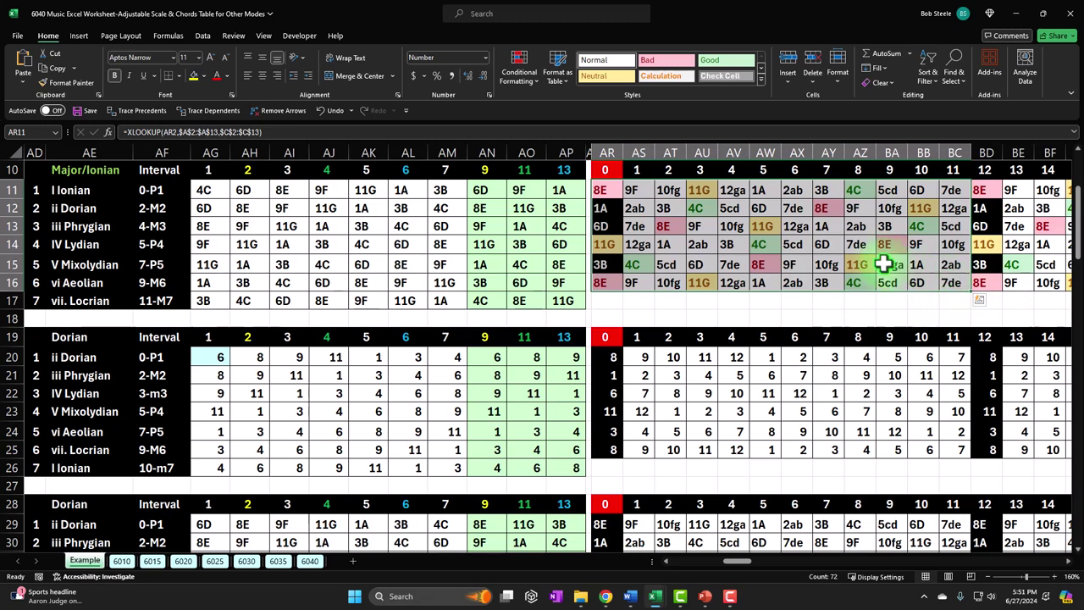
{"action": "left_click", "coordinate": [603, 192]}
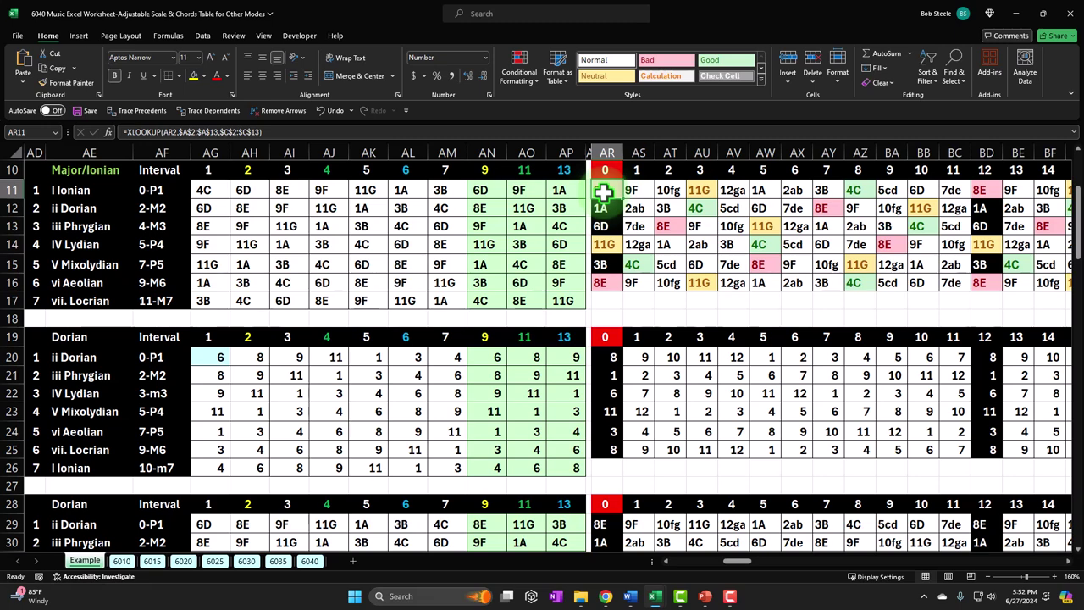
{"action": "left_click_drag", "start_coordinate": [603, 192], "coordinate": [942, 280]}
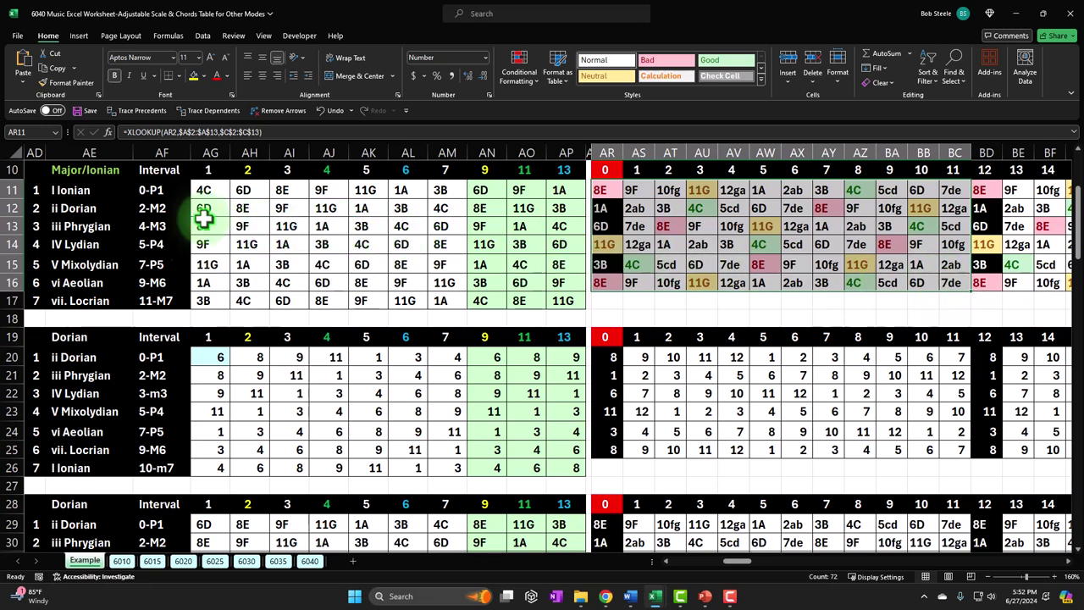
- Examine the Major/Ionian note table's heading, its I Ionian label and the mode numbers in column AD
{"action": "left_click", "coordinate": [67, 194]}
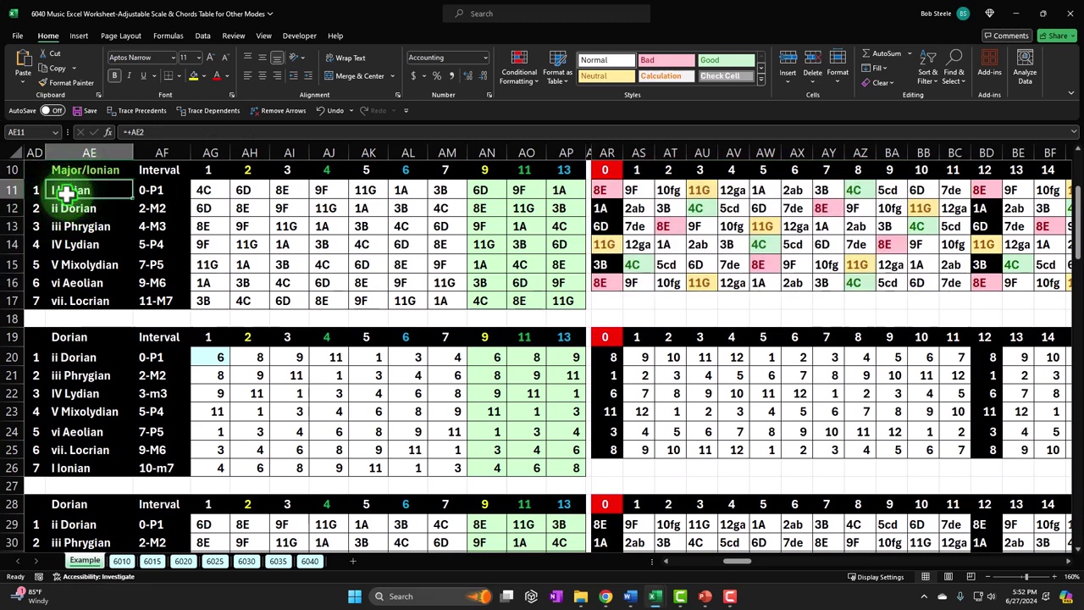
{"action": "left_click", "coordinate": [73, 172]}
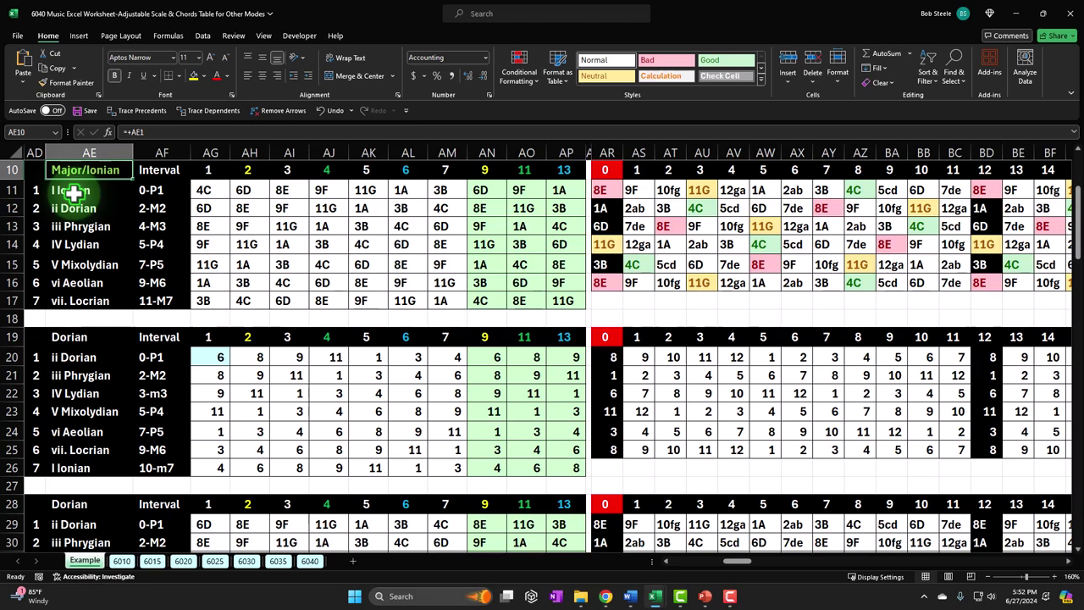
{"action": "key", "text": "Down"}
{"action": "key", "text": "Left"}
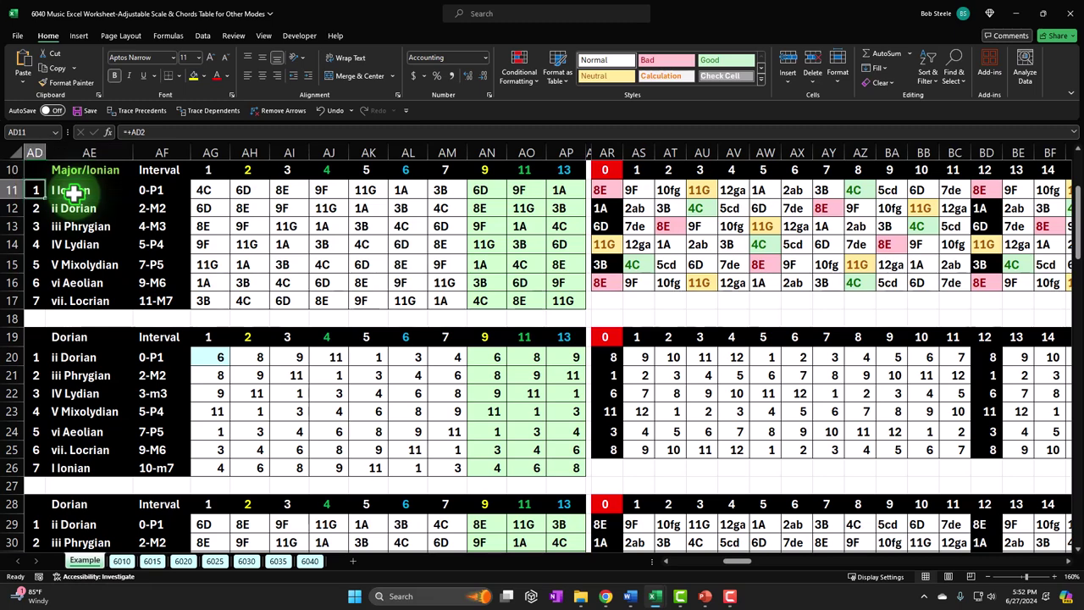
{"action": "key", "text": "Down"}
{"action": "key", "text": "Down"}
{"action": "key", "text": "Down"}
{"action": "key", "text": "Down"}
{"action": "key", "text": "Down"}
{"action": "key", "text": "Down"}
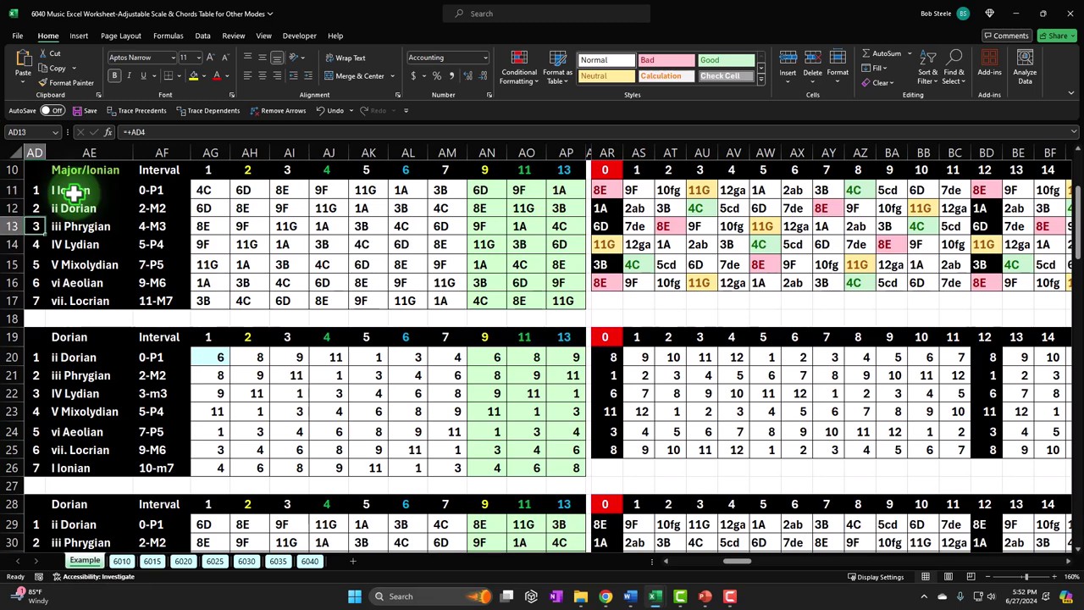
- Go through the root notes of the seven modes in column AG of the Major/Ionian note table
{"action": "key", "text": "Right"}
{"action": "key", "text": "Right"}
{"action": "key", "text": "Right"}
{"action": "key", "text": "Up"}
{"action": "key", "text": "Up"}
{"action": "key", "text": "Up"}
{"action": "key", "text": "Up"}
{"action": "key", "text": "Up"}
{"action": "key", "text": "Up"}
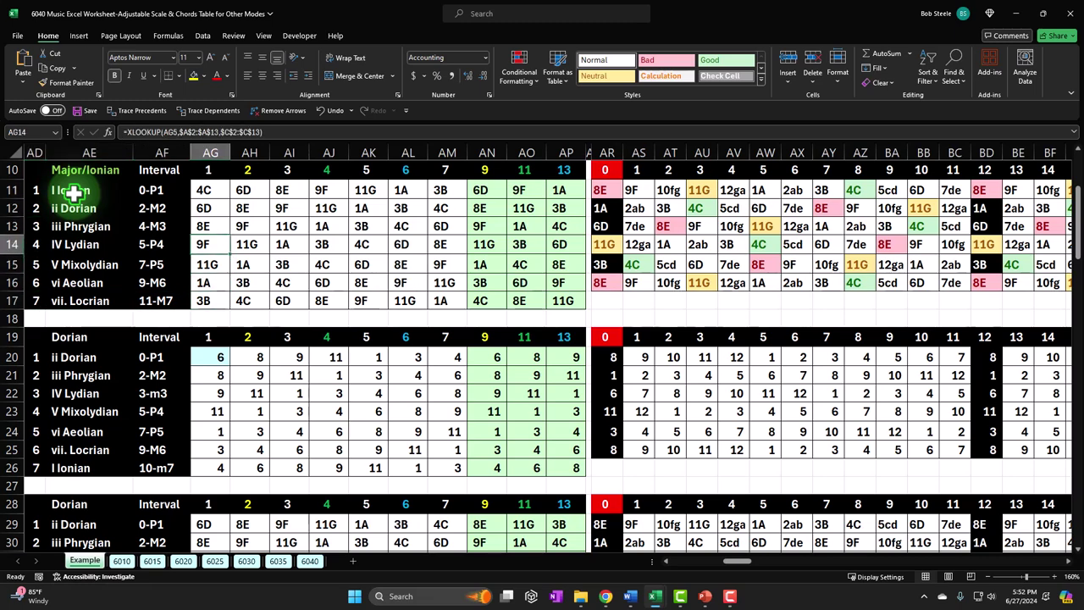
{"action": "key", "text": "Down"}
{"action": "key", "text": "Down"}
{"action": "key", "text": "Down"}
{"action": "key", "text": "Down"}
{"action": "key", "text": "Down"}
{"action": "key", "text": "Down"}
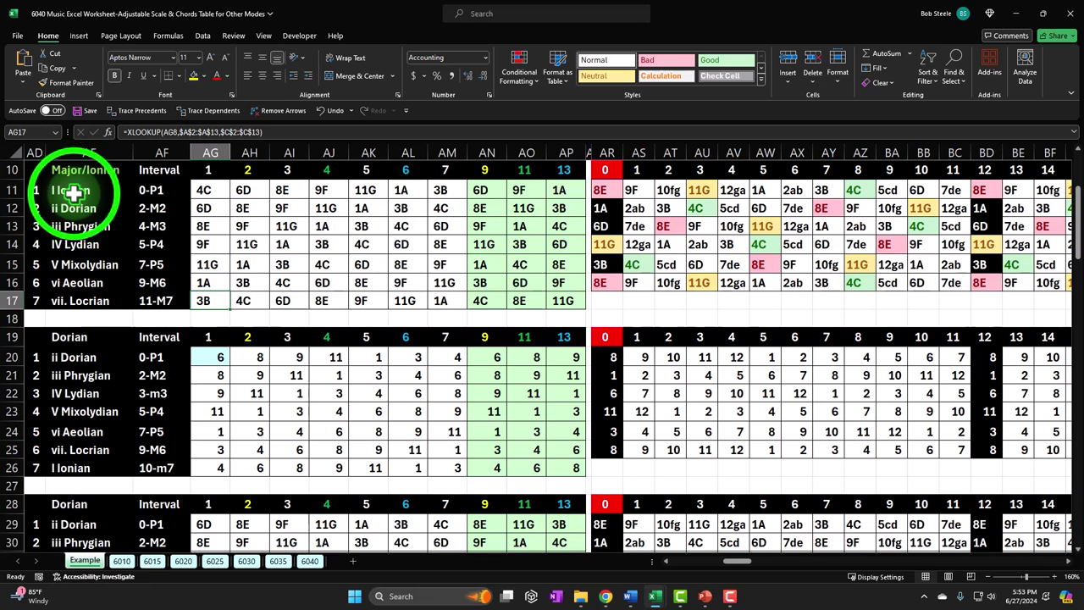
- Review the mode names from I Ionian to vii. Locrian in AE11:AE17, ending back at I Ionian
{"action": "left_click", "coordinate": [72, 192]}
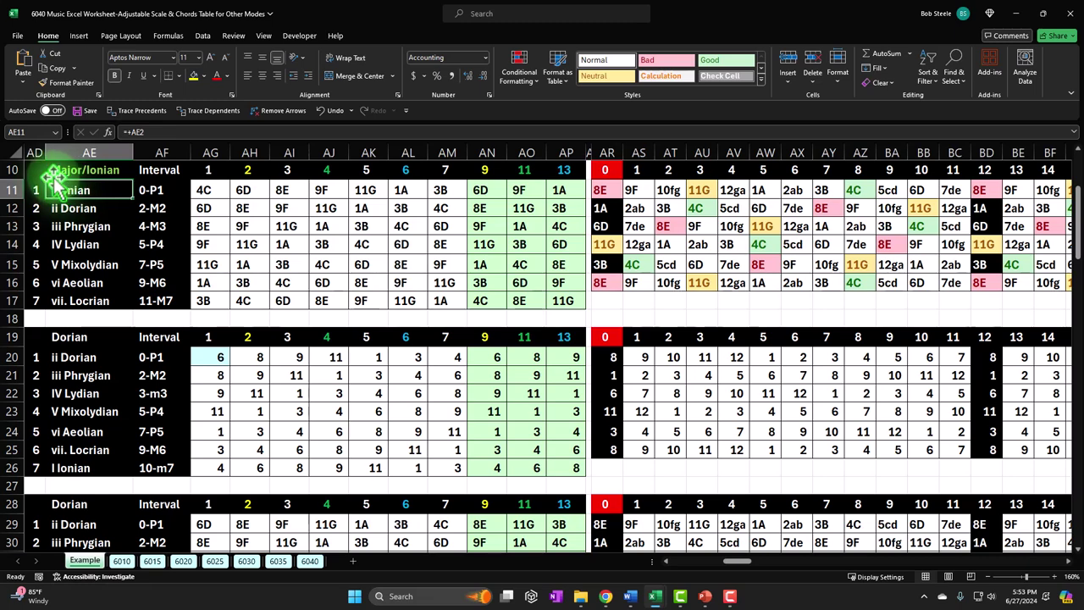
{"action": "key", "text": "Down"}
{"action": "key", "text": "Down"}
{"action": "key", "text": "Down"}
{"action": "key", "text": "Down"}
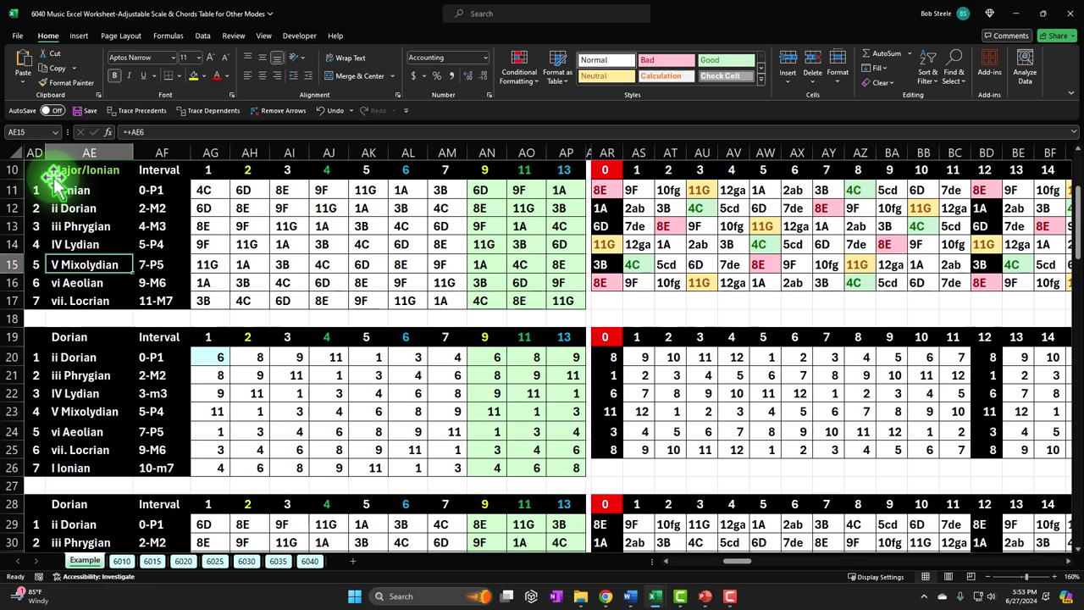
{"action": "key", "text": "Down"}
{"action": "key", "text": "Down"}
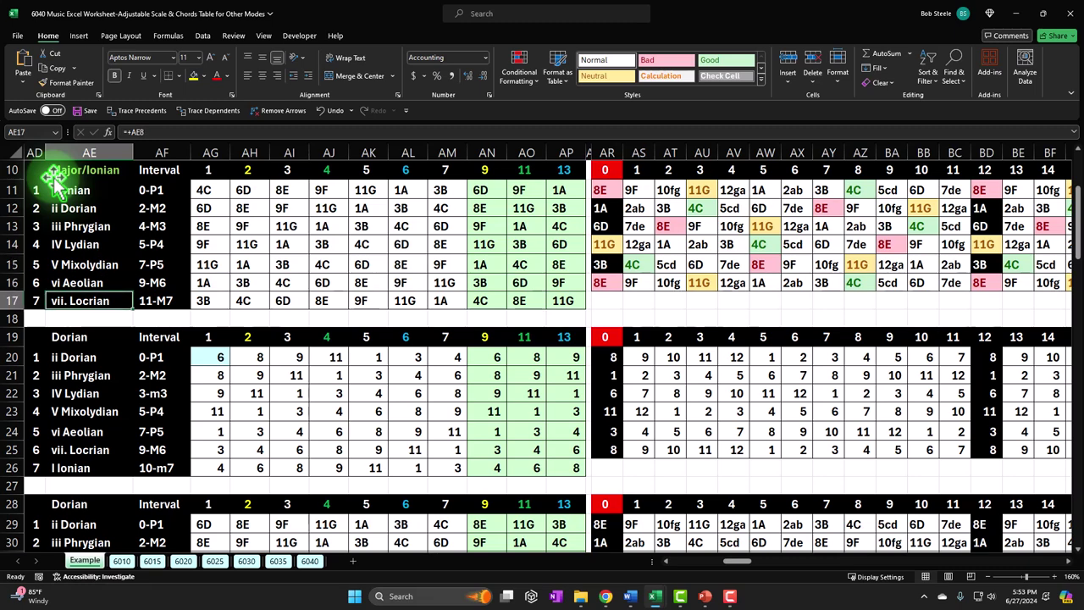
{"action": "key", "text": "Up"}
{"action": "key", "text": "Up"}
{"action": "key", "text": "Up"}
{"action": "key", "text": "Up"}
{"action": "key", "text": "Up"}
{"action": "key", "text": "Up"}
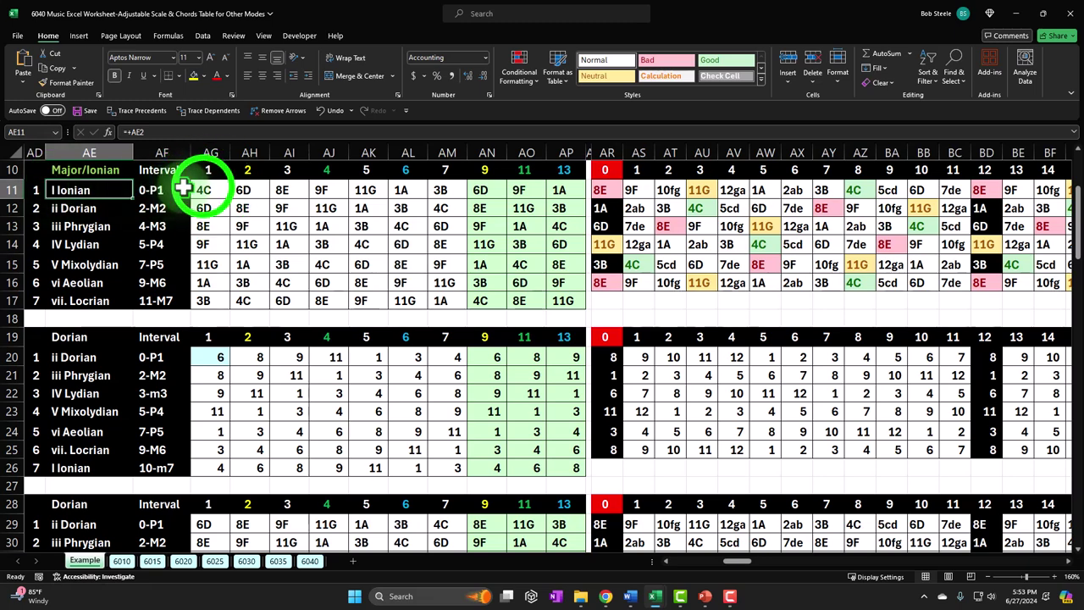
- Examine the root notes in AG11:AG17 and the I Ionian row's scale notes, highlighting its 1, 3 and 5 chord tones
{"action": "left_click_drag", "start_coordinate": [204, 188], "coordinate": [203, 294]}
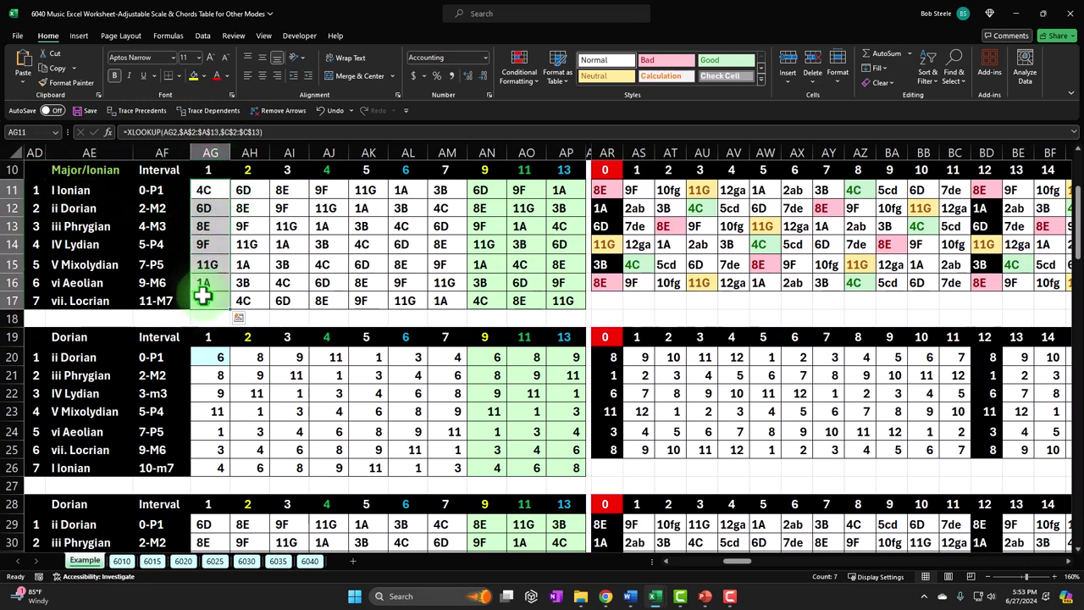
{"action": "left_click", "coordinate": [209, 189]}
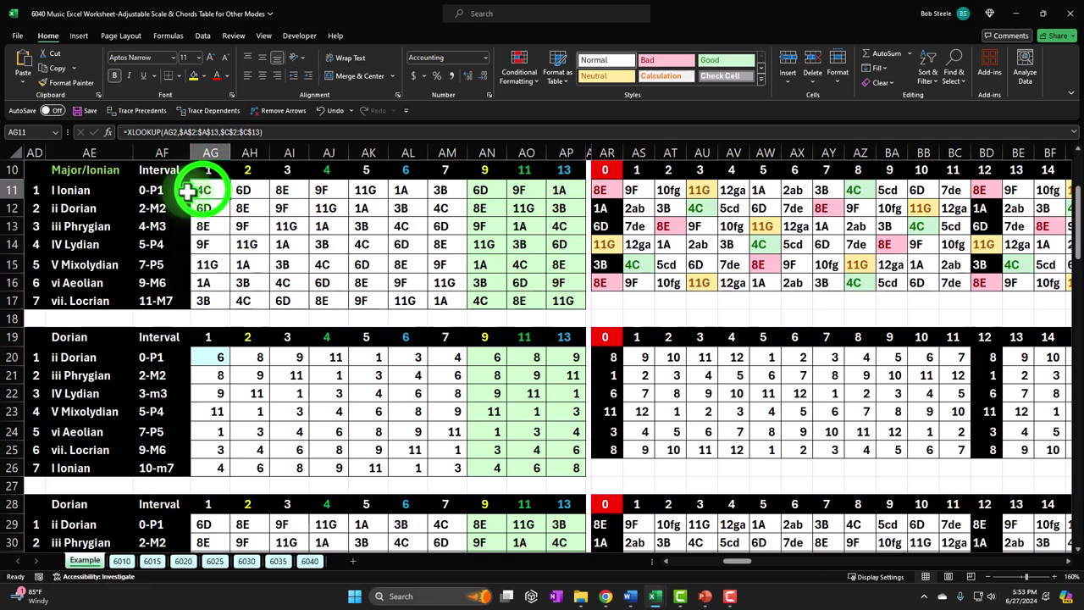
{"action": "left_click_drag", "start_coordinate": [204, 190], "coordinate": [491, 188]}
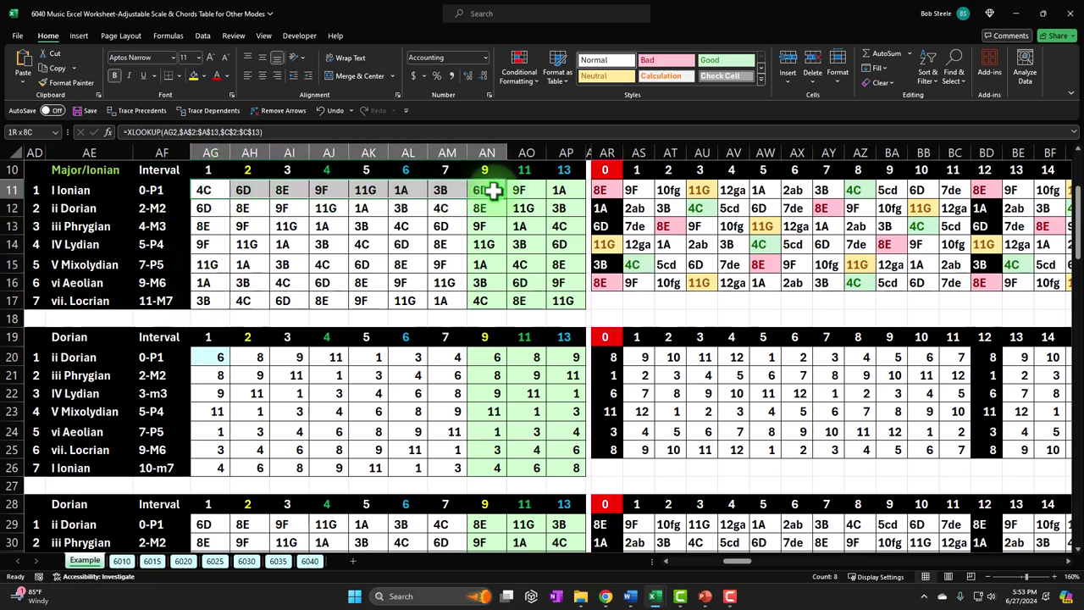
{"action": "left_click", "coordinate": [203, 189]}
{"action": "left_click", "coordinate": [292, 189], "text": "ctrl"}
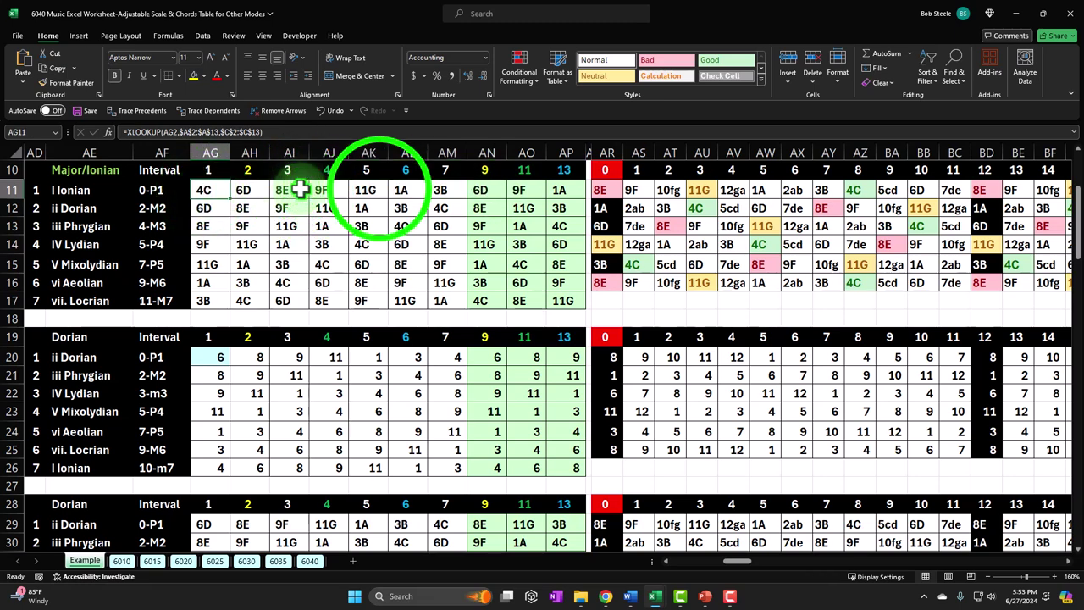
{"action": "left_click", "coordinate": [378, 188], "text": "ctrl"}
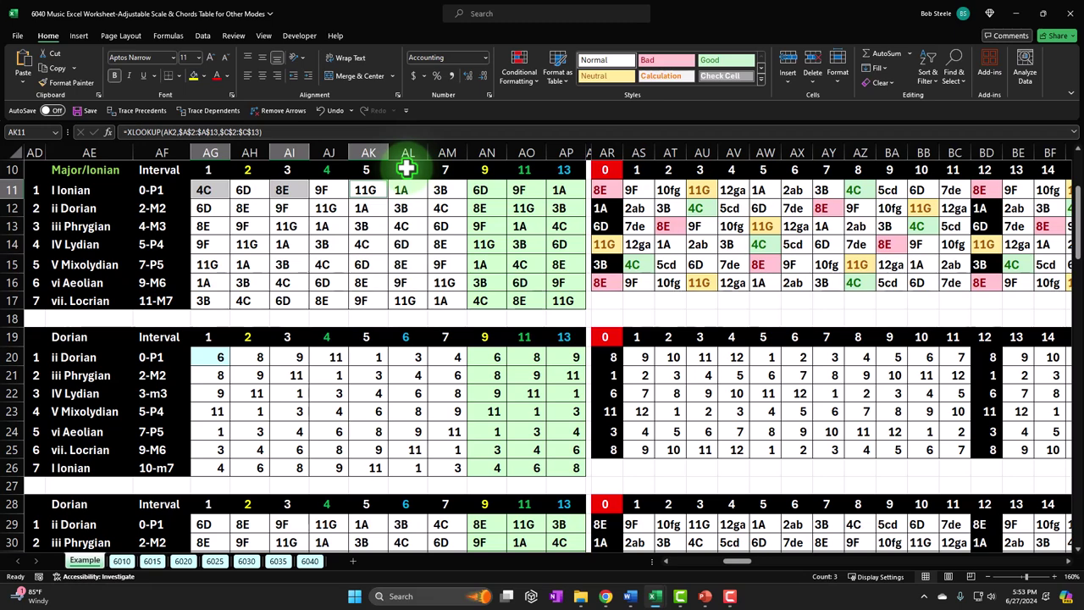
- Highlight the ii Dorian row's 1, 3 and 5 chord tones and examine the full ii Dorian and iii Phrygian rows
{"action": "left_click", "coordinate": [209, 210]}
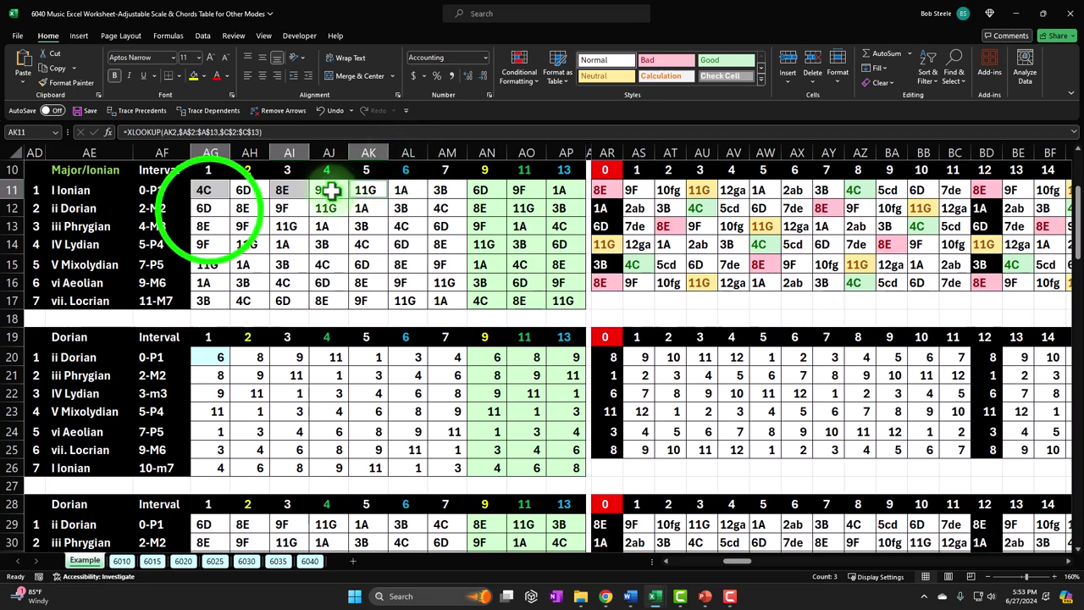
{"action": "left_click", "coordinate": [298, 207], "text": "shift"}
{"action": "left_click", "coordinate": [360, 209], "text": "ctrl"}
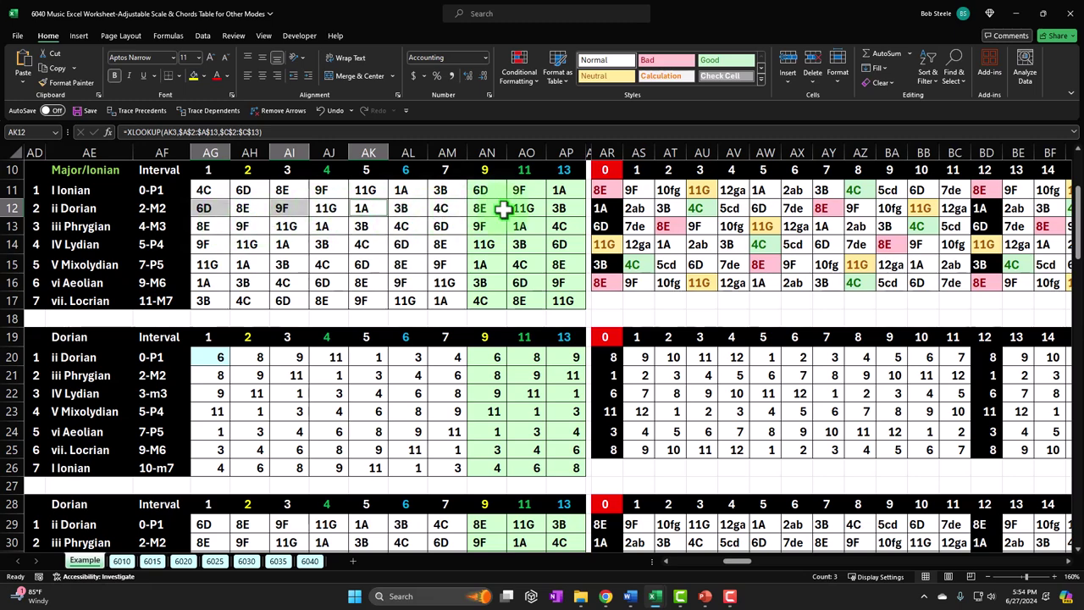
{"action": "left_click", "coordinate": [118, 209]}
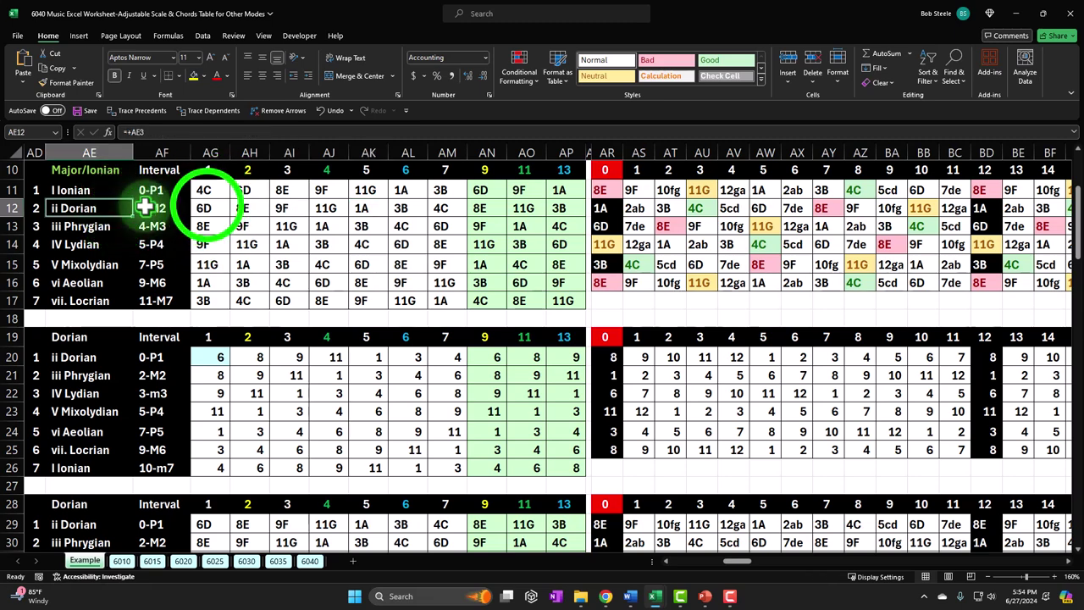
{"action": "left_click_drag", "start_coordinate": [206, 206], "coordinate": [550, 206]}
{"action": "left_click_drag", "start_coordinate": [208, 225], "coordinate": [550, 226]}
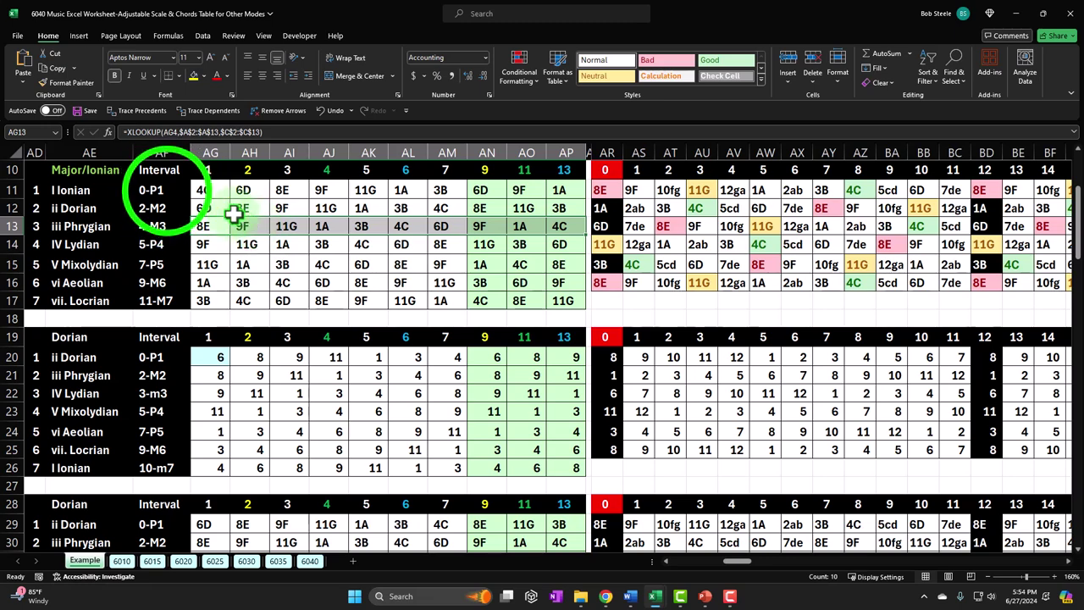
- Compare the Major/Ionian intervals in AF11:AF17 with the Dorian table's mode names and intervals in AD19:AF26
{"action": "left_click_drag", "start_coordinate": [162, 190], "coordinate": [164, 300]}
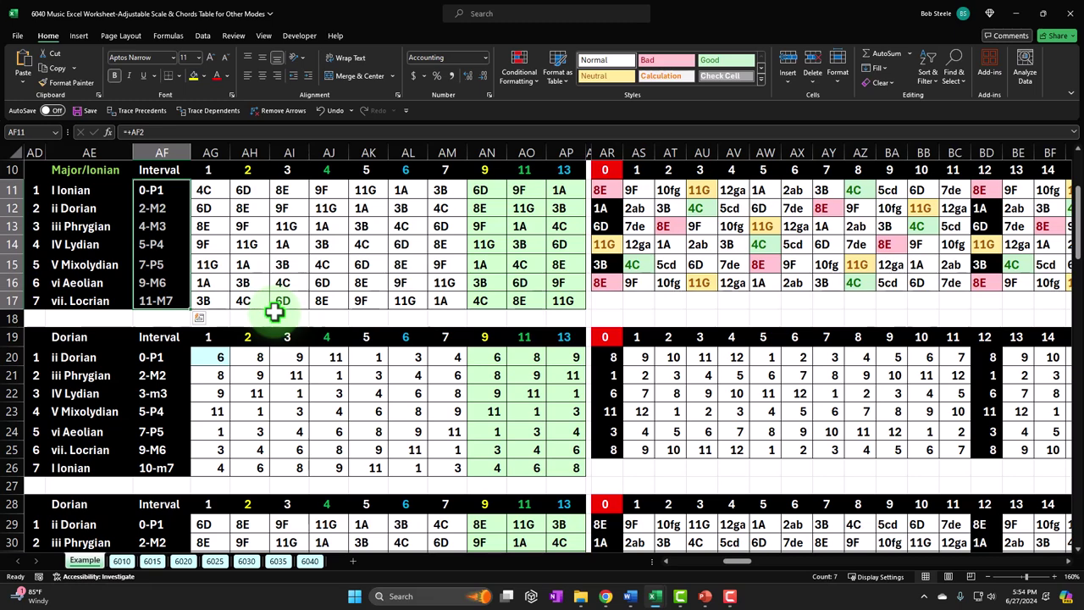
{"action": "scroll", "coordinate": [275, 311], "scroll_direction": "down", "scroll_amount": 1}
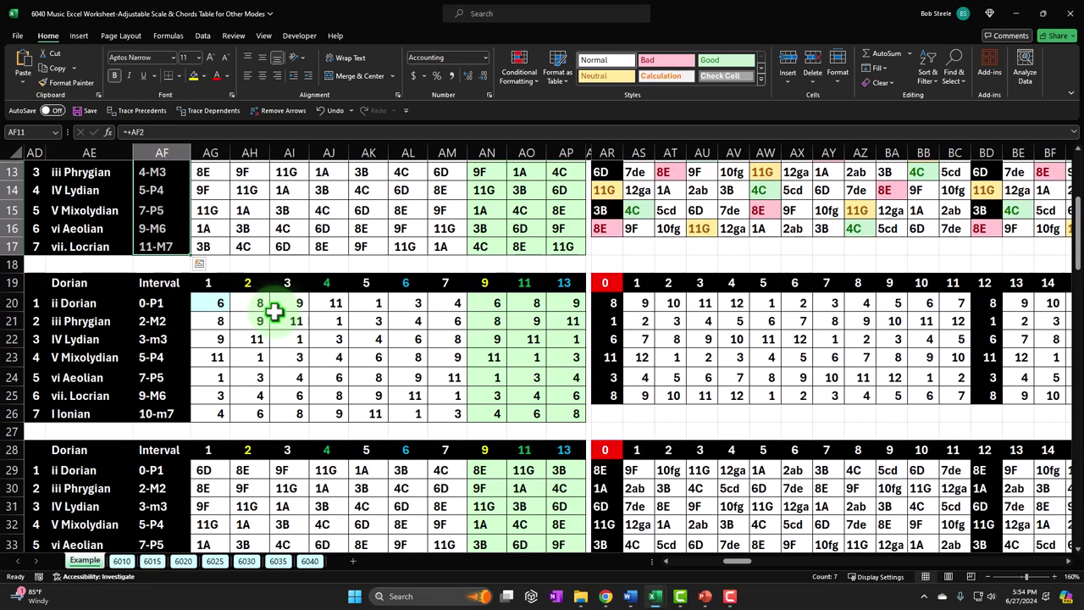
{"action": "left_click_drag", "start_coordinate": [38, 282], "coordinate": [172, 414]}
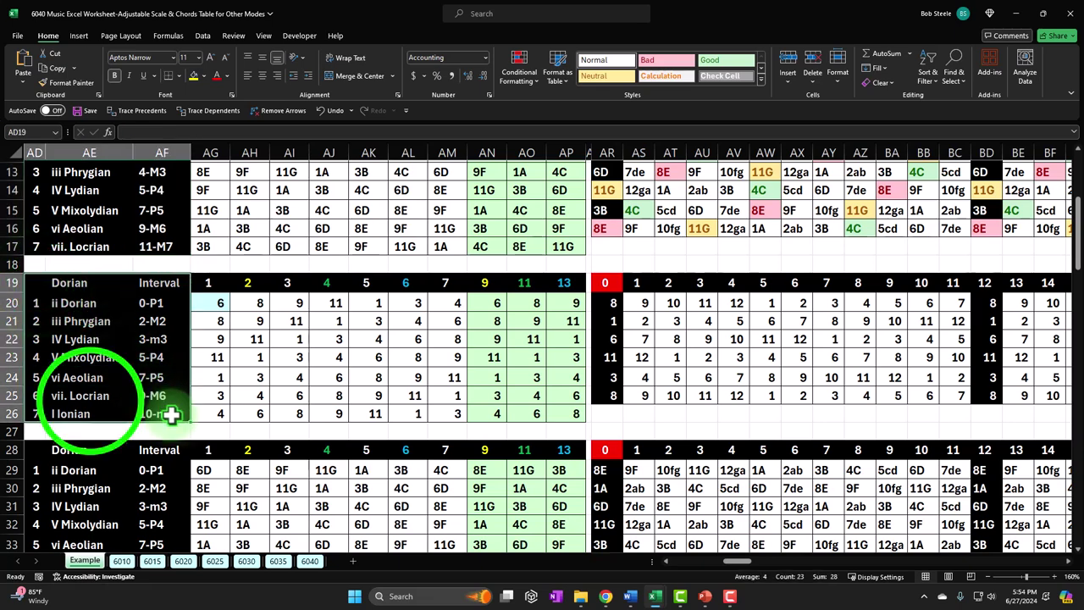
{"action": "scroll", "coordinate": [172, 414], "scroll_direction": "down", "scroll_amount": 1}
{"action": "left_click", "coordinate": [90, 398]}
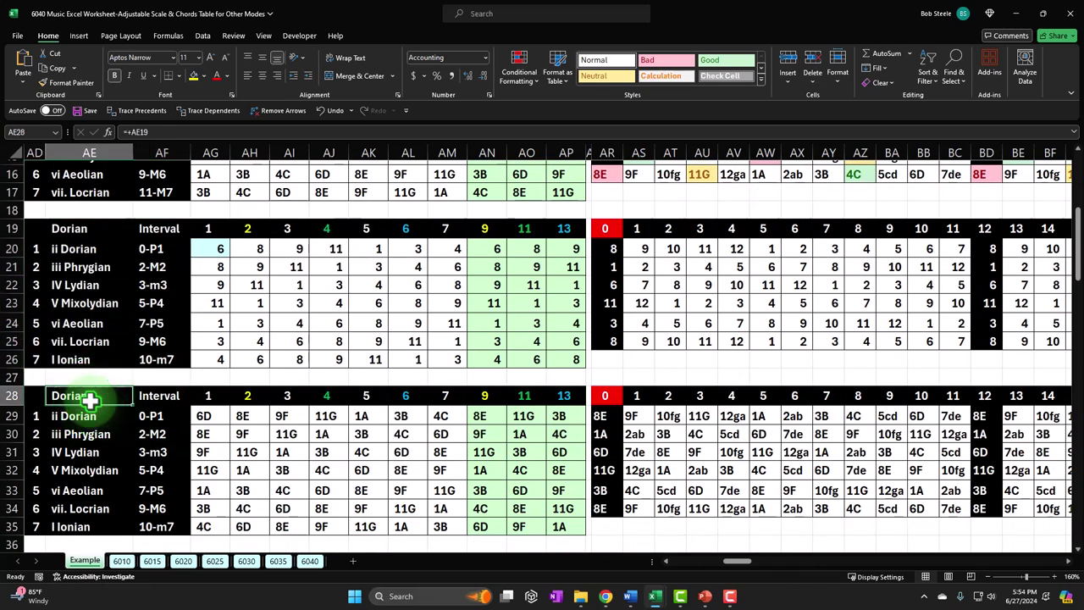
- Compare the ii Dorian row AG12:AP12 of the Major/Ionian table with the Dorian note table and its intervals in AF29:AF35
{"action": "scroll", "coordinate": [90, 398], "scroll_direction": "up", "scroll_amount": 3}
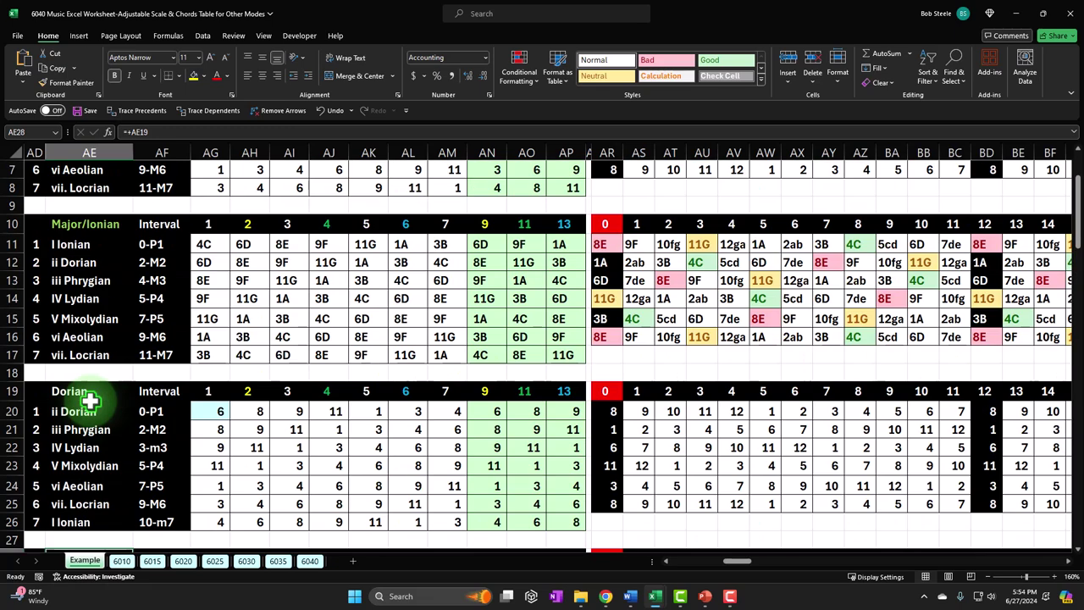
{"action": "left_click_drag", "start_coordinate": [206, 261], "coordinate": [556, 264]}
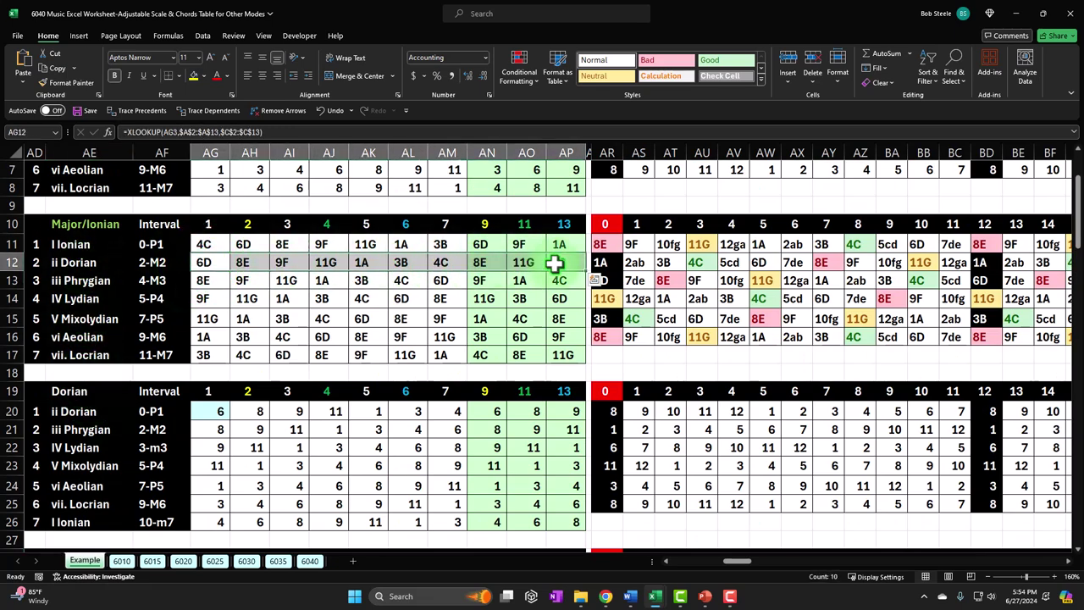
{"action": "scroll", "coordinate": [407, 326], "scroll_direction": "down", "scroll_amount": 4}
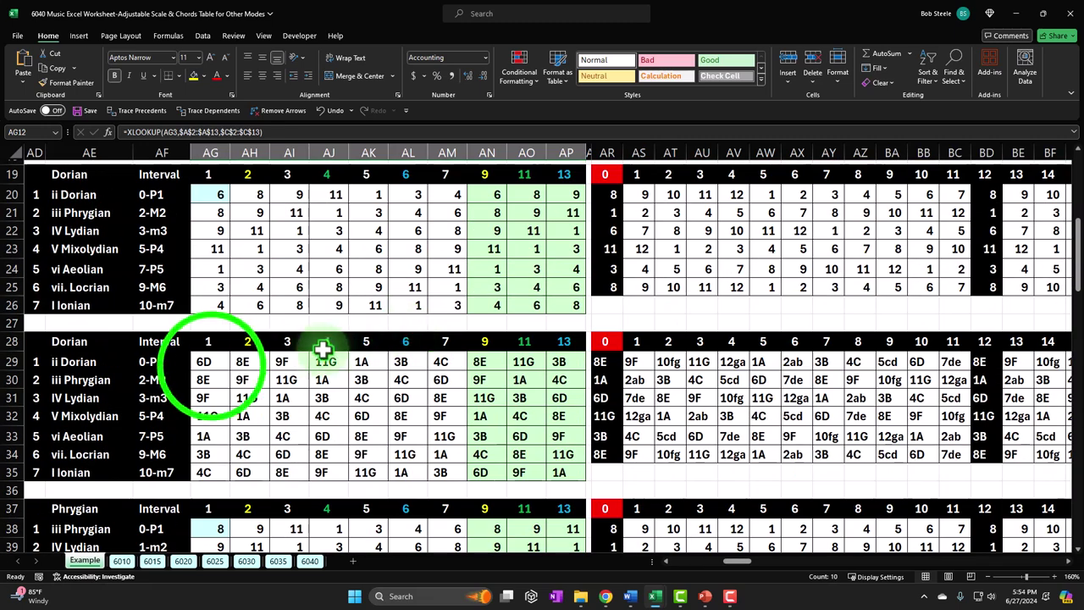
{"action": "left_click", "coordinate": [208, 364]}
{"action": "left_click_drag", "start_coordinate": [161, 362], "coordinate": [161, 468]}
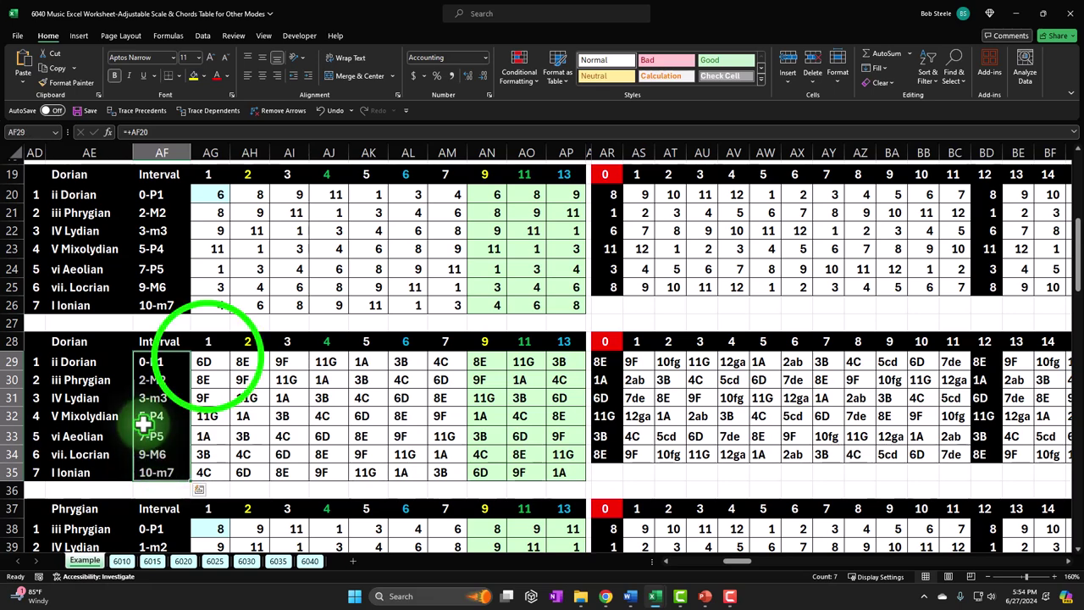
- Examine the Dorian root notes in AG29:AG35, the first three notes of rows 29 and 31, and the starting-note formula in AG20
{"action": "left_click", "coordinate": [208, 359]}
{"action": "left_click_drag", "start_coordinate": [209, 359], "coordinate": [211, 459]}
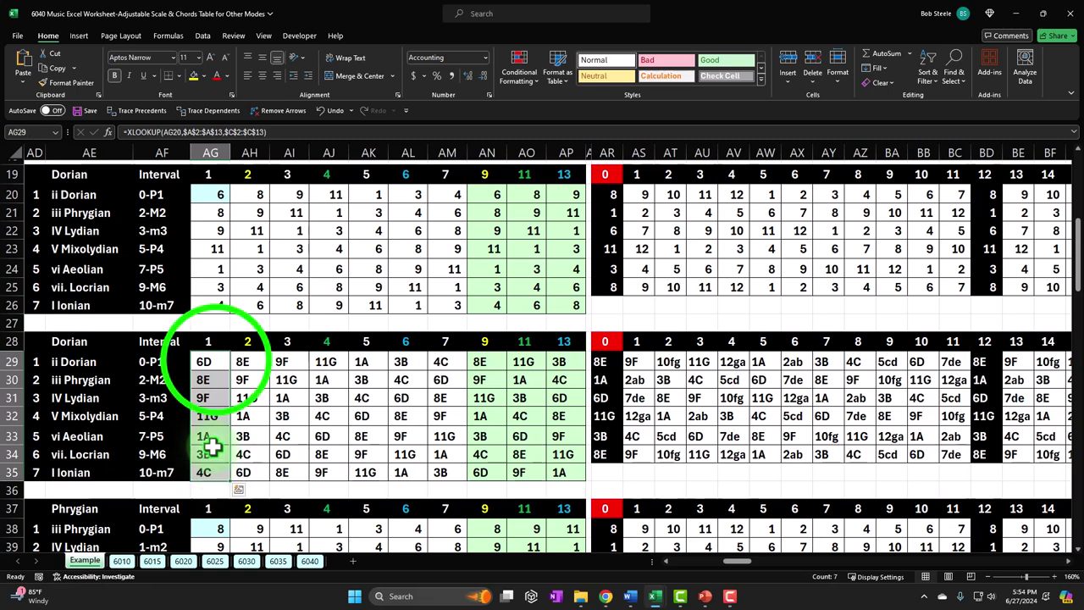
{"action": "left_click_drag", "start_coordinate": [218, 358], "coordinate": [287, 362]}
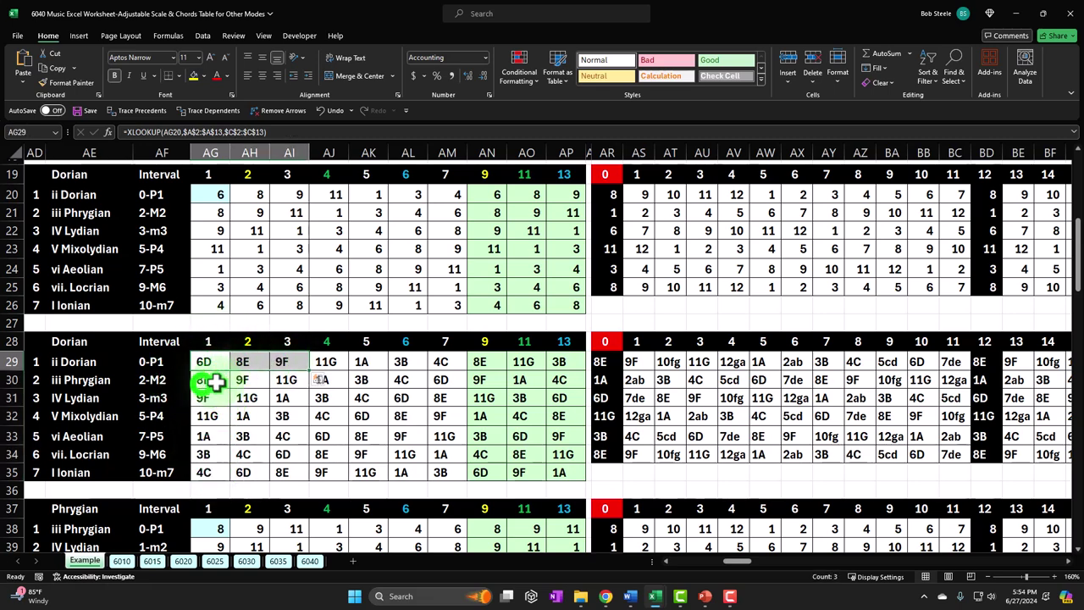
{"action": "left_click_drag", "start_coordinate": [218, 399], "coordinate": [282, 401]}
{"action": "key", "text": "ctrl+v"}
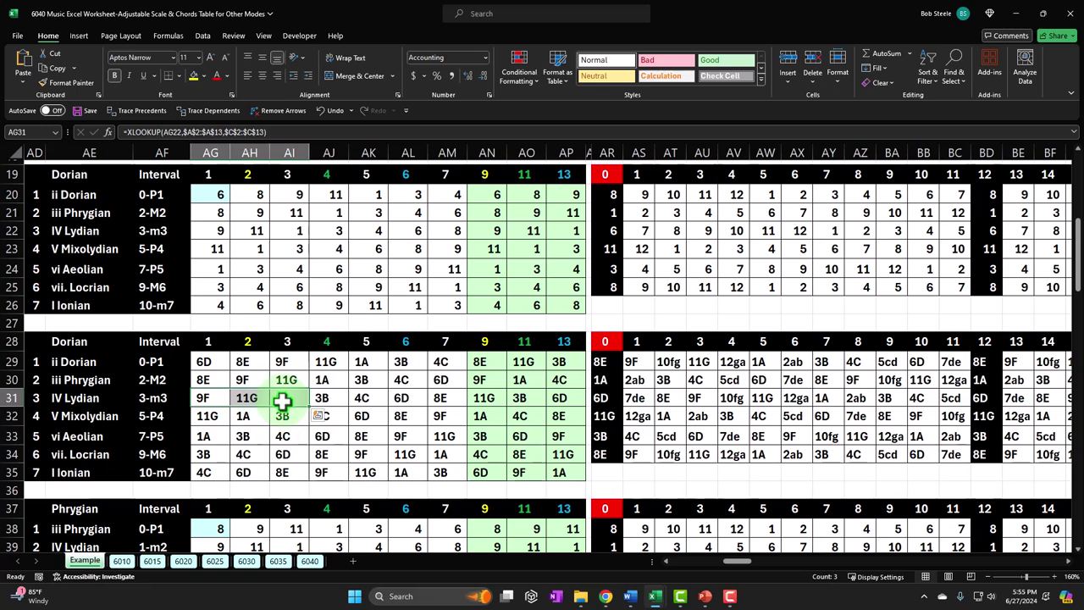
{"action": "scroll", "coordinate": [282, 401], "scroll_direction": "up", "scroll_amount": 1}
{"action": "left_click", "coordinate": [220, 248]}
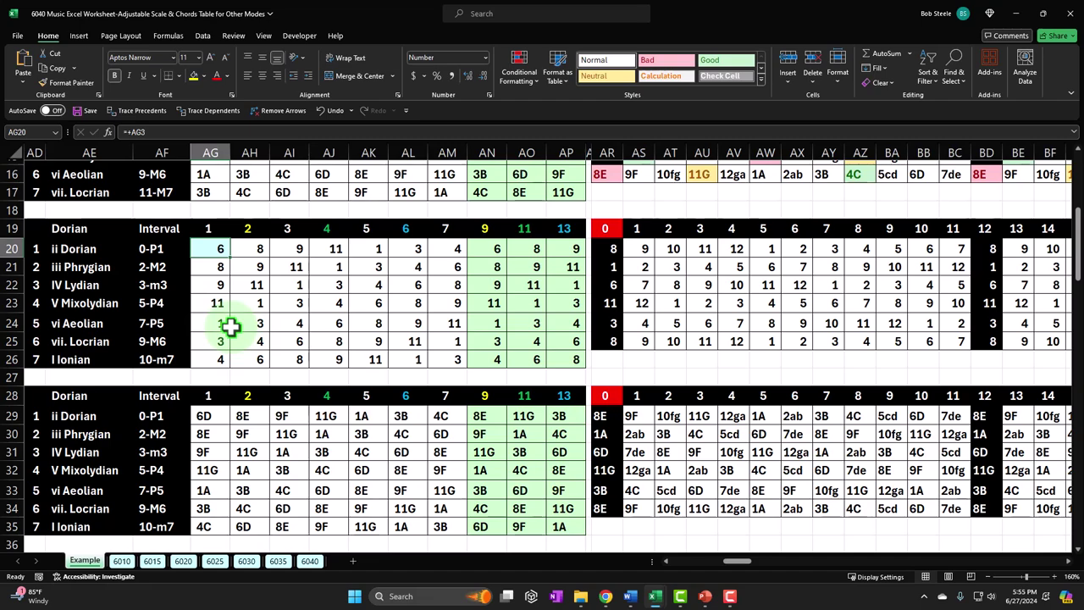
- Compare the Major/Ionian and Dorian tables and highlight the seven mode names in AE11:AE17
{"action": "scroll", "coordinate": [230, 326], "scroll_direction": "up", "scroll_amount": 5}
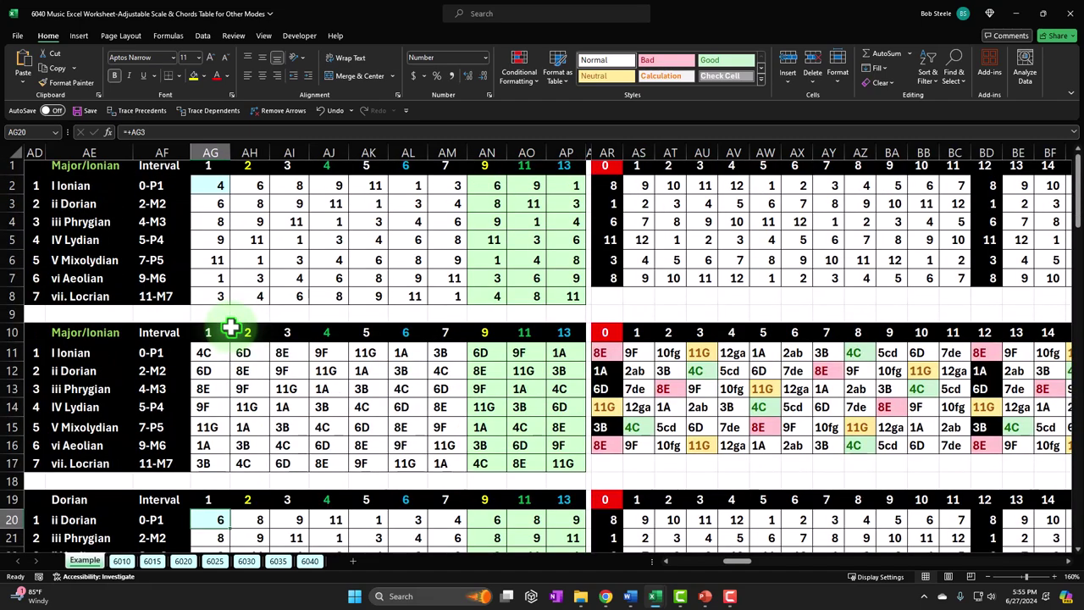
{"action": "scroll", "coordinate": [230, 329], "scroll_direction": "down", "scroll_amount": 2}
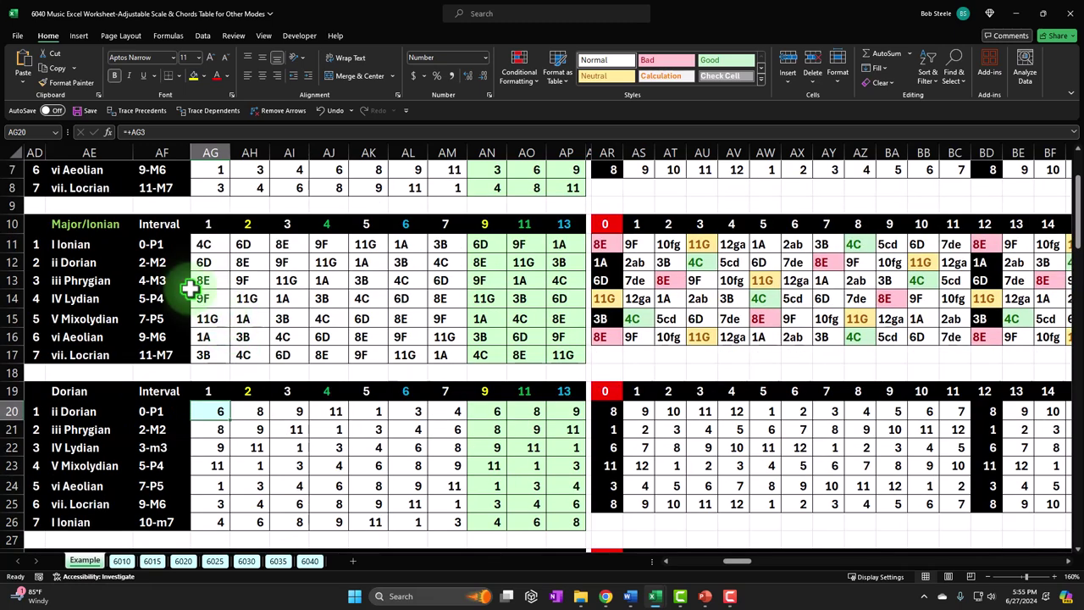
{"action": "left_click_drag", "start_coordinate": [79, 244], "coordinate": [91, 346]}
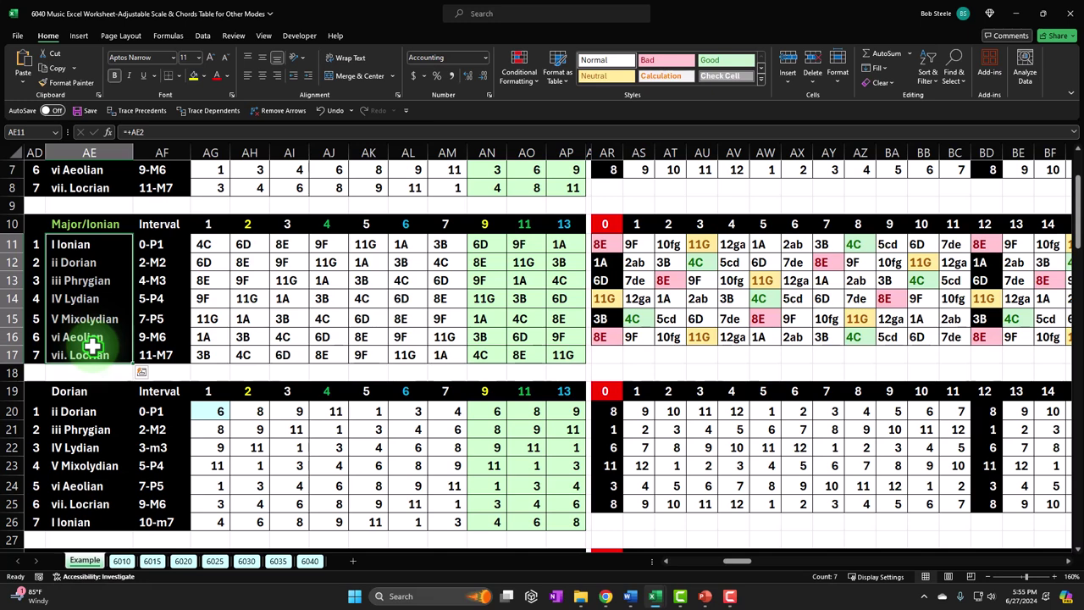
{"action": "left_click", "coordinate": [85, 246]}
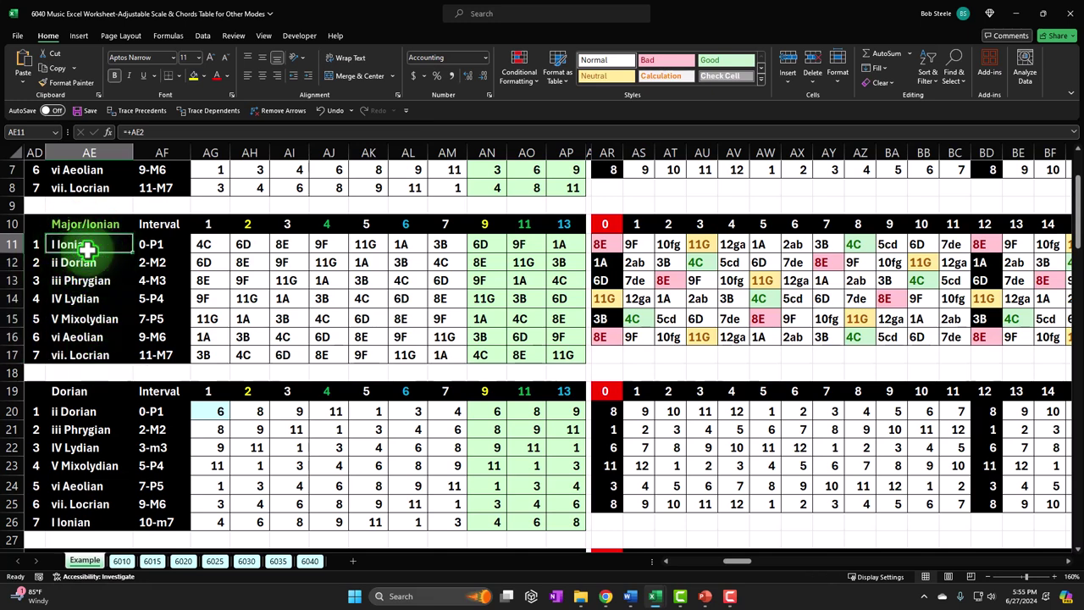
{"action": "left_click_drag", "start_coordinate": [87, 248], "coordinate": [105, 351]}
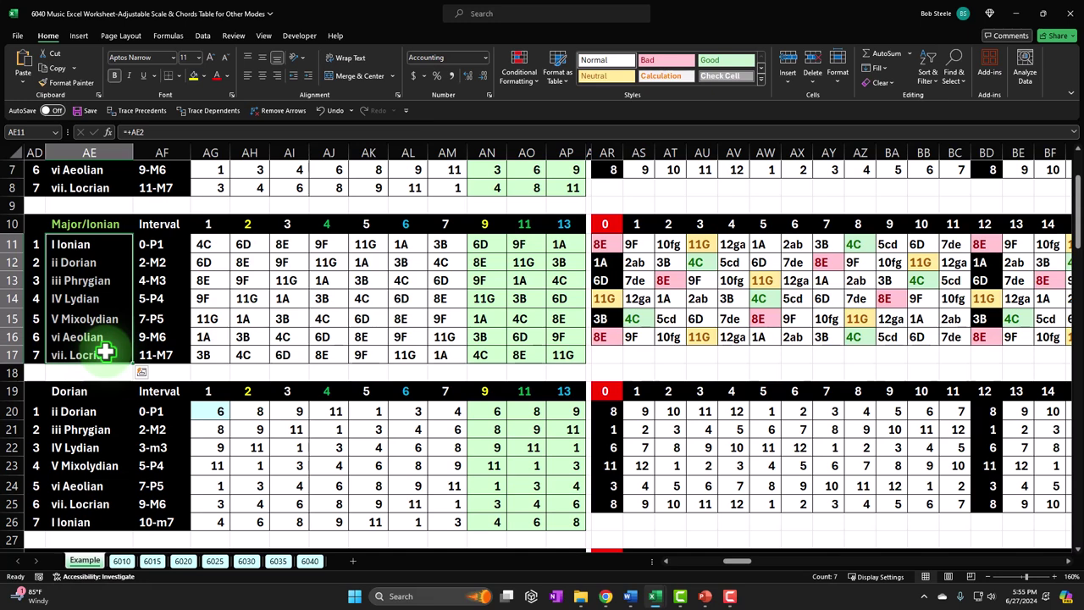
- Set the Dorian table's starting note in AG20 to 4
{"action": "scroll", "coordinate": [105, 351], "scroll_direction": "down", "scroll_amount": 1}
{"action": "left_click", "coordinate": [195, 356]}
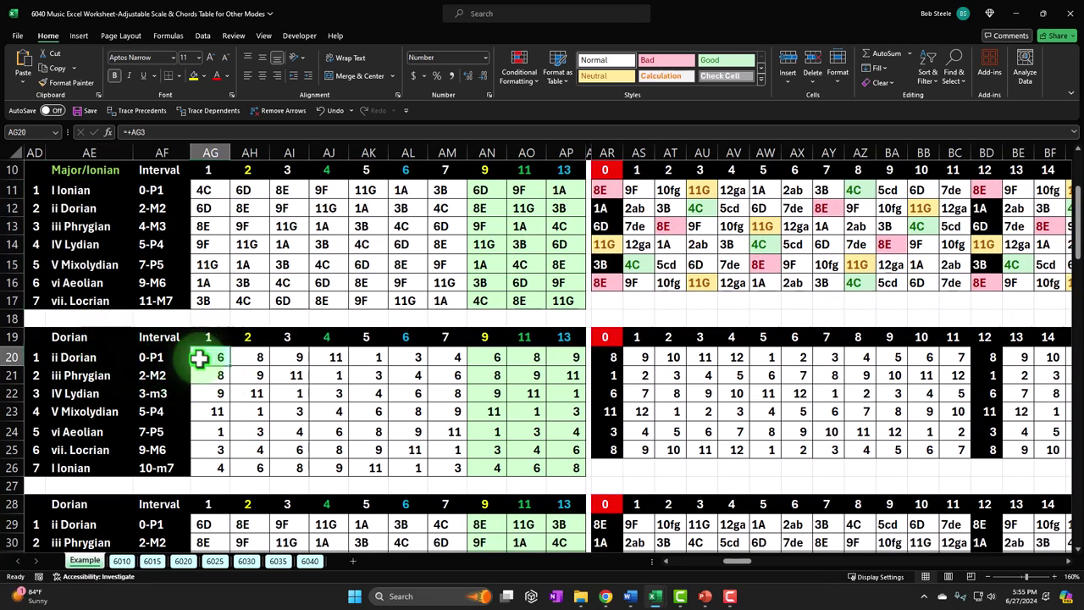
{"action": "type", "text": "4"}
{"action": "key", "text": "Return"}
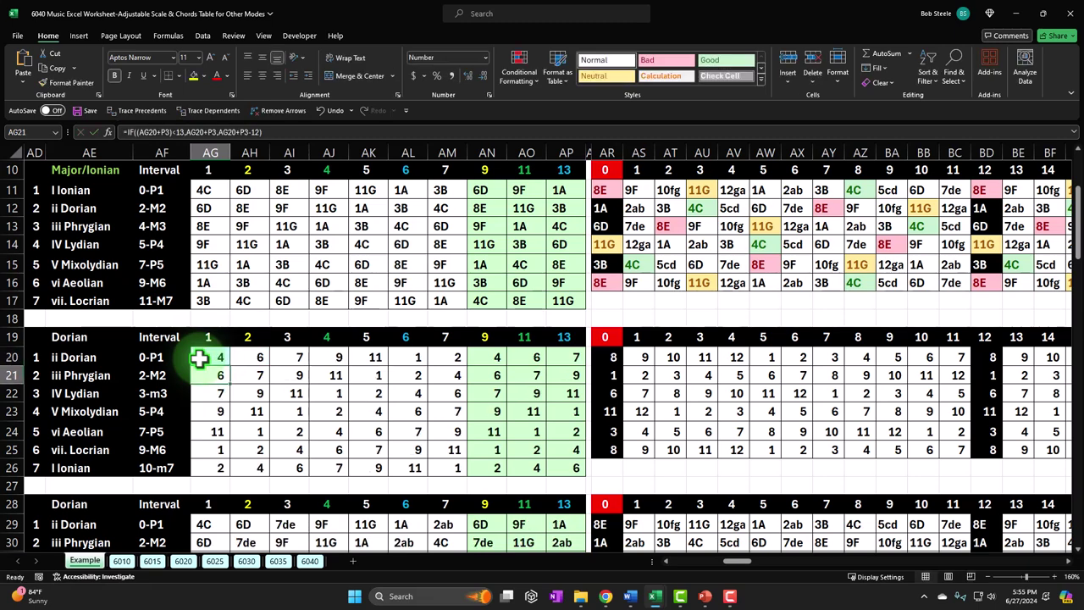
- Examine the Dorian note table's ii Dorian label, the lookup formula in AG29 and the root notes in AG29:AG35
{"action": "scroll", "coordinate": [203, 350], "scroll_direction": "down", "scroll_amount": 3}
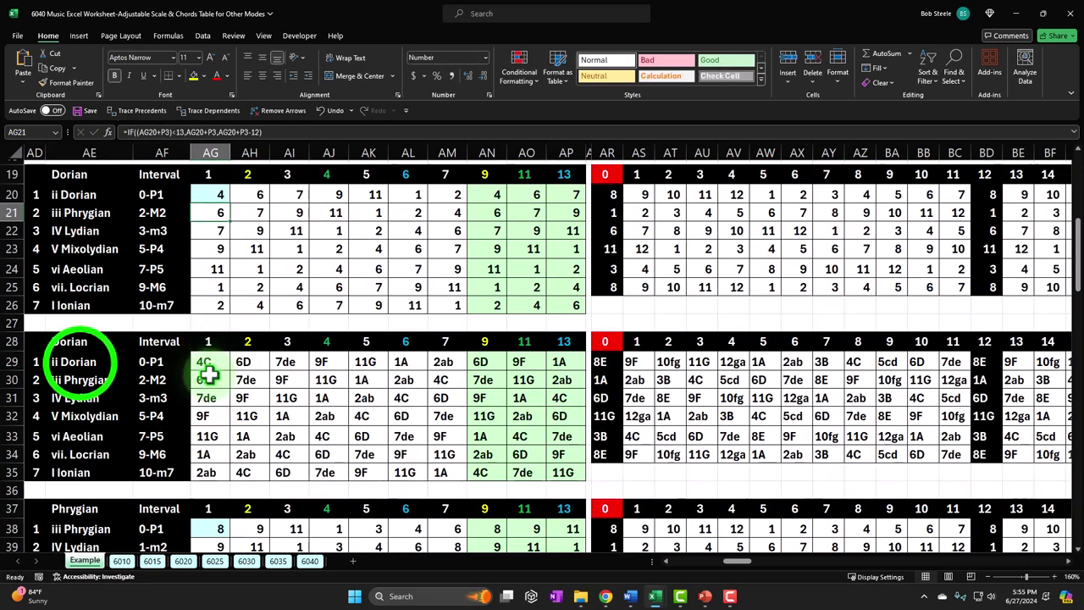
{"action": "left_click", "coordinate": [79, 361]}
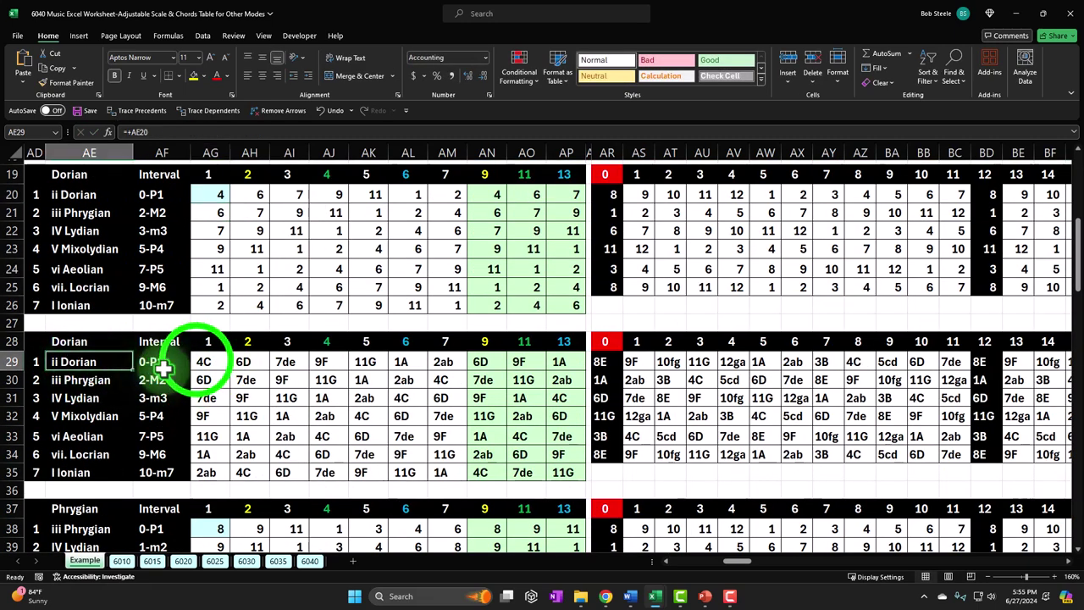
{"action": "left_click", "coordinate": [204, 362]}
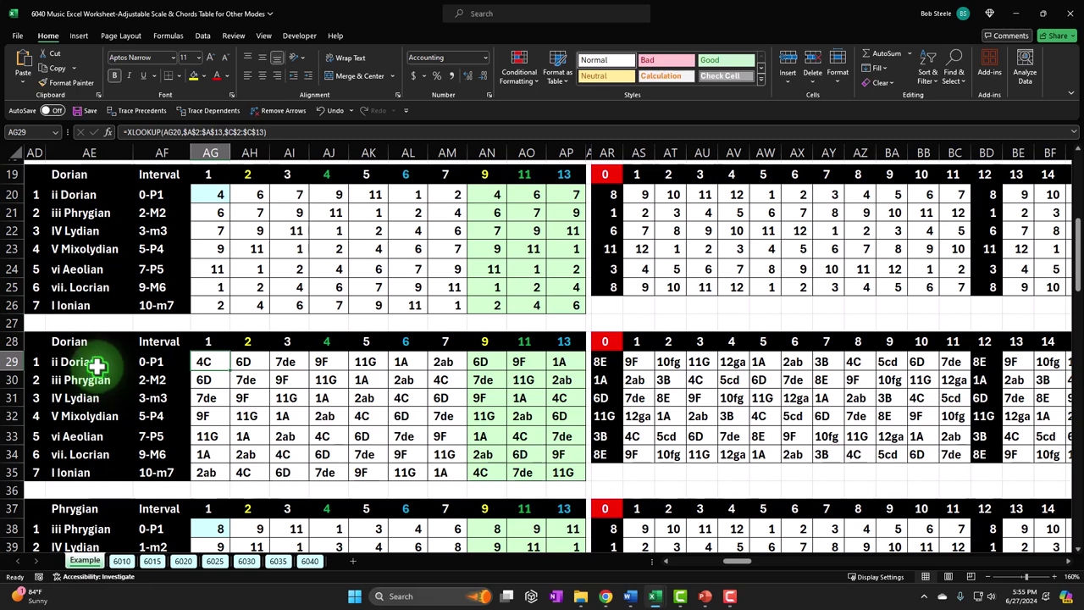
{"action": "left_click_drag", "start_coordinate": [211, 363], "coordinate": [212, 472]}
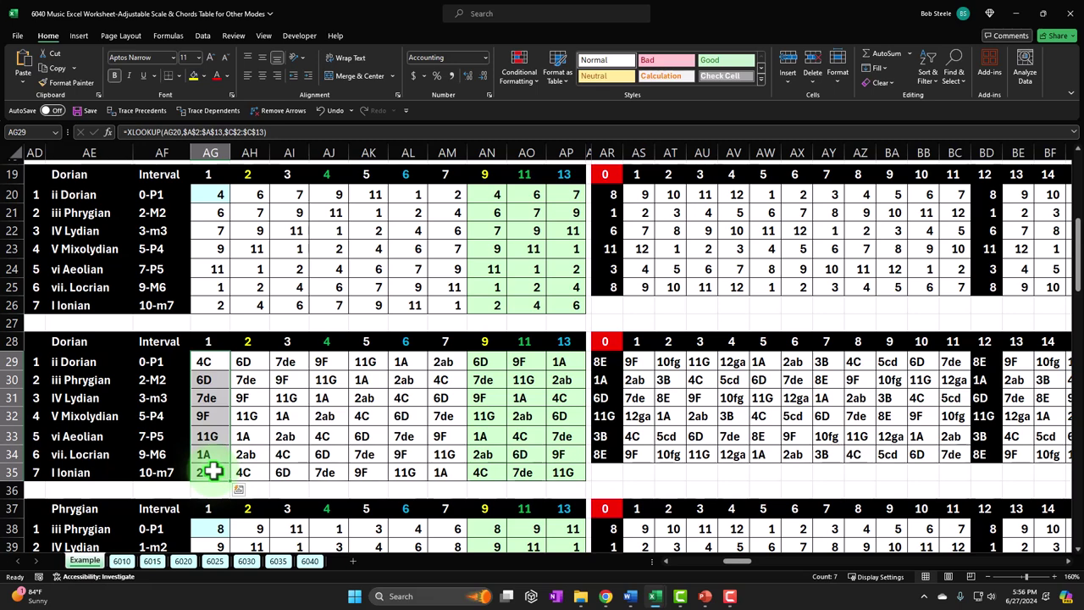
- Compare the Major/Ionian table's first note in AG11 and its lookup formula with the Dorian tables
{"action": "scroll", "coordinate": [213, 472], "scroll_direction": "up", "scroll_amount": 4}
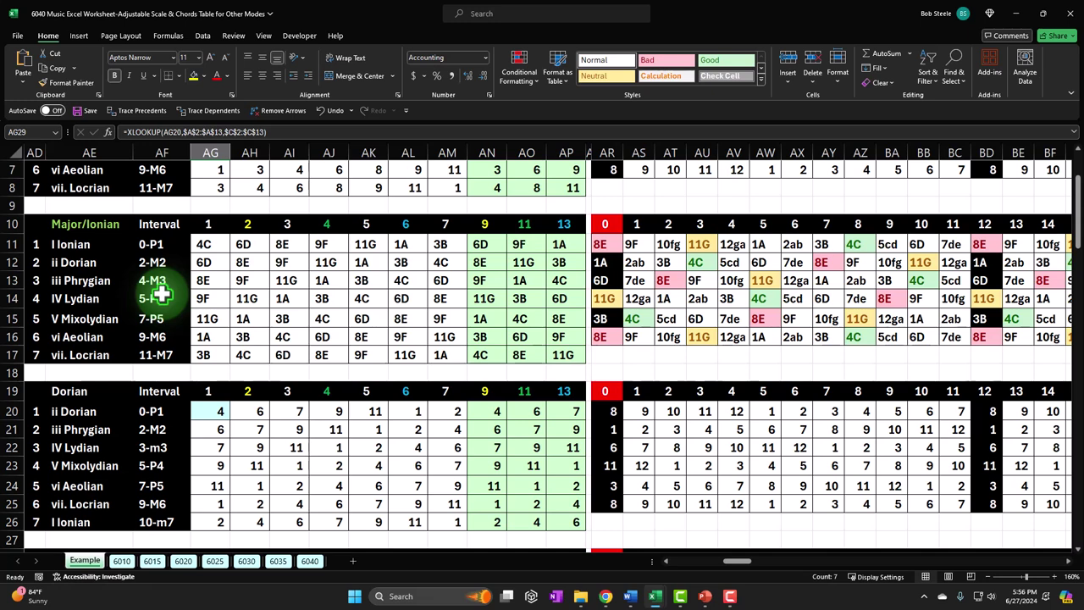
{"action": "left_click", "coordinate": [200, 246]}
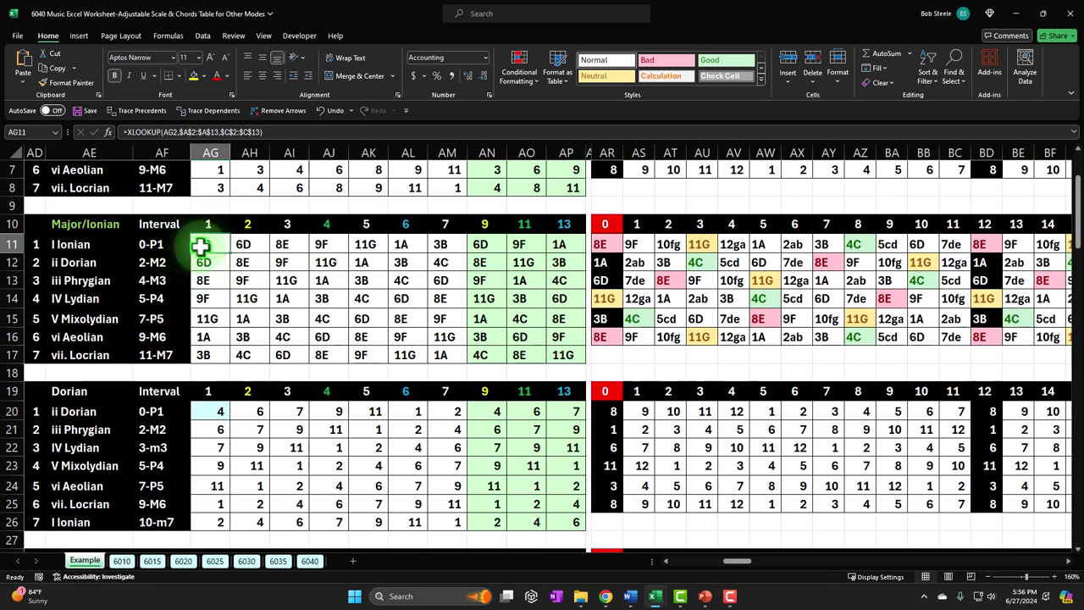
{"action": "scroll", "coordinate": [224, 362], "scroll_direction": "down", "scroll_amount": 2}
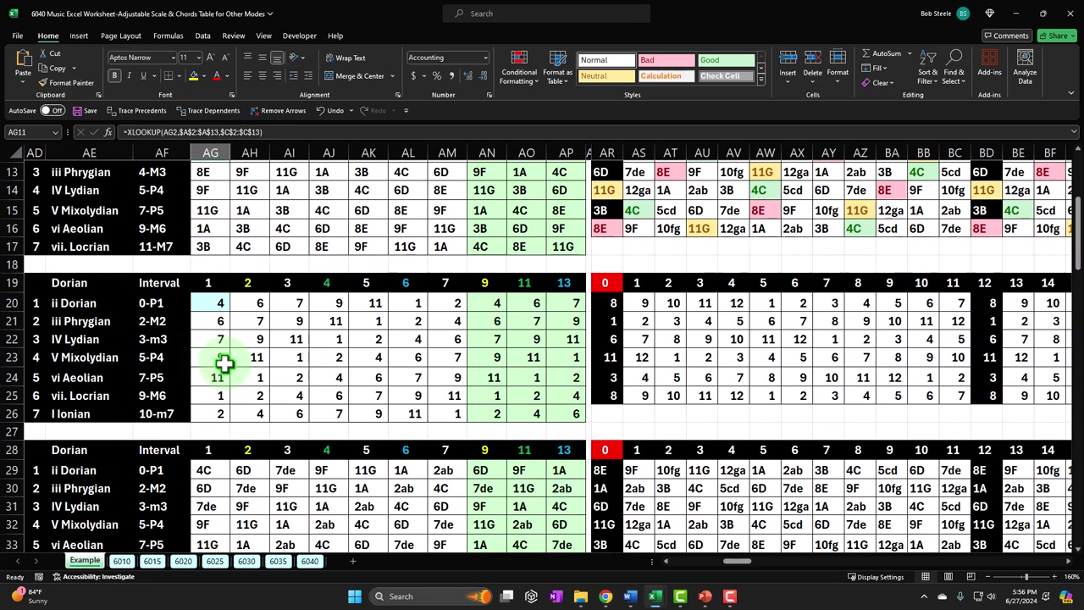
{"action": "scroll", "coordinate": [223, 363], "scroll_direction": "up", "scroll_amount": 2}
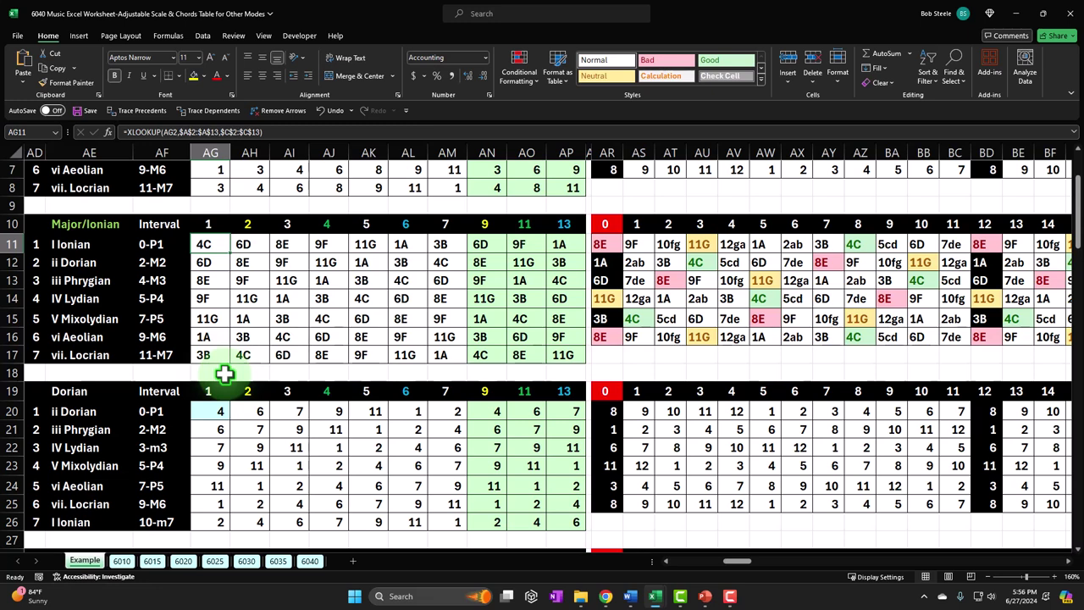
- Link the Dorian starting note in AG20 back to the Major/Ionian table's ii Dorian note with the formula +AG3
{"action": "left_click", "coordinate": [218, 410]}
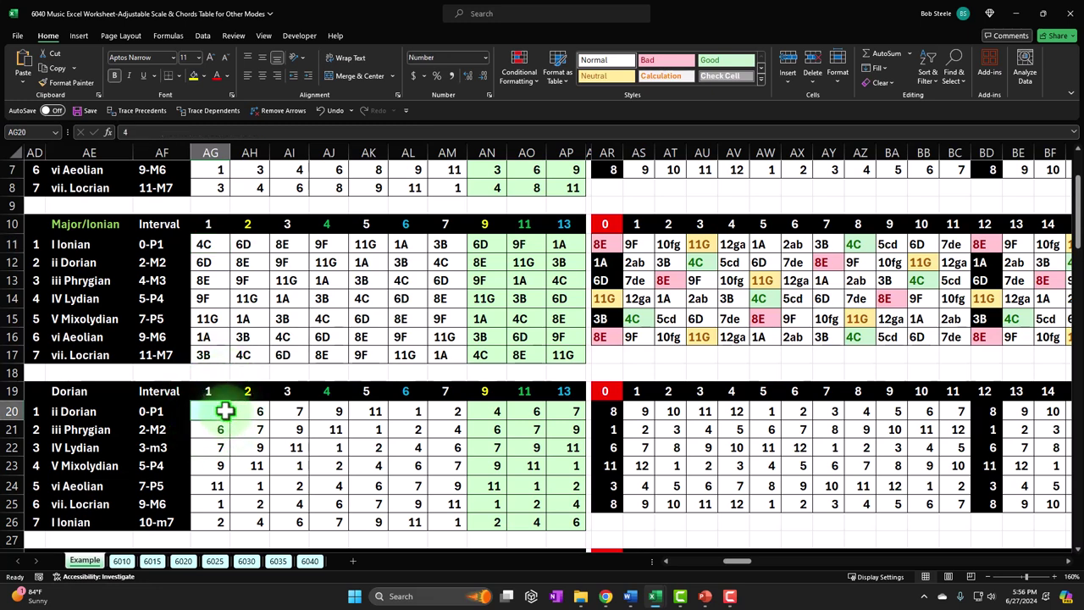
{"action": "type", "text": "+"}
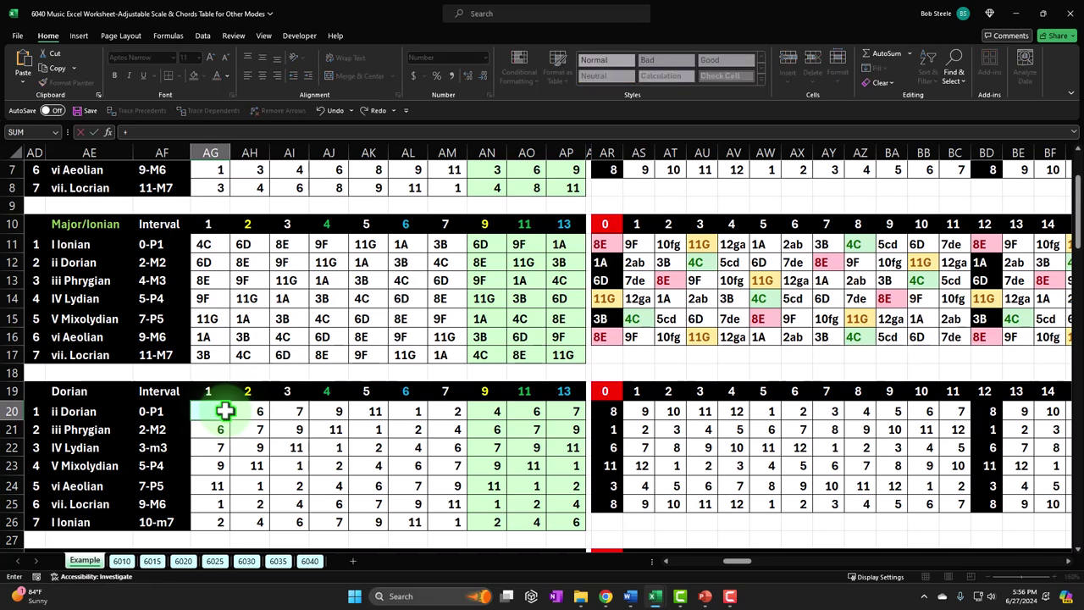
{"action": "scroll", "coordinate": [225, 411], "scroll_direction": "up", "scroll_amount": 2}
{"action": "left_click", "coordinate": [217, 198]}
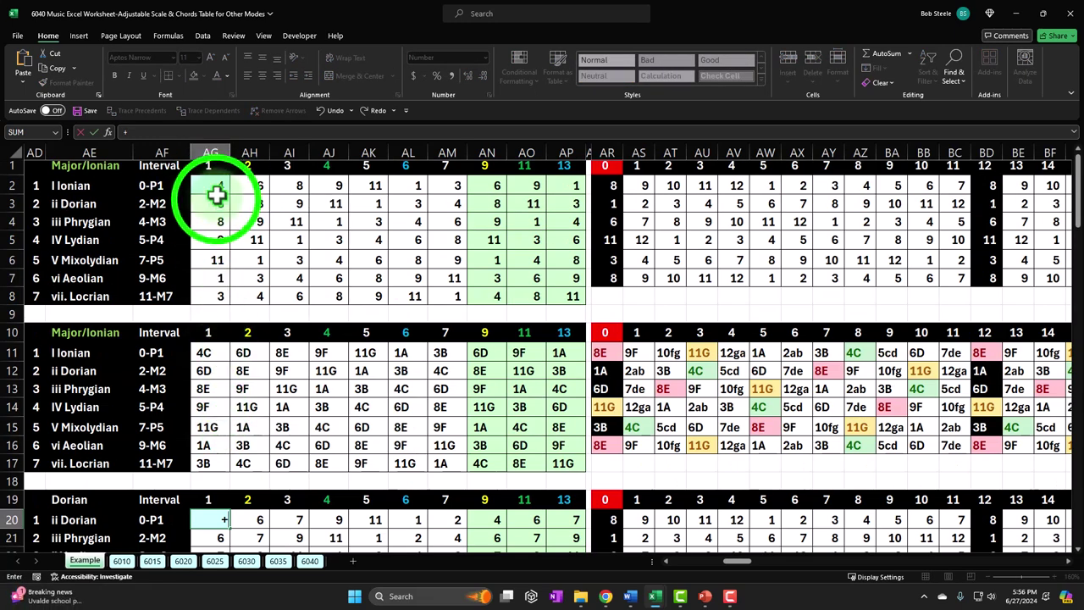
{"action": "key", "text": "Return"}
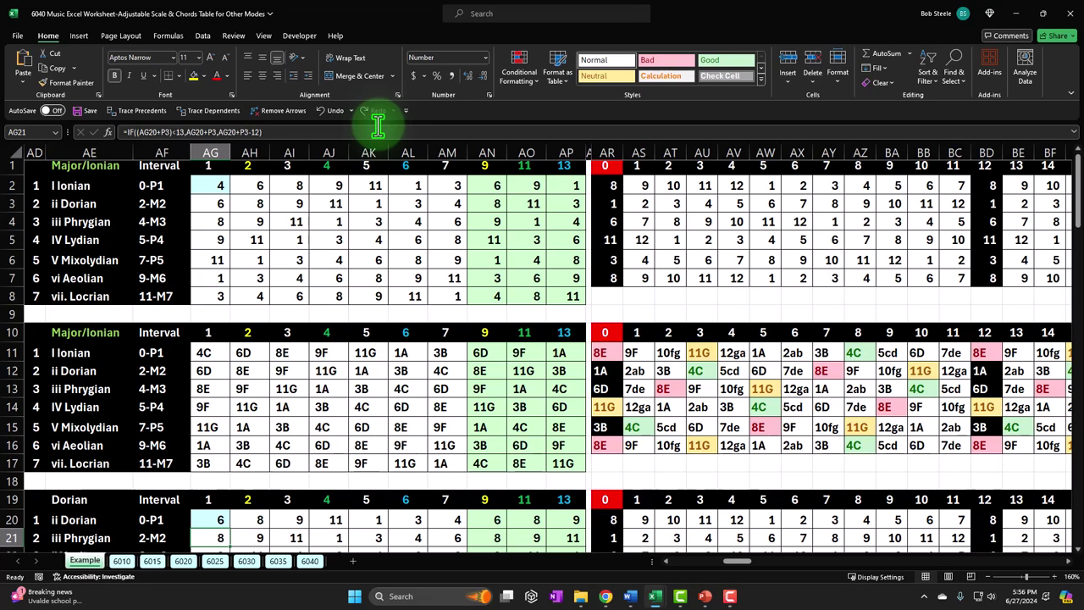
- Examine the note reference table: the note letters in B2:B13, numbers in A2:A13 and combined names in C2:C13
{"action": "left_click", "coordinate": [315, 220]}
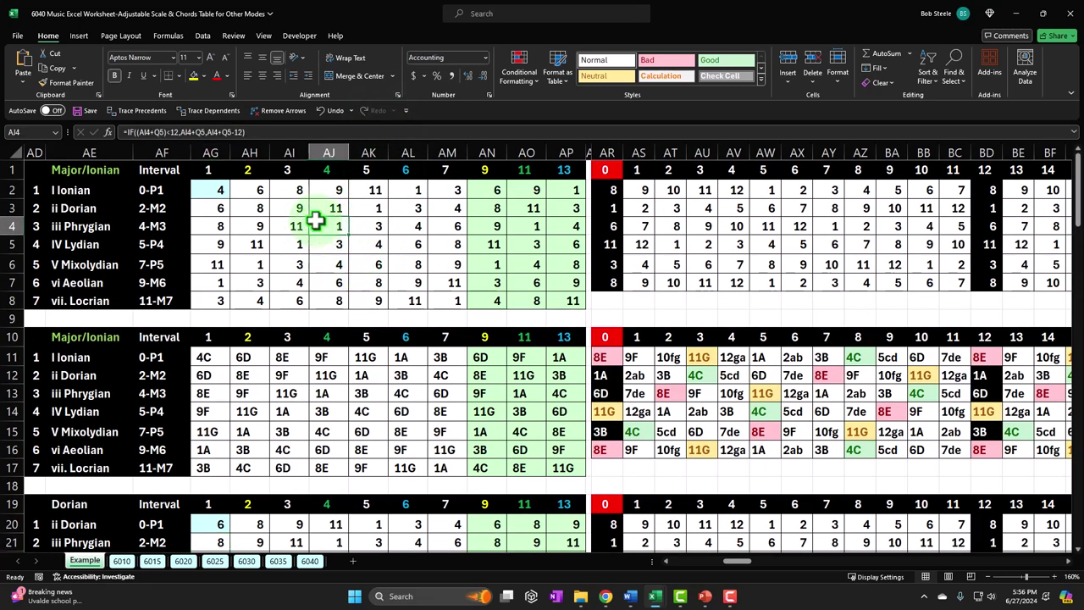
{"action": "key", "text": "Home"}
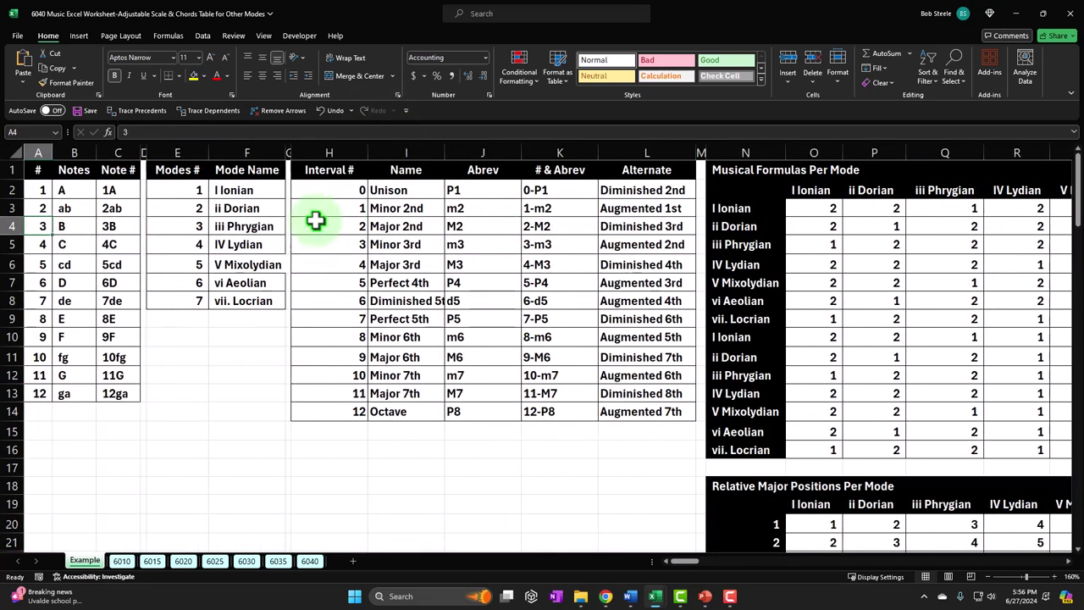
{"action": "left_click_drag", "start_coordinate": [71, 189], "coordinate": [68, 393]}
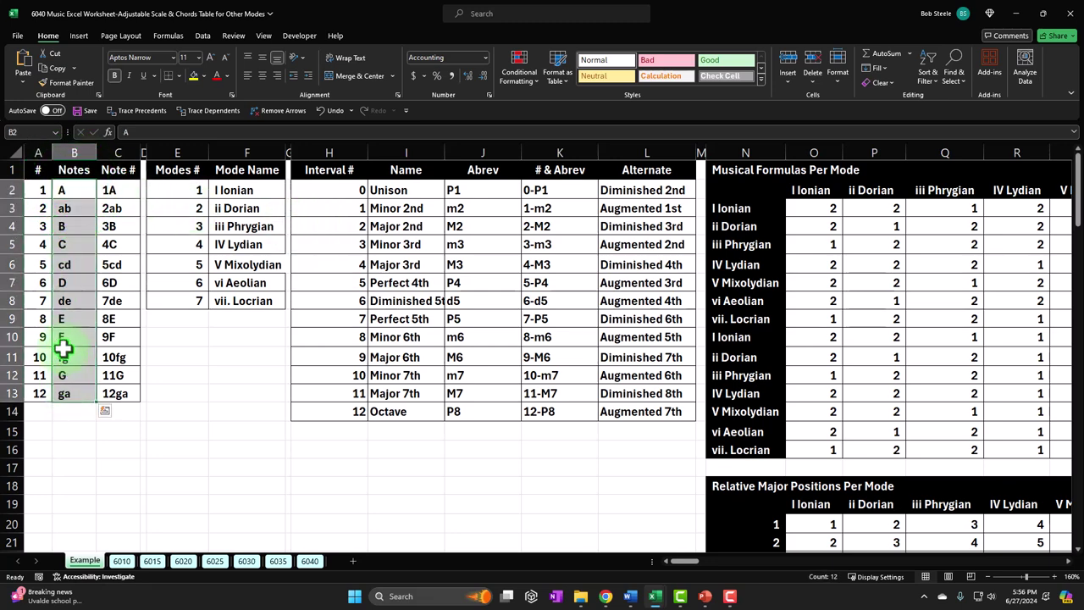
{"action": "left_click_drag", "start_coordinate": [39, 190], "coordinate": [40, 386]}
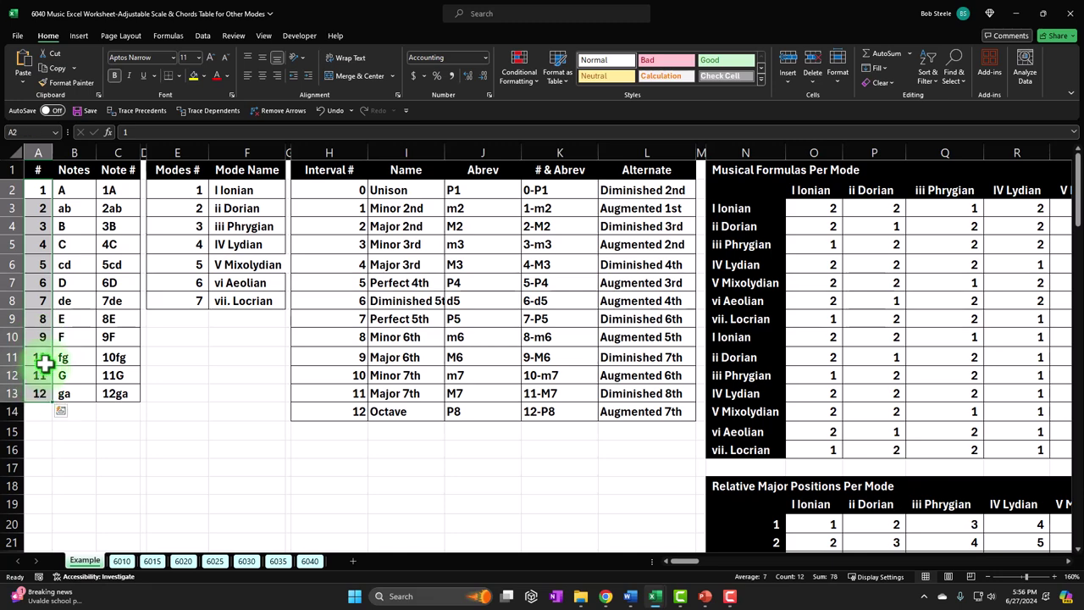
{"action": "left_click", "coordinate": [84, 415]}
{"action": "scroll", "coordinate": [85, 418], "scroll_direction": "up", "scroll_amount": 1}
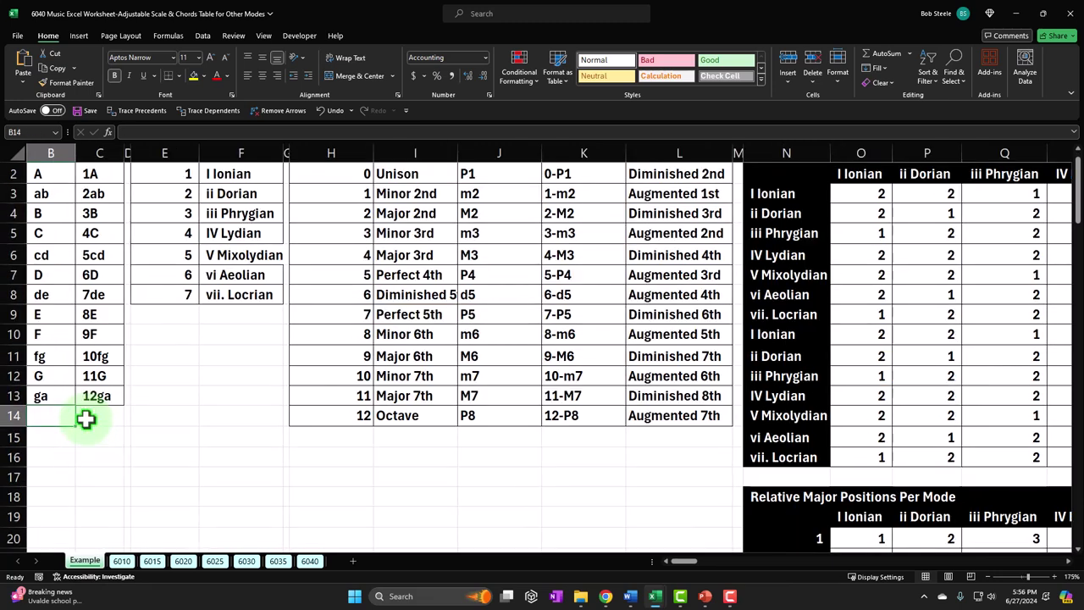
{"action": "scroll", "coordinate": [85, 418], "scroll_direction": "up", "scroll_amount": 1}
{"action": "left_click", "coordinate": [115, 318]}
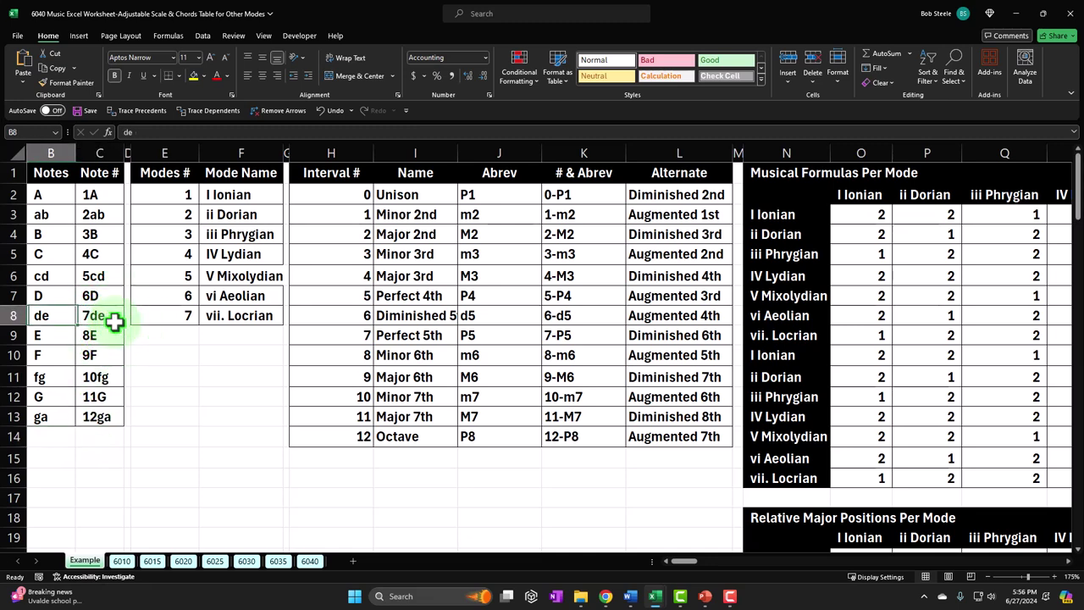
{"action": "key", "text": "Left"}
{"action": "left_click_drag", "start_coordinate": [132, 200], "coordinate": [124, 410]}
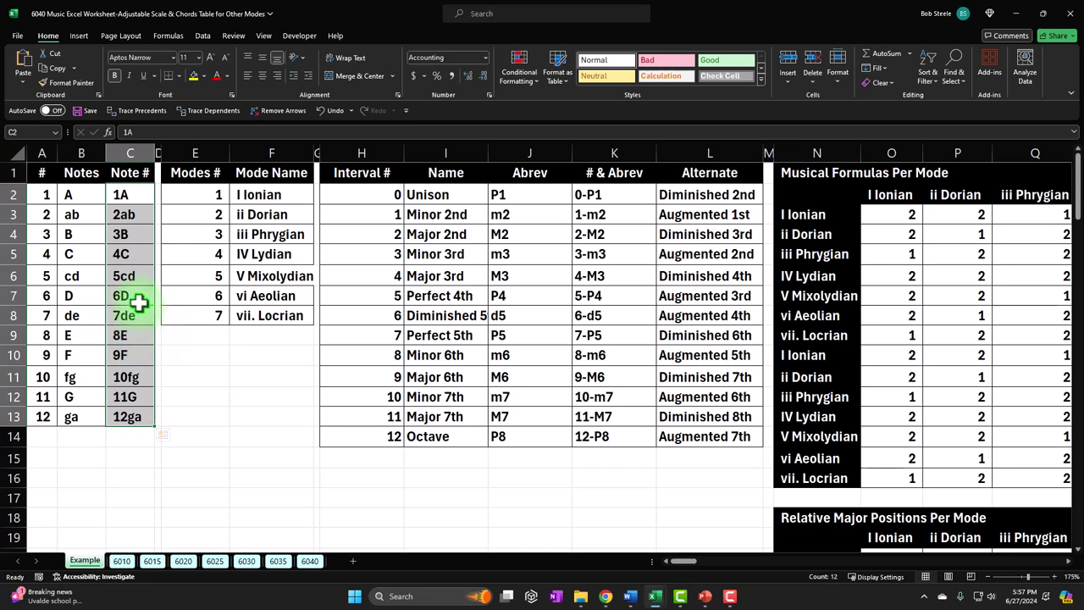
- Examine the mode numbers and names in E2:F8 and the Roman-numeral formulas in F2:F4
{"action": "left_click_drag", "start_coordinate": [198, 194], "coordinate": [264, 311]}
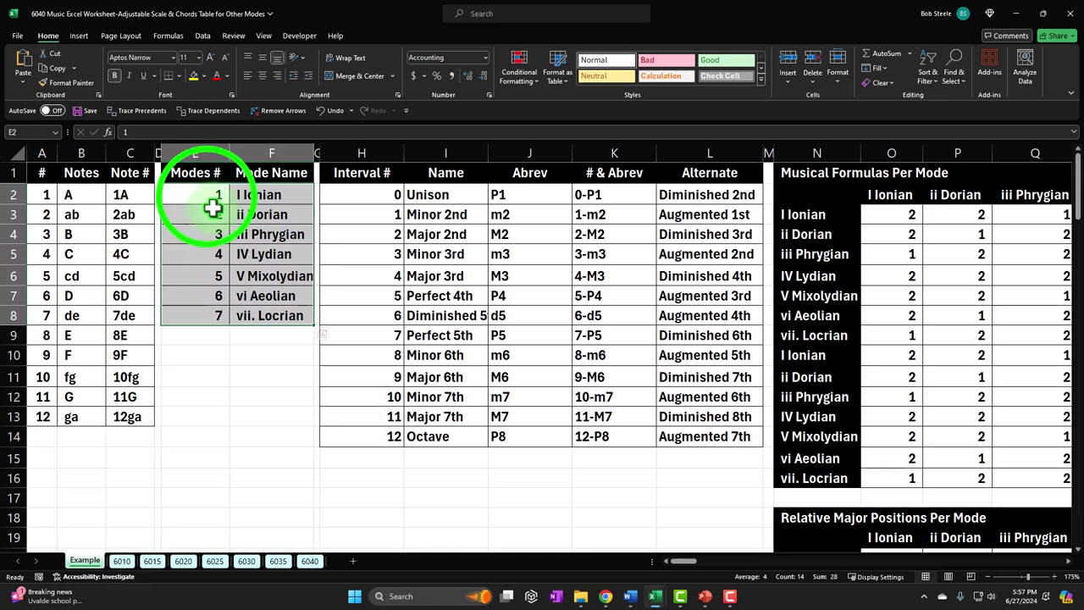
{"action": "left_click_drag", "start_coordinate": [209, 194], "coordinate": [240, 196]}
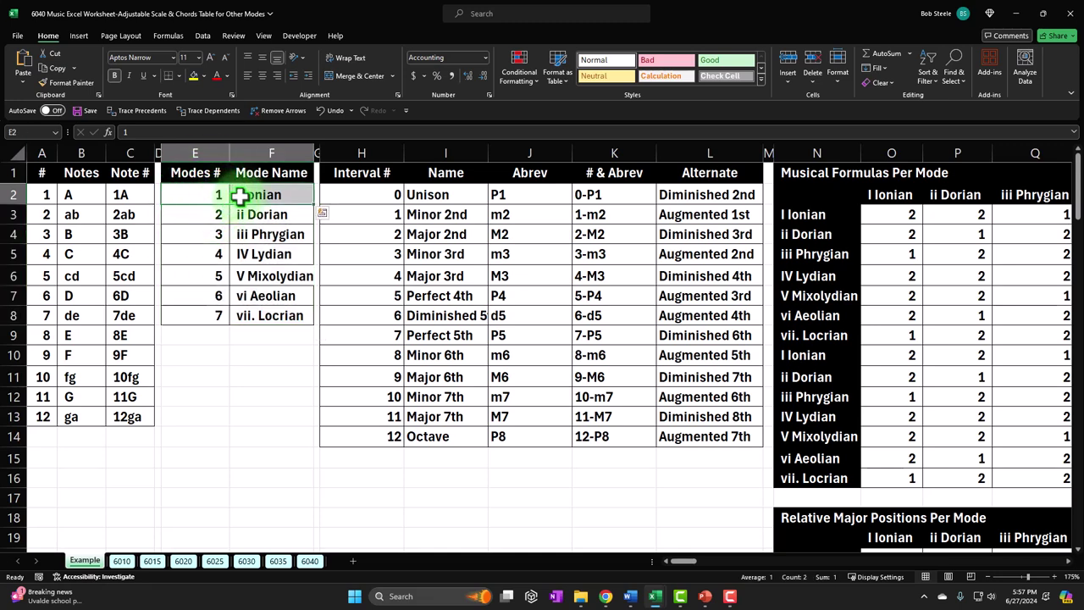
{"action": "left_click_drag", "start_coordinate": [212, 194], "coordinate": [200, 311]}
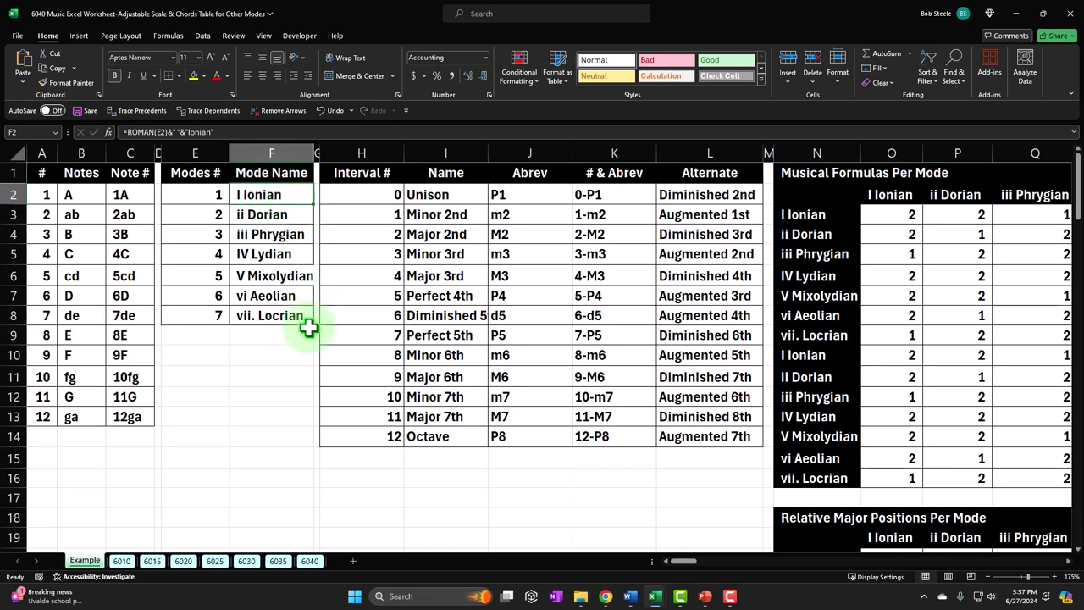
{"action": "key", "text": "Down"}
{"action": "key", "text": "Down"}
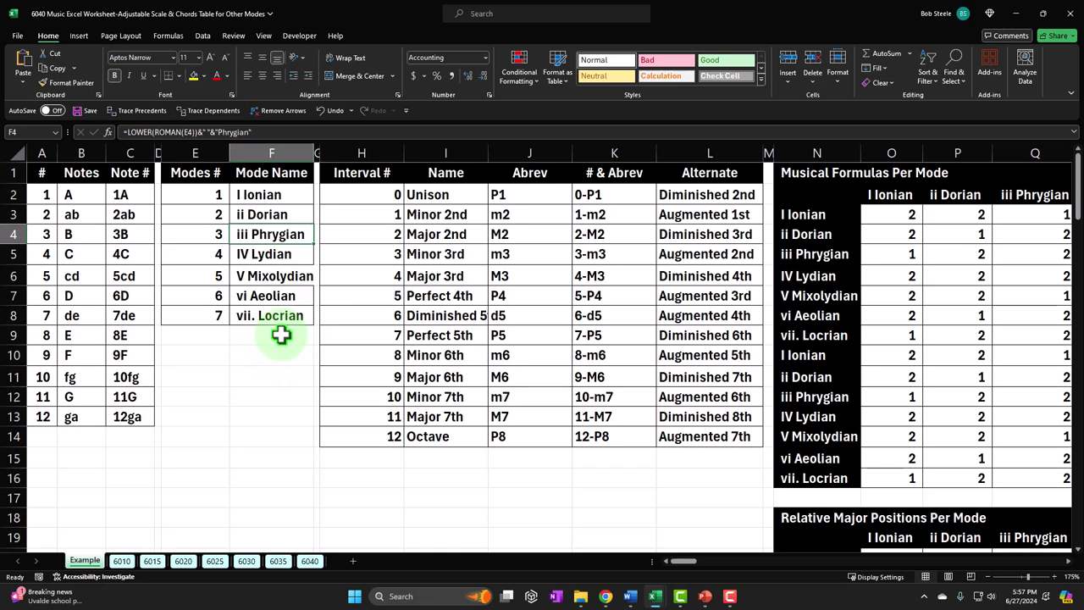
- Examine the interval numbers in H2:H14 and walk through the first abbreviations in column J
{"action": "key", "text": "Right"}
{"action": "key", "text": "Right"}
{"action": "key", "text": "Right"}
{"action": "key", "text": "Right"}
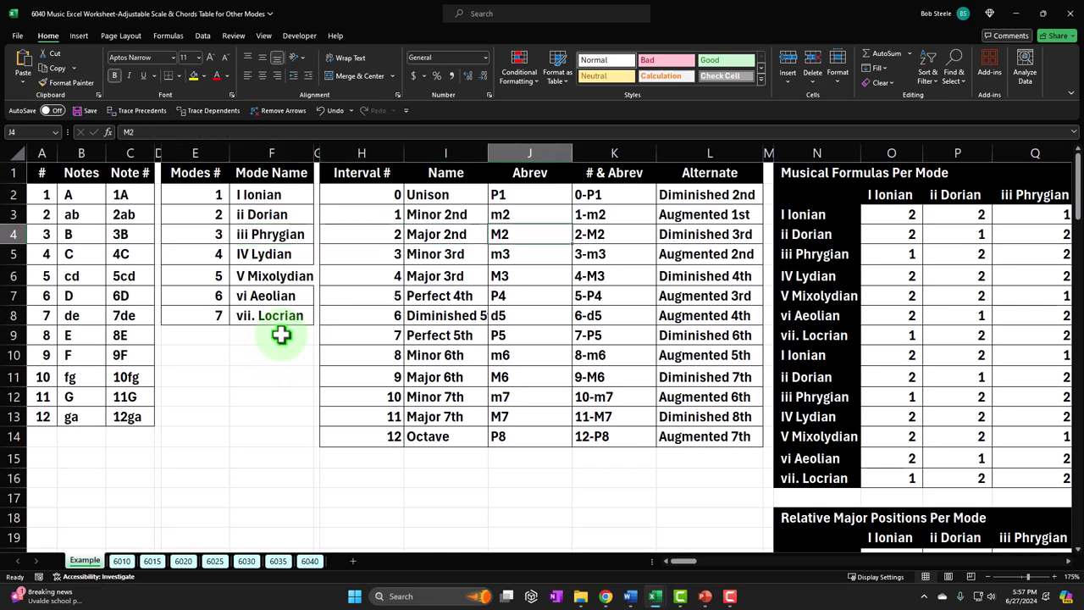
{"action": "left_click_drag", "start_coordinate": [375, 196], "coordinate": [372, 440]}
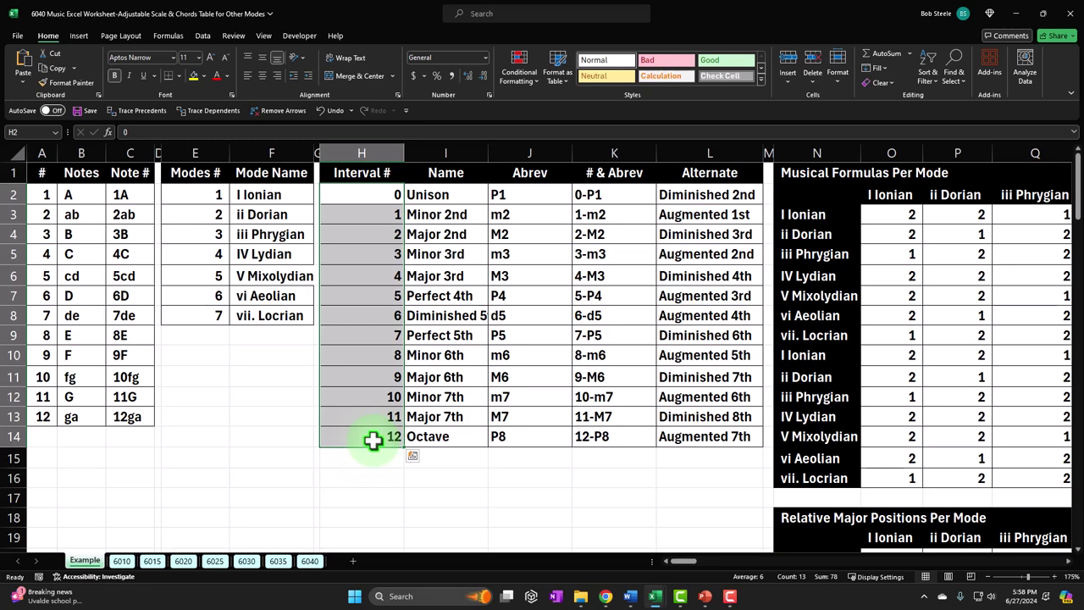
{"action": "left_click", "coordinate": [517, 200]}
{"action": "key", "text": "Down"}
{"action": "key", "text": "Down"}
{"action": "key", "text": "Down"}
{"action": "key", "text": "Down"}
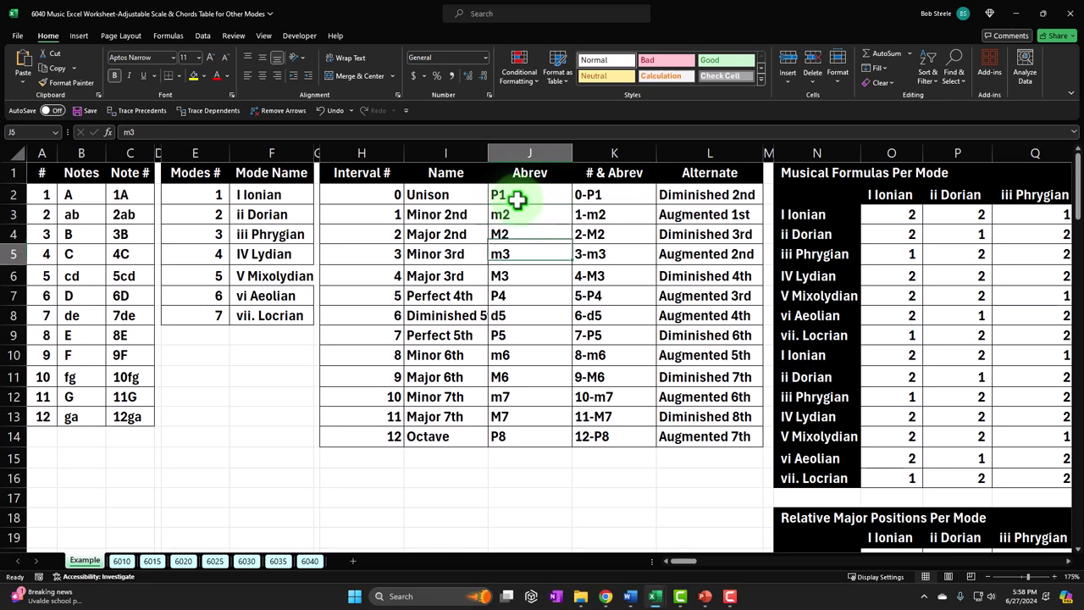
- Examine the combined interval number and abbreviation entries in column K and the joining formula in K5
{"action": "key", "text": "Right"}
{"action": "key", "text": "Up"}
{"action": "key", "text": "Up"}
{"action": "key", "text": "Up"}
{"action": "key", "text": "Up"}
{"action": "key", "text": "Down"}
{"action": "key", "text": "Down"}
{"action": "key", "text": "Down"}
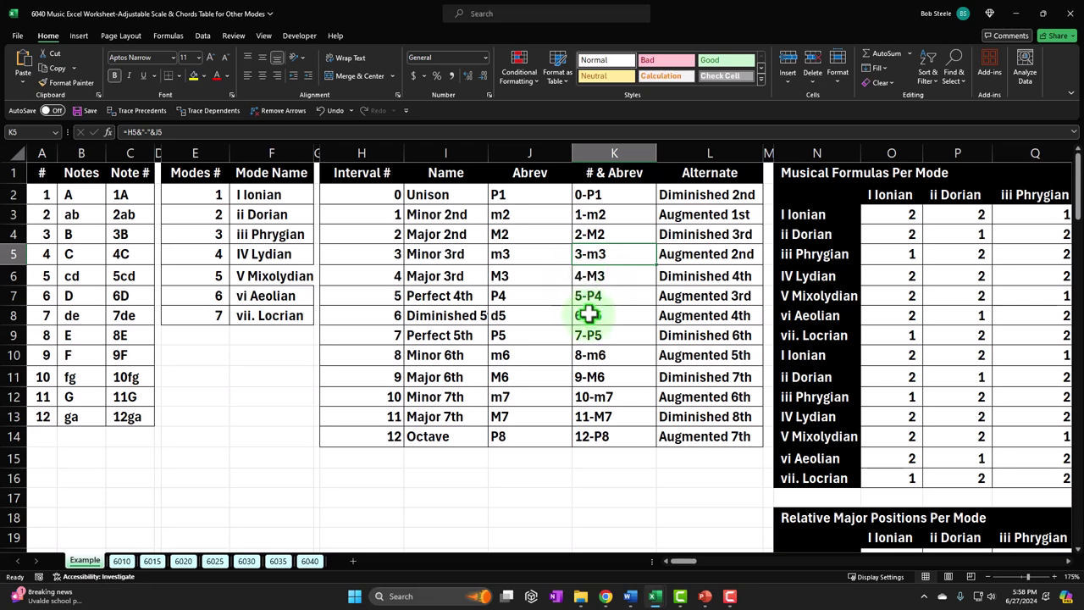
- Examine the Musical Formulas Per Mode table: the I Ionian values in O3:O16 and the ii Dorian formula in P3
{"action": "key", "text": "Right"}
{"action": "key", "text": "Right"}
{"action": "key", "text": "Right"}
{"action": "key", "text": "Right"}
{"action": "key", "text": "Right"}
{"action": "key", "text": "Right"}
{"action": "key", "text": "Right"}
{"action": "key", "text": "Right"}
{"action": "key", "text": "Right"}
{"action": "key", "text": "Right"}
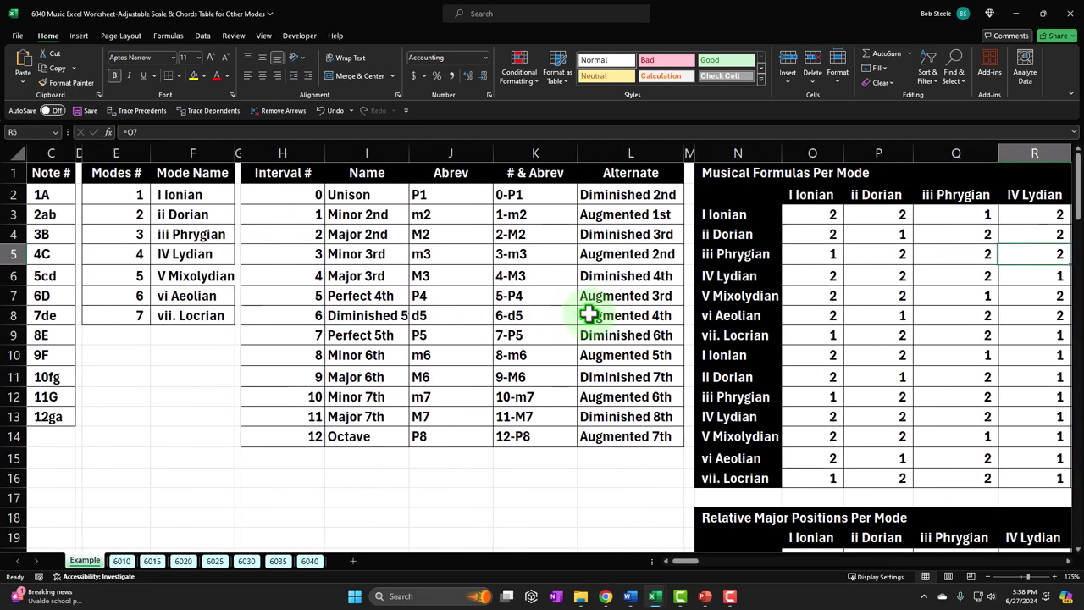
{"action": "key", "text": "Right"}
{"action": "key", "text": "Right"}
{"action": "key", "text": "Right"}
{"action": "key", "text": "Right"}
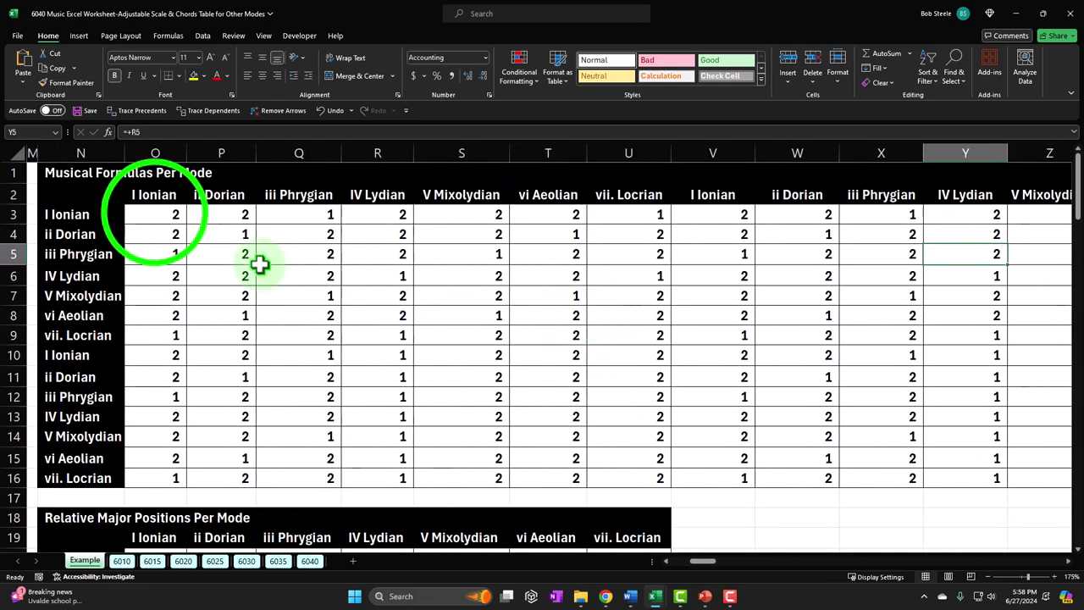
{"action": "left_click_drag", "start_coordinate": [155, 218], "coordinate": [158, 472]}
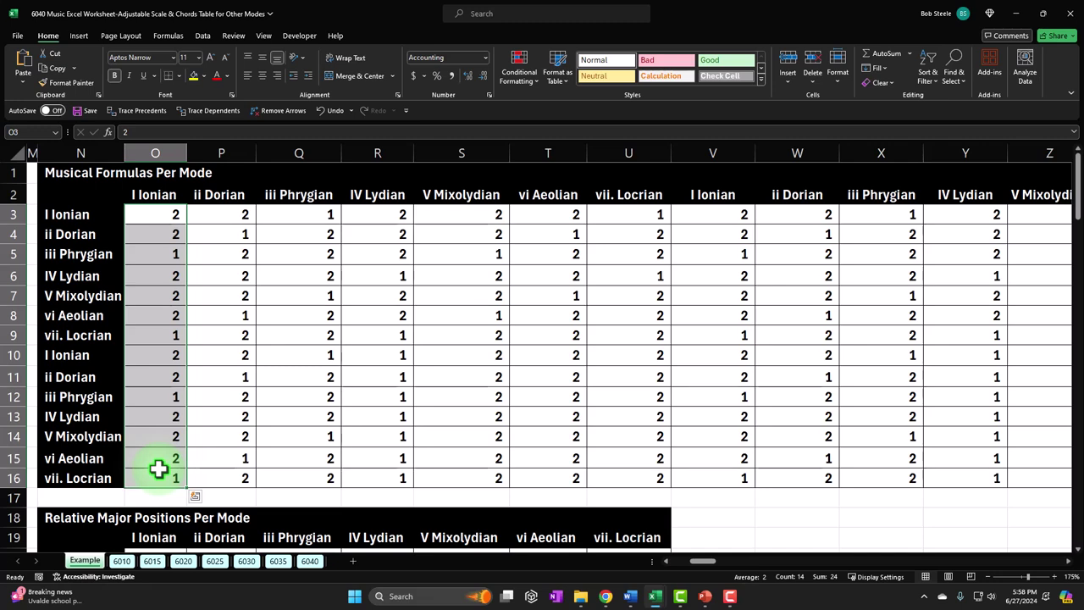
{"action": "left_click", "coordinate": [163, 214]}
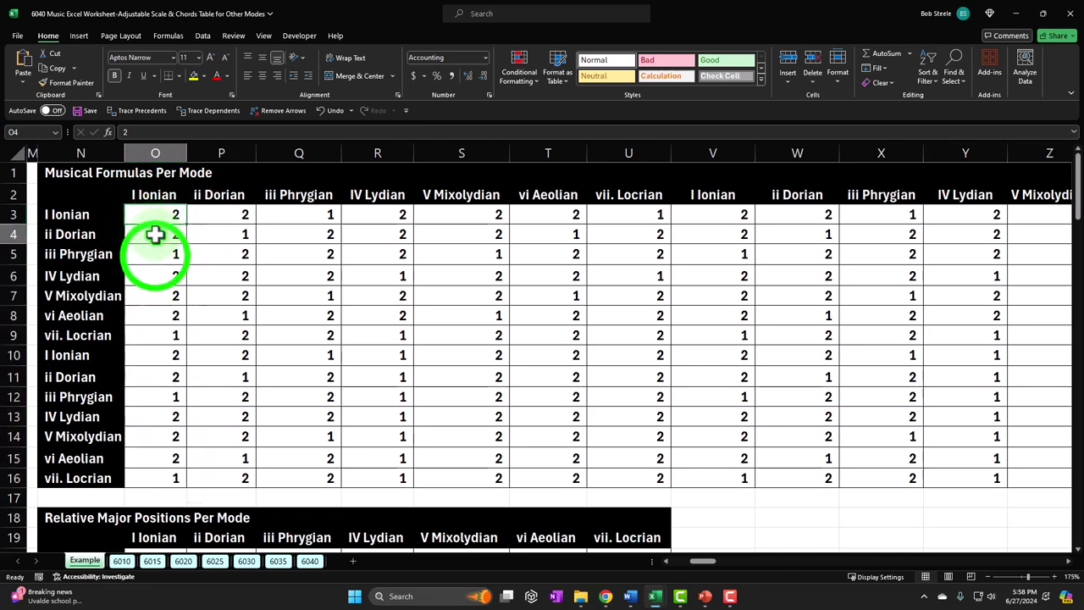
{"action": "left_click", "coordinate": [157, 215]}
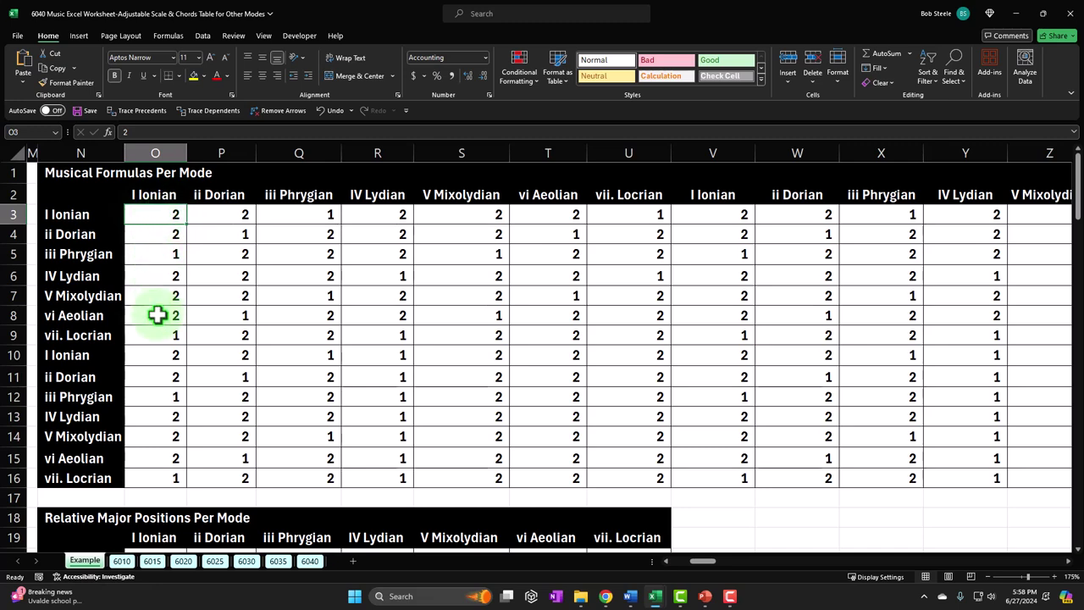
{"action": "left_click", "coordinate": [172, 239]}
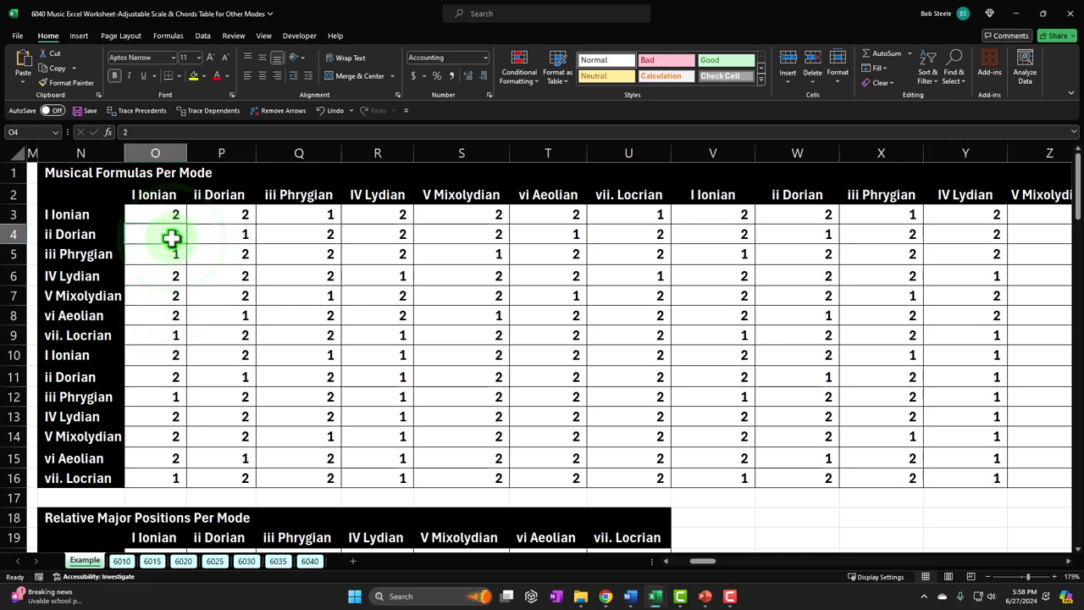
{"action": "left_click", "coordinate": [214, 215]}
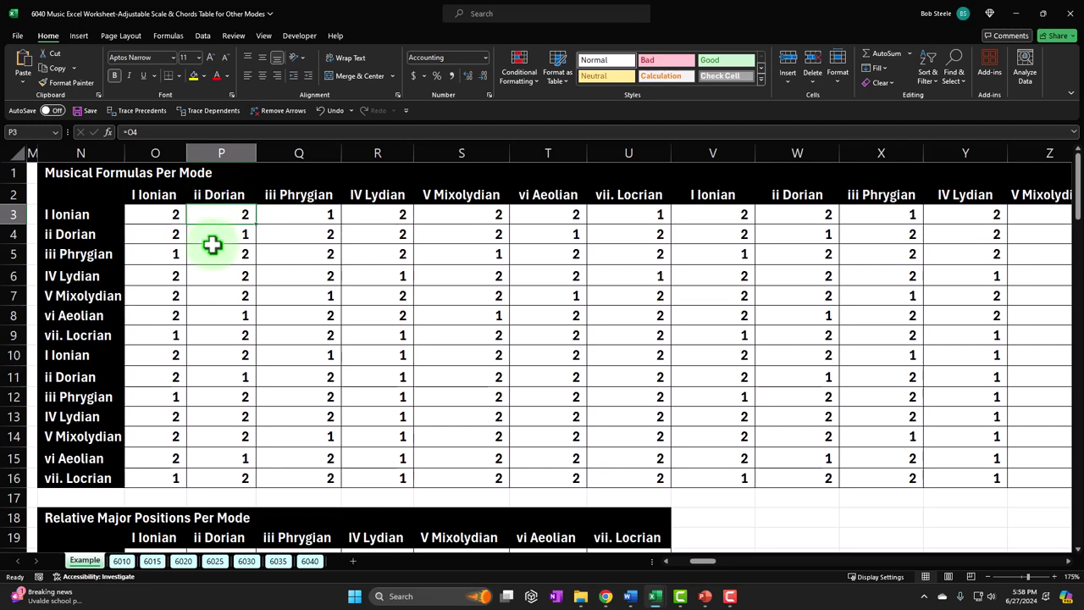
- Examine the Relative Major Positions Per Mode table and its mode-format version in rows 18 to 36
{"action": "scroll", "coordinate": [212, 215], "scroll_direction": "down", "scroll_amount": 4}
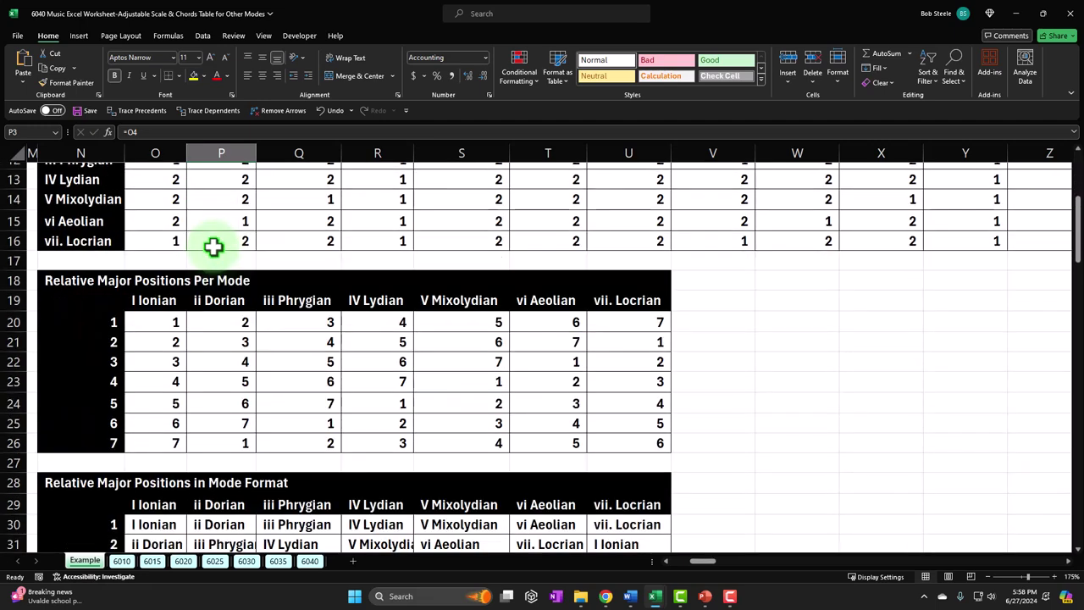
{"action": "scroll", "coordinate": [213, 245], "scroll_direction": "down", "scroll_amount": 1}
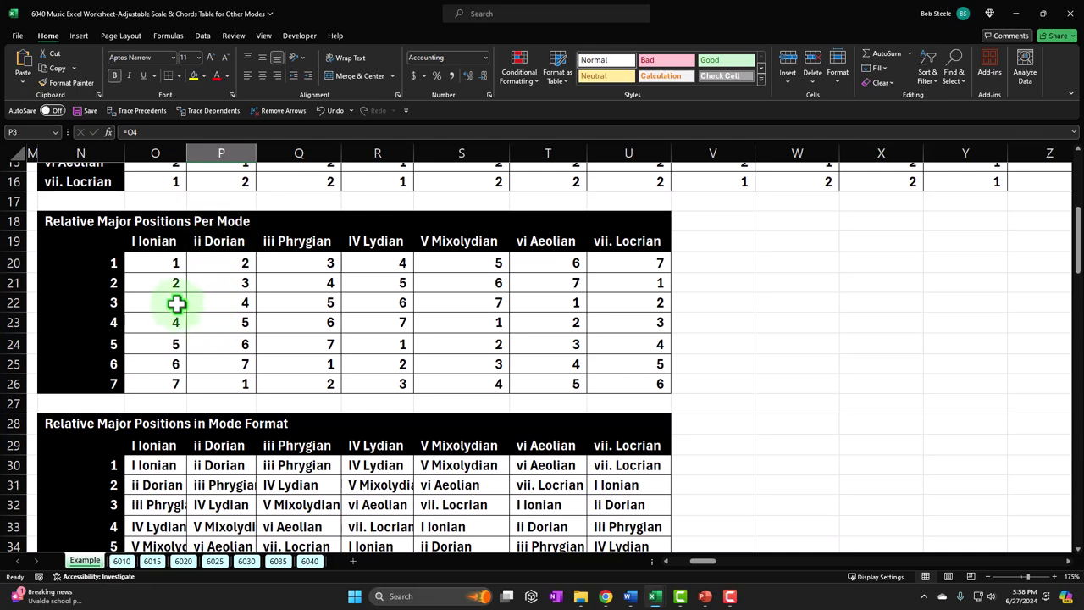
{"action": "scroll", "coordinate": [176, 303], "scroll_direction": "down", "scroll_amount": 1}
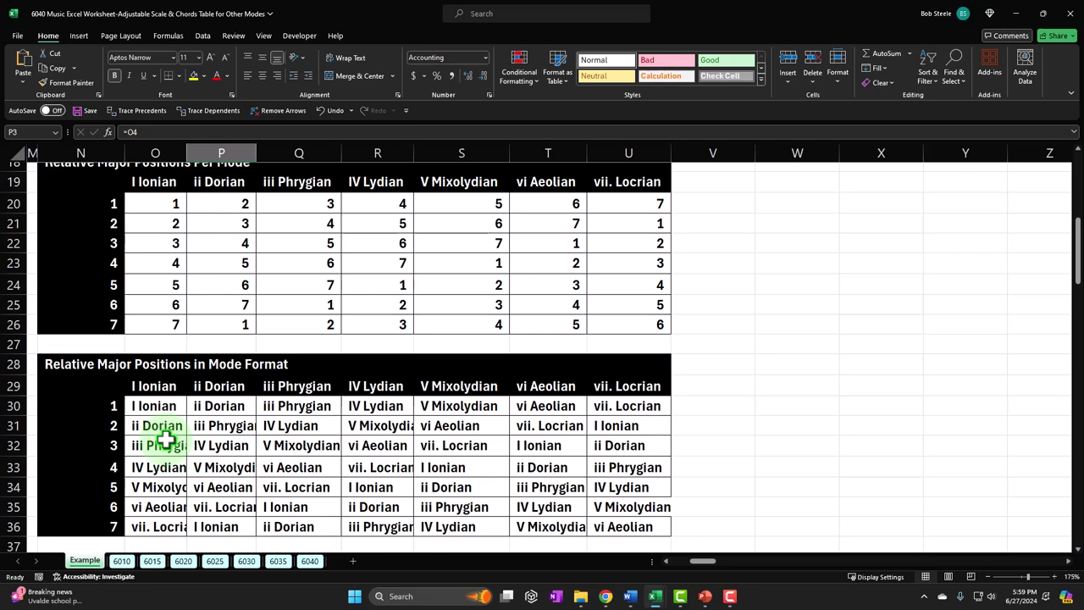
- Examine the half-step intervals for Ionian and Dorian in O40:P46 and the named Ionian intervals in O50:O56
{"action": "scroll", "coordinate": [166, 440], "scroll_direction": "down", "scroll_amount": 4}
{"action": "scroll", "coordinate": [166, 437], "scroll_direction": "down", "scroll_amount": 1}
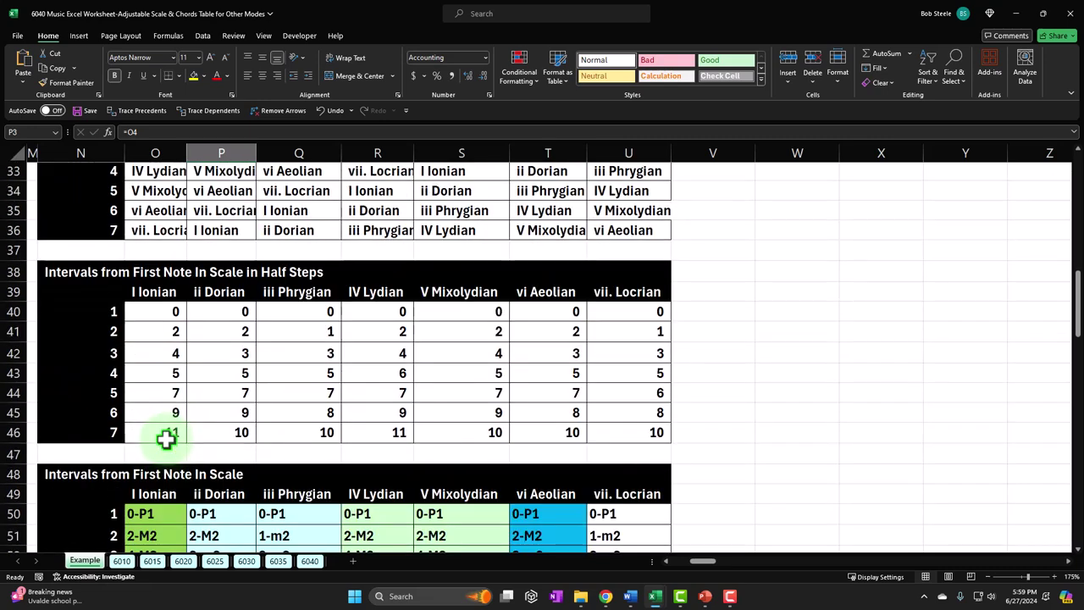
{"action": "left_click_drag", "start_coordinate": [162, 311], "coordinate": [165, 432]}
{"action": "left_click_drag", "start_coordinate": [245, 312], "coordinate": [245, 432]}
{"action": "scroll", "coordinate": [285, 392], "scroll_direction": "down", "scroll_amount": 3}
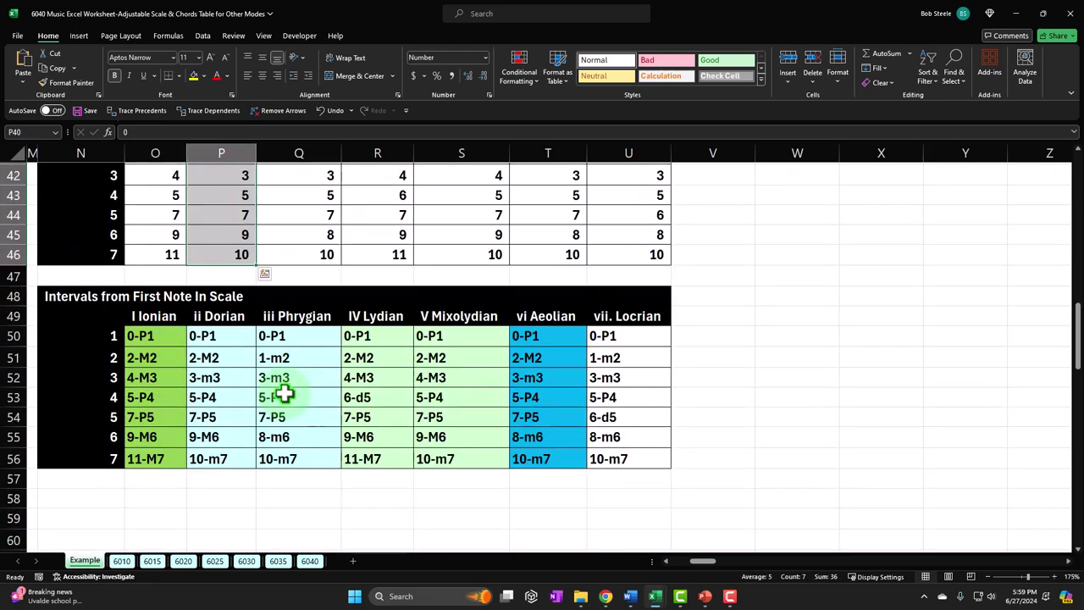
{"action": "left_click_drag", "start_coordinate": [149, 338], "coordinate": [164, 452]}
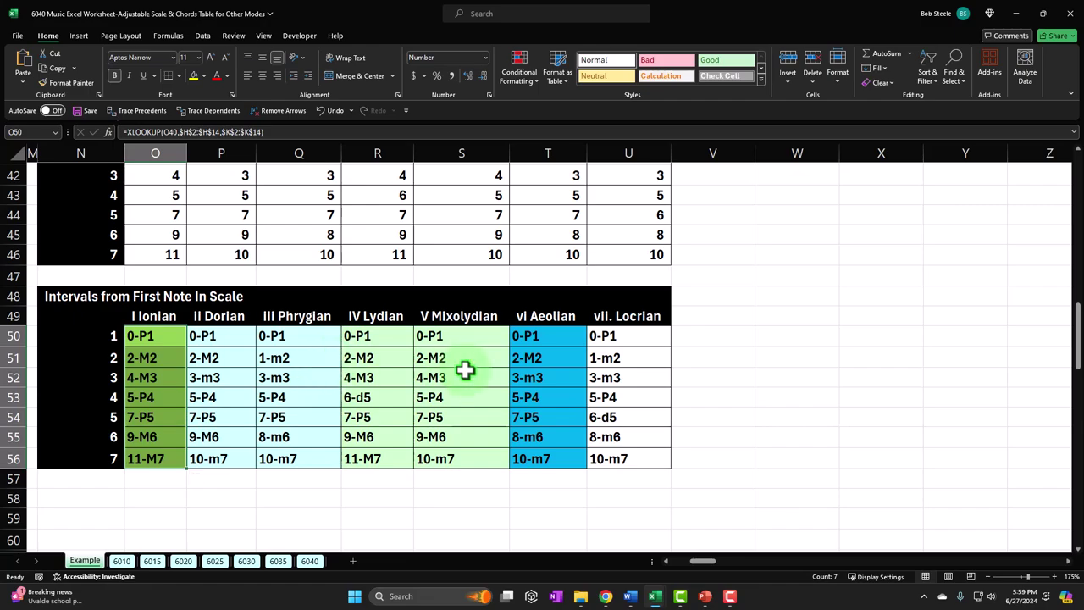
- Return to the Major/Ionian number table and examine the formula in AI5 and the numbers in AG2:AP8
{"action": "scroll", "coordinate": [468, 368], "scroll_direction": "up", "scroll_amount": 8}
{"action": "scroll", "coordinate": [468, 368], "scroll_direction": "up", "scroll_amount": 6}
{"action": "left_click", "coordinate": [752, 277]}
{"action": "key", "text": "Right"}
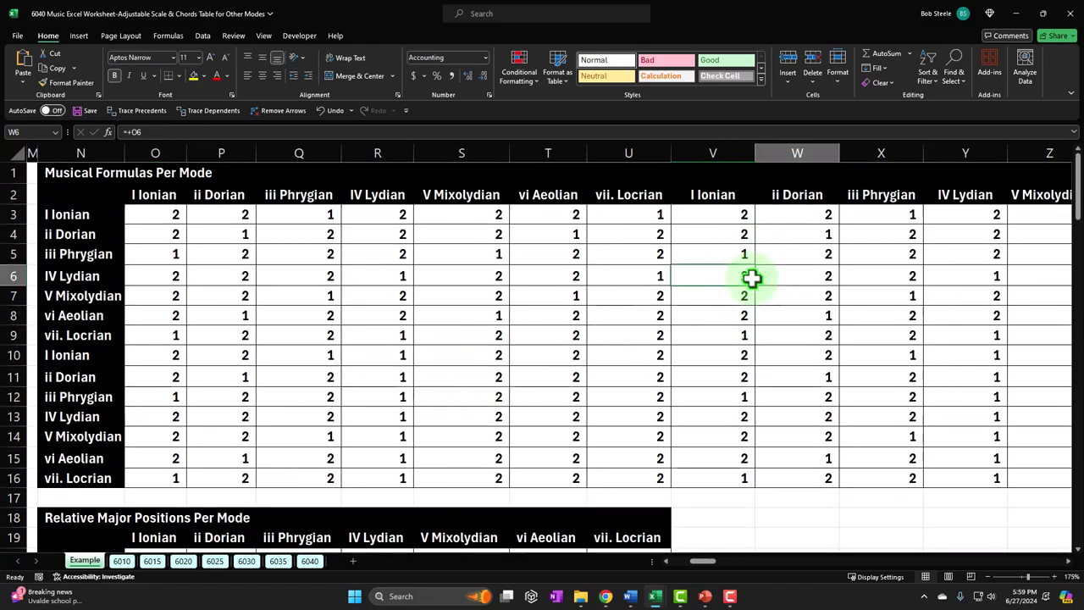
{"action": "key", "text": "Right"}
{"action": "key", "text": "Right"}
{"action": "key", "text": "Right"}
{"action": "key", "text": "Right"}
{"action": "key", "text": "Right"}
{"action": "key", "text": "Right"}
{"action": "key", "text": "Right"}
{"action": "key", "text": "Right"}
{"action": "key", "text": "Right"}
{"action": "key", "text": "Right"}
{"action": "key", "text": "Right"}
{"action": "key", "text": "Right"}
{"action": "key", "text": "Right"}
{"action": "key", "text": "Right"}
{"action": "key", "text": "Right"}
{"action": "key", "text": "Right"}
{"action": "key", "text": "Right"}
{"action": "key", "text": "Right"}
{"action": "key", "text": "Right"}
{"action": "key", "text": "Right"}
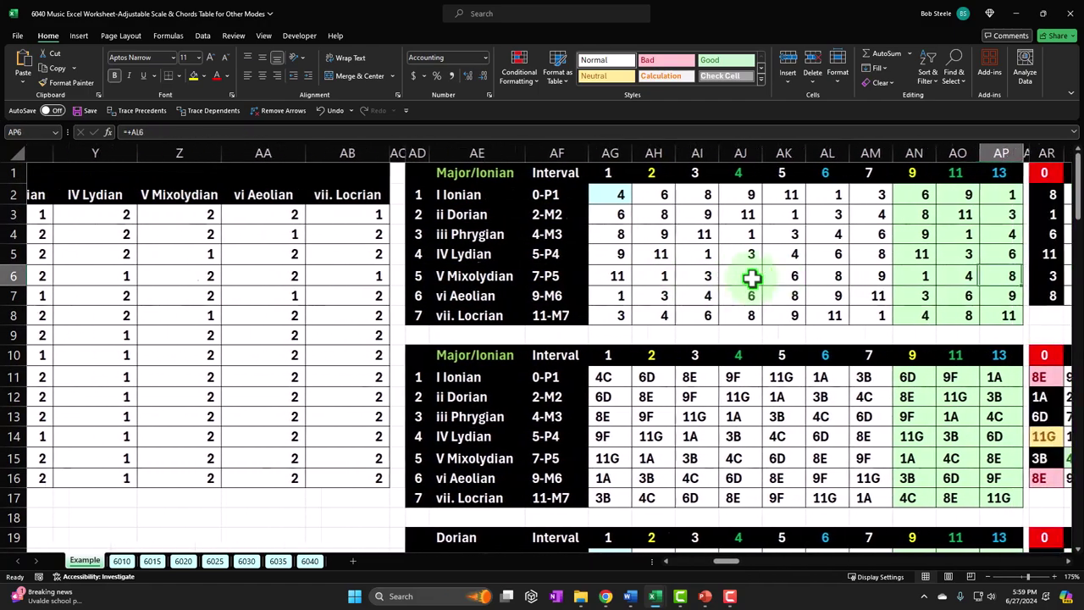
{"action": "key", "text": "Right"}
{"action": "key", "text": "Right"}
{"action": "key", "text": "Right"}
{"action": "key", "text": "Right"}
{"action": "key", "text": "Right"}
{"action": "key", "text": "Right"}
{"action": "key", "text": "Right"}
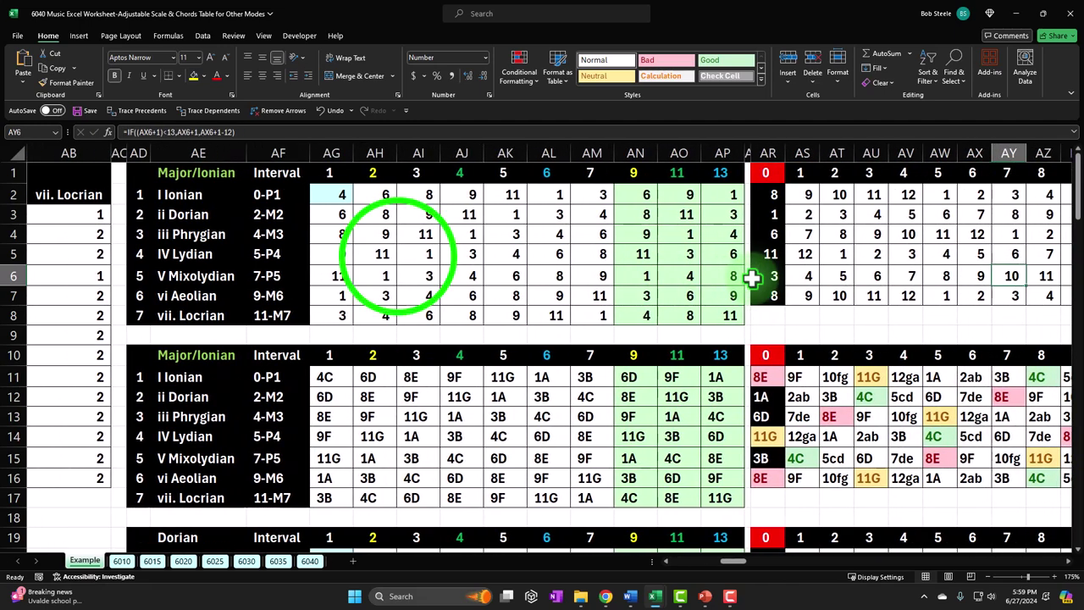
{"action": "left_click", "coordinate": [406, 254]}
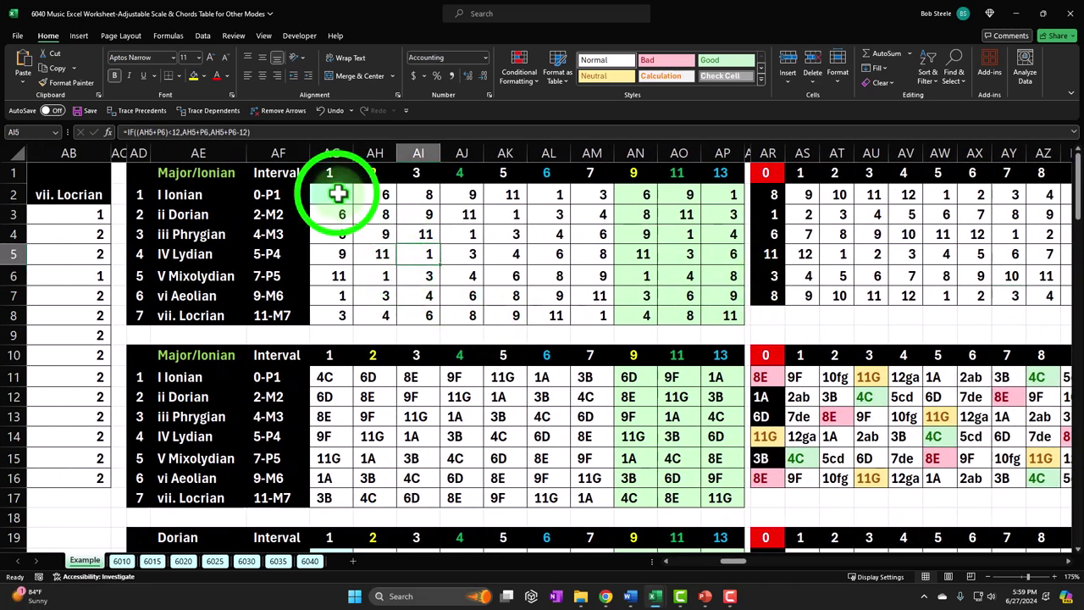
{"action": "left_click_drag", "start_coordinate": [337, 194], "coordinate": [707, 306]}
{"action": "scroll", "coordinate": [707, 306], "scroll_direction": "down", "scroll_amount": 1}
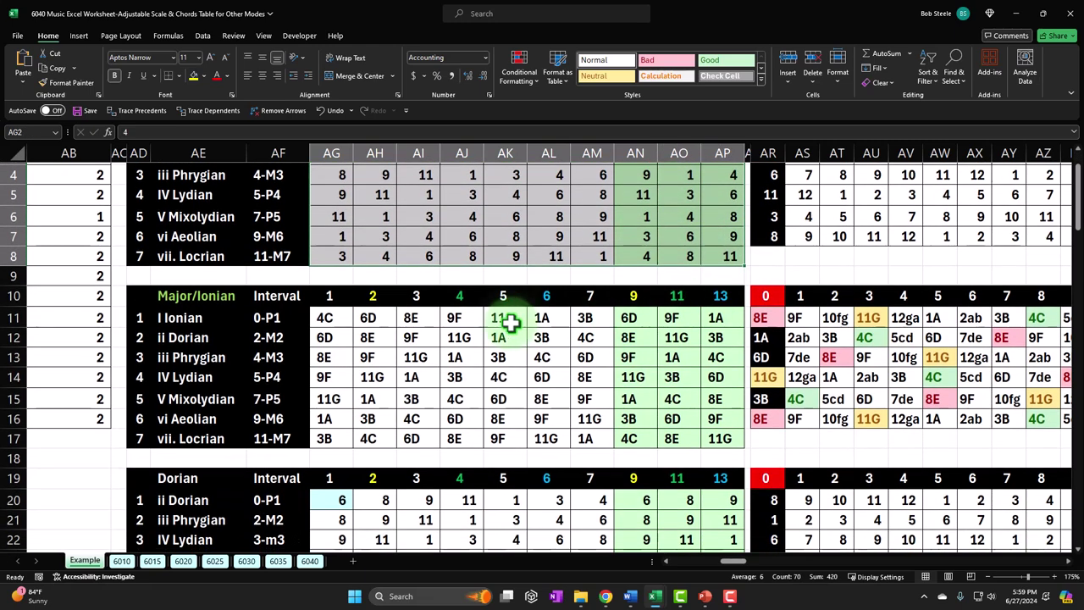
- Examine the Major/Ionian note table in AG11:AP17 and the lookup formula in AG11
{"action": "left_click_drag", "start_coordinate": [141, 298], "coordinate": [306, 338]}
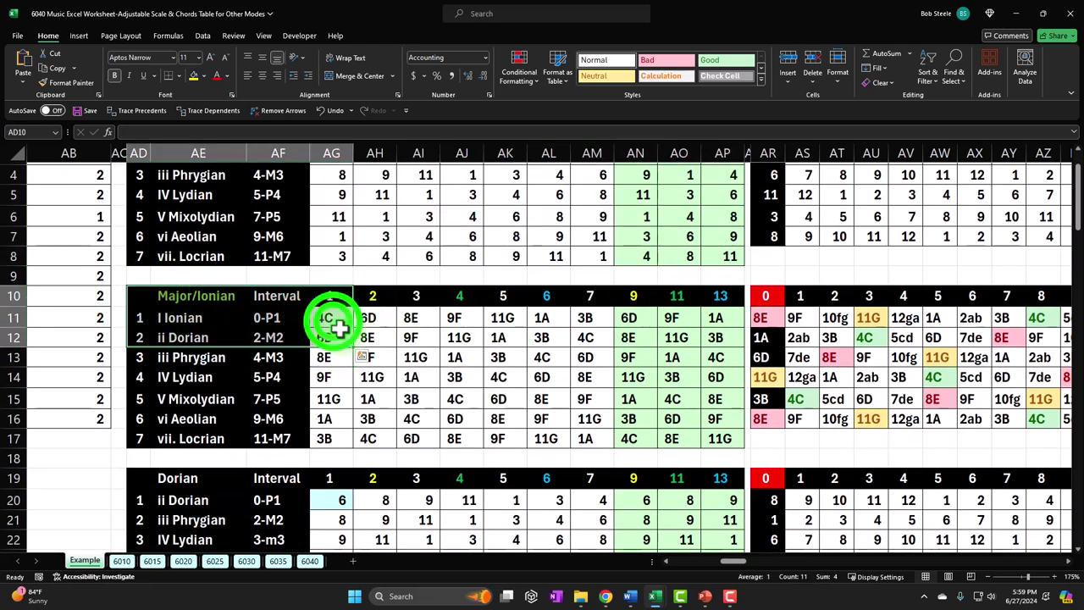
{"action": "double_click", "coordinate": [335, 320]}
{"action": "key", "text": "Return"}
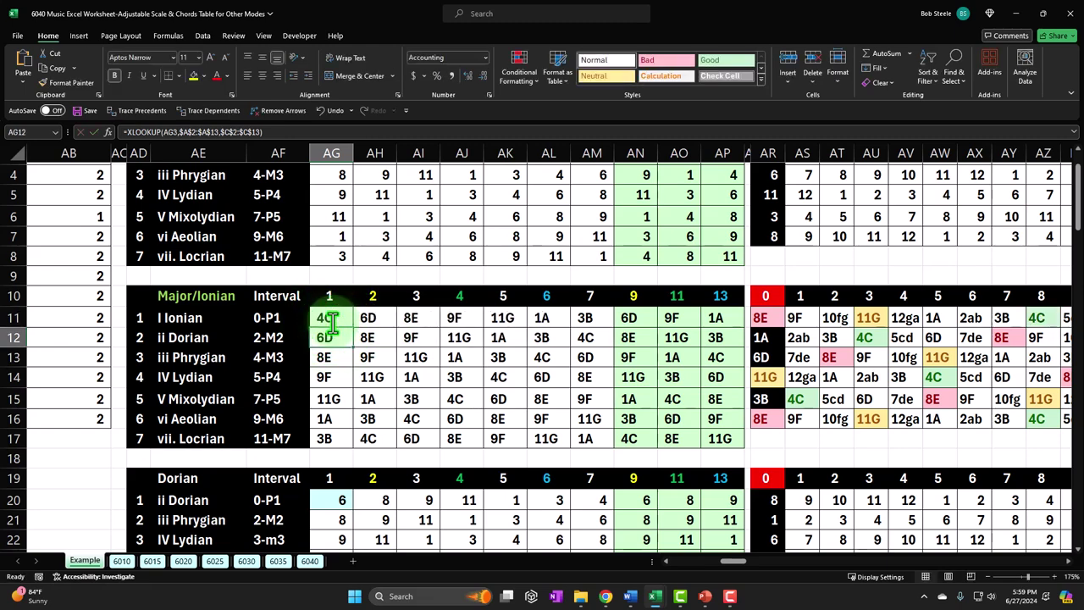
{"action": "scroll", "coordinate": [331, 324], "scroll_direction": "up", "scroll_amount": 1}
{"action": "left_click_drag", "start_coordinate": [327, 374], "coordinate": [718, 489]}
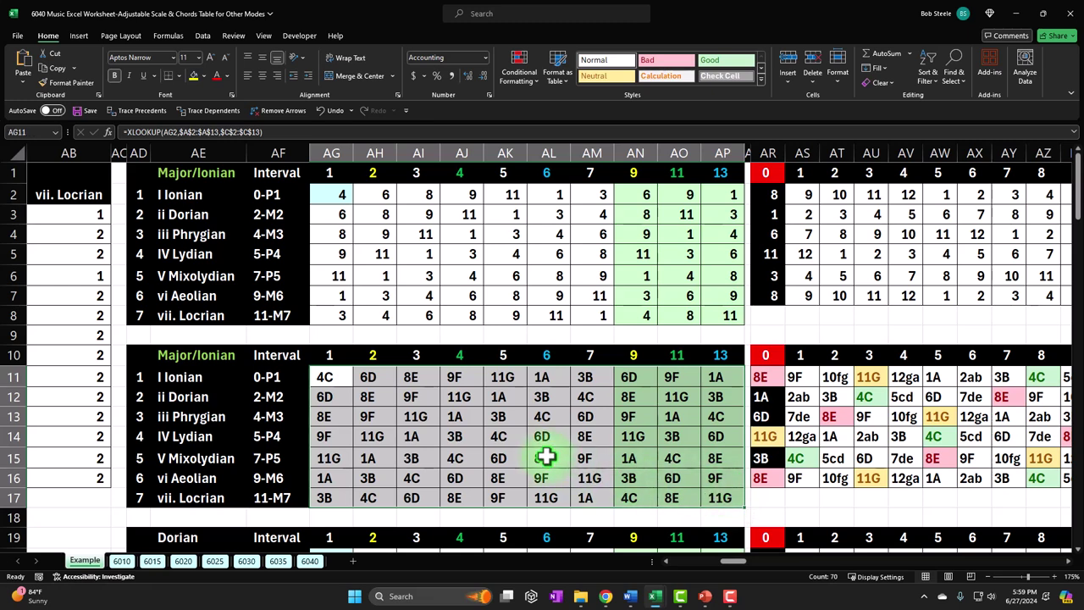
- Examine the Major/Ionian numbers in AG2:AP8, the adjoining number grid starting at AS2, and the note grid in AR11:AZ16
{"action": "left_click", "coordinate": [333, 196]}
{"action": "left_click_drag", "start_coordinate": [333, 196], "coordinate": [721, 333]}
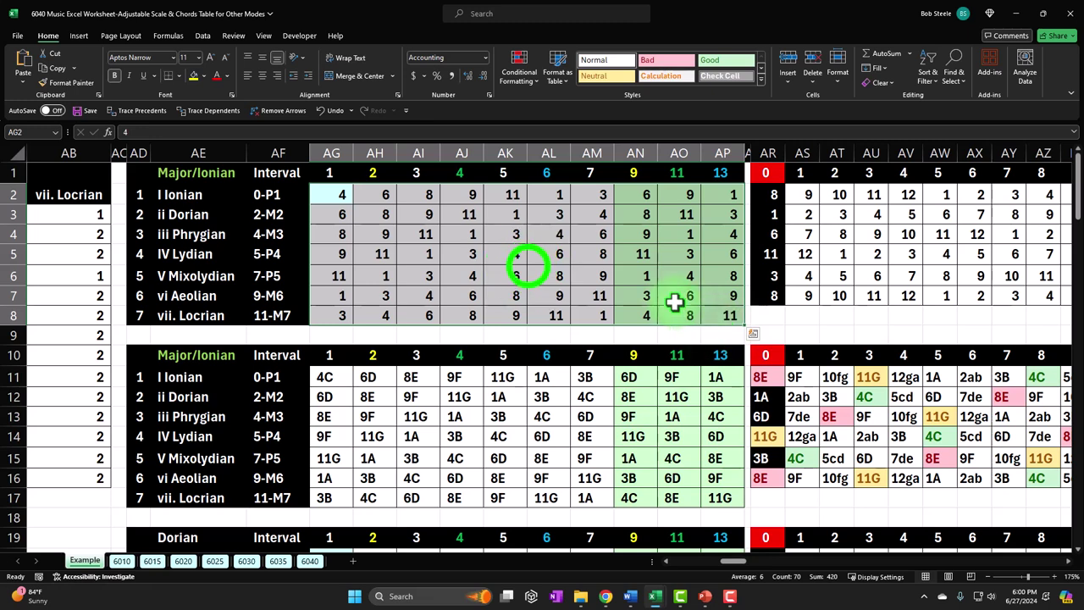
{"action": "left_click", "coordinate": [535, 269]}
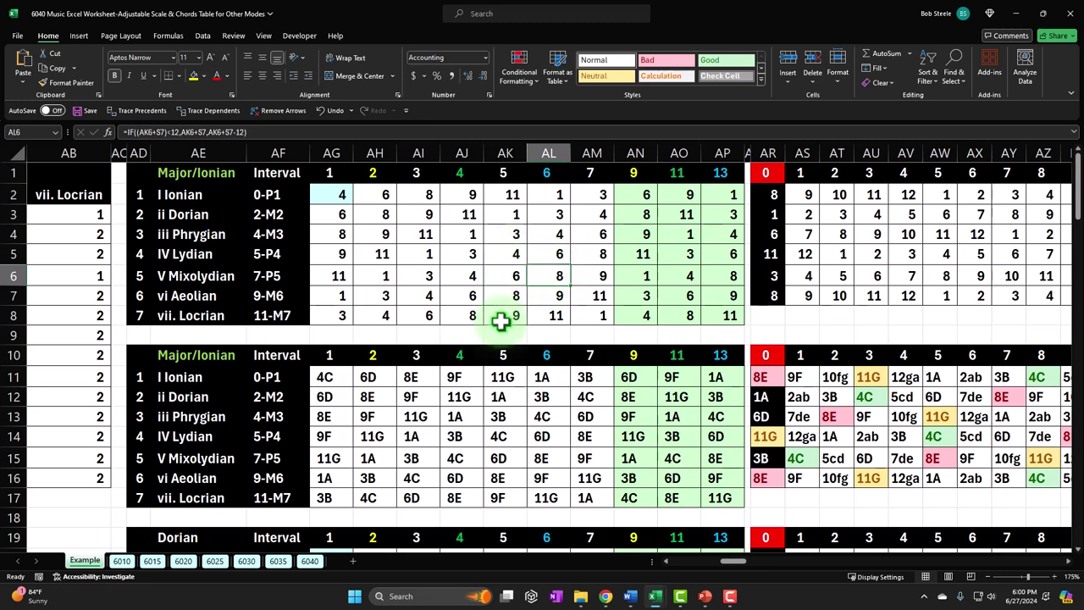
{"action": "left_click", "coordinate": [340, 203]}
{"action": "left_click_drag", "start_coordinate": [341, 204], "coordinate": [720, 315]}
{"action": "left_click_drag", "start_coordinate": [798, 194], "coordinate": [1028, 288]}
{"action": "left_click", "coordinate": [758, 378]}
{"action": "left_click_drag", "start_coordinate": [759, 378], "coordinate": [1032, 474]}
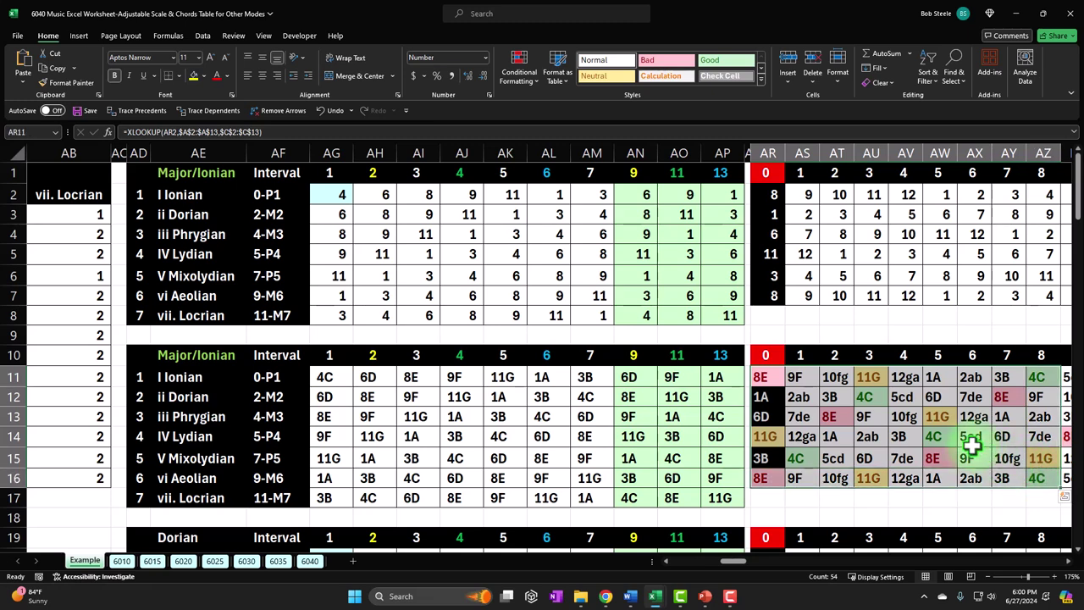
{"action": "left_click", "coordinate": [908, 422]}
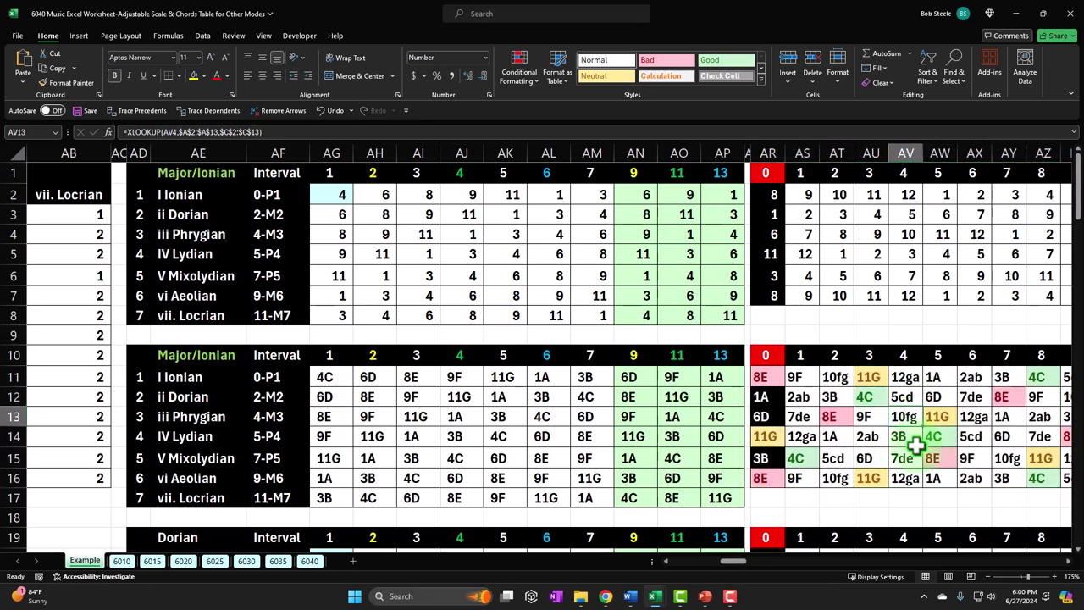
- Switch to the 6040 sheet and review its Major/Ionian number and note tables in AD1:AP17
{"action": "left_click", "coordinate": [312, 561]}
{"action": "left_click", "coordinate": [353, 428]}
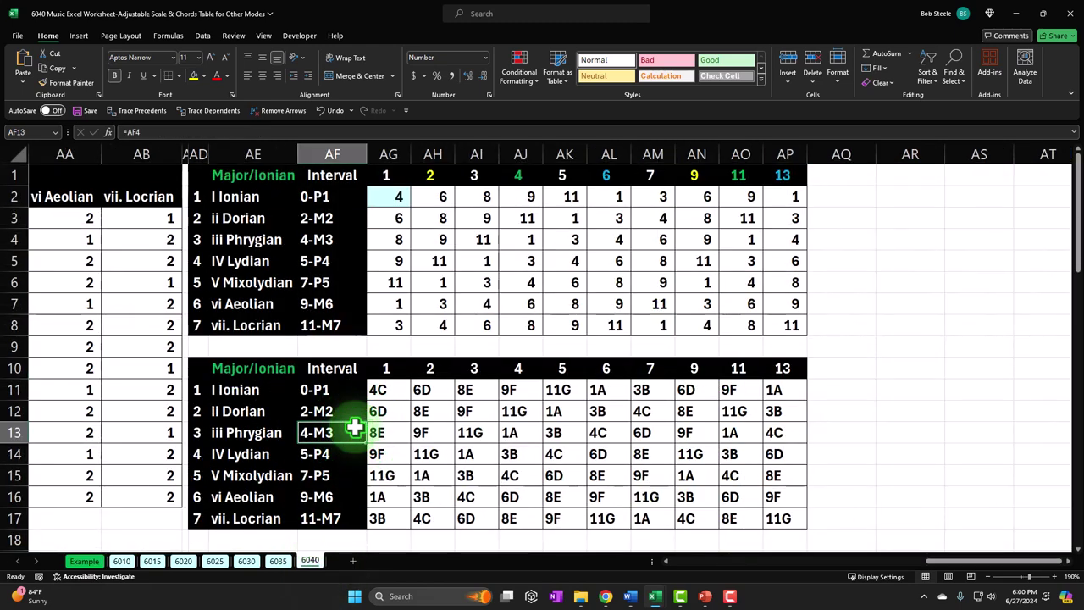
{"action": "left_click", "coordinate": [318, 340]}
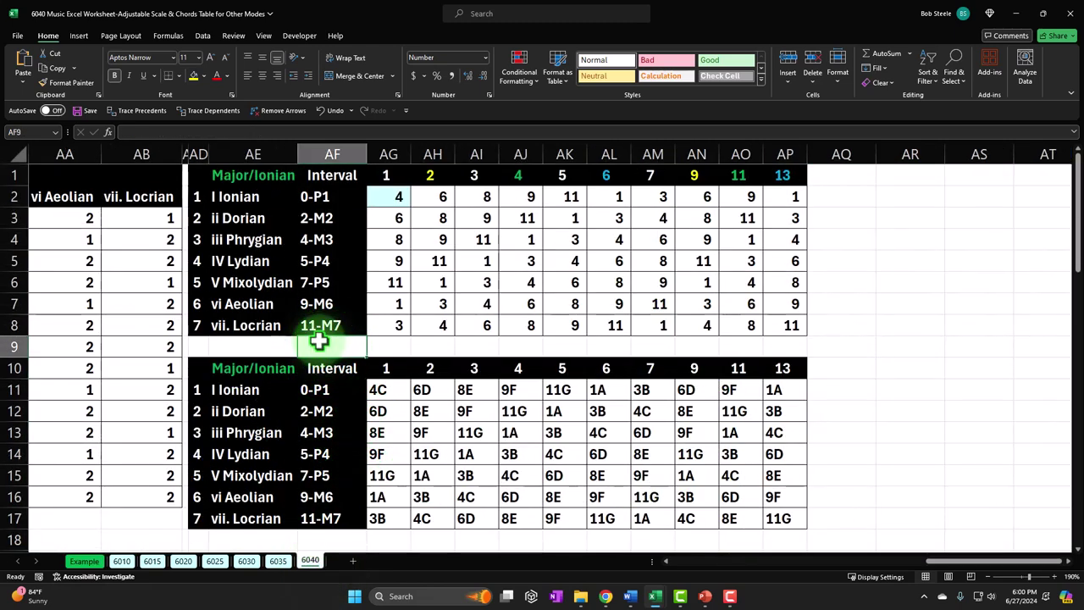
{"action": "key", "text": "Left"}
{"action": "key", "text": "Left"}
{"action": "key", "text": "Left"}
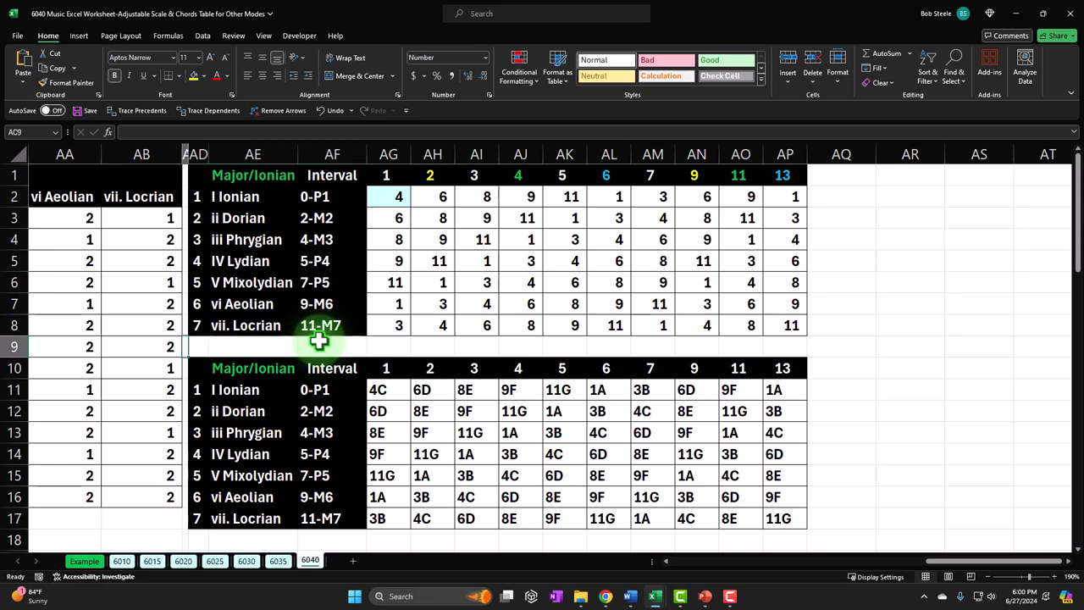
{"action": "scroll", "coordinate": [251, 186], "scroll_direction": "down", "scroll_amount": 1}
{"action": "scroll", "coordinate": [251, 187], "scroll_direction": "up", "scroll_amount": 1}
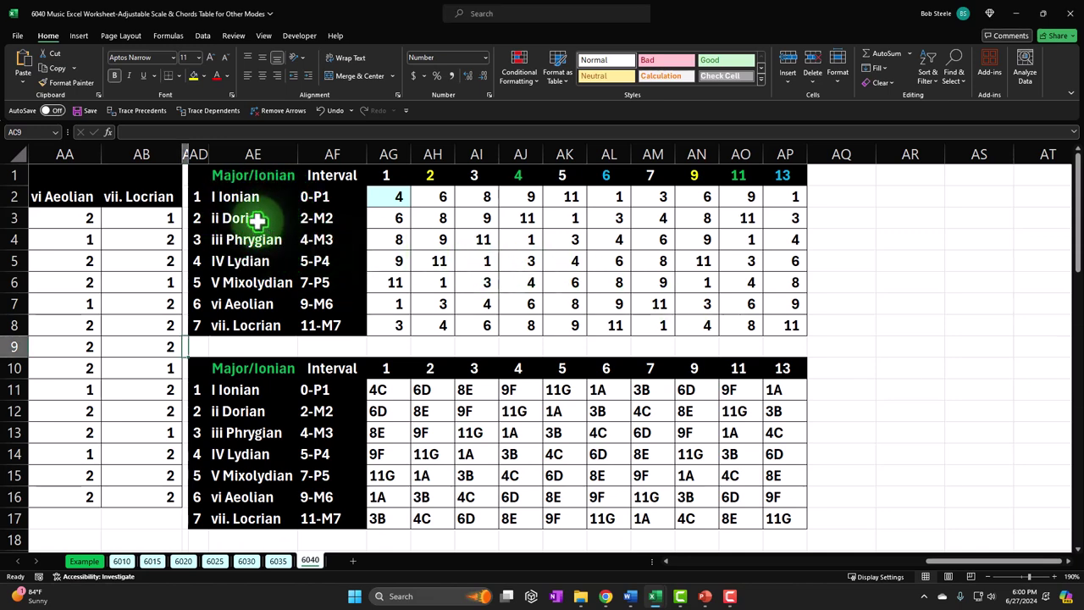
- Copy both Major/Ionian tables in AD1:AP17 and paste them starting at AD19
{"action": "left_click", "coordinate": [200, 174]}
{"action": "left_click_drag", "start_coordinate": [252, 203], "coordinate": [789, 514]}
{"action": "key", "text": "ctrl+c"}
{"action": "scroll", "coordinate": [500, 386], "scroll_direction": "down", "scroll_amount": 3}
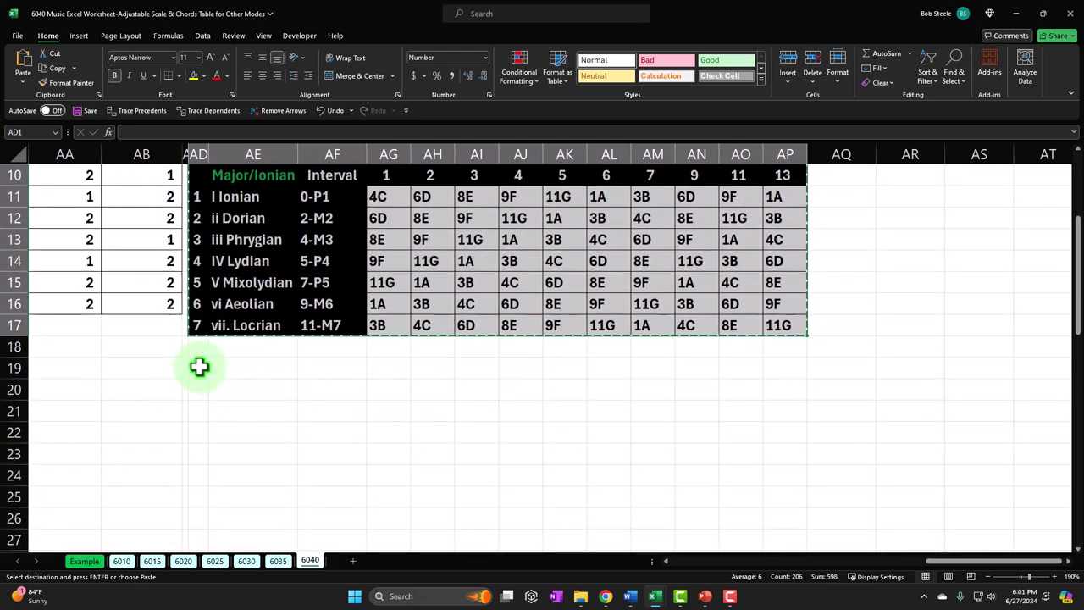
{"action": "left_click", "coordinate": [199, 366]}
{"action": "key", "text": "ctrl+v"}
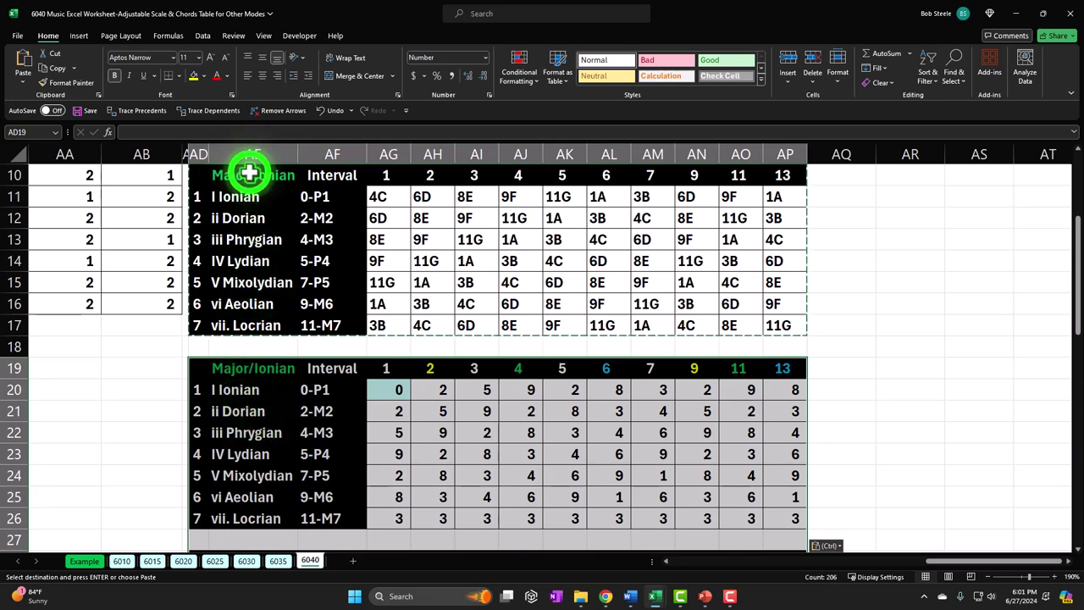
- Retitle the copied number table's heading in AE19 as Dorian
{"action": "left_click", "coordinate": [249, 175]}
{"action": "left_click", "coordinate": [240, 370]}
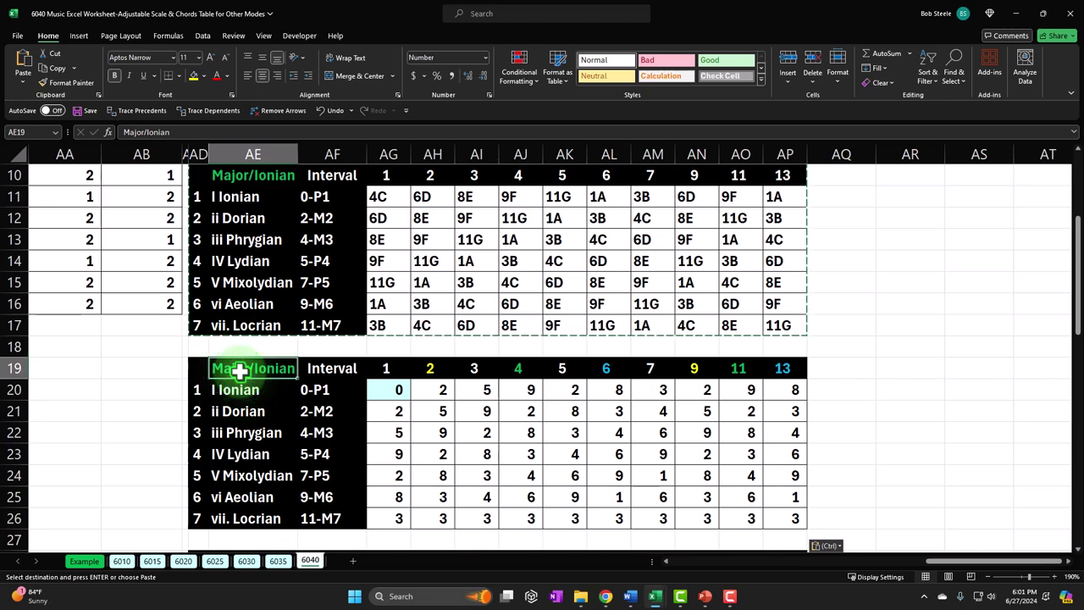
{"action": "type", "text": "Dorian"}
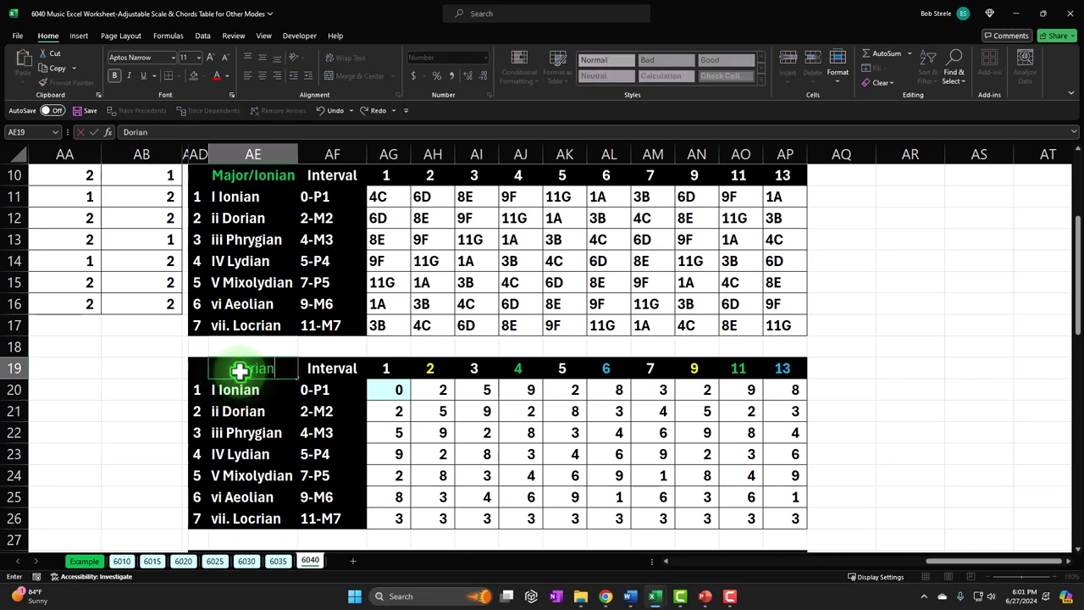
{"action": "key", "text": "Return"}
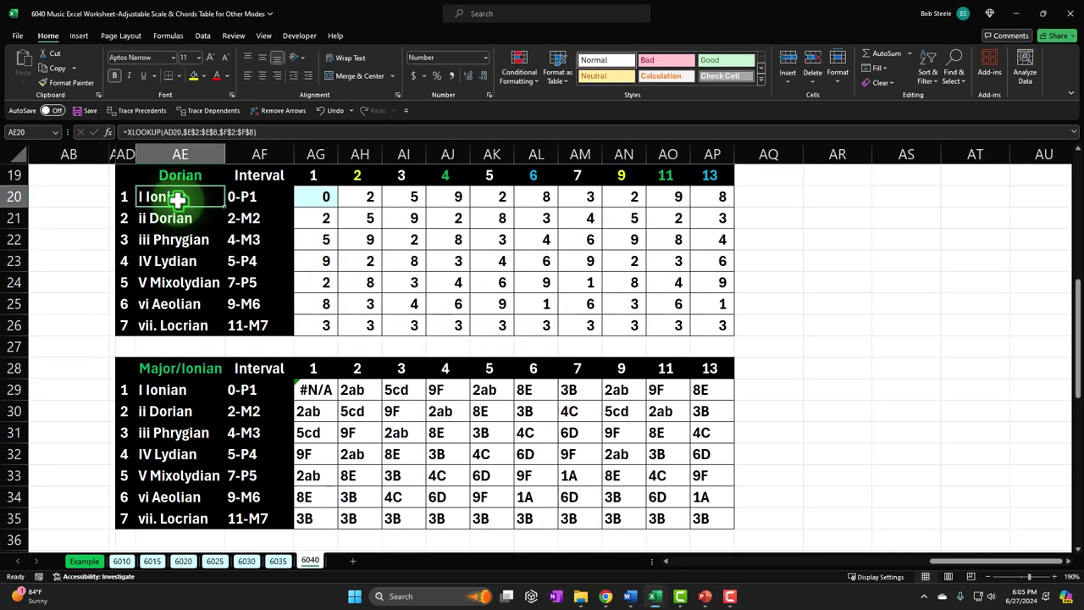
- Examine the mode-name lookup formula in AE2, its source lists in E2:F8, and the relative major position tables starting at row 18
{"action": "left_click", "coordinate": [247, 200]}
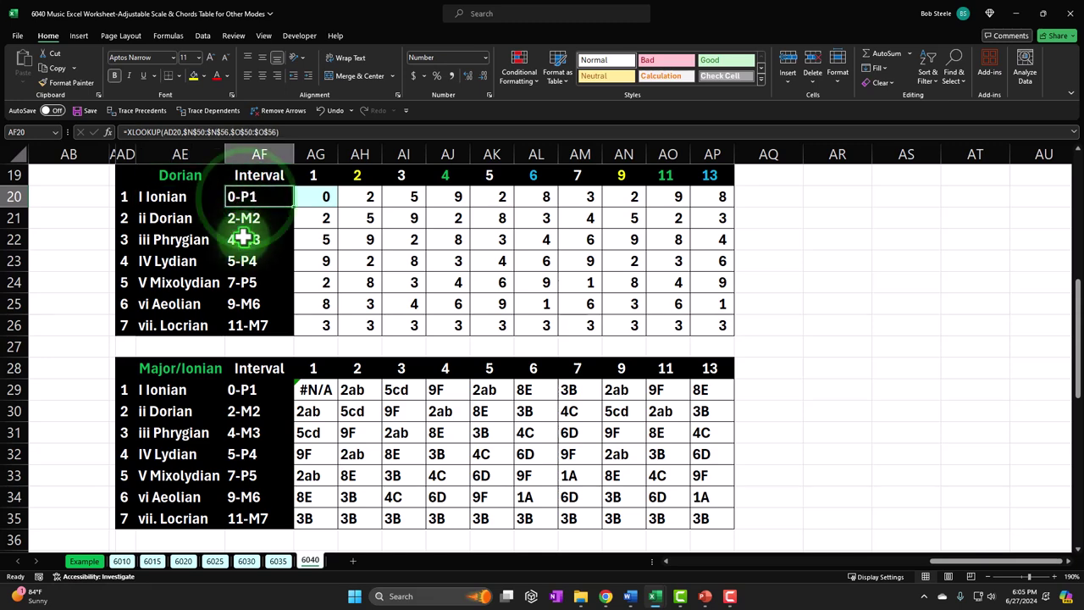
{"action": "key", "text": "Right"}
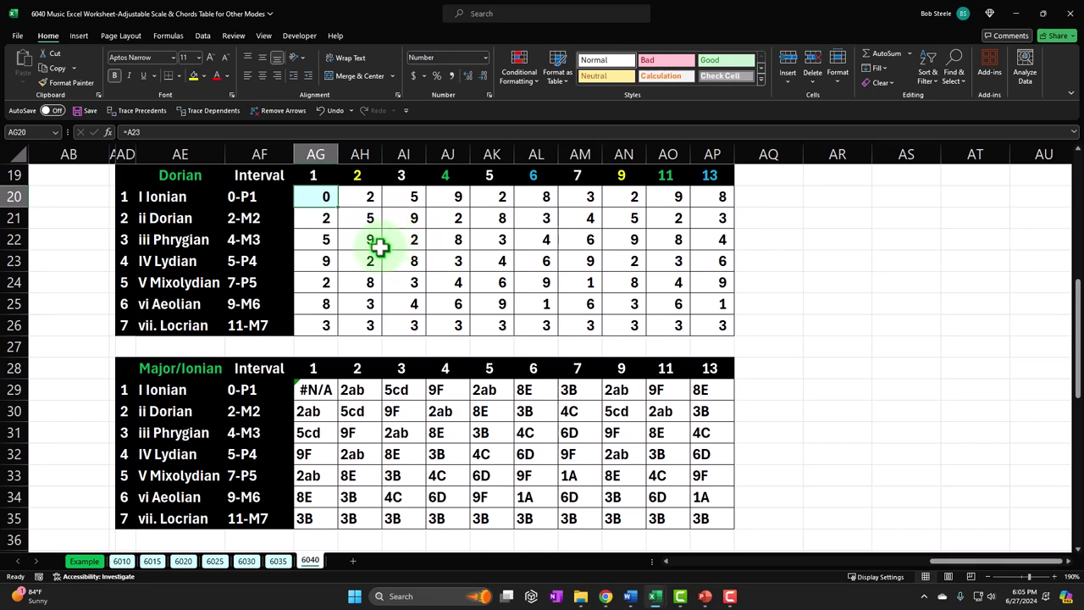
{"action": "scroll", "coordinate": [331, 315], "scroll_direction": "up", "scroll_amount": 1}
{"action": "scroll", "coordinate": [333, 315], "scroll_direction": "up", "scroll_amount": 5}
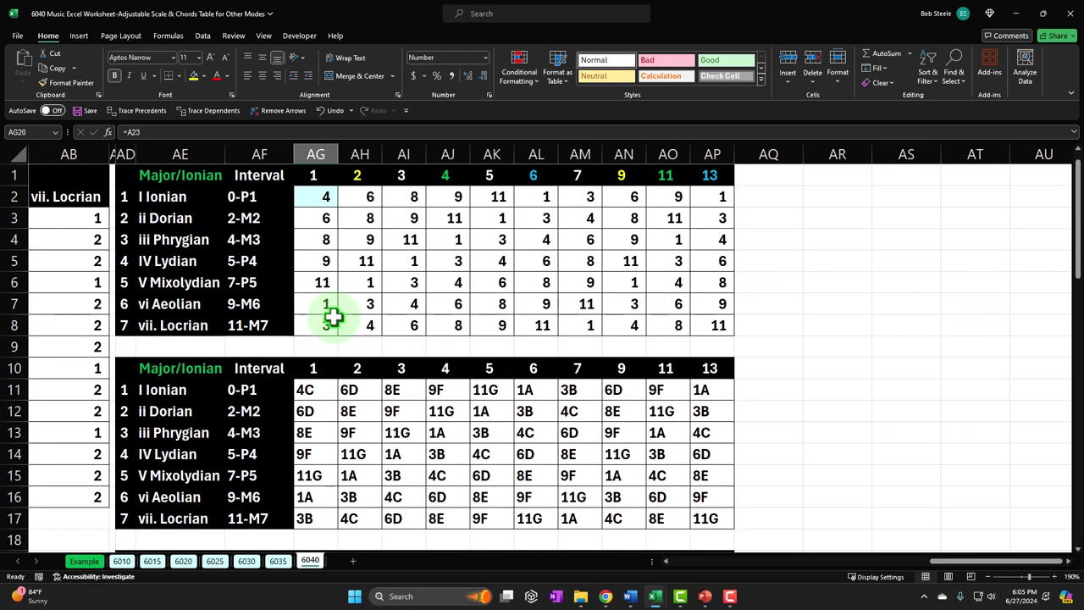
{"action": "double_click", "coordinate": [180, 201]}
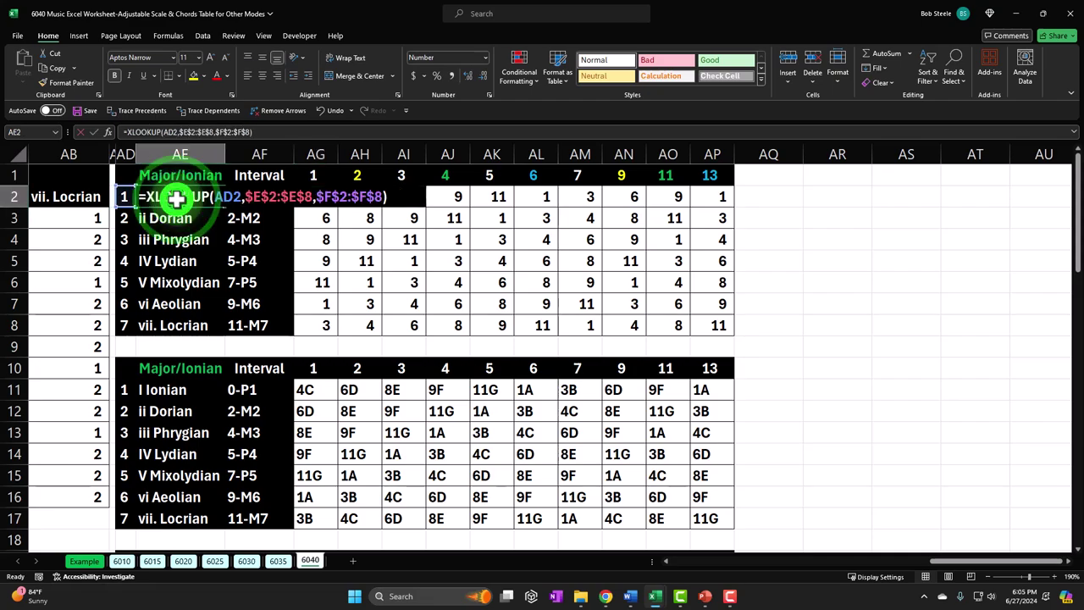
{"action": "left_click_drag", "start_coordinate": [957, 554], "coordinate": [702, 588]}
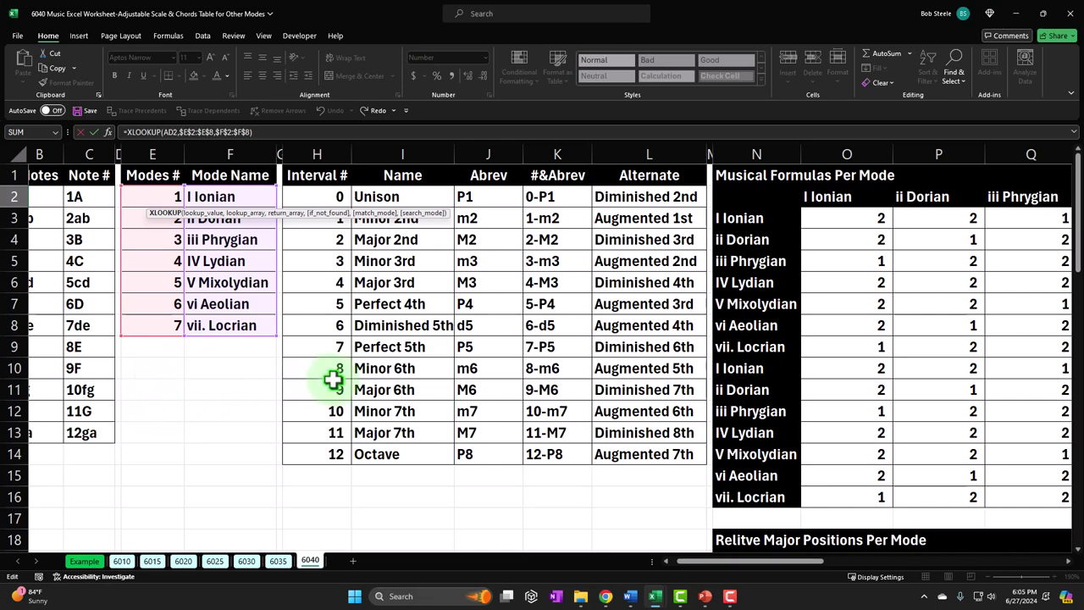
{"action": "left_click_drag", "start_coordinate": [800, 568], "coordinate": [885, 580]}
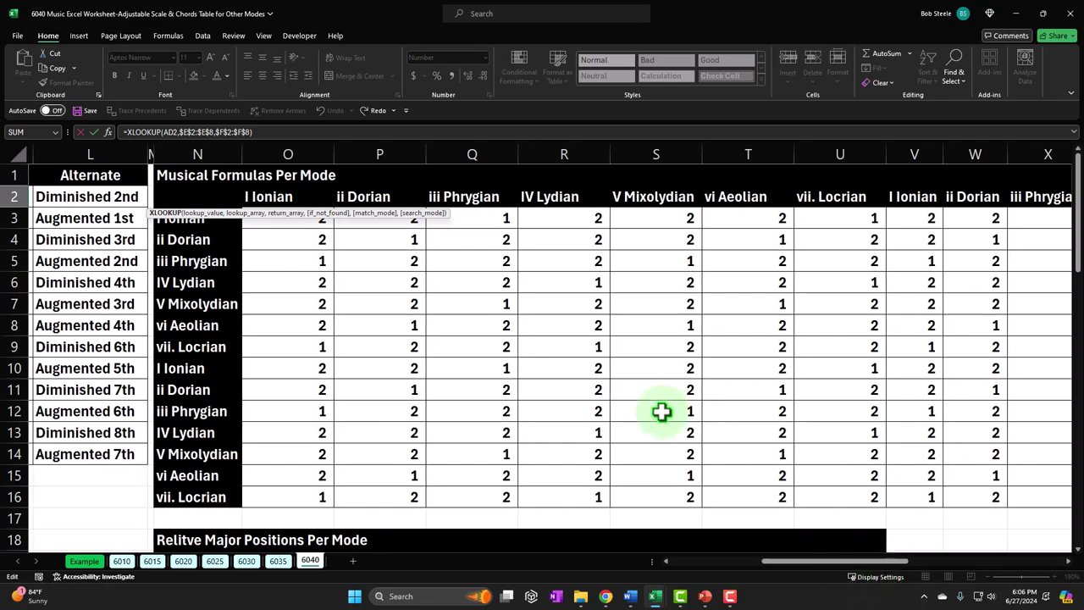
{"action": "scroll", "coordinate": [658, 412], "scroll_direction": "down", "scroll_amount": 7}
{"action": "scroll", "coordinate": [658, 415], "scroll_direction": "down", "scroll_amount": 2}
{"action": "scroll", "coordinate": [658, 416], "scroll_direction": "up", "scroll_amount": 2}
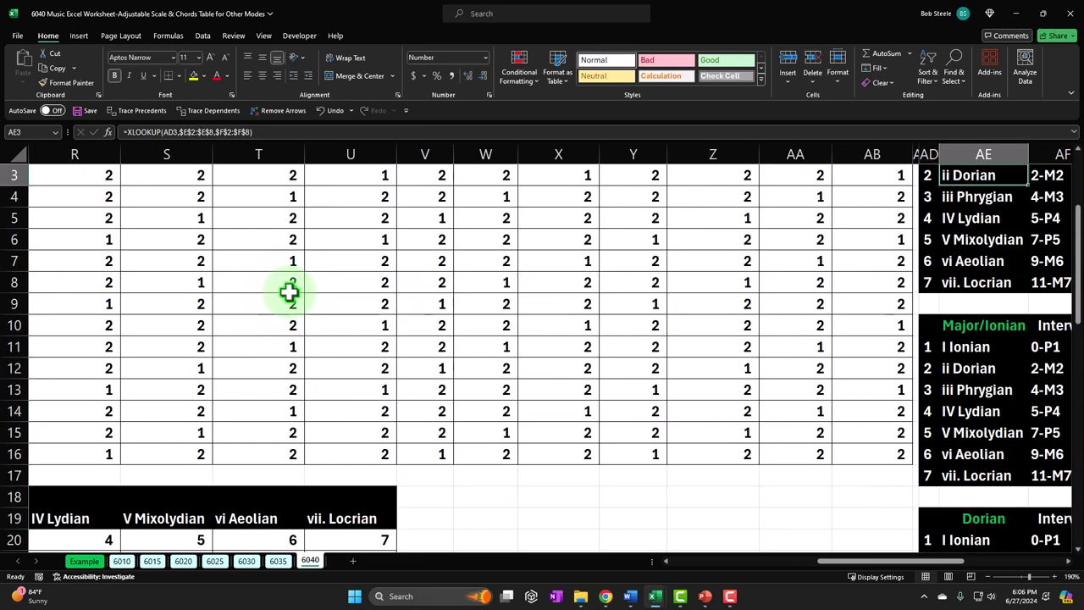
- Clear the copied mode-name formulas in AE20:AE26 of the Dorian number table
{"action": "scroll", "coordinate": [288, 292], "scroll_direction": "right", "scroll_amount": 6}
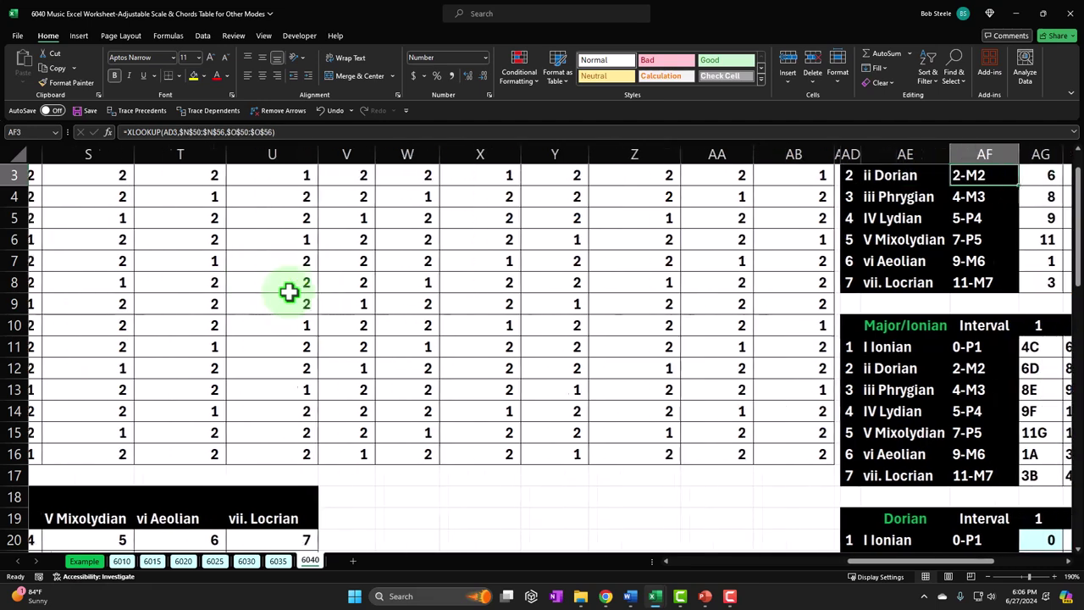
{"action": "key", "text": "Right"}
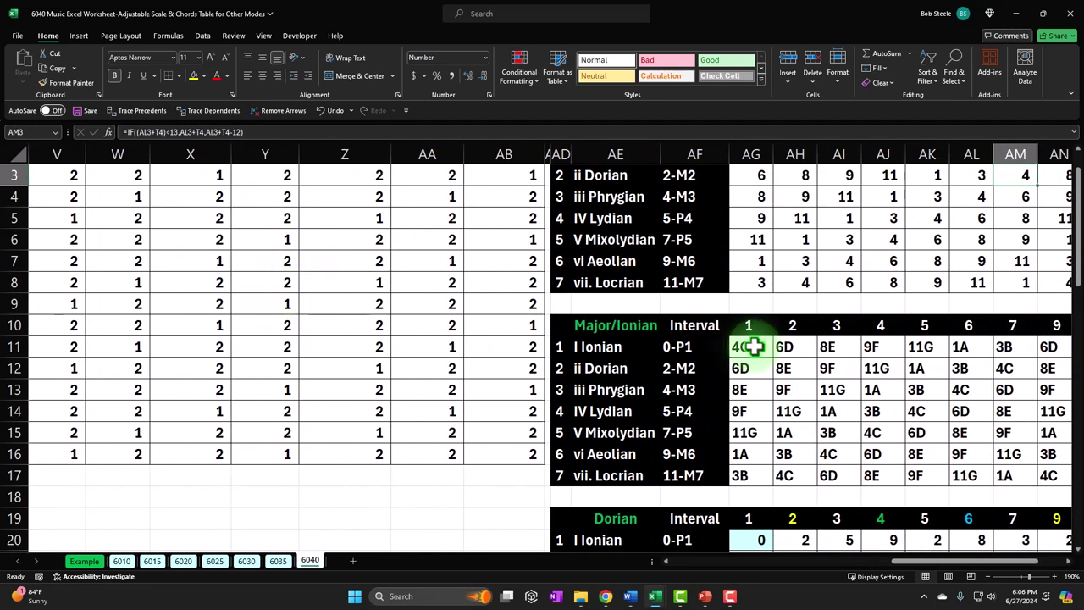
{"action": "scroll", "coordinate": [766, 356], "scroll_direction": "up", "scroll_amount": 1}
{"action": "scroll", "coordinate": [1007, 539], "scroll_direction": "right", "scroll_amount": 4}
{"action": "scroll", "coordinate": [811, 447], "scroll_direction": "down", "scroll_amount": 5}
{"action": "scroll", "coordinate": [807, 447], "scroll_direction": "down", "scroll_amount": 1}
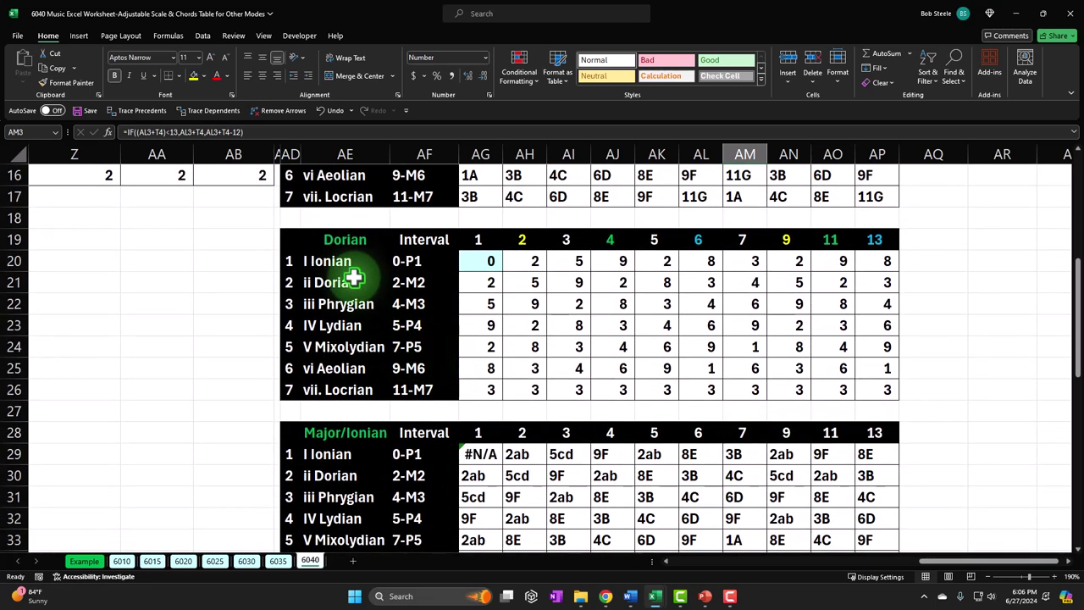
{"action": "left_click_drag", "start_coordinate": [341, 262], "coordinate": [332, 381]}
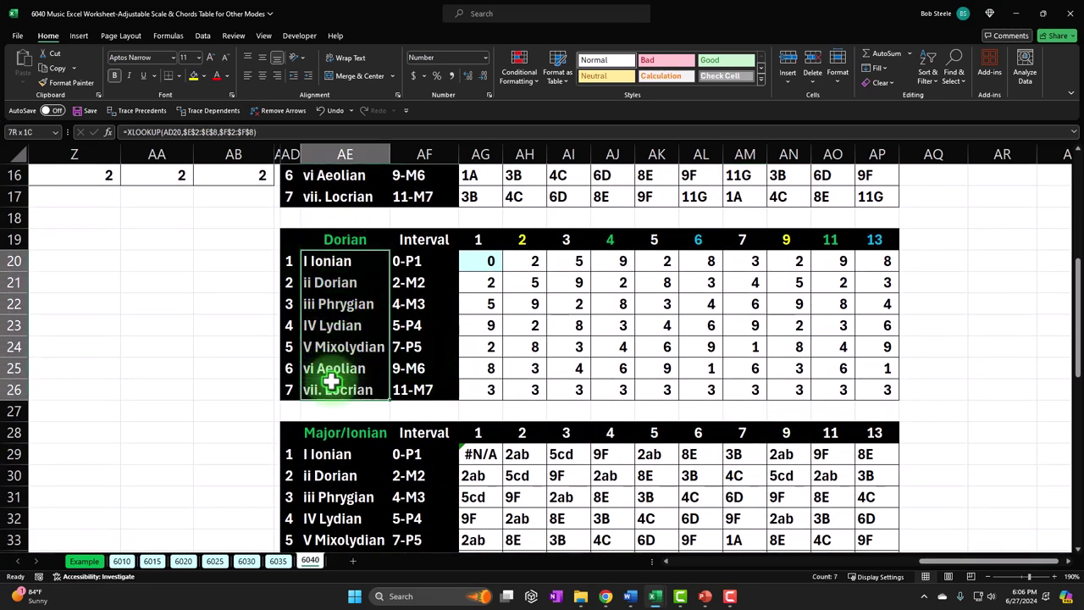
{"action": "key", "text": "Delete"}
{"action": "key", "text": "shift+Up"}
{"action": "key", "text": "shift+Up"}
{"action": "key", "text": "shift+Up"}
{"action": "key", "text": "shift+Up"}
{"action": "key", "text": "shift+Up"}
{"action": "key", "text": "shift+Up"}
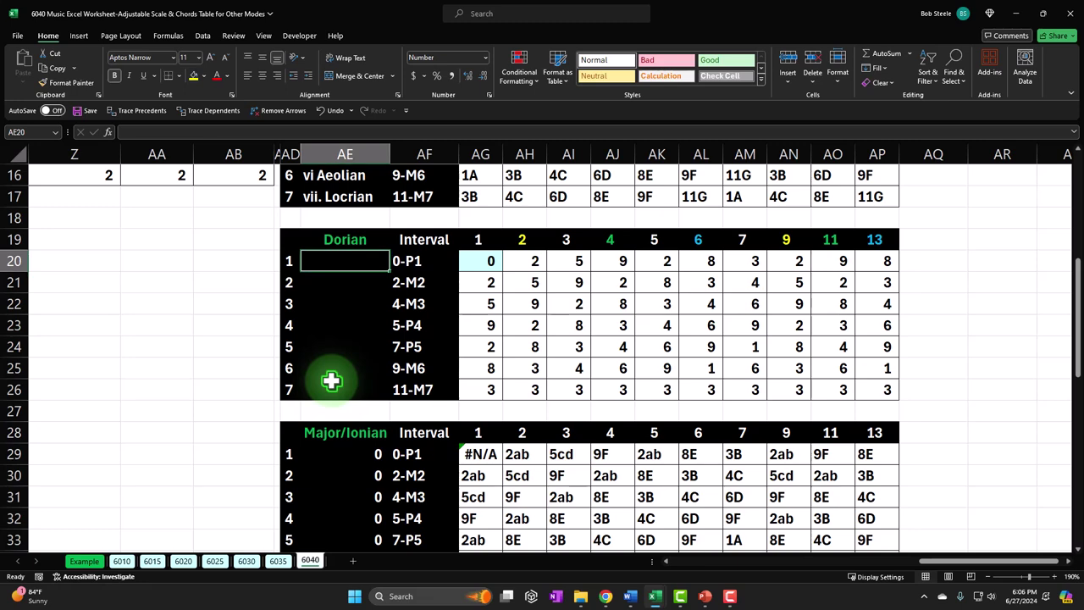
- Start an XLOOKUP formula in AE20 with AD20 as the lookup value
{"action": "type", "text": "=xloo"}
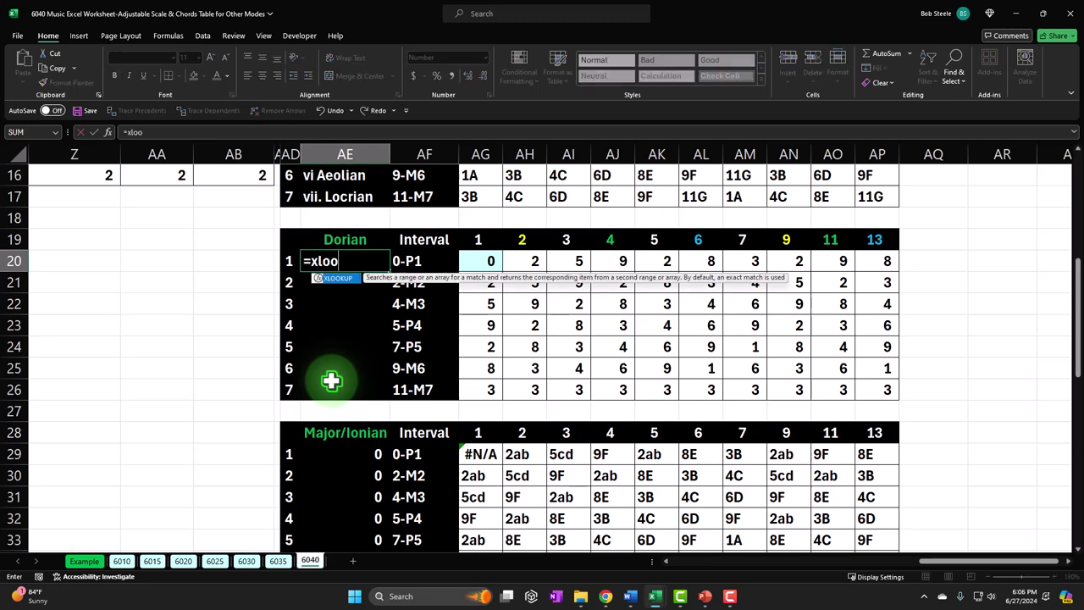
{"action": "key", "text": "Tab"}
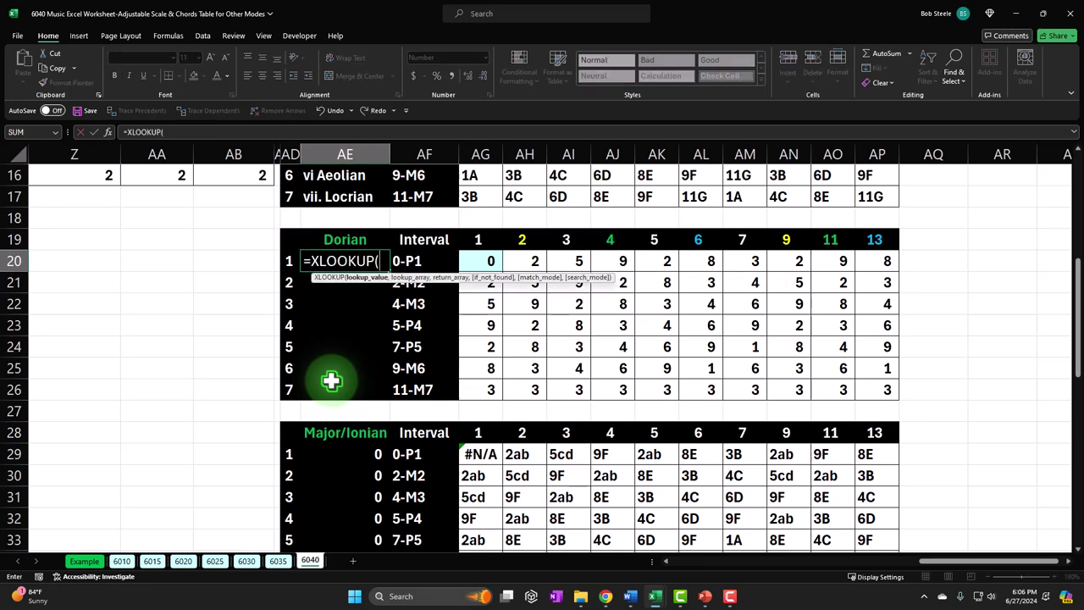
{"action": "key", "text": "Left"}
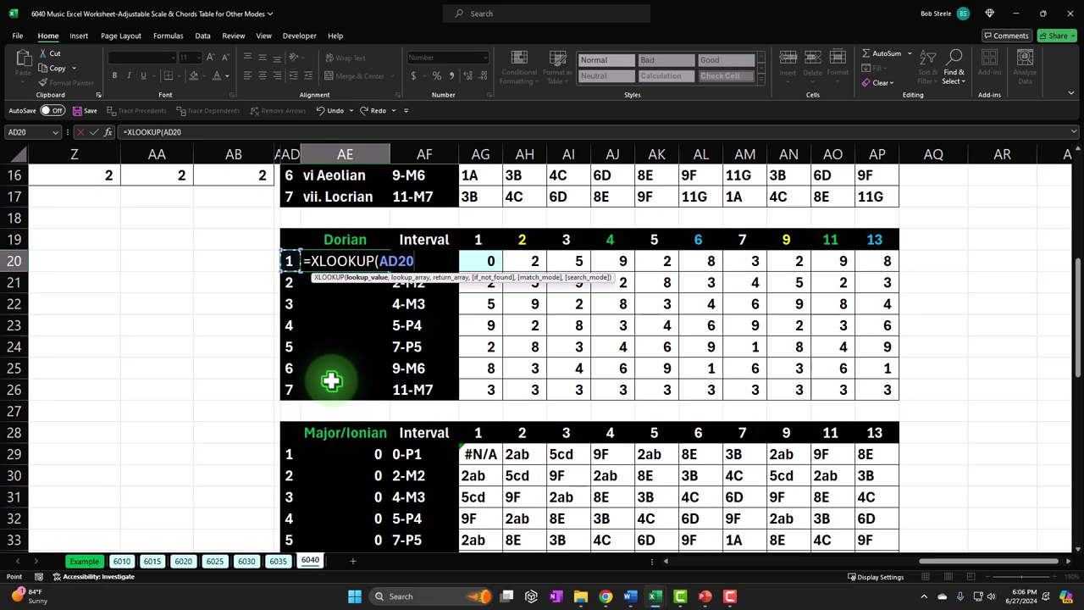
{"action": "type", "text": ","}
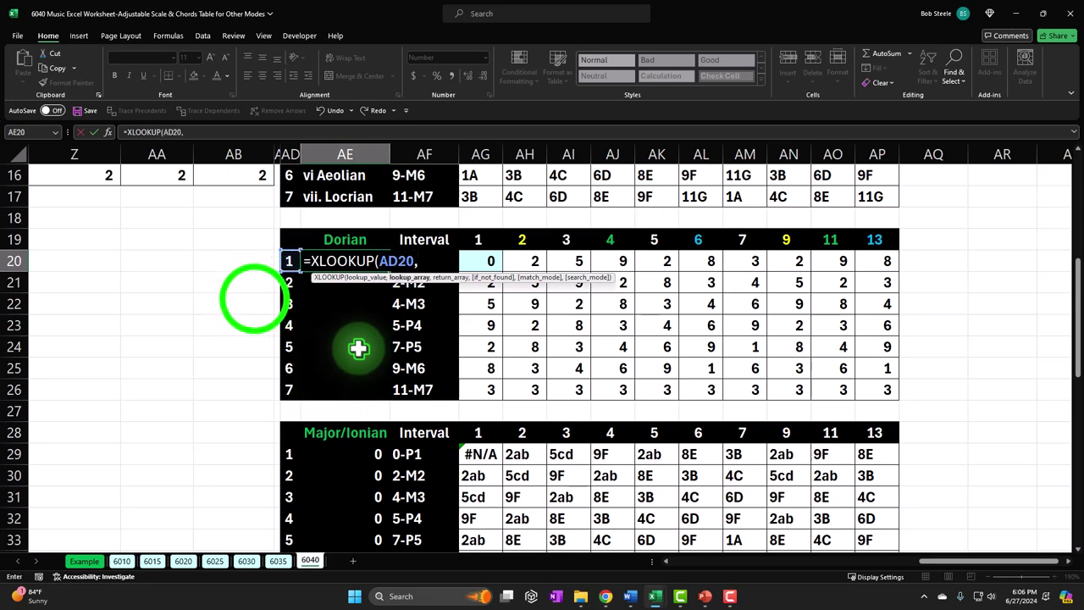
- Set the lookup array to the position numbers of Relative Major Positions in Mode Format as the absolute range $N$30:$N$36
{"action": "left_click", "coordinate": [251, 297]}
{"action": "key", "text": "Left"}
{"action": "key", "text": "Left"}
{"action": "key", "text": "Left"}
{"action": "key", "text": "Left"}
{"action": "key", "text": "Left"}
{"action": "key", "text": "Left"}
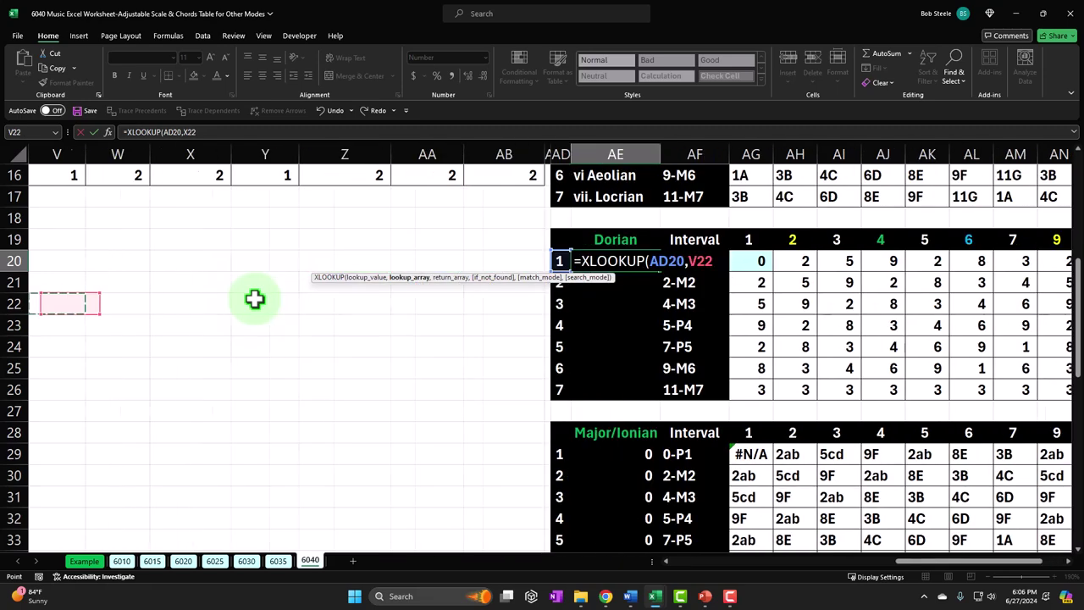
{"action": "key", "text": "Left"}
{"action": "key", "text": "Left"}
{"action": "key", "text": "Left"}
{"action": "key", "text": "Left"}
{"action": "key", "text": "Left"}
{"action": "key", "text": "Left"}
{"action": "key", "text": "Left"}
{"action": "key", "text": "Left"}
{"action": "key", "text": "Left"}
{"action": "key", "text": "Left"}
{"action": "key", "text": "Left"}
{"action": "left_click", "coordinate": [255, 298]}
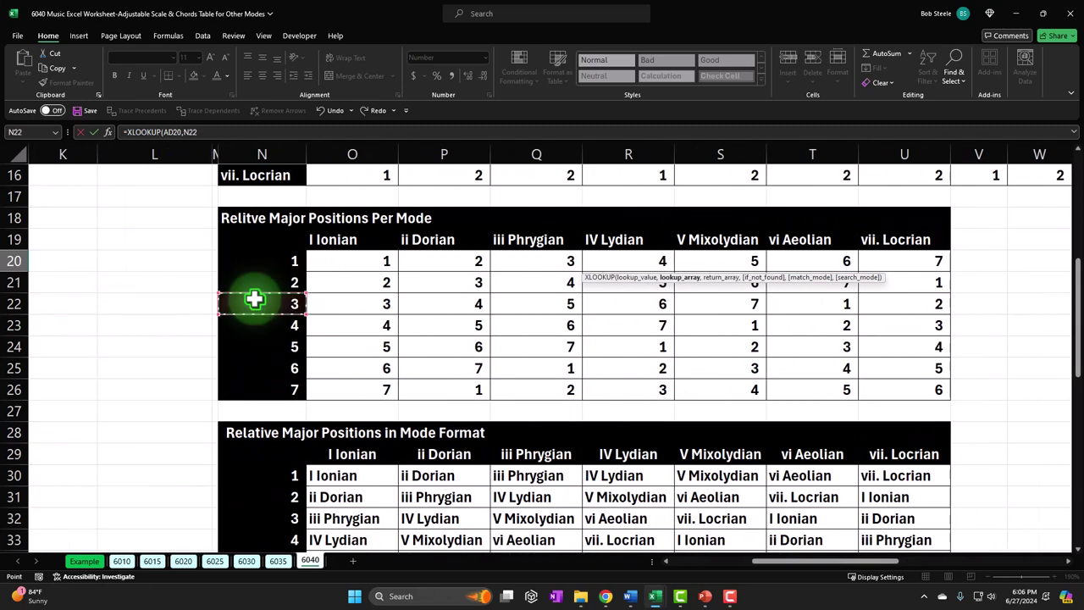
{"action": "scroll", "coordinate": [258, 339], "scroll_direction": "down", "scroll_amount": 2}
{"action": "left_click", "coordinate": [281, 346]}
{"action": "left_click_drag", "start_coordinate": [276, 398], "coordinate": [268, 476]}
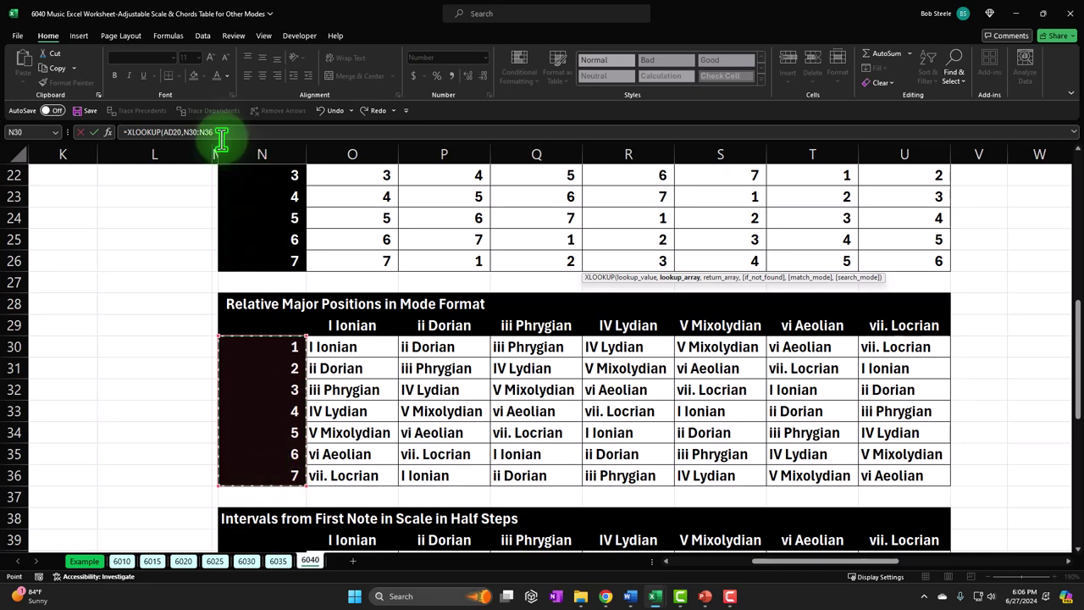
{"action": "key", "text": "F4"}
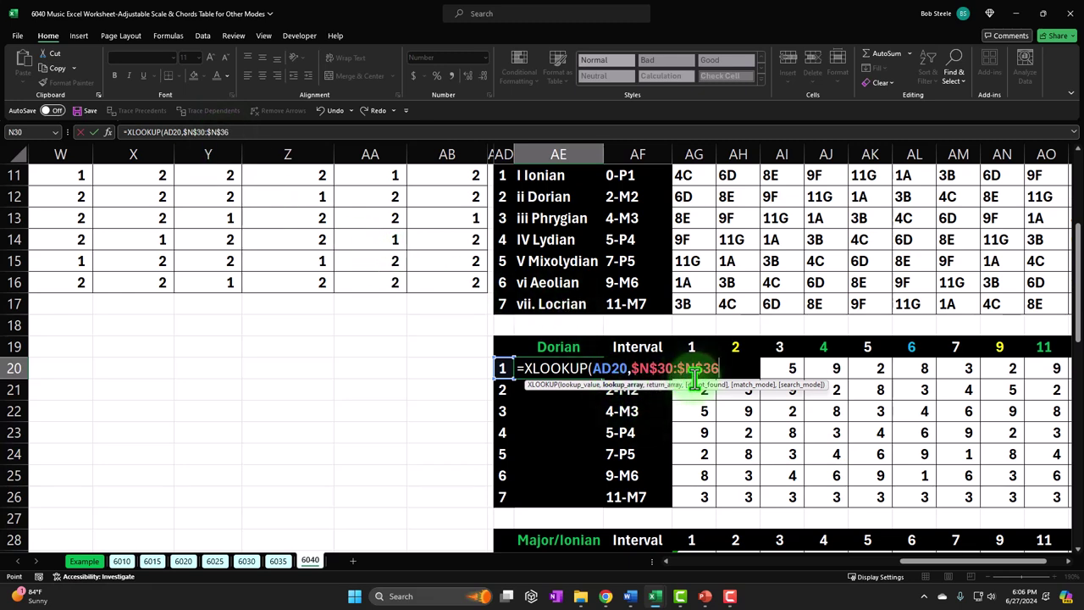
{"action": "type", "text": ","}
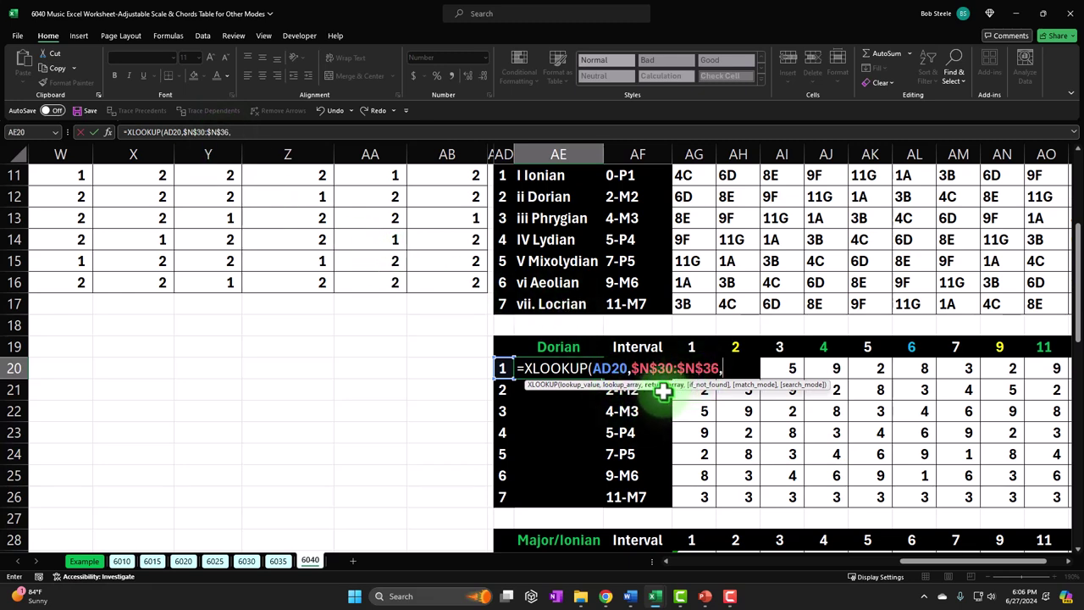
- Set the return array to that table's ii Dorian column as the absolute range $P$30:$P$36 and complete the AE20 formula
{"action": "left_click_drag", "start_coordinate": [940, 560], "coordinate": [806, 581]}
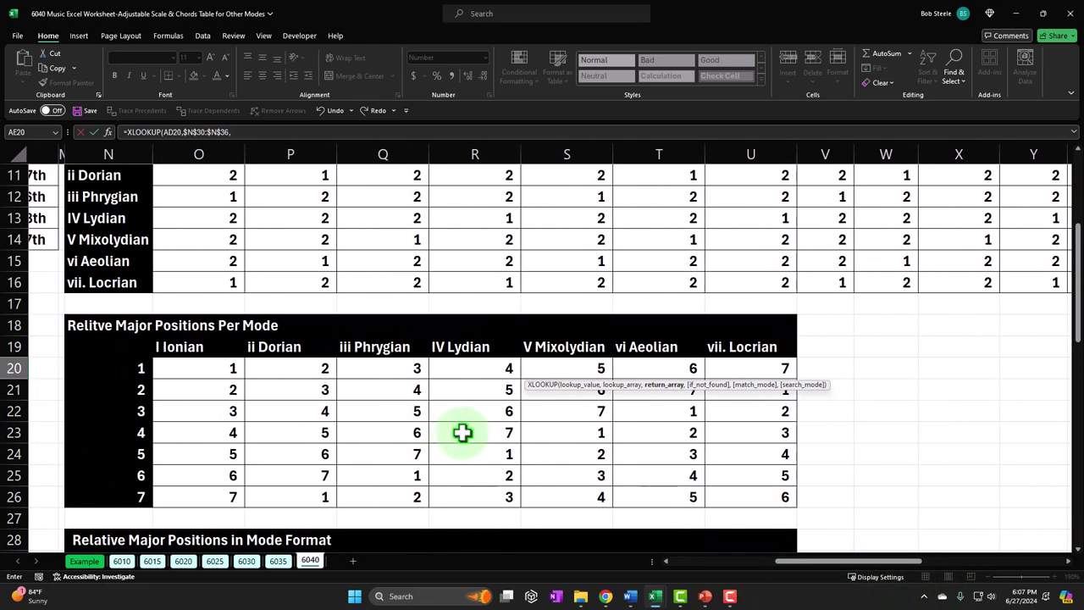
{"action": "scroll", "coordinate": [466, 432], "scroll_direction": "down", "scroll_amount": 3}
{"action": "scroll", "coordinate": [458, 433], "scroll_direction": "down", "scroll_amount": 1}
{"action": "left_click_drag", "start_coordinate": [283, 326], "coordinate": [282, 375]}
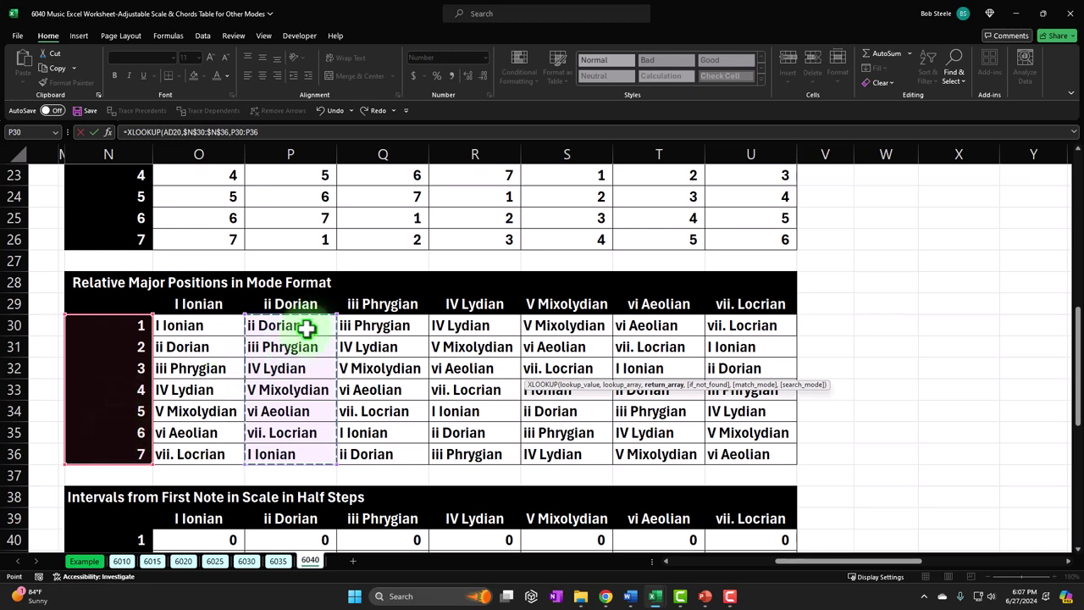
{"action": "key", "text": "F4"}
{"action": "key", "text": "Return"}
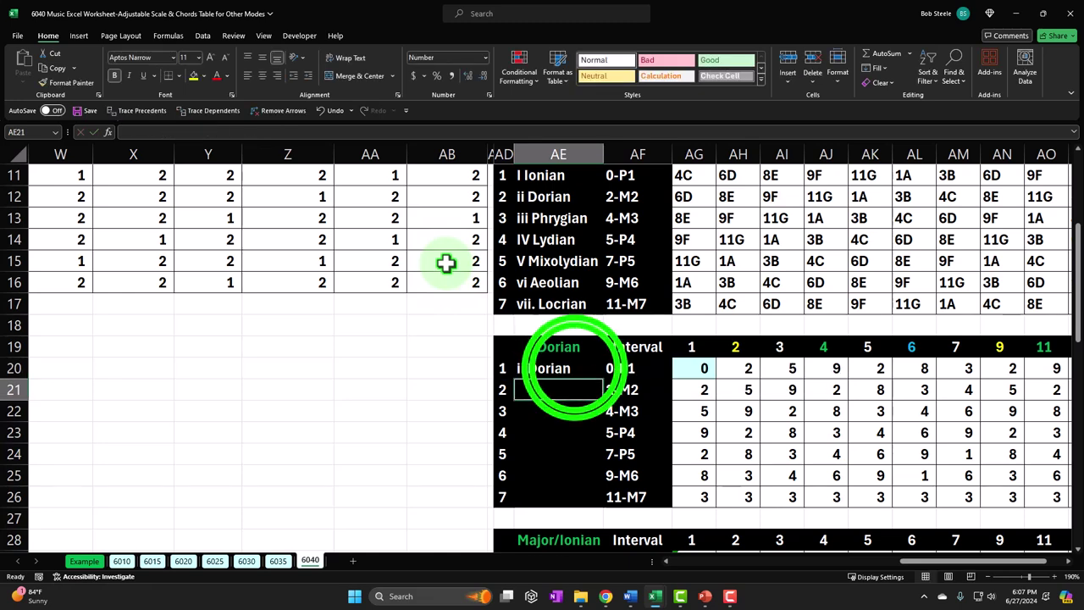
- Review the XLOOKUP formula in AE20 and fill it down through AE26
{"action": "double_click", "coordinate": [579, 365]}
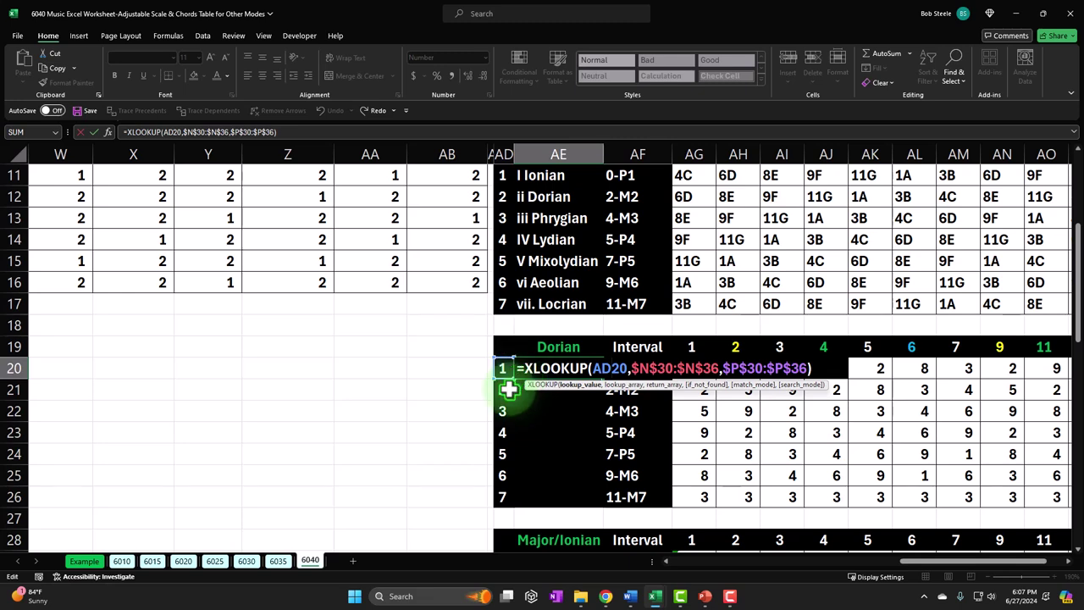
{"action": "left_click", "coordinate": [750, 367]}
{"action": "left_click", "coordinate": [579, 372]}
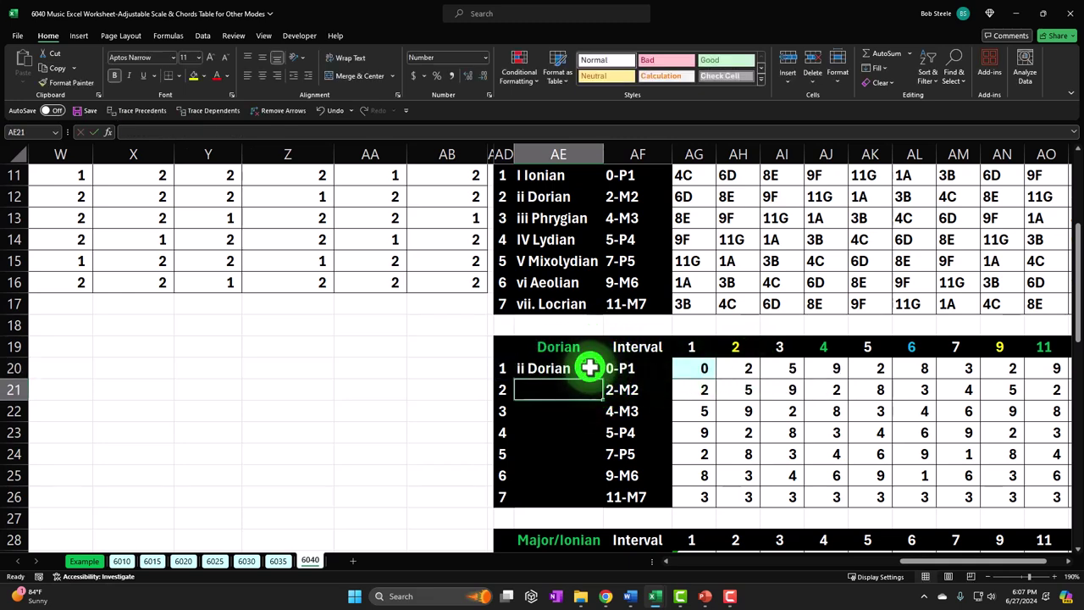
{"action": "left_click_drag", "start_coordinate": [602, 378], "coordinate": [606, 506]}
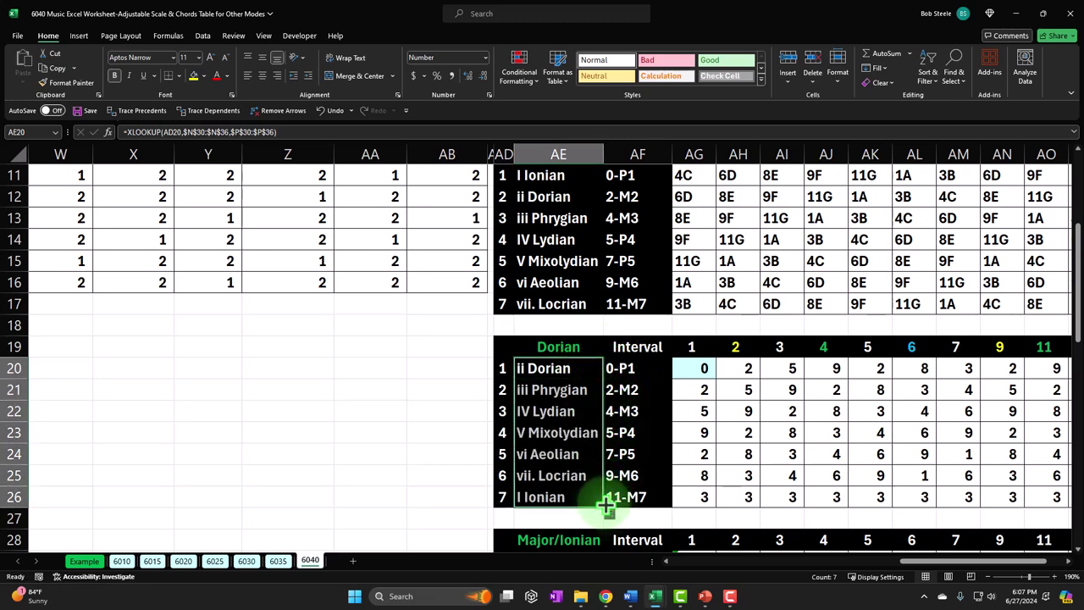
- Check the position numbers in AD20:AD26 against the mode names beside them in the Dorian table
{"action": "left_click", "coordinate": [555, 367]}
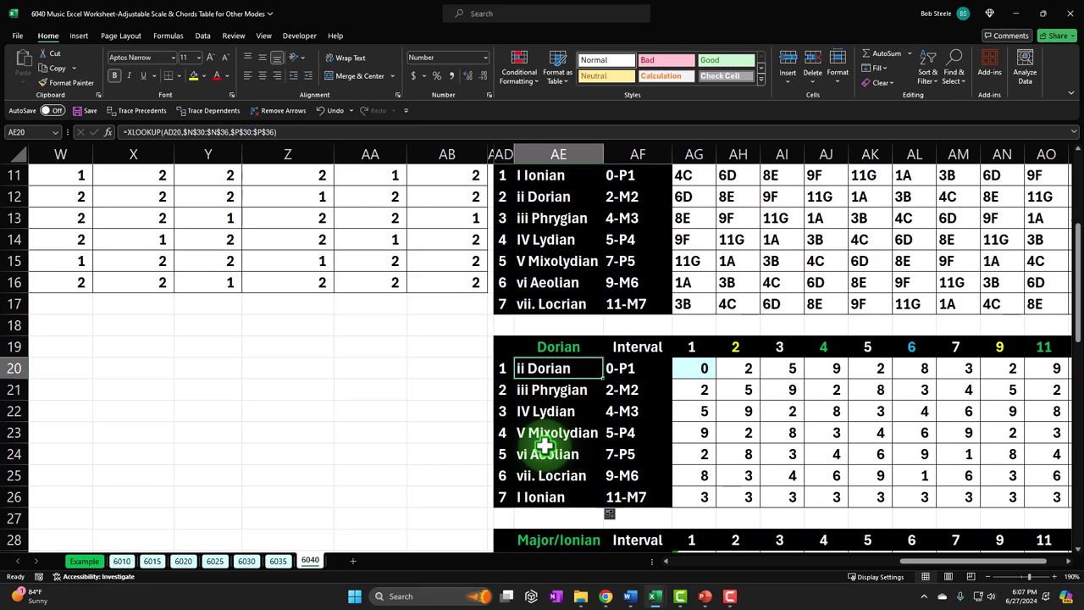
{"action": "left_click", "coordinate": [502, 368]}
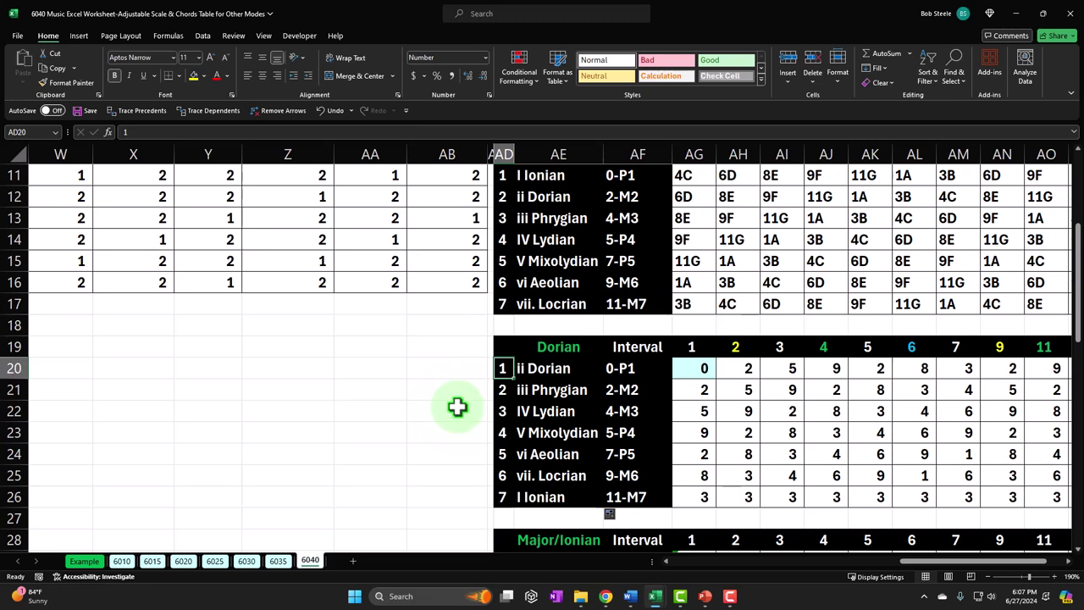
{"action": "key", "text": "Down"}
{"action": "key", "text": "Down"}
{"action": "key", "text": "Down"}
{"action": "key", "text": "Down"}
{"action": "key", "text": "Down"}
{"action": "key", "text": "Down"}
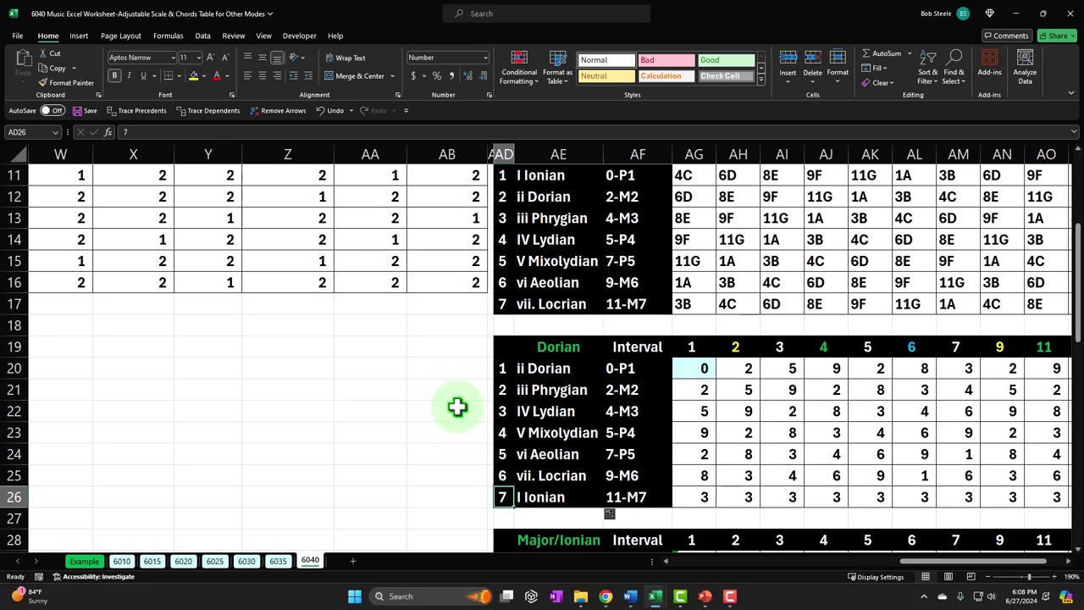
- Compare the order of the Dorian table's mode names in column AE with the Major/Ionian table above it
{"action": "left_click", "coordinate": [546, 374]}
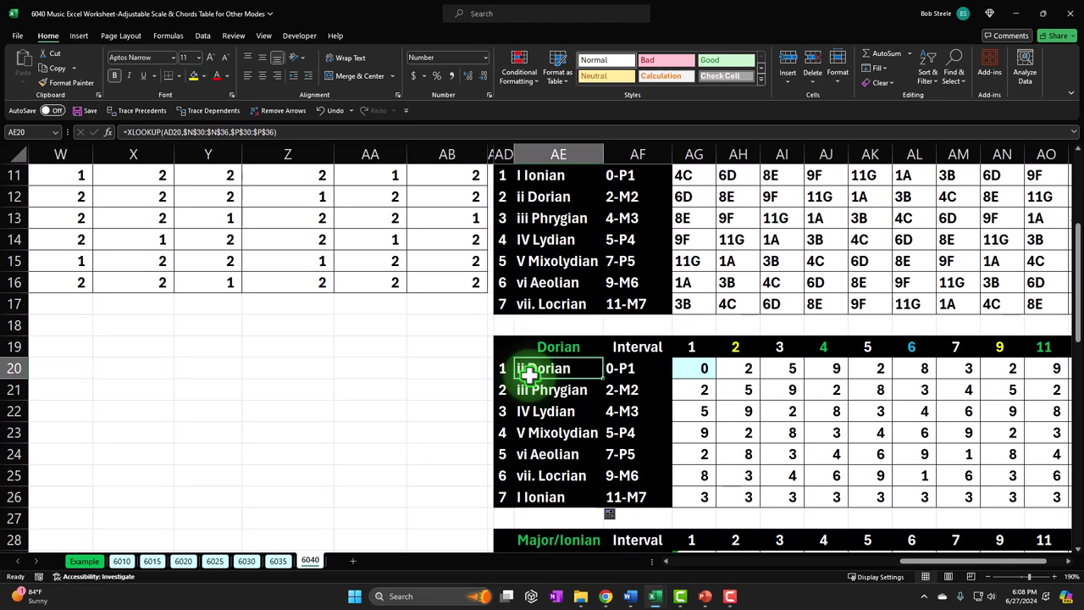
{"action": "scroll", "coordinate": [529, 377], "scroll_direction": "up", "scroll_amount": 1}
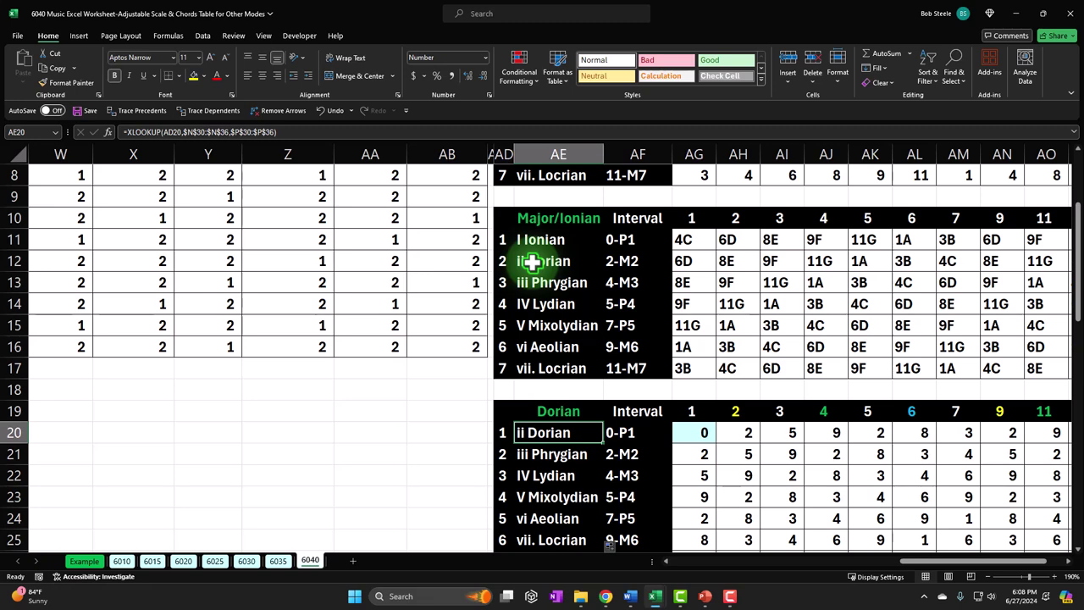
{"action": "key", "text": "Down"}
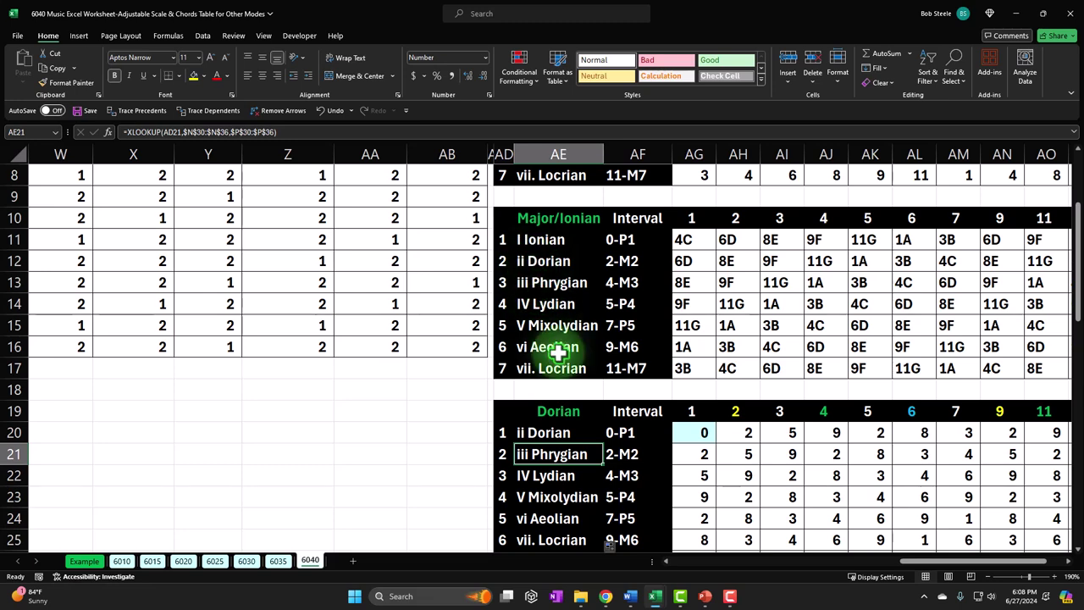
{"action": "scroll", "coordinate": [556, 351], "scroll_direction": "down", "scroll_amount": 1}
{"action": "left_click", "coordinate": [537, 368]}
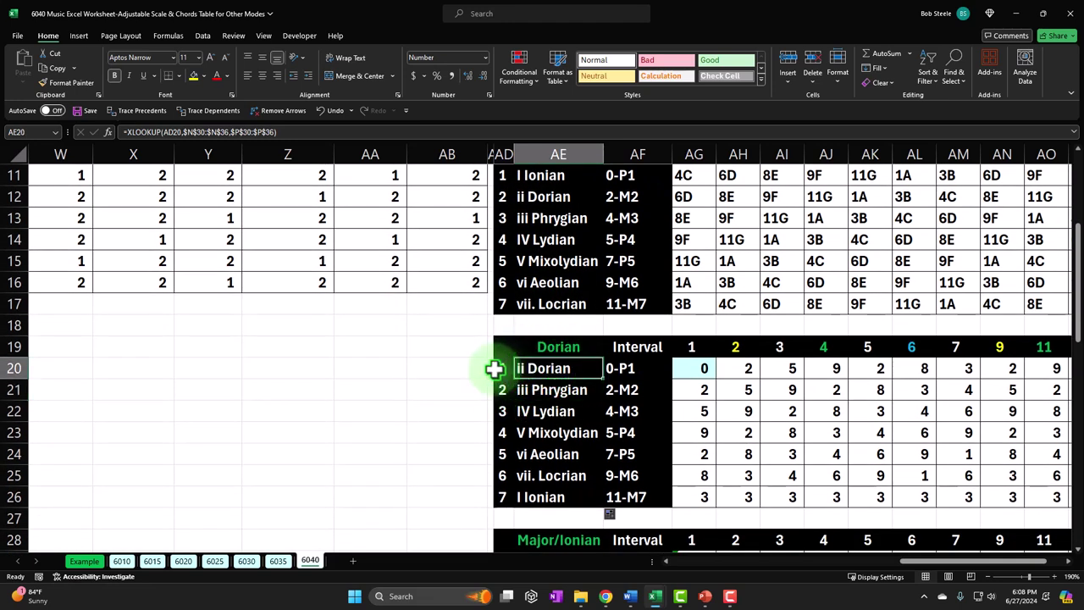
{"action": "key", "text": "Down"}
{"action": "key", "text": "Down"}
{"action": "key", "text": "Down"}
{"action": "key", "text": "Down"}
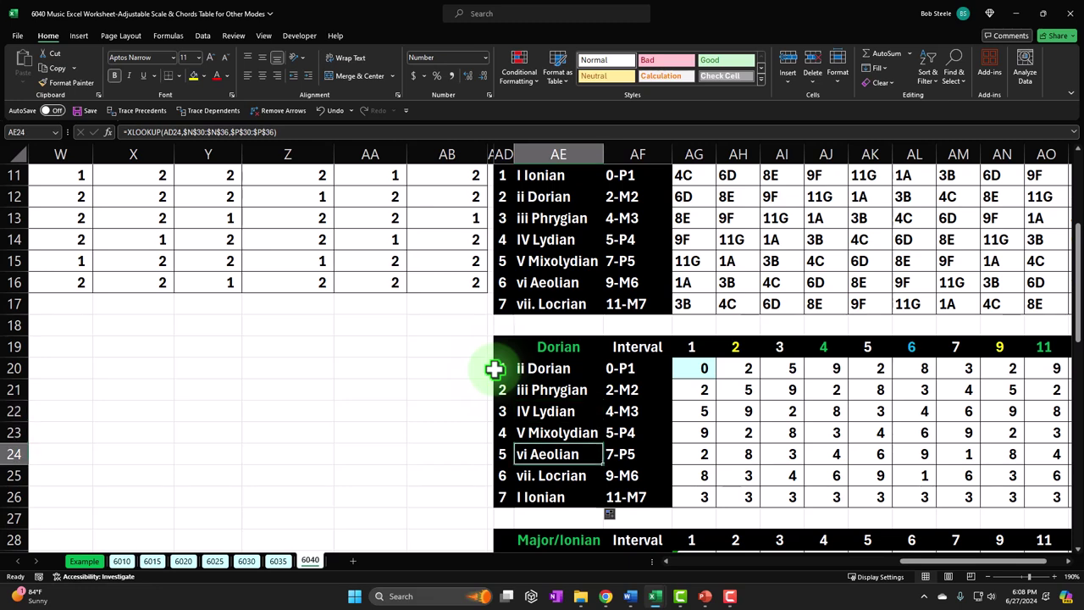
- Check the last two mode names of the Dorian table in AE25 and AE26
{"action": "key", "text": "Down"}
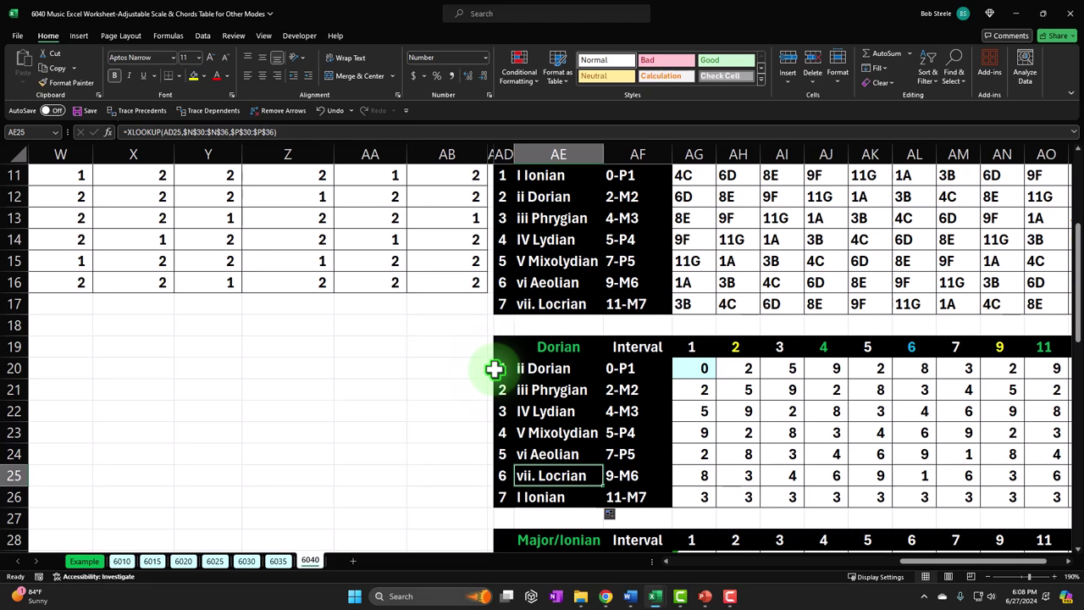
{"action": "key", "text": "Down"}
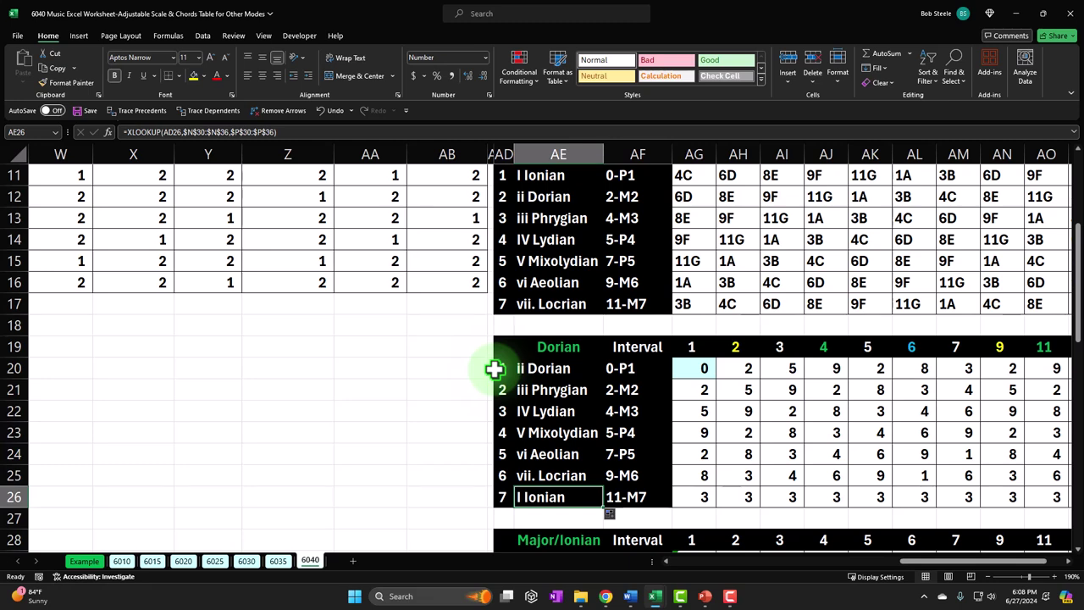
- Change the return array of AF20's XLOOKUP to the ii Dorian column of Intervals from First Note In Scale, as absolute range $P$50:$P$56
{"action": "double_click", "coordinate": [631, 368]}
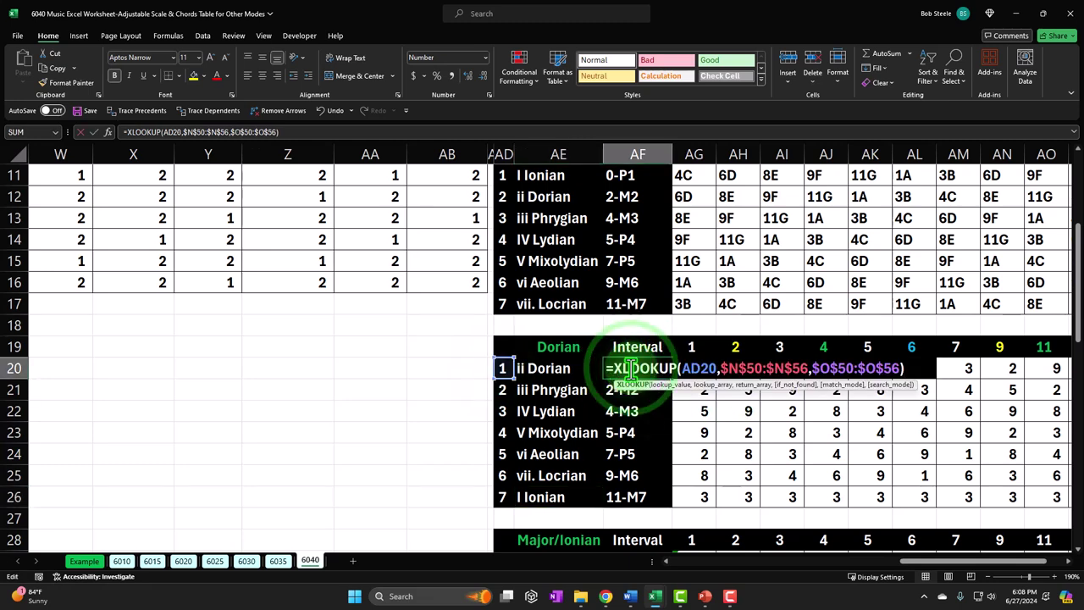
{"action": "left_click_drag", "start_coordinate": [932, 561], "coordinate": [787, 581]}
{"action": "scroll", "coordinate": [724, 460], "scroll_direction": "down", "scroll_amount": 7}
{"action": "scroll", "coordinate": [723, 460], "scroll_direction": "down", "scroll_amount": 4}
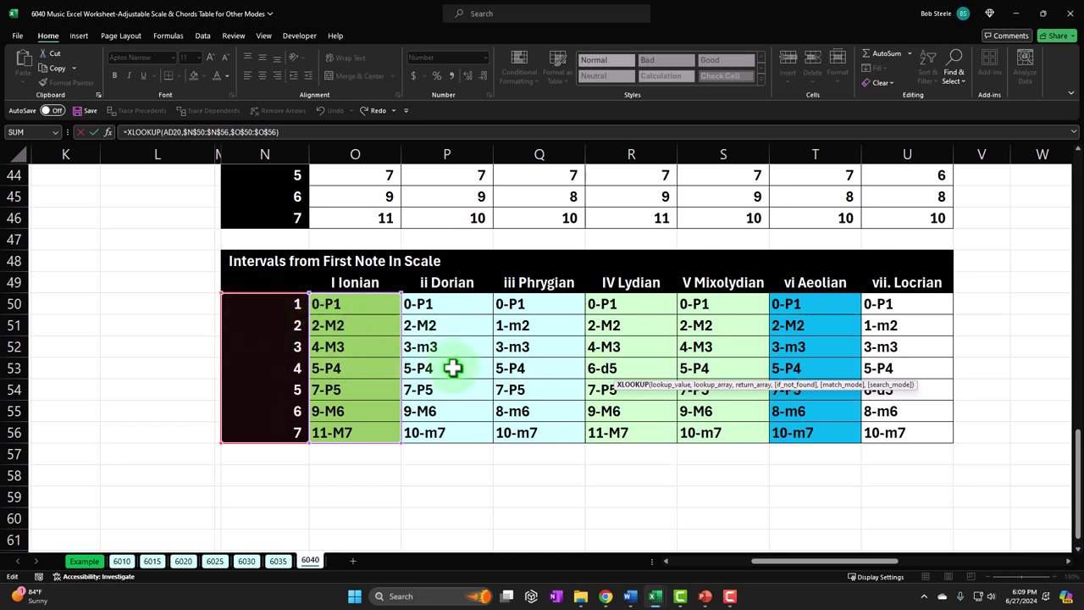
{"action": "left_click", "coordinate": [276, 133]}
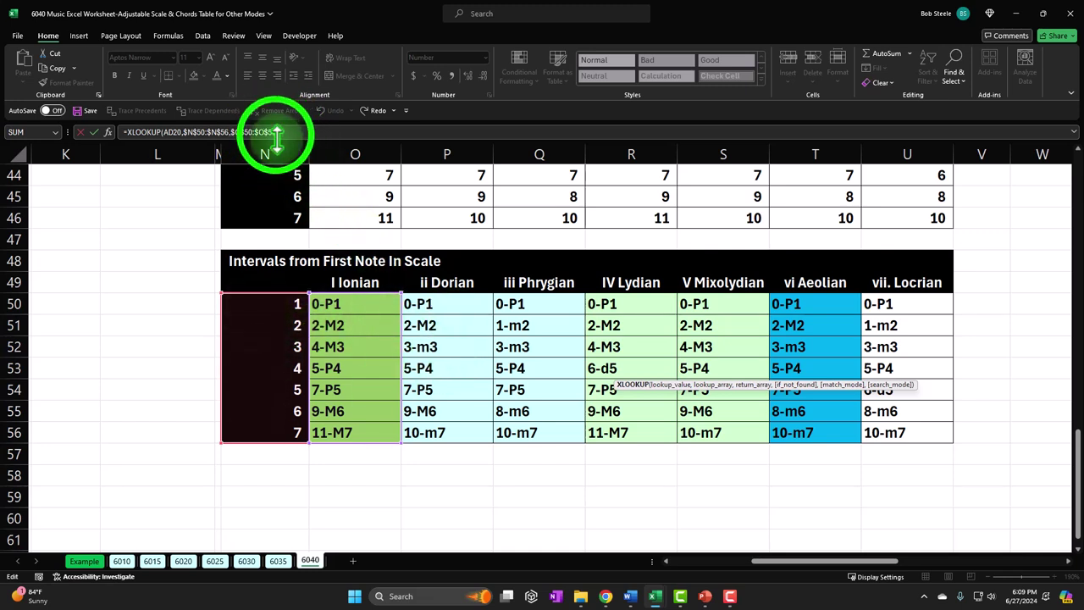
{"action": "key", "text": "BackSpace"}
{"action": "key", "text": "BackSpace"}
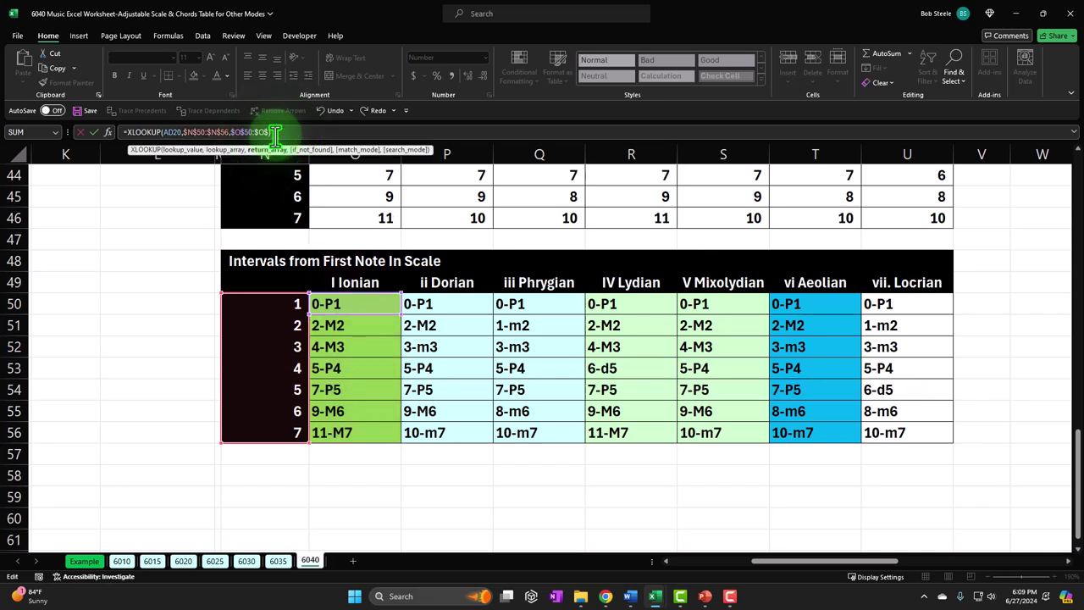
{"action": "key", "text": "BackSpace"}
{"action": "key", "text": "BackSpace"}
{"action": "key", "text": "BackSpace"}
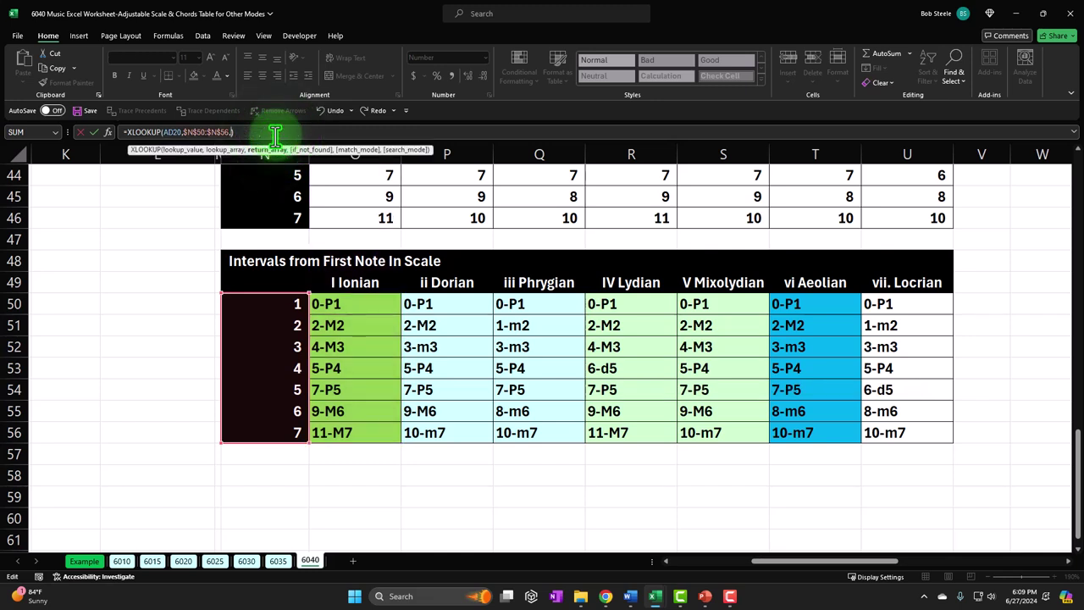
{"action": "left_click_drag", "start_coordinate": [446, 303], "coordinate": [455, 436]}
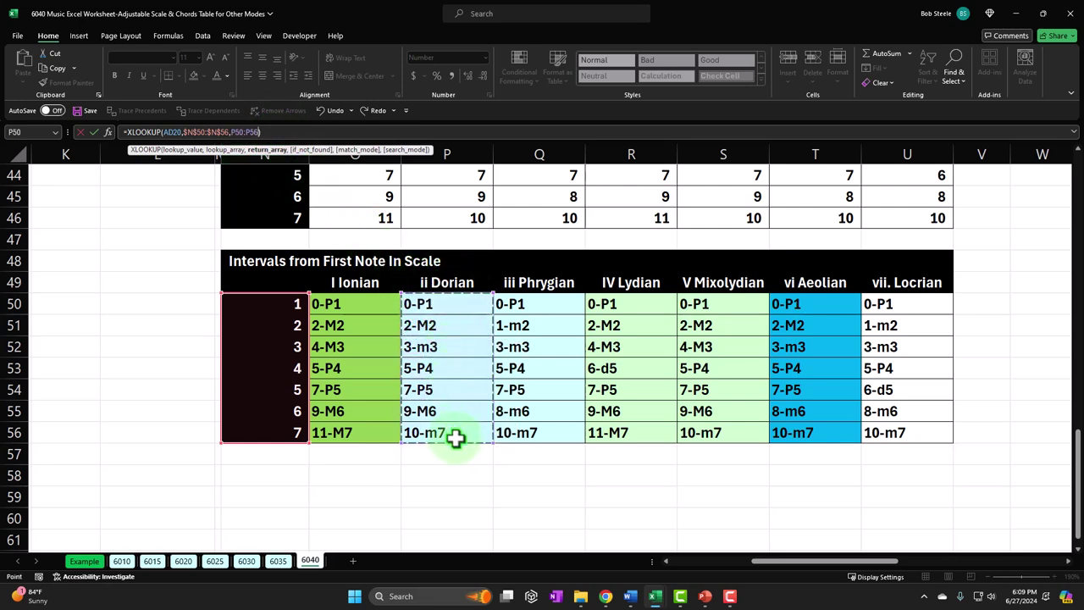
{"action": "key", "text": "F4"}
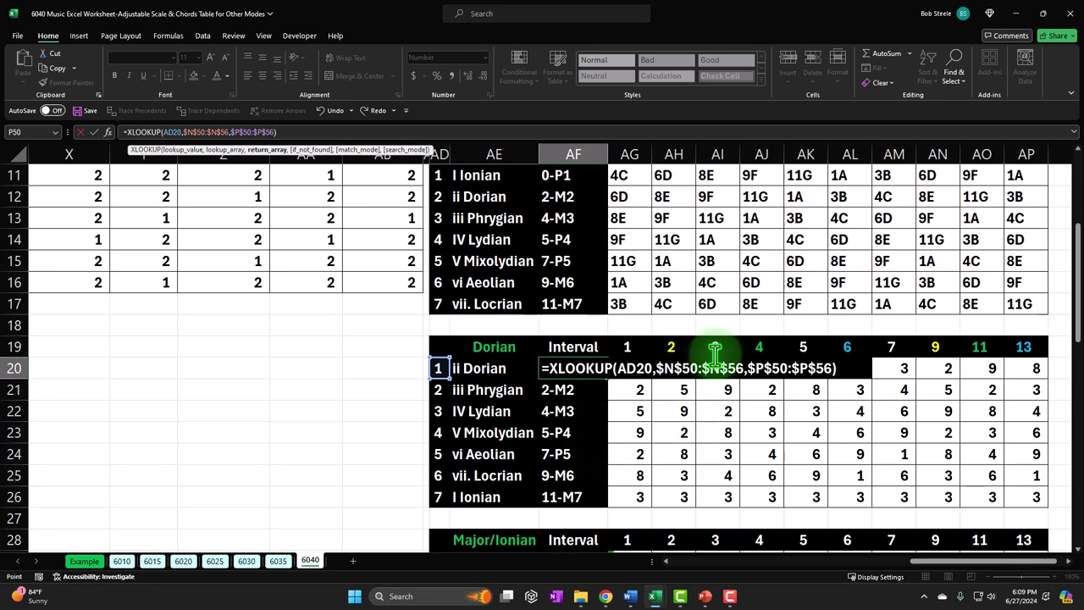
{"action": "key", "text": "Return"}
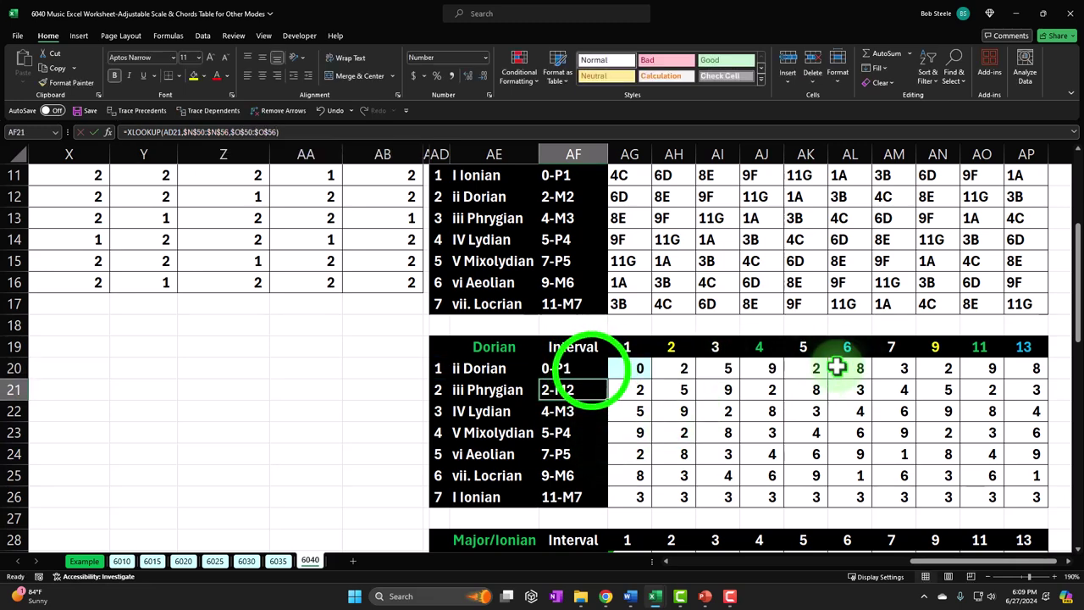
- Fill the AF20 interval formula down through AF26 and review the first few intervals
{"action": "left_click", "coordinate": [594, 370]}
{"action": "double_click", "coordinate": [605, 377]}
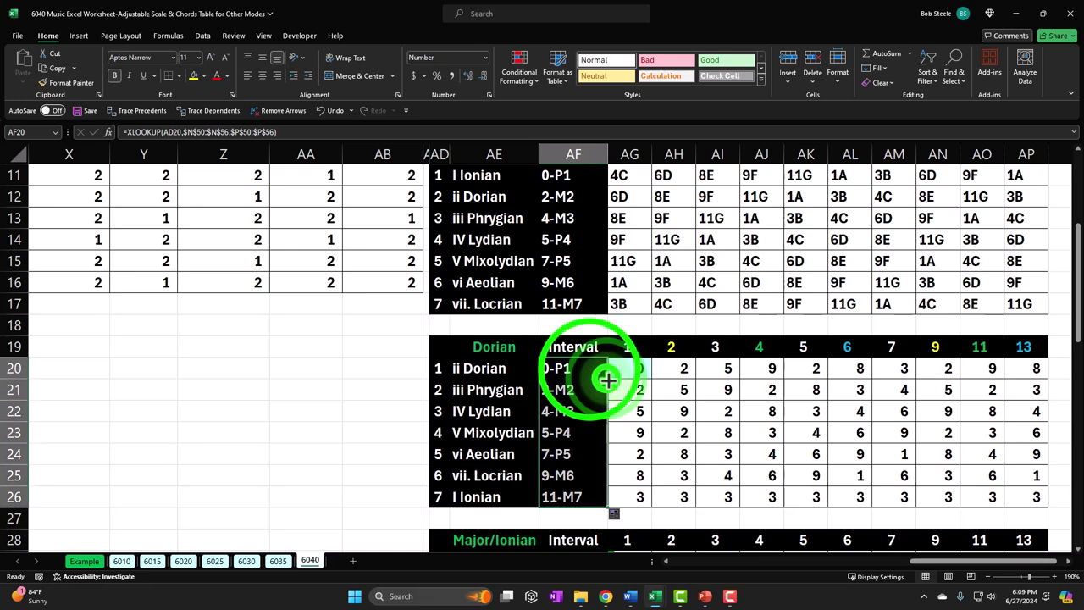
{"action": "left_click", "coordinate": [593, 370]}
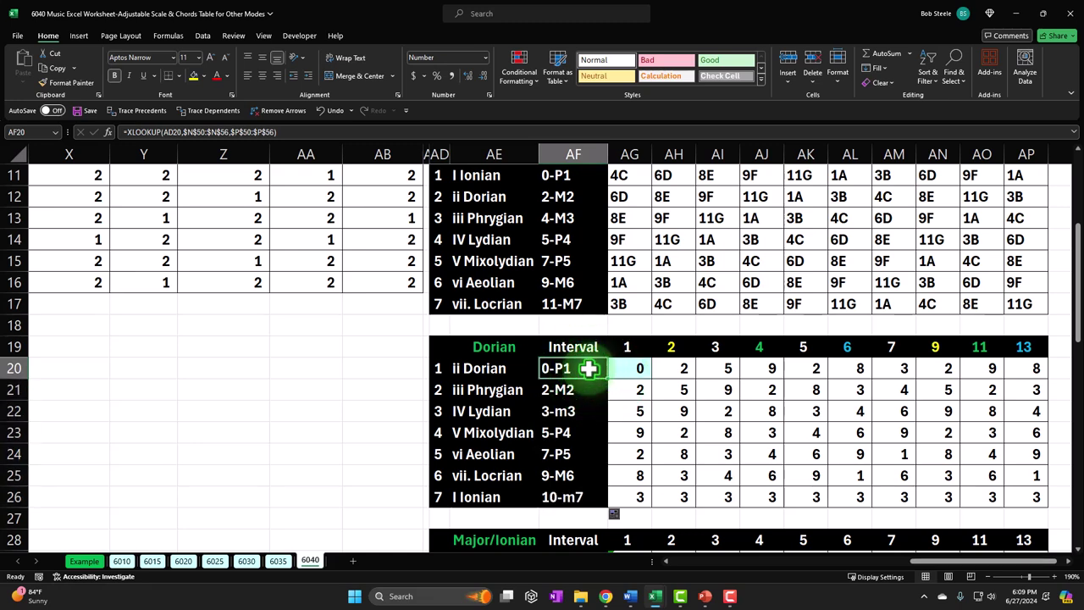
{"action": "key", "text": "Down"}
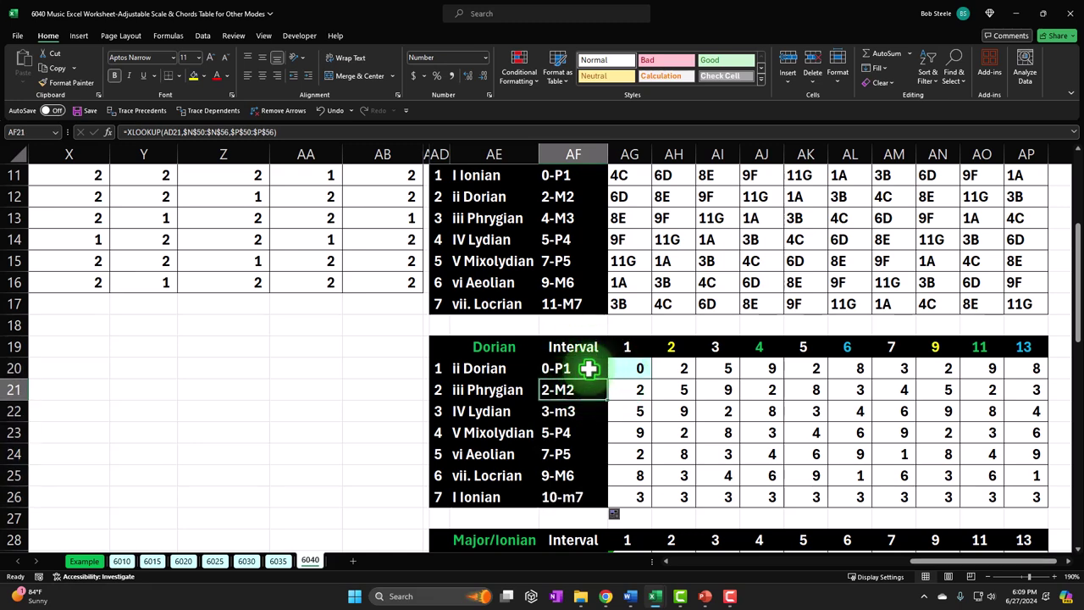
{"action": "key", "text": "Down"}
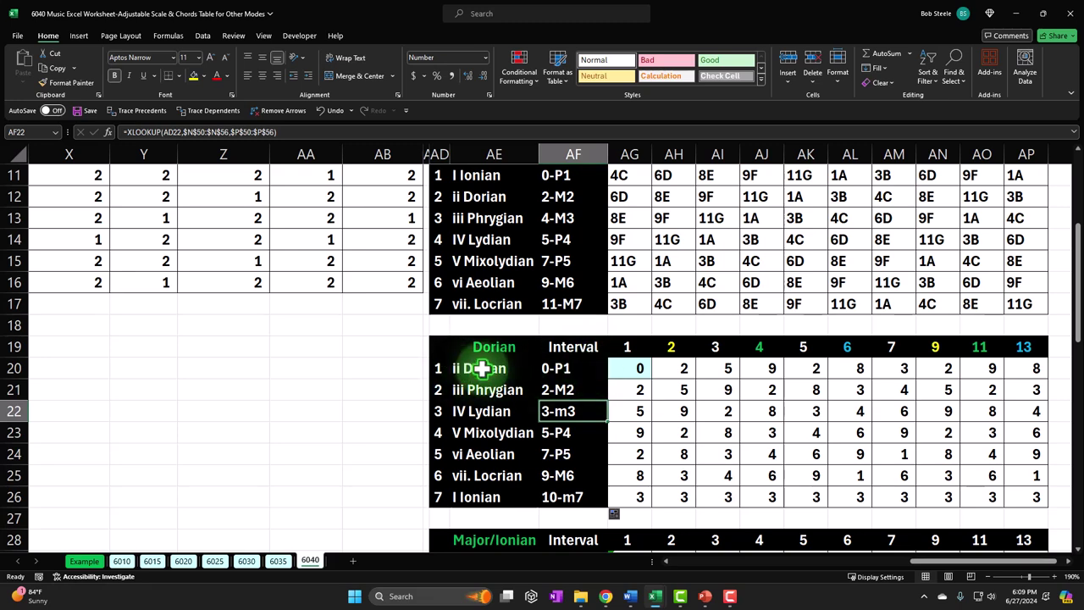
- Link the Dorian table's starting note in AG20 to the ii Dorian note in AG3 of the Major/Ionian table
{"action": "left_click", "coordinate": [625, 366]}
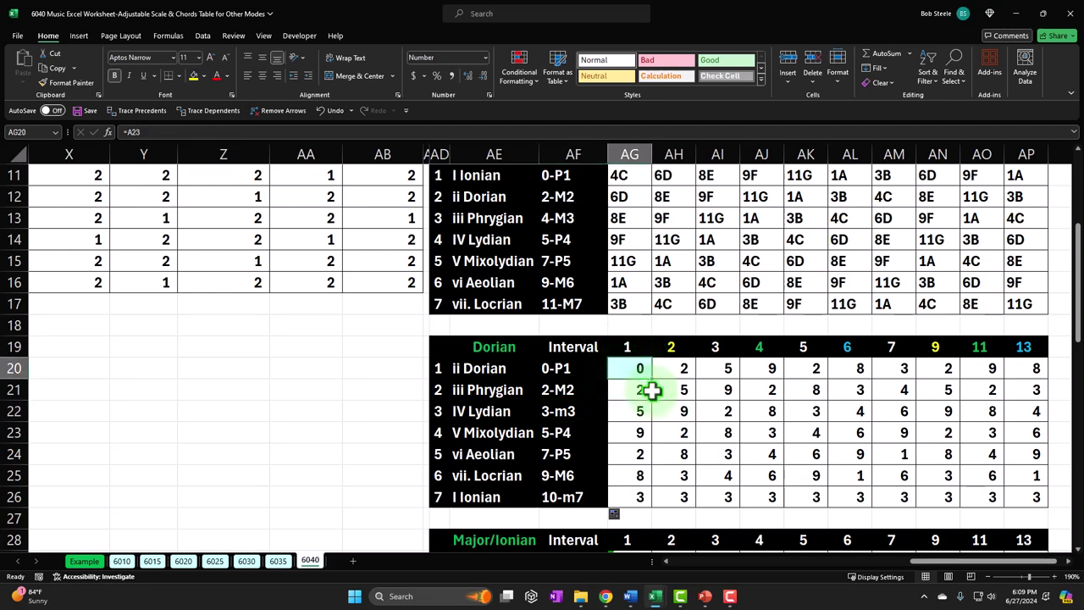
{"action": "scroll", "coordinate": [652, 390], "scroll_direction": "up", "scroll_amount": 4}
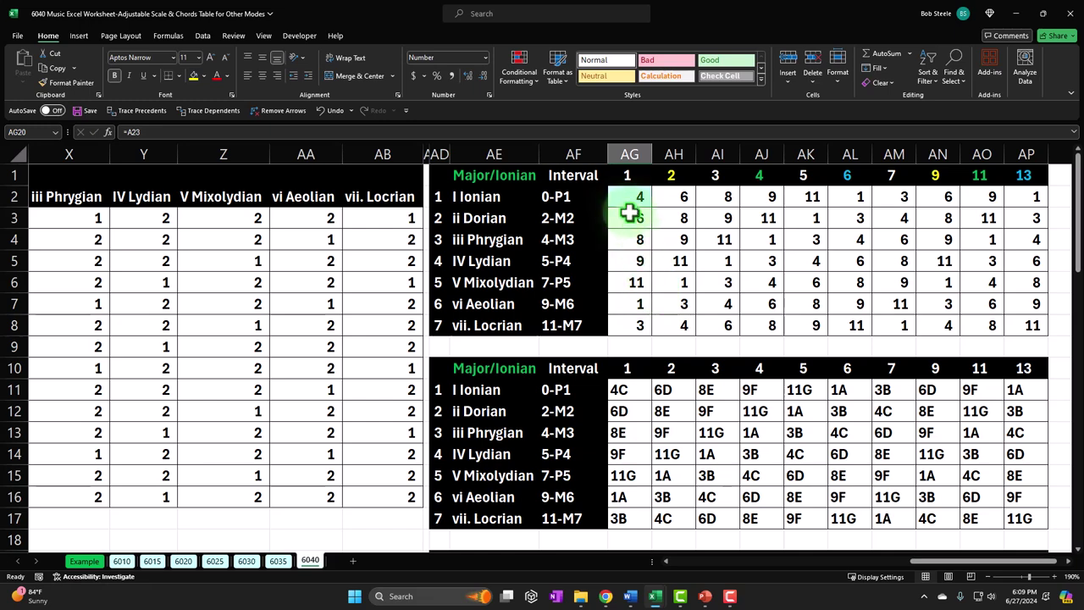
{"action": "scroll", "coordinate": [620, 249], "scroll_direction": "down", "scroll_amount": 3}
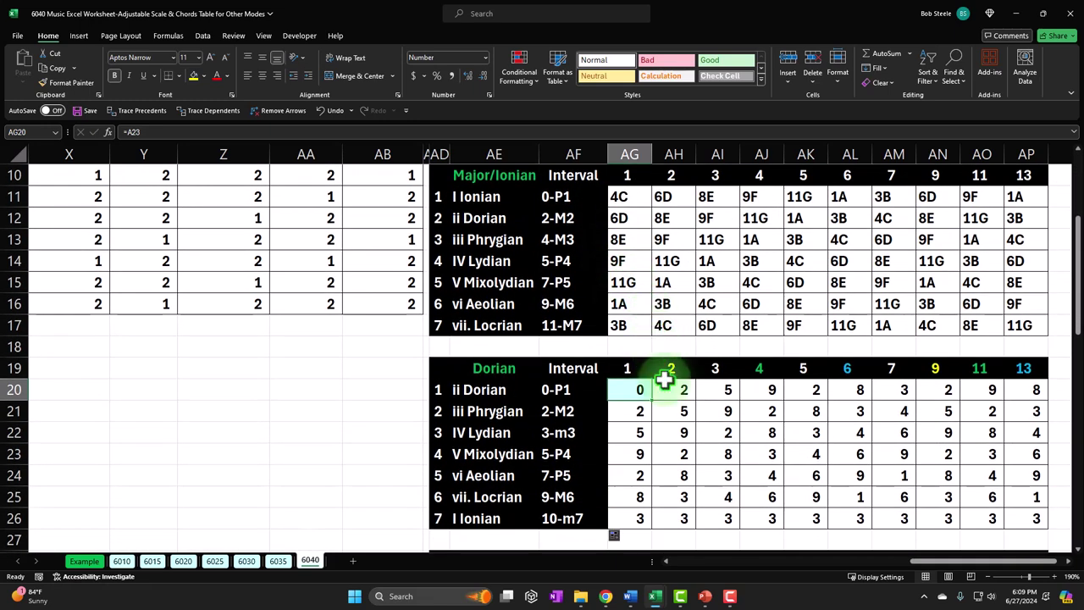
{"action": "type", "text": "+"}
{"action": "scroll", "coordinate": [665, 380], "scroll_direction": "up", "scroll_amount": 3}
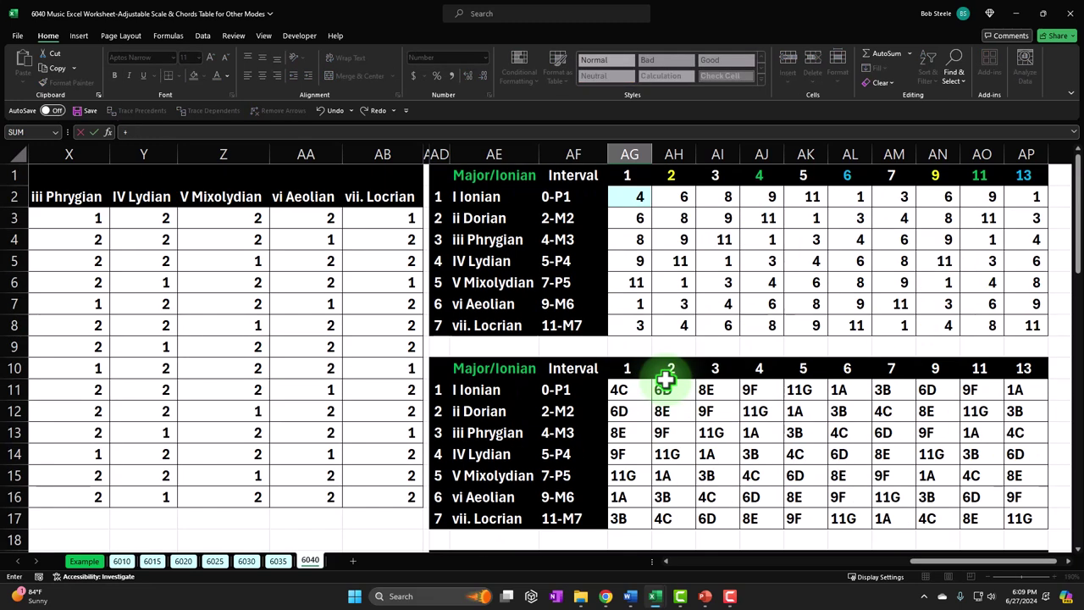
{"action": "left_click", "coordinate": [634, 218]}
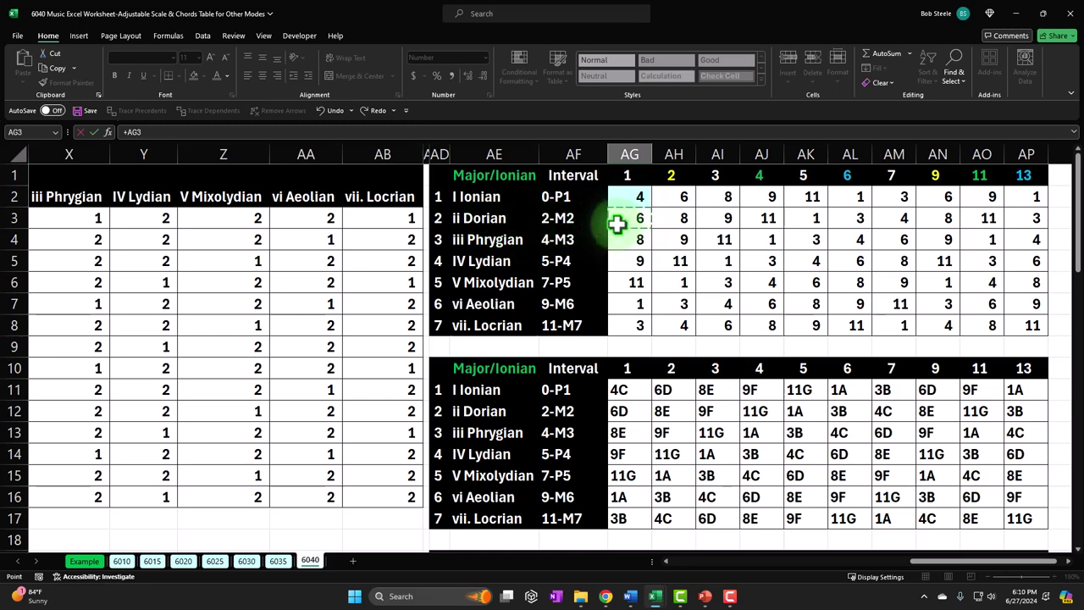
{"action": "key", "text": "Escape"}
{"action": "scroll", "coordinate": [624, 228], "scroll_direction": "down", "scroll_amount": 3}
- Examine which cells the copied IF formula in AG21 refers to
{"action": "left_click", "coordinate": [640, 410]}
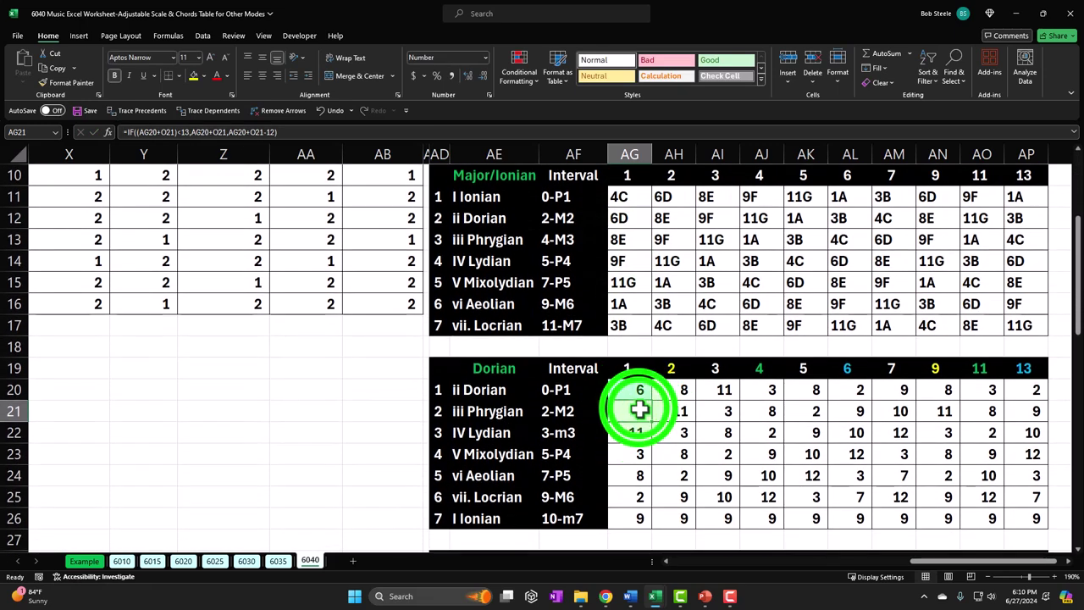
{"action": "double_click", "coordinate": [640, 410]}
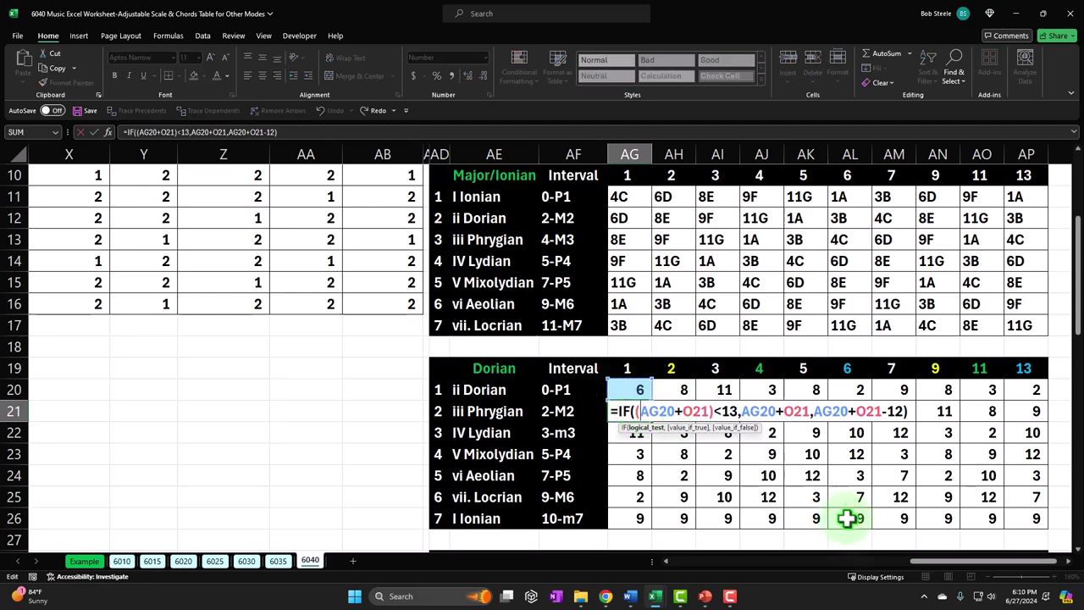
{"action": "left_click_drag", "start_coordinate": [938, 563], "coordinate": [817, 566]}
{"action": "left_click_drag", "start_coordinate": [231, 430], "coordinate": [222, 423]}
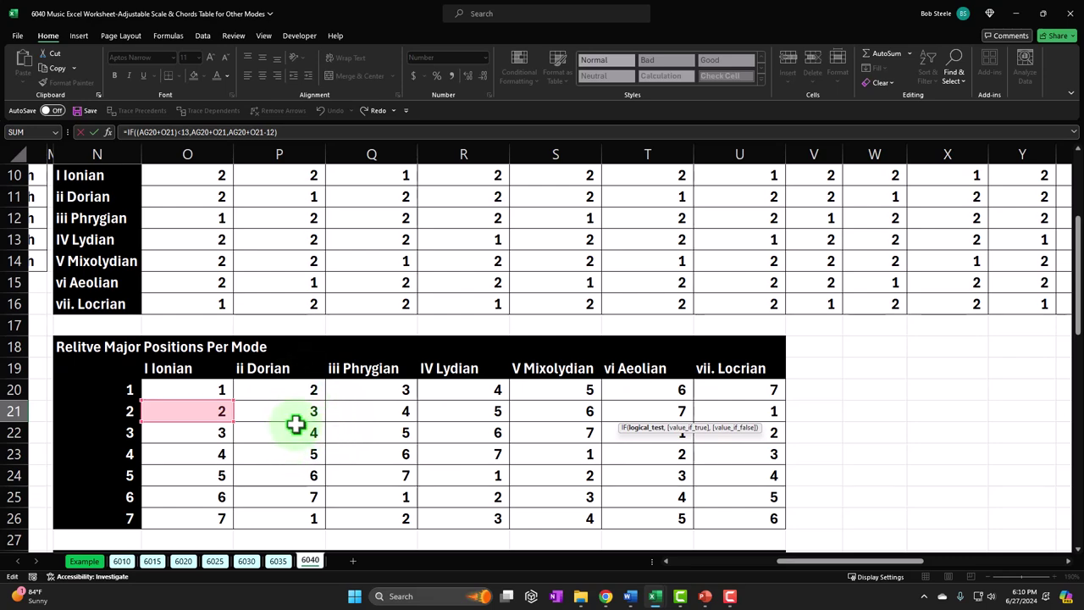
{"action": "key", "text": "Return"}
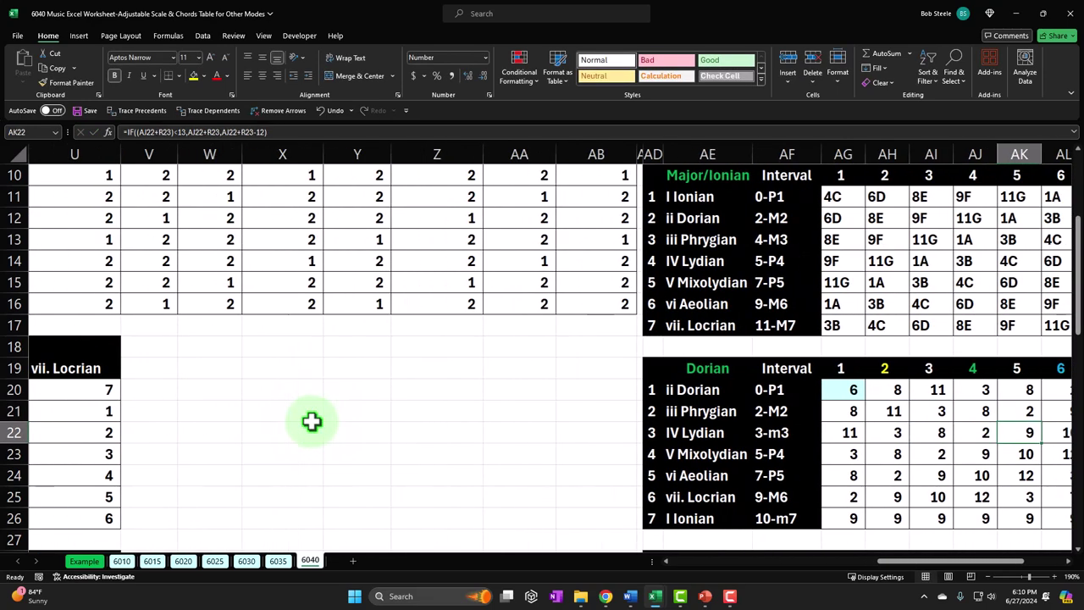
- Clear the copied number formulas from AG21:AP26 and AH20:AP20 in the Dorian table, keeping AG20
{"action": "key", "text": "Right"}
{"action": "key", "text": "Right"}
{"action": "key", "text": "Right"}
{"action": "key", "text": "Right"}
{"action": "scroll", "coordinate": [480, 343], "scroll_direction": "down", "scroll_amount": 1}
{"action": "left_click_drag", "start_coordinate": [480, 343], "coordinate": [876, 453]}
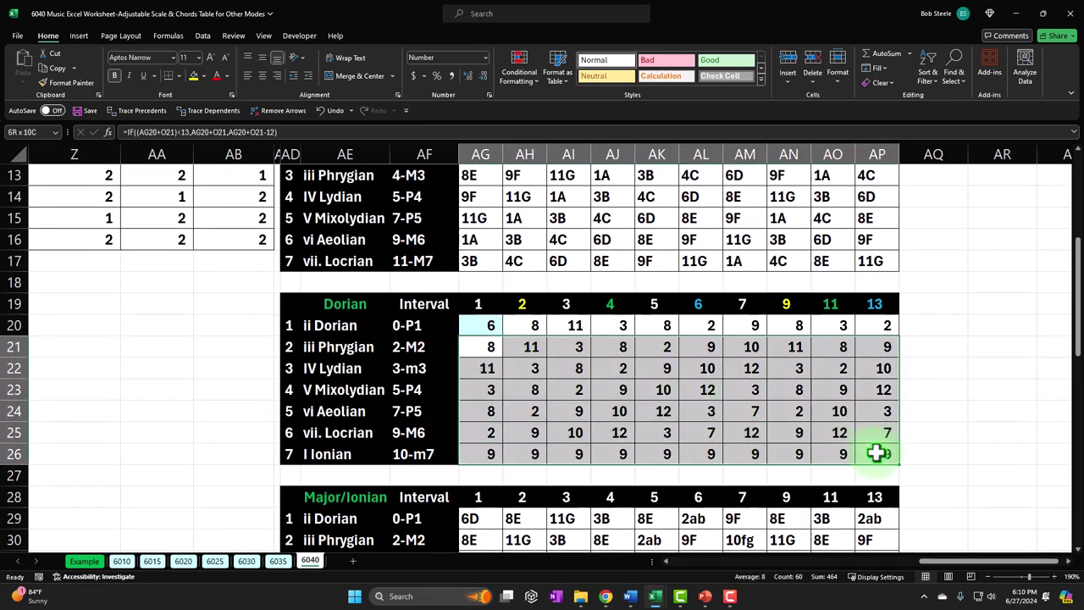
{"action": "key", "text": "Delete"}
{"action": "left_click_drag", "start_coordinate": [528, 326], "coordinate": [896, 326]}
{"action": "key", "text": "Delete"}
- Check AG20's formula and trace the ii Dorian column of the Musical Formulas Per Mode table from P3 through P8
{"action": "left_click", "coordinate": [491, 328]}
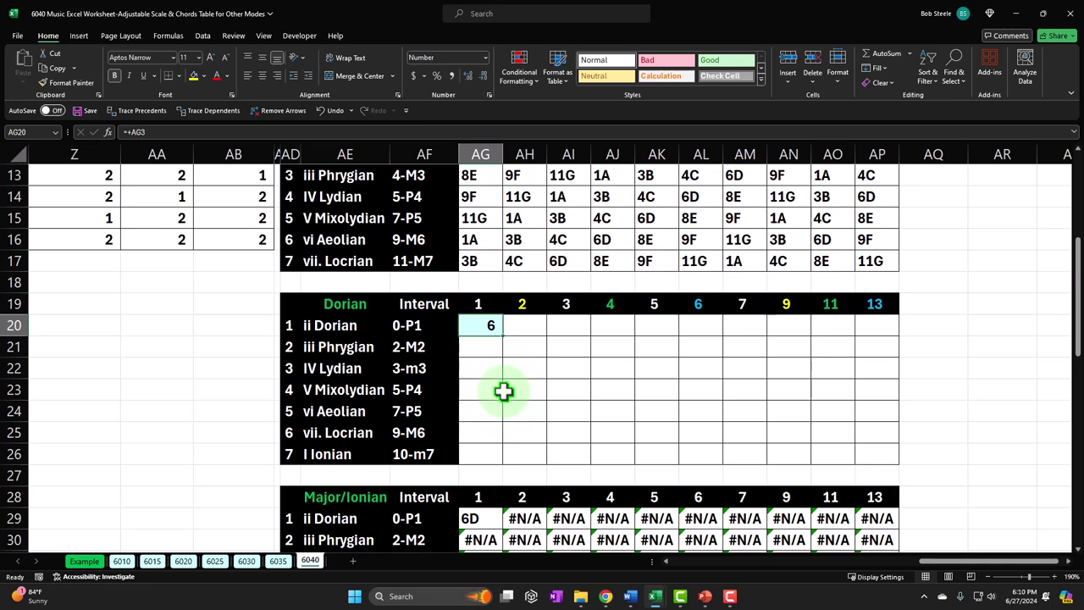
{"action": "key", "text": "Down"}
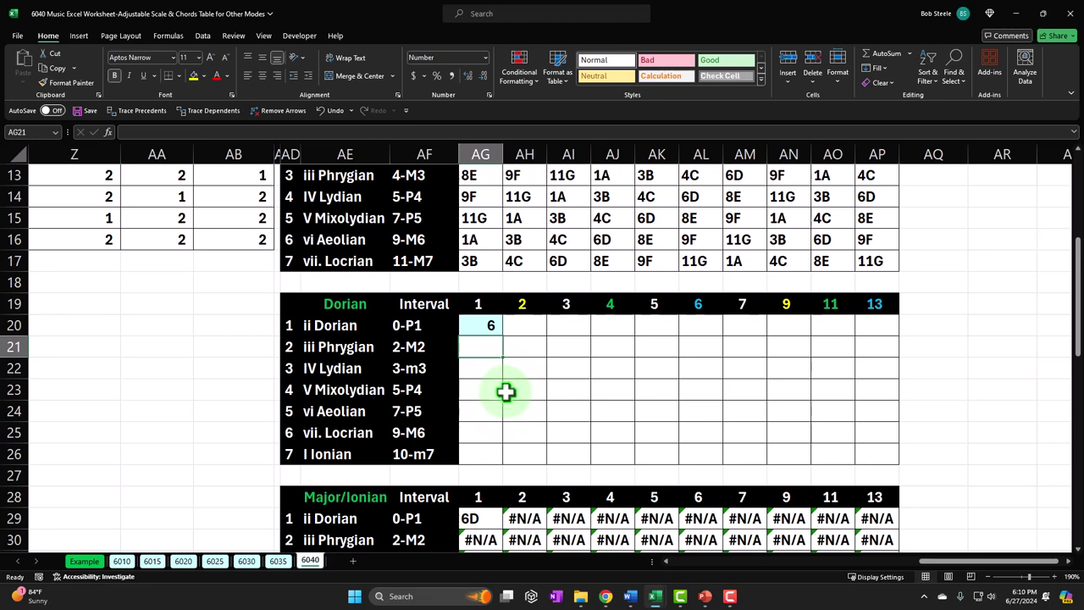
{"action": "left_click_drag", "start_coordinate": [938, 562], "coordinate": [791, 585]}
{"action": "scroll", "coordinate": [460, 480], "scroll_direction": "up", "scroll_amount": 4}
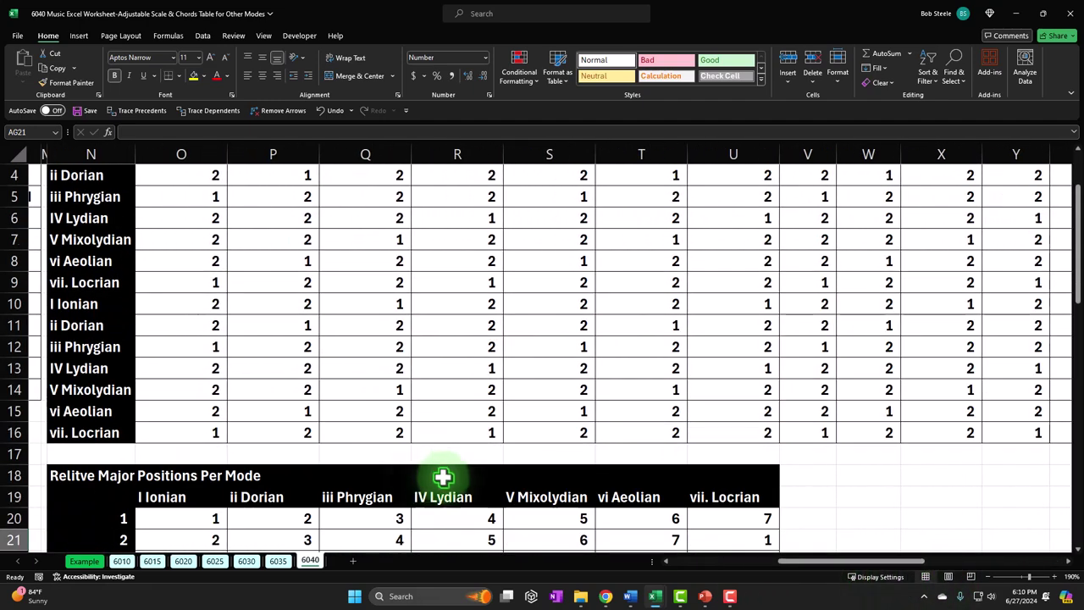
{"action": "left_click", "coordinate": [266, 220]}
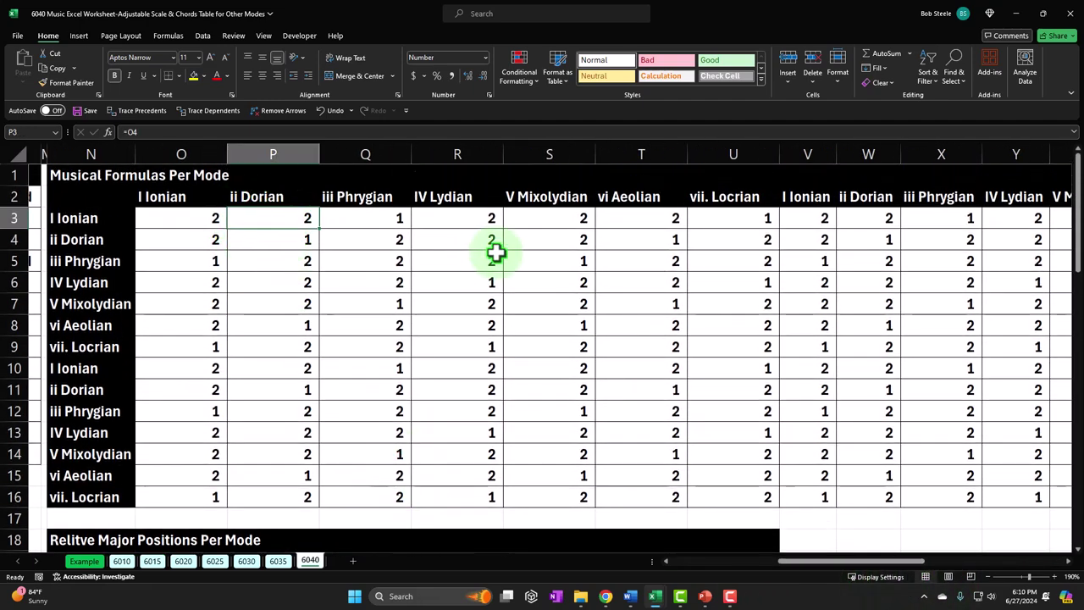
{"action": "key", "text": "Down"}
{"action": "key", "text": "Down"}
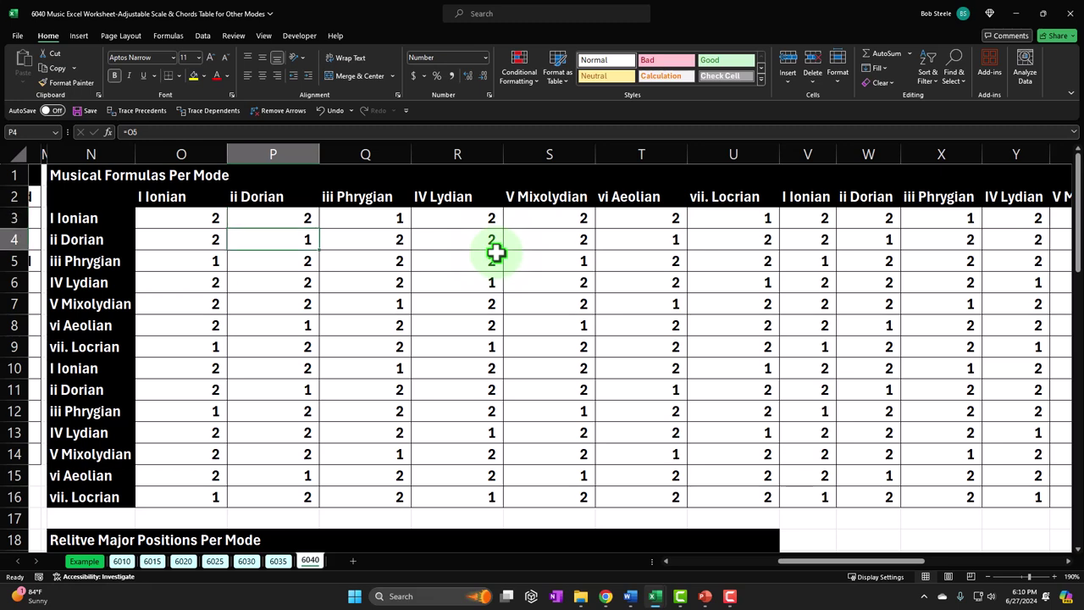
{"action": "key", "text": "Down"}
{"action": "key", "text": "Down"}
{"action": "key", "text": "Down"}
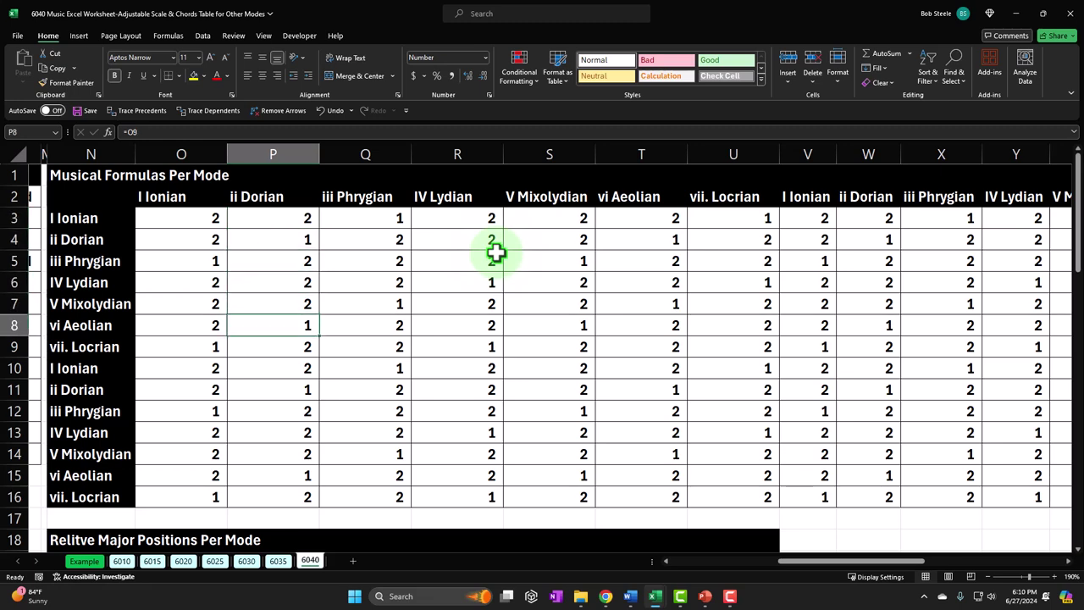
- Trace the I Ionian step pattern from O3 through O9 in the Musical Formulas Per Mode table
{"action": "left_click", "coordinate": [203, 219]}
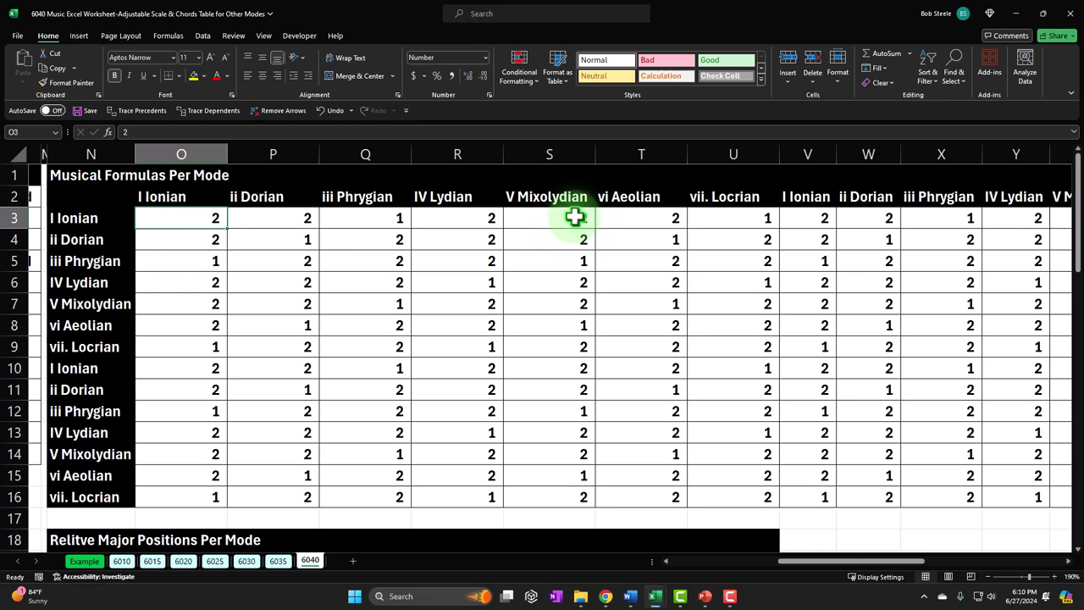
{"action": "key", "text": "Down"}
{"action": "key", "text": "Down"}
{"action": "key", "text": "Down"}
{"action": "key", "text": "Down"}
{"action": "key", "text": "Down"}
{"action": "key", "text": "Down"}
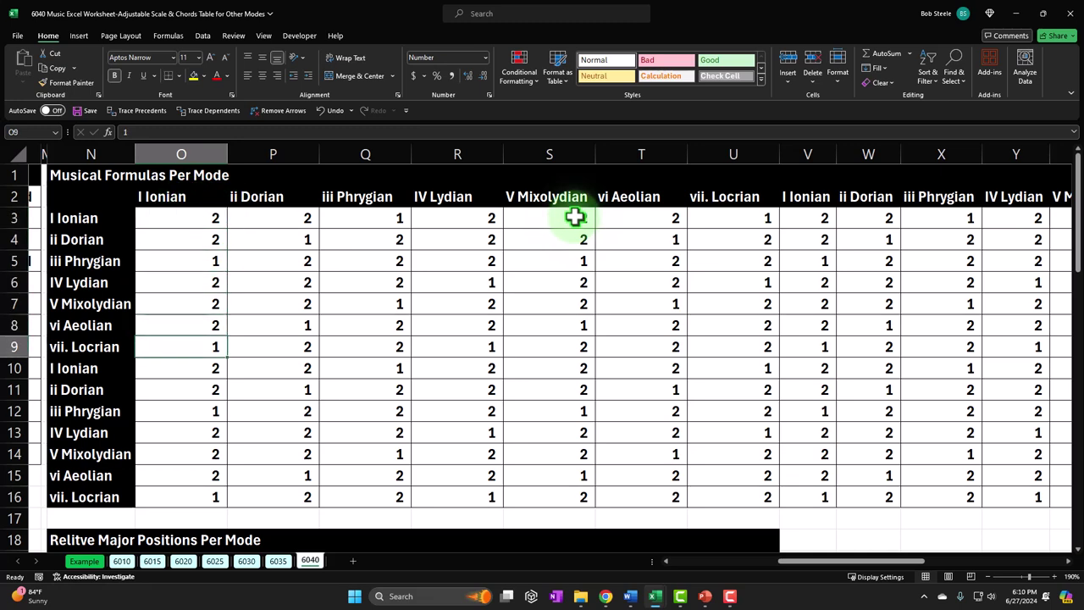
- Trace the Dorian step pattern within the I Ionian column, starting at O4 and ending at O10
{"action": "left_click", "coordinate": [195, 241]}
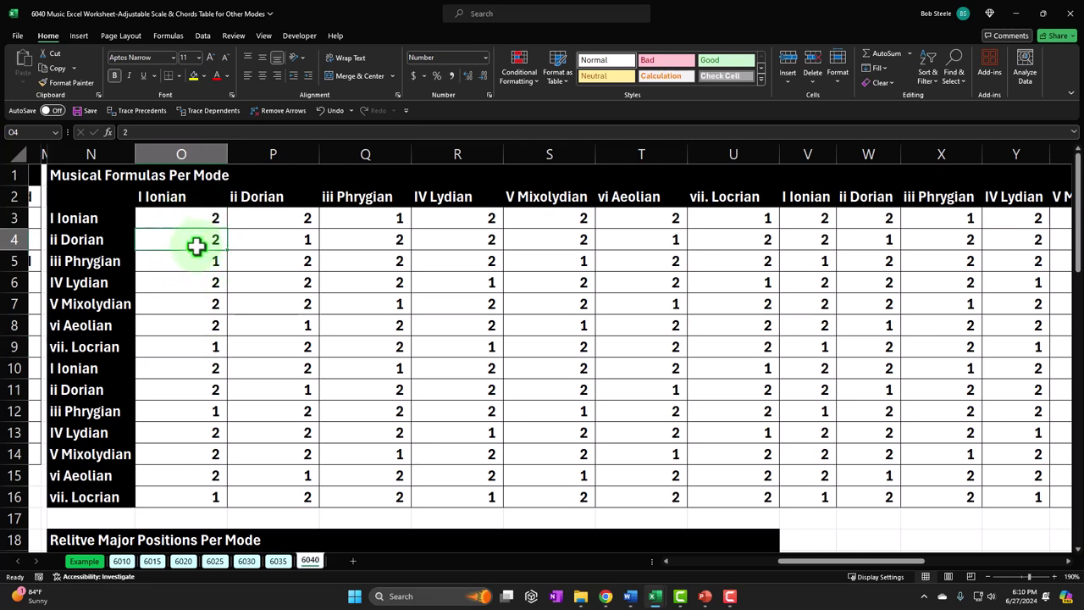
{"action": "key", "text": "Down"}
{"action": "key", "text": "Down"}
{"action": "key", "text": "Down"}
{"action": "key", "text": "Down"}
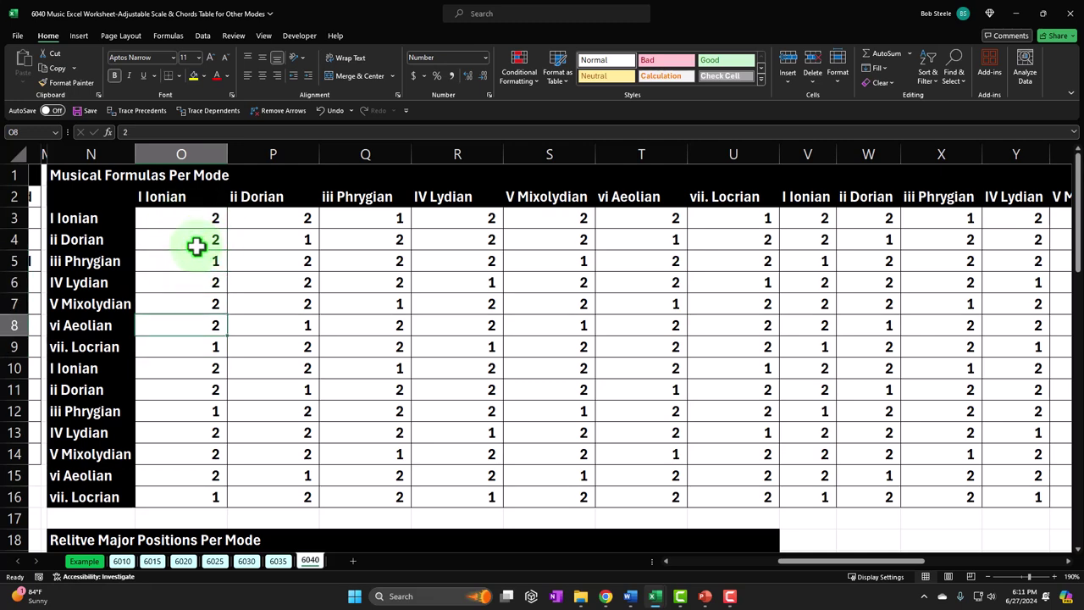
{"action": "key", "text": "Down"}
{"action": "key", "text": "Down"}
{"action": "key", "text": "ctrl"}
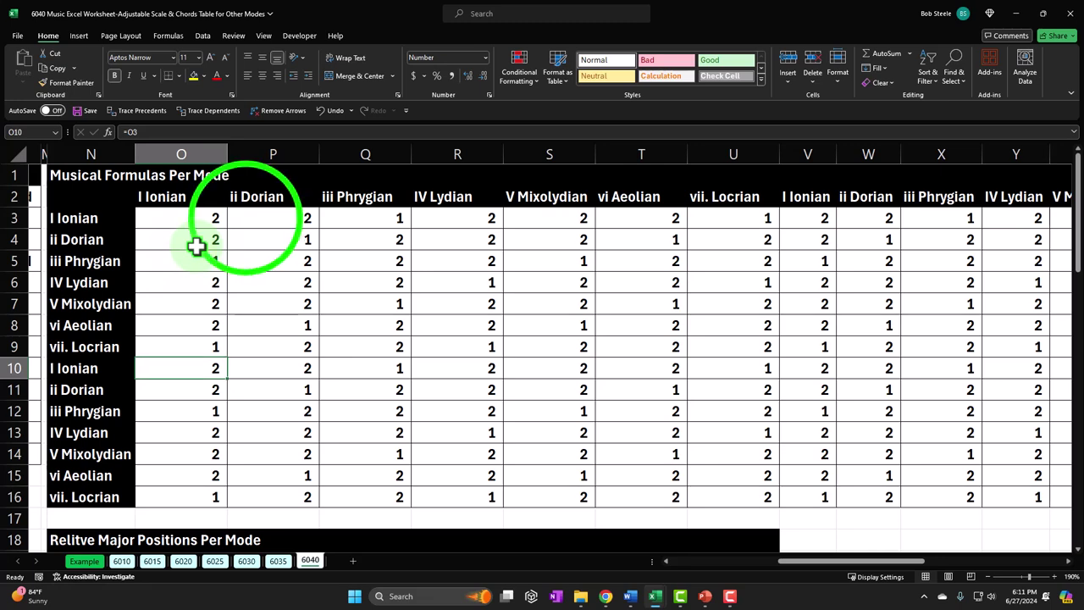
- Check the row 3 formulas of the Musical Formulas Per Mode table from ii Dorian (P3) through vii. Locrian (U3)
{"action": "left_click", "coordinate": [245, 218]}
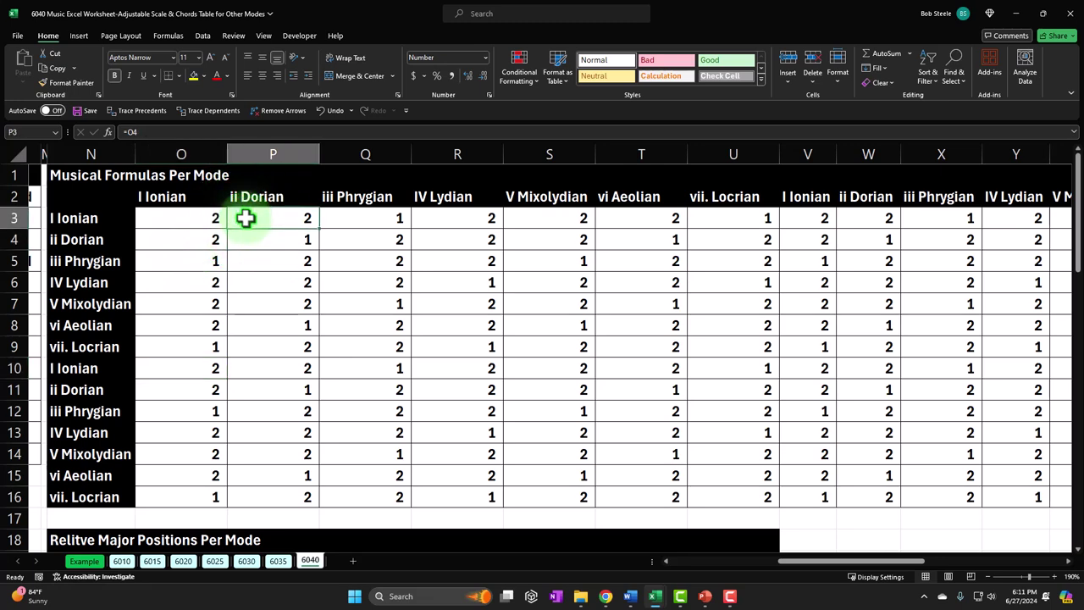
{"action": "key", "text": "Right"}
{"action": "key", "text": "Right"}
{"action": "key", "text": "Right"}
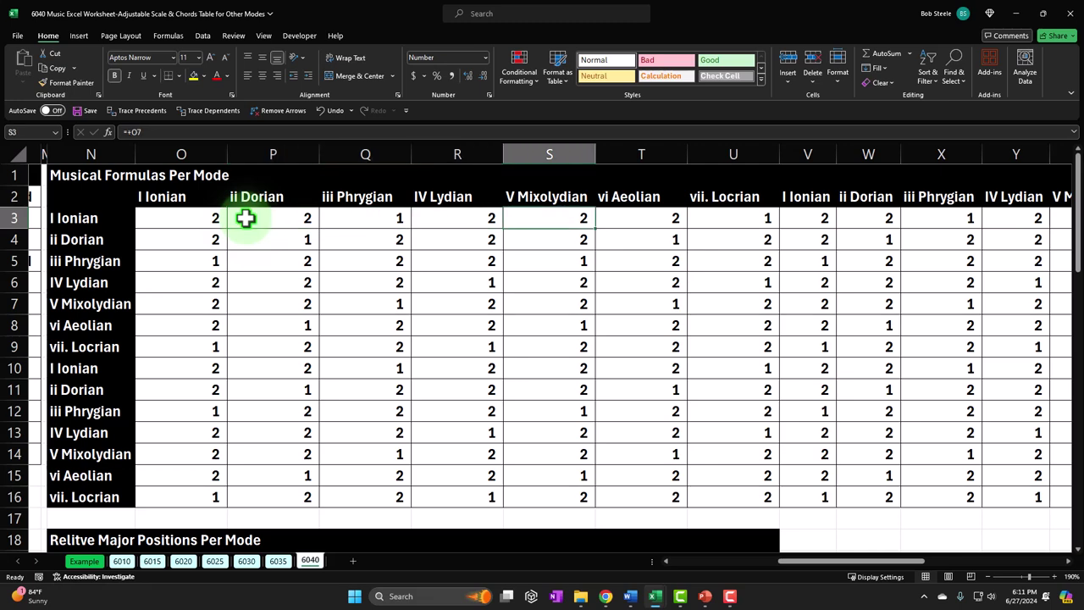
{"action": "key", "text": "Left"}
{"action": "key", "text": "Left"}
{"action": "key", "text": "Left"}
{"action": "key", "text": "Right"}
{"action": "key", "text": "Right"}
{"action": "key", "text": "Right"}
{"action": "key", "text": "Right"}
{"action": "key", "text": "Right"}
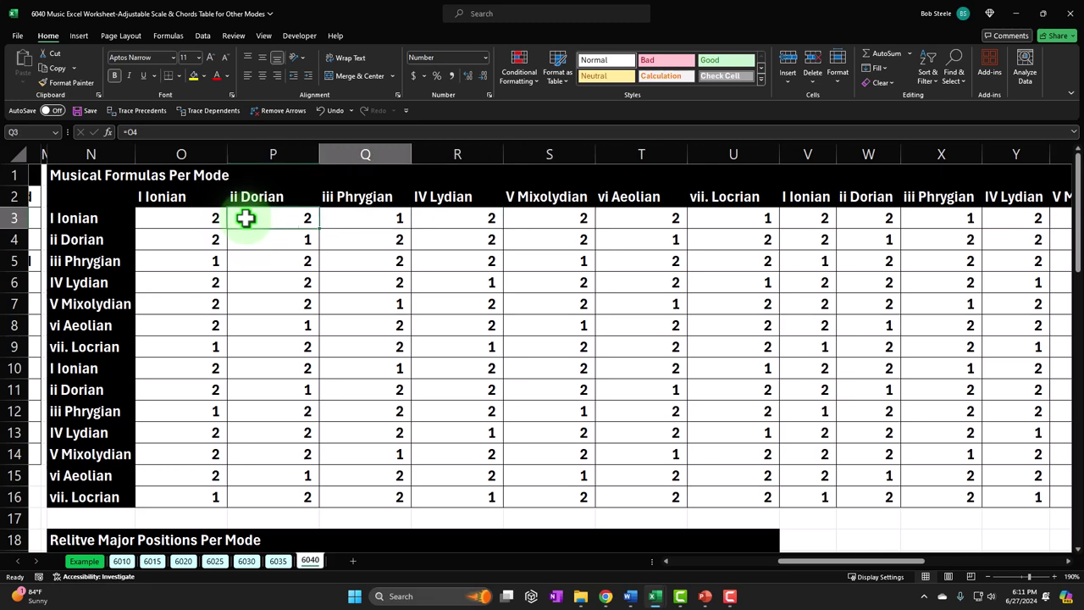
{"action": "key", "text": "Right"}
{"action": "key", "text": "Right"}
{"action": "key", "text": "Left"}
{"action": "key", "text": "Left"}
{"action": "key", "text": "Left"}
{"action": "key", "text": "Left"}
{"action": "key", "text": "Left"}
{"action": "key", "text": "Left"}
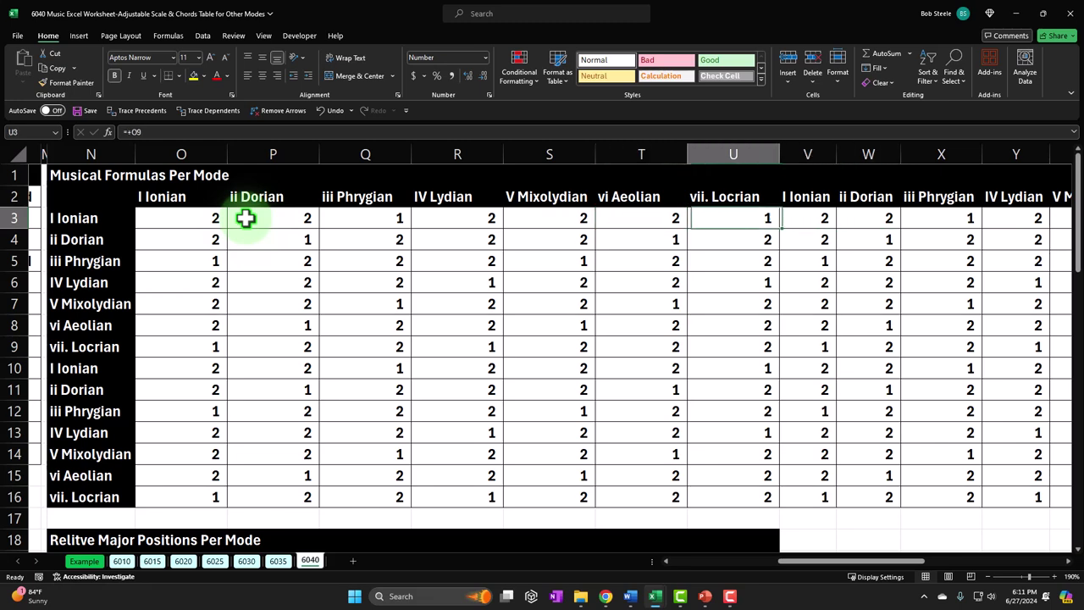
- Enter =AG20+P3 in AG21 to add the first ii Dorian step to the Dorian table's starting number
{"action": "key", "text": "Right"}
{"action": "key", "text": "Right"}
{"action": "key", "text": "Right"}
{"action": "key", "text": "Right"}
{"action": "key", "text": "Right"}
{"action": "key", "text": "Right"}
{"action": "key", "text": "Right"}
{"action": "key", "text": "Right"}
{"action": "key", "text": "Right"}
{"action": "key", "text": "Right"}
{"action": "key", "text": "Right"}
{"action": "key", "text": "Right"}
{"action": "key", "text": "Right"}
{"action": "key", "text": "Right"}
{"action": "key", "text": "Right"}
{"action": "key", "text": "Right"}
{"action": "key", "text": "Right"}
{"action": "key", "text": "Right"}
{"action": "key", "text": "Right"}
{"action": "key", "text": "Right"}
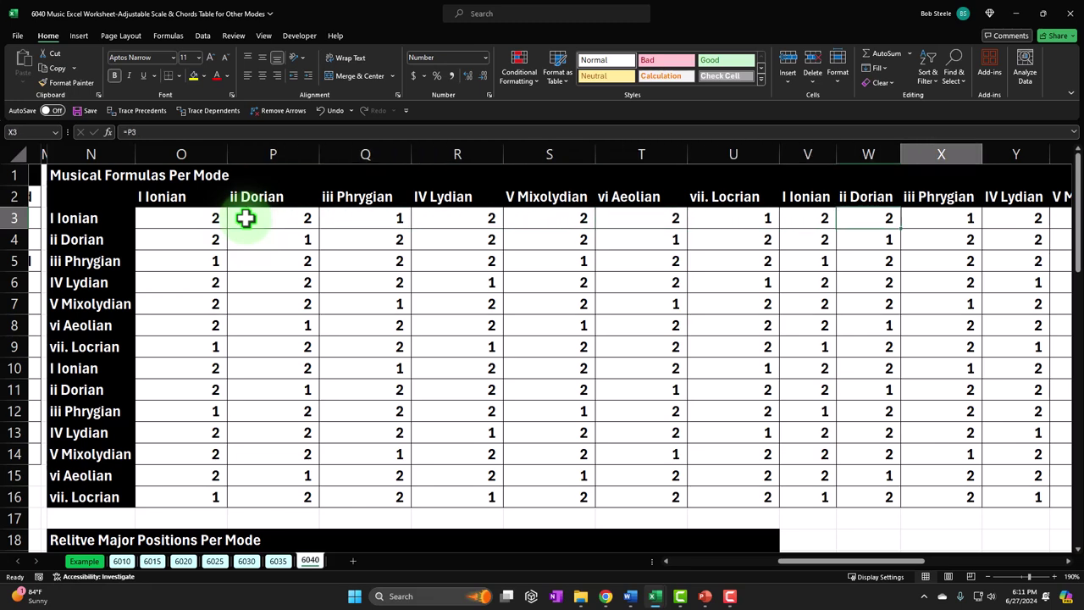
{"action": "key", "text": "Right"}
{"action": "key", "text": "Right"}
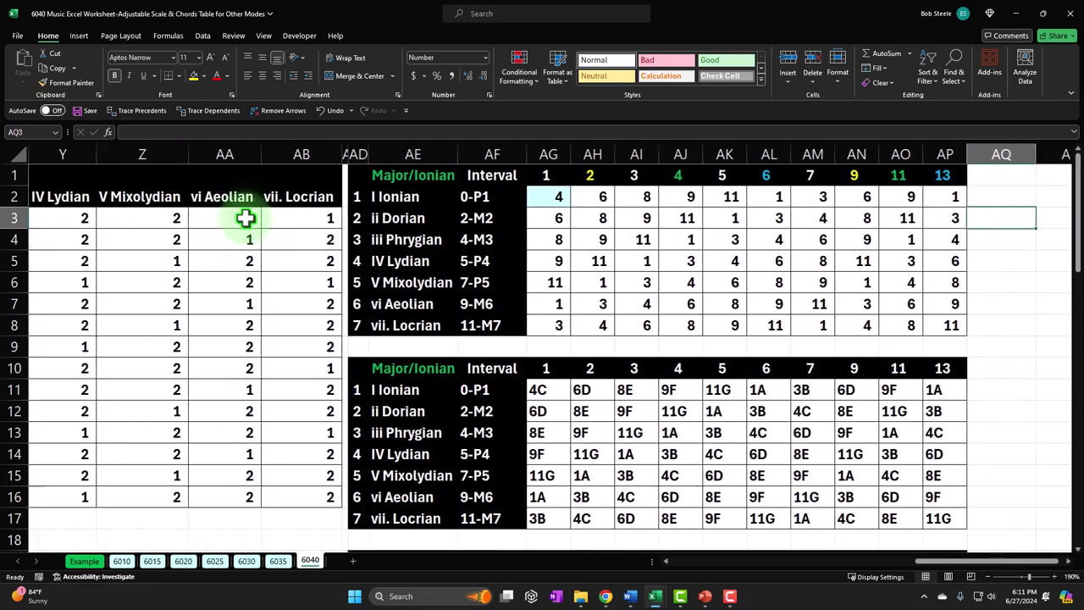
{"action": "scroll", "coordinate": [580, 358], "scroll_direction": "down", "scroll_amount": 3}
{"action": "scroll", "coordinate": [581, 357], "scroll_direction": "down", "scroll_amount": 1}
{"action": "left_click", "coordinate": [559, 347]}
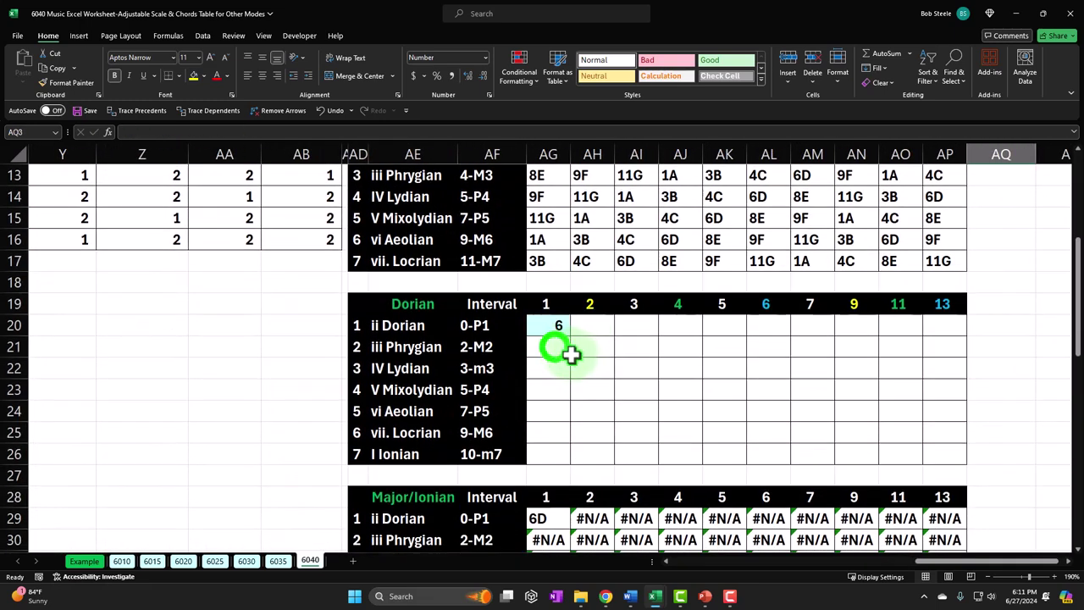
{"action": "type", "text": "="}
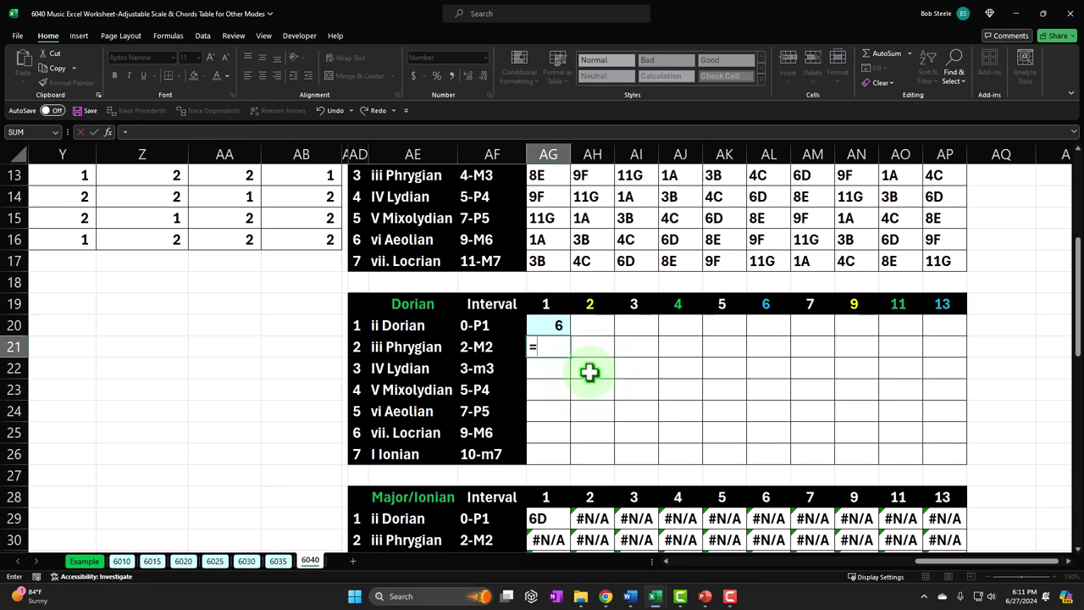
{"action": "key", "text": "Up"}
{"action": "type", "text": "+"}
{"action": "key", "text": "Left"}
{"action": "key", "text": "Left"}
{"action": "key", "text": "Left"}
{"action": "key", "text": "Left"}
{"action": "key", "text": "Left"}
{"action": "key", "text": "Left"}
{"action": "key", "text": "Left"}
{"action": "key", "text": "Left"}
{"action": "key", "text": "Left"}
{"action": "key", "text": "Left"}
{"action": "key", "text": "Left"}
{"action": "key", "text": "Left"}
{"action": "key", "text": "Left"}
{"action": "key", "text": "Left"}
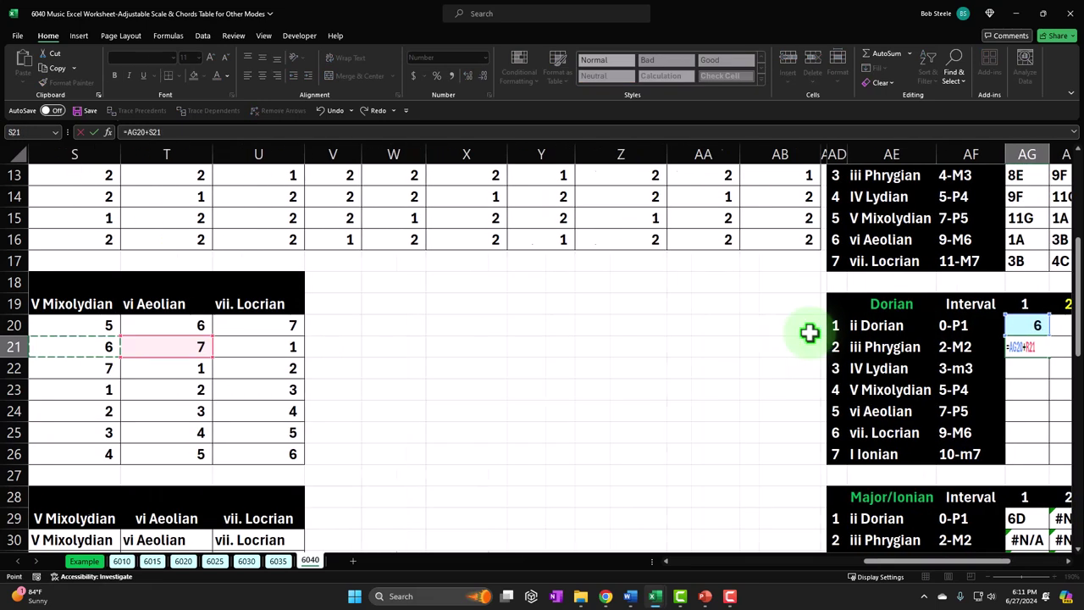
{"action": "key", "text": "Left"}
{"action": "key", "text": "Left"}
{"action": "key", "text": "Left"}
{"action": "key", "text": "Left"}
{"action": "key", "text": "Left"}
{"action": "key", "text": "Left"}
{"action": "key", "text": "Left"}
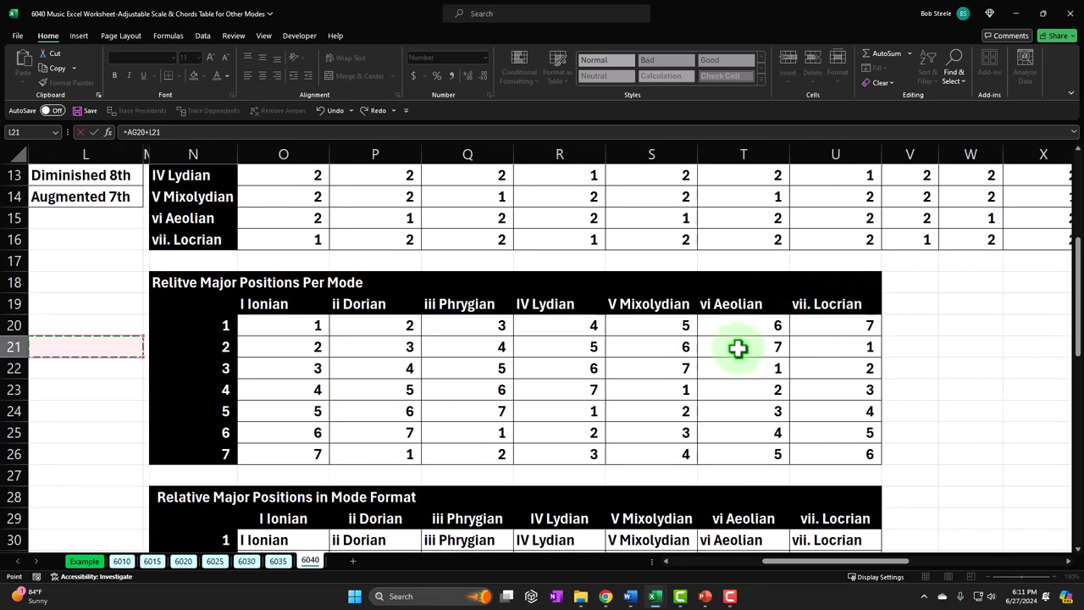
{"action": "scroll", "coordinate": [491, 371], "scroll_direction": "up", "scroll_amount": 4}
{"action": "left_click", "coordinate": [392, 219]}
{"action": "key", "text": "Return"}
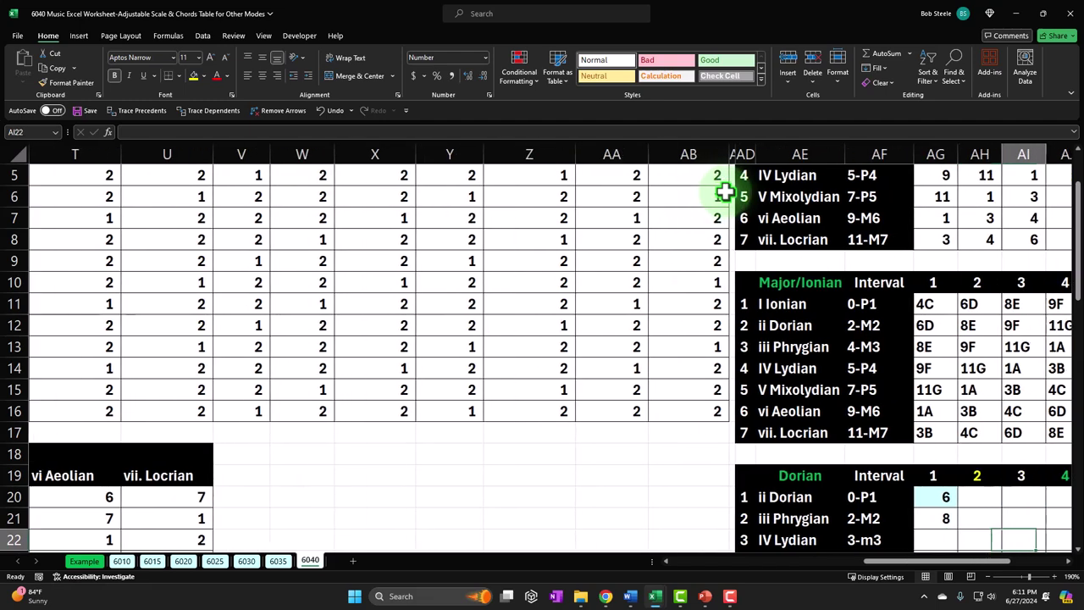
- Copy AG21's addition formula down through AG26 and check the copied formula in AG24
{"action": "key", "text": "Right"}
{"action": "key", "text": "Right"}
{"action": "key", "text": "Right"}
{"action": "key", "text": "Right"}
{"action": "scroll", "coordinate": [951, 349], "scroll_direction": "down", "scroll_amount": 2}
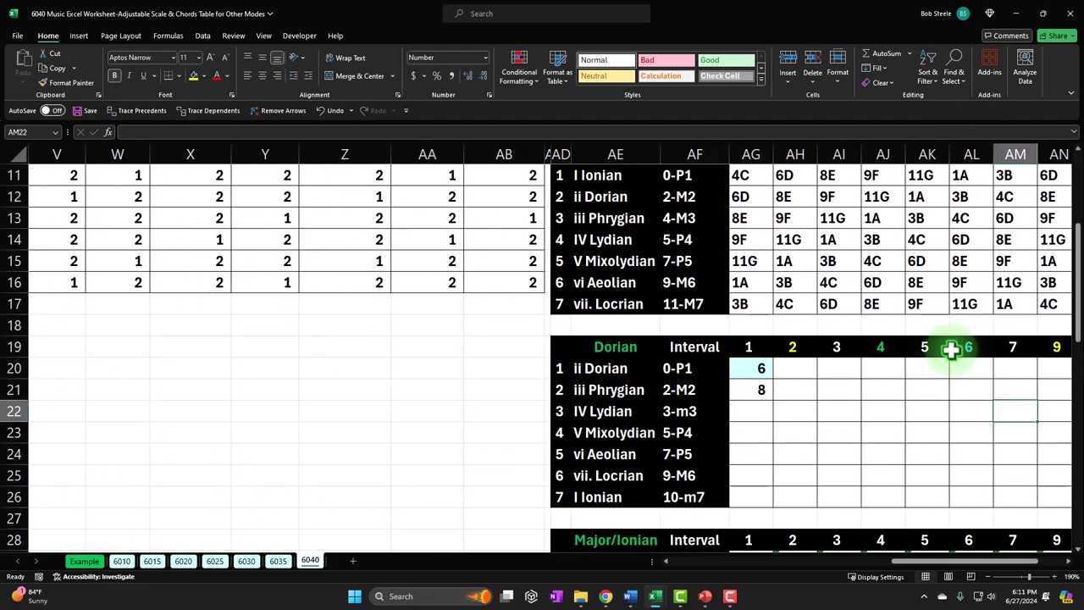
{"action": "scroll", "coordinate": [950, 349], "scroll_direction": "down", "scroll_amount": 3}
{"action": "left_click", "coordinate": [767, 331]}
{"action": "left_click_drag", "start_coordinate": [771, 337], "coordinate": [771, 434]}
{"action": "left_click", "coordinate": [752, 387]}
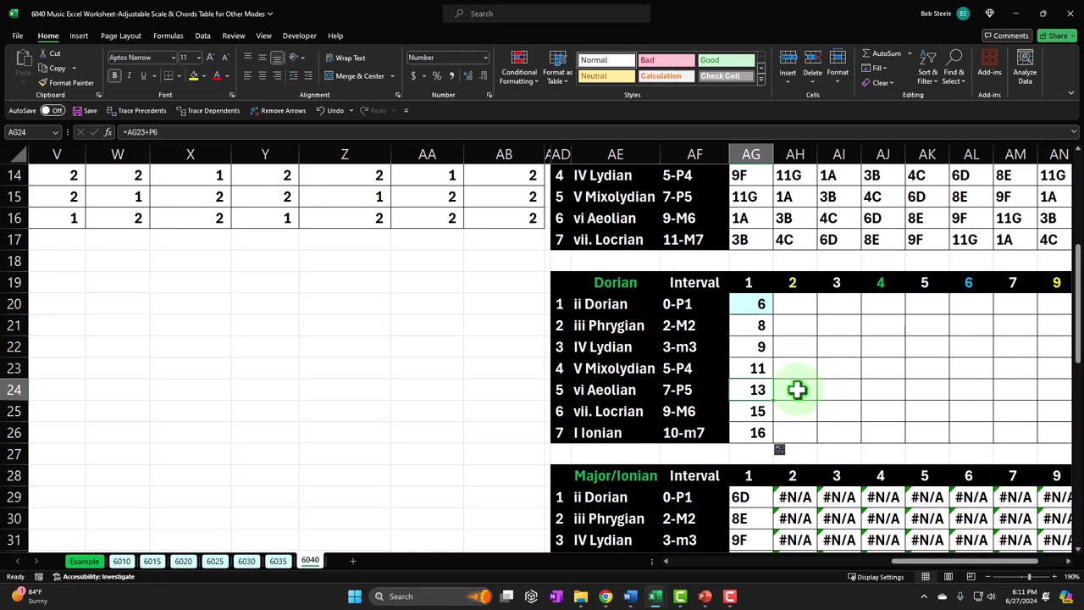
- Clear the simple addition formulas from AG21:AG26 in the Dorian table
{"action": "key", "text": "Right"}
{"action": "key", "text": "Right"}
{"action": "key", "text": "Right"}
{"action": "key", "text": "Right"}
{"action": "key", "text": "Right"}
{"action": "key", "text": "Right"}
{"action": "key", "text": "Right"}
{"action": "key", "text": "Right"}
{"action": "key", "text": "Right"}
{"action": "key", "text": "Right"}
{"action": "key", "text": "Right"}
{"action": "key", "text": "Right"}
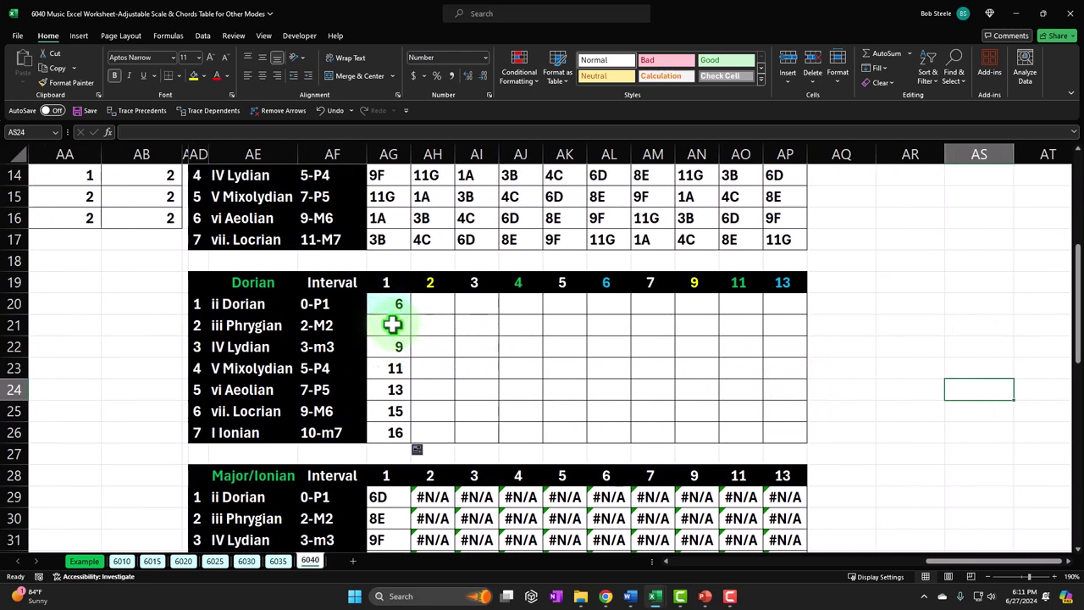
{"action": "left_click_drag", "start_coordinate": [392, 326], "coordinate": [392, 432]}
{"action": "key", "text": "Delete"}
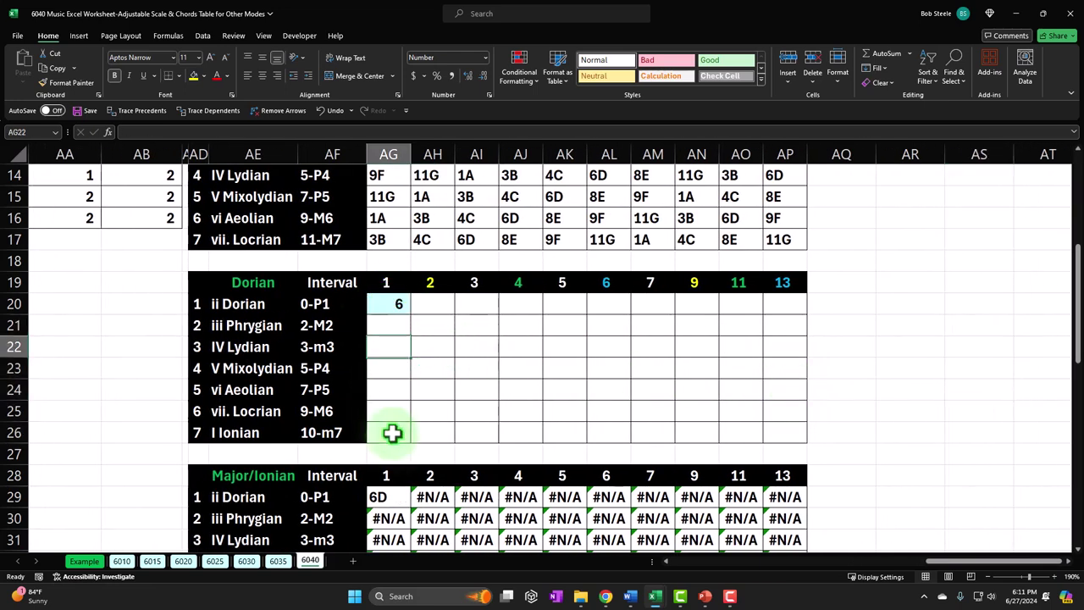
- Start an IF formula in AG21 whose logical test begins with the bracketed sum (AG20+P3)
{"action": "type", "text": "if(("}
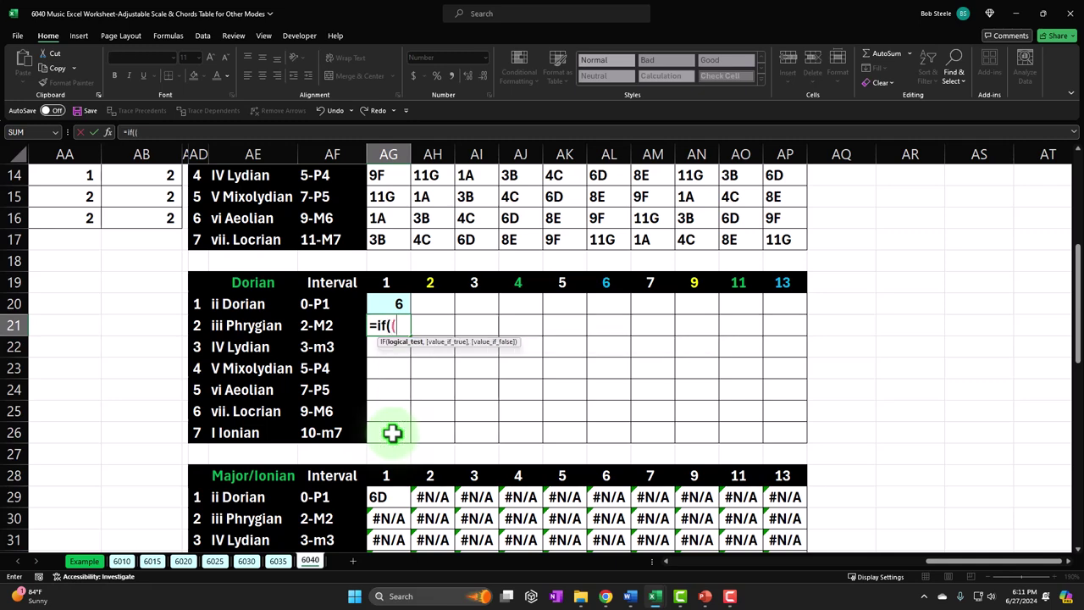
{"action": "key", "text": "Up"}
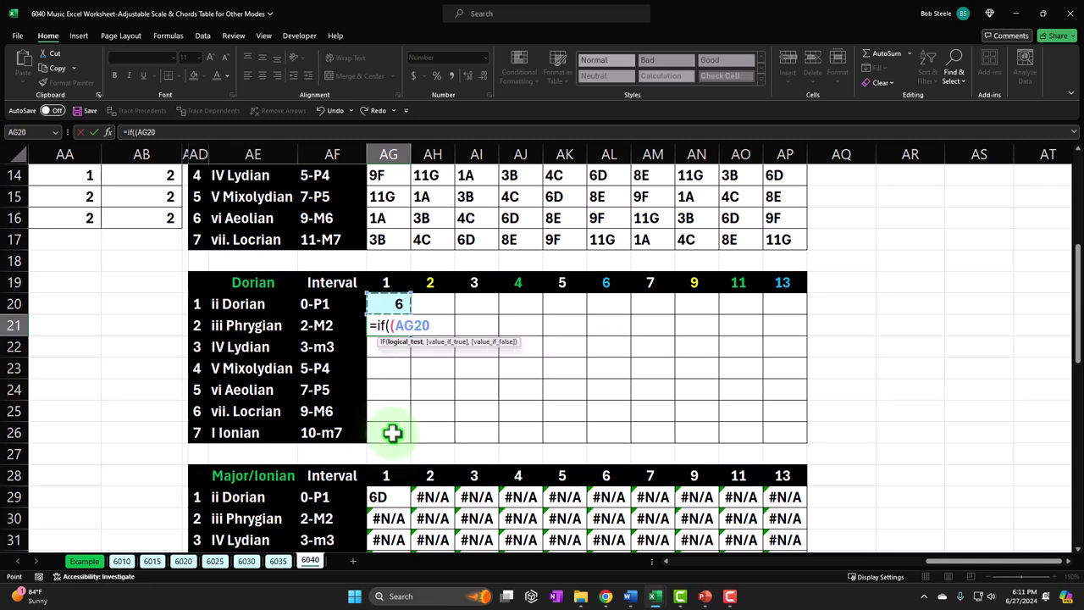
{"action": "type", "text": "+"}
{"action": "left_click", "coordinate": [148, 196]}
{"action": "key", "text": "Left"}
{"action": "key", "text": "Left"}
{"action": "key", "text": "Left"}
{"action": "key", "text": "Left"}
{"action": "key", "text": "Left"}
{"action": "key", "text": "Left"}
{"action": "key", "text": "Left"}
{"action": "key", "text": "Left"}
{"action": "key", "text": "Left"}
{"action": "key", "text": "Left"}
{"action": "key", "text": "Left"}
{"action": "key", "text": "Left"}
{"action": "key", "text": "Left"}
{"action": "key", "text": "Left"}
{"action": "key", "text": "Left"}
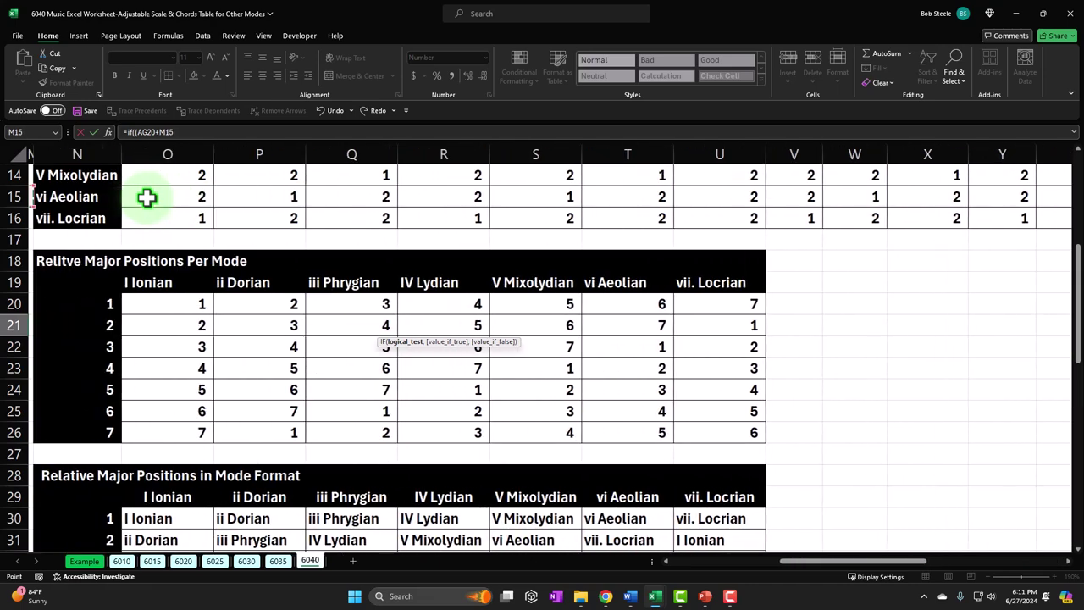
{"action": "scroll", "coordinate": [169, 237], "scroll_direction": "up", "scroll_amount": 5}
{"action": "left_click", "coordinate": [257, 218]}
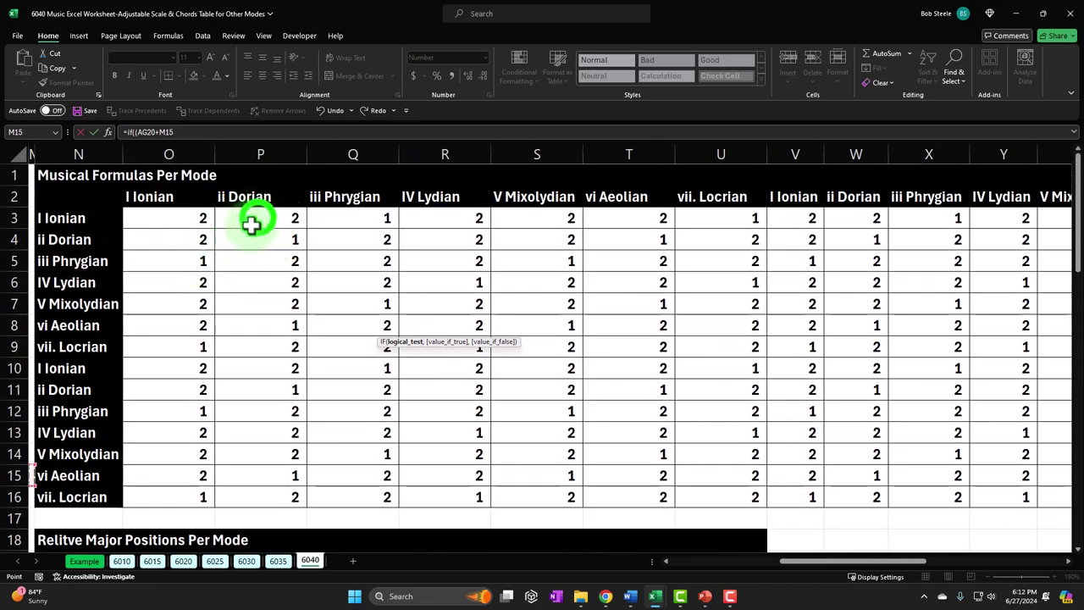
{"action": "left_click", "coordinate": [257, 218]}
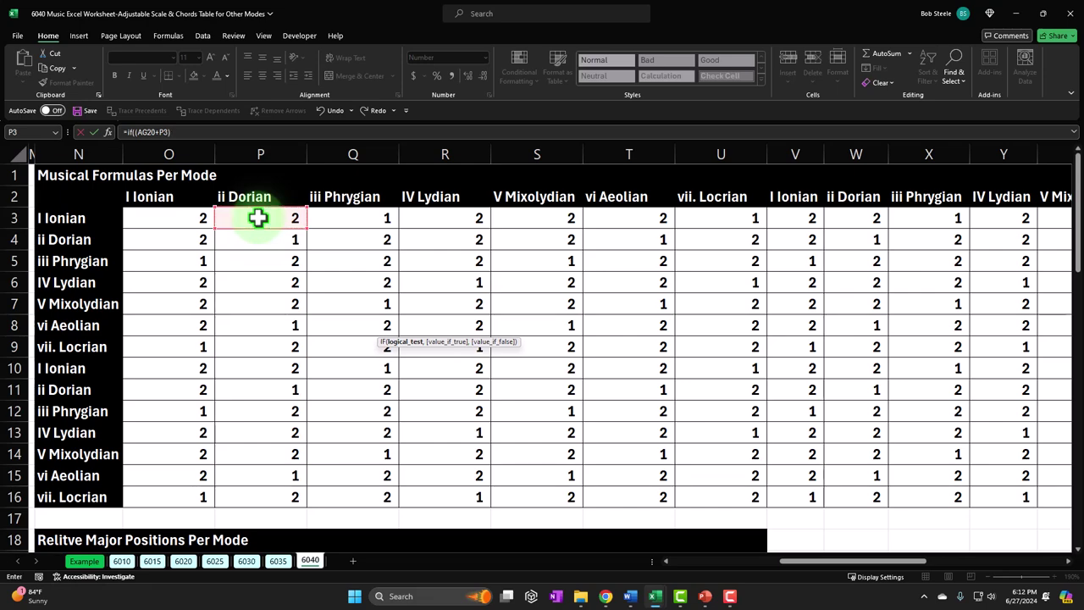
- Complete AG21's formula as =IF((AG20+P3)<13,AG20+P3,AG20+P3-12), reusing the copied AG20+P3 sum for both results
{"action": "left_click_drag", "start_coordinate": [811, 558], "coordinate": [974, 589]}
{"action": "scroll", "coordinate": [830, 449], "scroll_direction": "down", "scroll_amount": 4}
{"action": "left_click", "coordinate": [647, 344]}
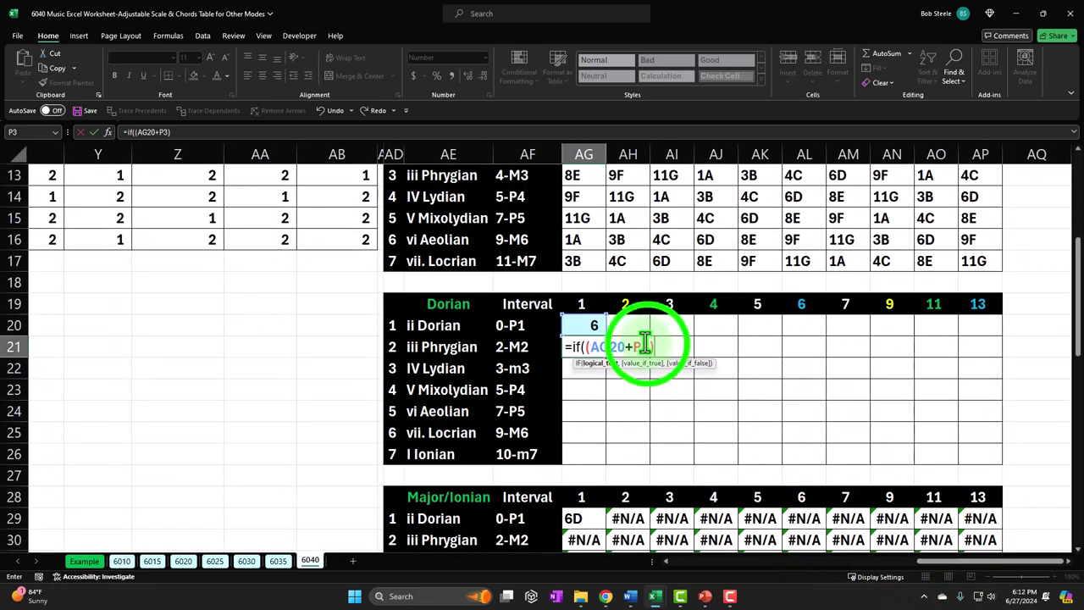
{"action": "key", "text": "shift+Left"}
{"action": "key", "text": "shift+Left"}
{"action": "key", "text": "shift+Left"}
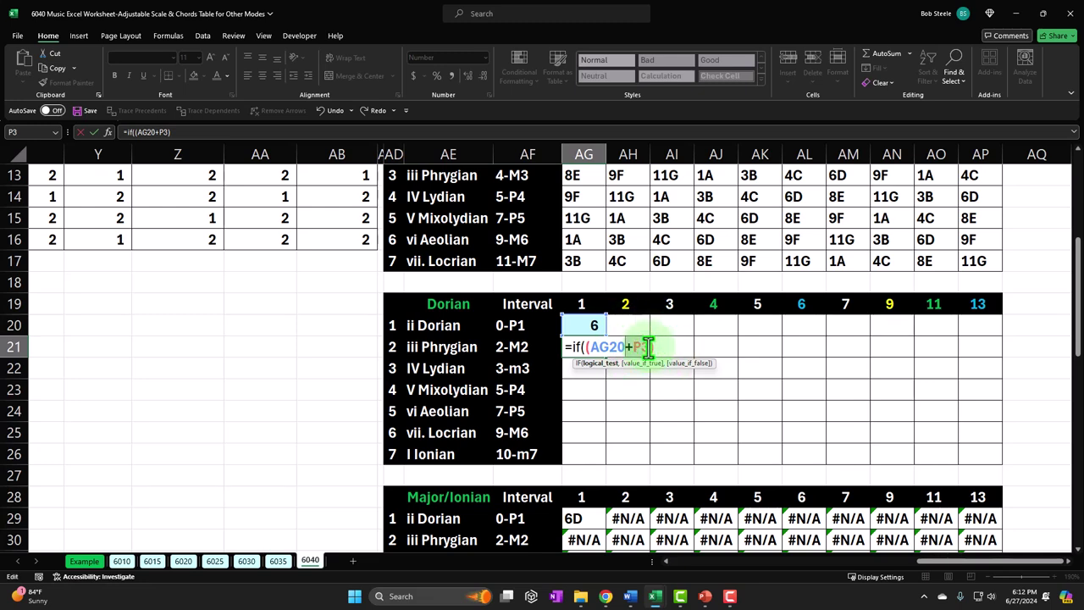
{"action": "key", "text": "shift+Left"}
{"action": "key", "text": "shift+Left"}
{"action": "key", "text": "shift+Left"}
{"action": "left_click", "coordinate": [649, 346]}
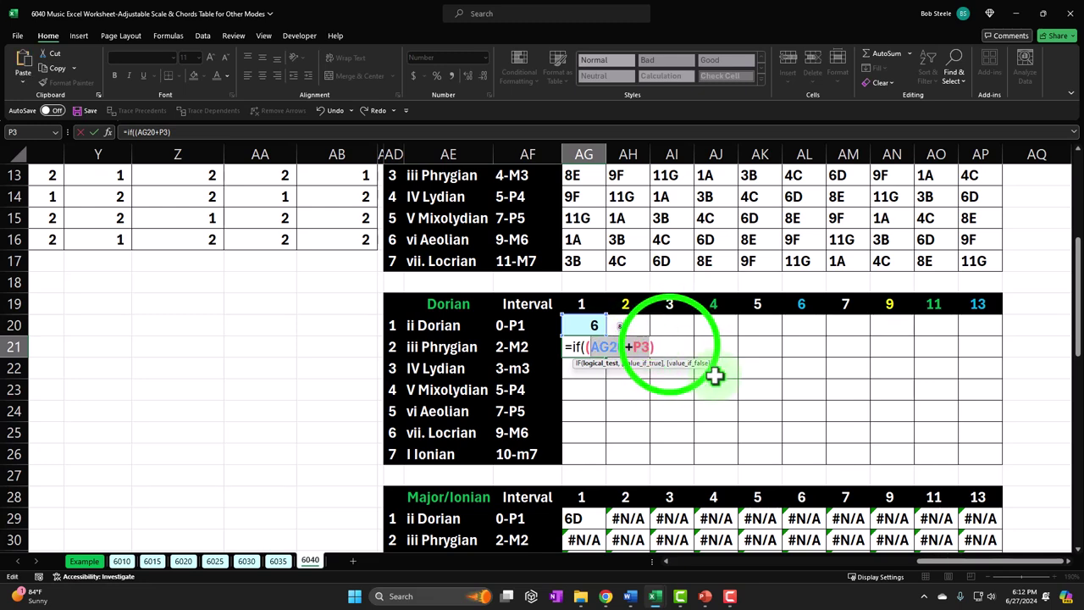
{"action": "type", "text": ")"}
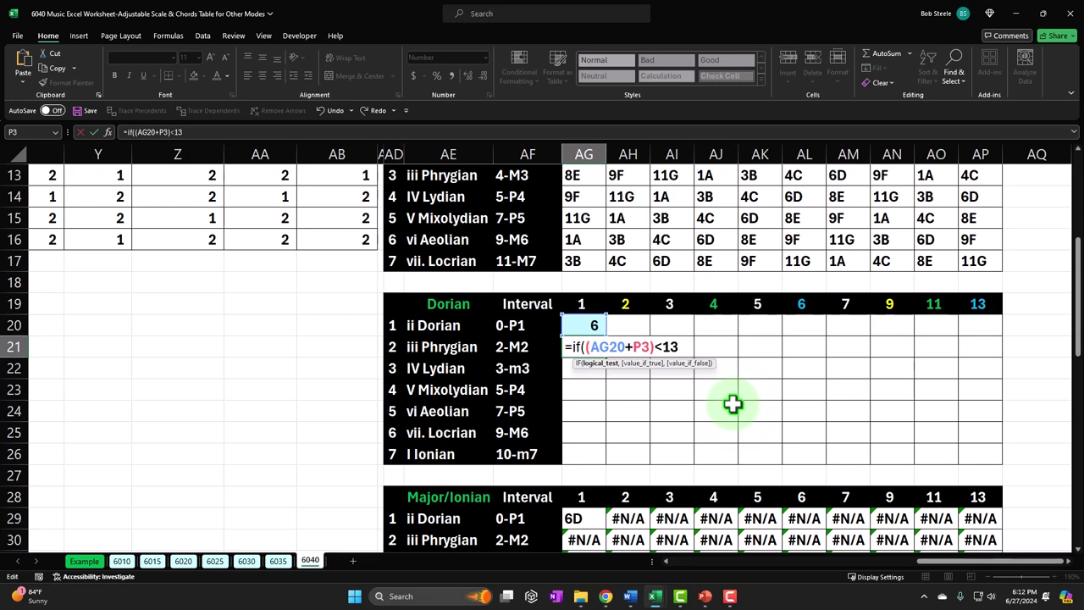
{"action": "type", "text": ","}
{"action": "key", "text": "ctrl+v"}
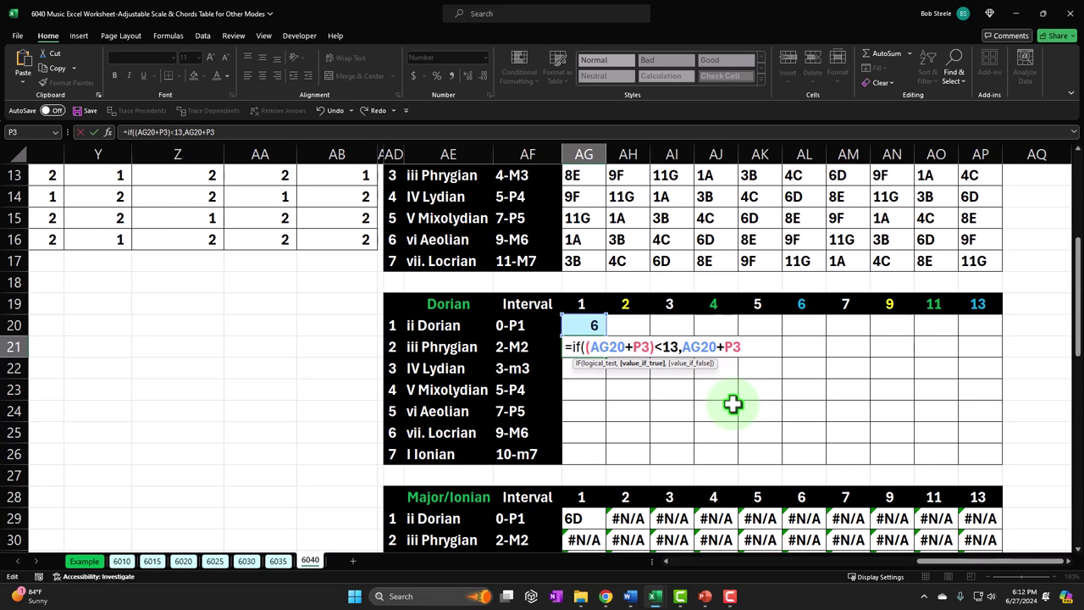
{"action": "type", "text": ","}
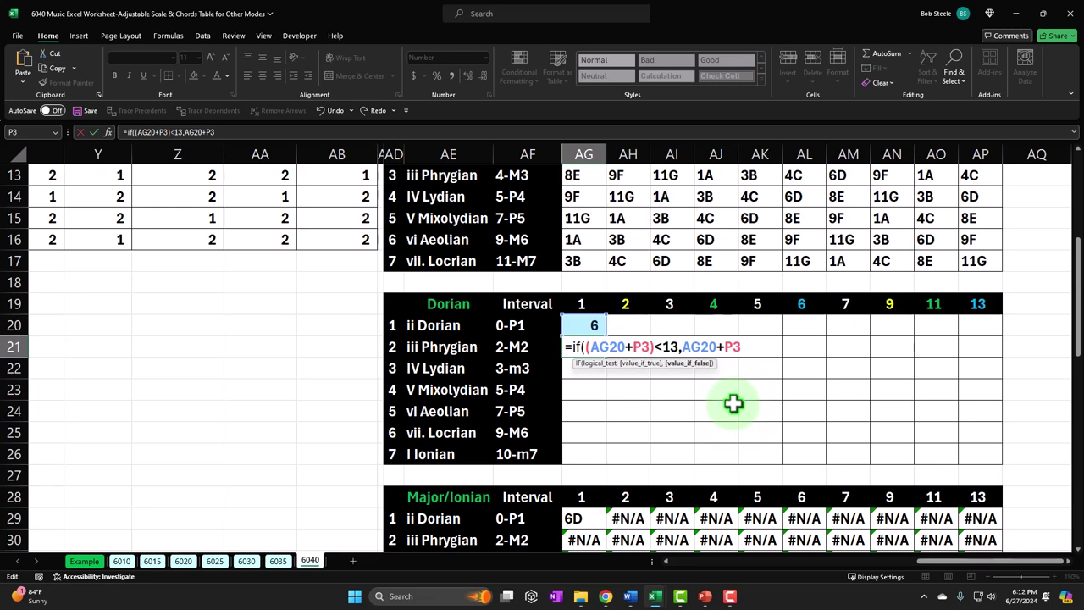
{"action": "key", "text": "ctrl+v"}
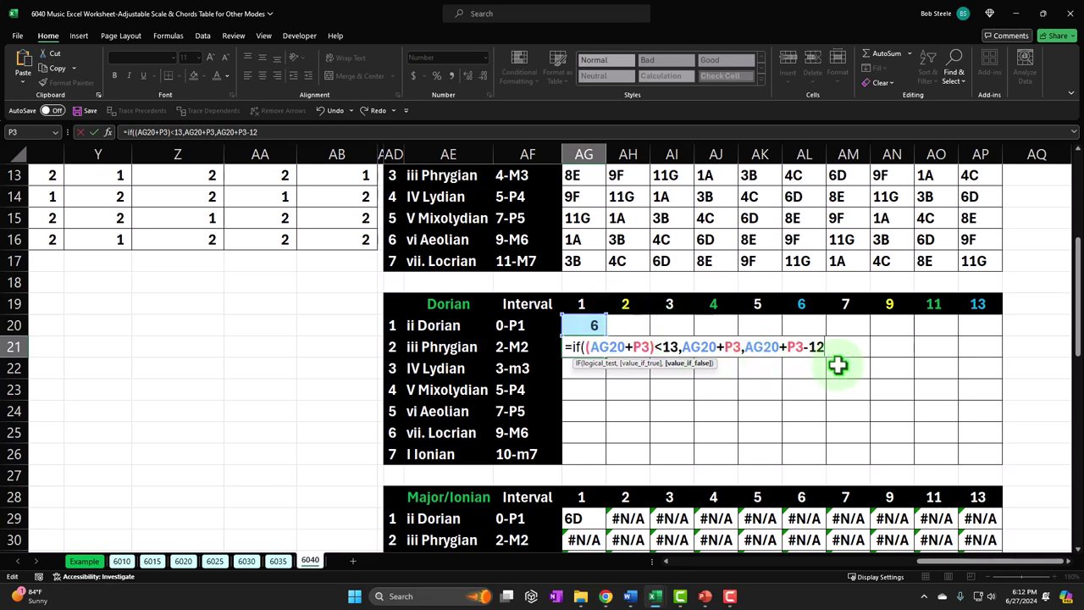
{"action": "key", "text": "Return"}
{"action": "key", "text": "Return"}
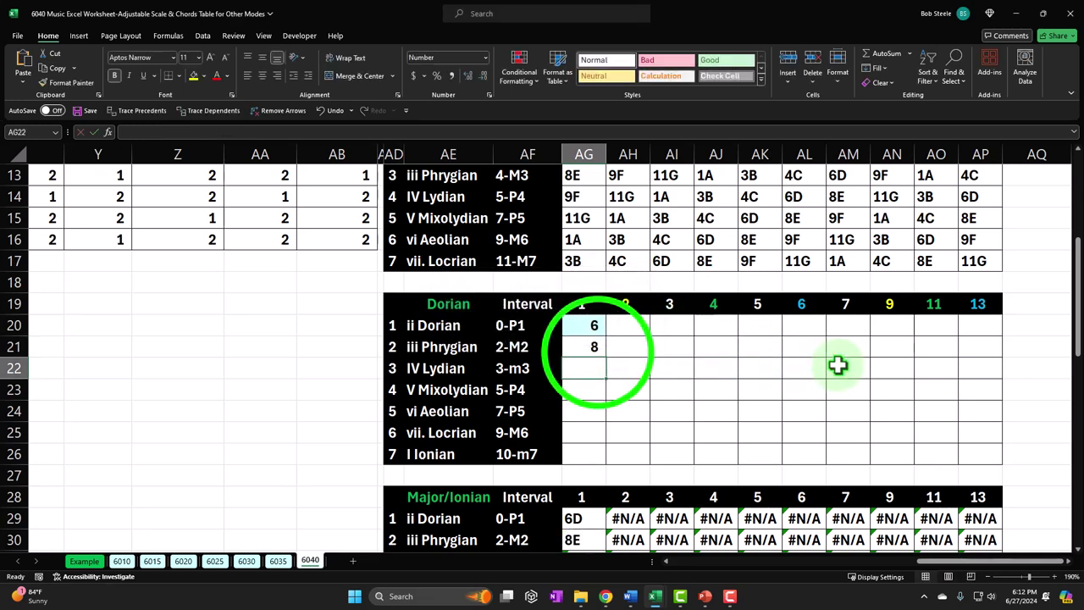
- Fill AG21's IF formula down through AG26 and check the copied formula in AG23
{"action": "left_click", "coordinate": [599, 352]}
{"action": "left_click_drag", "start_coordinate": [603, 357], "coordinate": [603, 455]}
{"action": "left_click", "coordinate": [605, 390]}
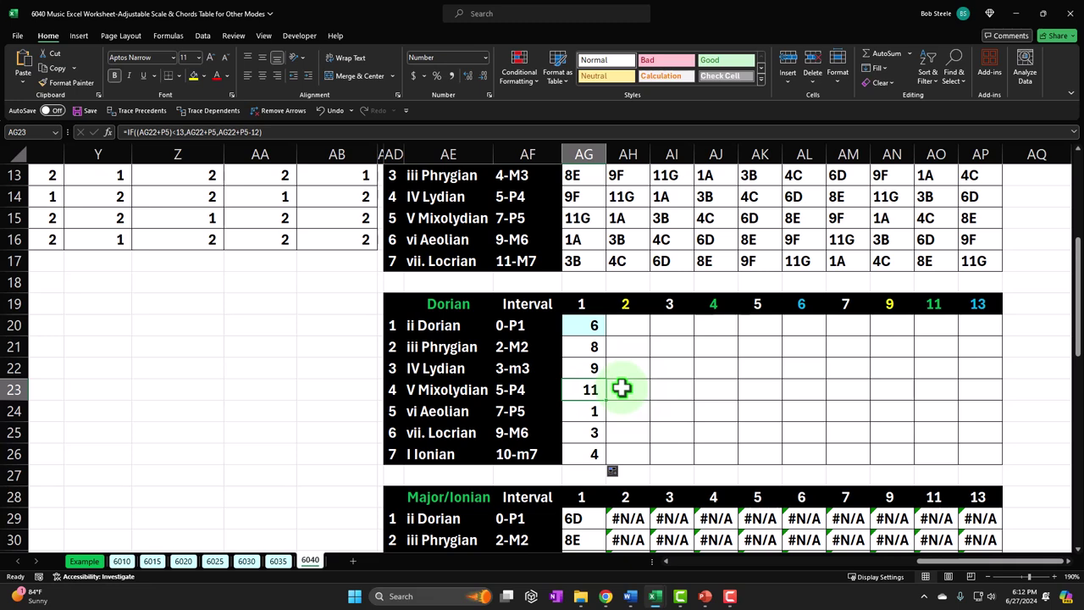
- Check the Dorian heading in AE19 and the XLOOKUP note formulas from AG29 through AG35
{"action": "scroll", "coordinate": [622, 387], "scroll_direction": "down", "scroll_amount": 2}
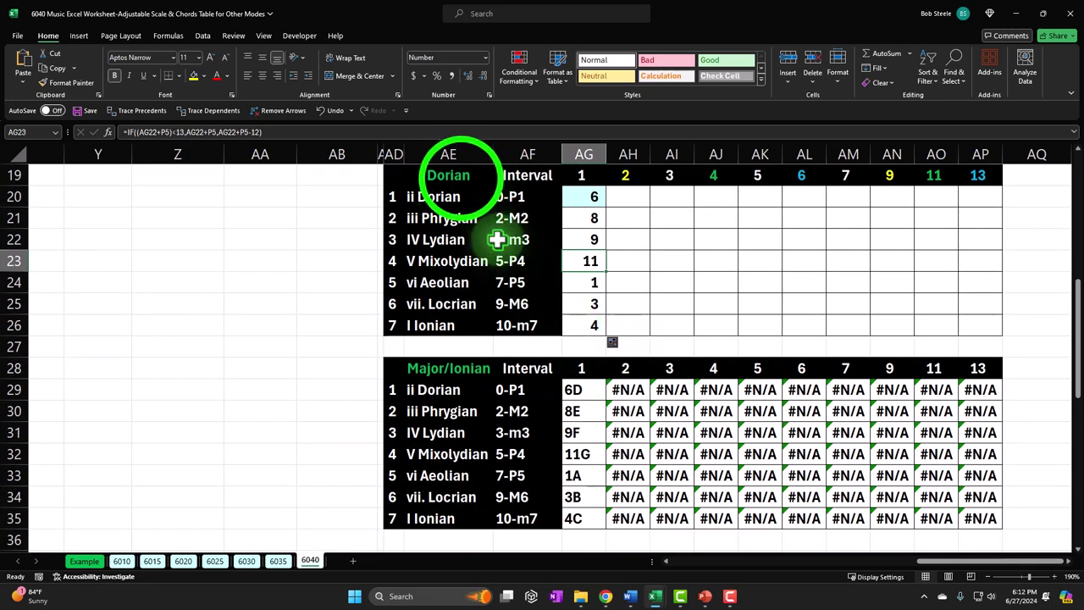
{"action": "left_click", "coordinate": [461, 178]}
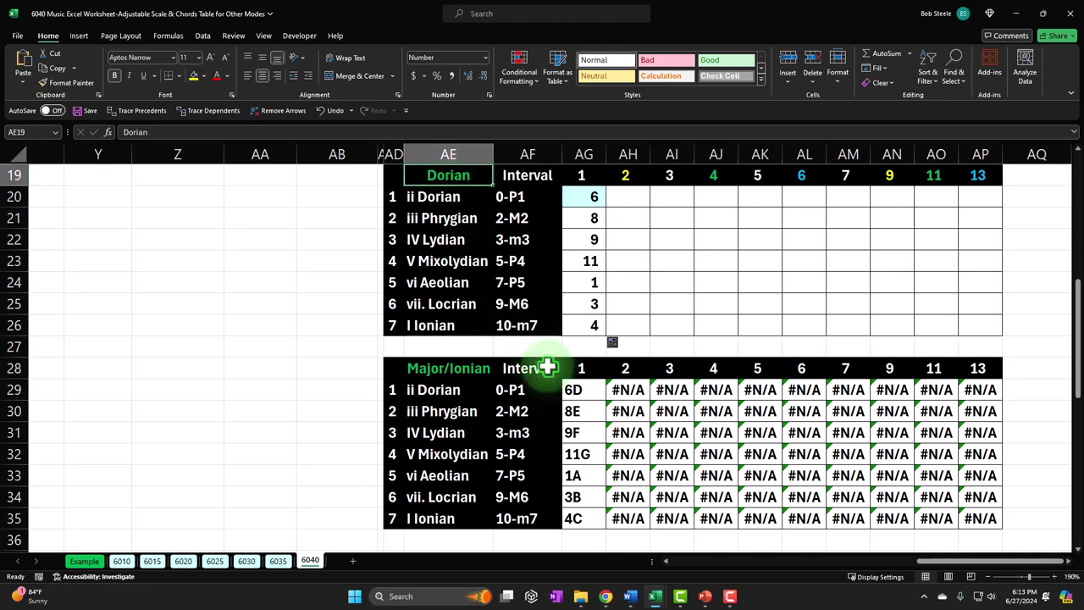
{"action": "left_click", "coordinate": [589, 391]}
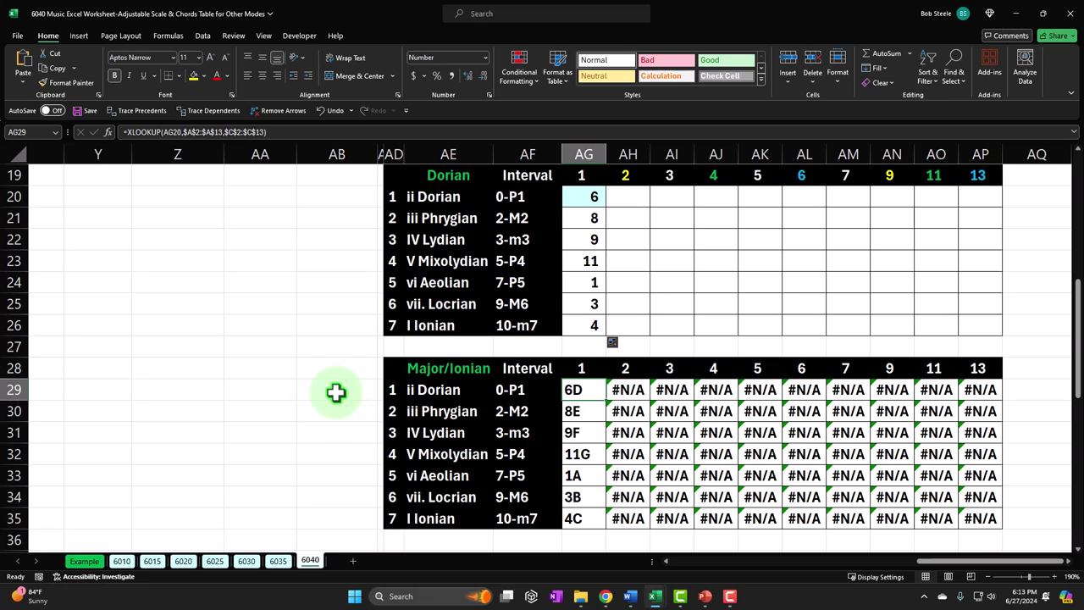
{"action": "key", "text": "Down"}
{"action": "key", "text": "Down"}
{"action": "key", "text": "Down"}
{"action": "key", "text": "Down"}
{"action": "key", "text": "Down"}
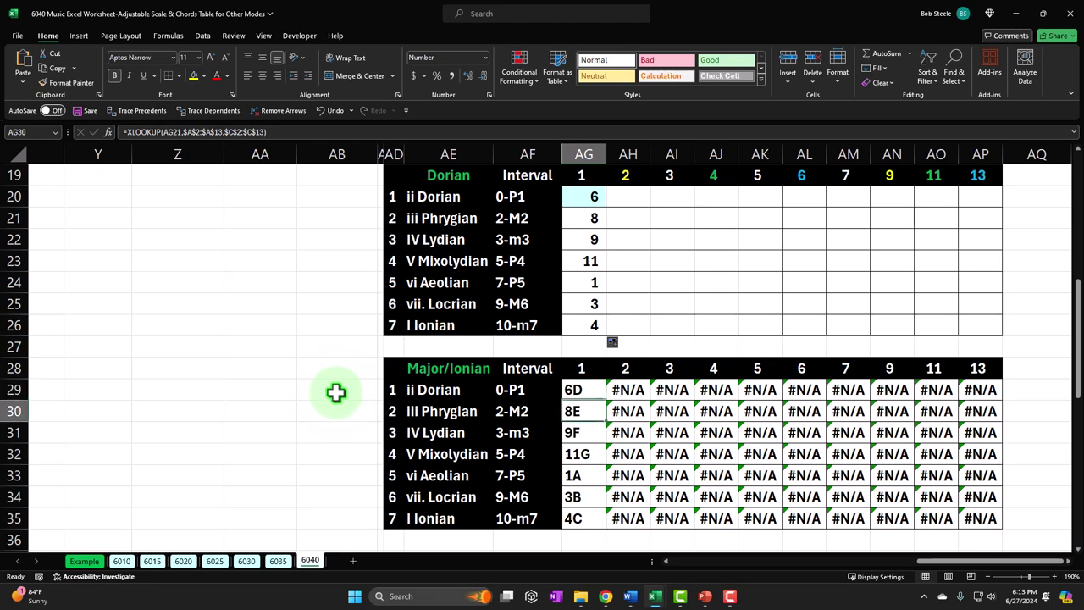
{"action": "key", "text": "Down"}
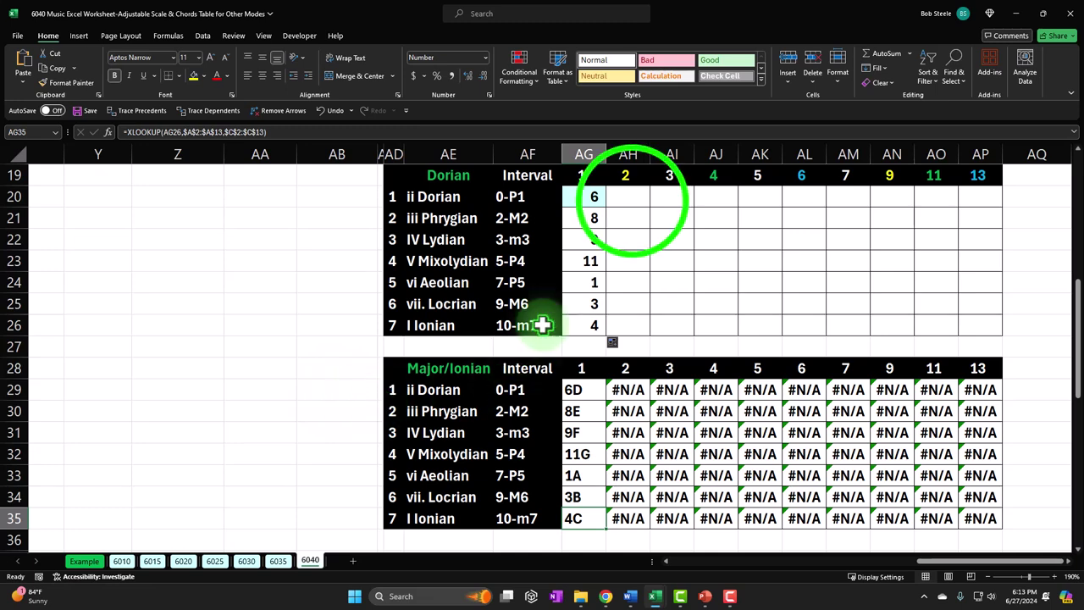
{"action": "left_click", "coordinate": [631, 200]}
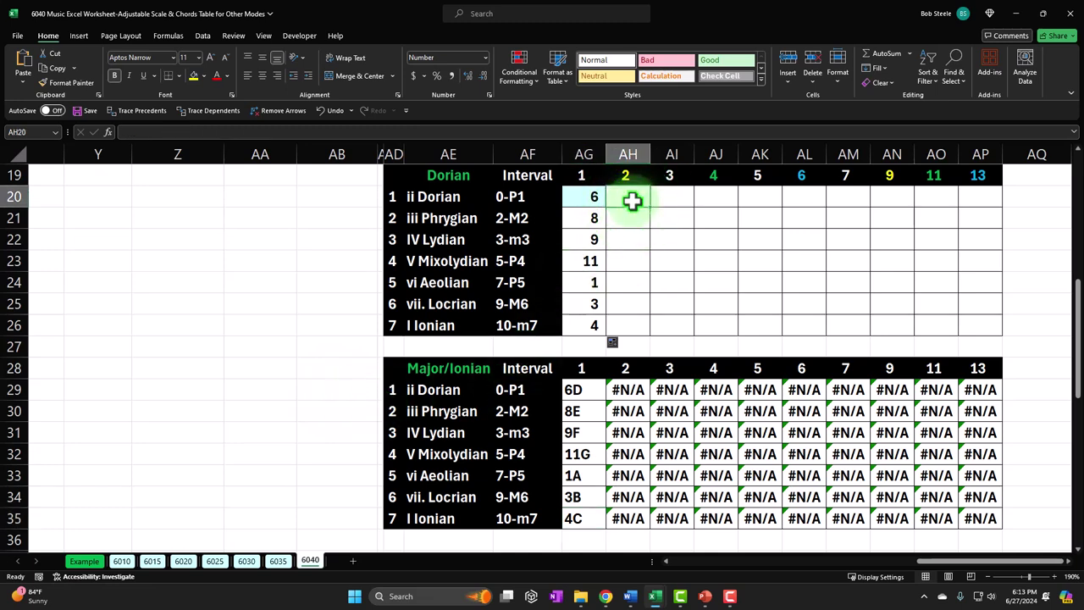
{"action": "type", "text": "=if("}
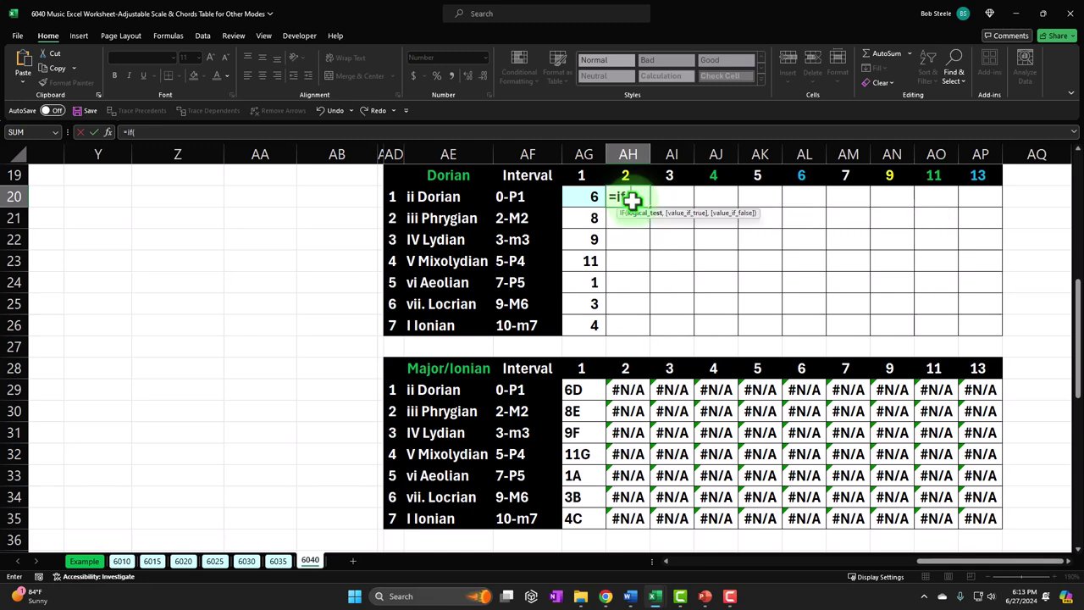
{"action": "key", "text": "Escape"}
- Review the IF formula in AG21 and leave it without making changes
{"action": "left_click", "coordinate": [629, 240]}
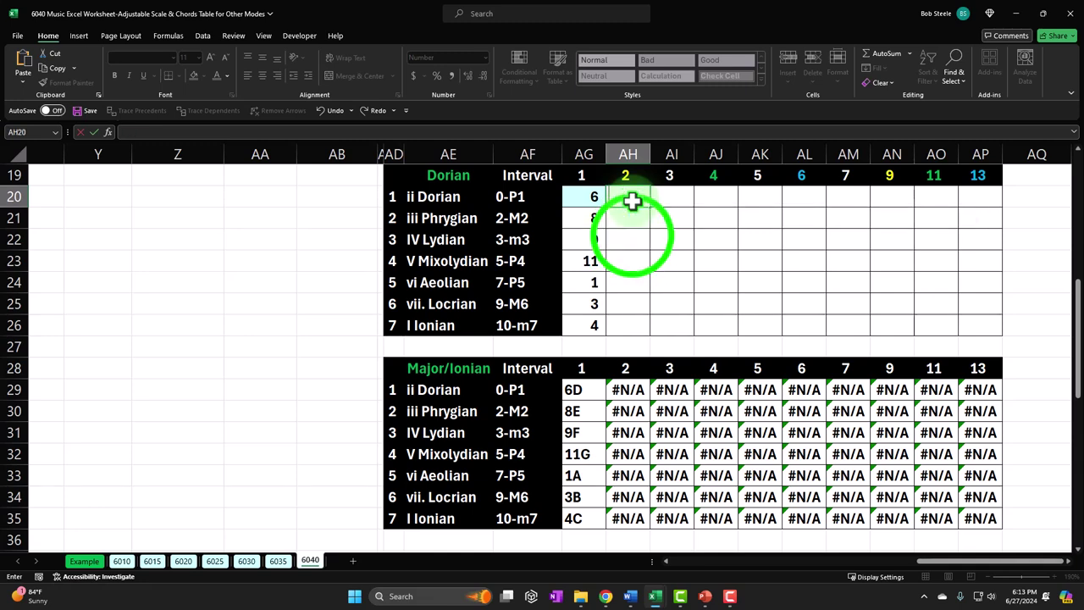
{"action": "double_click", "coordinate": [595, 219]}
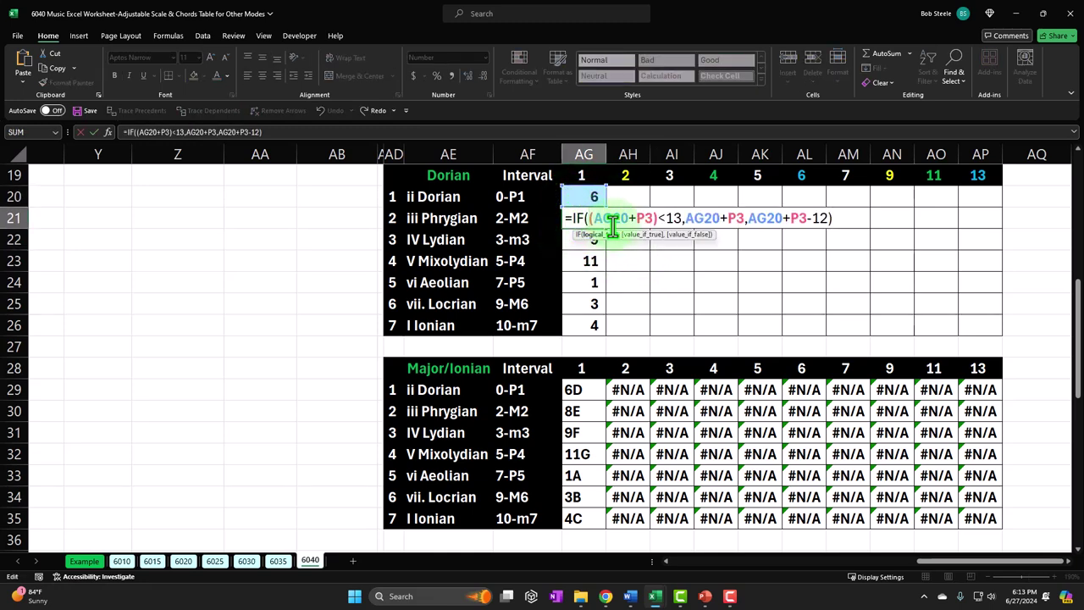
{"action": "key", "text": "Escape"}
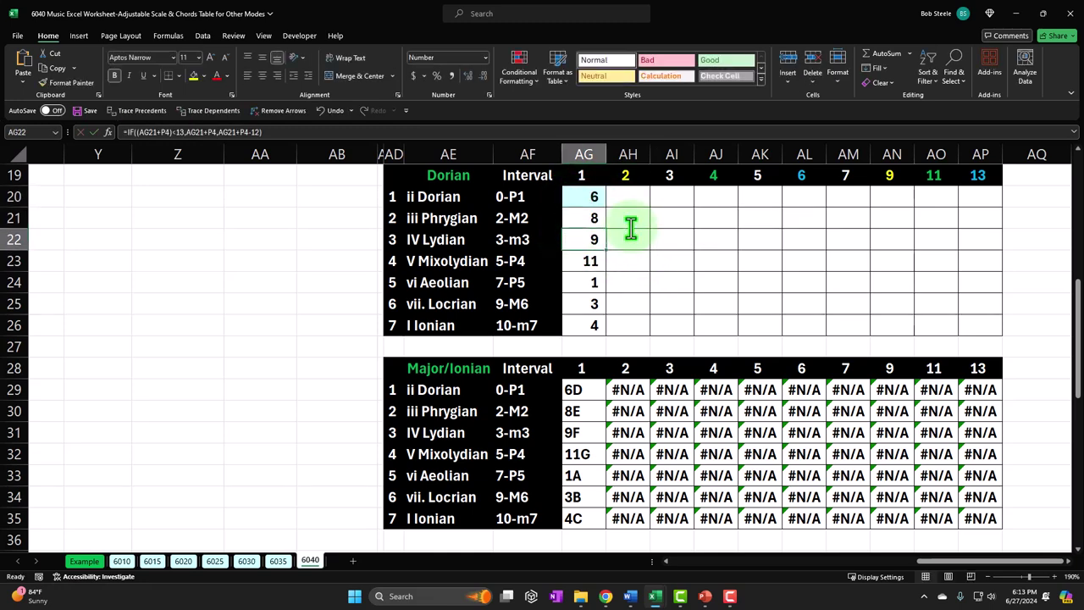
- Start an IF formula in AH20 whose logical test begins with the bracketed sum of AG20 and P3
{"action": "left_click", "coordinate": [630, 225]}
{"action": "key", "text": "Up"}
{"action": "type", "text": "=if"}
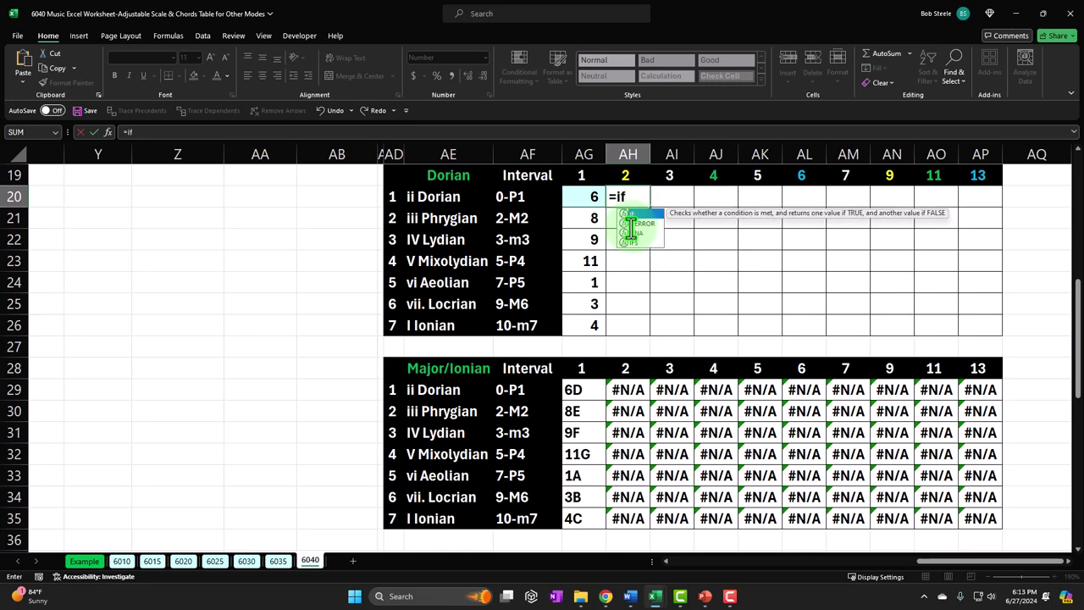
{"action": "type", "text": "(("}
{"action": "left_click", "coordinate": [576, 195]}
{"action": "type", "text": "+"}
{"action": "key", "text": "Left"}
{"action": "key", "text": "Left"}
{"action": "key", "text": "Left"}
{"action": "key", "text": "Left"}
{"action": "key", "text": "Left"}
{"action": "key", "text": "Left"}
{"action": "key", "text": "Left"}
{"action": "key", "text": "Left"}
{"action": "key", "text": "Left"}
{"action": "key", "text": "Left"}
{"action": "key", "text": "Left"}
{"action": "key", "text": "Left"}
{"action": "key", "text": "Left"}
{"action": "key", "text": "Left"}
{"action": "key", "text": "Left"}
{"action": "key", "text": "Left"}
{"action": "key", "text": "Left"}
{"action": "key", "text": "Left"}
{"action": "key", "text": "Left"}
{"action": "key", "text": "Up"}
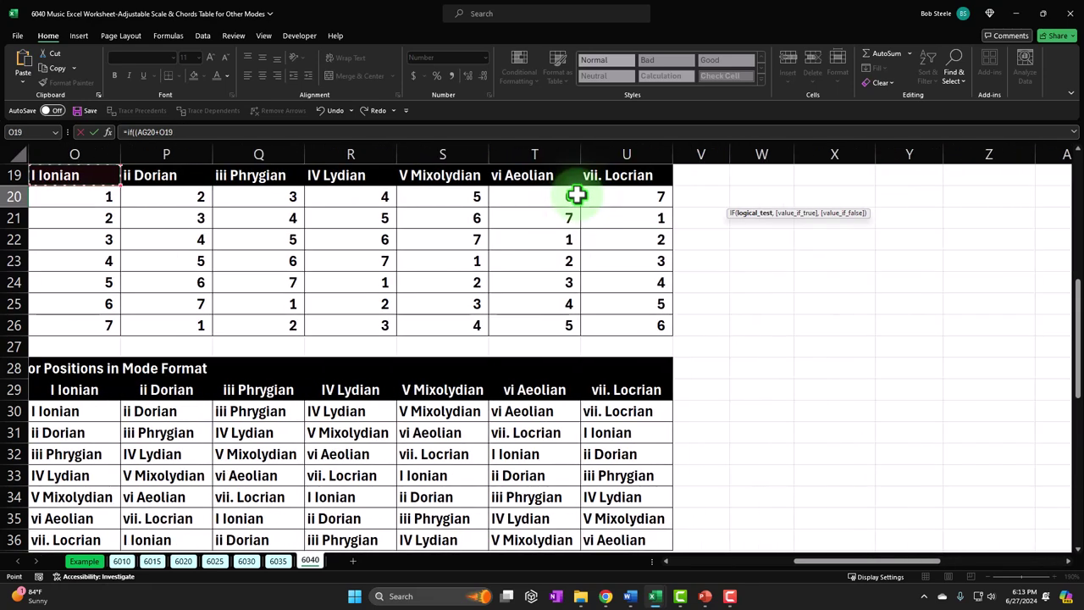
{"action": "key", "text": "Up"}
{"action": "key", "text": "Up"}
{"action": "key", "text": "Up"}
{"action": "key", "text": "Up"}
{"action": "key", "text": "Up"}
{"action": "key", "text": "Up"}
{"action": "key", "text": "Up"}
{"action": "key", "text": "Up"}
{"action": "key", "text": "Up"}
{"action": "key", "text": "Up"}
{"action": "key", "text": "Up"}
{"action": "key", "text": "Up"}
{"action": "key", "text": "Up"}
{"action": "key", "text": "Up"}
{"action": "key", "text": "Up"}
{"action": "key", "text": "Up"}
{"action": "key", "text": "Up"}
{"action": "key", "text": "Up"}
{"action": "key", "text": "Left"}
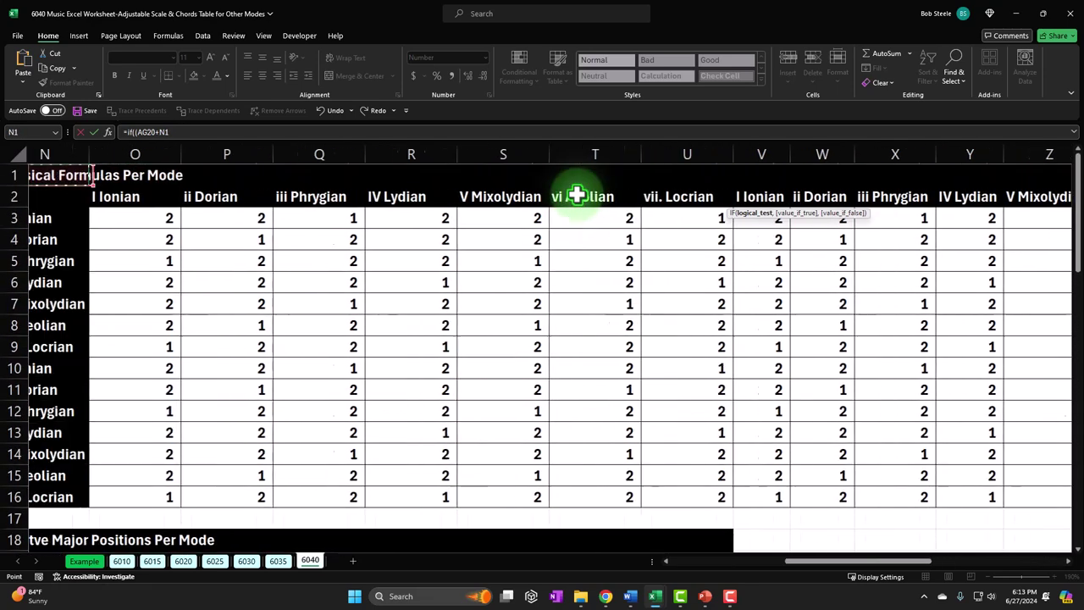
{"action": "key", "text": "Right"}
{"action": "key", "text": "Right"}
{"action": "key", "text": "Right"}
{"action": "key", "text": "Down"}
{"action": "key", "text": "Down"}
{"action": "key", "text": "Left"}
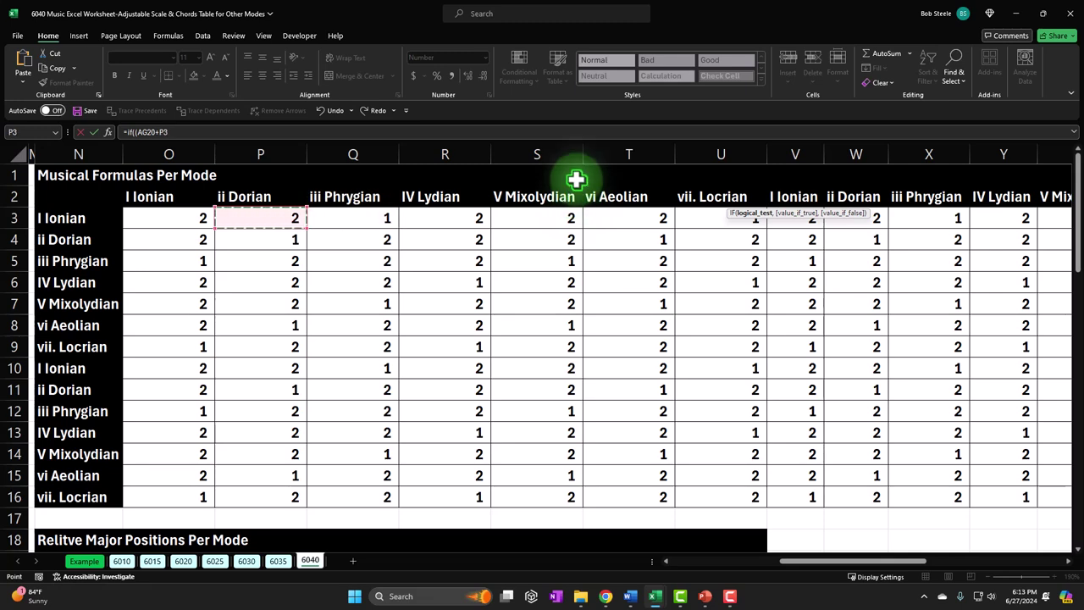
- Complete AH20's formula as =IF((AG20+P3)<13,AG20+P3,AG20+P3-12)
{"action": "mouse_move", "coordinate": [169, 131]}
{"action": "left_mouse_down"}
{"action": "mouse_move", "coordinate": [129, 132]}
{"action": "mouse_move", "coordinate": [169, 137]}
{"action": "left_mouse_up"}
{"action": "left_click", "coordinate": [205, 131]}
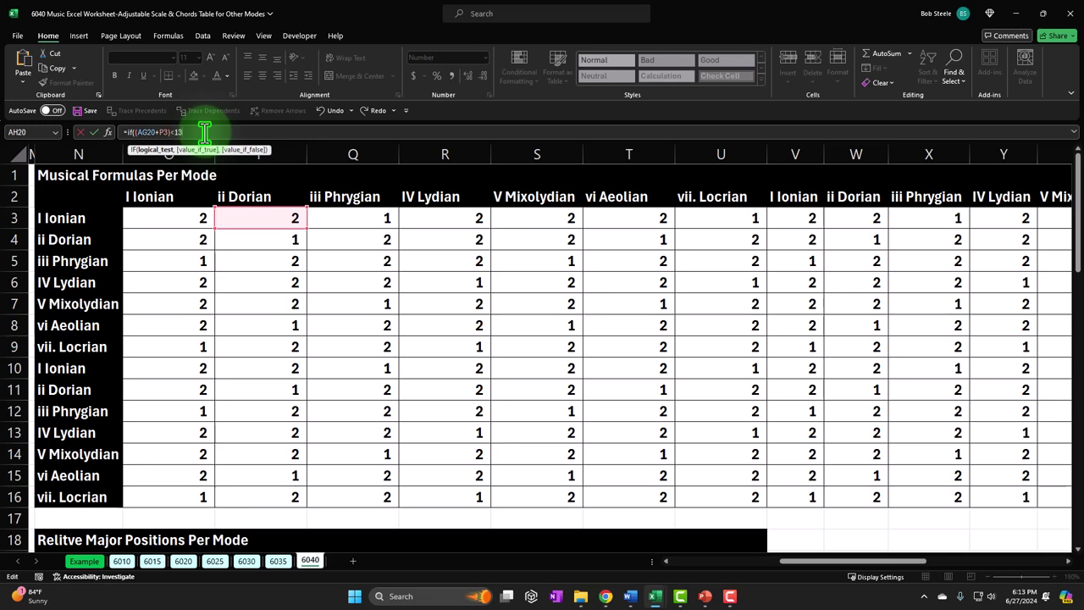
{"action": "type", "text": ")<13,"}
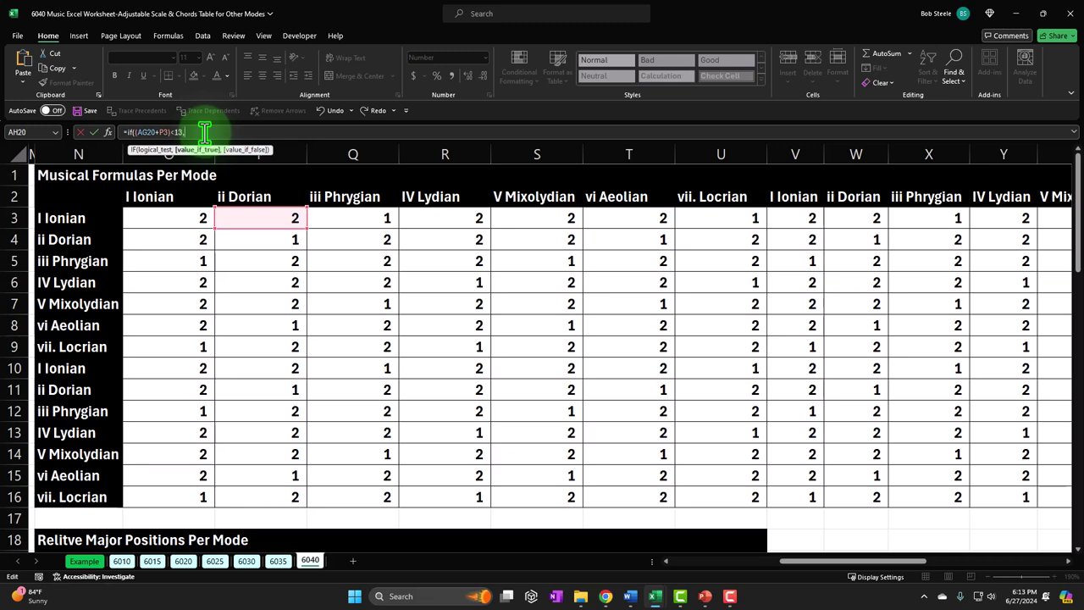
{"action": "type", "text": "AG20+P3,AG20+P3"}
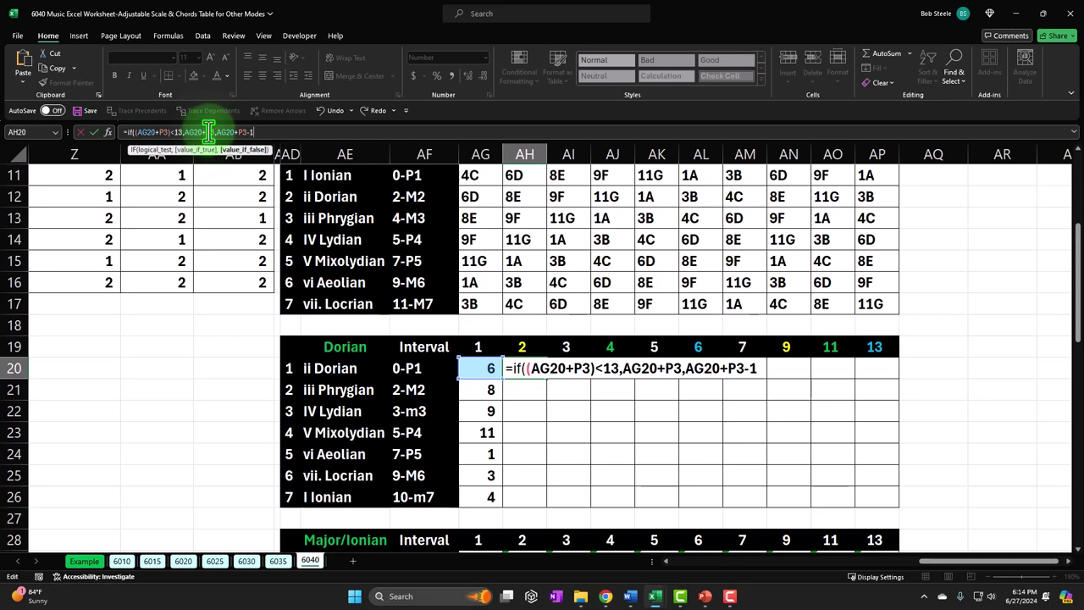
{"action": "type", "text": "-12)"}
{"action": "key", "text": "Return"}
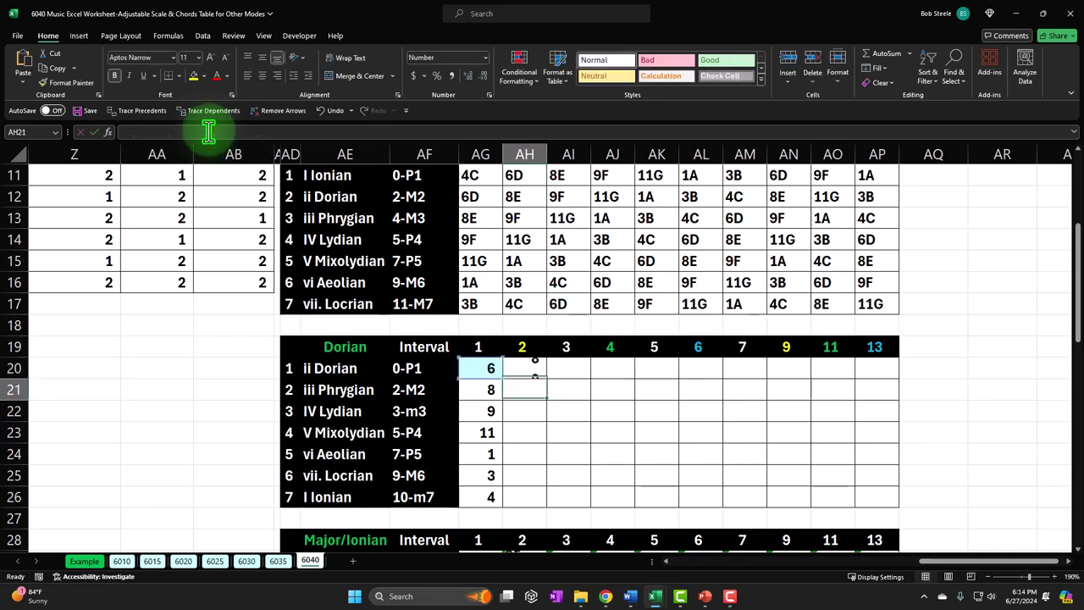
- Fill AH20's IF formula across through AP20 and check the copied formulas up to AM20
{"action": "left_click", "coordinate": [525, 365]}
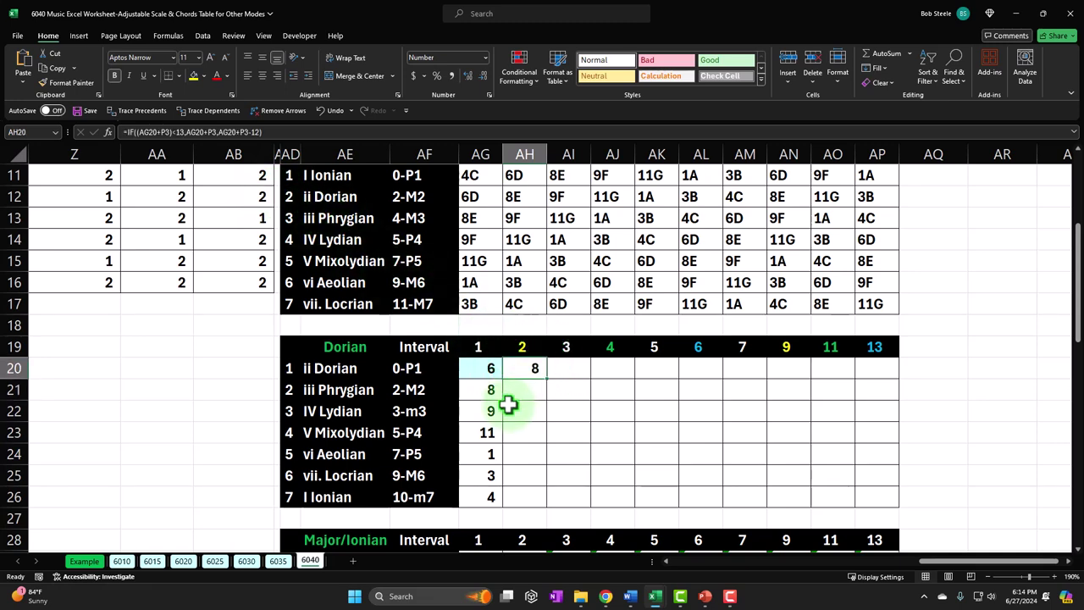
{"action": "left_click_drag", "start_coordinate": [547, 379], "coordinate": [886, 380]}
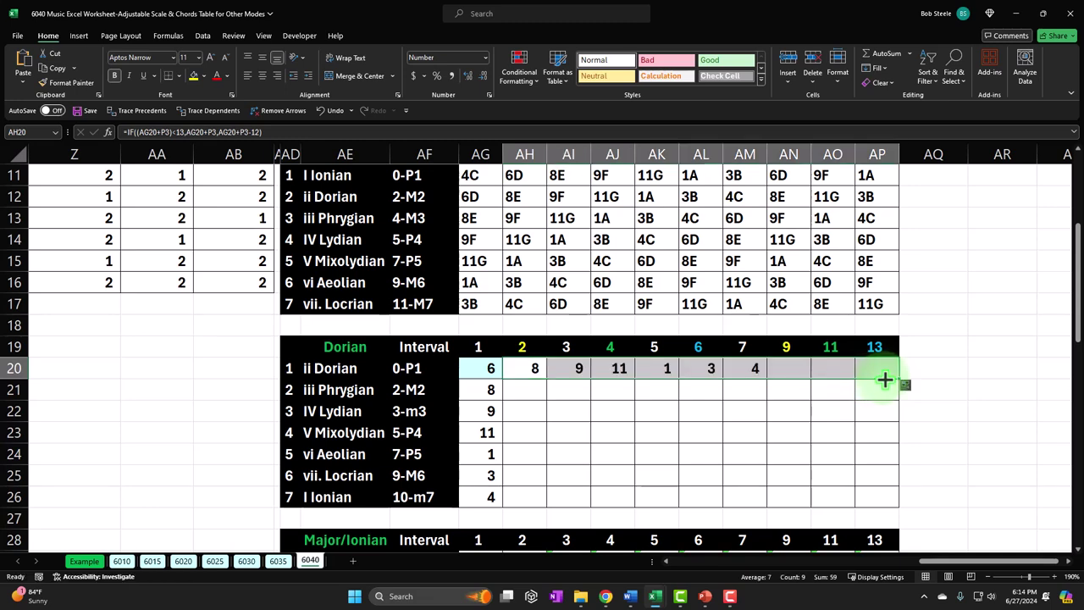
{"action": "left_click", "coordinate": [532, 370]}
{"action": "key", "text": "Right"}
{"action": "key", "text": "Right"}
{"action": "key", "text": "Right"}
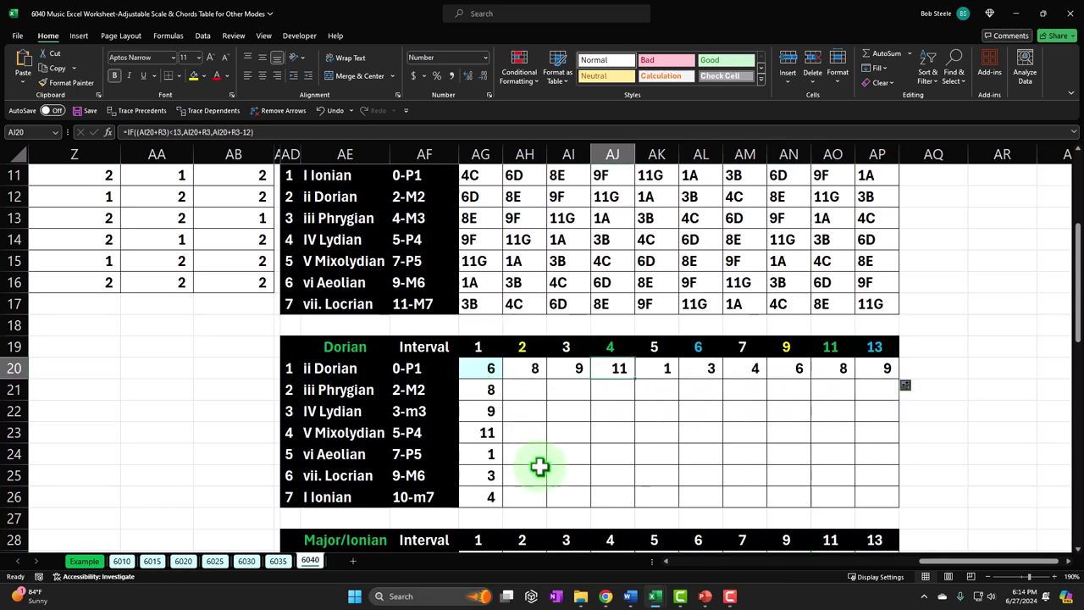
{"action": "key", "text": "Right"}
{"action": "key", "text": "Right"}
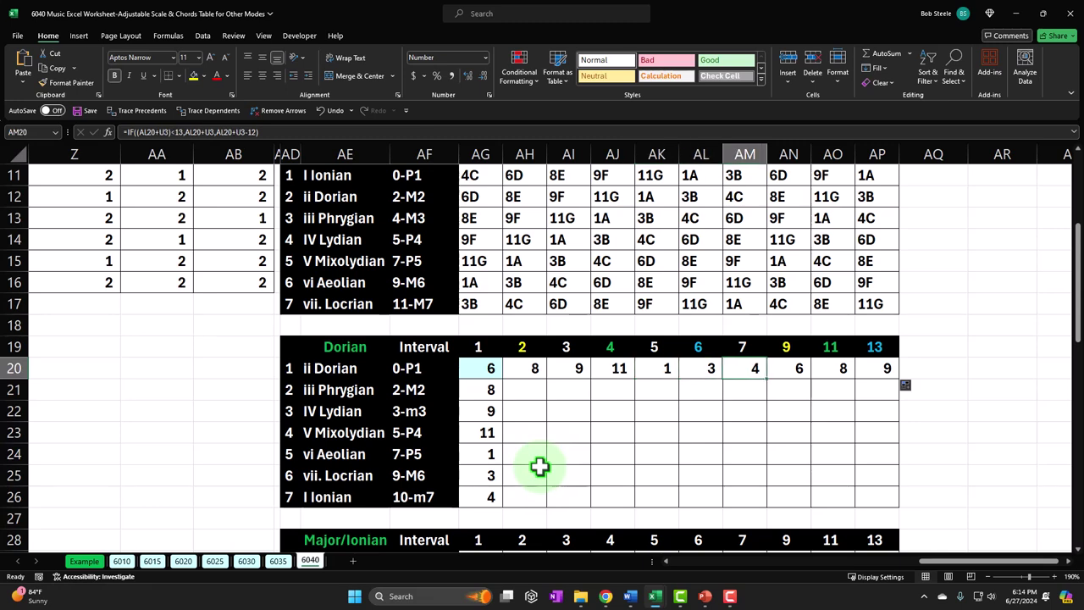
- Clear AN20:AP20 and link AN20, the 9 column, to the 2 column value in AH20
{"action": "left_click_drag", "start_coordinate": [786, 371], "coordinate": [872, 367]}
{"action": "key", "text": "Delete"}
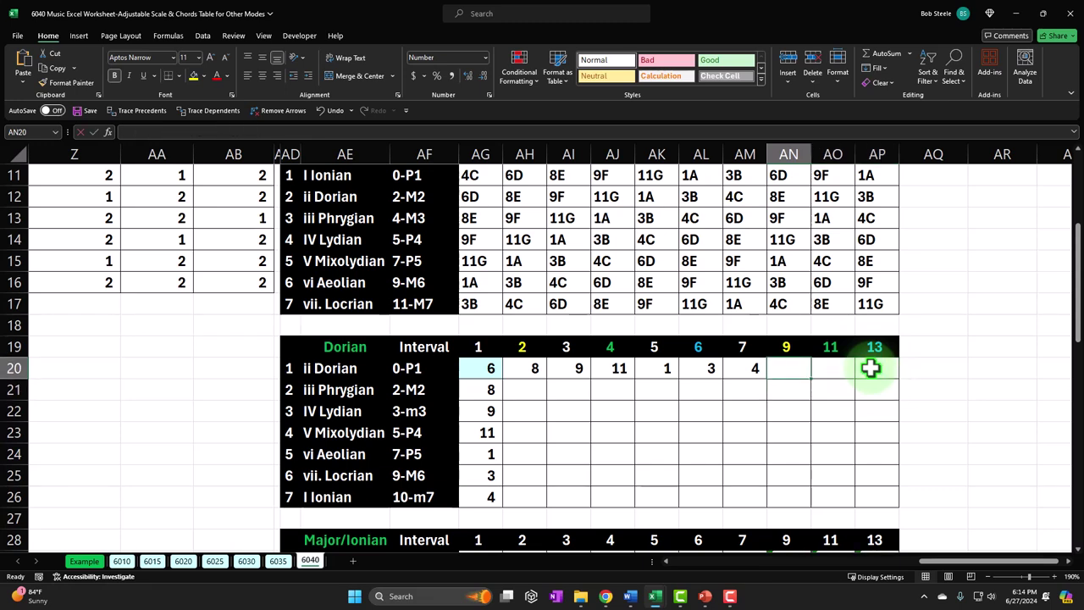
{"action": "type", "text": "+"}
{"action": "key", "text": "Left"}
{"action": "key", "text": "Left"}
{"action": "key", "text": "Left"}
{"action": "key", "text": "Left"}
{"action": "key", "text": "Left"}
{"action": "key", "text": "Left"}
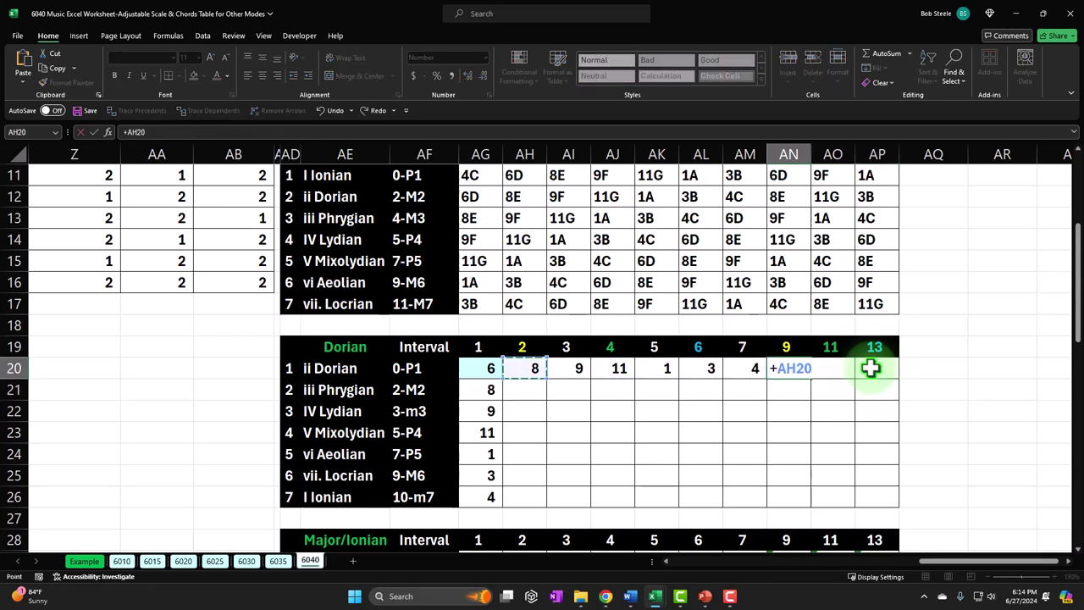
{"action": "key", "text": "Return"}
- Link AO20 under 11 to AJ20 and AP20 under 13 to AL20
{"action": "key", "text": "Up"}
{"action": "key", "text": "Right"}
{"action": "type", "text": "+"}
{"action": "key", "text": "Left"}
{"action": "key", "text": "Left"}
{"action": "key", "text": "Left"}
{"action": "key", "text": "Left"}
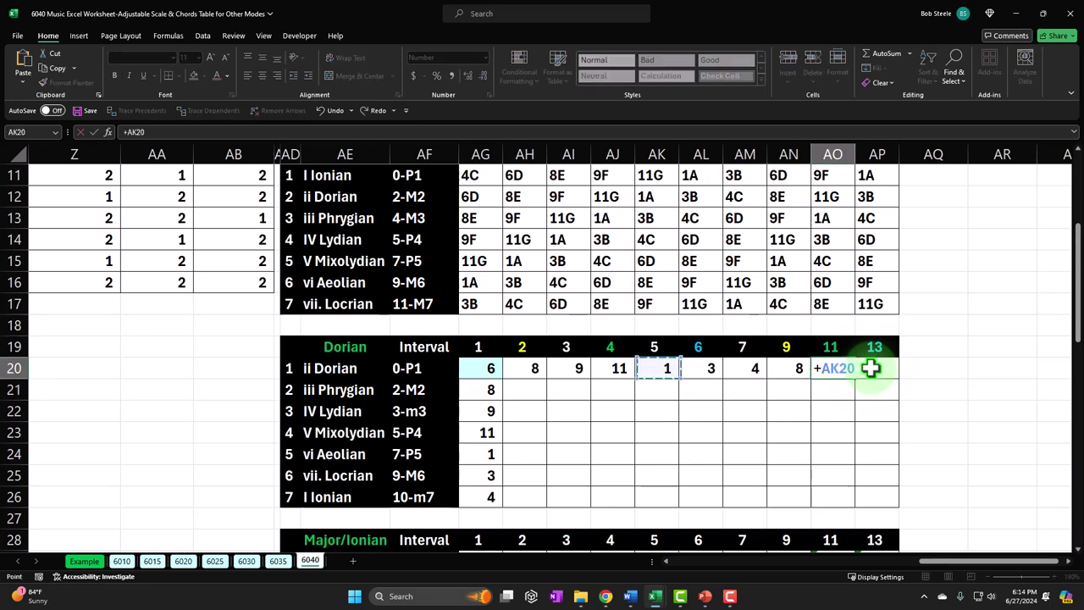
{"action": "key", "text": "Return"}
{"action": "key", "text": "Right"}
{"action": "key", "text": "Up"}
{"action": "type", "text": "+"}
{"action": "key", "text": "Left"}
{"action": "key", "text": "Left"}
{"action": "key", "text": "Left"}
{"action": "key", "text": "Left"}
{"action": "key", "text": "Return"}
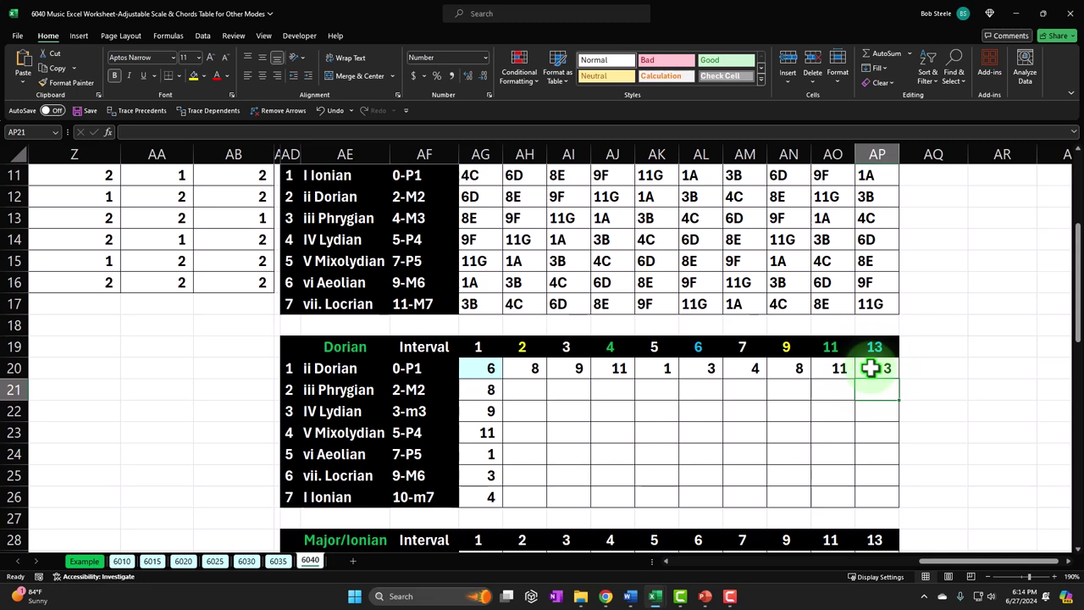
- Check the XLOOKUP note formulas across AG29:AP29 and the linked headings in AN28:AP28
{"action": "scroll", "coordinate": [479, 387], "scroll_direction": "down", "scroll_amount": 3}
{"action": "left_click", "coordinate": [467, 367]}
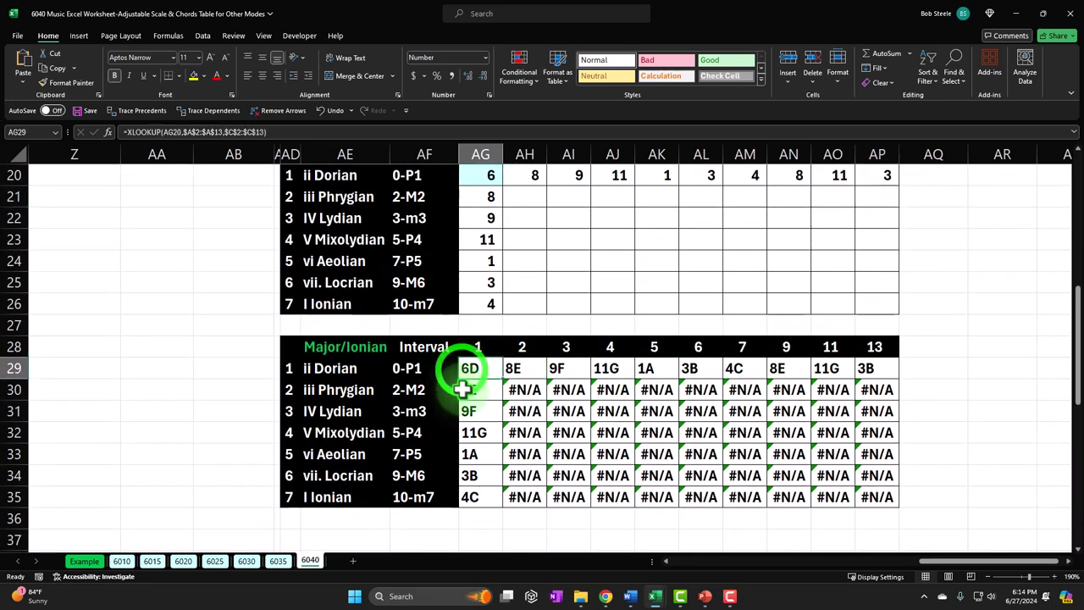
{"action": "key", "text": "Right"}
{"action": "key", "text": "Right"}
{"action": "key", "text": "Right"}
{"action": "key", "text": "Right"}
{"action": "key", "text": "Right"}
{"action": "key", "text": "Right"}
{"action": "key", "text": "Right"}
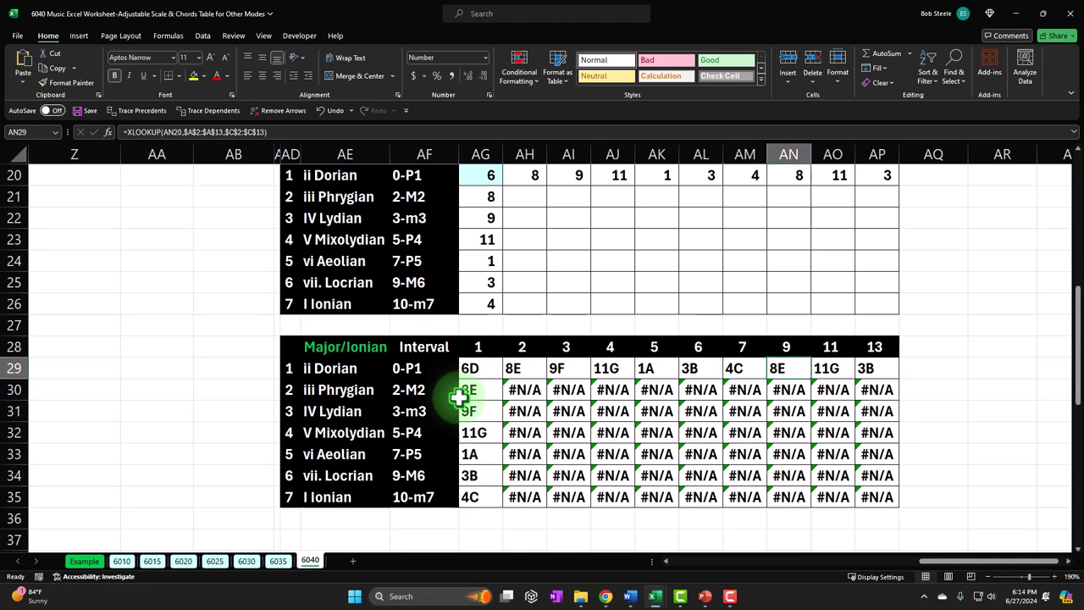
{"action": "key", "text": "Right"}
{"action": "key", "text": "Right"}
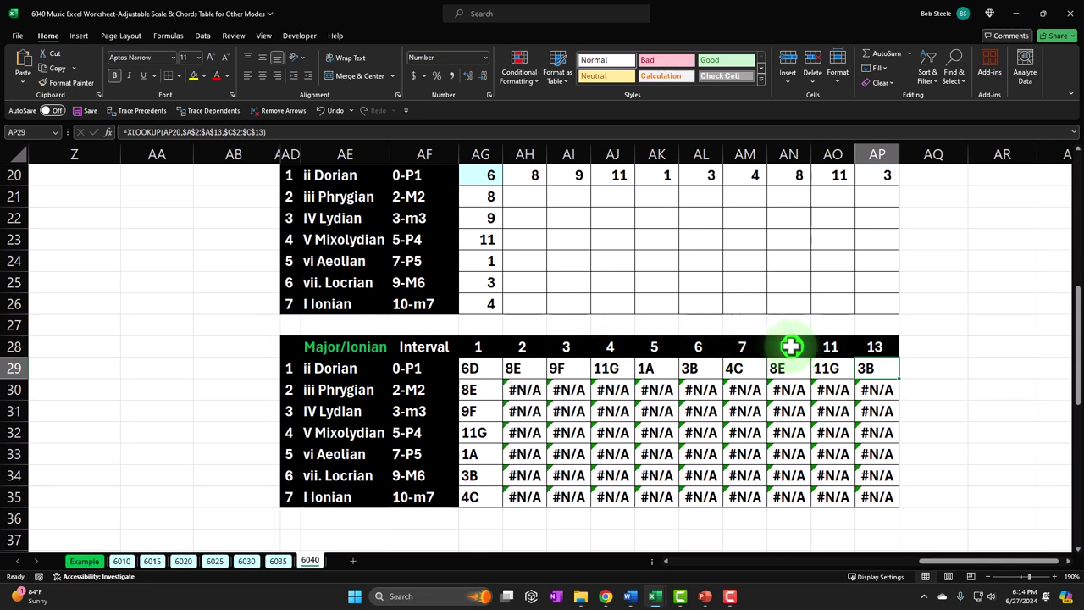
{"action": "left_click_drag", "start_coordinate": [790, 345], "coordinate": [875, 347]}
{"action": "scroll", "coordinate": [866, 394], "scroll_direction": "up", "scroll_amount": 1}
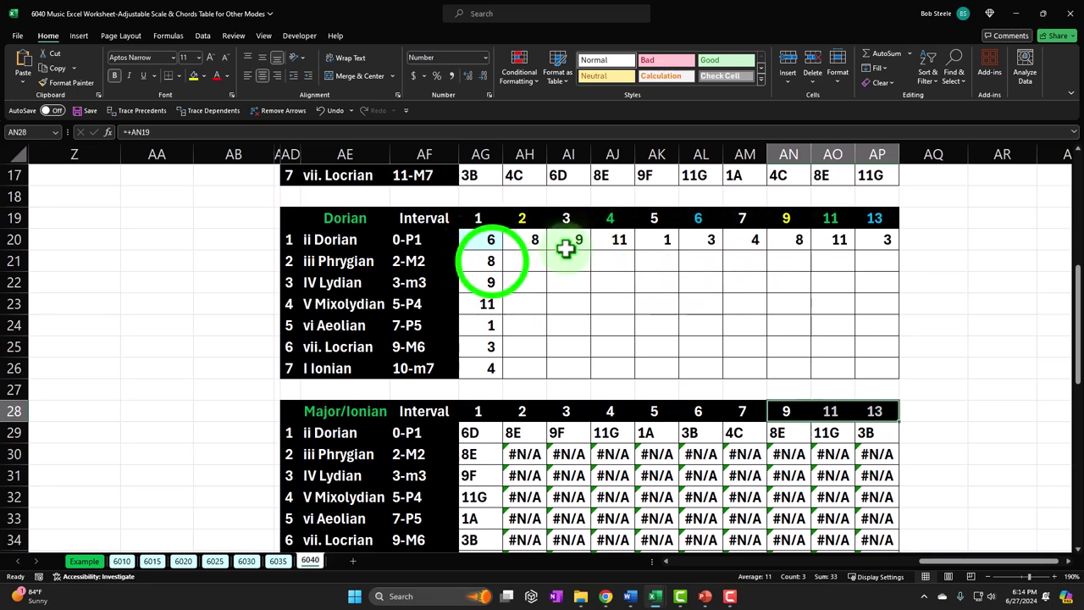
- Fill the AG21:AG26 formulas across through column AM and check the note formulas in the lower table
{"action": "left_click_drag", "start_coordinate": [491, 262], "coordinate": [753, 383]}
{"action": "scroll", "coordinate": [756, 391], "scroll_direction": "down", "scroll_amount": 1}
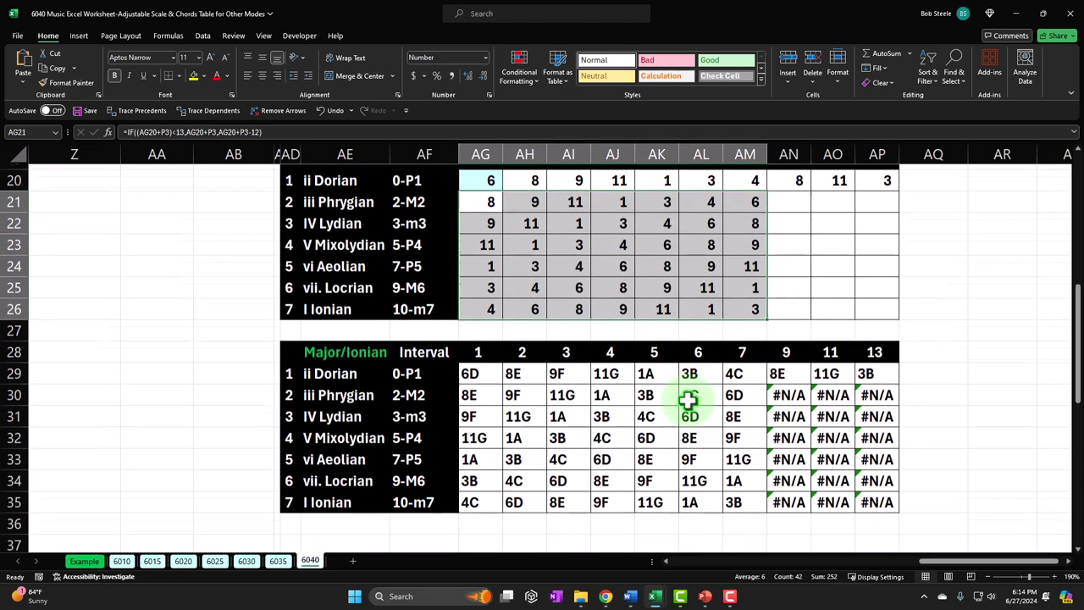
{"action": "left_click", "coordinate": [513, 368]}
{"action": "key", "text": "Down"}
{"action": "key", "text": "Down"}
{"action": "key", "text": "Down"}
{"action": "key", "text": "Down"}
{"action": "key", "text": "Down"}
{"action": "key", "text": "Down"}
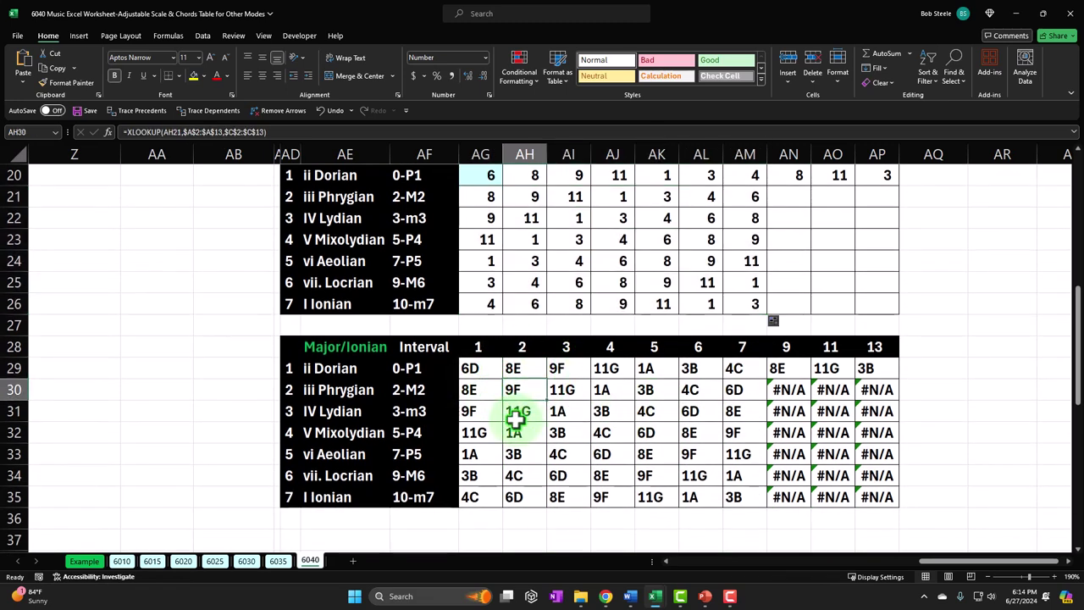
{"action": "key", "text": "Up"}
{"action": "key", "text": "Up"}
{"action": "key", "text": "Up"}
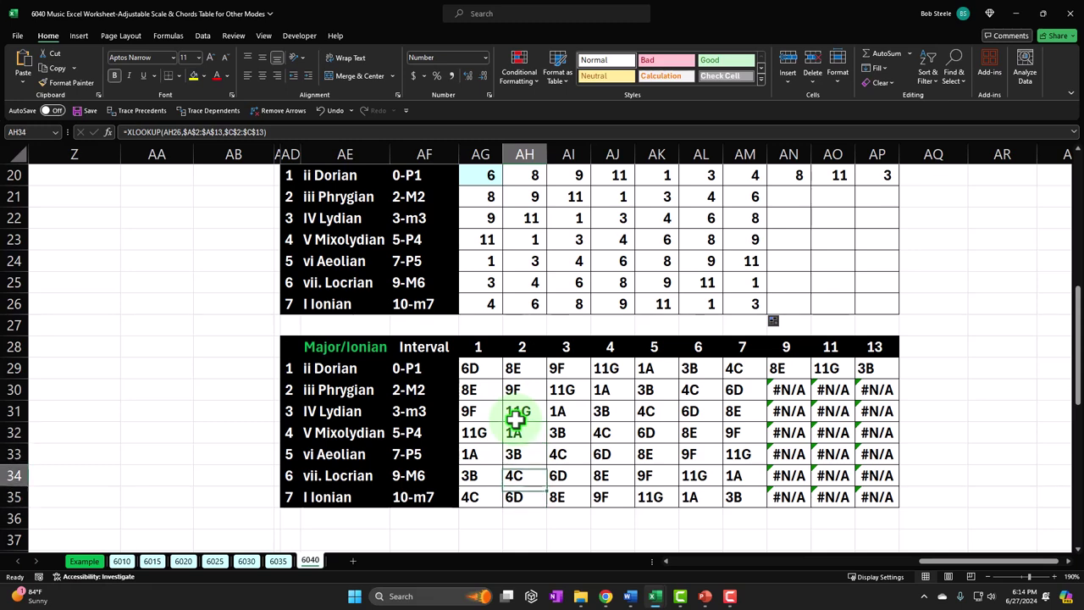
{"action": "key", "text": "Right"}
{"action": "key", "text": "Right"}
{"action": "key", "text": "Right"}
{"action": "key", "text": "Right"}
{"action": "key", "text": "Right"}
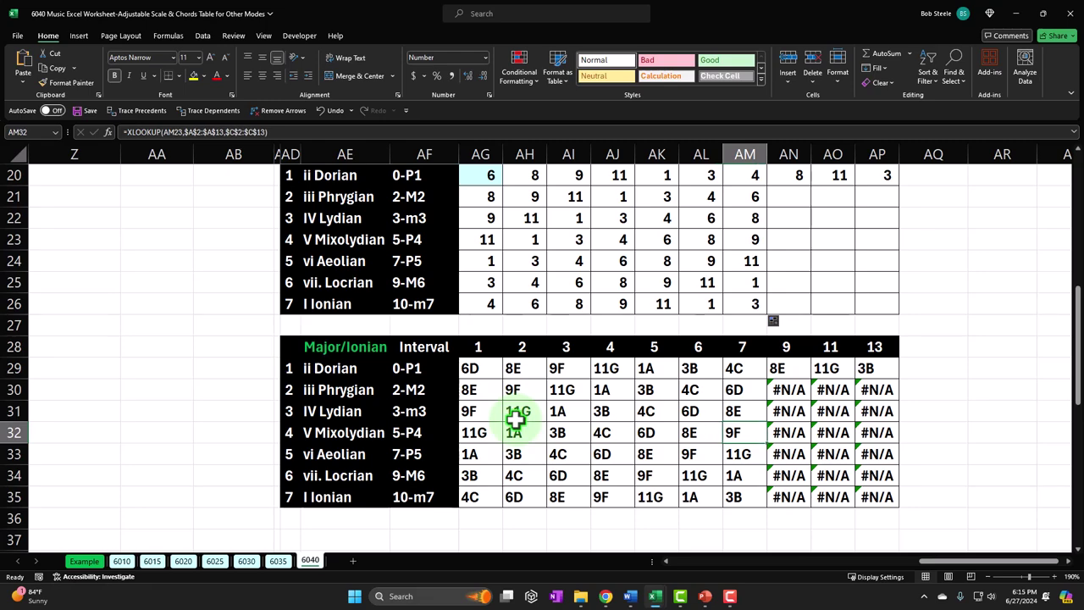
- Clear AH21:AM26 and refill it by copying the AH20:AM20 formulas down through row 26
{"action": "scroll", "coordinate": [557, 411], "scroll_direction": "up", "scroll_amount": 2}
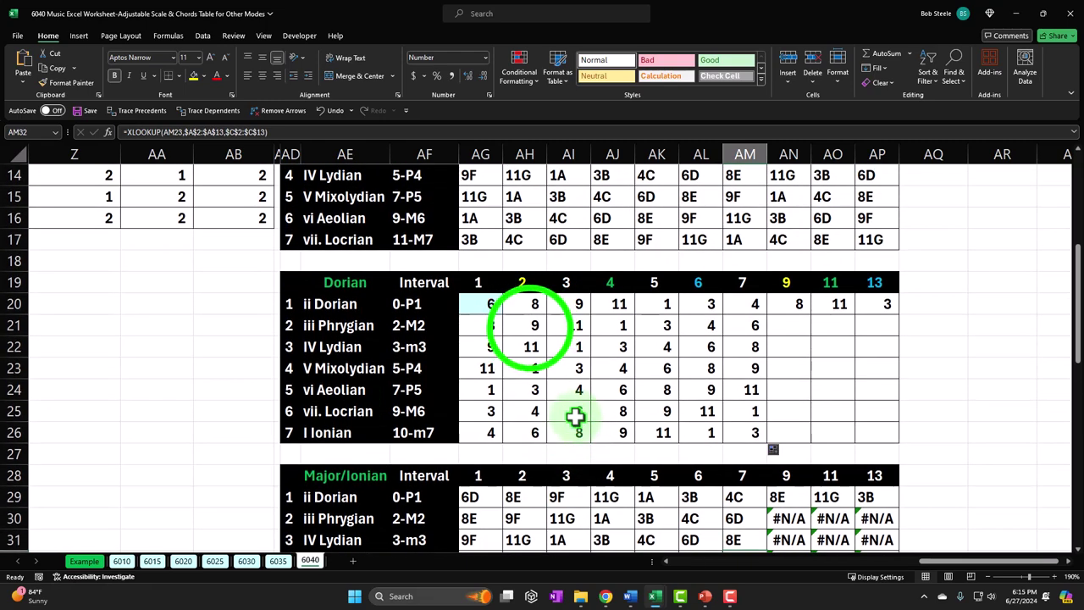
{"action": "left_click_drag", "start_coordinate": [531, 336], "coordinate": [760, 428]}
{"action": "key", "text": "Delete"}
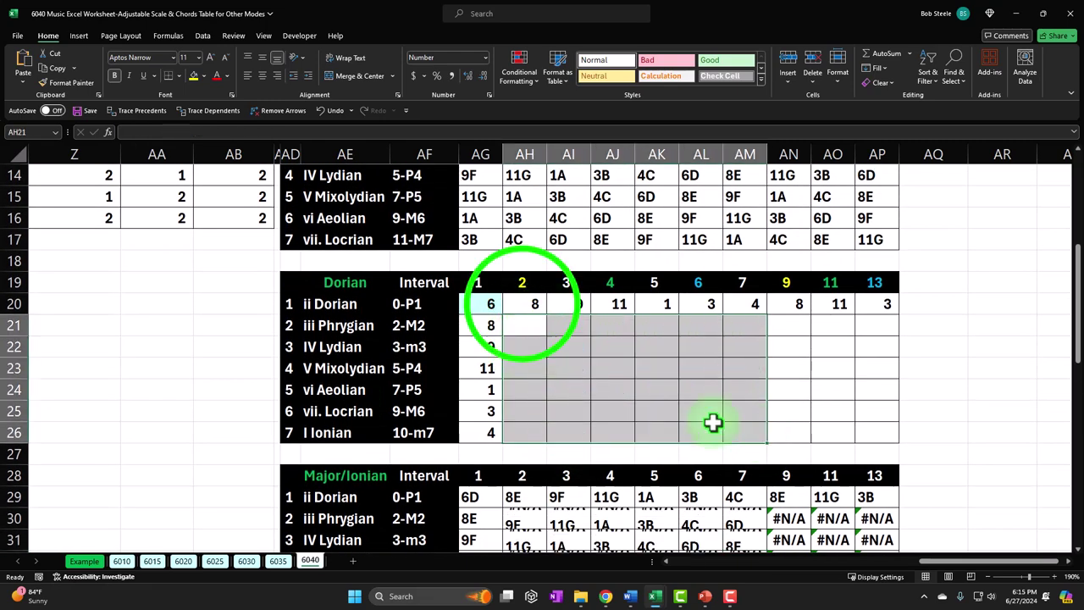
{"action": "left_click_drag", "start_coordinate": [522, 303], "coordinate": [771, 381]}
{"action": "left_click_drag", "start_coordinate": [767, 440], "coordinate": [764, 443]}
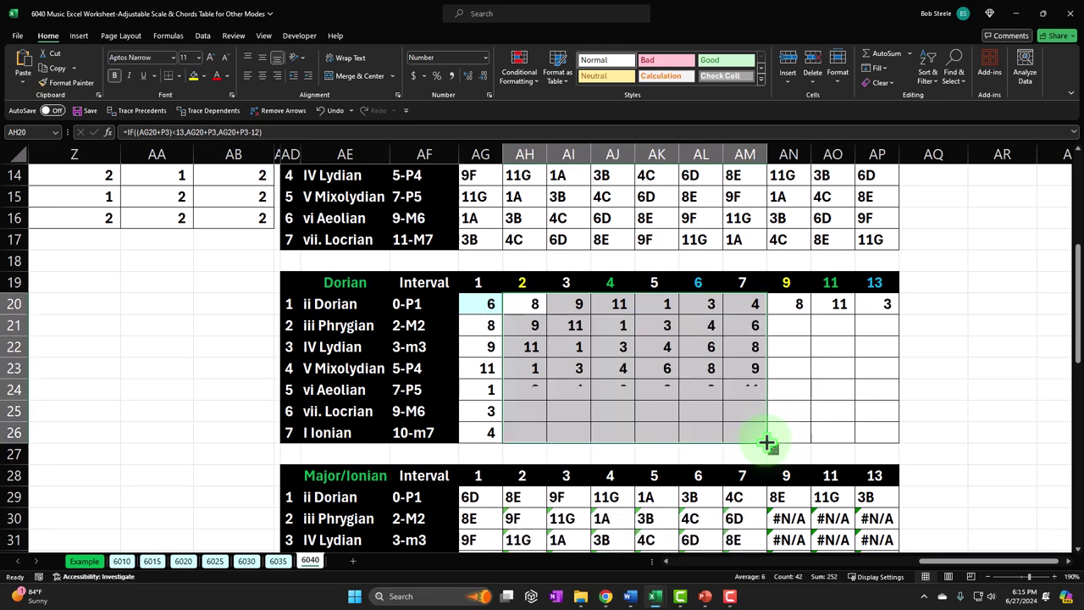
- Check the XLOOKUP note formulas in the lower table from AH30 down and across the row
{"action": "scroll", "coordinate": [701, 447], "scroll_direction": "down", "scroll_amount": 2}
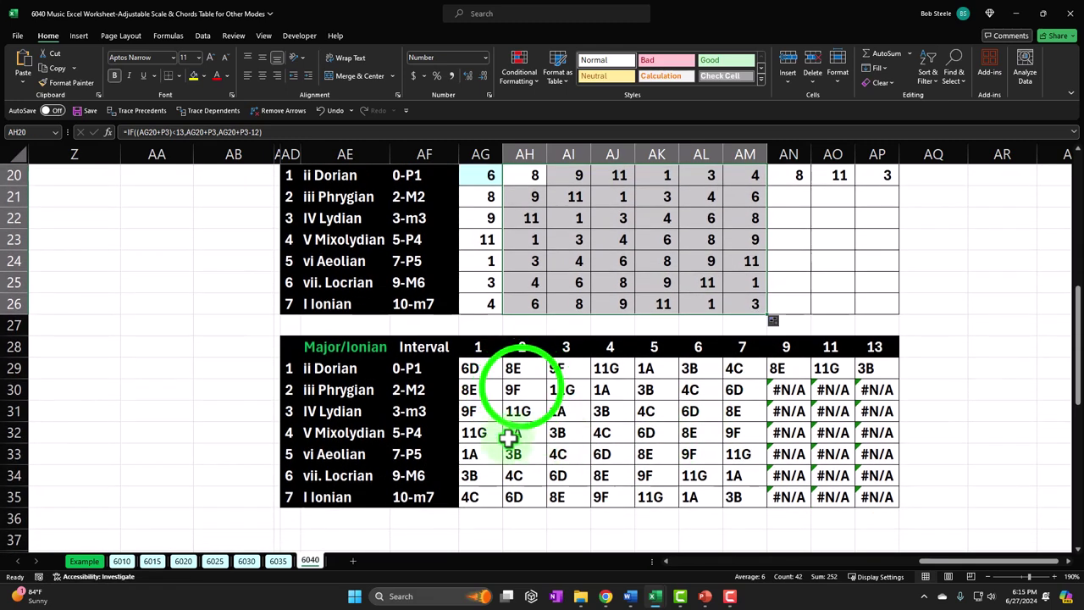
{"action": "left_click", "coordinate": [515, 390]}
{"action": "key", "text": "Down"}
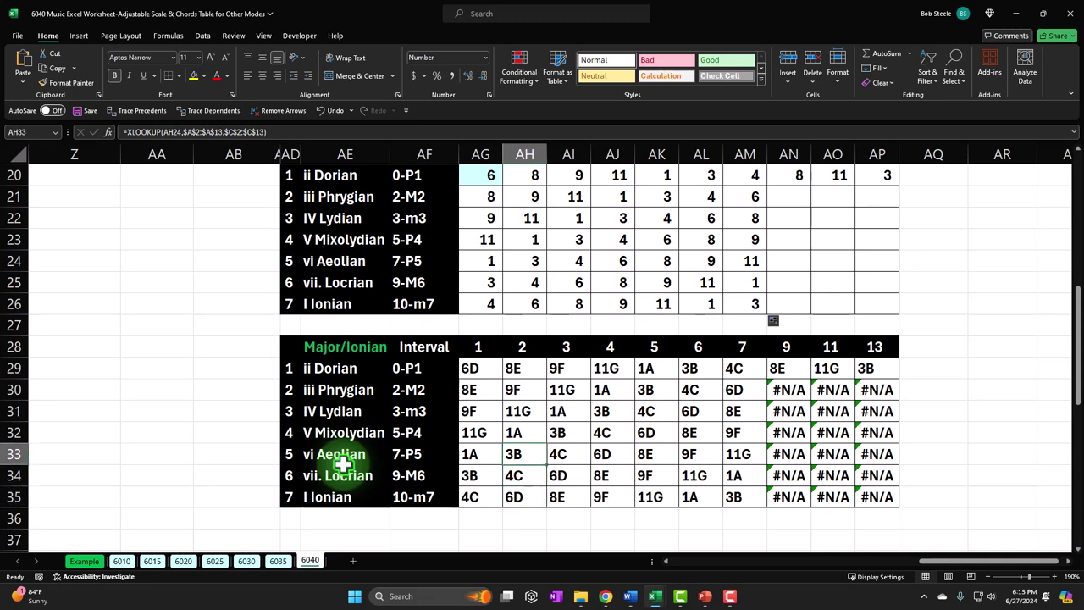
{"action": "key", "text": "Left"}
{"action": "key", "text": "Right"}
{"action": "key", "text": "Right"}
{"action": "key", "text": "Right"}
{"action": "key", "text": "Right"}
{"action": "key", "text": "Right"}
{"action": "key", "text": "Right"}
- Fill the extension link formulas in AN20:AP20, starting with =+AH20, down through row 26 of the Dorian table
{"action": "scroll", "coordinate": [343, 463], "scroll_direction": "up", "scroll_amount": 1}
{"action": "left_click", "coordinate": [796, 240]}
{"action": "type", "text": "=+AH20"}
{"action": "double_click", "coordinate": [799, 242]}
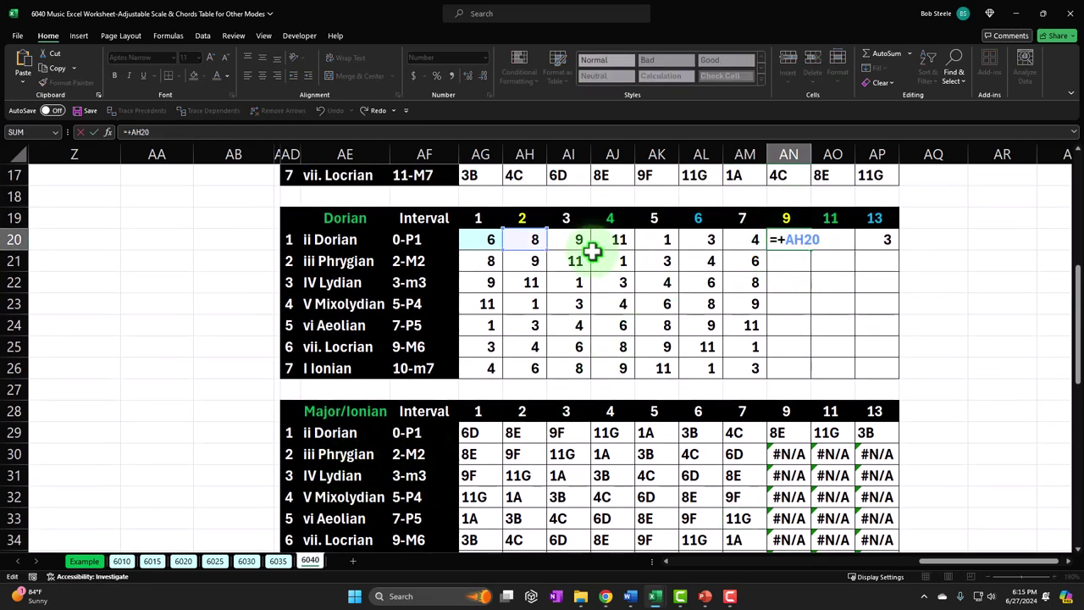
{"action": "key", "text": "Return"}
{"action": "left_click_drag", "start_coordinate": [787, 239], "coordinate": [899, 373]}
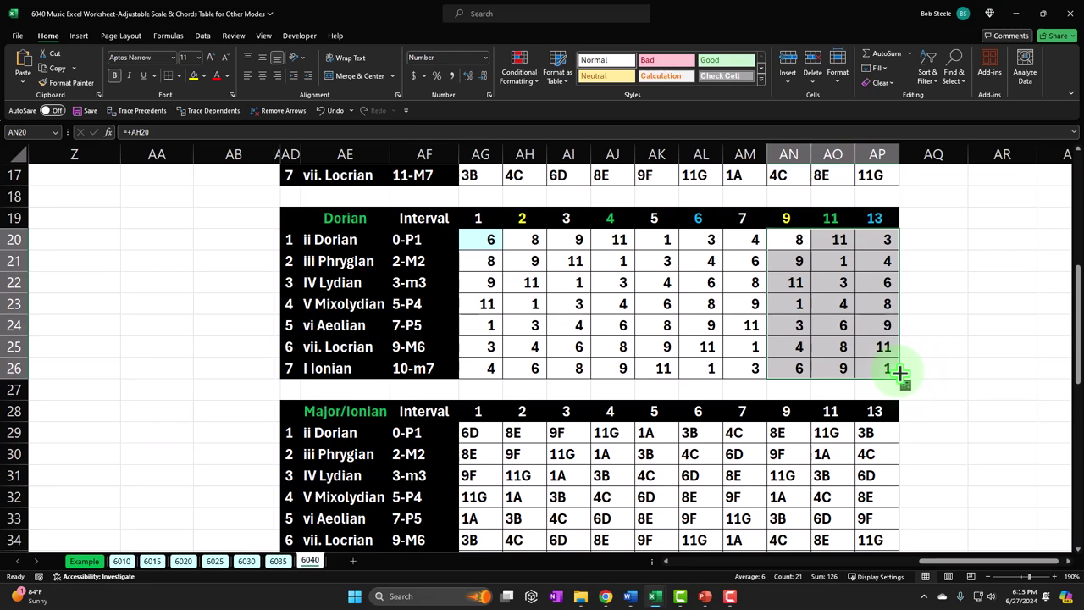
- Trace the IF formula in AJ23 back to its step value in R6 of the Musical Formulas Per Mode table
{"action": "double_click", "coordinate": [625, 301]}
{"action": "left_click_drag", "start_coordinate": [927, 573], "coordinate": [722, 545]}
{"action": "scroll", "coordinate": [460, 458], "scroll_direction": "up", "scroll_amount": 5}
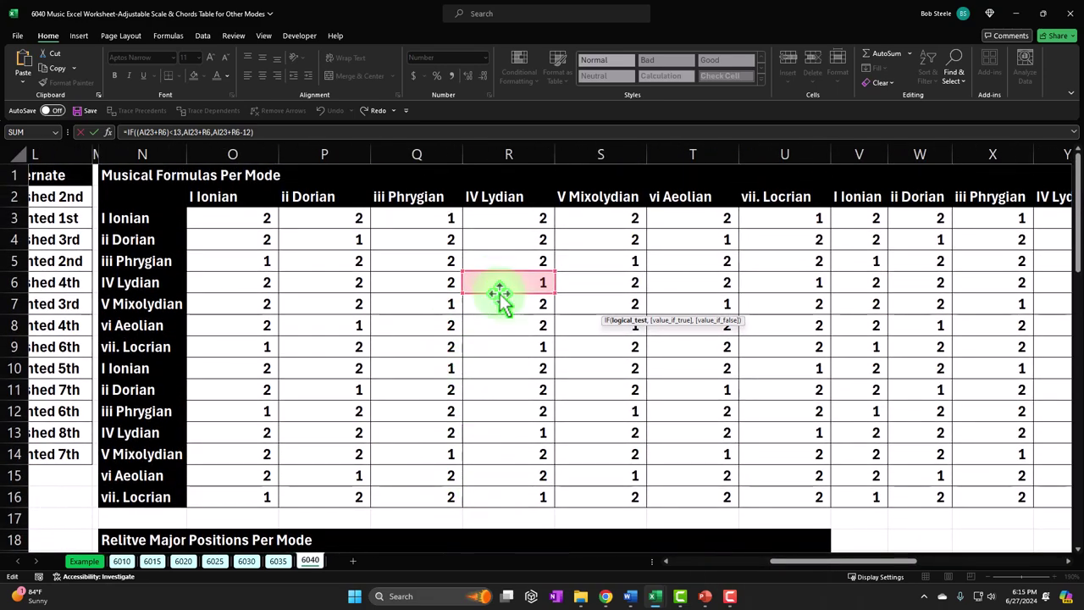
{"action": "key", "text": "Return"}
{"action": "key", "text": "Right"}
{"action": "key", "text": "Right"}
{"action": "key", "text": "Right"}
{"action": "key", "text": "Right"}
{"action": "key", "text": "Right"}
{"action": "key", "text": "Right"}
{"action": "key", "text": "Right"}
{"action": "key", "text": "Right"}
{"action": "key", "text": "Right"}
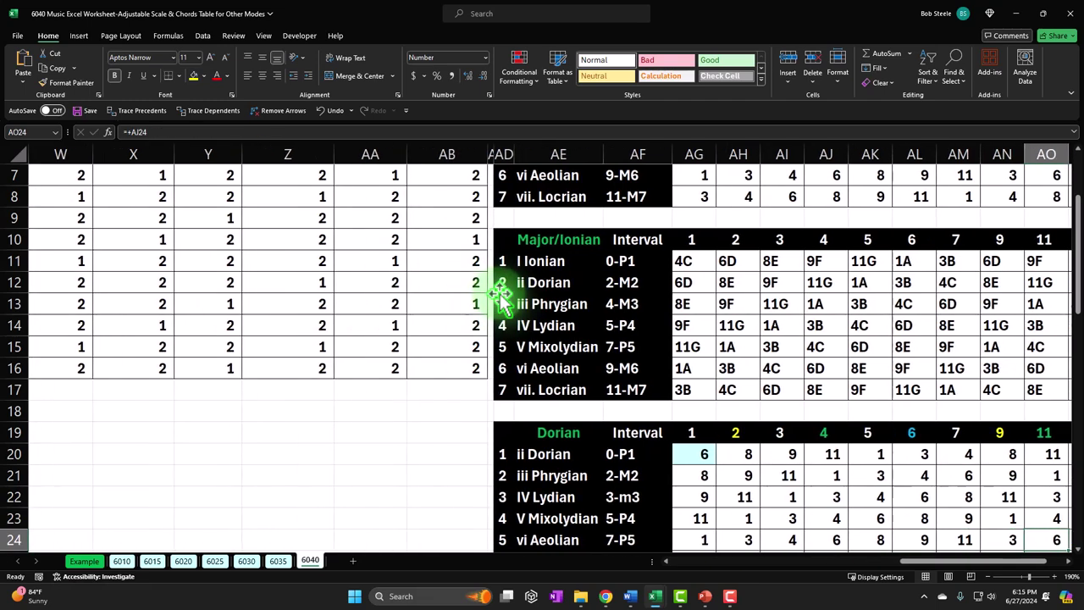
{"action": "scroll", "coordinate": [504, 309], "scroll_direction": "down", "scroll_amount": 4}
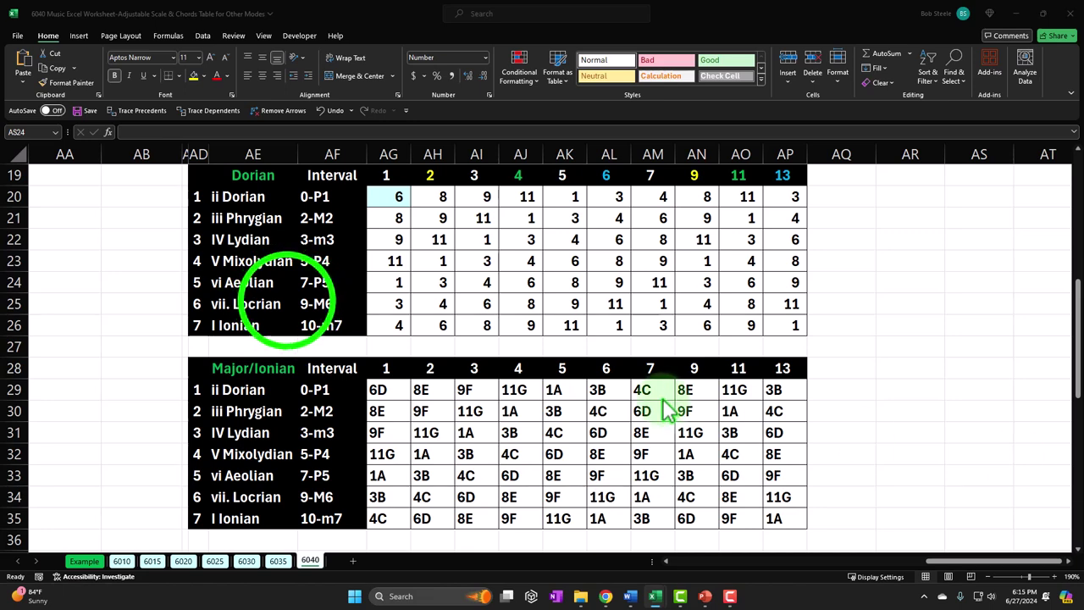
- Copy the Dorian number and note tables in rows 19 to 35 and paste them starting at AD37
{"action": "scroll", "coordinate": [230, 265], "scroll_direction": "up", "scroll_amount": 1}
{"action": "left_click_drag", "start_coordinate": [202, 239], "coordinate": [771, 481]}
{"action": "key", "text": "ctrl+c"}
{"action": "scroll", "coordinate": [418, 382], "scroll_direction": "down", "scroll_amount": 1}
{"action": "left_click", "coordinate": [201, 450]}
{"action": "key", "text": "ctrl+v"}
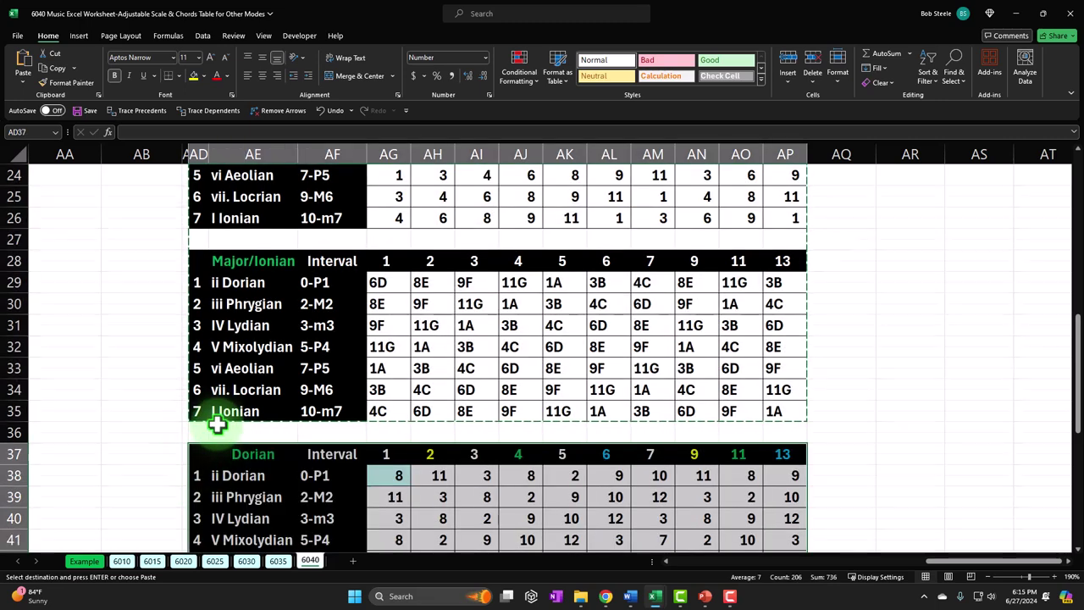
- Change the heading in AE37 of the copied table to Phrygian
{"action": "scroll", "coordinate": [228, 398], "scroll_direction": "down", "scroll_amount": 3}
{"action": "left_click", "coordinate": [254, 264]}
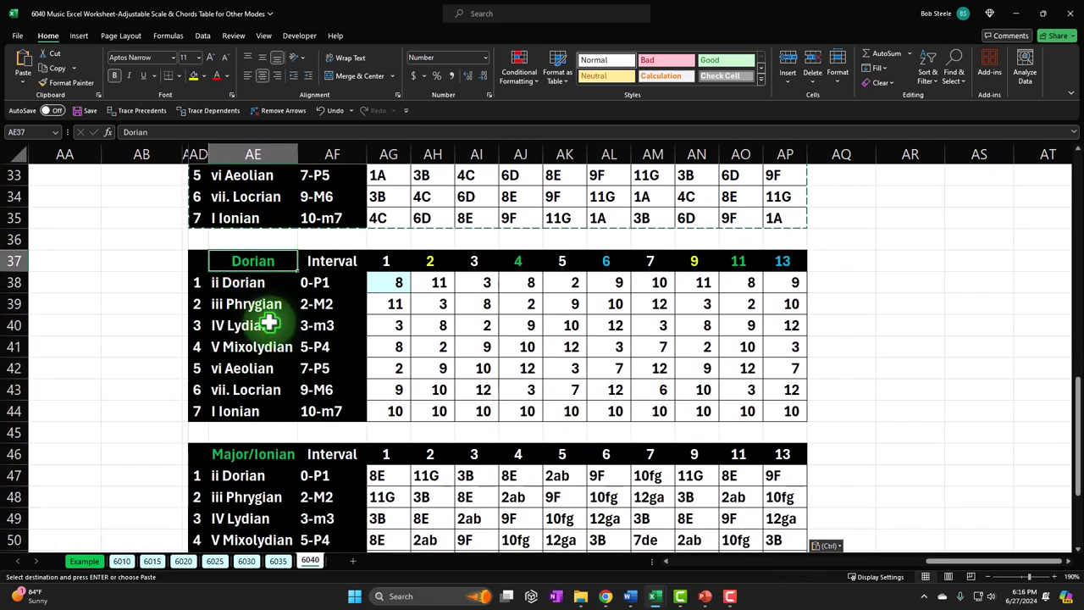
{"action": "type", "text": "Phryg"}
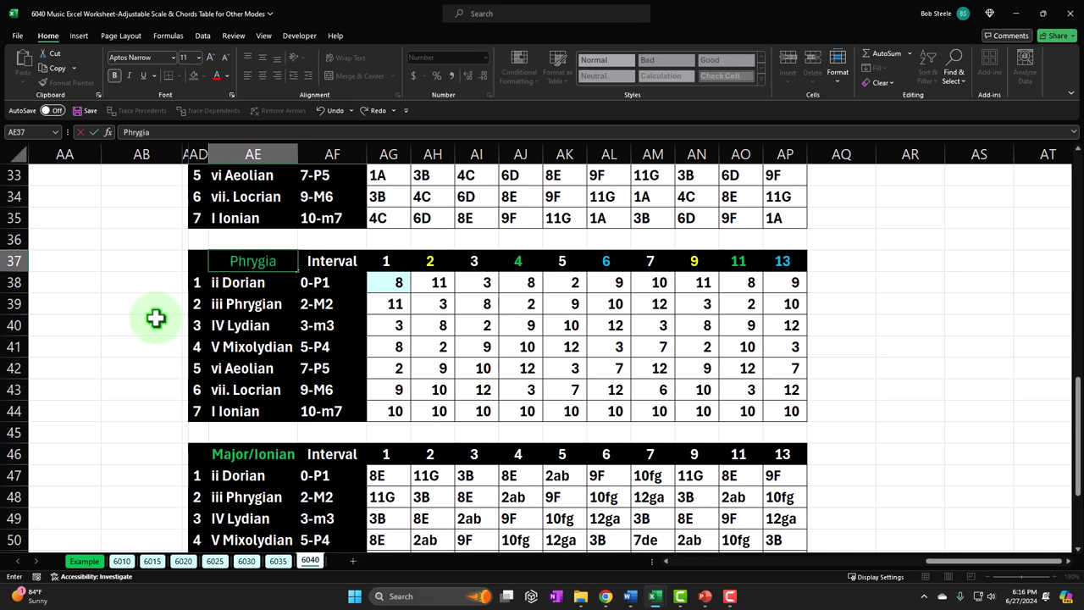
{"action": "key", "text": "Return"}
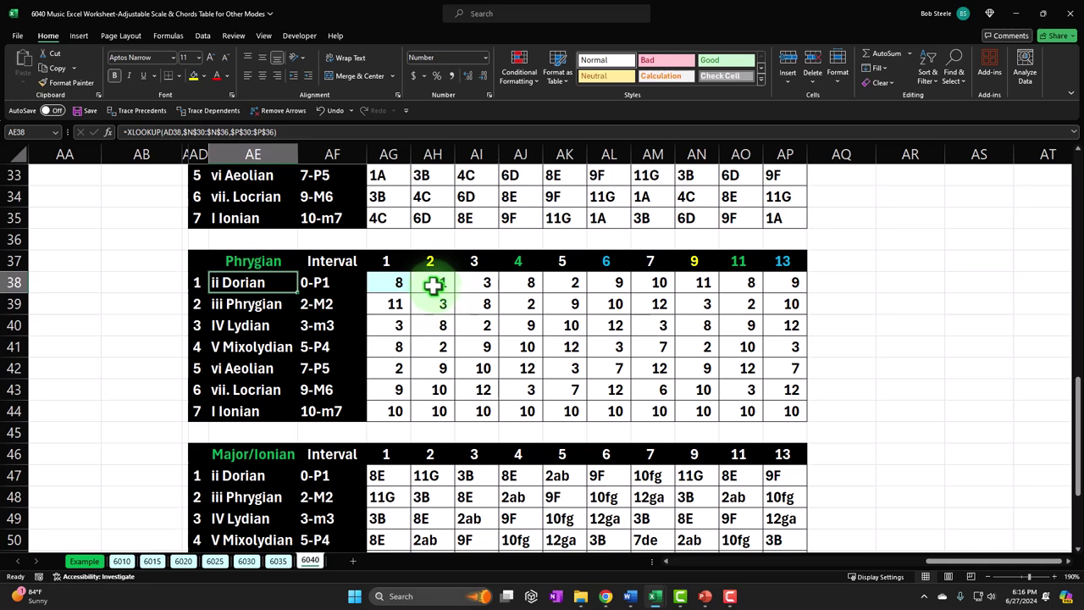
- Clear the scale numbers in AG38:AM44 of the Phrygian table, leaving the 9, 11 and 13 columns in place
{"action": "left_click_drag", "start_coordinate": [445, 283], "coordinate": [656, 411]}
{"action": "key", "text": "Delete"}
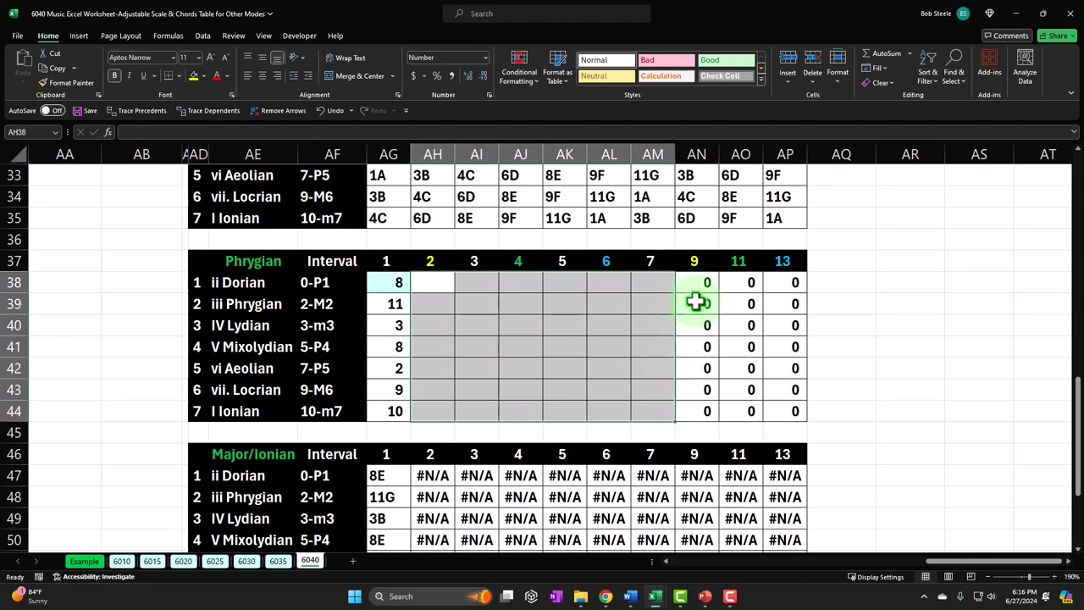
{"action": "left_click_drag", "start_coordinate": [398, 306], "coordinate": [399, 401]}
{"action": "key", "text": "Delete"}
{"action": "left_click", "coordinate": [387, 288]}
{"action": "key", "text": "Delete"}
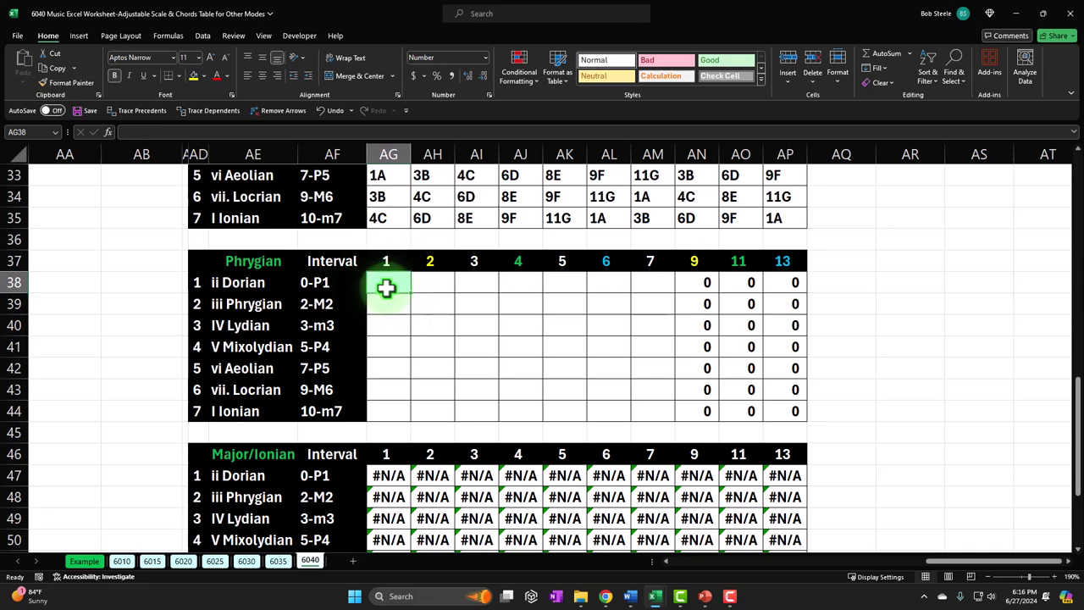
- Change the XLOOKUP return array in AE38 to the iii Phrygian mode-name column, $Q$30:$Q$36
{"action": "left_click", "coordinate": [253, 283]}
{"action": "double_click", "coordinate": [253, 282]}
{"action": "left_click_drag", "start_coordinate": [943, 560], "coordinate": [783, 571]}
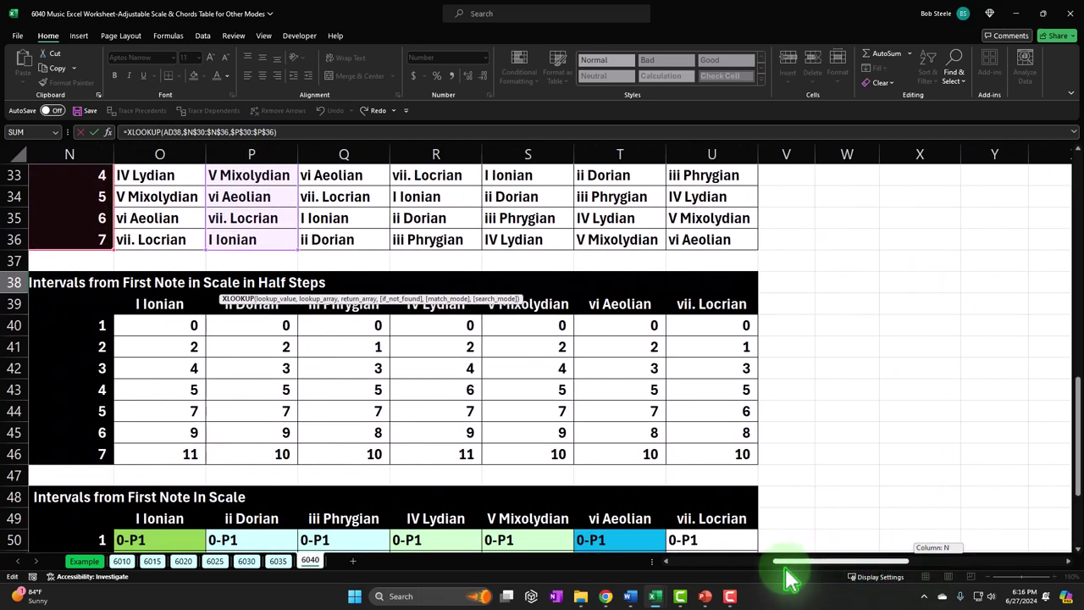
{"action": "scroll", "coordinate": [368, 437], "scroll_direction": "up", "scroll_amount": 3}
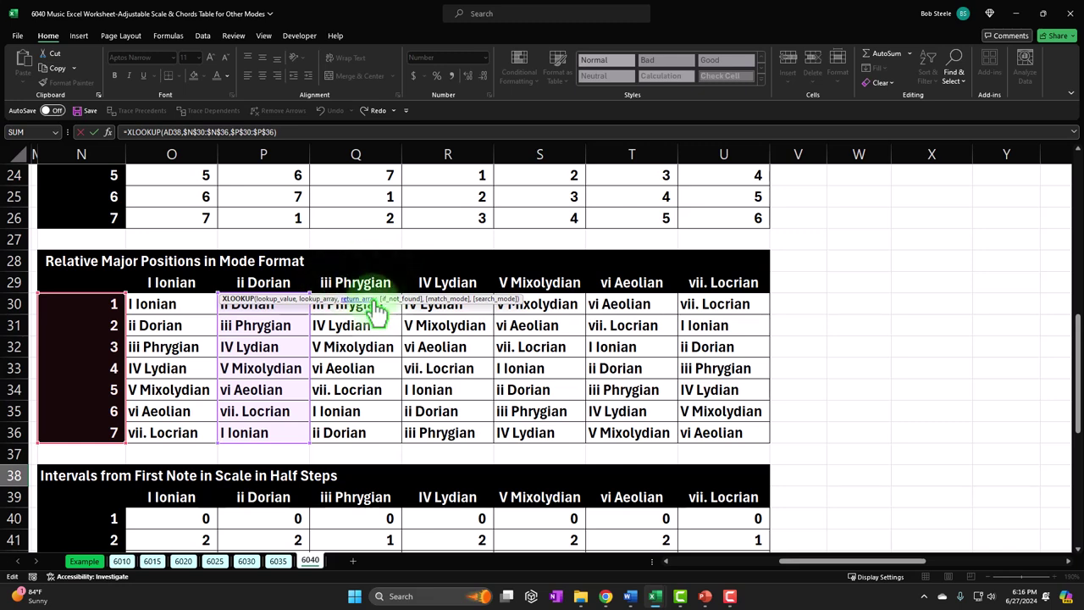
{"action": "left_click", "coordinate": [275, 132]}
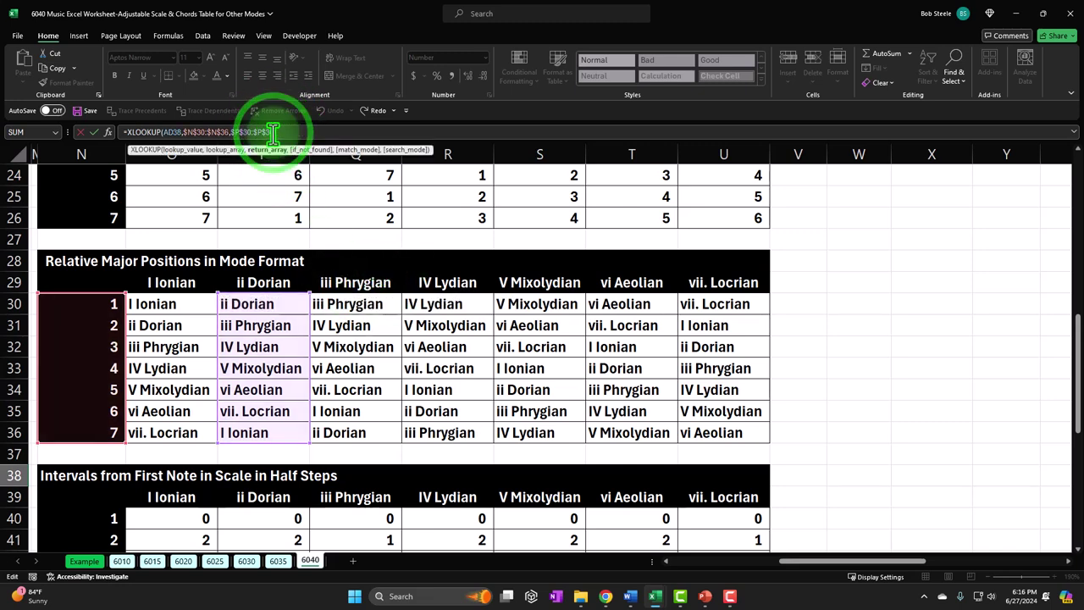
{"action": "key", "text": "BackSpace"}
{"action": "key", "text": "BackSpace"}
{"action": "key", "text": "BackSpace"}
{"action": "key", "text": "BackSpace"}
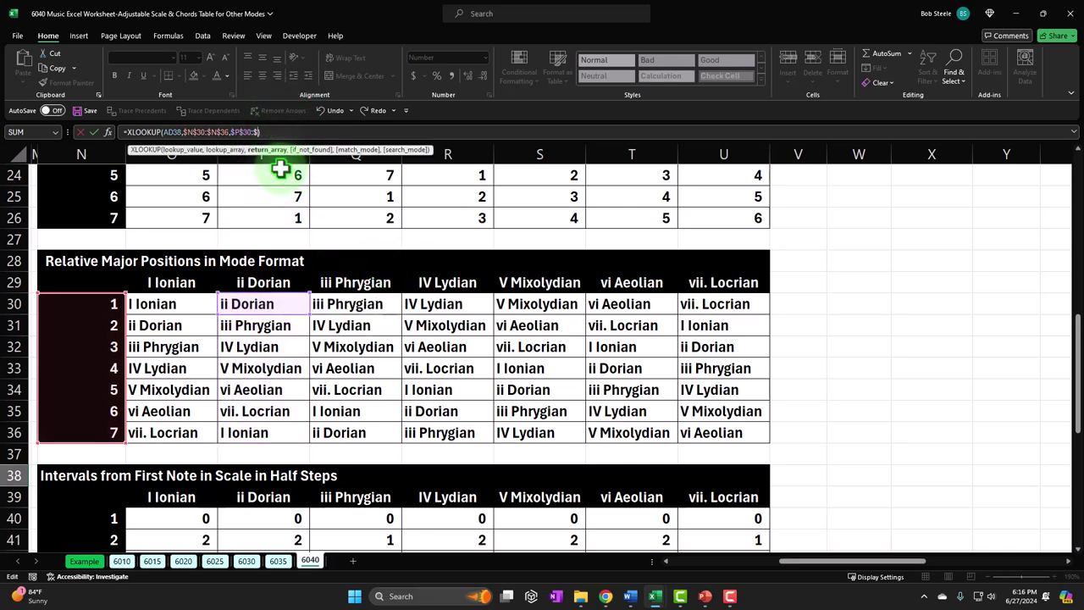
{"action": "left_click_drag", "start_coordinate": [356, 306], "coordinate": [360, 431]}
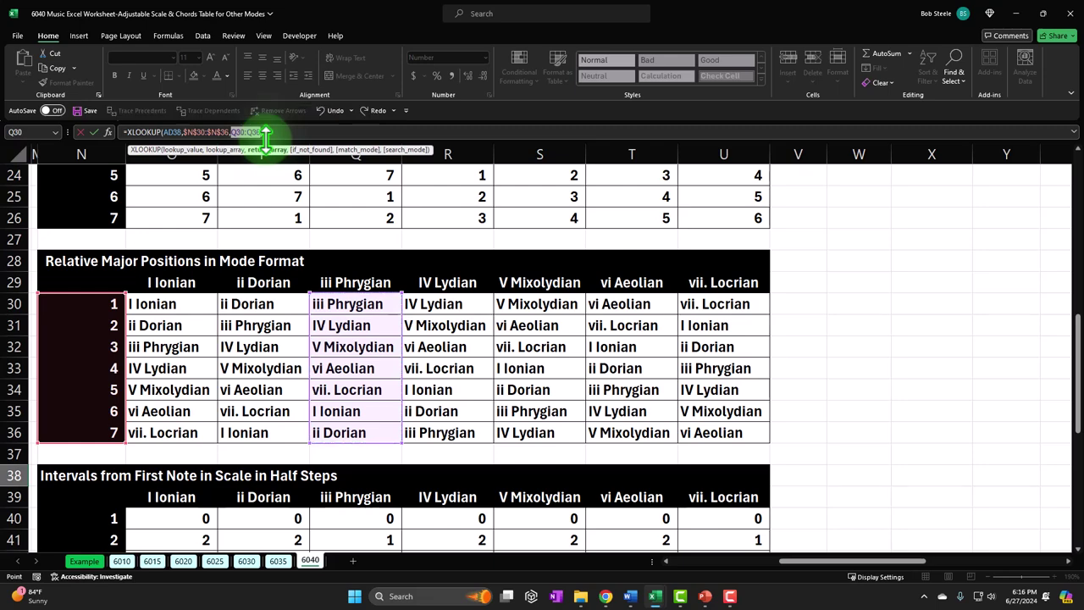
{"action": "key", "text": "F4"}
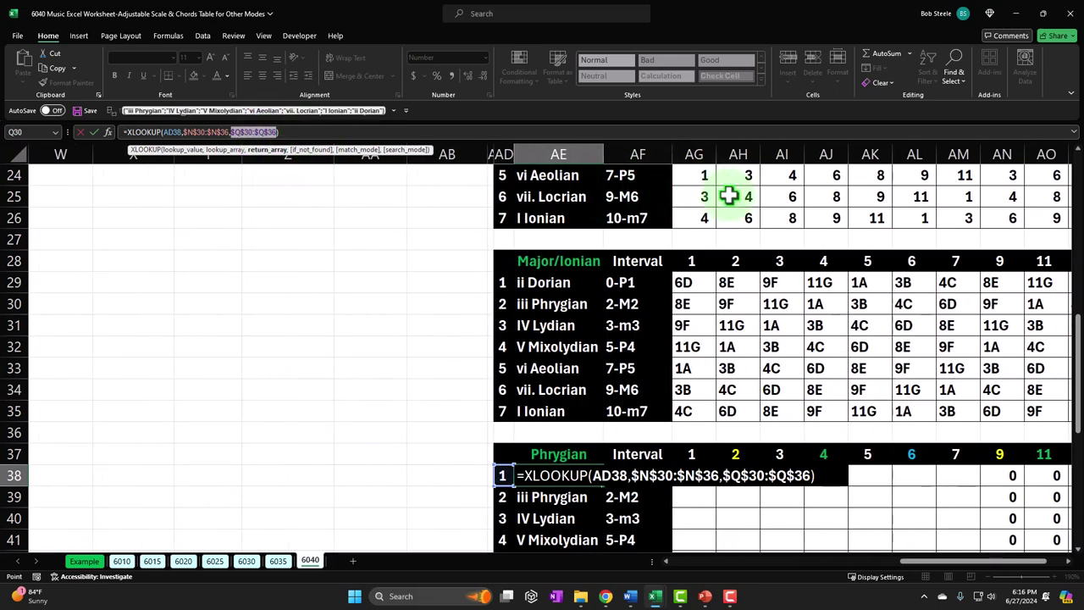
{"action": "key", "text": "Return"}
- Fill the AE38 mode-name formula down through AE44
{"action": "scroll", "coordinate": [729, 331], "scroll_direction": "down", "scroll_amount": 2}
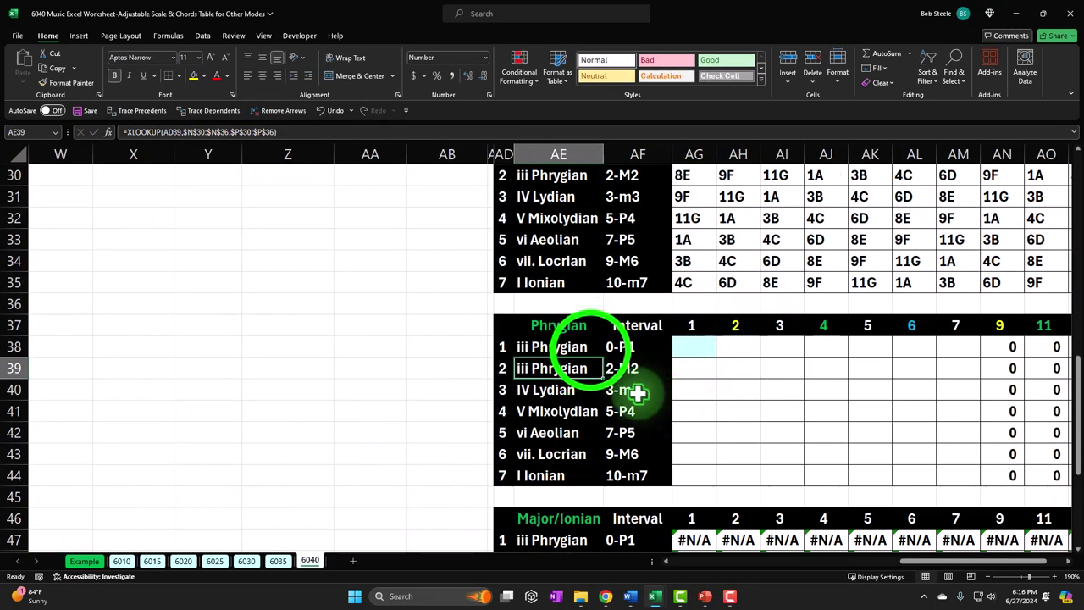
{"action": "left_click", "coordinate": [590, 349]}
{"action": "left_click_drag", "start_coordinate": [602, 356], "coordinate": [602, 474]}
- Review the mode order in the Phrygian table and compare it with the Major/Ionian and Dorian tables above
{"action": "left_click", "coordinate": [730, 389]}
{"action": "key", "text": "Right"}
{"action": "key", "text": "Right"}
{"action": "key", "text": "Right"}
{"action": "key", "text": "Right"}
{"action": "key", "text": "Right"}
{"action": "key", "text": "Right"}
{"action": "key", "text": "Right"}
{"action": "key", "text": "Right"}
{"action": "key", "text": "Right"}
{"action": "key", "text": "Right"}
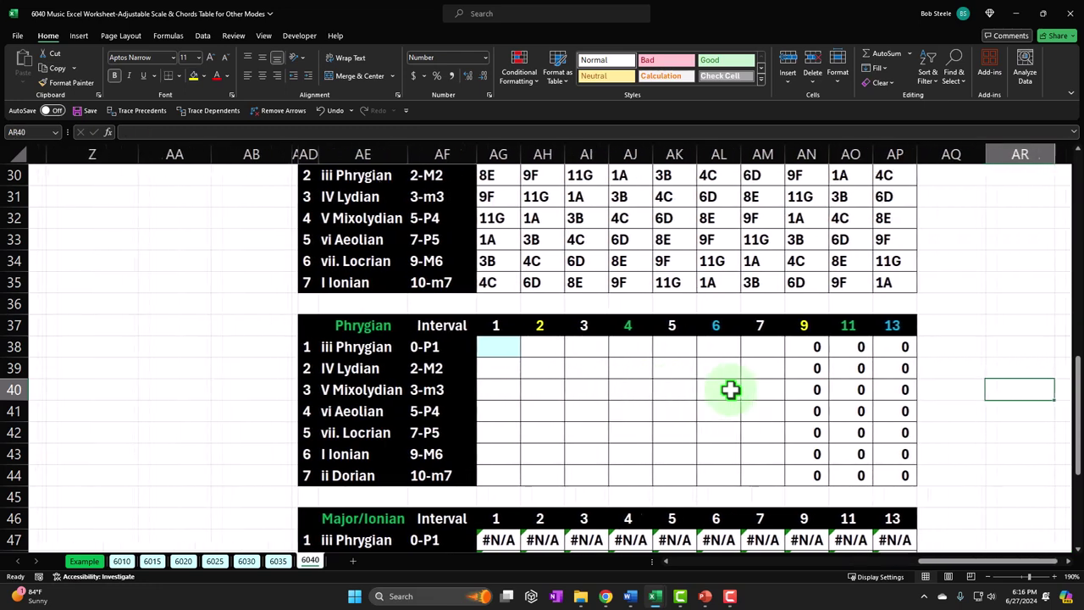
{"action": "left_click", "coordinate": [255, 350]}
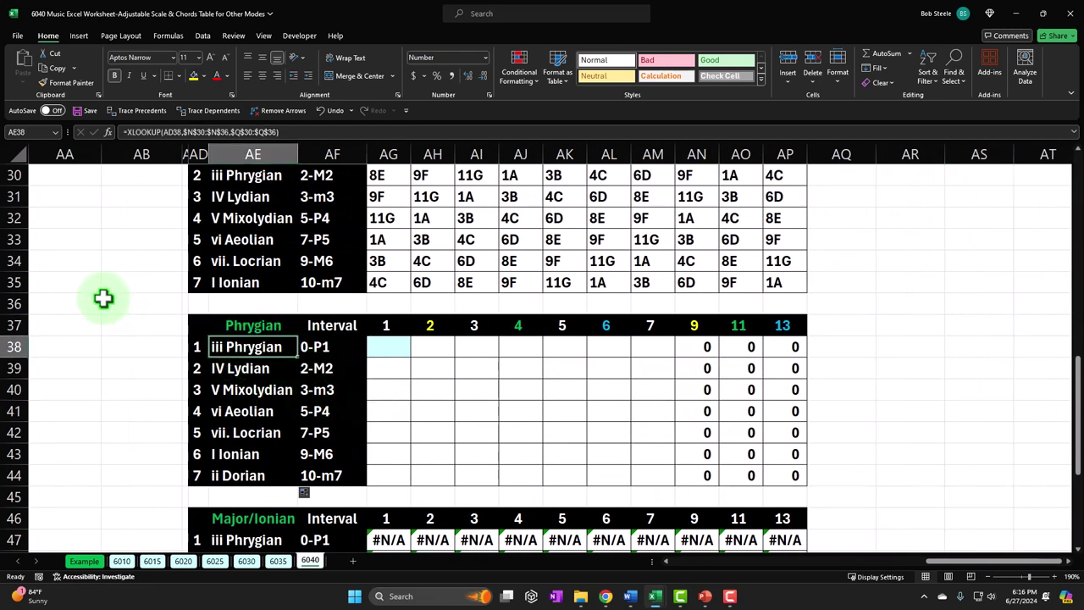
{"action": "left_click", "coordinate": [195, 348]}
{"action": "key", "text": "Right"}
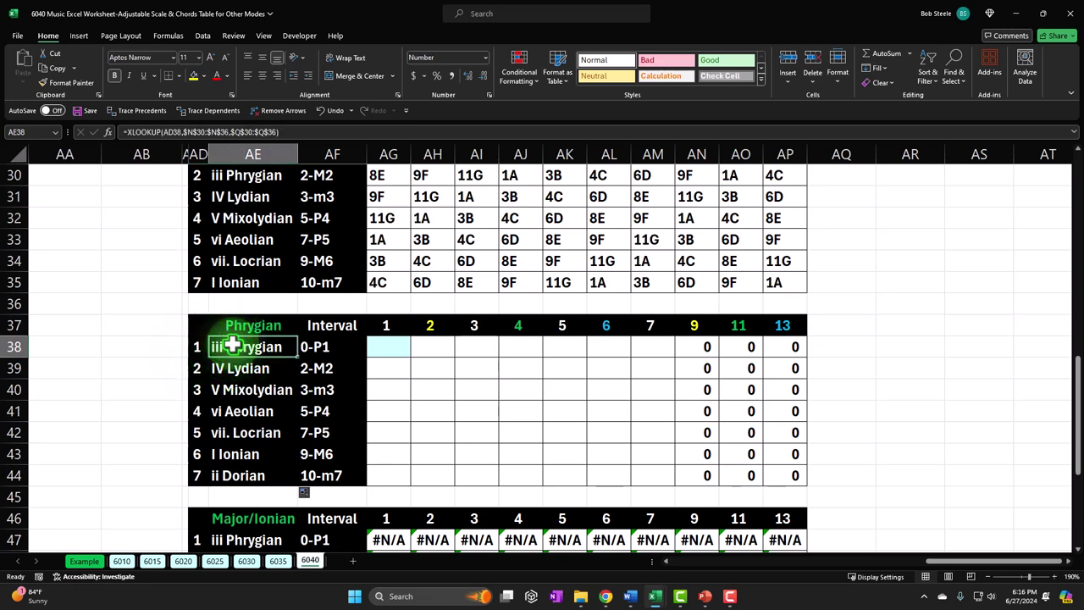
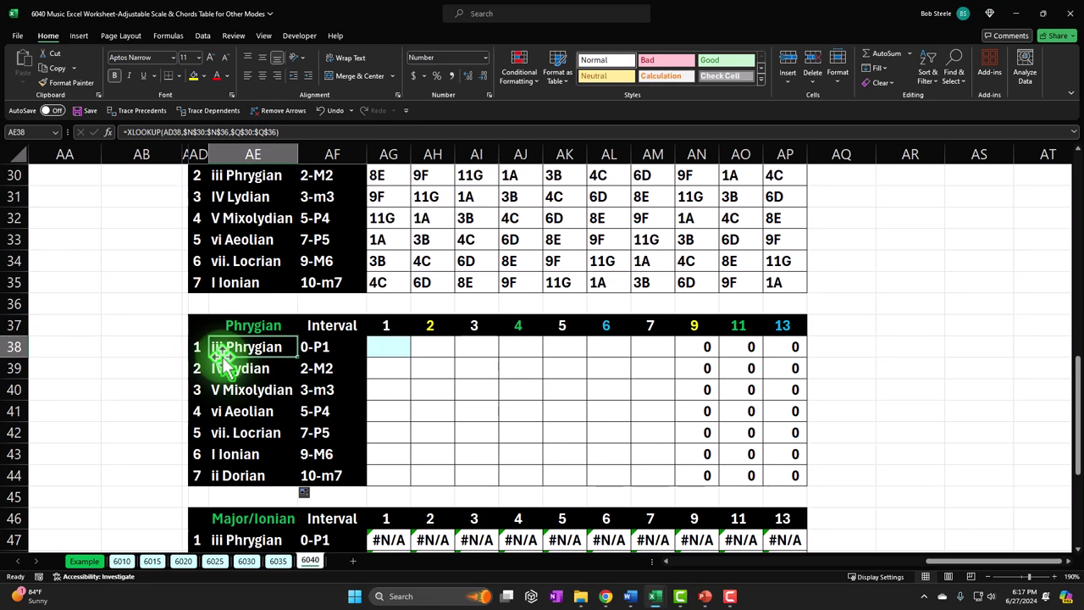
{"action": "scroll", "coordinate": [222, 356], "scroll_direction": "up", "scroll_amount": 4}
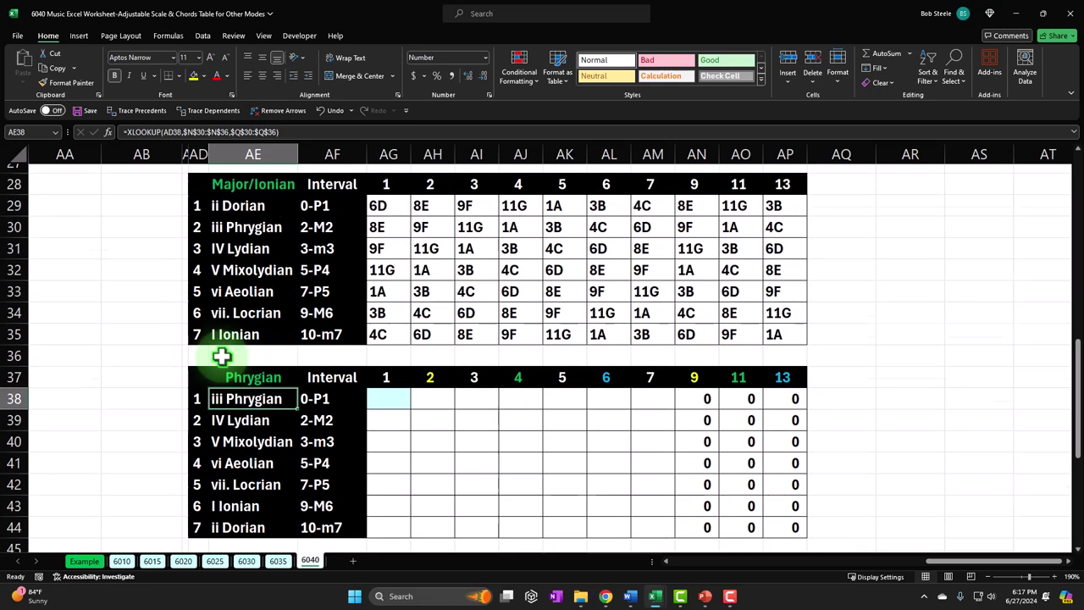
{"action": "scroll", "coordinate": [222, 356], "scroll_direction": "up", "scroll_amount": 3}
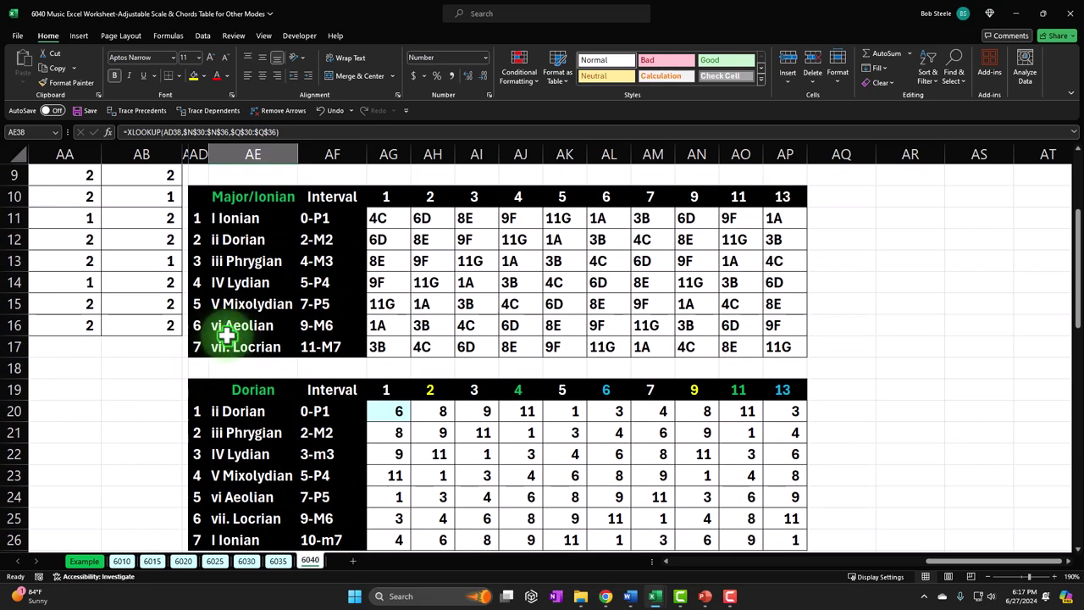
{"action": "scroll", "coordinate": [244, 262], "scroll_direction": "down", "scroll_amount": 8}
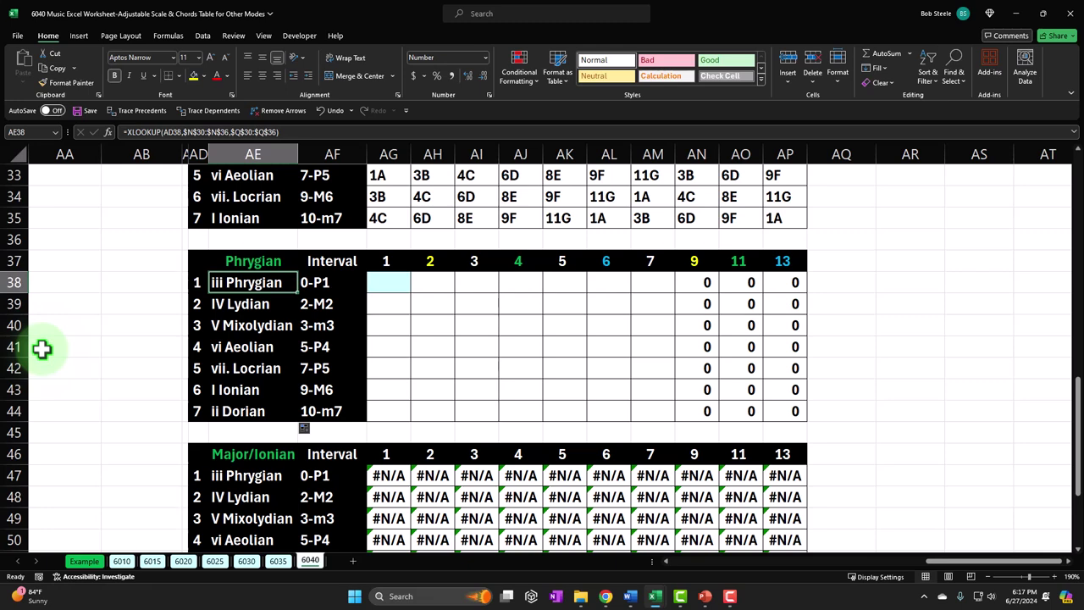
- Check the mode names and their XLOOKUP formulas from AE39 down through AE44
{"action": "key", "text": "Down"}
{"action": "key", "text": "Down"}
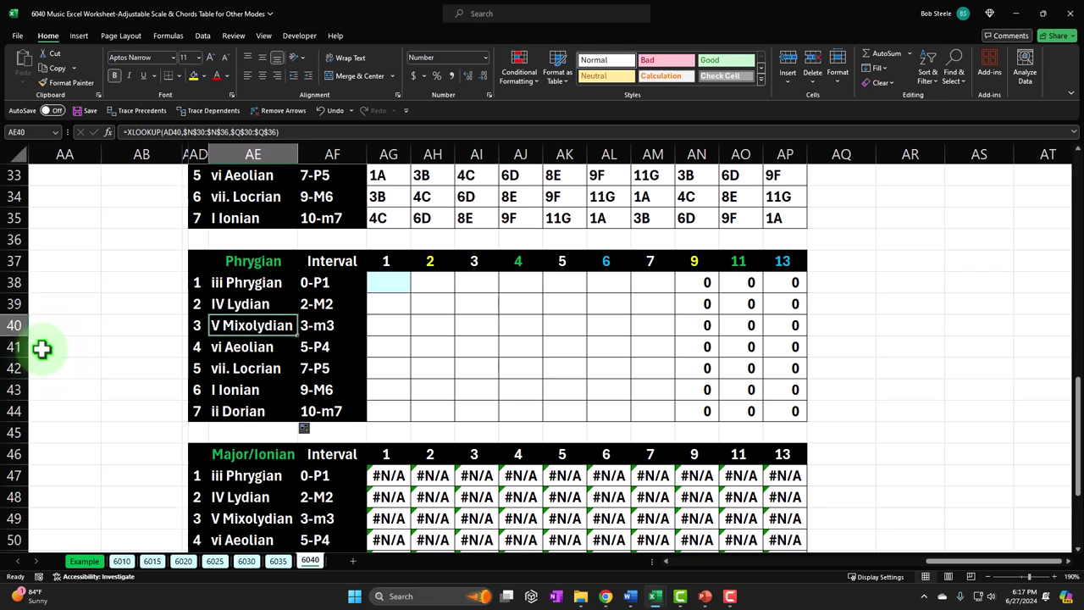
{"action": "key", "text": "Down"}
{"action": "key", "text": "Down"}
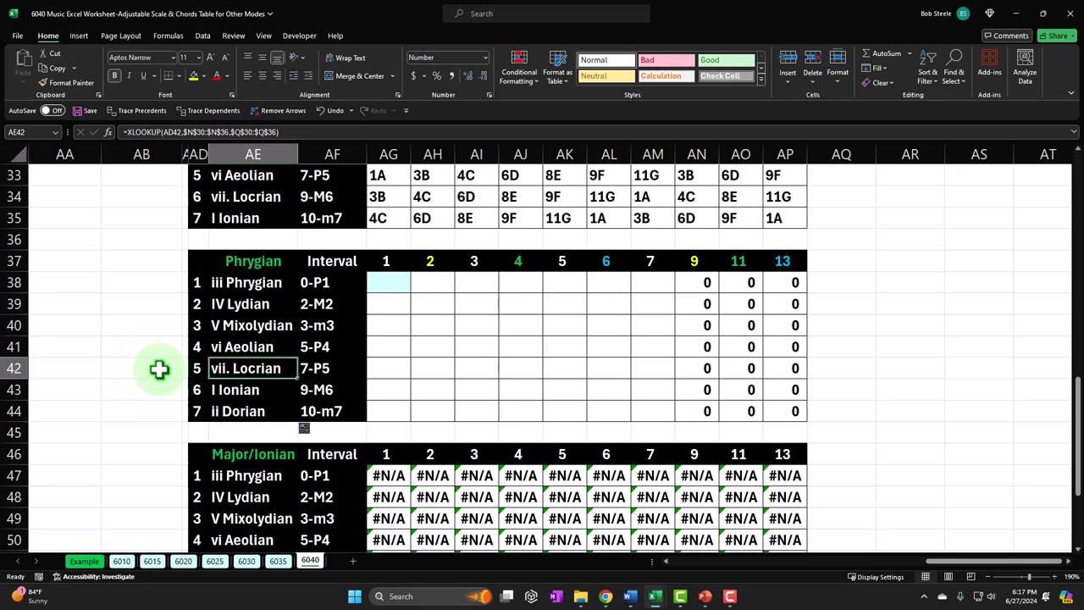
{"action": "key", "text": "Down"}
{"action": "key", "text": "Down"}
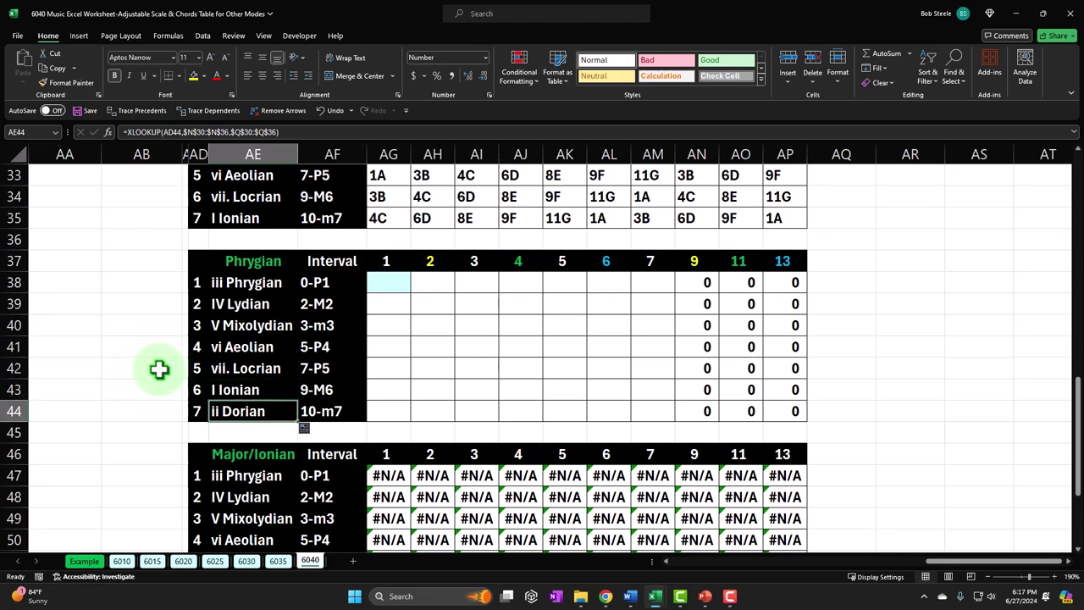
{"action": "key", "text": "Right"}
{"action": "key", "text": "Right"}
{"action": "key", "text": "Up"}
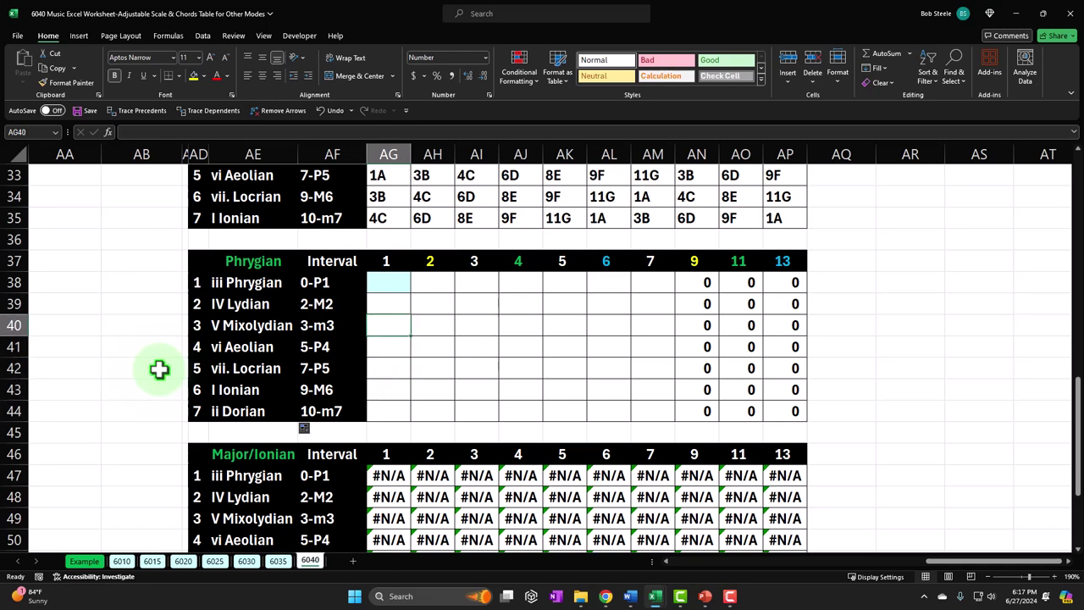
- Change the XLOOKUP return array in AF38 to the iii Phrygian intervals, $Q$50:$Q$56, and fill it down through AF44
{"action": "double_click", "coordinate": [329, 283]}
{"action": "left_click_drag", "start_coordinate": [965, 560], "coordinate": [828, 584]}
{"action": "scroll", "coordinate": [241, 372], "scroll_direction": "down", "scroll_amount": 3}
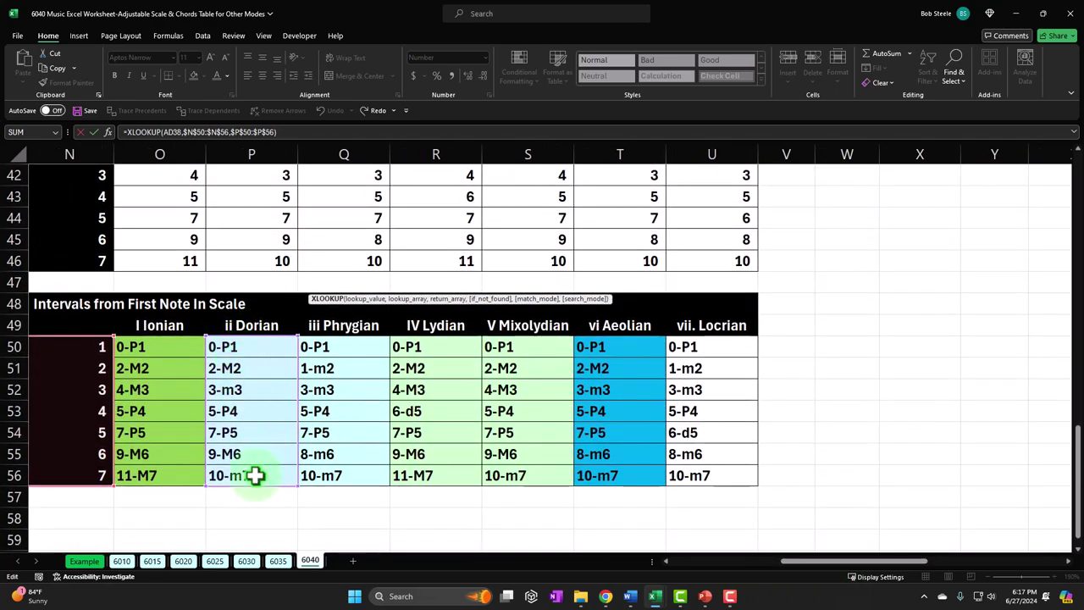
{"action": "left_click", "coordinate": [271, 132]}
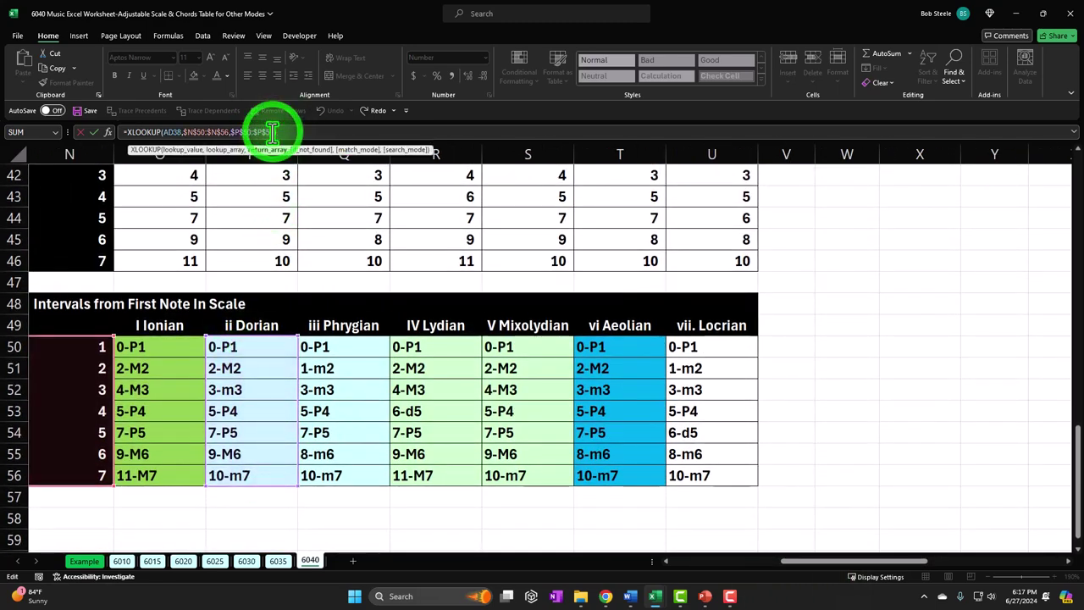
{"action": "key", "text": "BackSpace"}
{"action": "key", "text": "BackSpace"}
{"action": "key", "text": "BackSpace"}
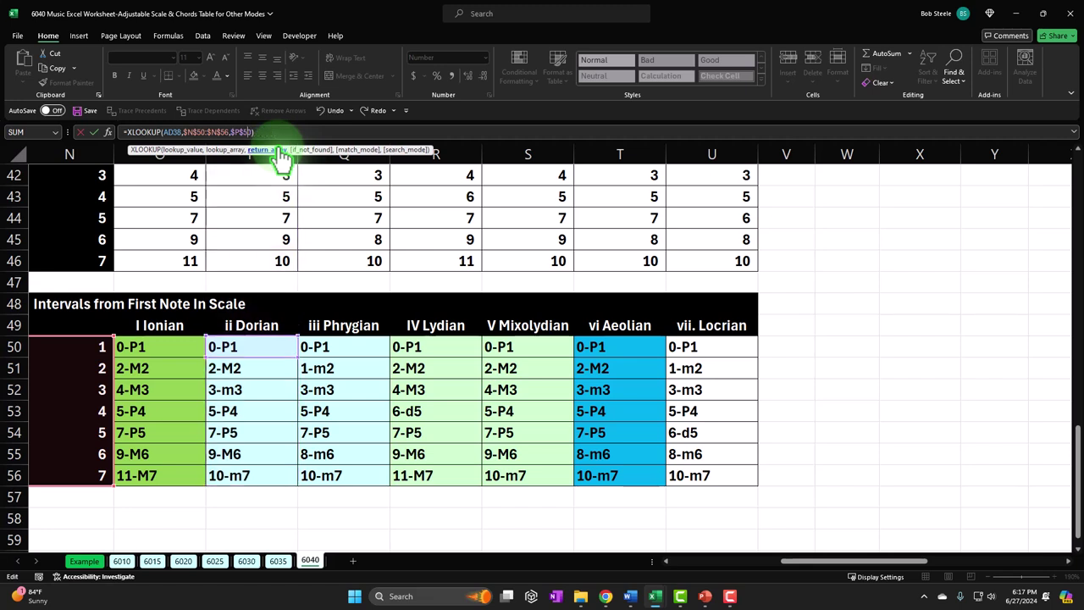
{"action": "left_click_drag", "start_coordinate": [340, 347], "coordinate": [339, 475]}
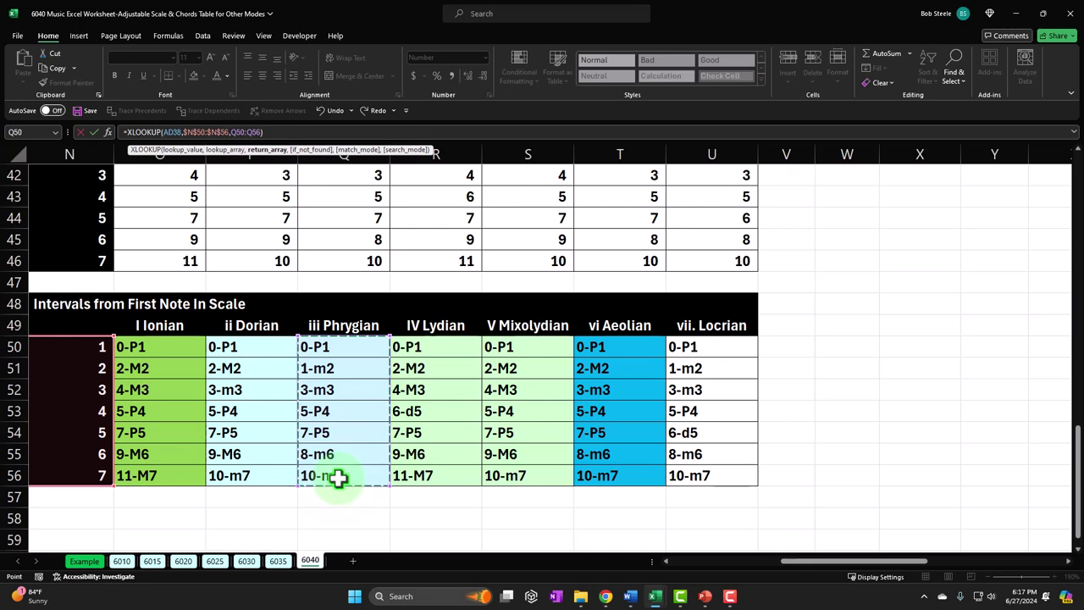
{"action": "key", "text": "F4"}
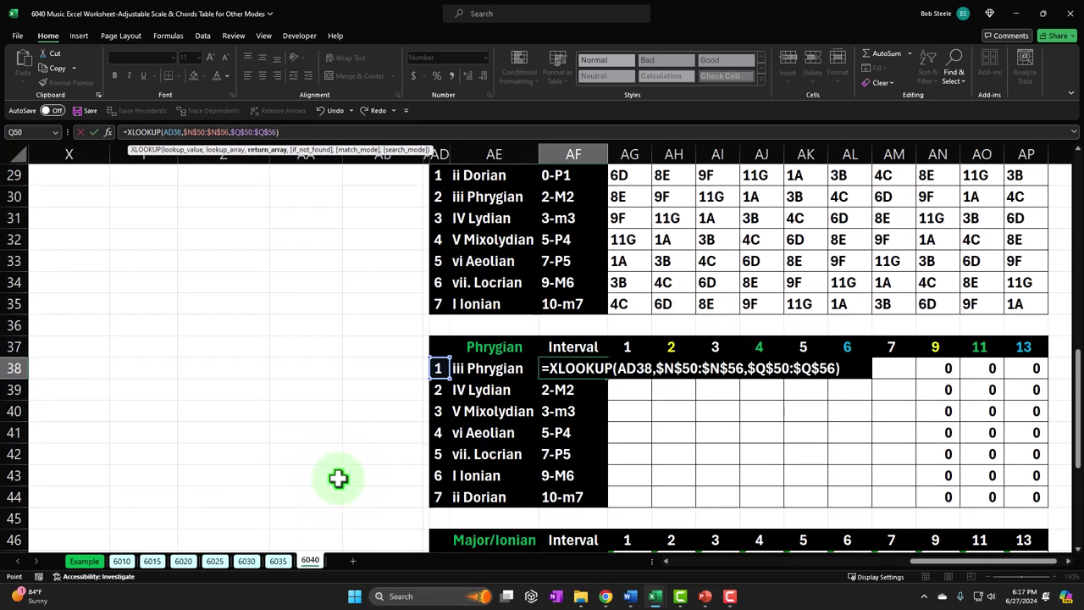
{"action": "key", "text": "Return"}
{"action": "left_click", "coordinate": [584, 372]}
{"action": "left_click_drag", "start_coordinate": [608, 377], "coordinate": [610, 506]}
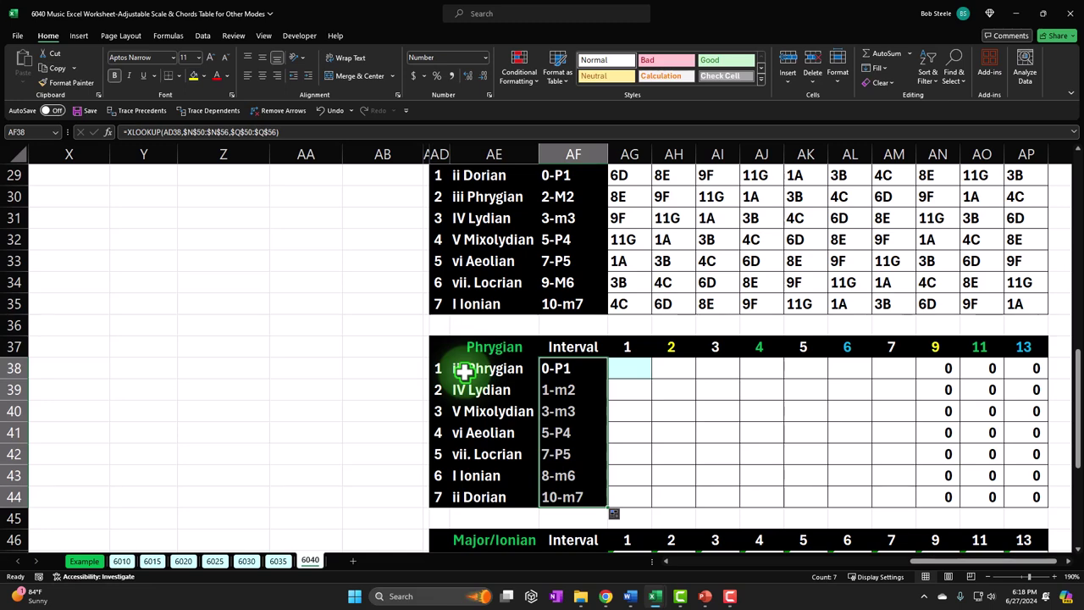
- Check the XLOOKUP interval formula in AF40 of the Phrygian table
{"action": "left_click", "coordinate": [557, 412]}
{"action": "double_click", "coordinate": [560, 411]}
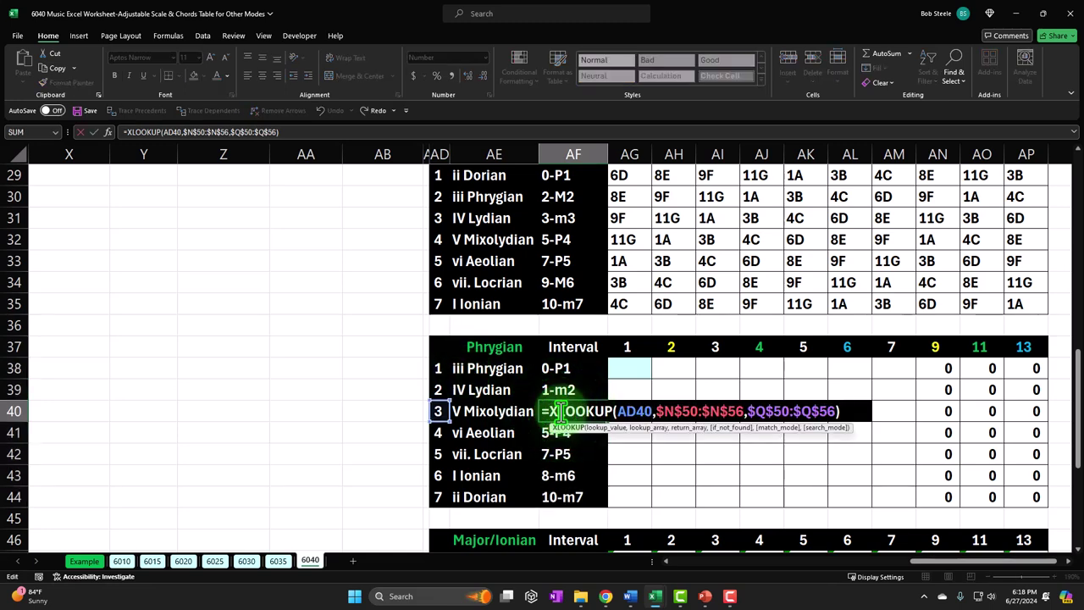
{"action": "key", "text": "Return"}
- Link the Phrygian table's starting note in AG38 to the iii Phrygian note in the Major/Ionian table with =AG4
{"action": "key", "text": "Right"}
{"action": "key", "text": "Right"}
{"action": "key", "text": "Right"}
{"action": "key", "text": "Right"}
{"action": "key", "text": "Right"}
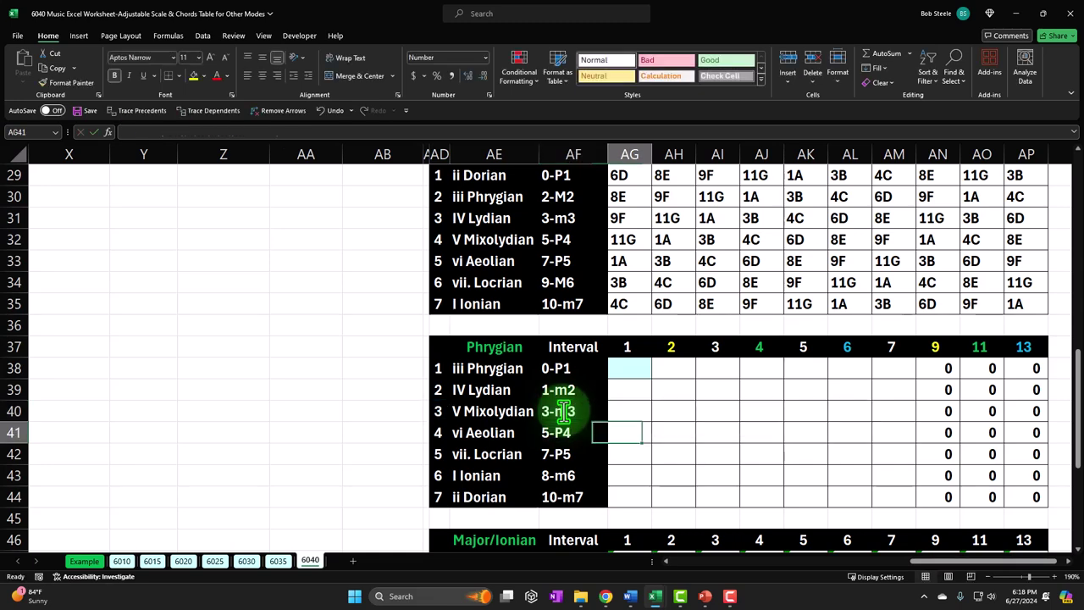
{"action": "key", "text": "Right"}
{"action": "key", "text": "Right"}
{"action": "key", "text": "Right"}
{"action": "key", "text": "Right"}
{"action": "key", "text": "Right"}
{"action": "key", "text": "Right"}
{"action": "key", "text": "Right"}
{"action": "key", "text": "Right"}
{"action": "key", "text": "Right"}
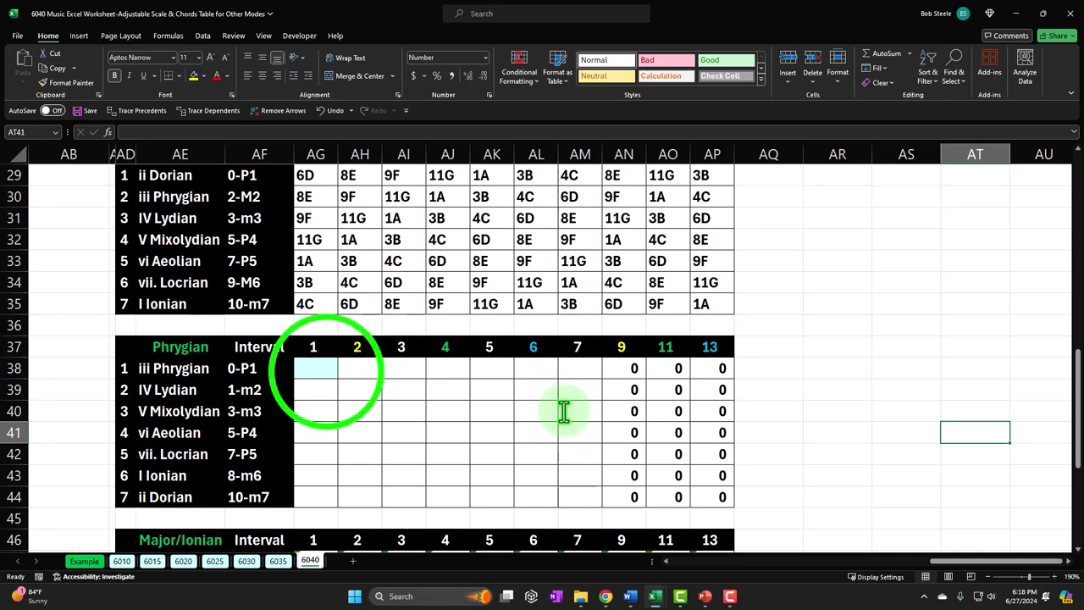
{"action": "left_click", "coordinate": [325, 370]}
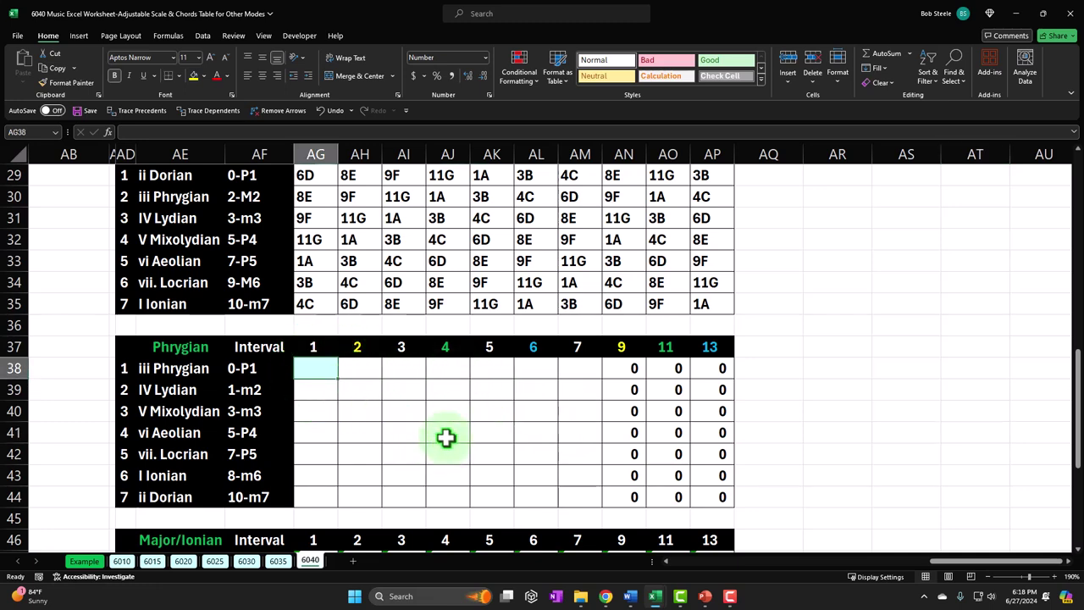
{"action": "type", "text": "="}
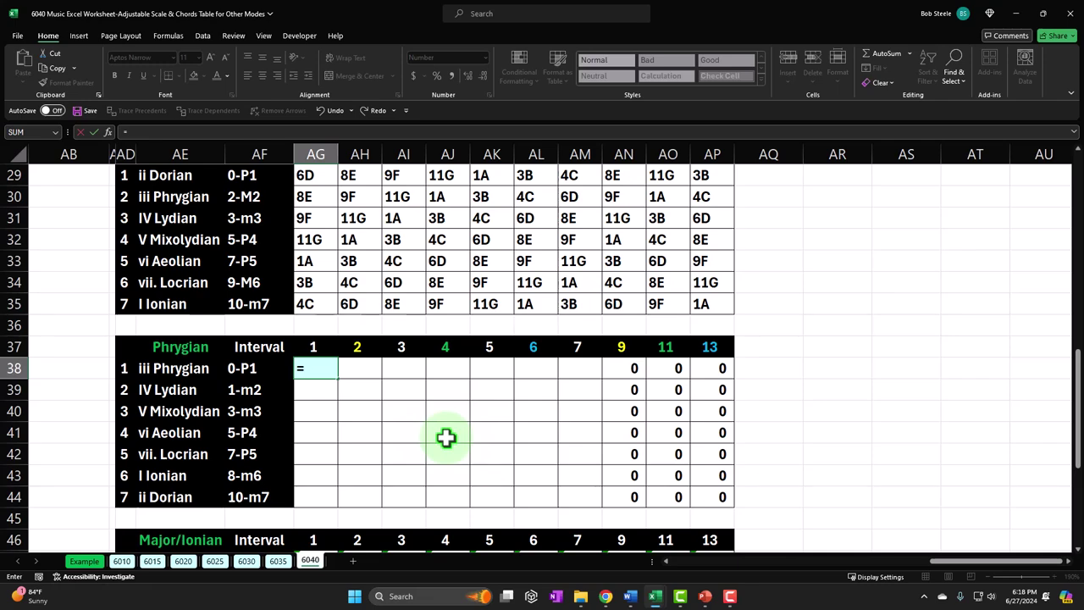
{"action": "scroll", "coordinate": [446, 437], "scroll_direction": "up", "scroll_amount": 9}
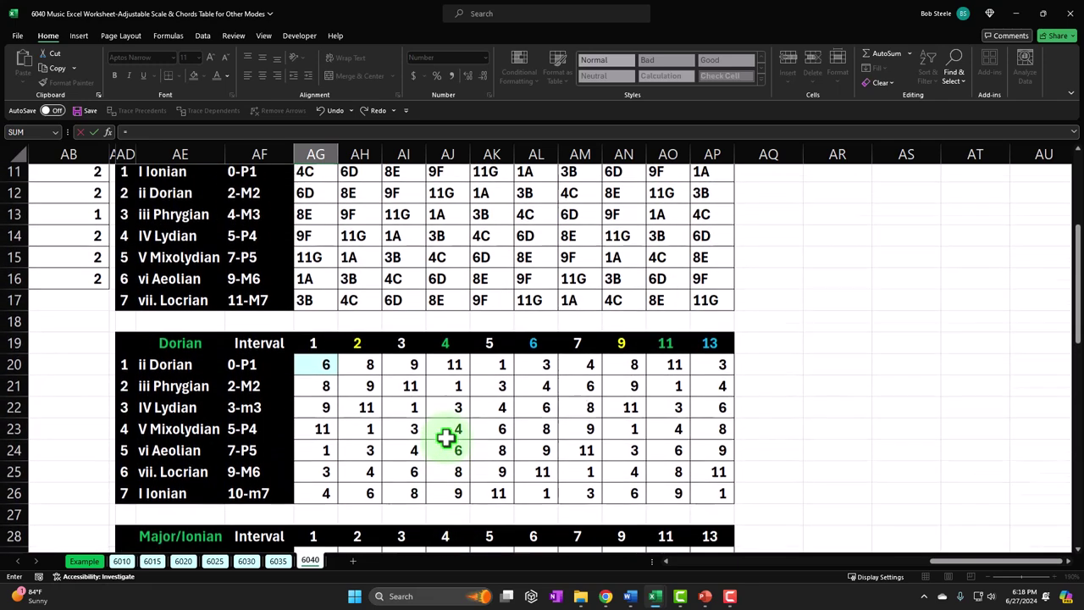
{"action": "scroll", "coordinate": [445, 428], "scroll_direction": "up", "scroll_amount": 1}
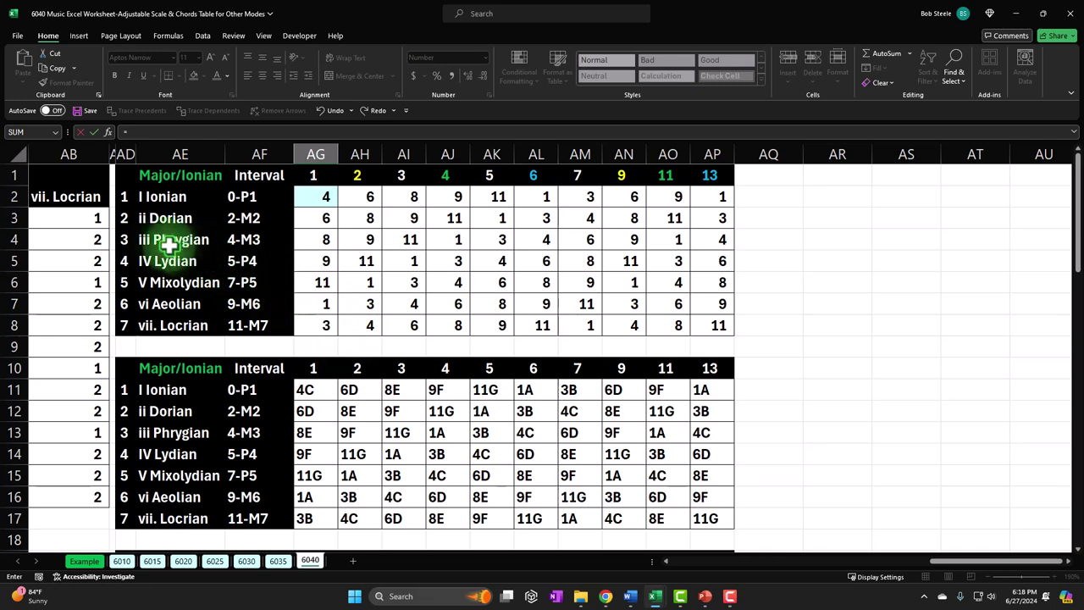
{"action": "left_click", "coordinate": [321, 240]}
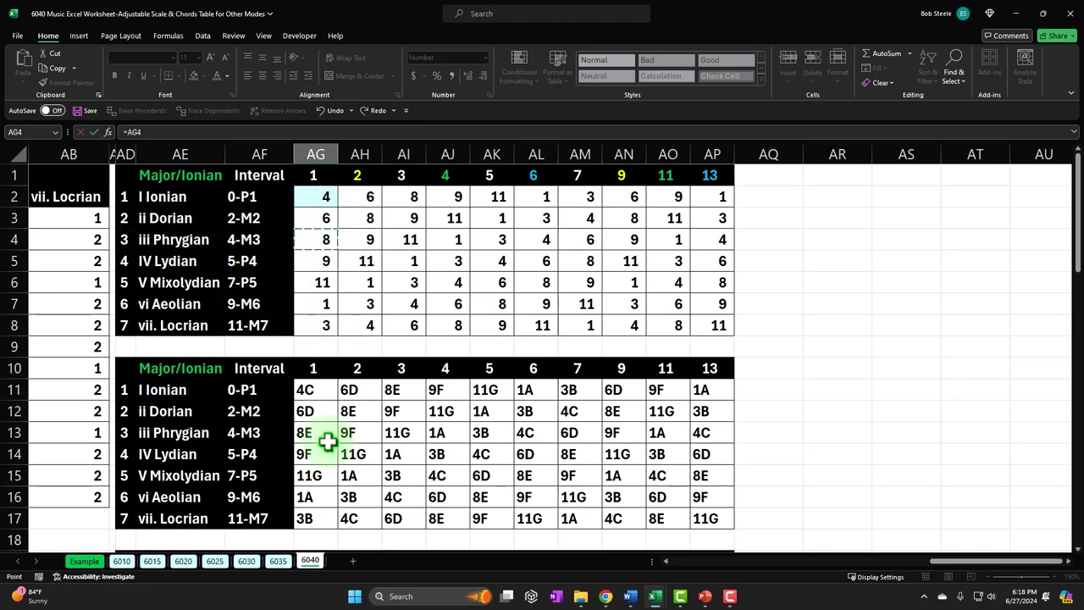
{"action": "key", "text": "Return"}
- Start an IF formula in AG39 whose test adds AG38 and Q3, the first iii Phrygian entry under Musical Formulas Per Mode
{"action": "scroll", "coordinate": [373, 244], "scroll_direction": "down", "scroll_amount": 3}
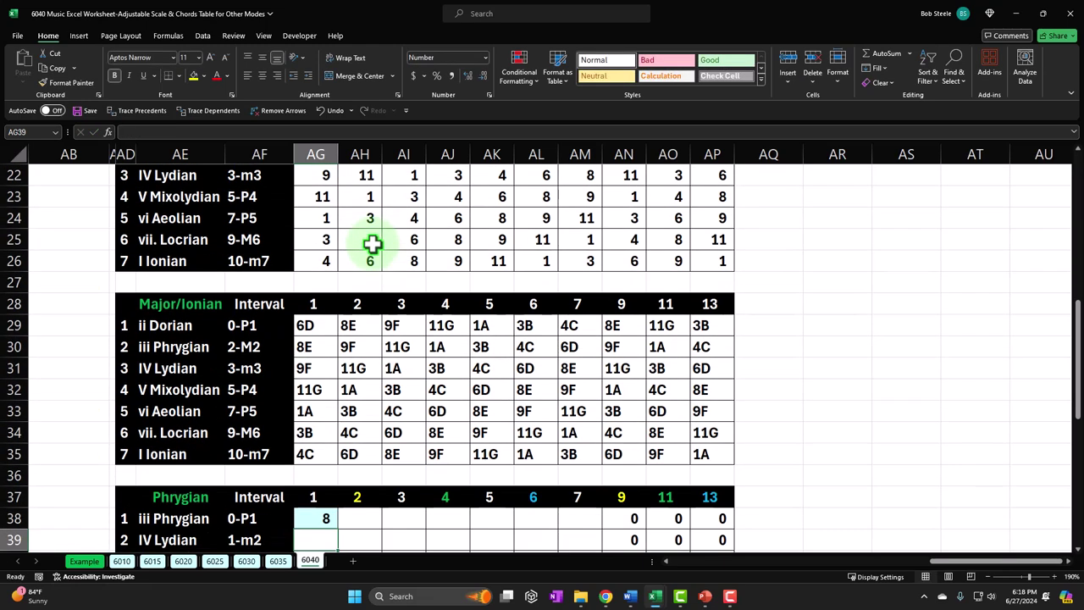
{"action": "left_click", "coordinate": [321, 433]}
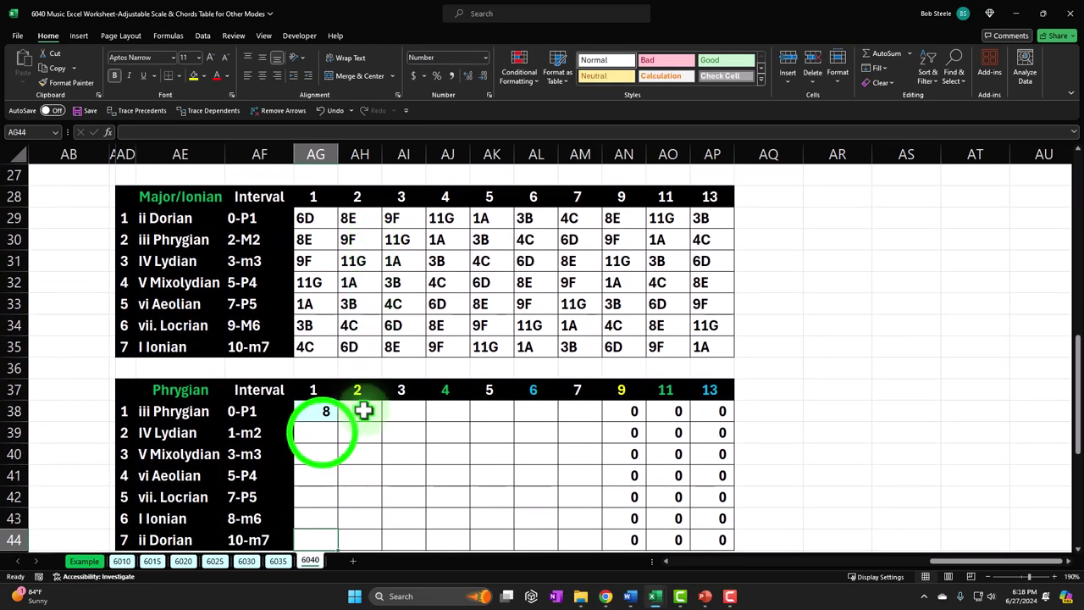
{"action": "type", "text": "=if((AG38"}
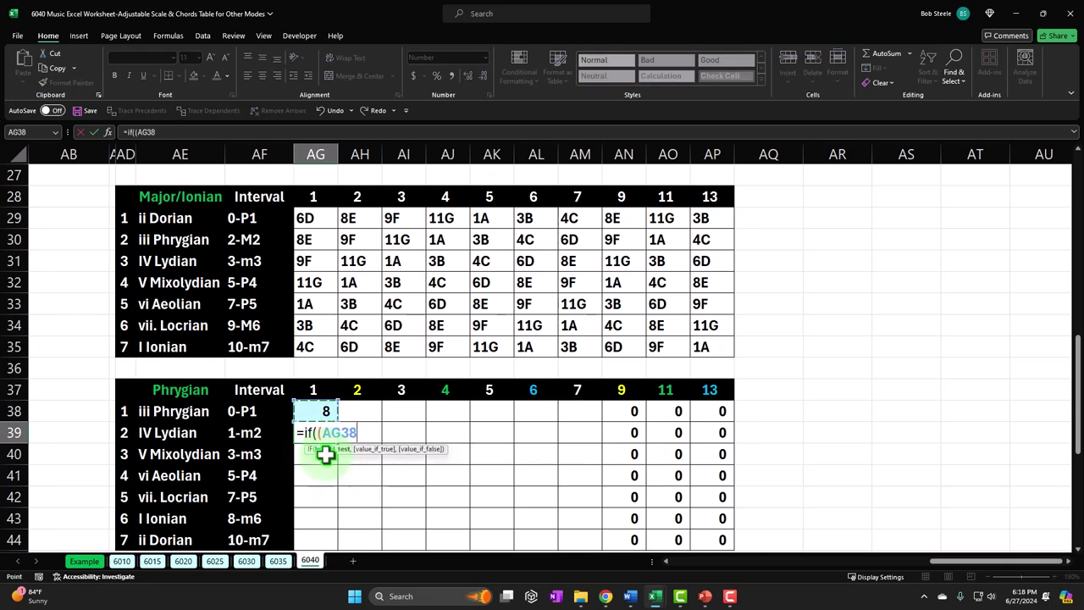
{"action": "type", "text": "+"}
{"action": "key", "text": "Left"}
{"action": "key", "text": "Left"}
{"action": "key", "text": "Left"}
{"action": "key", "text": "Left"}
{"action": "key", "text": "Left"}
{"action": "key", "text": "Left"}
{"action": "key", "text": "Left"}
{"action": "key", "text": "Left"}
{"action": "key", "text": "Left"}
{"action": "key", "text": "Left"}
{"action": "key", "text": "Left"}
{"action": "key", "text": "Left"}
{"action": "key", "text": "Left"}
{"action": "key", "text": "Left"}
{"action": "key", "text": "Left"}
{"action": "key", "text": "Left"}
{"action": "key", "text": "Left"}
{"action": "key", "text": "Left"}
{"action": "key", "text": "Left"}
{"action": "key", "text": "Left"}
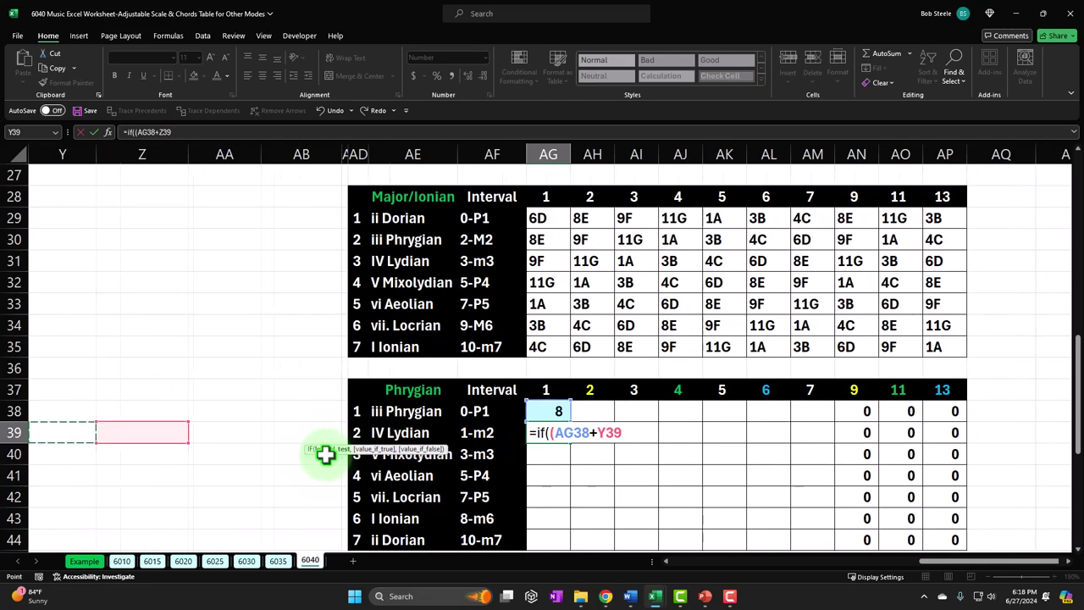
{"action": "key", "text": "Up"}
{"action": "key", "text": "Up"}
{"action": "key", "text": "Up"}
{"action": "key", "text": "Up"}
{"action": "key", "text": "Up"}
{"action": "key", "text": "Up"}
{"action": "key", "text": "Up"}
{"action": "key", "text": "Up"}
{"action": "key", "text": "Up"}
{"action": "key", "text": "Up"}
{"action": "key", "text": "Up"}
{"action": "key", "text": "Up"}
{"action": "key", "text": "Up"}
{"action": "key", "text": "Up"}
{"action": "key", "text": "Up"}
{"action": "key", "text": "Up"}
{"action": "key", "text": "Up"}
{"action": "key", "text": "Up"}
{"action": "key", "text": "Up"}
{"action": "key", "text": "Up"}
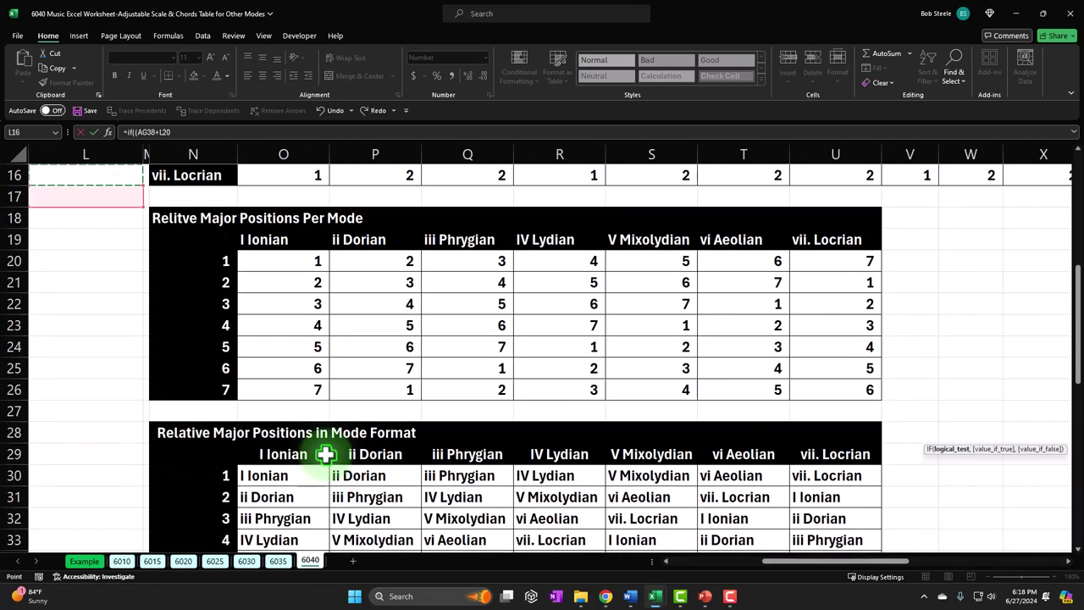
{"action": "key", "text": "Up"}
{"action": "key", "text": "Up"}
{"action": "key", "text": "Right"}
{"action": "key", "text": "Right"}
{"action": "key", "text": "Right"}
{"action": "key", "text": "Right"}
{"action": "key", "text": "Right"}
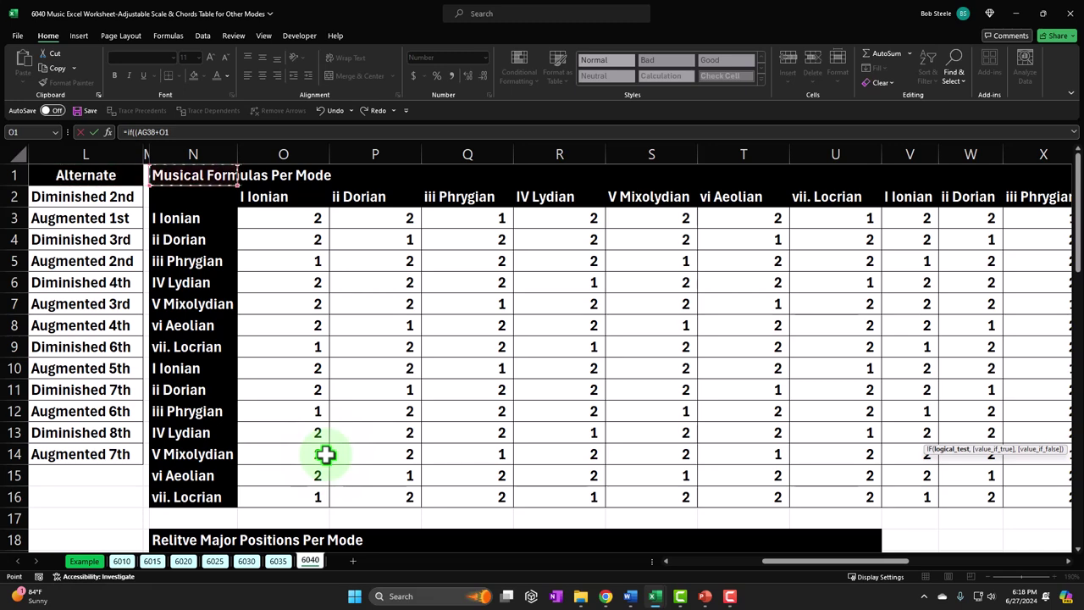
{"action": "key", "text": "Down"}
{"action": "key", "text": "Down"}
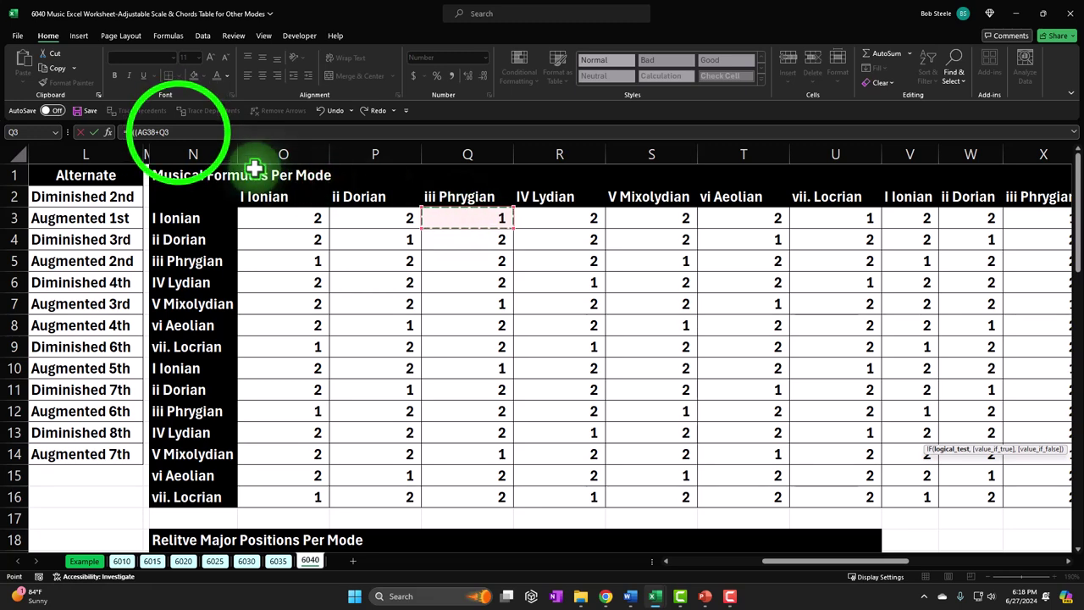
- Complete the AG39 formula as =IF((AG38+Q3)<13,AG38+Q3,AG38+Q3-12)
{"action": "left_click", "coordinate": [178, 132]}
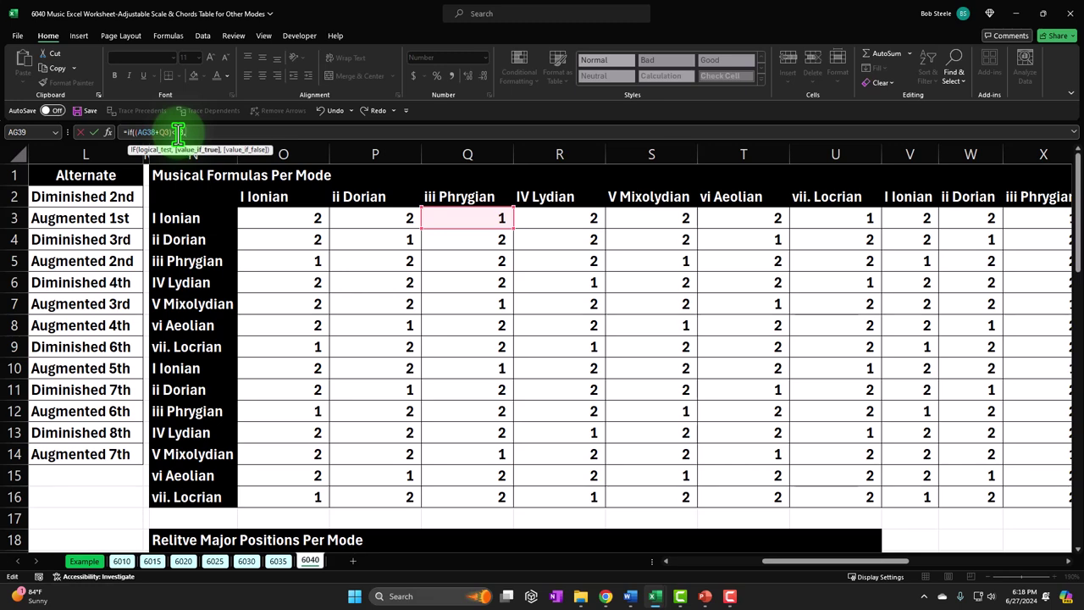
{"action": "type", "text": "<13,"}
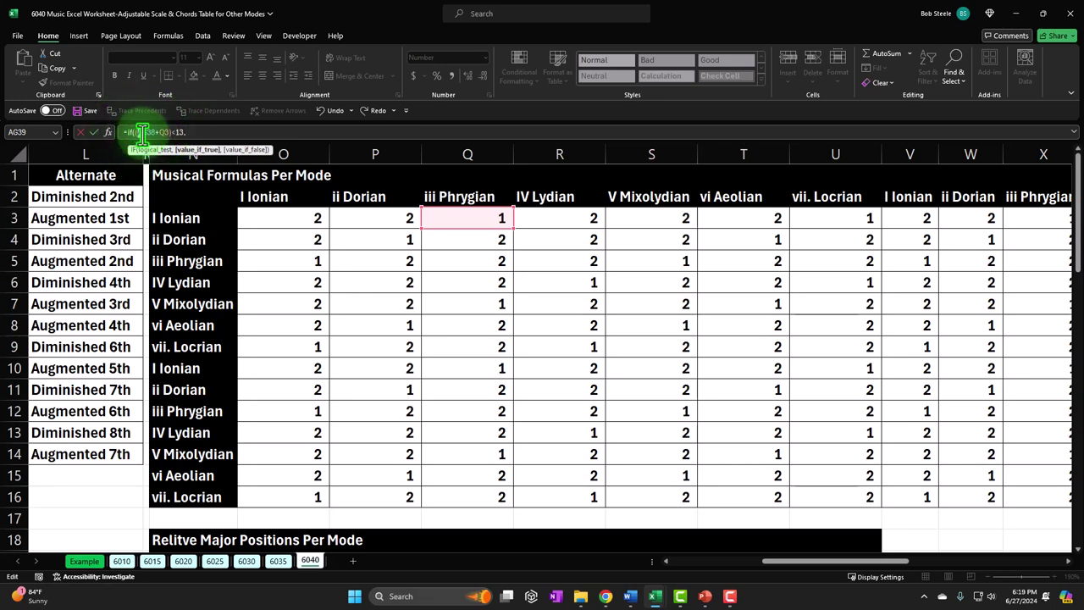
{"action": "double_click", "coordinate": [142, 132]}
{"action": "key", "text": "ctrl+c"}
{"action": "left_click", "coordinate": [216, 132]}
{"action": "key", "text": "ctrl+v"}
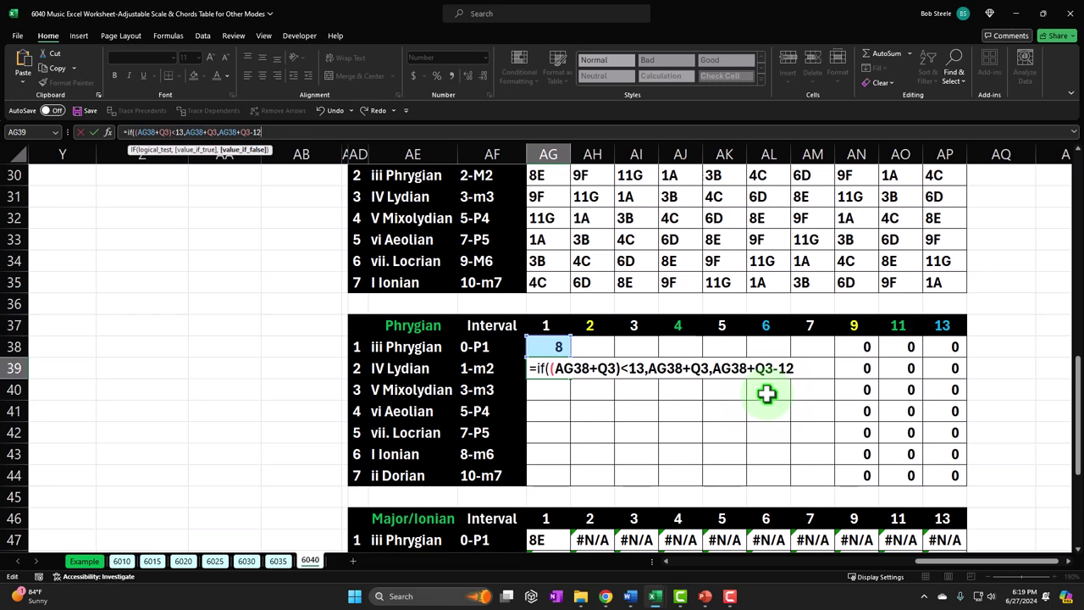
{"action": "key", "text": "Return"}
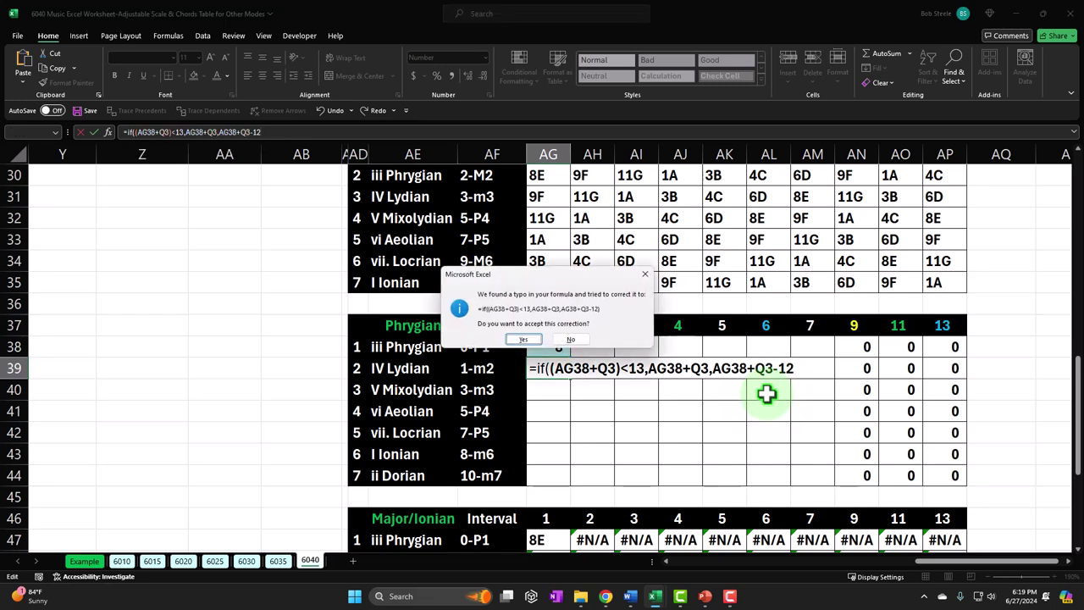
{"action": "key", "text": "Return"}
- Fill the AG39 formula down through AG44 to complete the Phrygian scale's first column
{"action": "left_click", "coordinate": [561, 374]}
{"action": "left_click", "coordinate": [563, 371]}
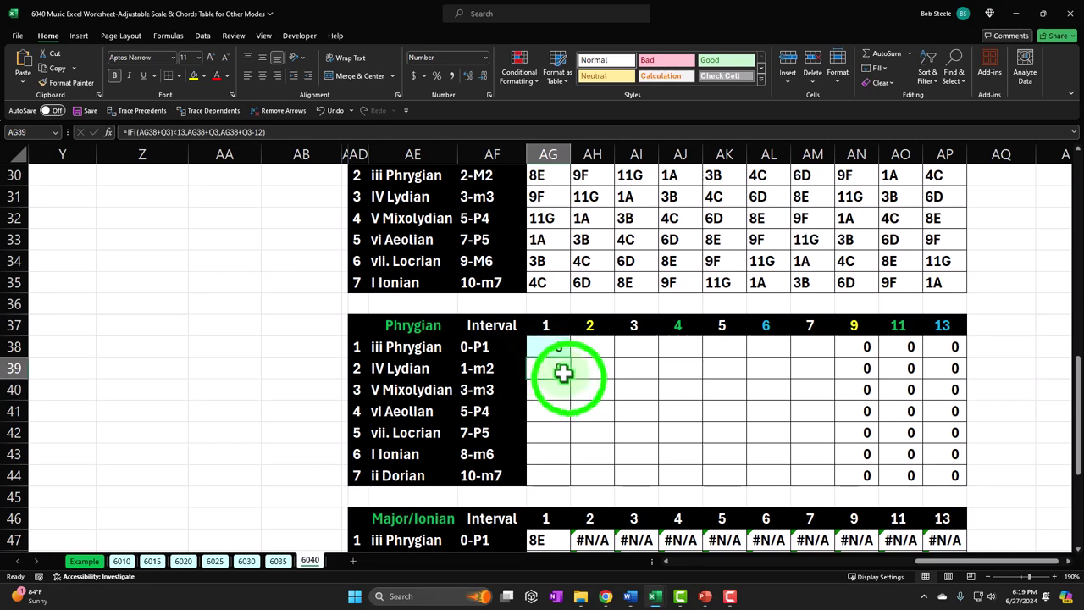
{"action": "left_click_drag", "start_coordinate": [569, 378], "coordinate": [571, 478]}
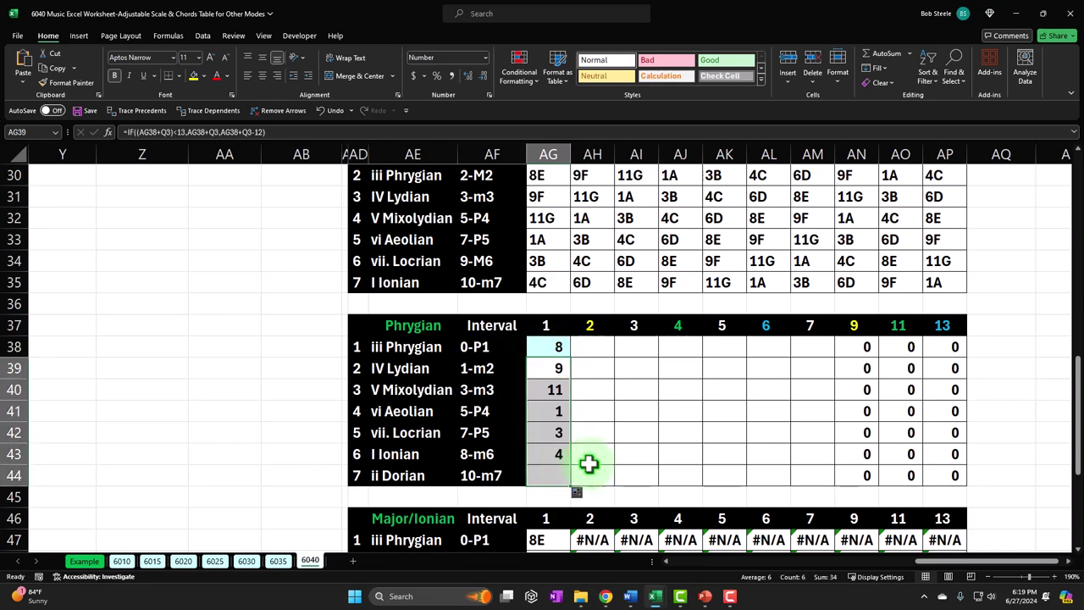
- Check the note, interval and mode-name formulas in the letter-note table below the Phrygian number table
{"action": "scroll", "coordinate": [591, 451], "scroll_direction": "down", "scroll_amount": 3}
{"action": "left_click", "coordinate": [549, 352]}
{"action": "double_click", "coordinate": [549, 352]}
{"action": "double_click", "coordinate": [543, 388]}
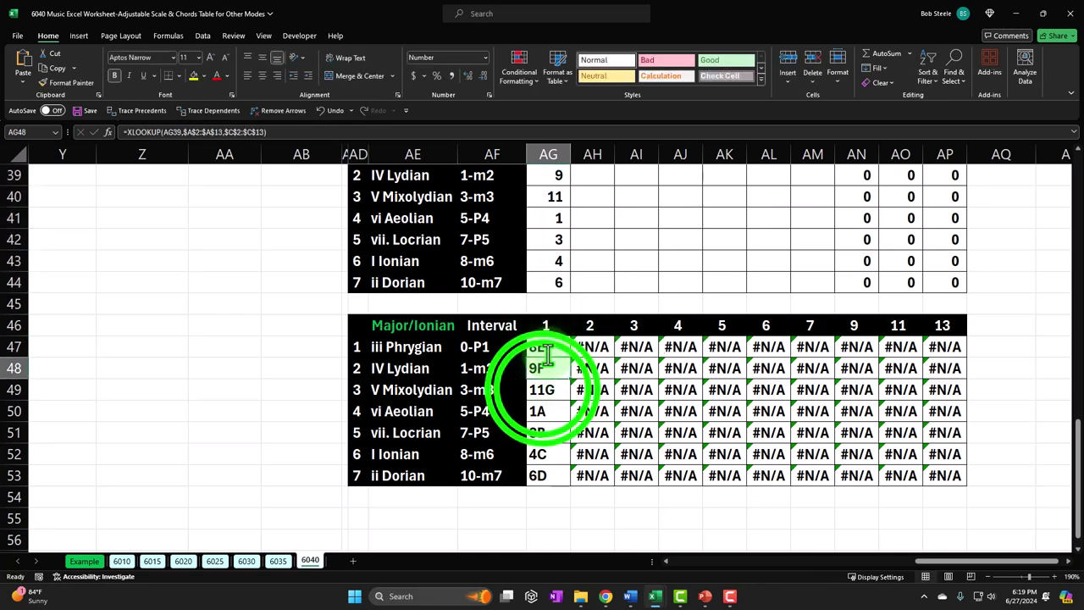
{"action": "key", "text": "Escape"}
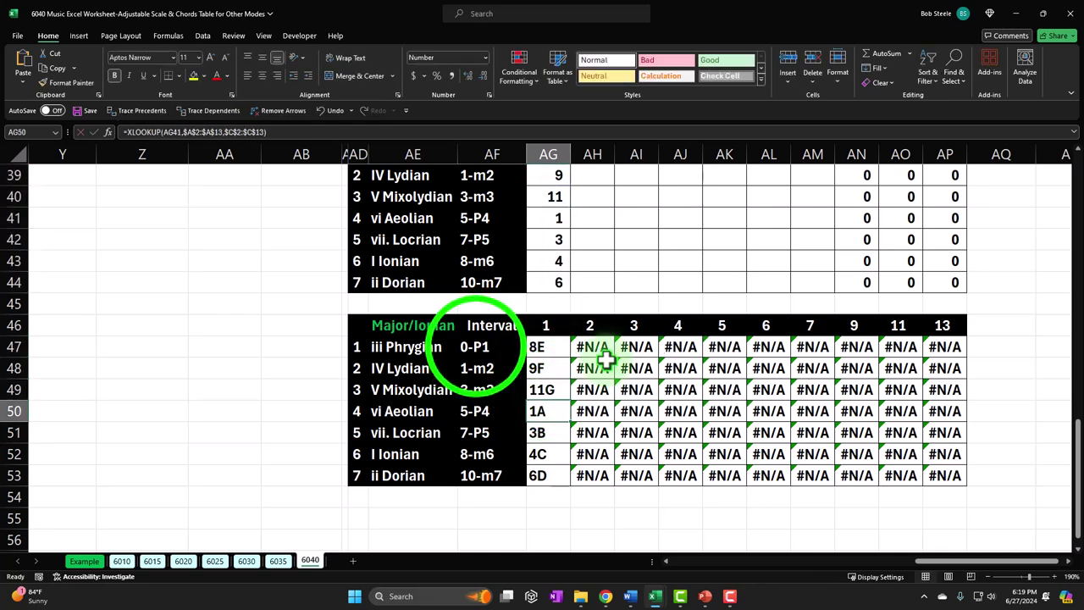
{"action": "left_click", "coordinate": [474, 346]}
{"action": "double_click", "coordinate": [474, 346]}
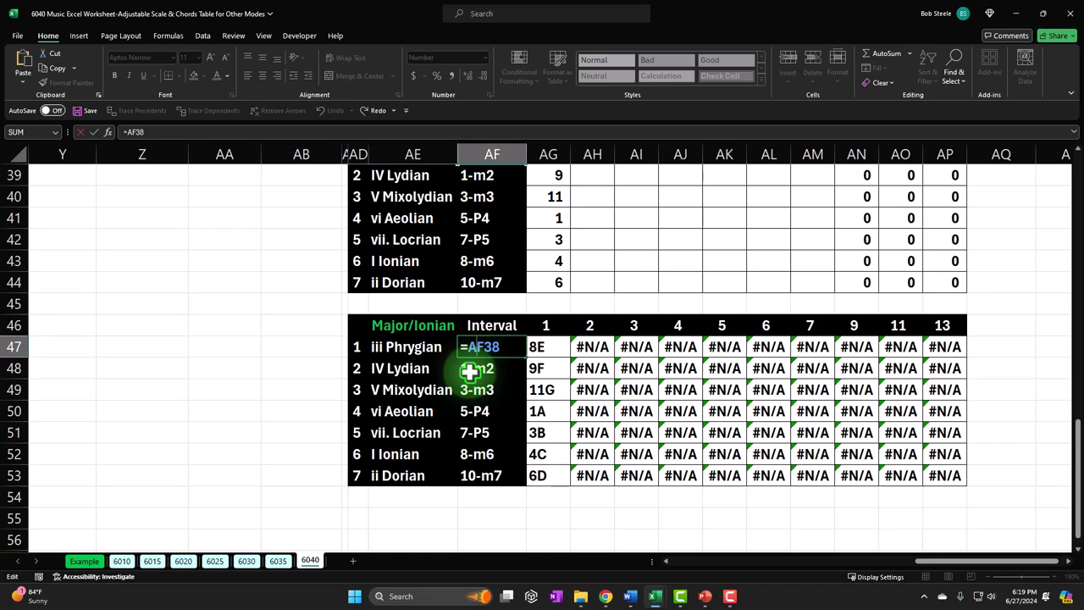
{"action": "key", "text": "Return"}
{"action": "key", "text": "Left"}
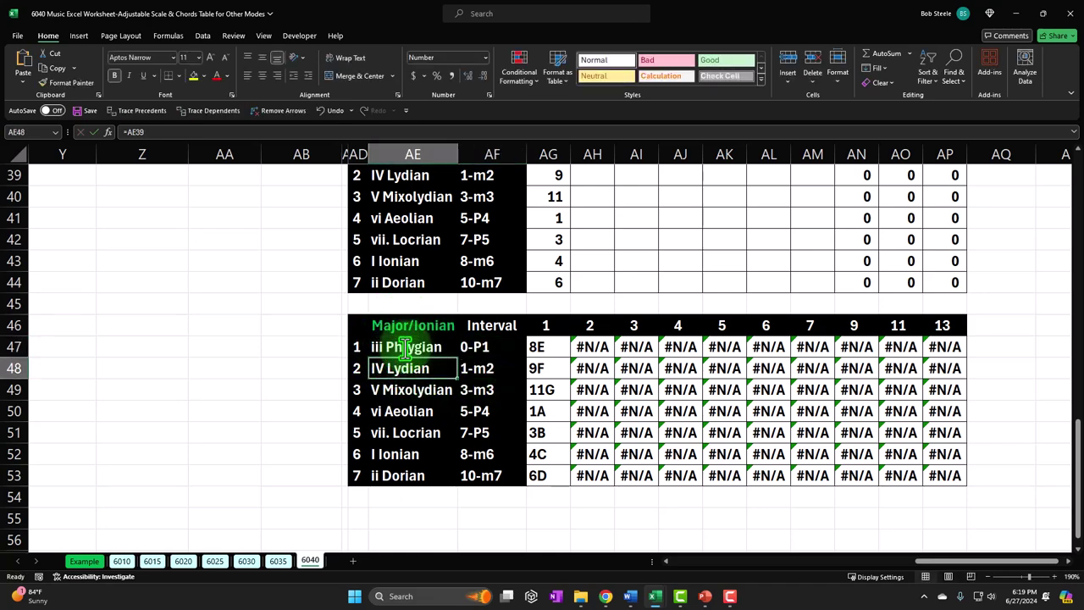
- Replace the Major/Ionian title in AE28 with a link to the Dorian title, =AE19
{"action": "scroll", "coordinate": [405, 347], "scroll_direction": "up", "scroll_amount": 3}
{"action": "scroll", "coordinate": [405, 347], "scroll_direction": "up", "scroll_amount": 8}
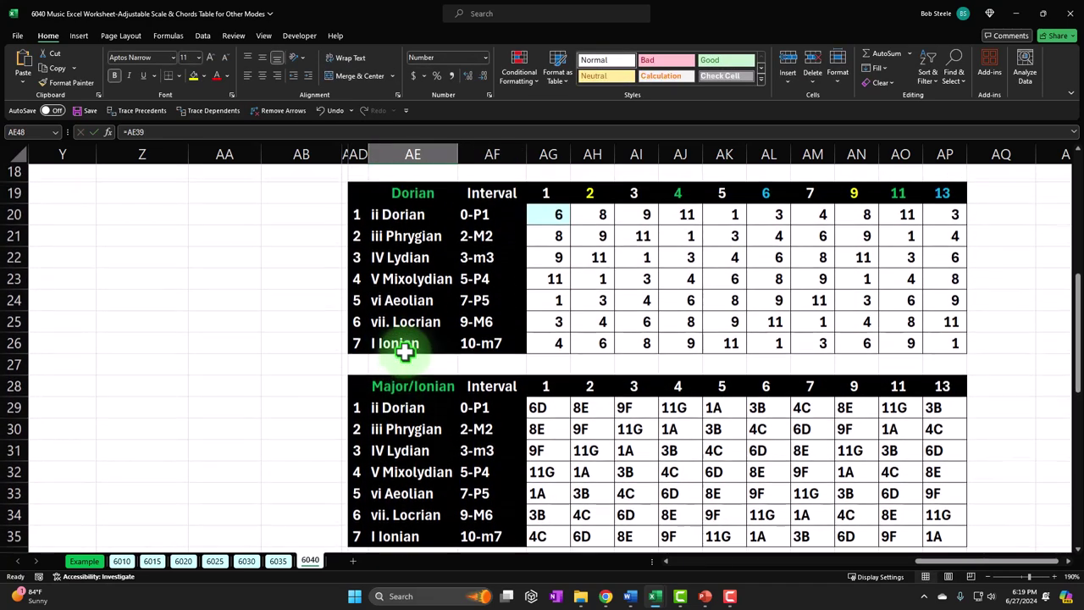
{"action": "scroll", "coordinate": [405, 352], "scroll_direction": "up", "scroll_amount": 2}
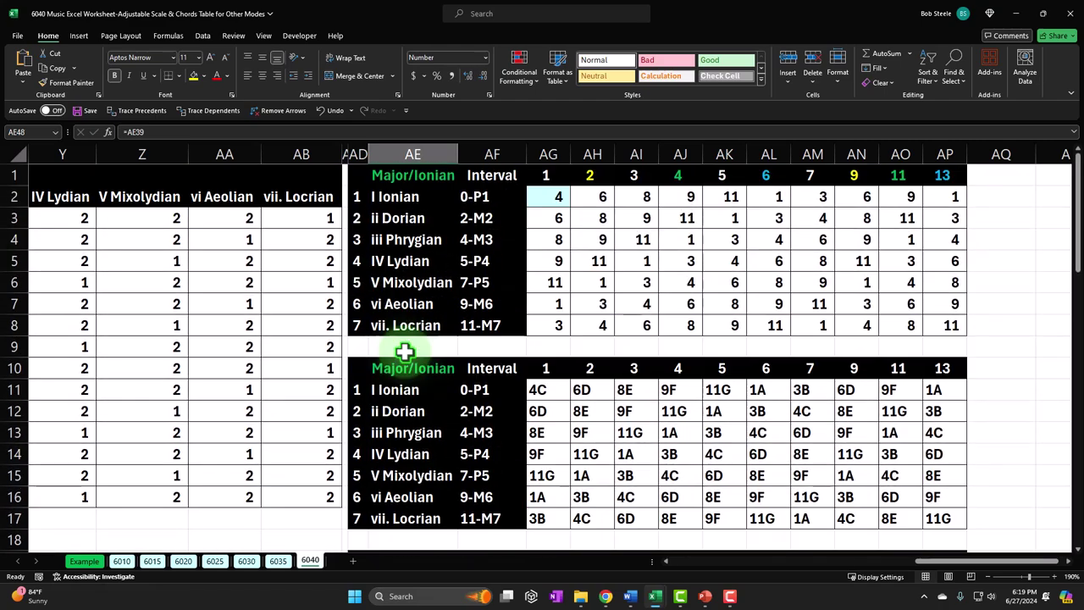
{"action": "scroll", "coordinate": [405, 351], "scroll_direction": "down", "scroll_amount": 6}
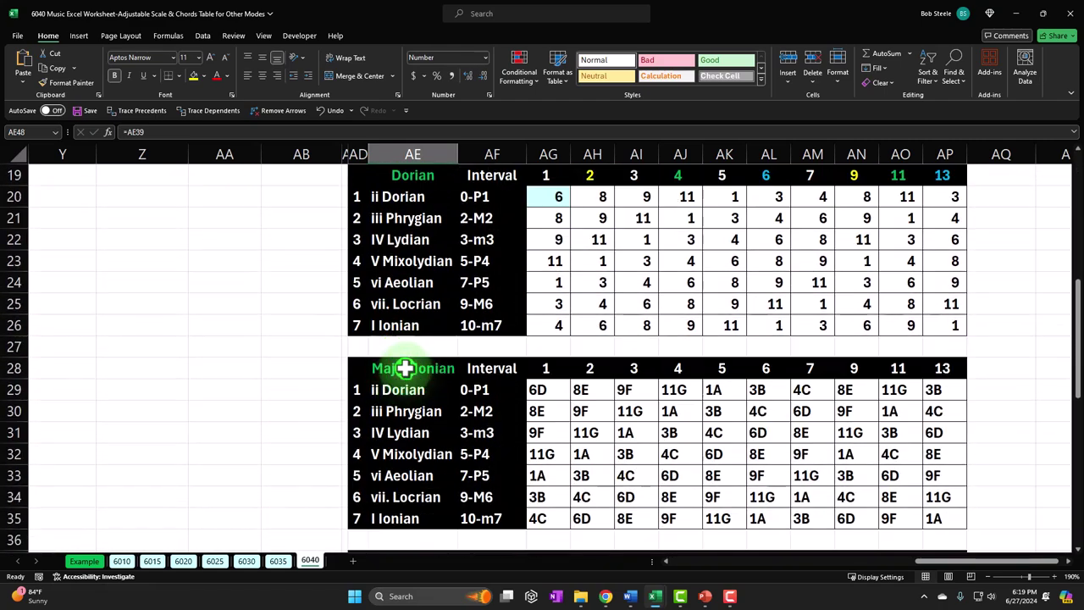
{"action": "left_click", "coordinate": [405, 368]}
{"action": "type", "text": "="}
{"action": "key", "text": "Up"}
{"action": "key", "text": "Up"}
{"action": "key", "text": "Up"}
{"action": "key", "text": "Up"}
{"action": "key", "text": "Up"}
{"action": "key", "text": "Up"}
{"action": "key", "text": "Up"}
{"action": "key", "text": "Up"}
{"action": "key", "text": "Up"}
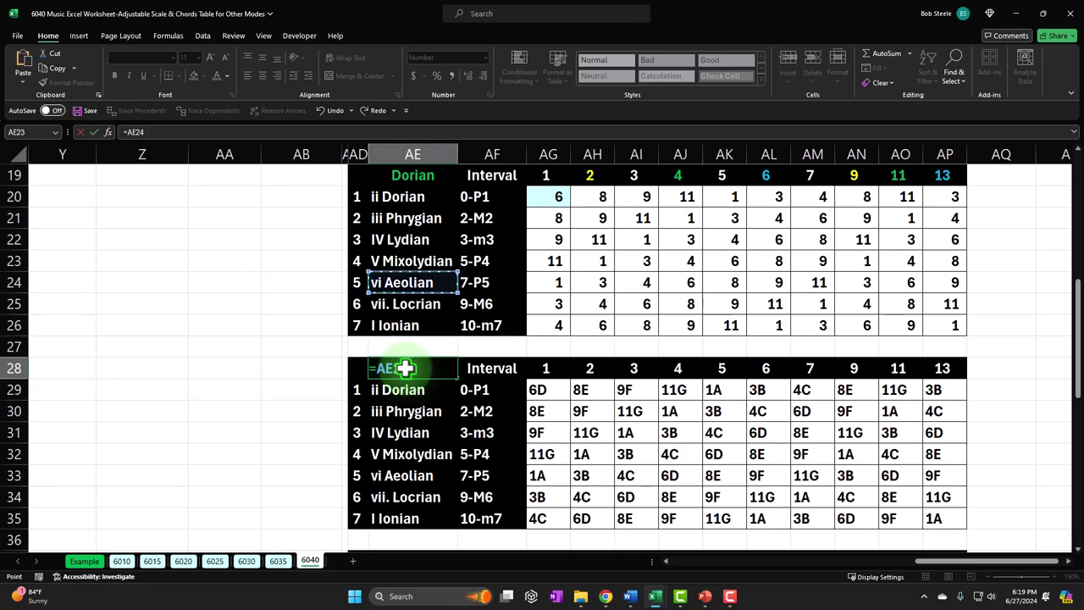
{"action": "key", "text": "Return"}
- Replace the Major/Ionian title in AE46 with a link to the Phrygian title, =AE37
{"action": "scroll", "coordinate": [402, 437], "scroll_direction": "down", "scroll_amount": 5}
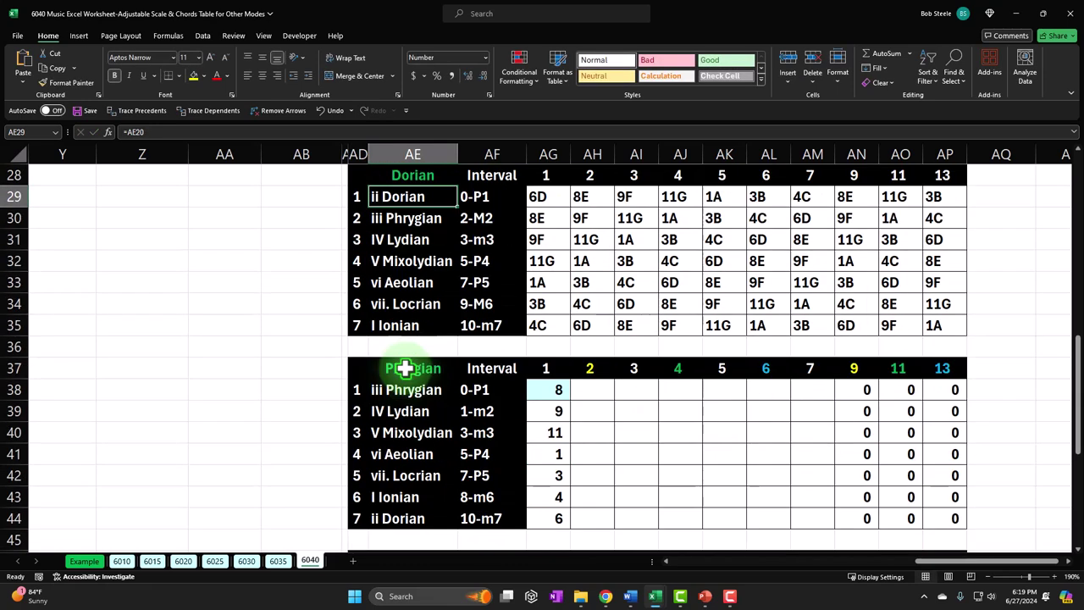
{"action": "left_click", "coordinate": [409, 434]}
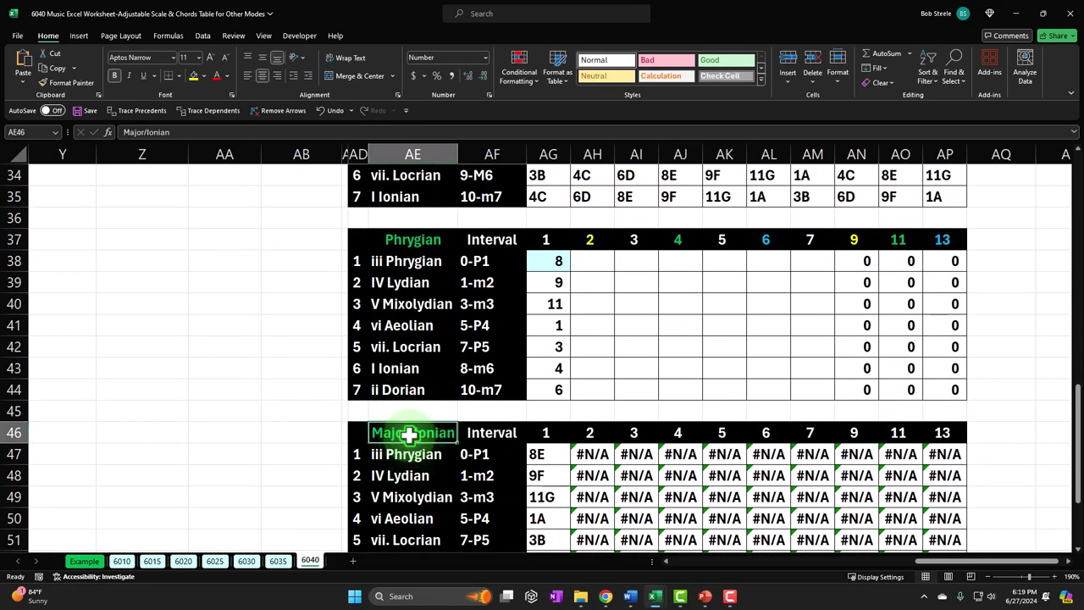
{"action": "type", "text": "="}
{"action": "key", "text": "Up"}
{"action": "key", "text": "Up"}
{"action": "key", "text": "Up"}
{"action": "key", "text": "Up"}
{"action": "key", "text": "Up"}
{"action": "key", "text": "Up"}
{"action": "key", "text": "Up"}
{"action": "key", "text": "Up"}
{"action": "key", "text": "Up"}
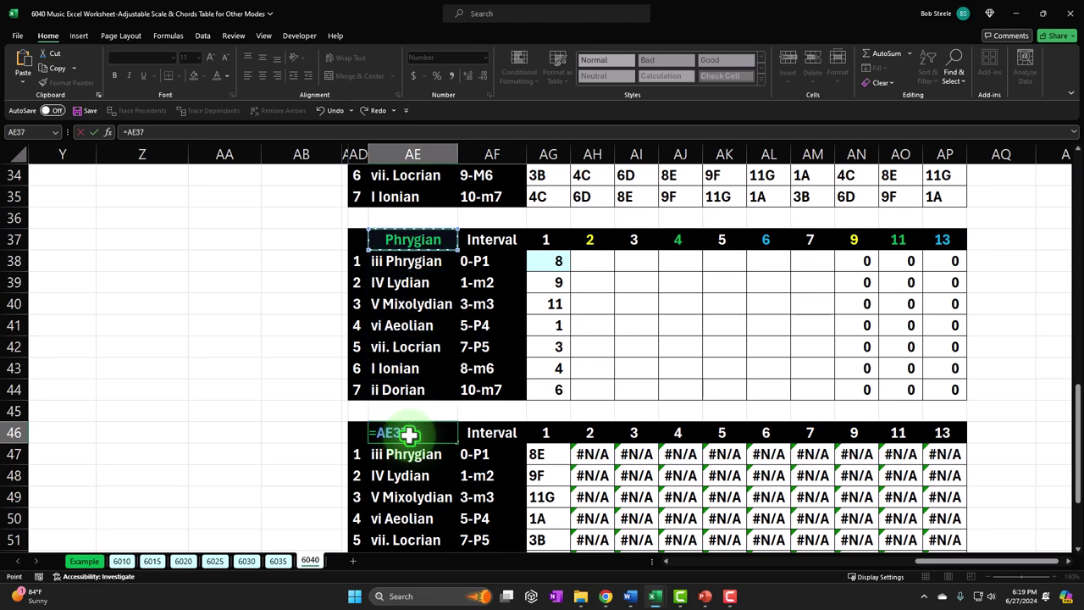
{"action": "key", "text": "Return"}
- Check the XLOOKUP note formulas down column AG of the lower Phrygian table, starting at AG47
{"action": "key", "text": "Right"}
{"action": "key", "text": "Right"}
{"action": "key", "text": "Right"}
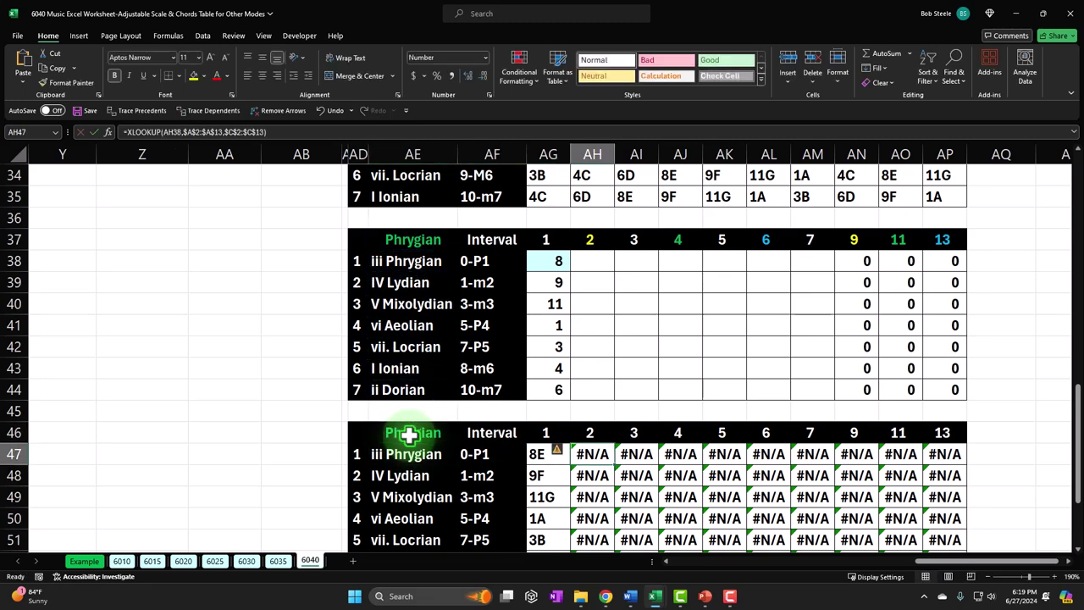
{"action": "scroll", "coordinate": [406, 439], "scroll_direction": "down", "scroll_amount": 1}
{"action": "left_click", "coordinate": [538, 388]}
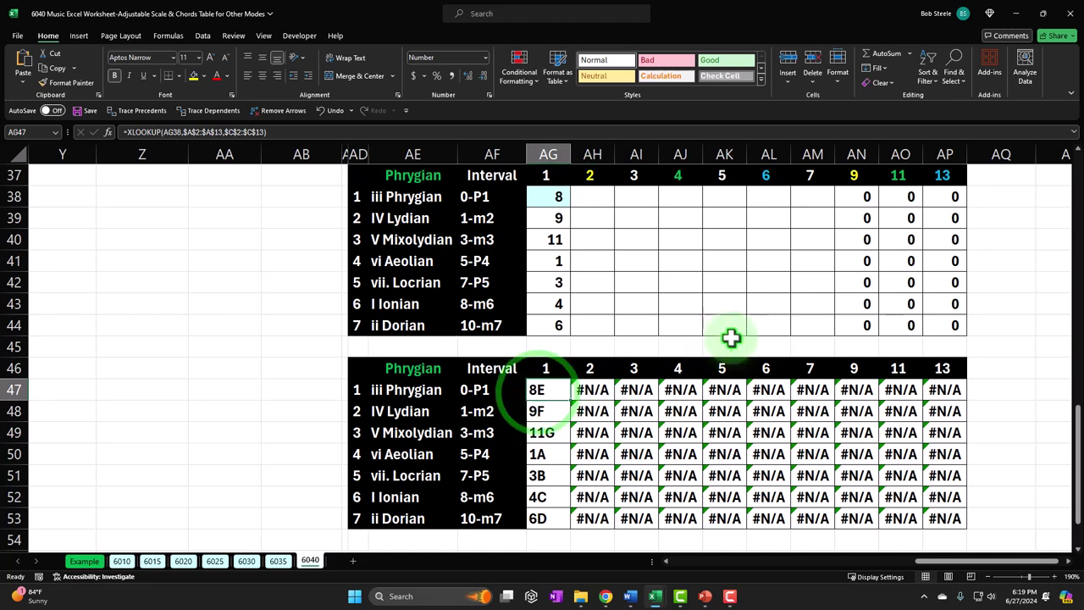
{"action": "key", "text": "Down"}
{"action": "key", "text": "Down"}
{"action": "key", "text": "Down"}
{"action": "key", "text": "Down"}
{"action": "key", "text": "Down"}
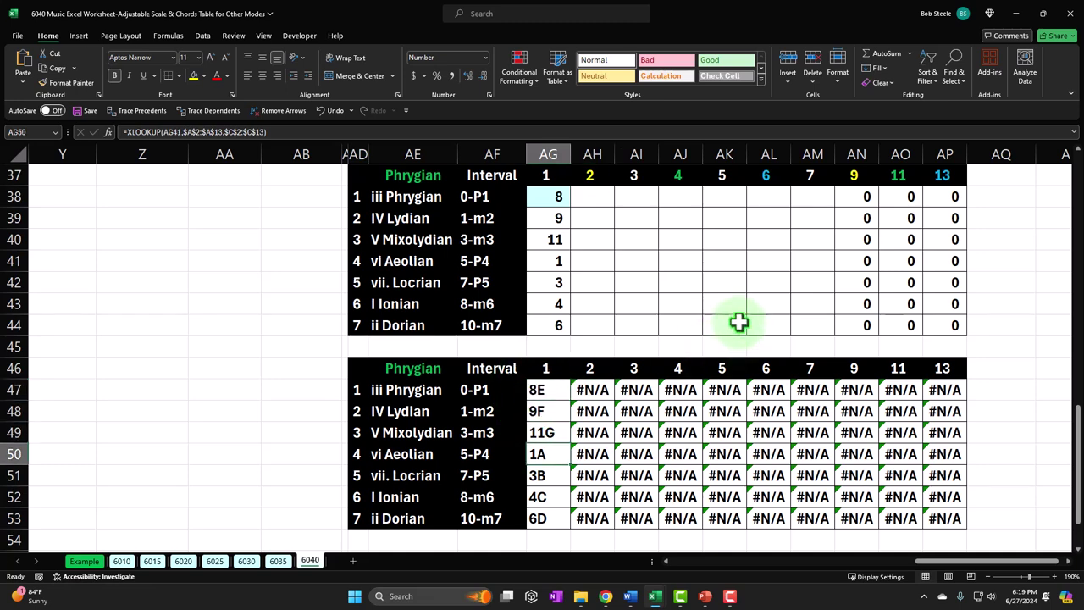
- Check the mode-name and XLOOKUP note formulas in the last rows of the lower Phrygian table, columns AE to AG
{"action": "key", "text": "Down"}
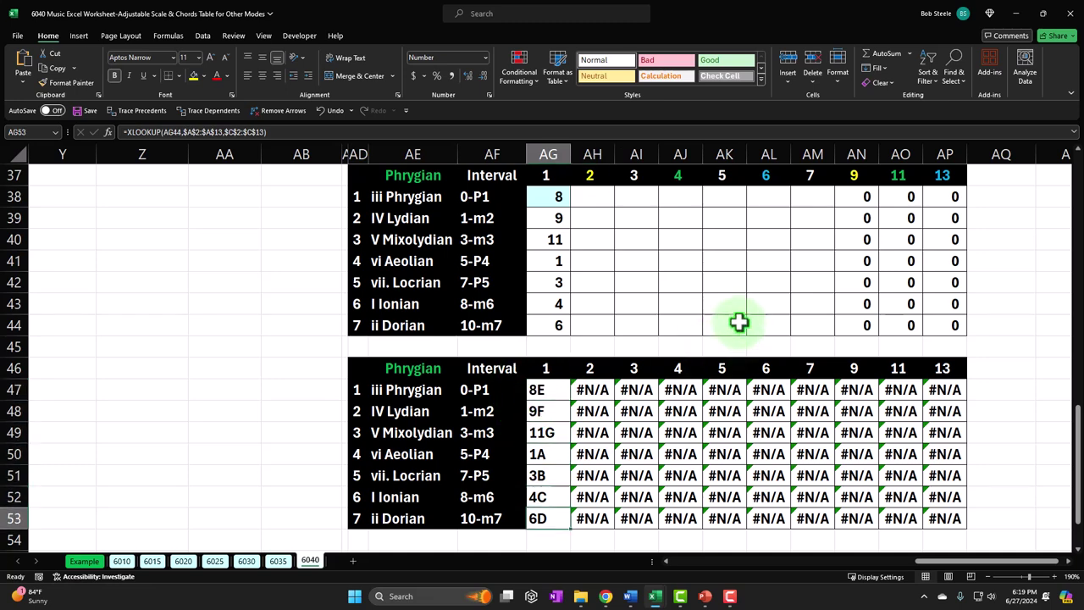
{"action": "key", "text": "Left"}
{"action": "key", "text": "Left"}
{"action": "key", "text": "Left"}
{"action": "key", "text": "Right"}
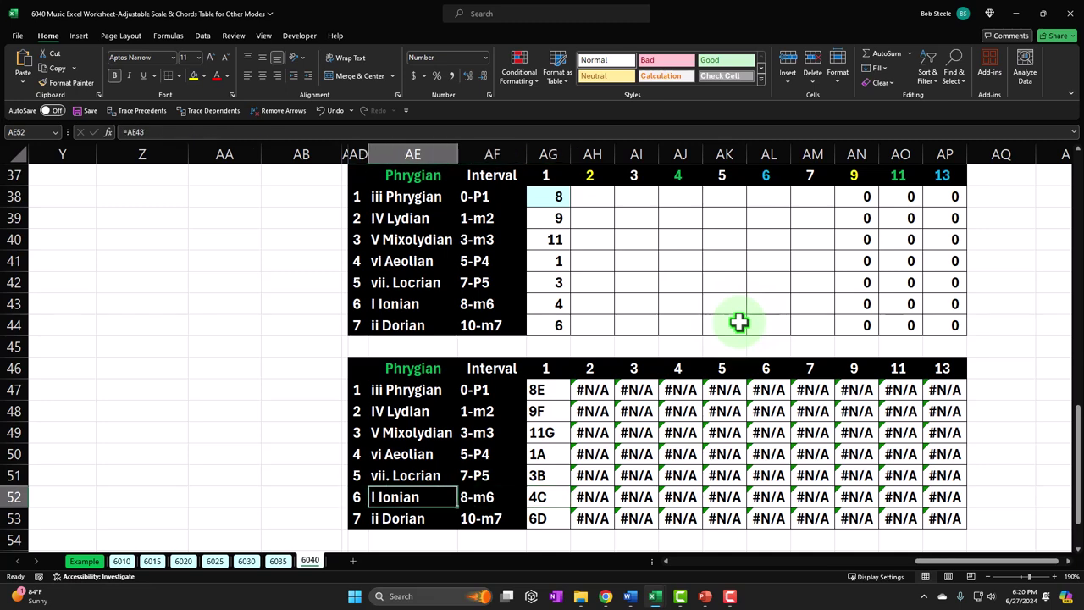
{"action": "key", "text": "Right"}
{"action": "key", "text": "Right"}
{"action": "key", "text": "Up"}
{"action": "key", "text": "Up"}
{"action": "key", "text": "Up"}
{"action": "key", "text": "Up"}
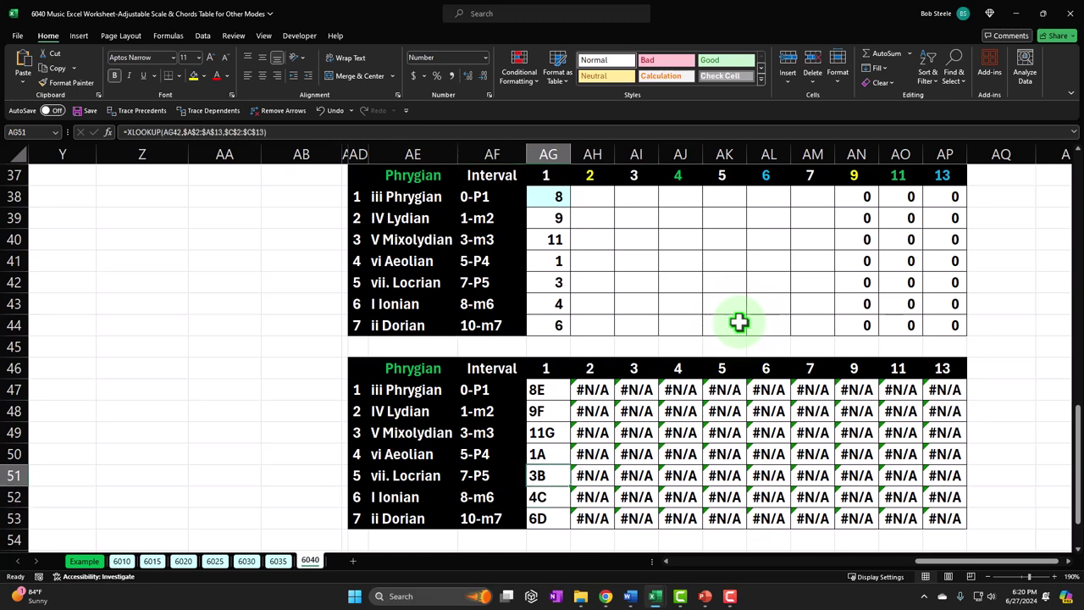
- Enter =IF((AG38+Q3)<13,AG38+Q3,AG38+Q3-12) in AH38 of the Phrygian number table, using the iii Phrygian step from the mode formulas
{"action": "scroll", "coordinate": [738, 321], "scroll_direction": "up", "scroll_amount": 1}
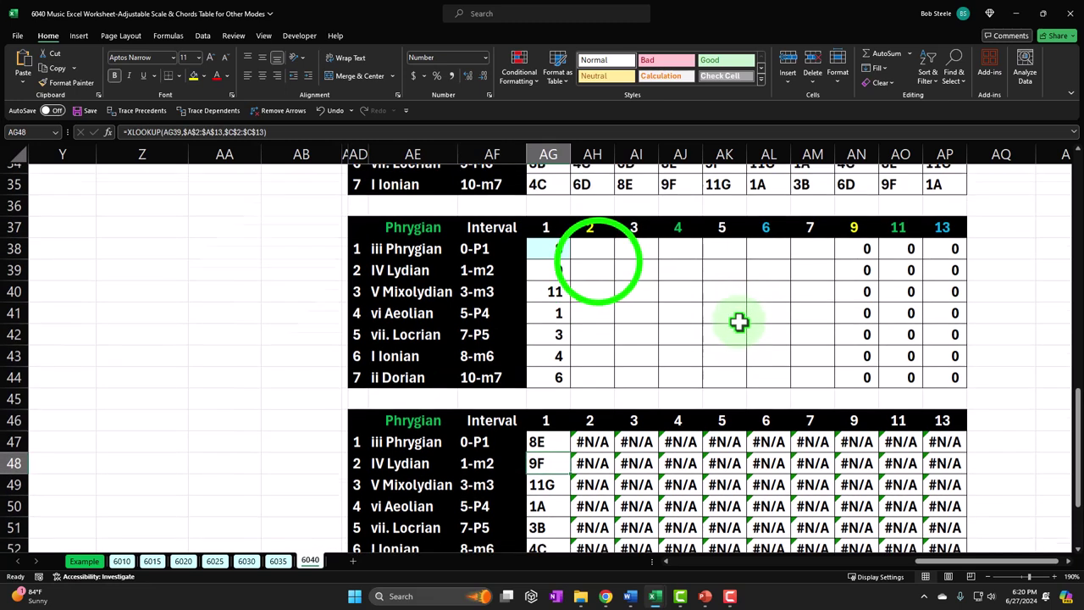
{"action": "left_click", "coordinate": [598, 262]}
{"action": "type", "text": "="}
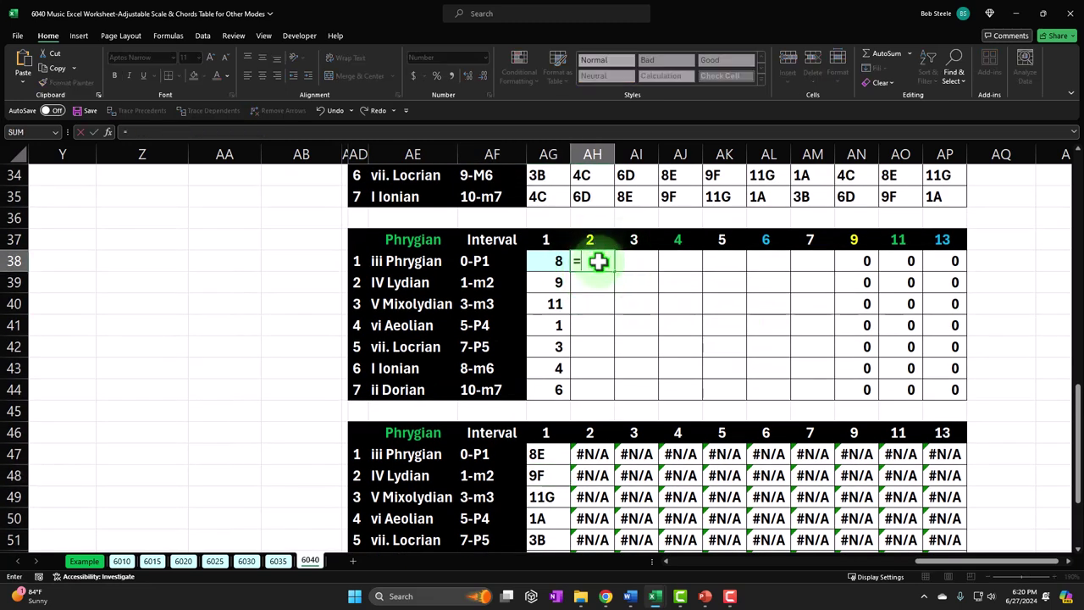
{"action": "type", "text": "if((AG38+Q3"}
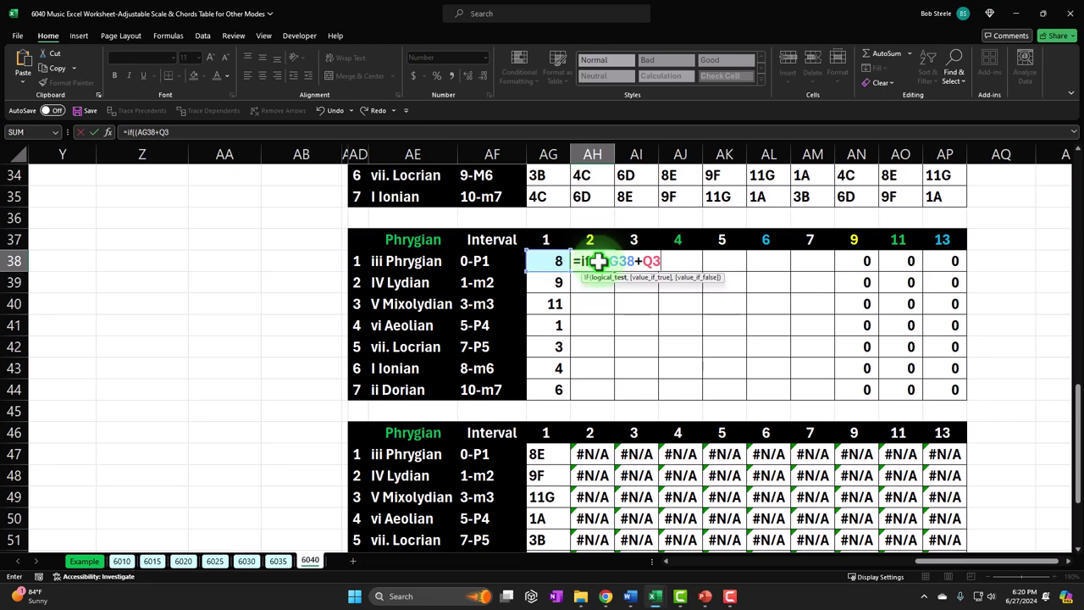
{"action": "left_click_drag", "start_coordinate": [938, 562], "coordinate": [792, 584]}
{"action": "scroll", "coordinate": [347, 394], "scroll_direction": "up", "scroll_amount": 11}
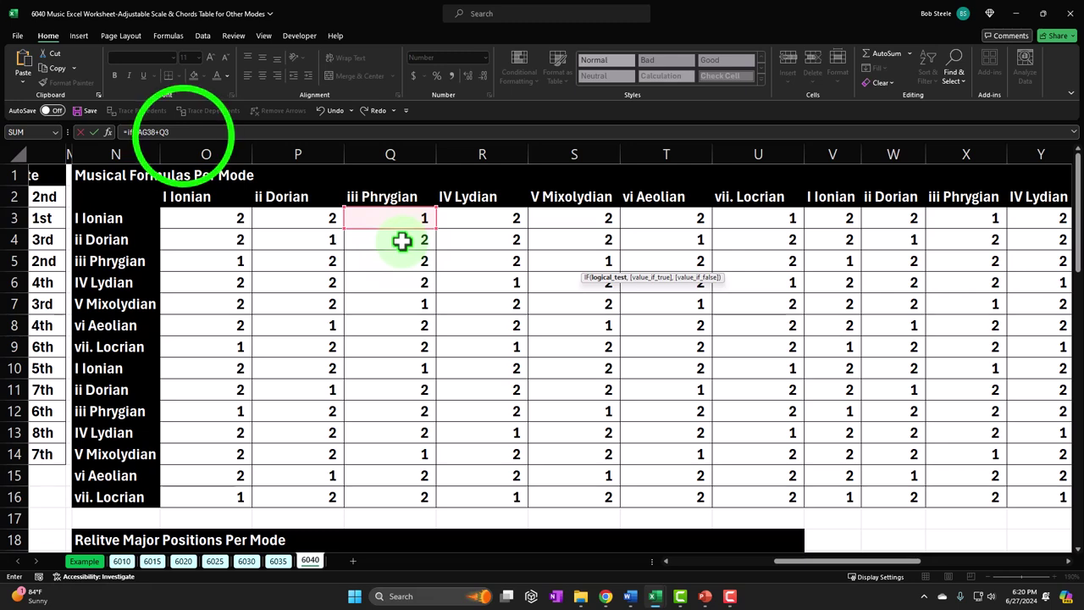
{"action": "left_click", "coordinate": [182, 133]}
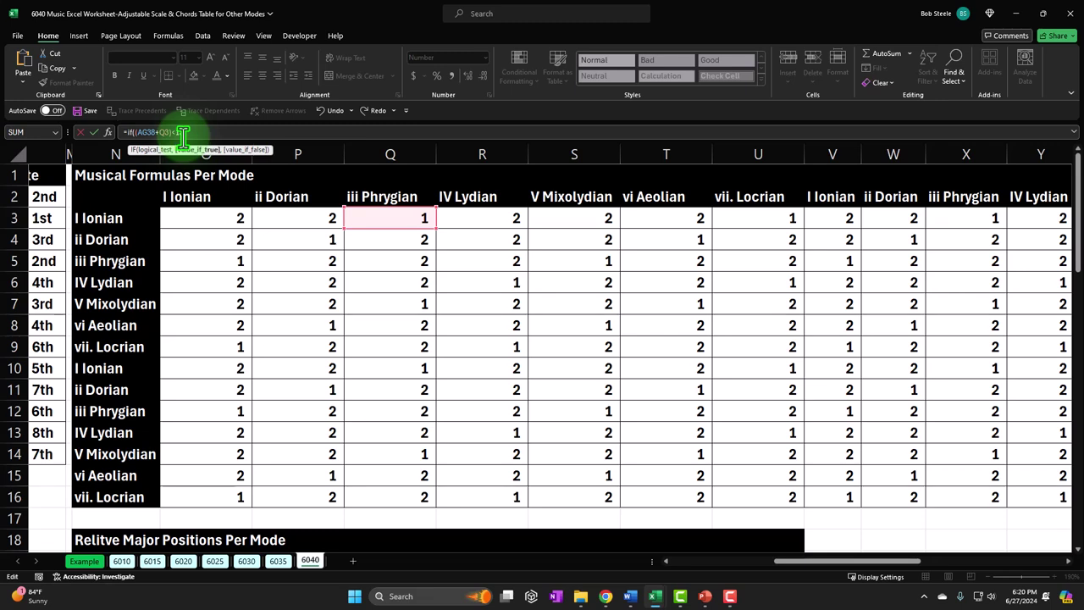
{"action": "type", "text": "13,AG38+Q3,AG38+Q3-"}
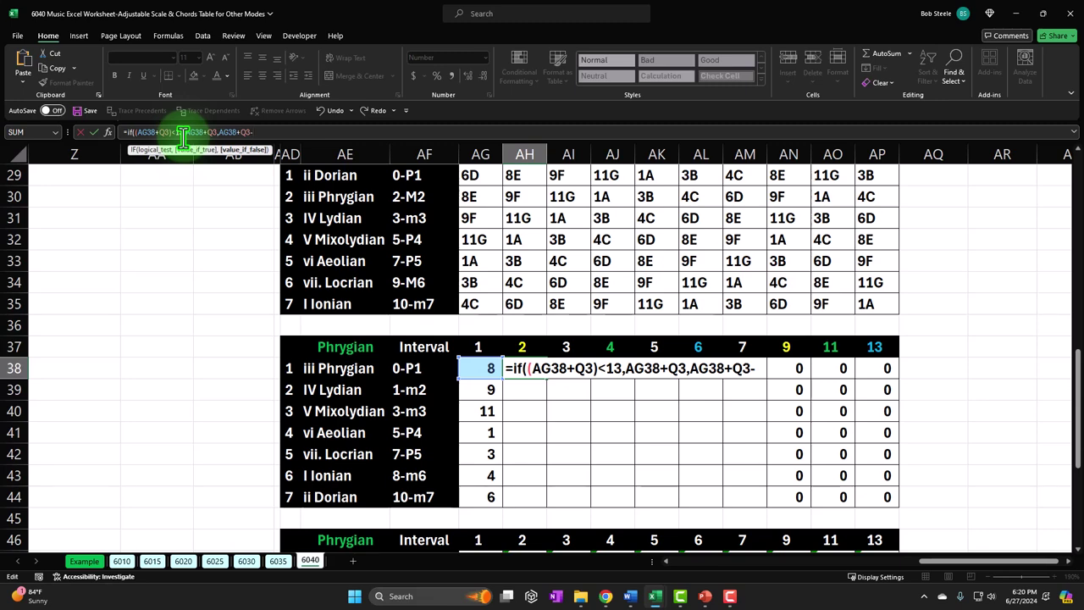
{"action": "type", "text": ")"}
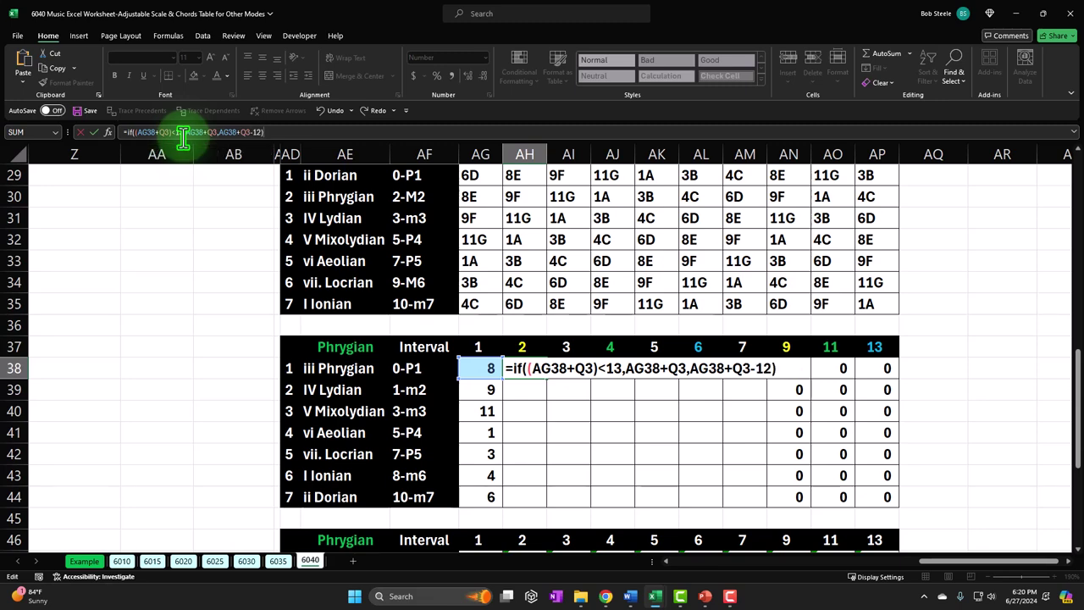
{"action": "key", "text": "Return"}
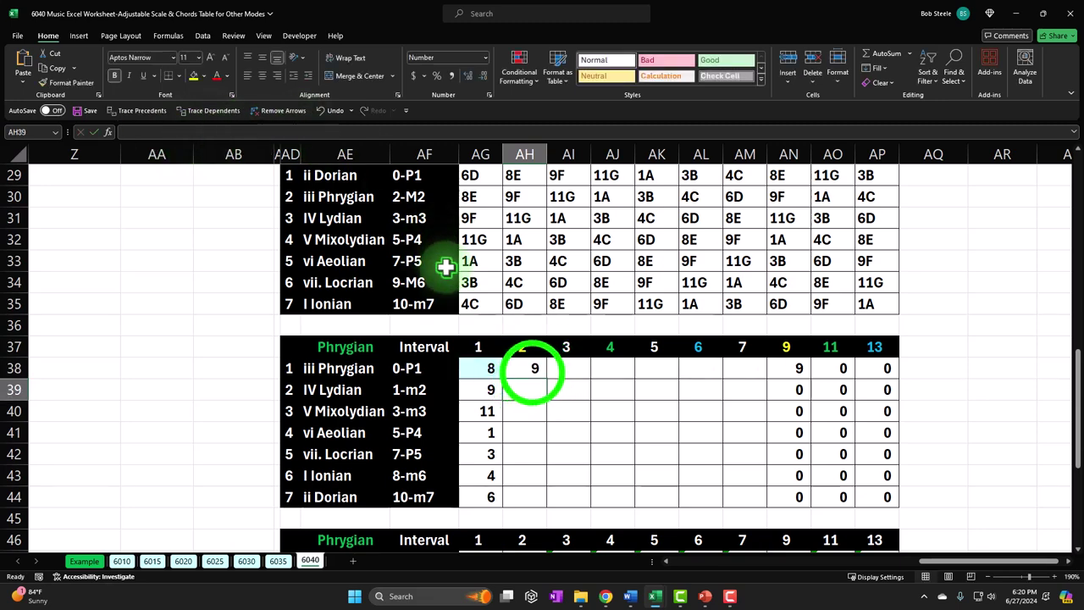
- Fill the AH38 scale formula across the Phrygian number row through AM38
{"action": "left_click", "coordinate": [532, 373]}
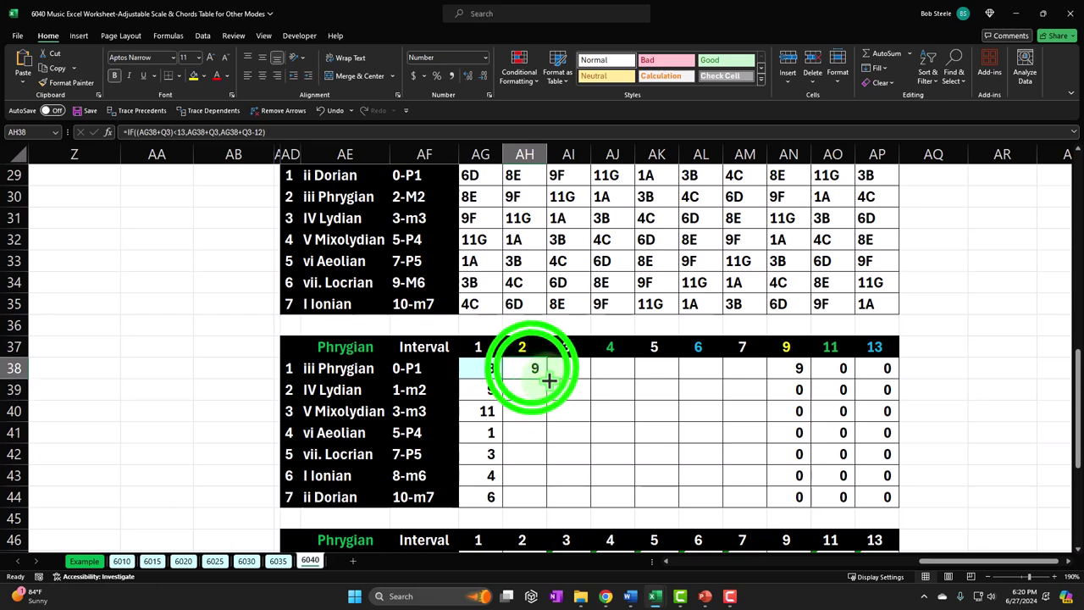
{"action": "double_click", "coordinate": [531, 369]}
{"action": "key", "text": "Escape"}
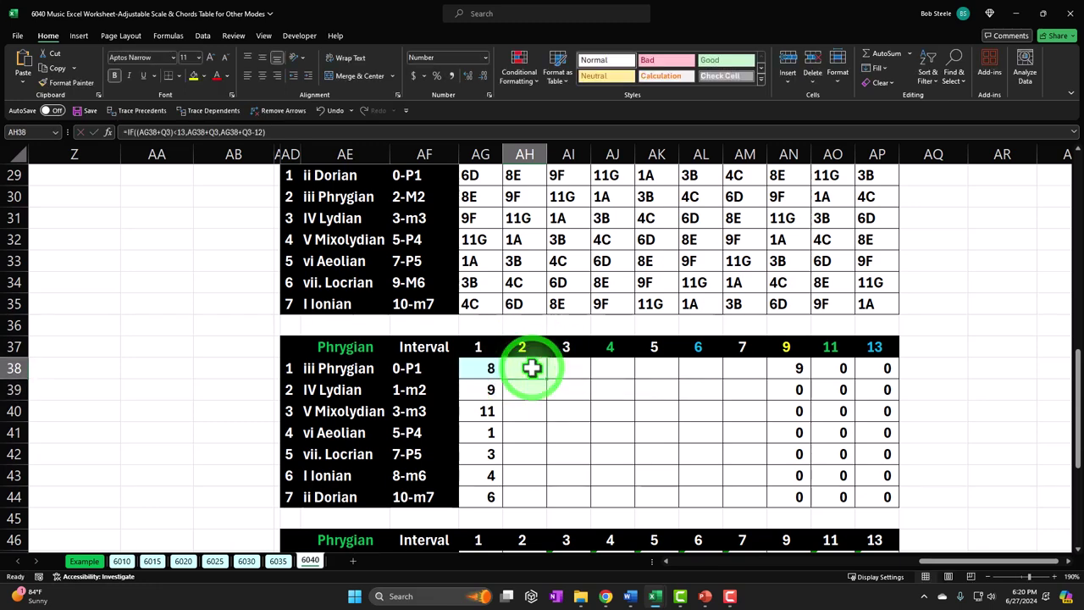
{"action": "left_click_drag", "start_coordinate": [547, 378], "coordinate": [755, 376]}
{"action": "scroll", "coordinate": [725, 421], "scroll_direction": "down", "scroll_amount": 3}
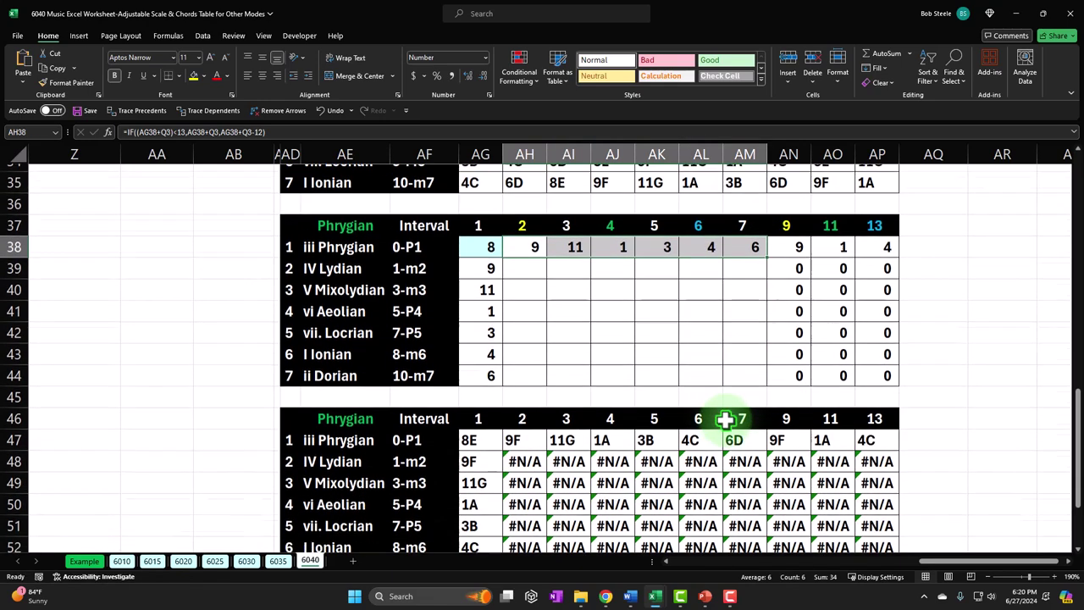
- Check the XLOOKUP note formulas across row 47 of the lower Phrygian table, from AG47 to AP47
{"action": "left_click", "coordinate": [482, 369]}
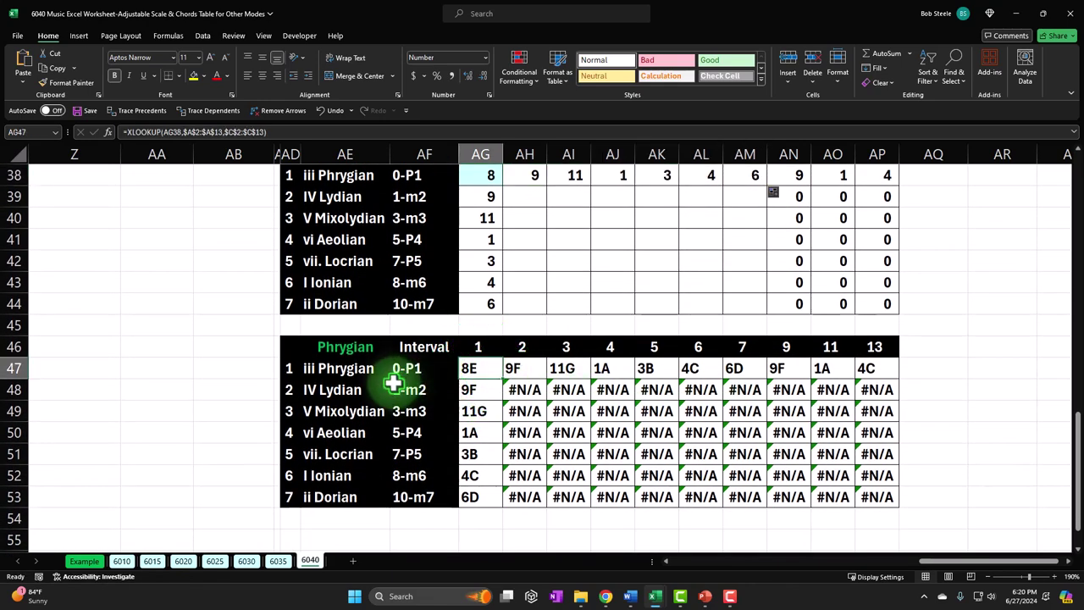
{"action": "key", "text": "Right"}
{"action": "key", "text": "Right"}
{"action": "key", "text": "Right"}
{"action": "key", "text": "Right"}
{"action": "key", "text": "Right"}
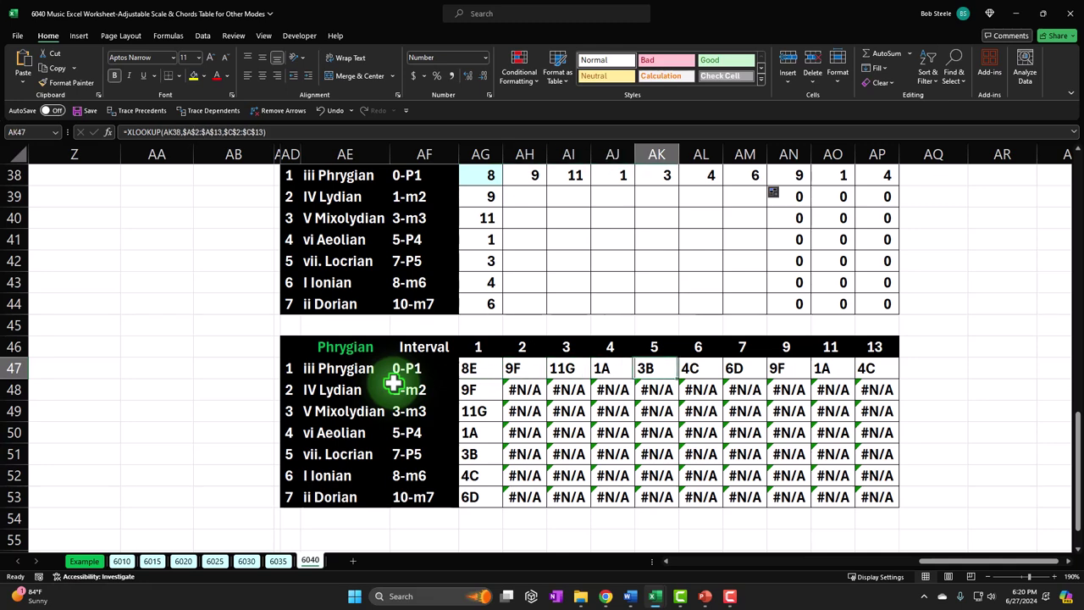
{"action": "key", "text": "Right"}
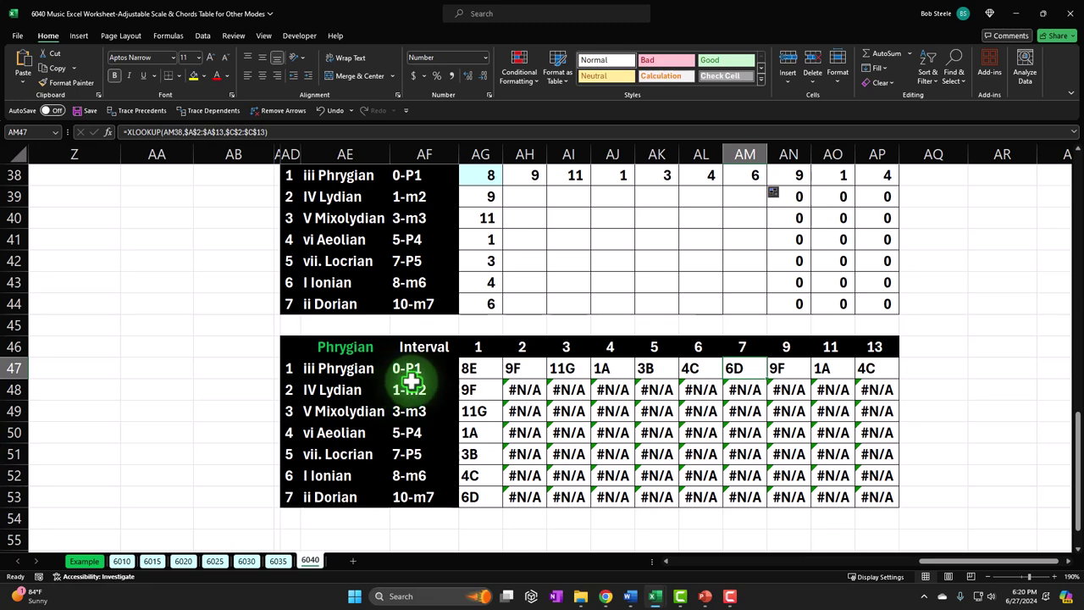
{"action": "key", "text": "Right"}
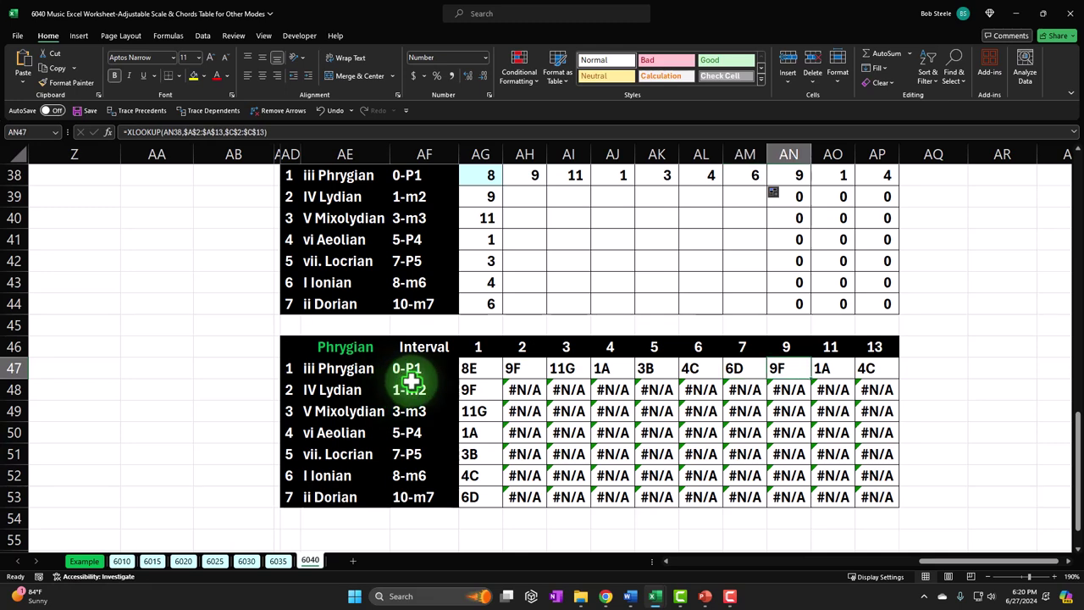
{"action": "key", "text": "Right"}
{"action": "key", "text": "Right"}
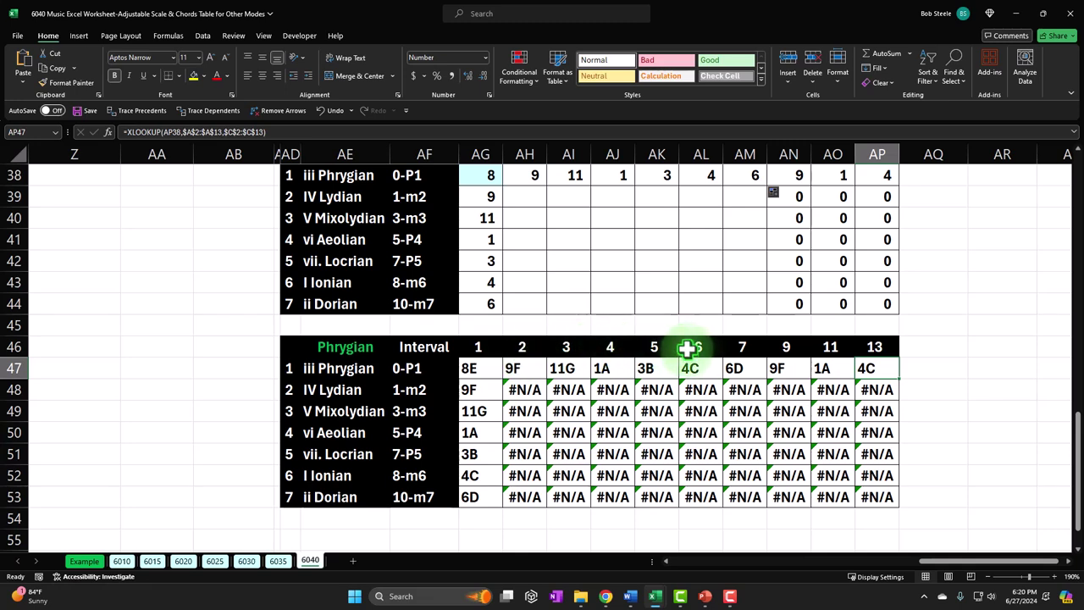
- Fill the number formulas in AG39:AG44 across the Phrygian number table through column AM
{"action": "scroll", "coordinate": [686, 347], "scroll_direction": "up", "scroll_amount": 1}
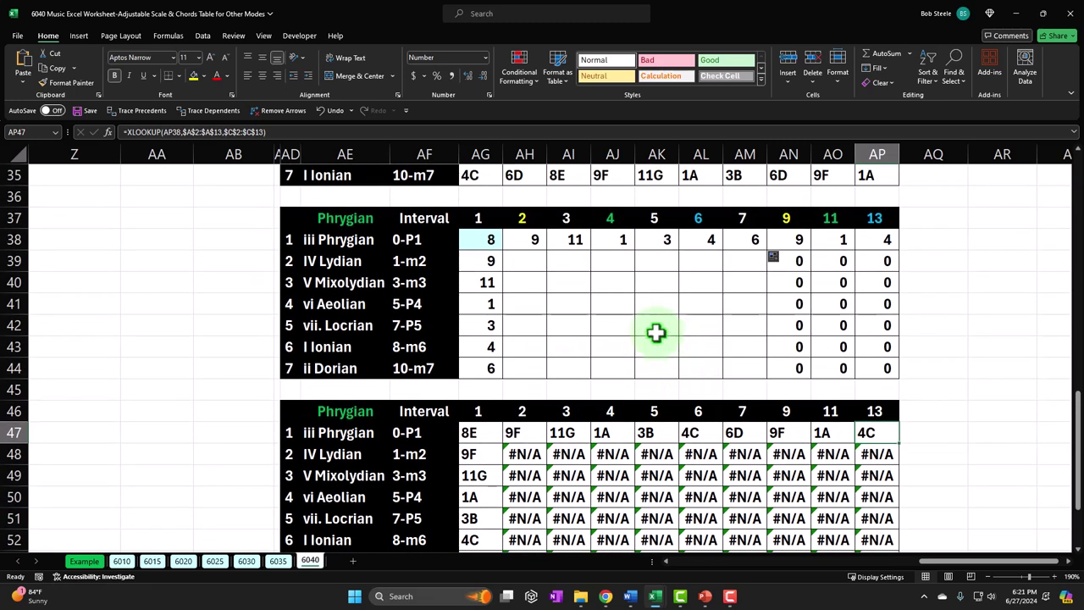
{"action": "left_click_drag", "start_coordinate": [491, 261], "coordinate": [751, 367]}
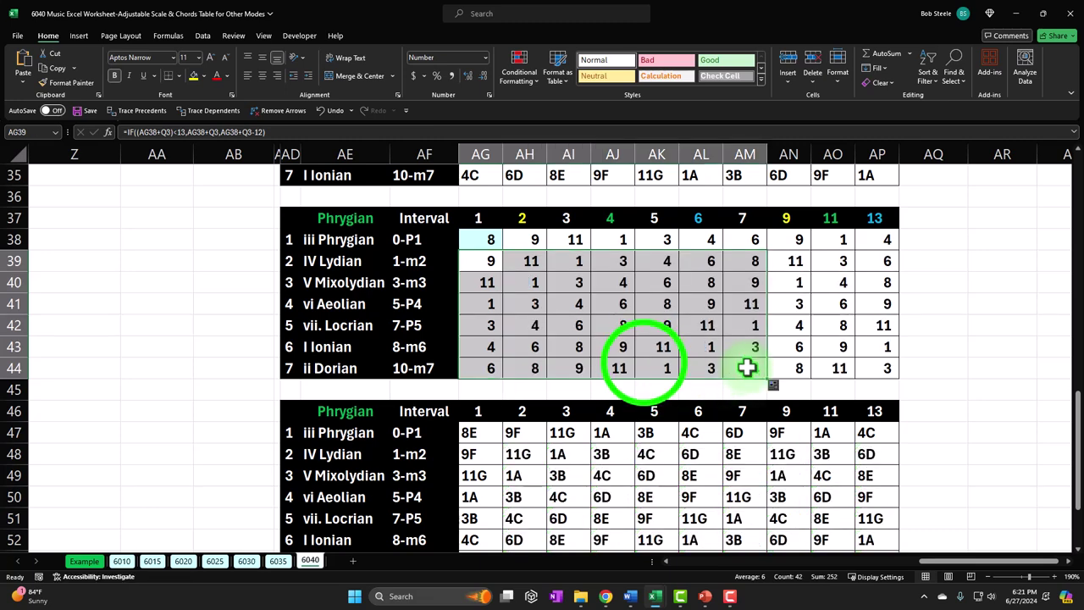
{"action": "left_click", "coordinate": [644, 363]}
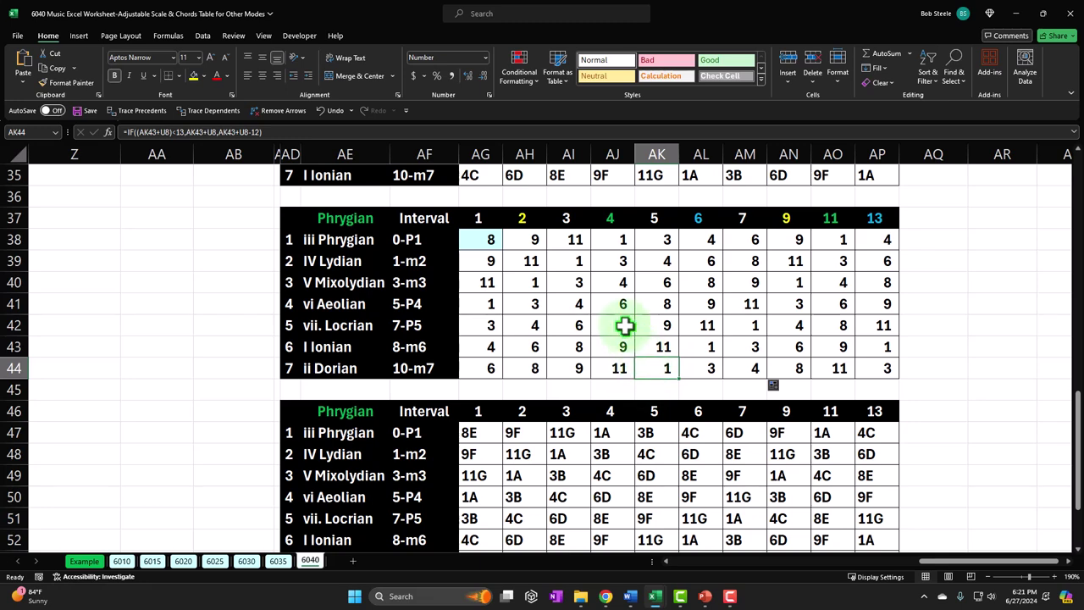
- Check the XLOOKUP note formulas across row 50 and down column AJ of the lower Phrygian table
{"action": "scroll", "coordinate": [554, 356], "scroll_direction": "down", "scroll_amount": 1}
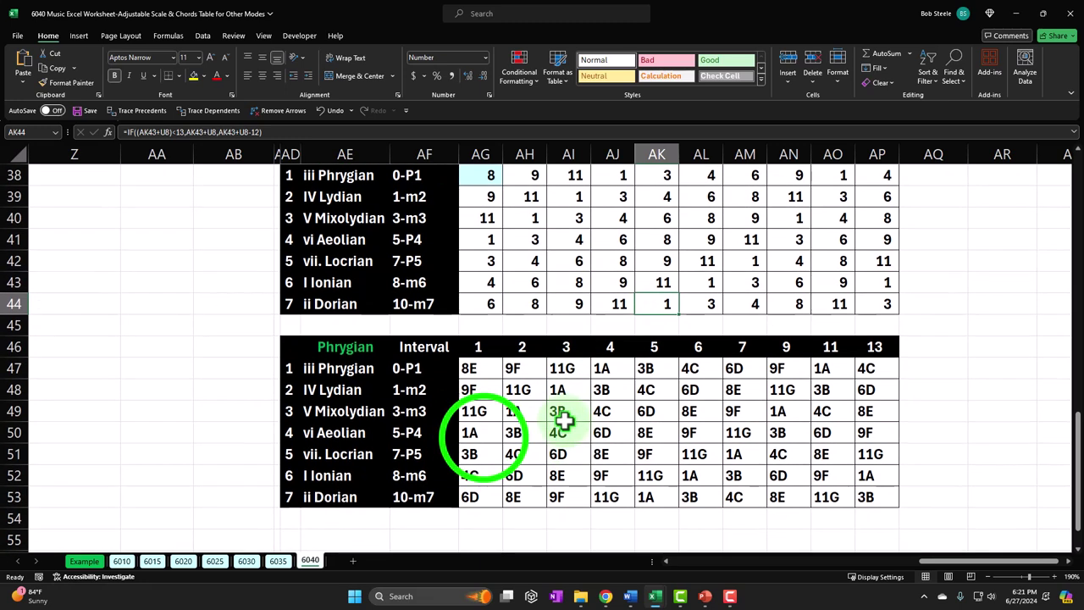
{"action": "left_click", "coordinate": [482, 434]}
{"action": "key", "text": "Right"}
{"action": "key", "text": "Right"}
{"action": "key", "text": "Right"}
{"action": "key", "text": "Right"}
{"action": "key", "text": "Right"}
{"action": "key", "text": "Right"}
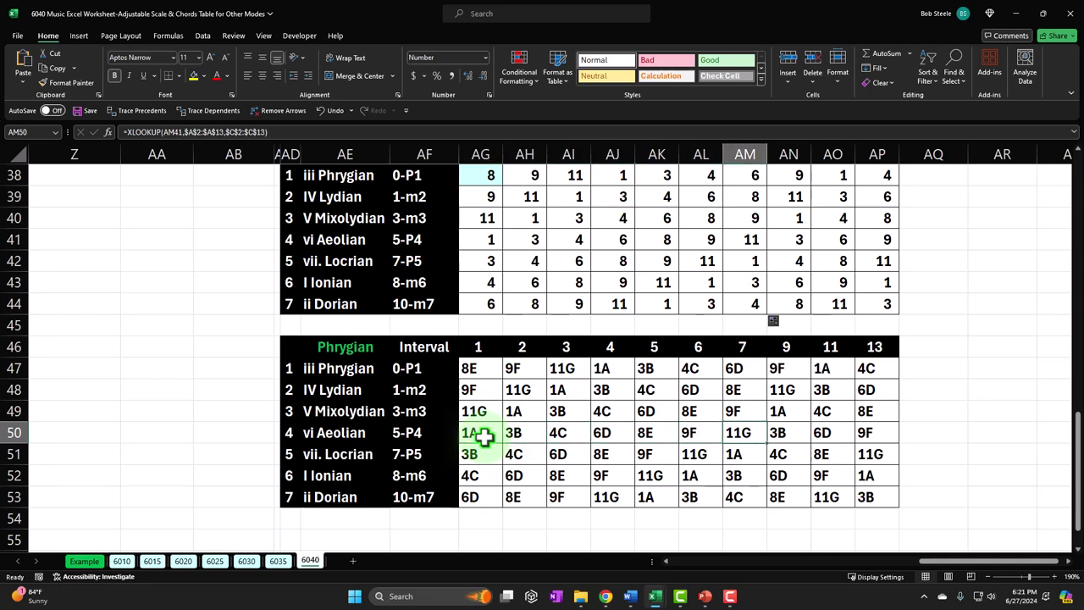
{"action": "key", "text": "Left"}
{"action": "key", "text": "Left"}
{"action": "key", "text": "Left"}
{"action": "key", "text": "Up"}
{"action": "key", "text": "Up"}
{"action": "key", "text": "Up"}
{"action": "key", "text": "Down"}
{"action": "key", "text": "Down"}
{"action": "key", "text": "Down"}
{"action": "key", "text": "Down"}
{"action": "key", "text": "Down"}
{"action": "key", "text": "Down"}
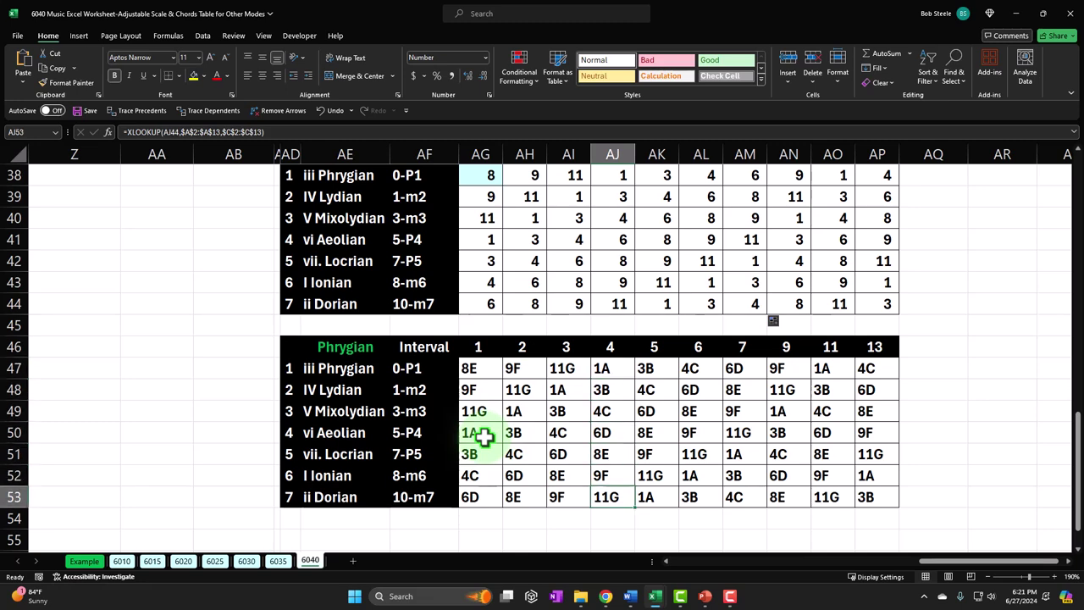
- Trace the AI41 formula's reference to cell S5 in the Musical Formulas Per Mode table
{"action": "scroll", "coordinate": [484, 435], "scroll_direction": "up", "scroll_amount": 1}
{"action": "left_click", "coordinate": [572, 302]}
{"action": "double_click", "coordinate": [573, 303]}
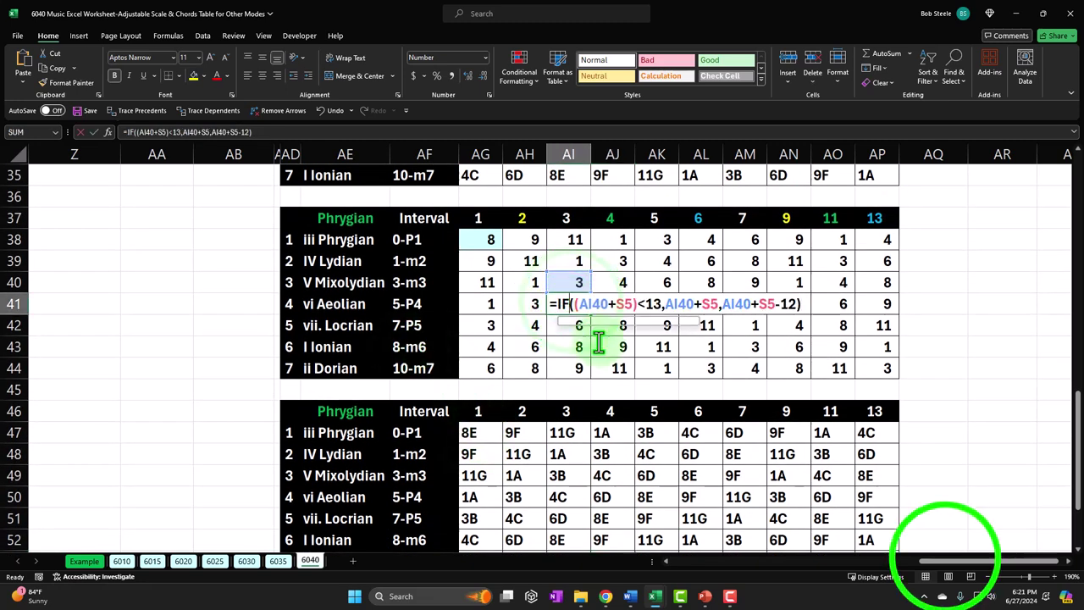
{"action": "left_click_drag", "start_coordinate": [942, 561], "coordinate": [788, 584]}
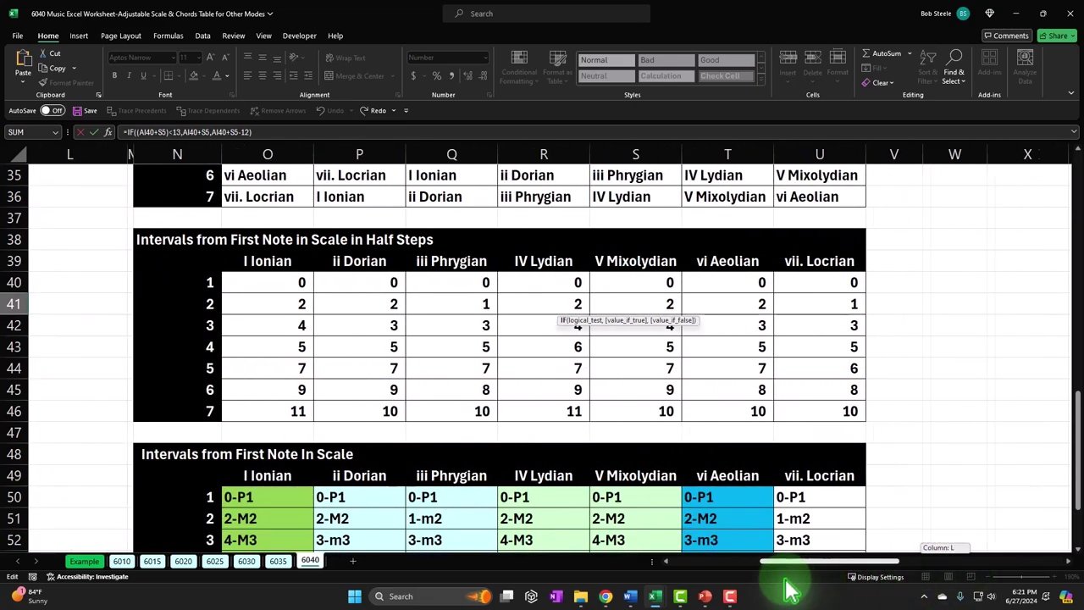
{"action": "scroll", "coordinate": [483, 447], "scroll_direction": "up", "scroll_amount": 11}
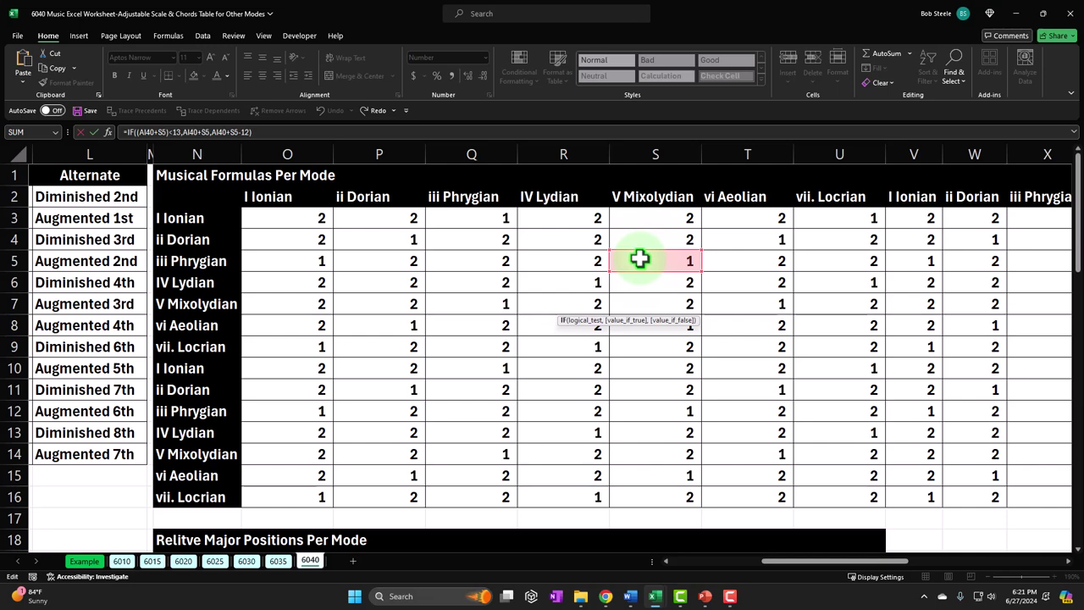
{"action": "key", "text": "Return"}
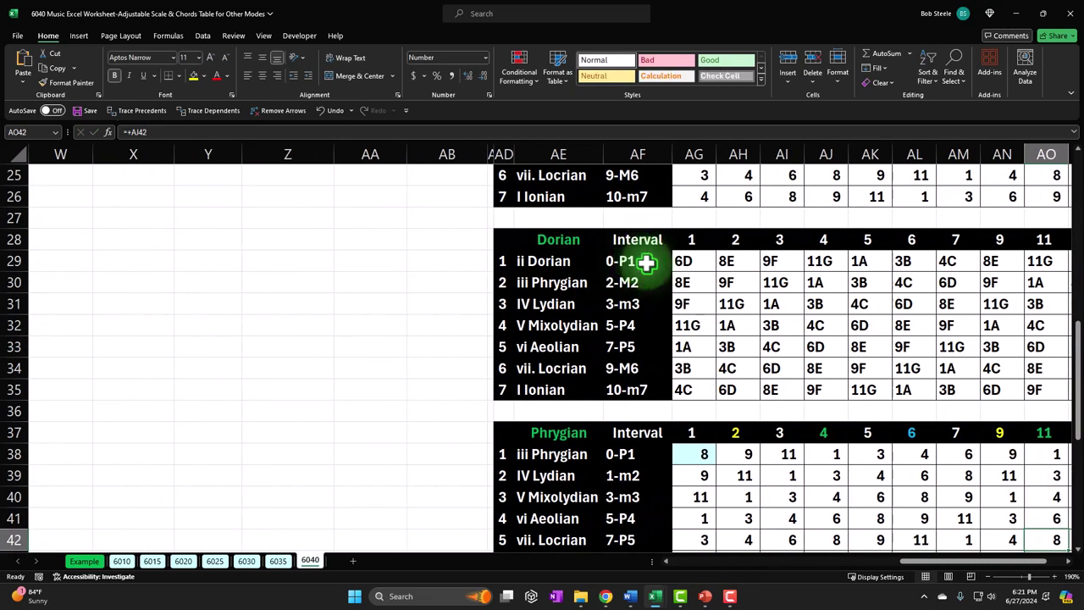
{"action": "scroll", "coordinate": [968, 484], "scroll_direction": "down", "scroll_amount": 1}
{"action": "left_click_drag", "start_coordinate": [988, 561], "coordinate": [1011, 569]}
{"action": "left_click_drag", "start_coordinate": [627, 411], "coordinate": [988, 523]}
{"action": "key", "text": "Delete"}
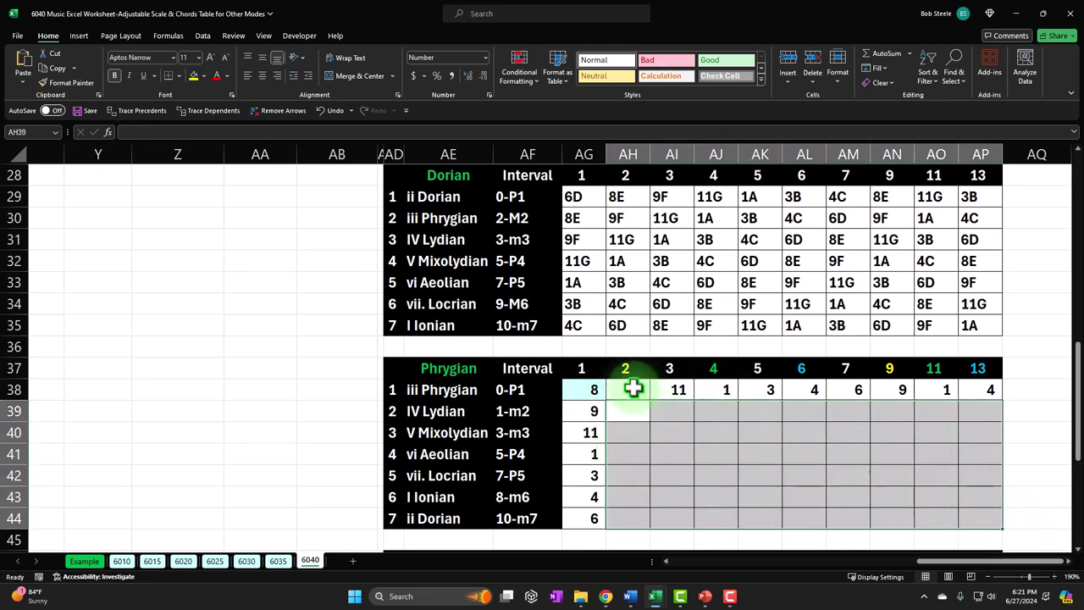
{"action": "key", "text": "ctrl+z"}
- Clear AH39:AM44 in the Phrygian number table and refill it by copying the AH38:AM38 formulas down to row 44
{"action": "left_click", "coordinate": [848, 411]}
{"action": "left_click_drag", "start_coordinate": [641, 411], "coordinate": [856, 508]}
{"action": "key", "text": "Delete"}
{"action": "left_click_drag", "start_coordinate": [636, 387], "coordinate": [870, 513]}
{"action": "scroll", "coordinate": [793, 486], "scroll_direction": "down", "scroll_amount": 3}
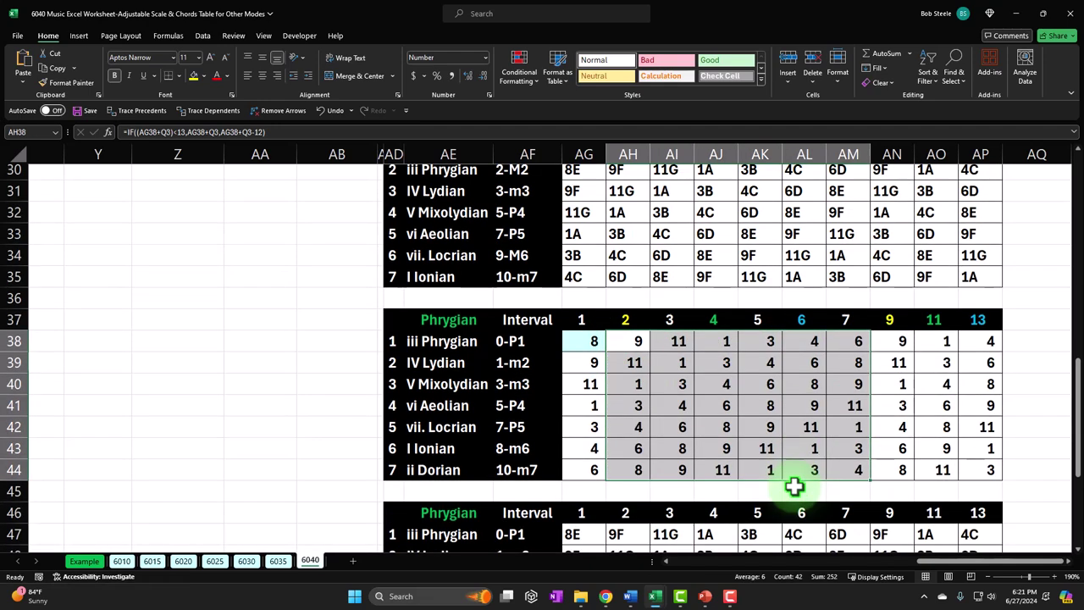
- Look through the Phrygian note-name table's lookup formulas and the references in its 9, 11 and 13 columns
{"action": "left_click", "coordinate": [669, 393]}
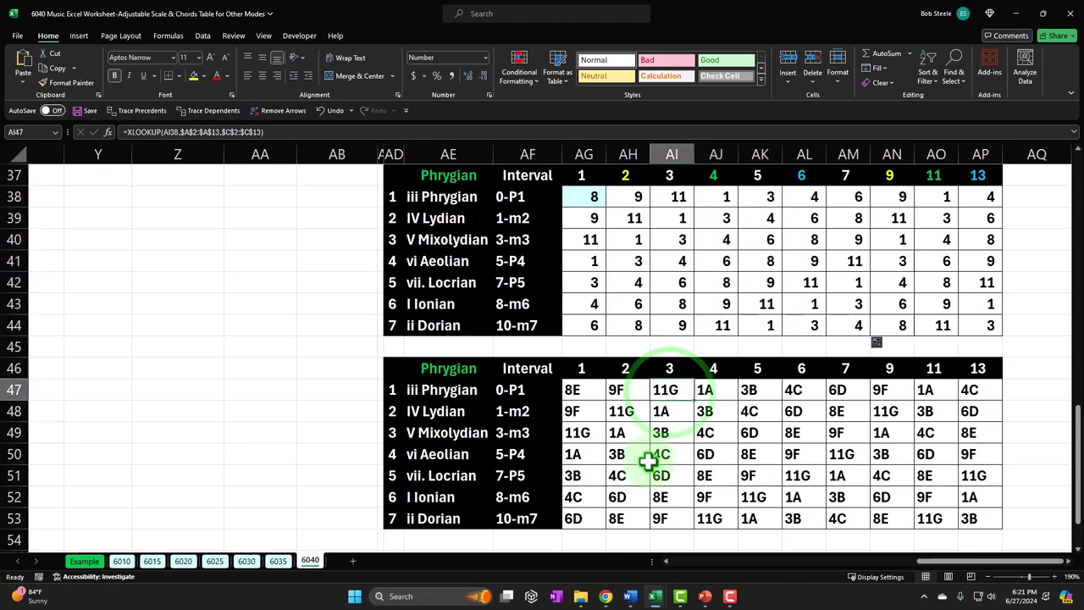
{"action": "key", "text": "Down"}
{"action": "key", "text": "Down"}
{"action": "key", "text": "Down"}
{"action": "key", "text": "Down"}
{"action": "key", "text": "Down"}
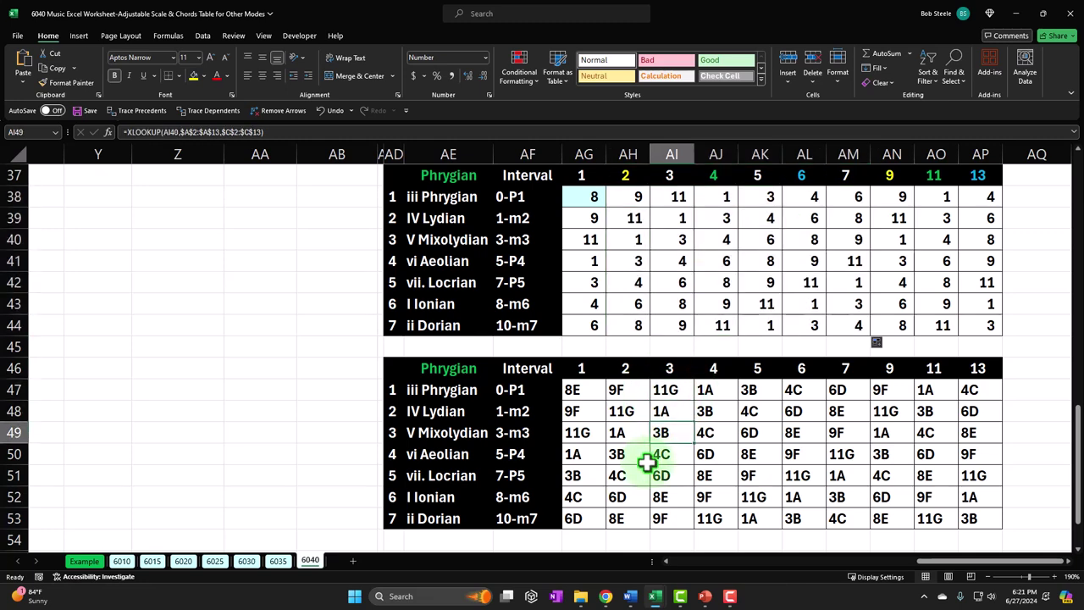
{"action": "key", "text": "Down"}
{"action": "key", "text": "Left"}
{"action": "key", "text": "Left"}
{"action": "key", "text": "Up"}
{"action": "key", "text": "Right"}
{"action": "key", "text": "Right"}
{"action": "key", "text": "Right"}
{"action": "key", "text": "Right"}
{"action": "key", "text": "Right"}
{"action": "key", "text": "Right"}
{"action": "key", "text": "Right"}
{"action": "left_click", "coordinate": [906, 415]}
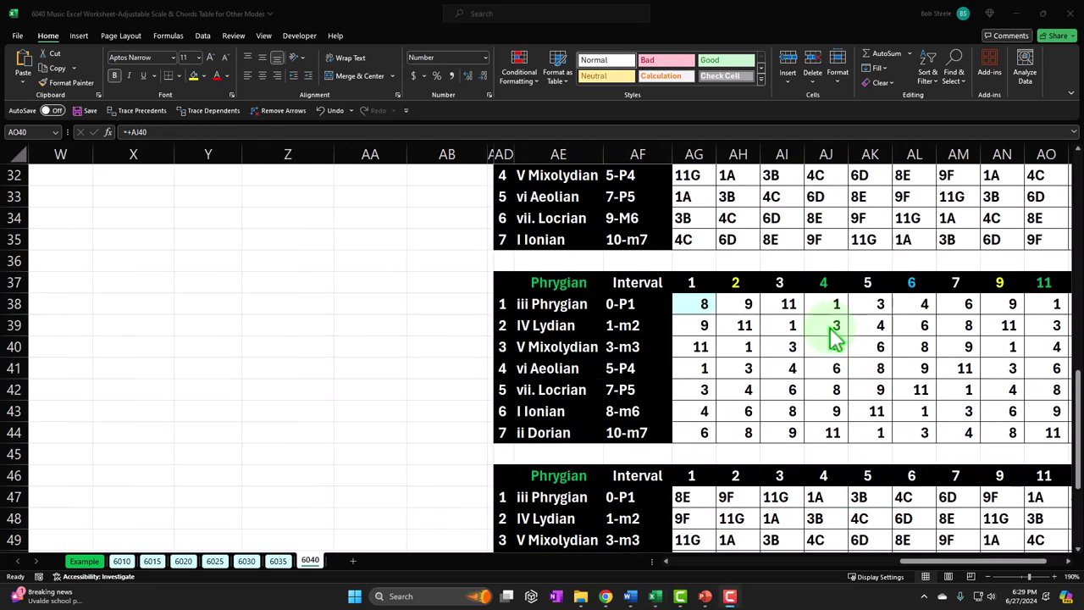
- Examine the IF formula in AH38 and trace its Q3 reference to the Musical Formulas Per Mode table
{"action": "left_click", "coordinate": [761, 325]}
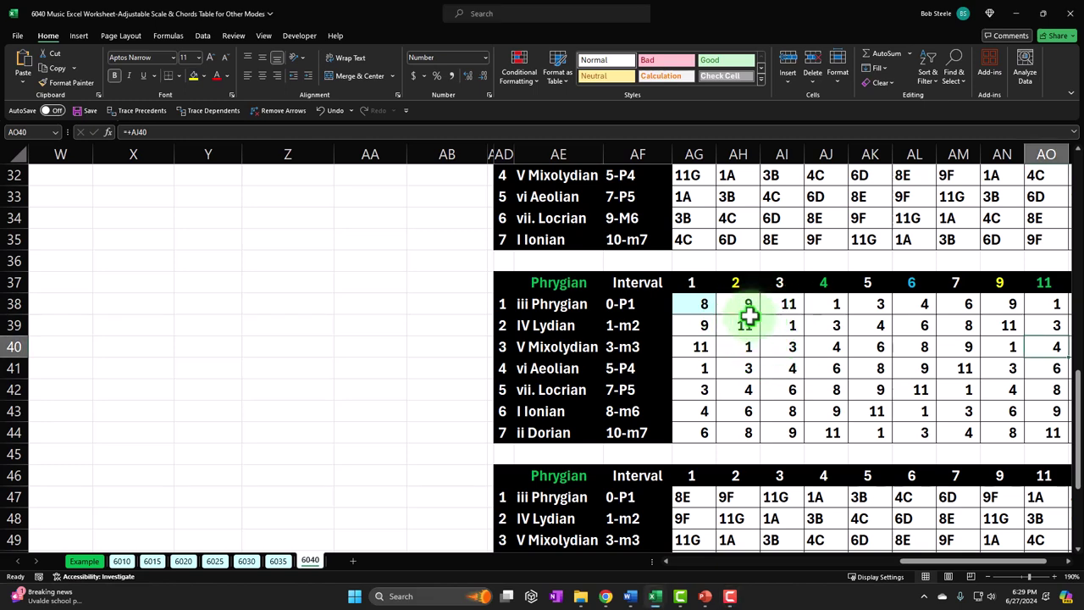
{"action": "double_click", "coordinate": [741, 309]}
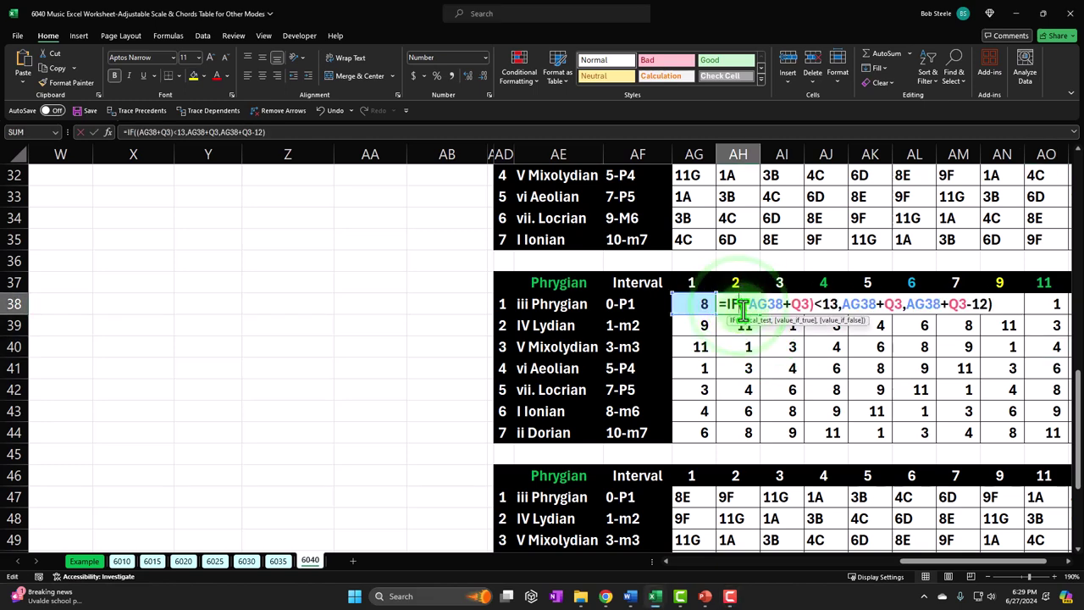
{"action": "left_click_drag", "start_coordinate": [923, 546], "coordinate": [835, 562]}
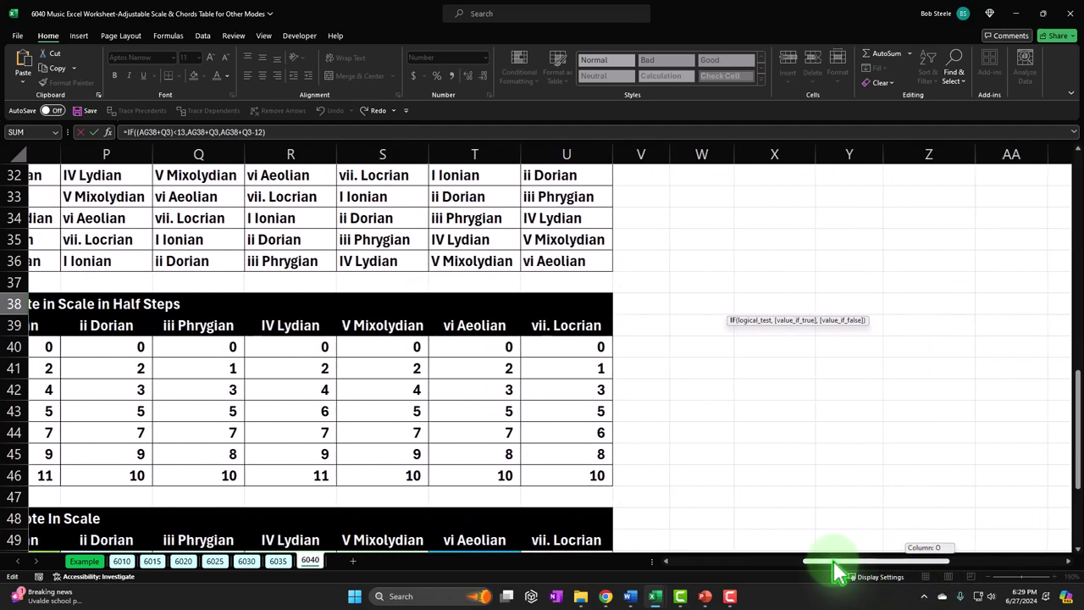
{"action": "scroll", "coordinate": [452, 374], "scroll_direction": "up", "scroll_amount": 3}
{"action": "scroll", "coordinate": [451, 373], "scroll_direction": "up", "scroll_amount": 7}
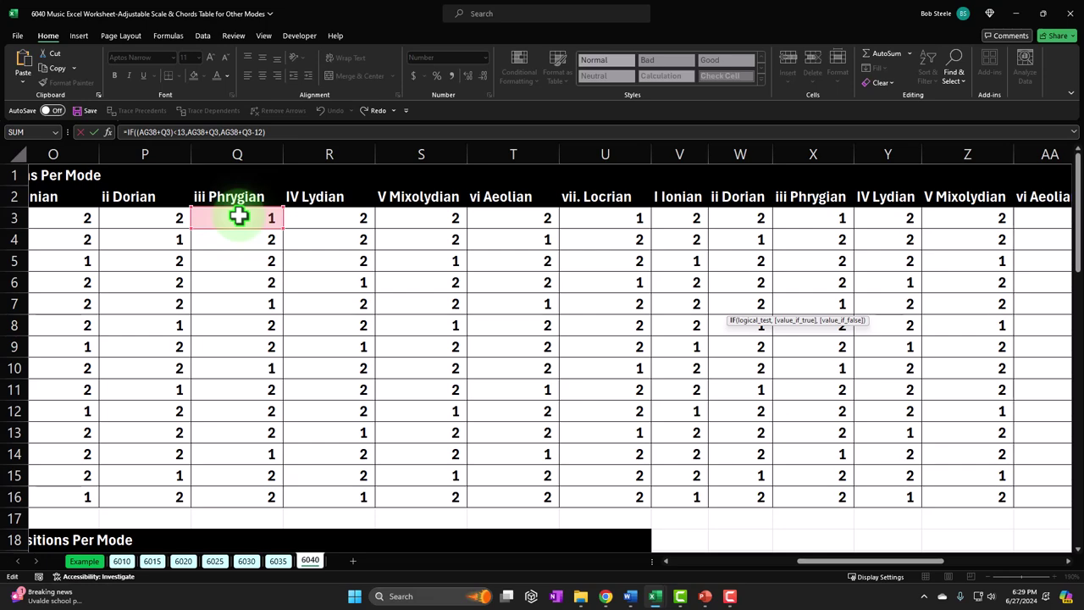
{"action": "key", "text": "Return"}
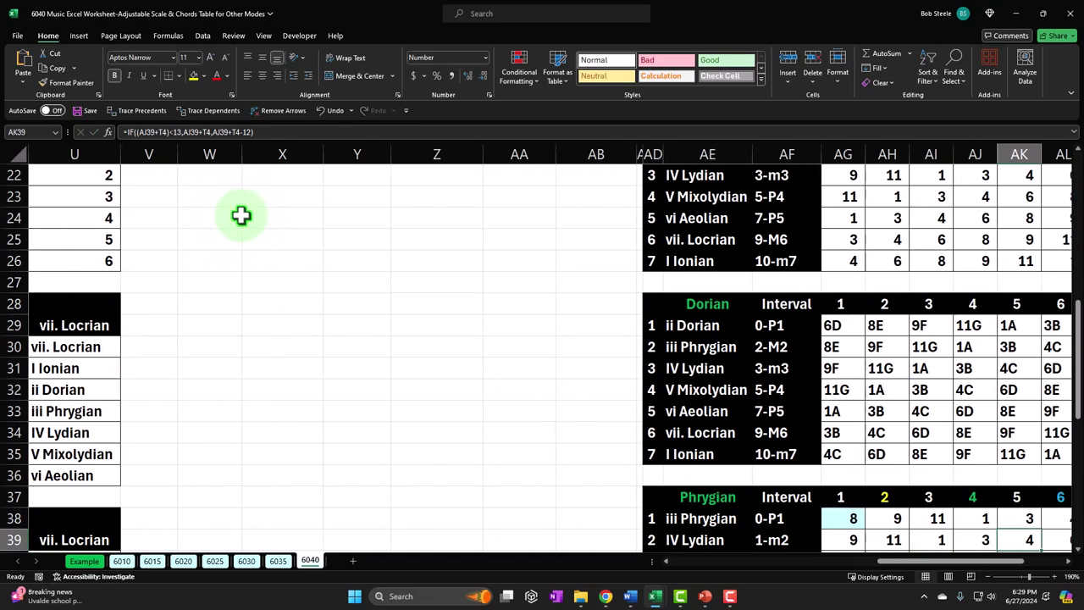
- Examine the IF formula in AI39 and trace its R4 reference to the Musical Formulas Per Mode table
{"action": "scroll", "coordinate": [832, 477], "scroll_direction": "down", "scroll_amount": 2}
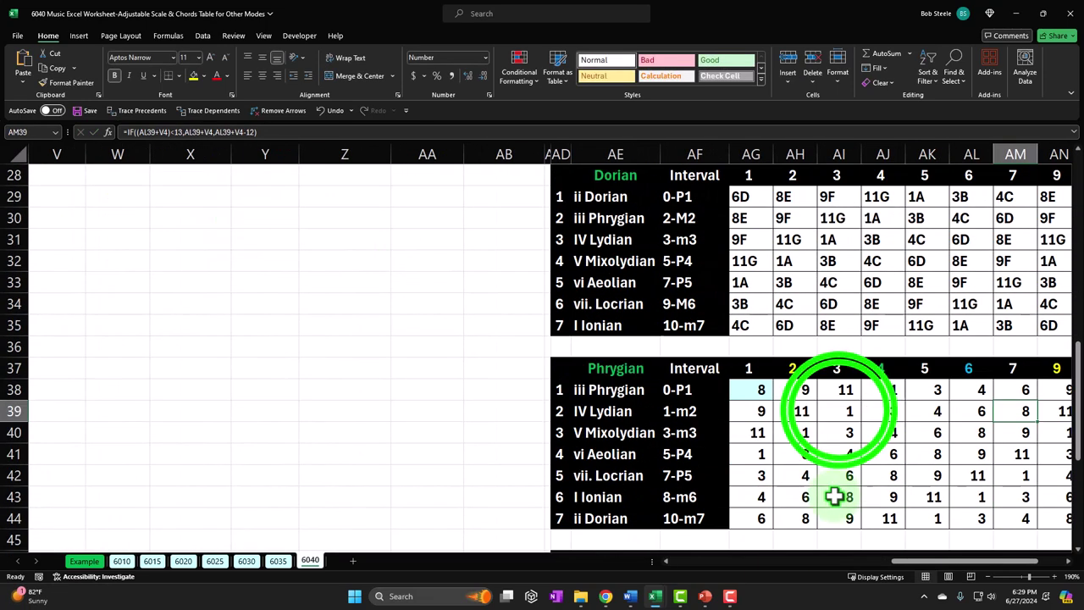
{"action": "double_click", "coordinate": [839, 409]}
{"action": "left_click_drag", "start_coordinate": [926, 564], "coordinate": [822, 574]}
{"action": "scroll", "coordinate": [515, 412], "scroll_direction": "up", "scroll_amount": 9}
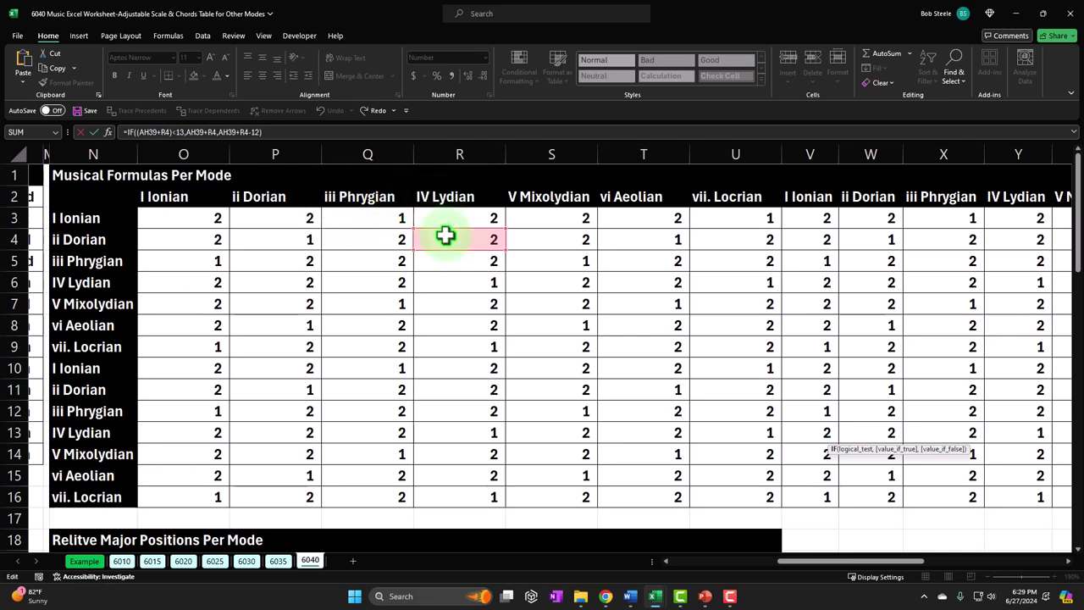
{"action": "key", "text": "Escape"}
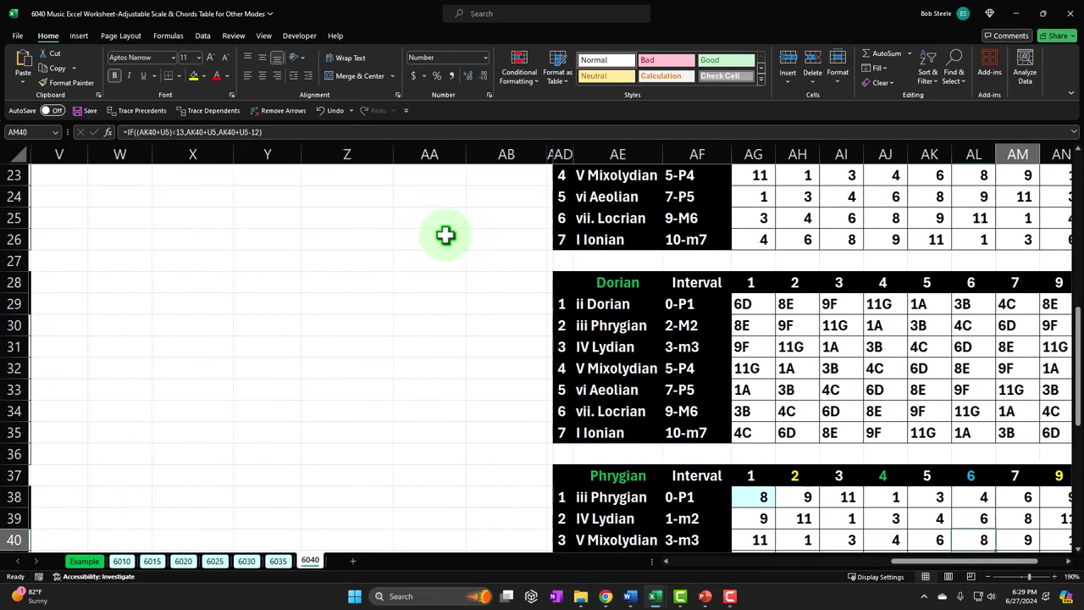
- Copy both Phrygian tables, AD37:AP53, and paste them below starting at AD55
{"action": "key", "text": "Right"}
{"action": "key", "text": "Right"}
{"action": "key", "text": "Right"}
{"action": "key", "text": "Right"}
{"action": "key", "text": "Right"}
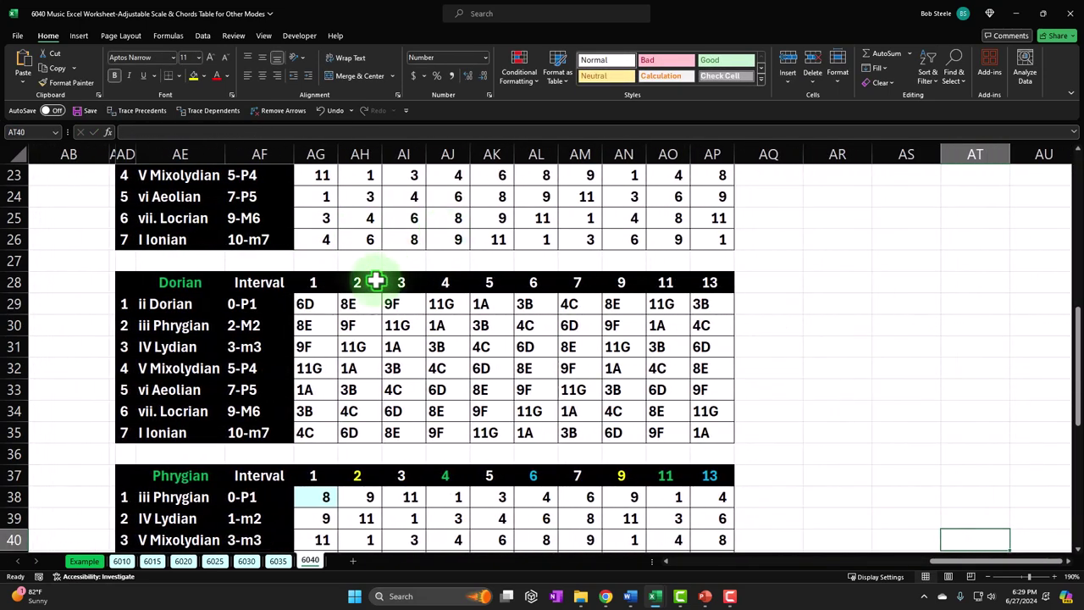
{"action": "scroll", "coordinate": [370, 279], "scroll_direction": "down", "scroll_amount": 1}
{"action": "scroll", "coordinate": [370, 279], "scroll_direction": "down", "scroll_amount": 1}
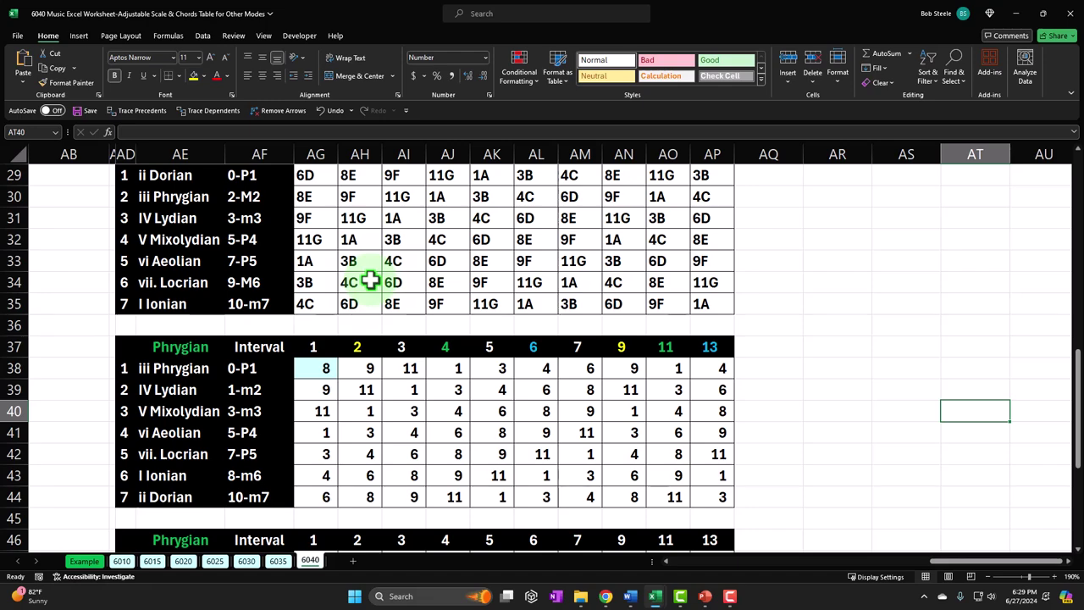
{"action": "scroll", "coordinate": [370, 282], "scroll_direction": "down", "scroll_amount": 3}
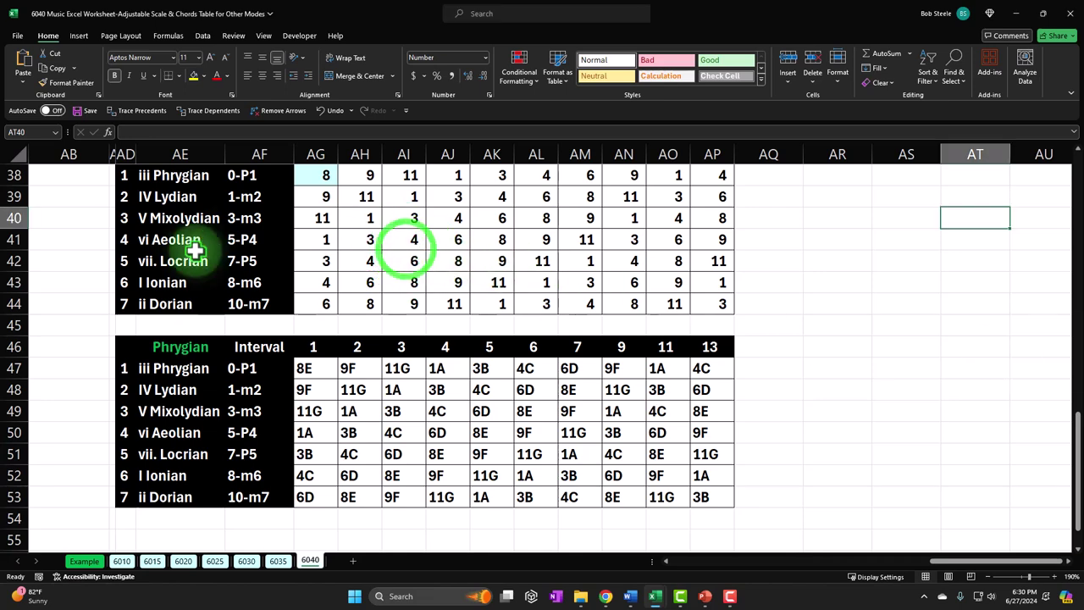
{"action": "scroll", "coordinate": [188, 244], "scroll_direction": "up", "scroll_amount": 1}
{"action": "left_click_drag", "start_coordinate": [126, 217], "coordinate": [704, 499]}
{"action": "key", "text": "ctrl+c"}
{"action": "scroll", "coordinate": [358, 426], "scroll_direction": "down", "scroll_amount": 2}
{"action": "left_click", "coordinate": [127, 410]}
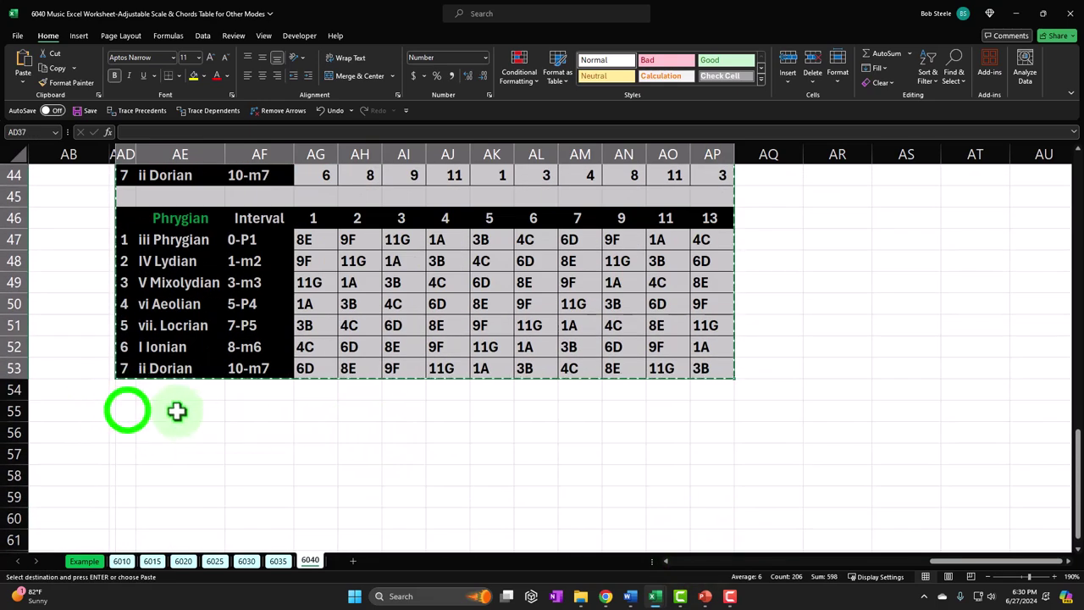
{"action": "key", "text": "ctrl+v"}
{"action": "scroll", "coordinate": [127, 409], "scroll_direction": "down", "scroll_amount": 1}
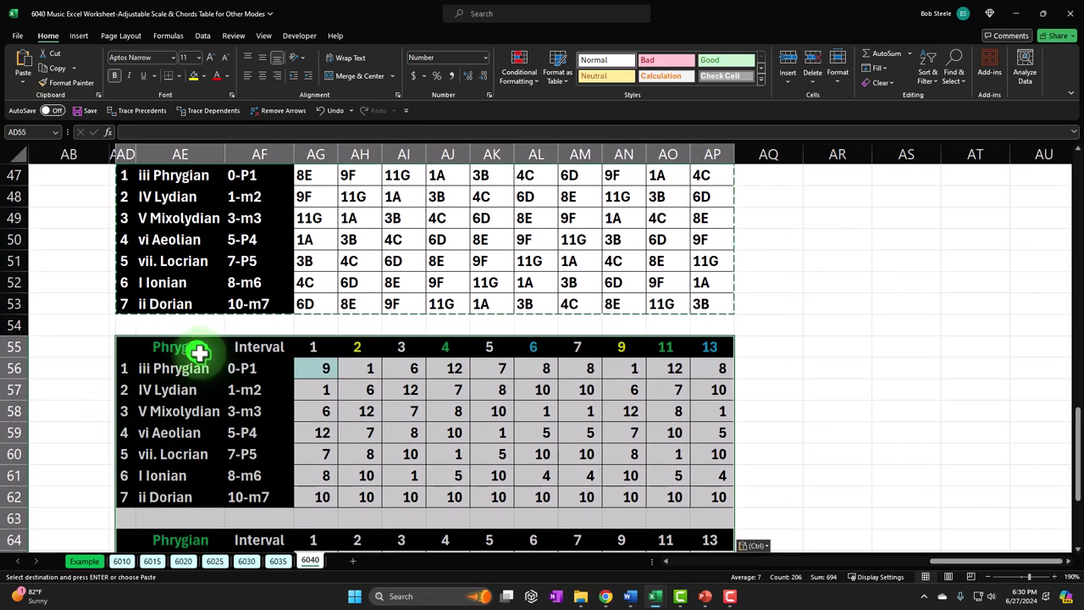
- Title the pasted number table Lydian in AE55 and clear its note numbers in AG56:AM62
{"action": "left_click", "coordinate": [197, 350]}
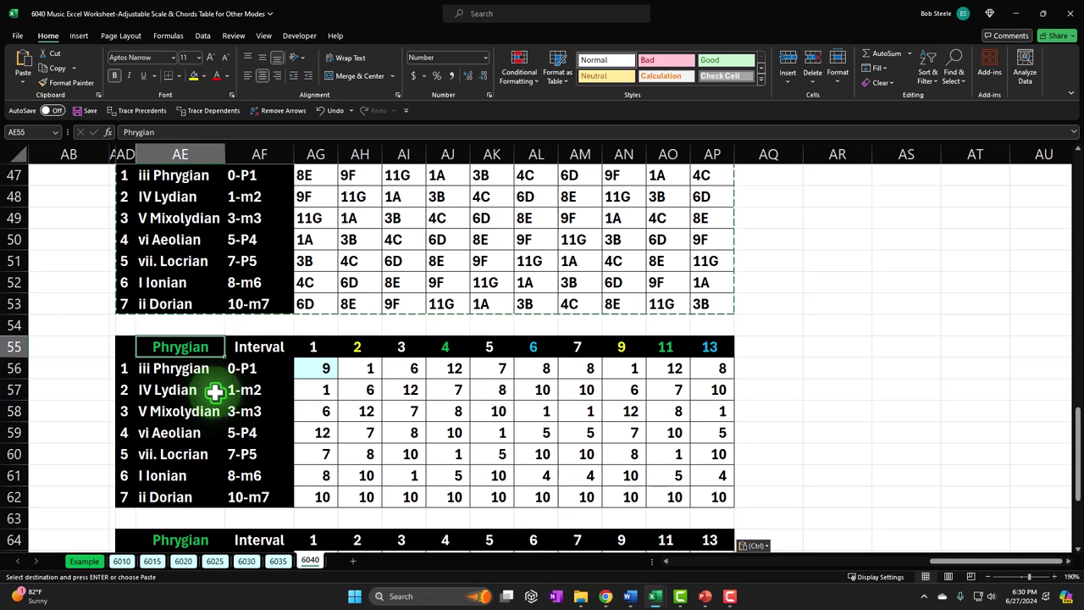
{"action": "type", "text": "Lyd"}
{"action": "key", "text": "Return"}
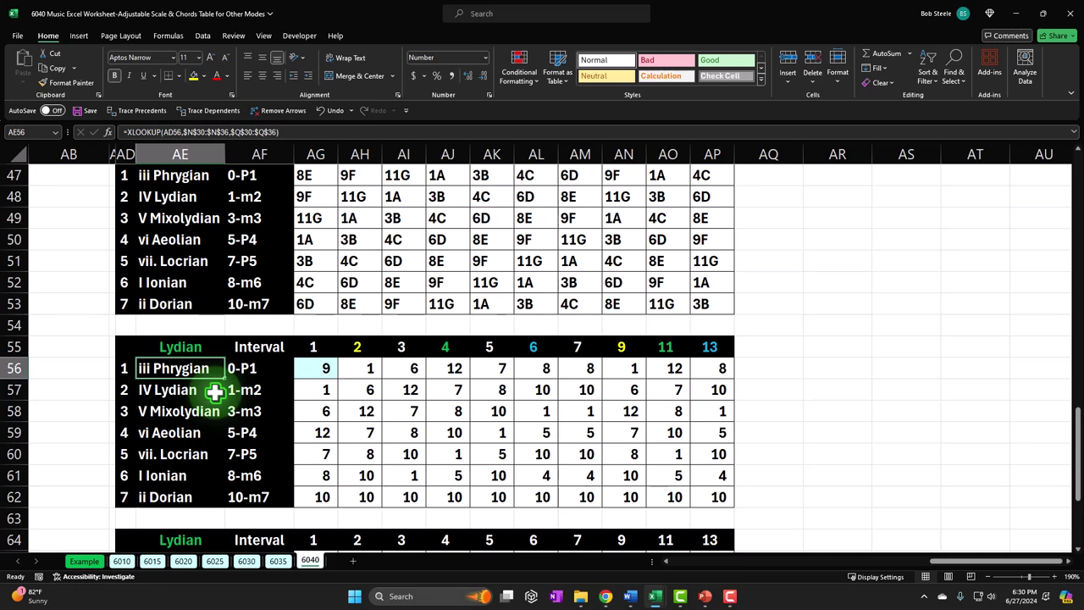
{"action": "left_click_drag", "start_coordinate": [315, 370], "coordinate": [541, 497]}
{"action": "key", "text": "Delete"}
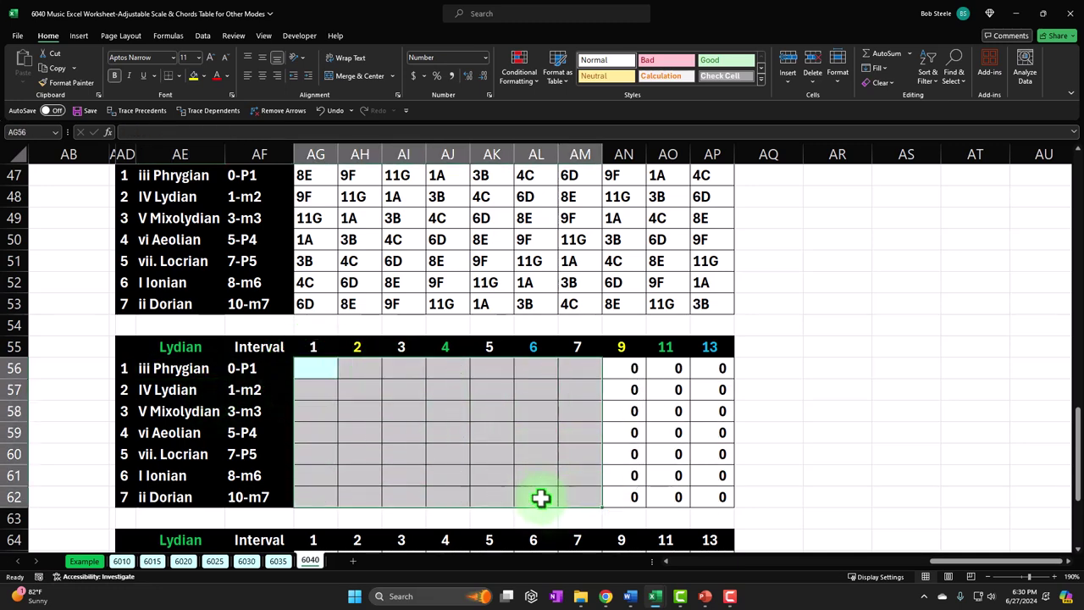
- Change the return array of the XLOOKUP in AE56 to the IV Lydian mode names, with absolute references $R$30:$R$36
{"action": "double_click", "coordinate": [189, 367]}
{"action": "left_click_drag", "start_coordinate": [980, 559], "coordinate": [774, 584]}
{"action": "scroll", "coordinate": [756, 479], "scroll_direction": "up", "scroll_amount": 4}
{"action": "scroll", "coordinate": [756, 480], "scroll_direction": "up", "scroll_amount": 3}
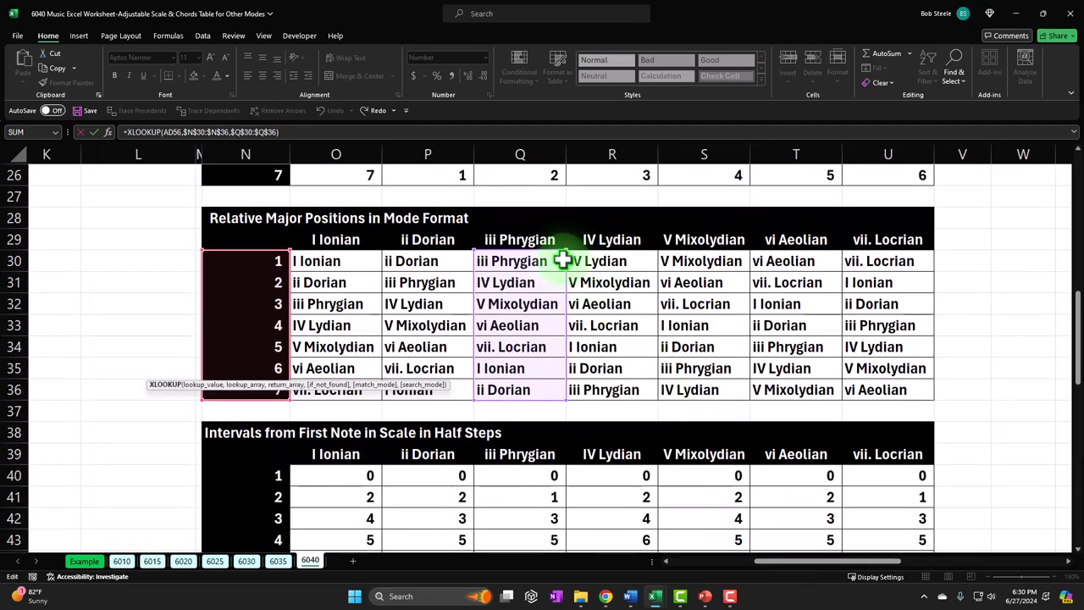
{"action": "left_click", "coordinate": [276, 133]}
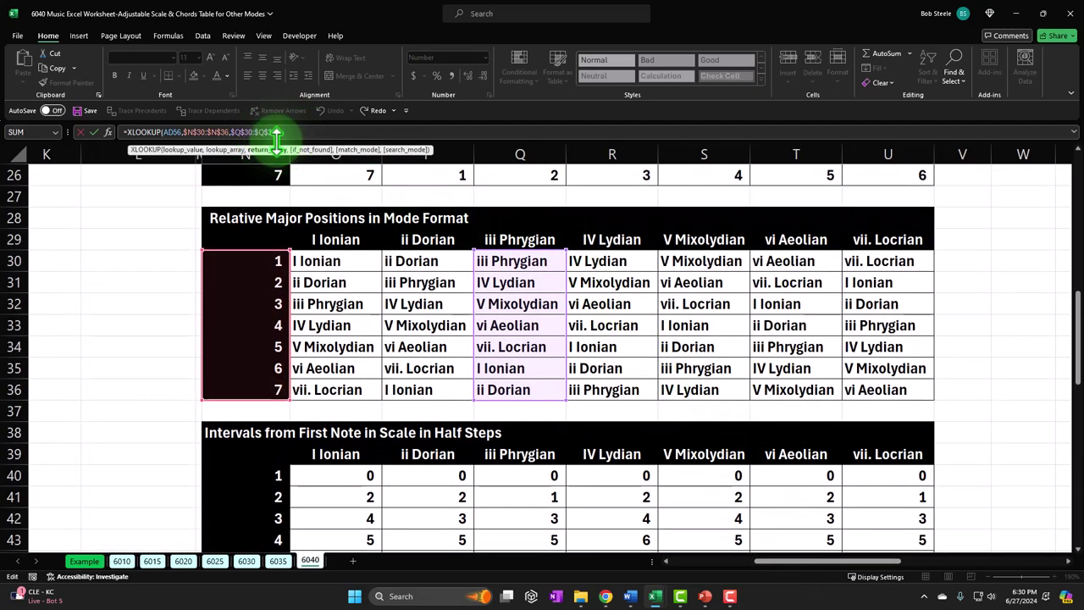
{"action": "key", "text": "BackSpace"}
{"action": "key", "text": "BackSpace"}
{"action": "key", "text": "BackSpace"}
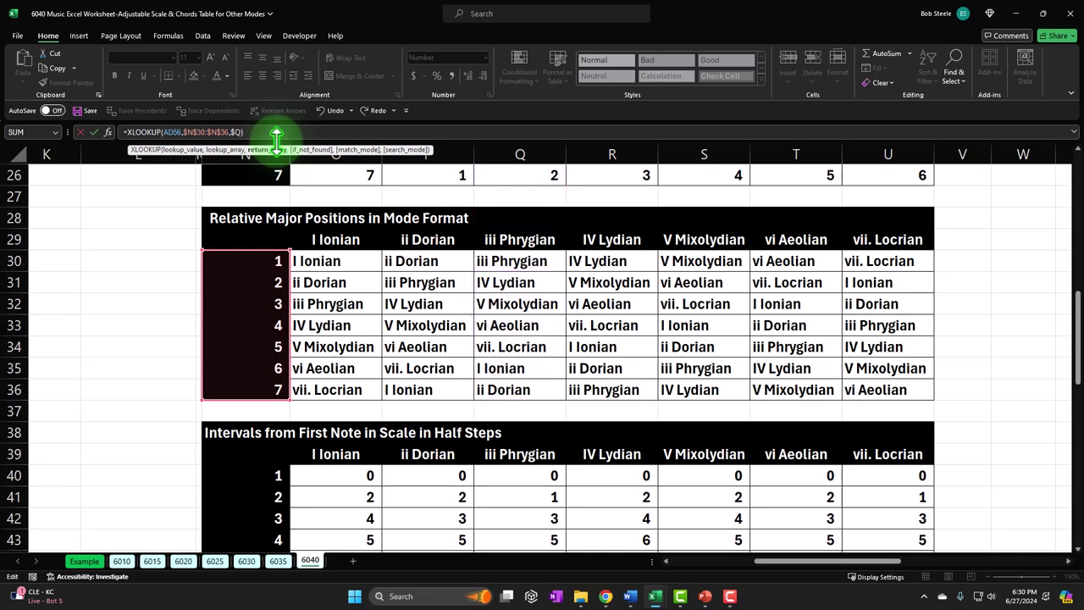
{"action": "left_click_drag", "start_coordinate": [593, 256], "coordinate": [606, 394]}
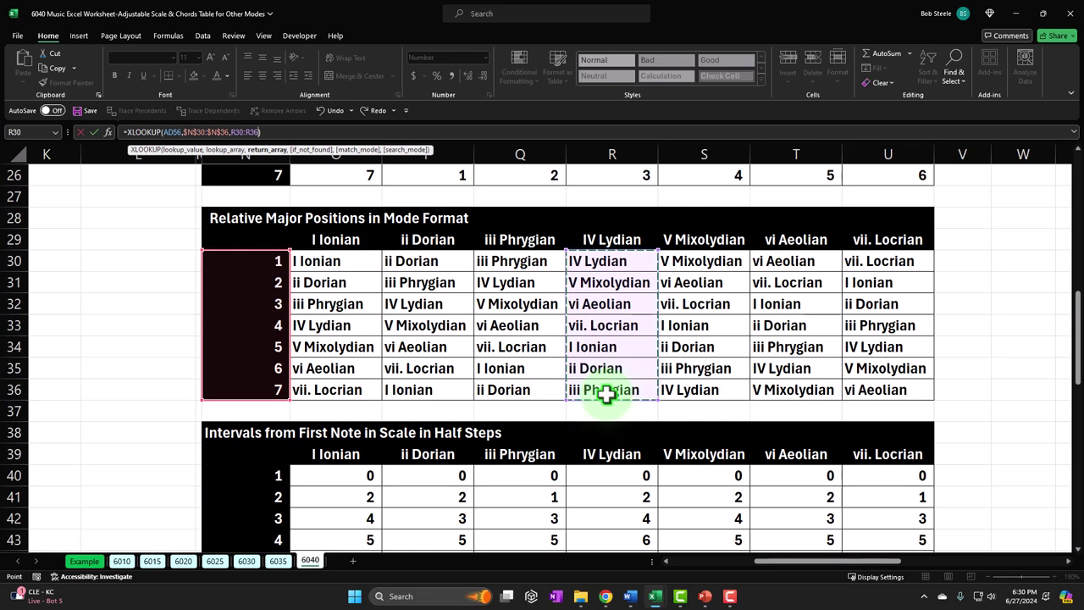
{"action": "key", "text": "F4"}
{"action": "key", "text": "Return"}
- Fill the AE56 mode-name lookup down through AE62
{"action": "left_click", "coordinate": [576, 369]}
{"action": "left_click", "coordinate": [592, 377]}
{"action": "left_click_drag", "start_coordinate": [593, 380], "coordinate": [601, 491]}
- Look across row 56 of the Lydian table, from the scale degree number through the 13 column and back to Interval
{"action": "left_click", "coordinate": [507, 368]}
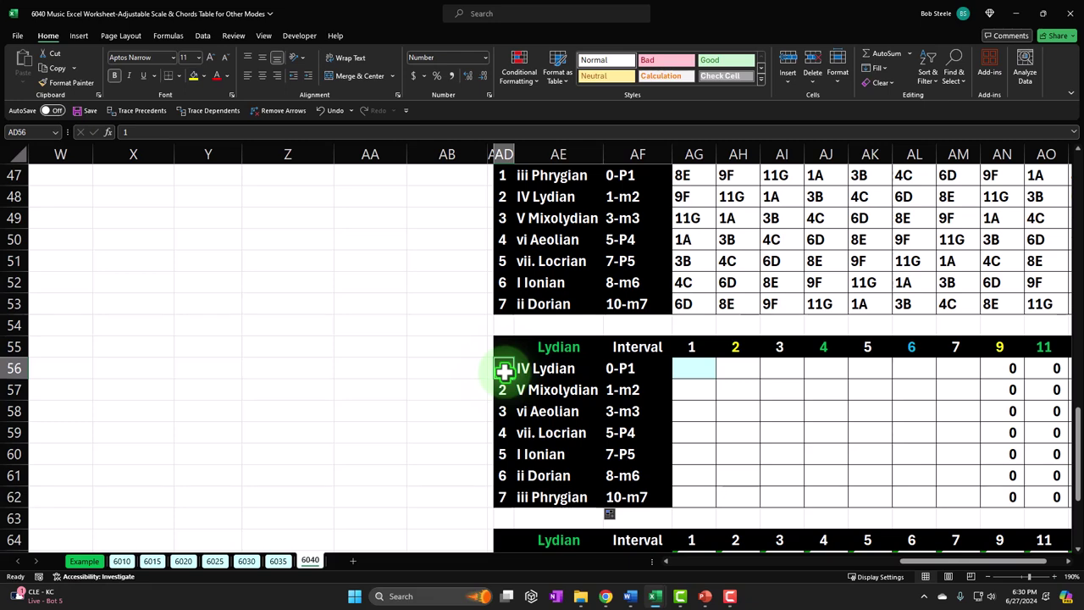
{"action": "key", "text": "Right"}
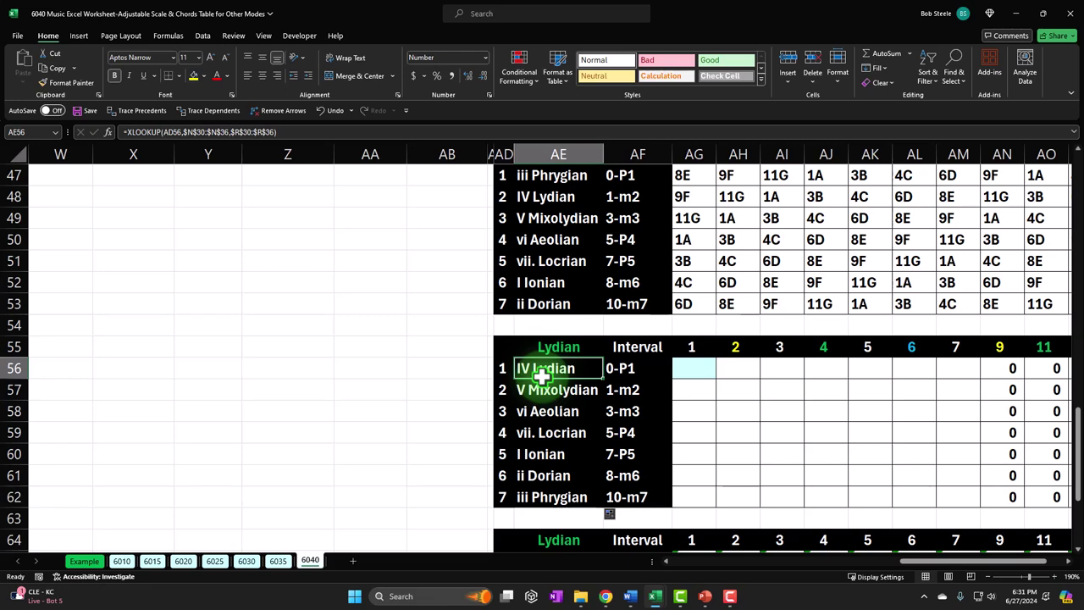
{"action": "key", "text": "Right"}
{"action": "key", "text": "Right"}
{"action": "key", "text": "Right"}
{"action": "key", "text": "Right"}
{"action": "key", "text": "Right"}
{"action": "key", "text": "Right"}
{"action": "key", "text": "Right"}
{"action": "key", "text": "Right"}
{"action": "key", "text": "Right"}
{"action": "key", "text": "Right"}
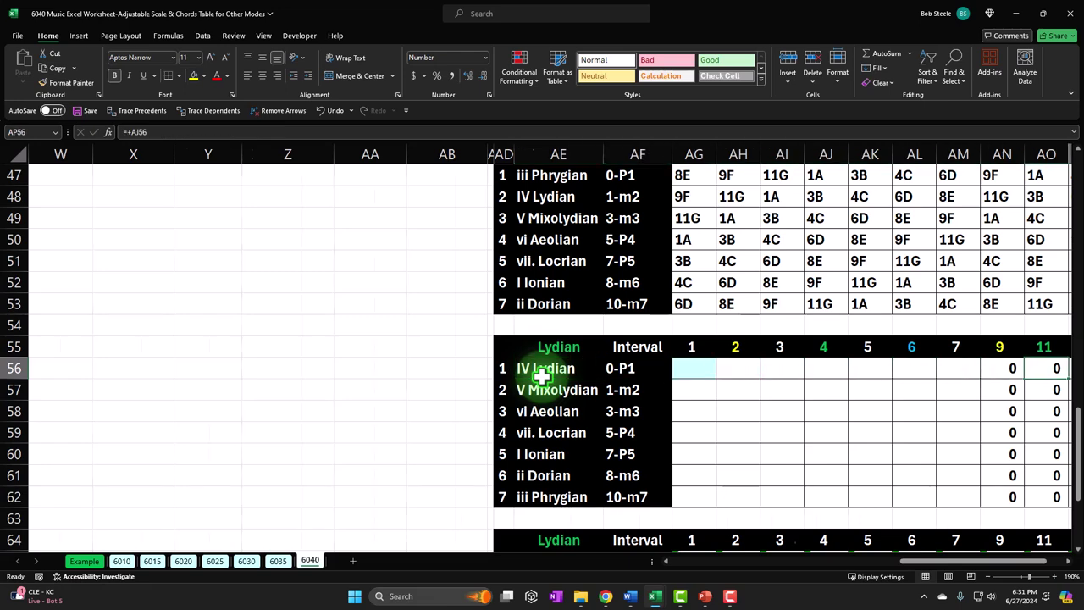
{"action": "key", "text": "Right"}
{"action": "key", "text": "Right"}
{"action": "key", "text": "Right"}
{"action": "key", "text": "Right"}
{"action": "key", "text": "Left"}
{"action": "key", "text": "Left"}
{"action": "key", "text": "Left"}
{"action": "key", "text": "Left"}
{"action": "key", "text": "Left"}
{"action": "key", "text": "Left"}
{"action": "key", "text": "Left"}
{"action": "key", "text": "Left"}
{"action": "key", "text": "Left"}
{"action": "key", "text": "Left"}
{"action": "key", "text": "Left"}
{"action": "key", "text": "Left"}
{"action": "key", "text": "Left"}
{"action": "key", "text": "Left"}
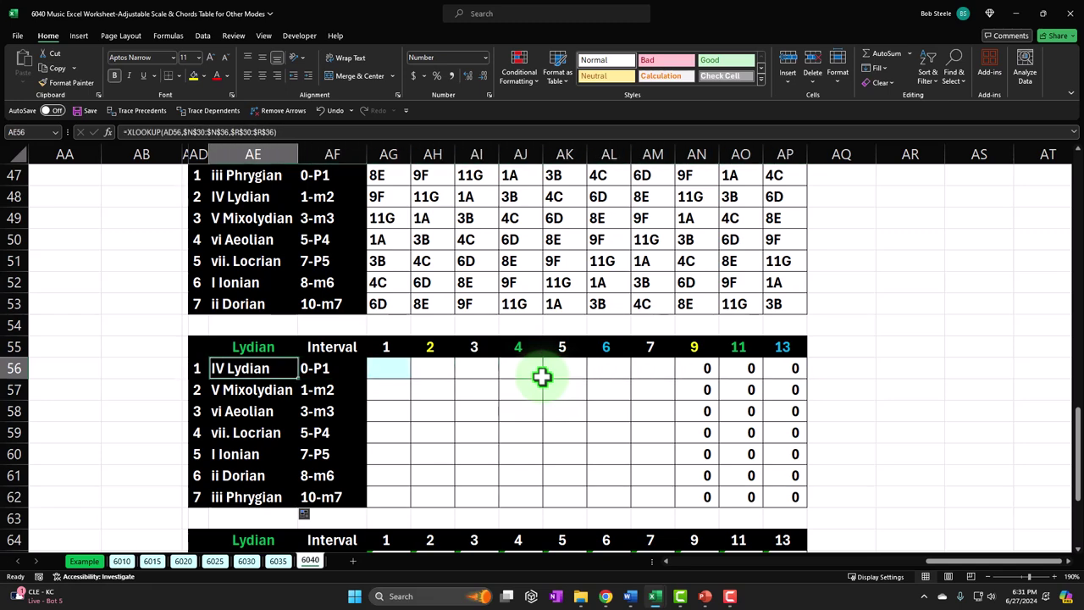
{"action": "key", "text": "Right"}
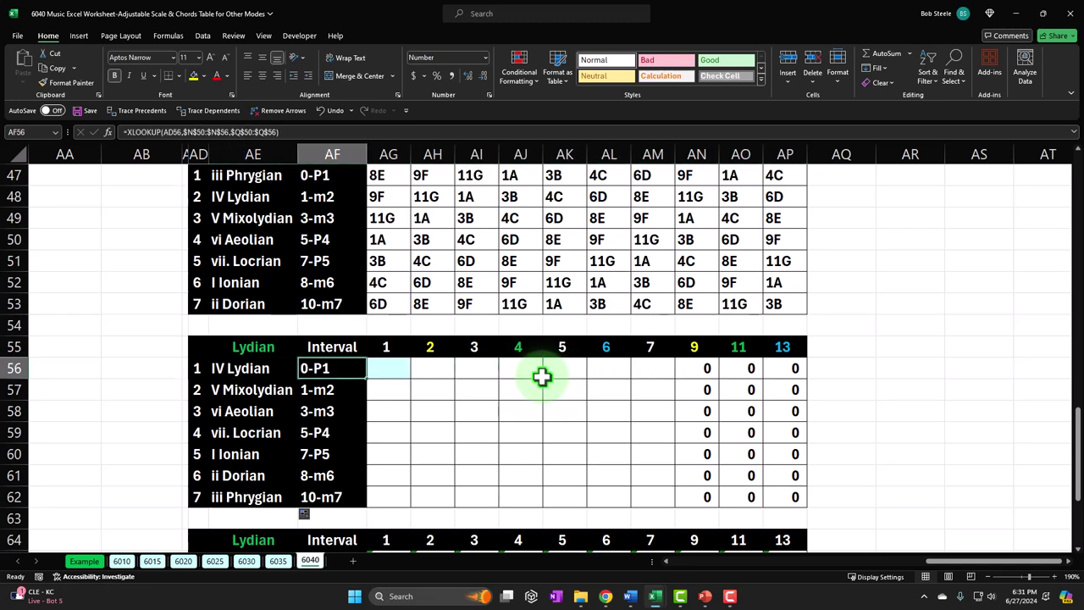
- Review the sequence of relative mode names in AE56:AE62 of the Lydian table
{"action": "left_click", "coordinate": [271, 369]}
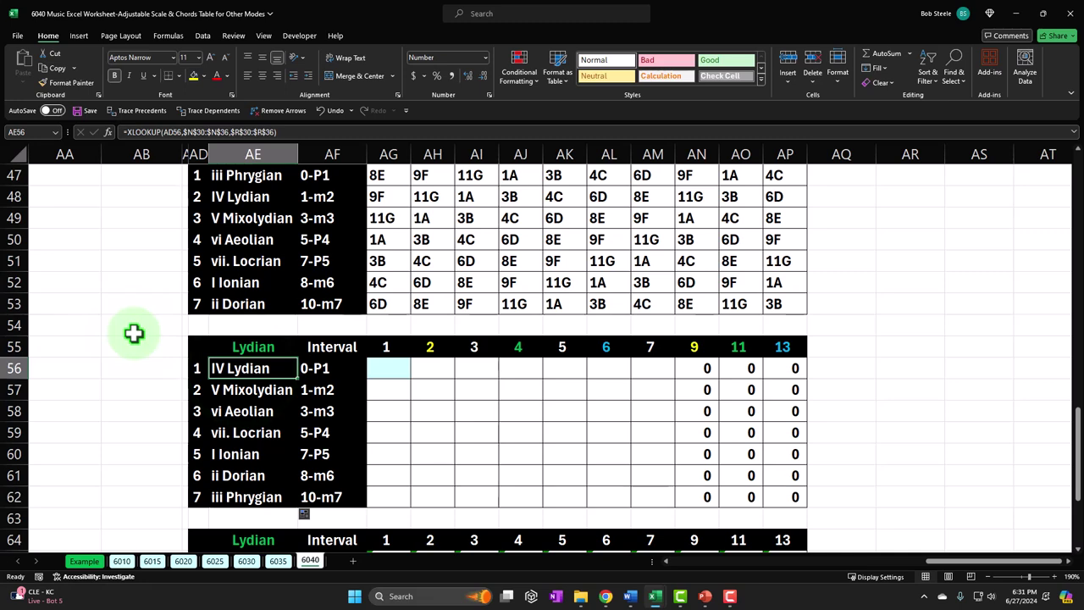
{"action": "key", "text": "Down"}
{"action": "key", "text": "Down"}
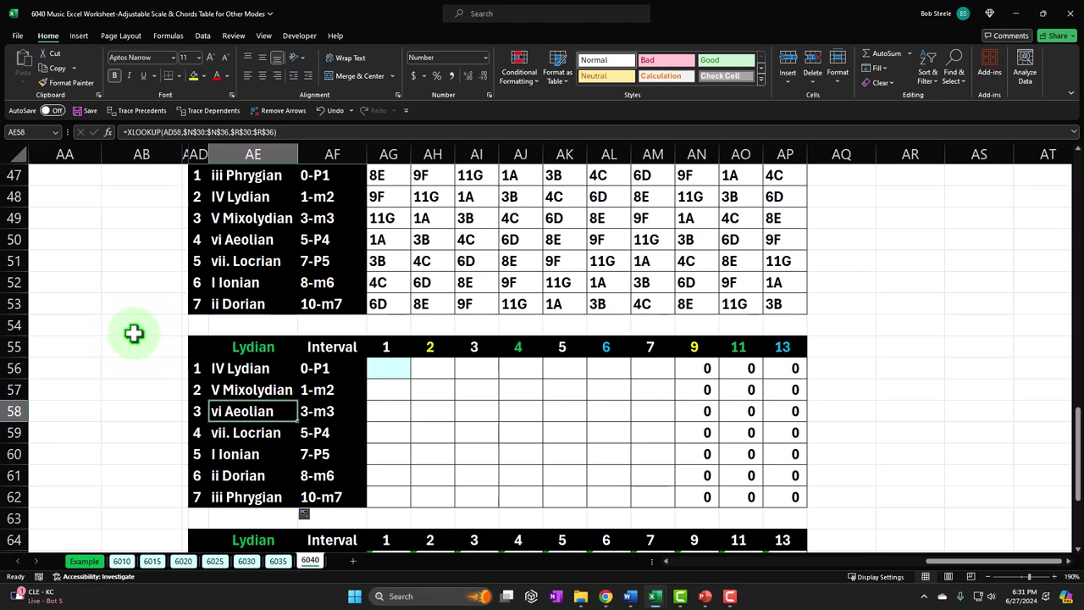
{"action": "key", "text": "Down"}
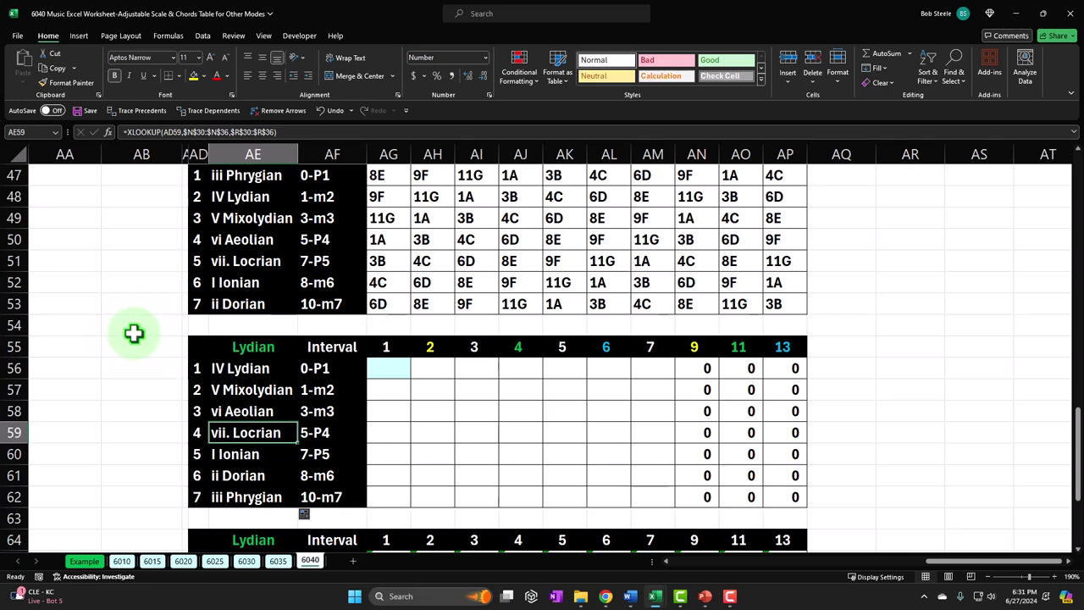
{"action": "key", "text": "Down"}
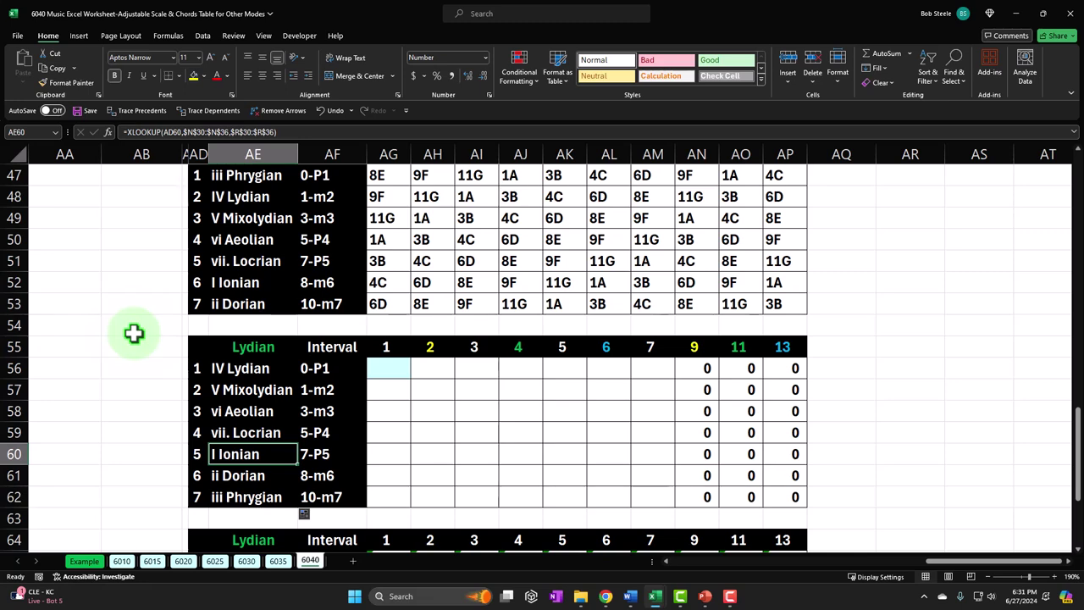
{"action": "key", "text": "Down"}
{"action": "key", "text": "Down"}
{"action": "key", "text": "Up"}
{"action": "key", "text": "Up"}
{"action": "key", "text": "Up"}
{"action": "key", "text": "Up"}
{"action": "key", "text": "Up"}
{"action": "key", "text": "Up"}
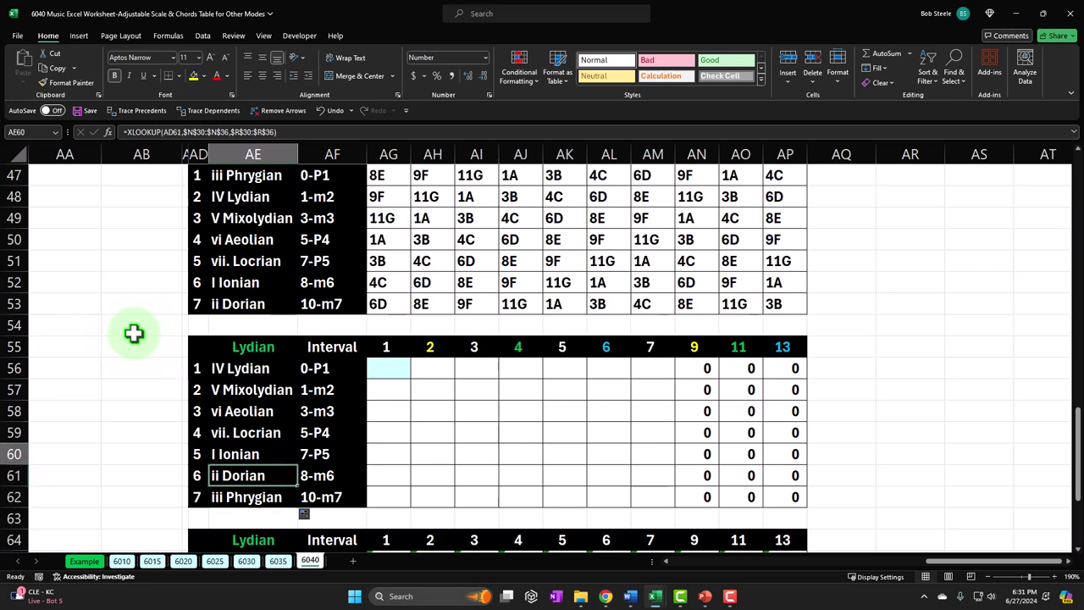
{"action": "key", "text": "Right"}
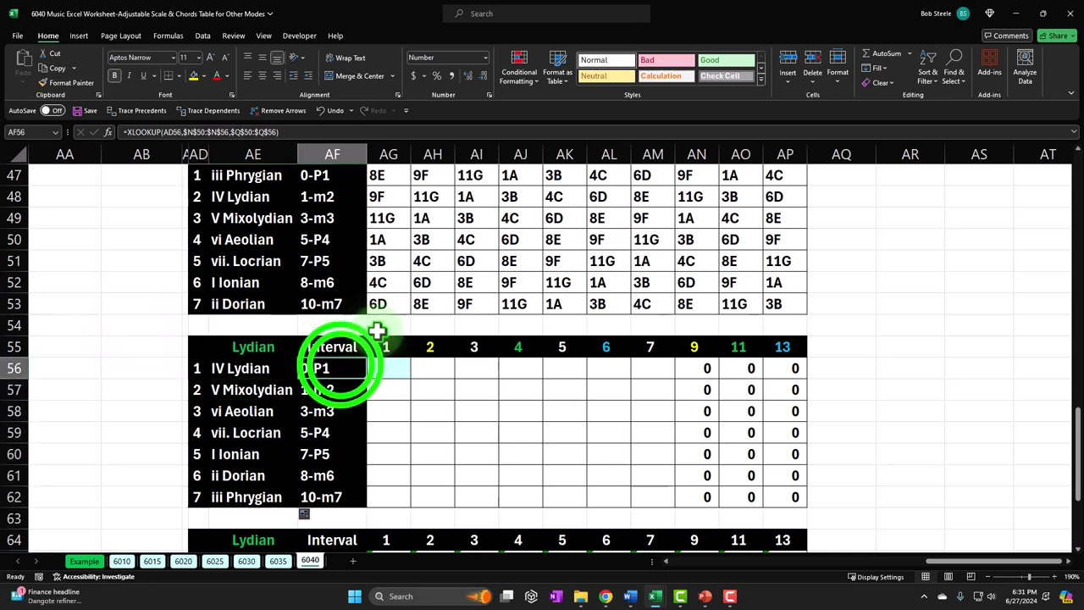
- Change the return array of the XLOOKUP in AF56 to the IV Lydian intervals, with absolute references $R$50:$R$56
{"action": "double_click", "coordinate": [339, 367]}
{"action": "left_click_drag", "start_coordinate": [962, 563], "coordinate": [805, 588]}
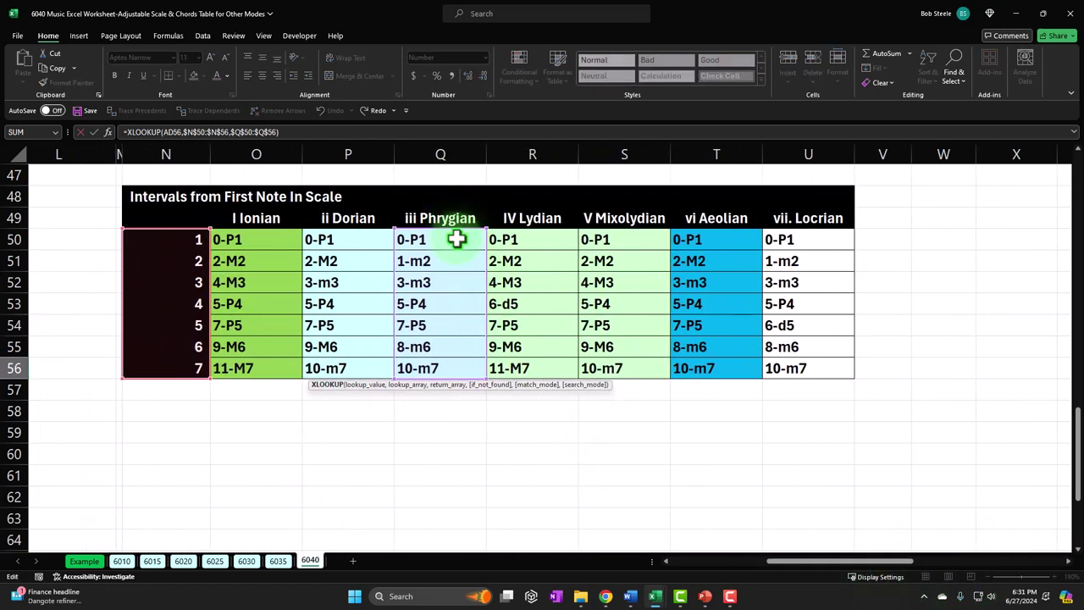
{"action": "left_click", "coordinate": [274, 131]}
{"action": "key", "text": "BackSpace"}
{"action": "key", "text": "BackSpace"}
{"action": "key", "text": "BackSpace"}
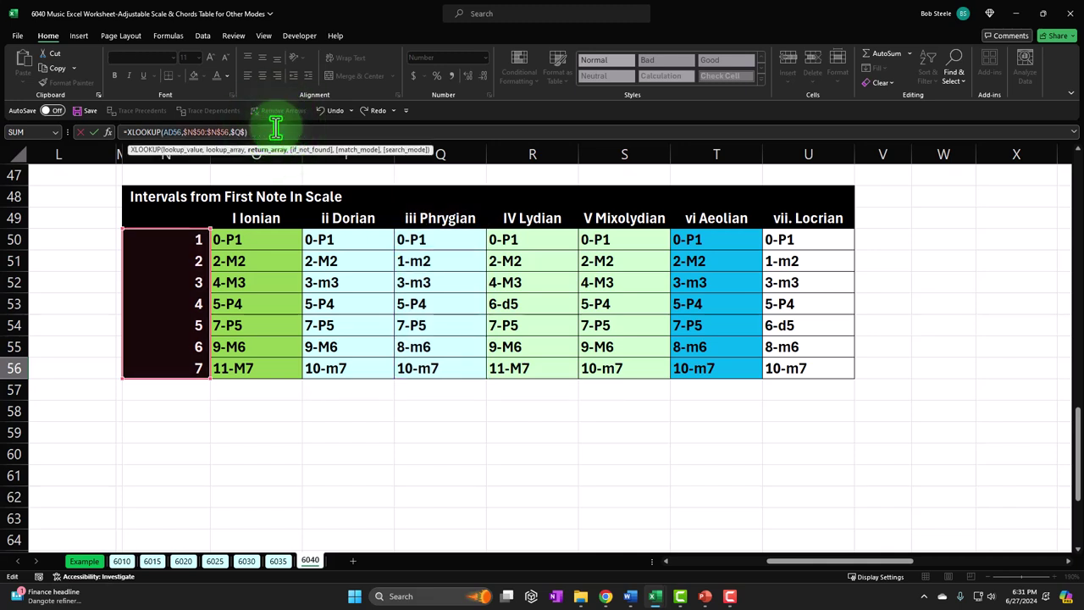
{"action": "left_click_drag", "start_coordinate": [495, 240], "coordinate": [531, 366]}
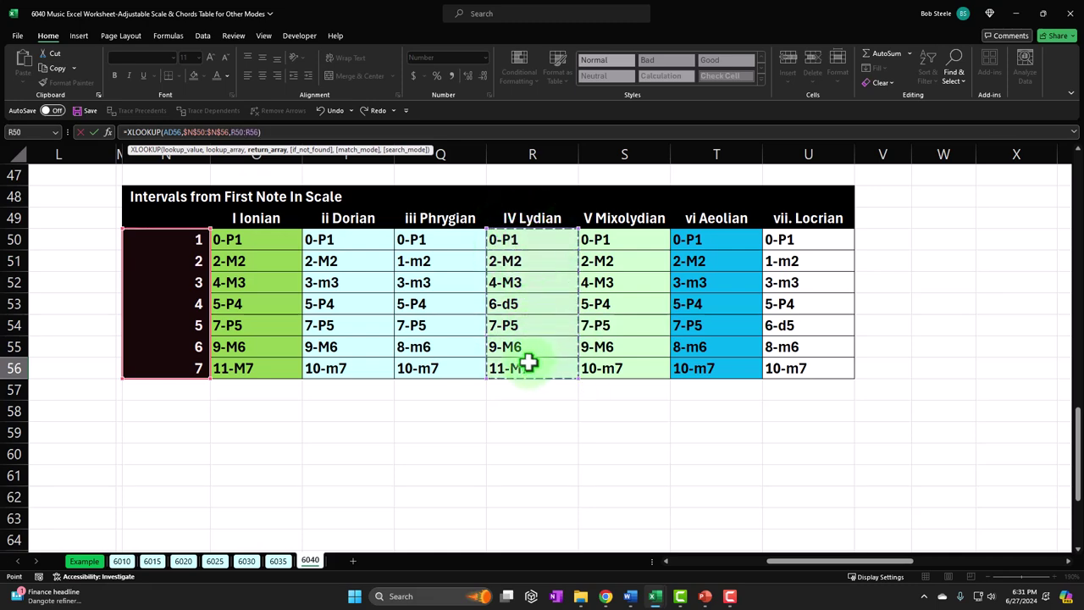
{"action": "key", "text": "F4"}
{"action": "key", "text": "Return"}
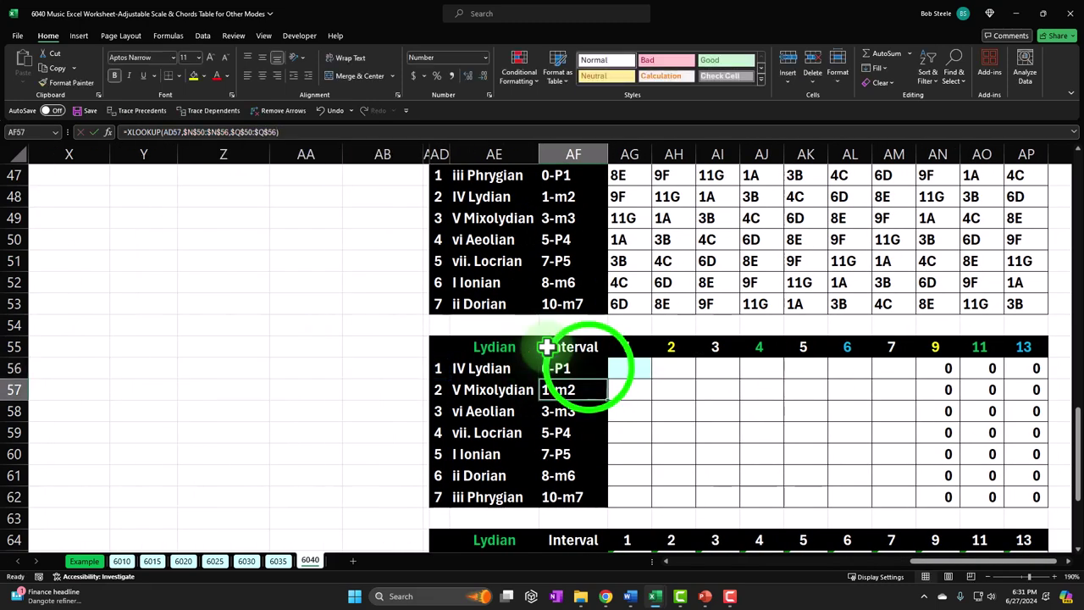
- Fill the AF56 interval lookup down through AF62 and check the copied formula in AF58
{"action": "left_click", "coordinate": [585, 364]}
{"action": "left_click_drag", "start_coordinate": [606, 378], "coordinate": [612, 501]}
{"action": "left_click", "coordinate": [572, 412]}
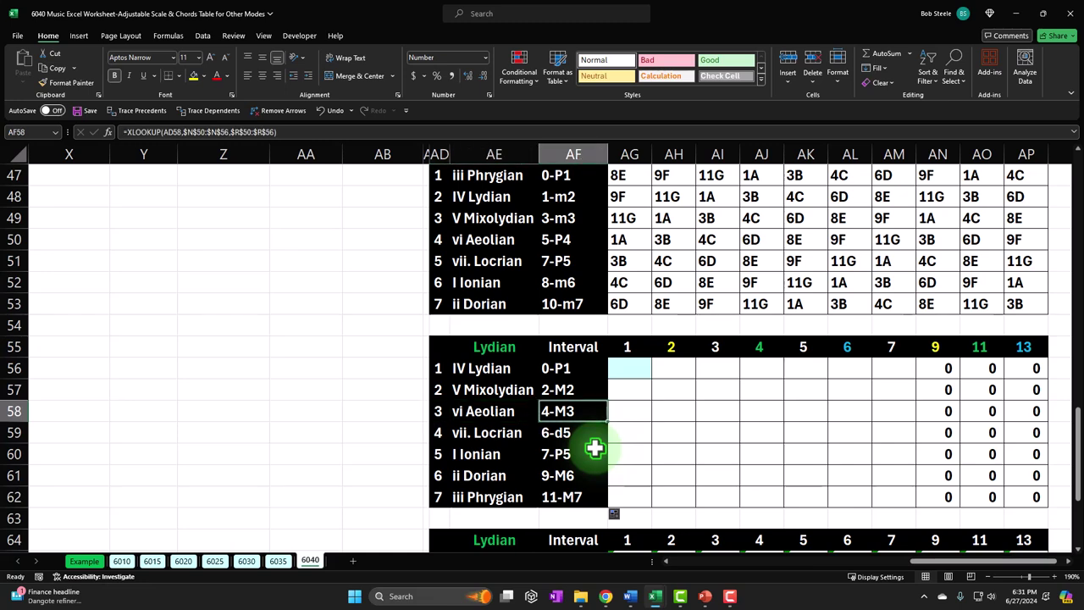
- Link the Lydian table's starting note in AG56 to the IV Lydian row of the Major/Ionian table with =AG5
{"action": "key", "text": "Right"}
{"action": "key", "text": "Up"}
{"action": "key", "text": "Up"}
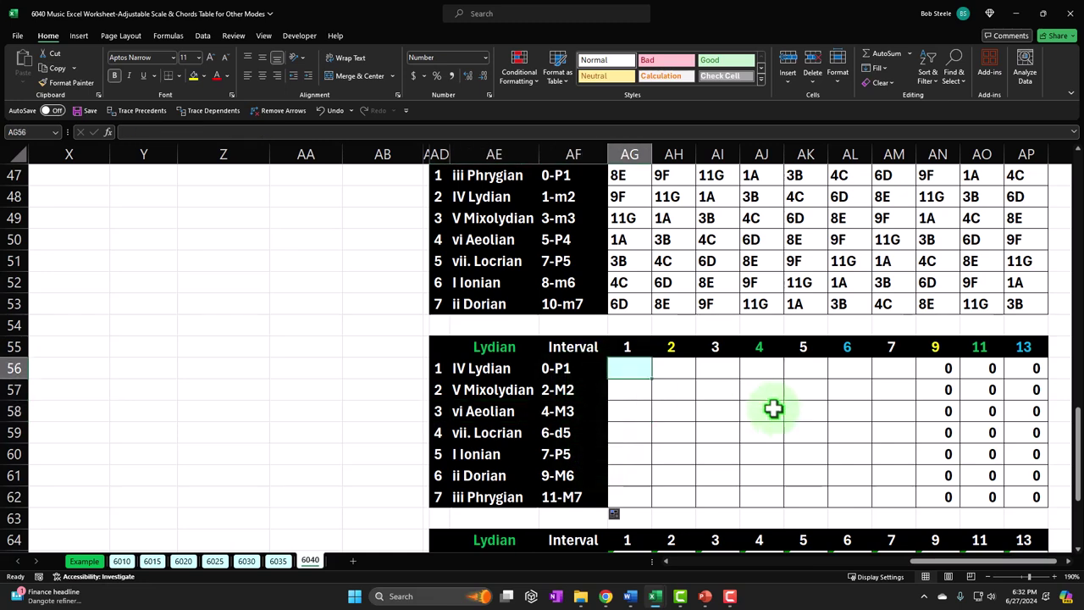
{"action": "type", "text": "="}
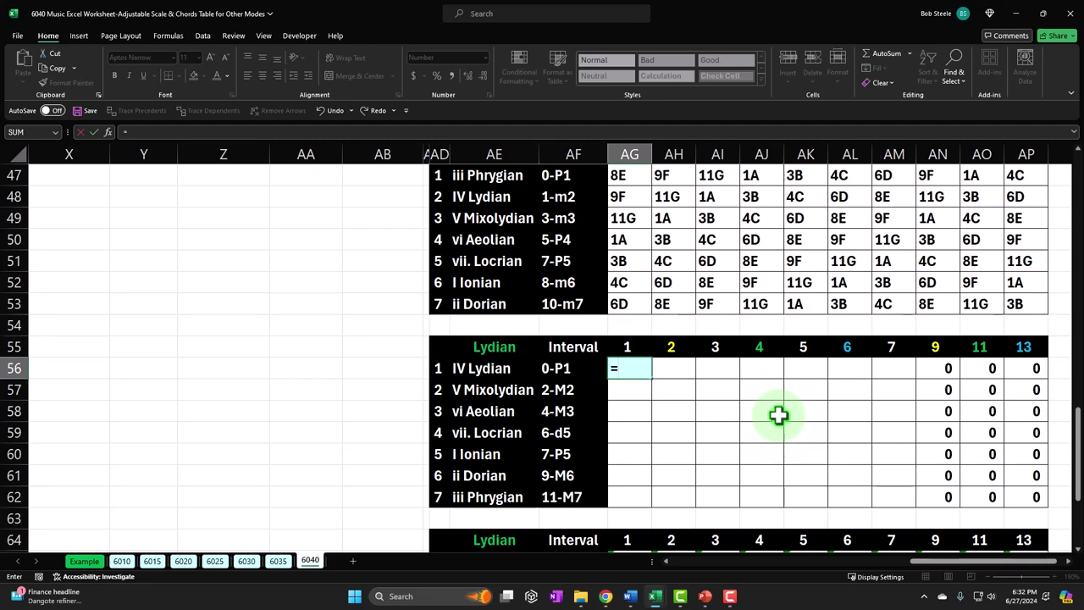
{"action": "scroll", "coordinate": [778, 414], "scroll_direction": "up", "scroll_amount": 15}
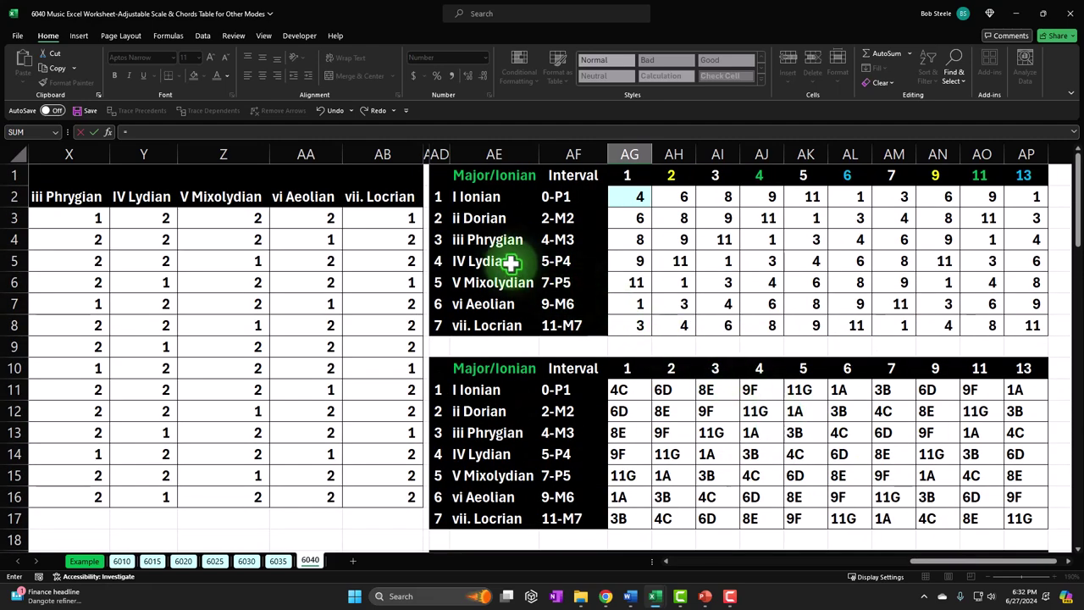
{"action": "left_click", "coordinate": [630, 265]}
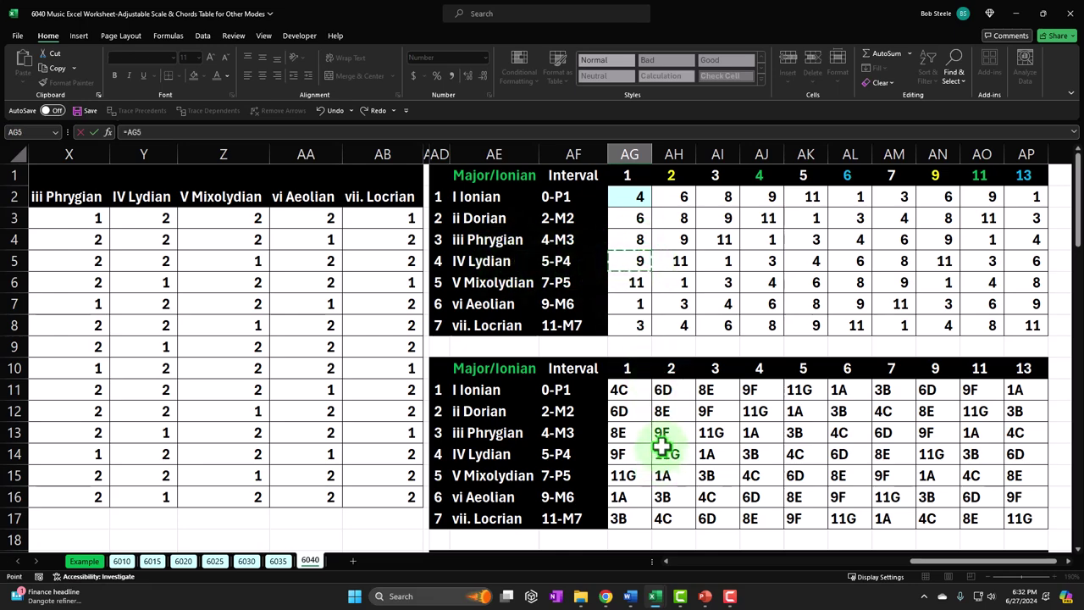
{"action": "key", "text": "Return"}
- Check the note lookup in AG65 and look across row 65 of the second Lydian table beyond its 13 column
{"action": "key", "text": "Down"}
{"action": "key", "text": "Down"}
{"action": "key", "text": "Down"}
{"action": "key", "text": "Down"}
{"action": "key", "text": "Down"}
{"action": "key", "text": "Down"}
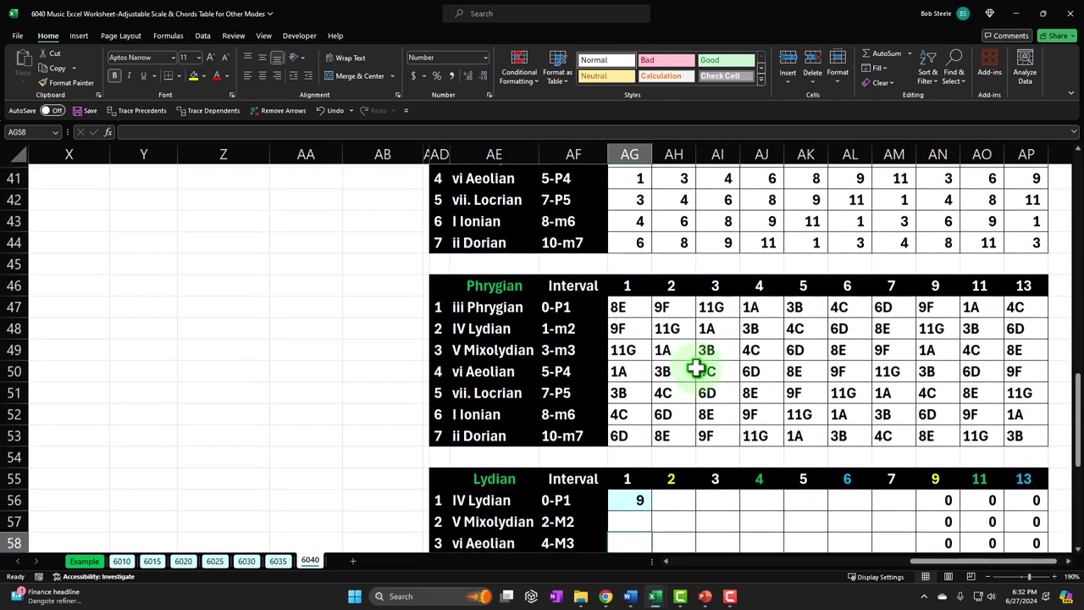
{"action": "key", "text": "Down"}
{"action": "key", "text": "Down"}
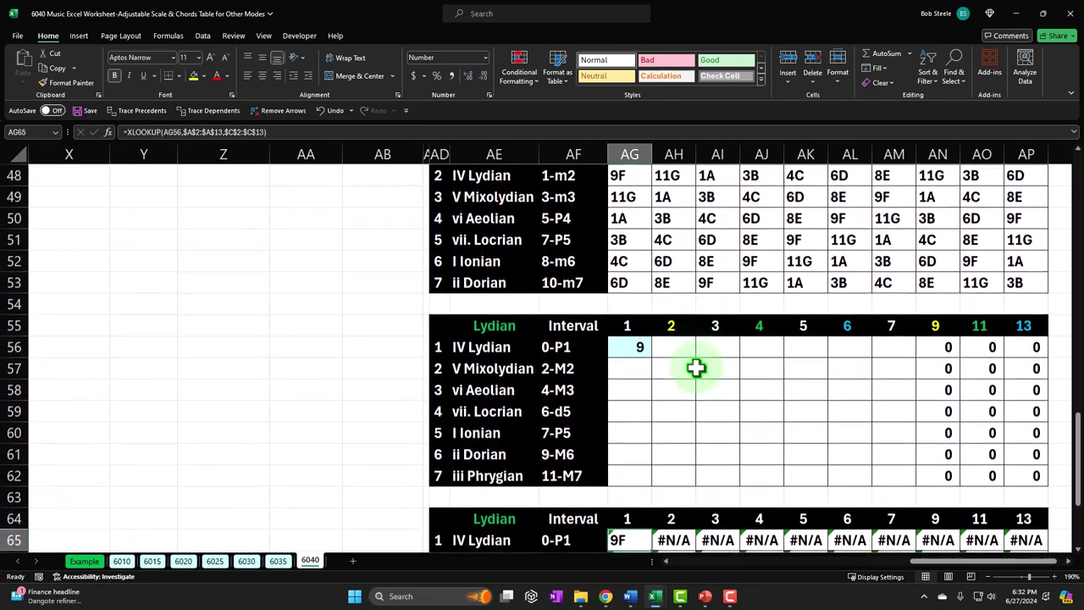
{"action": "key", "text": "Right"}
{"action": "key", "text": "Right"}
{"action": "key", "text": "Right"}
{"action": "key", "text": "Right"}
{"action": "key", "text": "Right"}
{"action": "key", "text": "Right"}
{"action": "key", "text": "Right"}
{"action": "key", "text": "Right"}
{"action": "key", "text": "Right"}
{"action": "key", "text": "Right"}
{"action": "key", "text": "Right"}
{"action": "key", "text": "Right"}
{"action": "key", "text": "Right"}
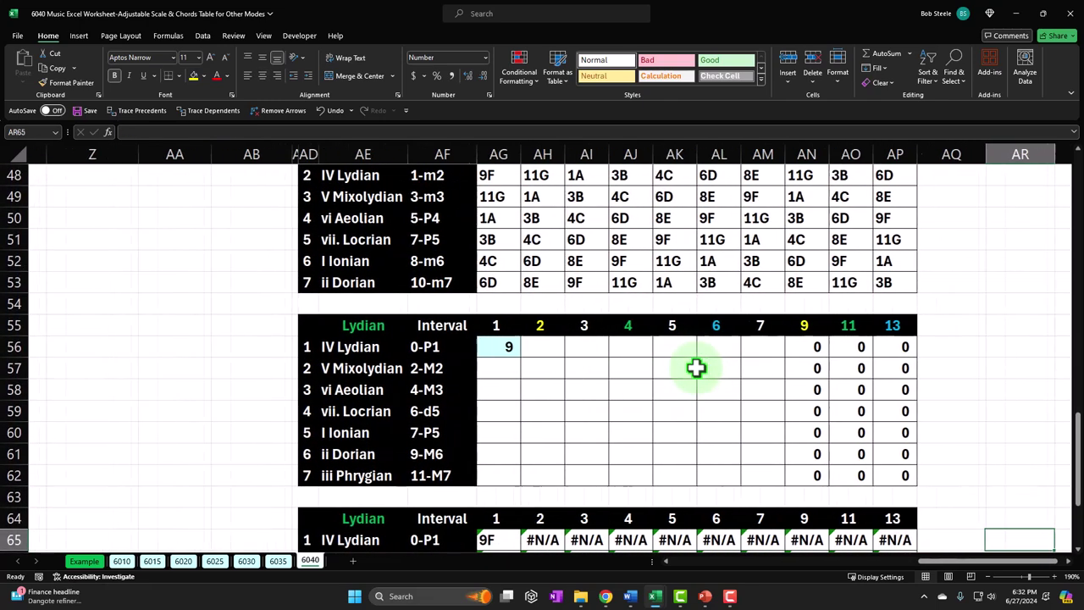
- Start an IF formula in AG57 with a parenthesized logical test that adds to AG56
{"action": "left_click", "coordinate": [323, 350]}
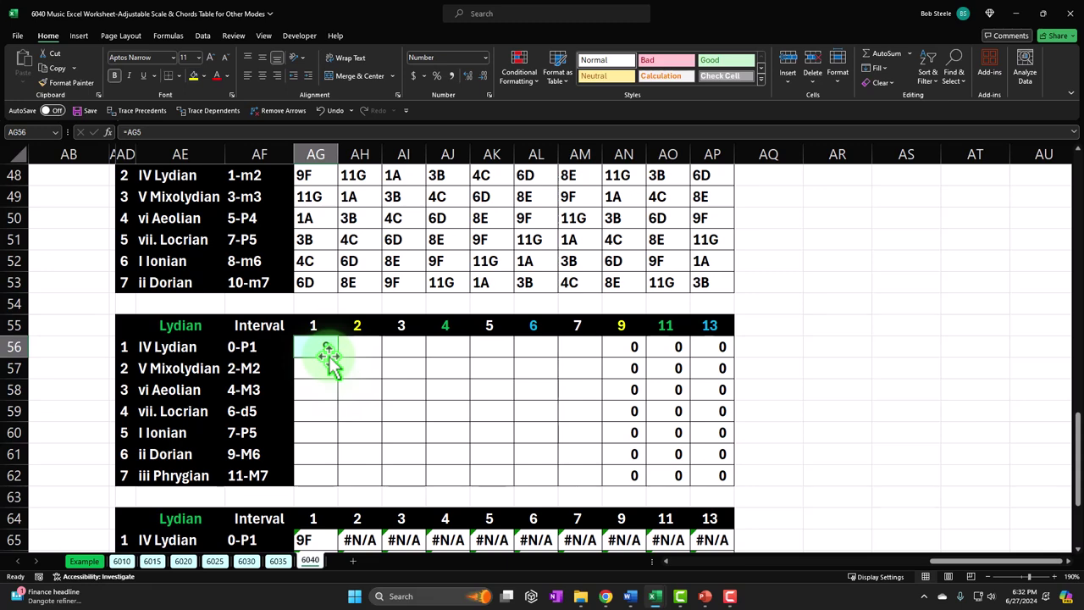
{"action": "key", "text": "Down"}
{"action": "type", "text": "=if("}
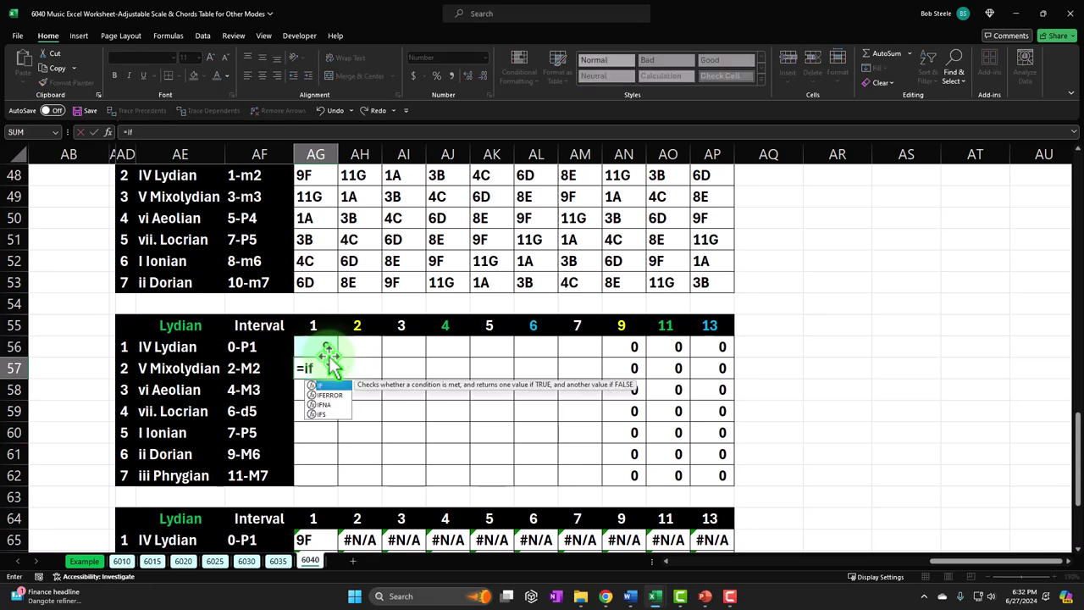
{"action": "key", "text": "BackSpace"}
{"action": "key", "text": "BackSpace"}
{"action": "key", "text": "BackSpace"}
{"action": "key", "text": "BackSpace"}
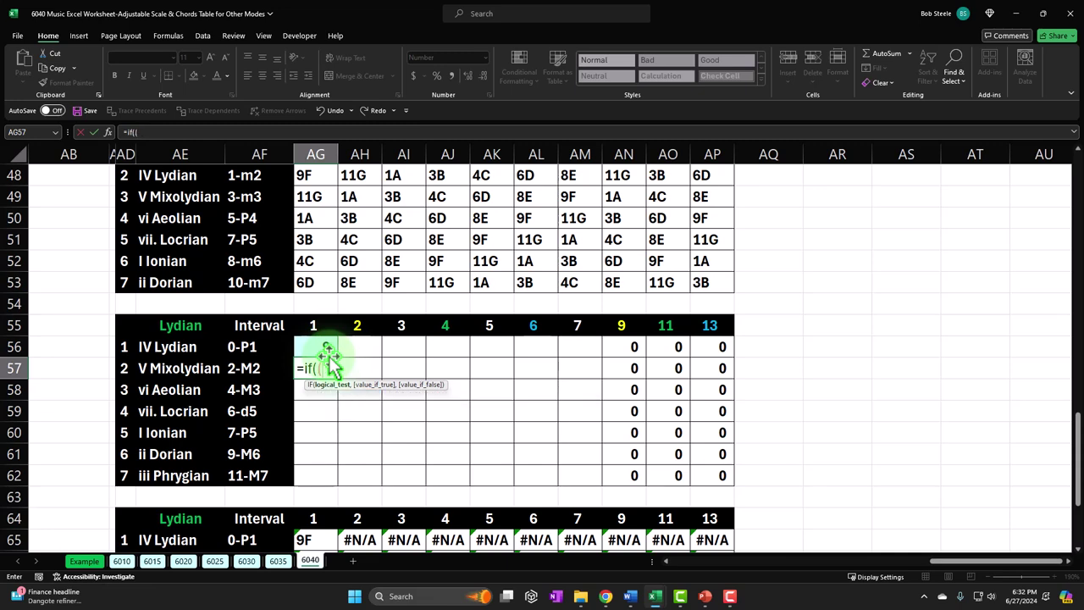
{"action": "type", "text": "+"}
- Reference R3, the first IV Lydian value in Musical Formulas Per Mode, as the amount added to AG56
{"action": "key", "text": "Left"}
{"action": "key", "text": "Left"}
{"action": "key", "text": "Left"}
{"action": "key", "text": "Left"}
{"action": "key", "text": "Left"}
{"action": "key", "text": "Left"}
{"action": "key", "text": "Left"}
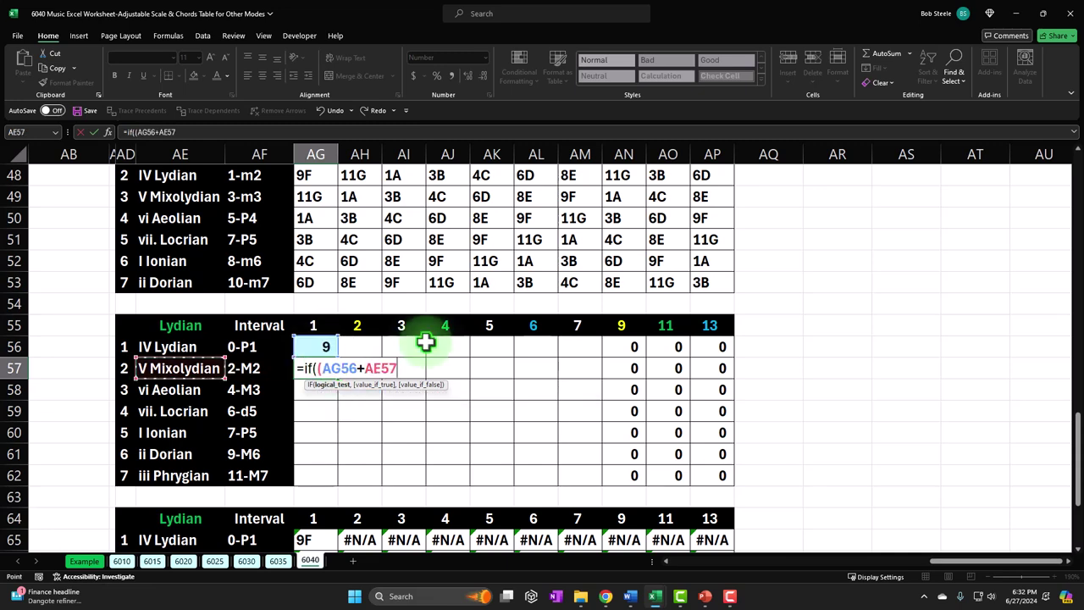
{"action": "key", "text": "Left"}
{"action": "key", "text": "Left"}
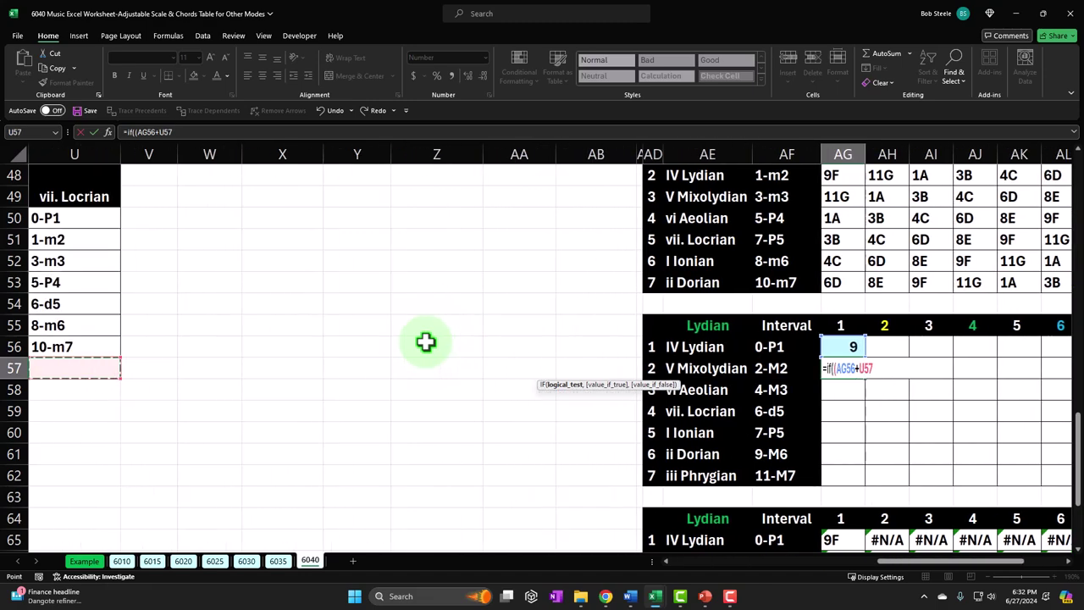
{"action": "key", "text": "Up"}
{"action": "key", "text": "Up"}
{"action": "key", "text": "Up"}
{"action": "key", "text": "Up"}
{"action": "key", "text": "Up"}
{"action": "key", "text": "Up"}
{"action": "key", "text": "Up"}
{"action": "key", "text": "Up"}
{"action": "key", "text": "Up"}
{"action": "key", "text": "Up"}
{"action": "key", "text": "Up"}
{"action": "key", "text": "Up"}
{"action": "key", "text": "Up"}
{"action": "key", "text": "Up"}
{"action": "key", "text": "Up"}
{"action": "key", "text": "Up"}
{"action": "key", "text": "Up"}
{"action": "key", "text": "Up"}
{"action": "key", "text": "Up"}
{"action": "key", "text": "Up"}
{"action": "left_click", "coordinate": [365, 220]}
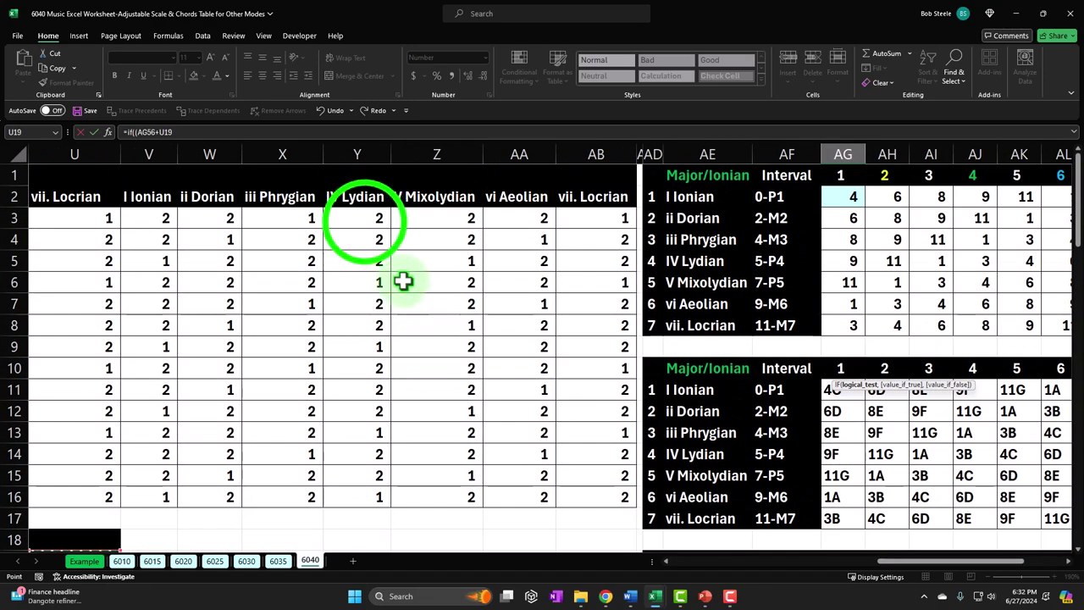
{"action": "key", "text": "Left"}
{"action": "key", "text": "Left"}
{"action": "key", "text": "Left"}
{"action": "key", "text": "Left"}
{"action": "key", "text": "Left"}
{"action": "key", "text": "Left"}
{"action": "key", "text": "Left"}
{"action": "key", "text": "Left"}
{"action": "key", "text": "Left"}
{"action": "key", "text": "Left"}
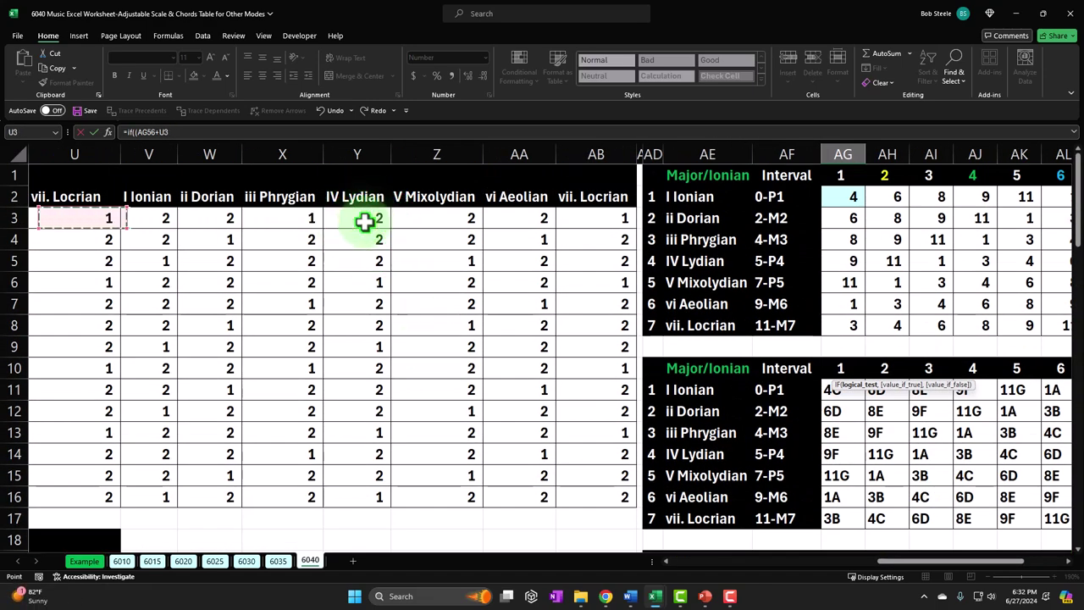
{"action": "key", "text": "Left"}
{"action": "key", "text": "Left"}
{"action": "key", "text": "Right"}
{"action": "key", "text": "Right"}
{"action": "key", "text": "Right"}
{"action": "key", "text": "Down"}
{"action": "key", "text": "Down"}
{"action": "key", "text": "Down"}
{"action": "key", "text": "Down"}
{"action": "key", "text": "Down"}
{"action": "key", "text": "Down"}
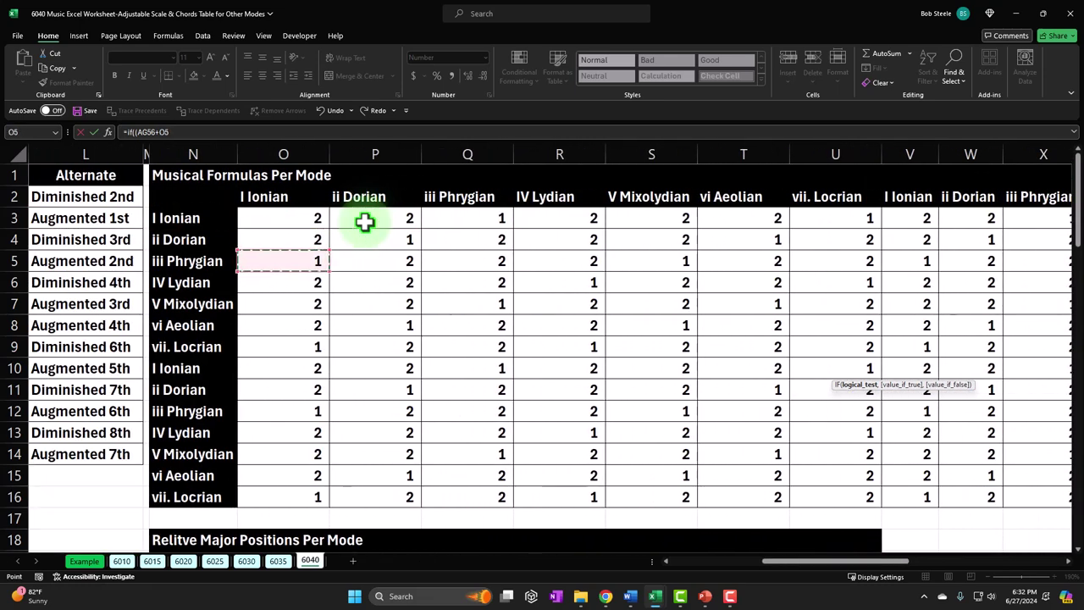
{"action": "key", "text": "Up"}
{"action": "key", "text": "Up"}
{"action": "key", "text": "Up"}
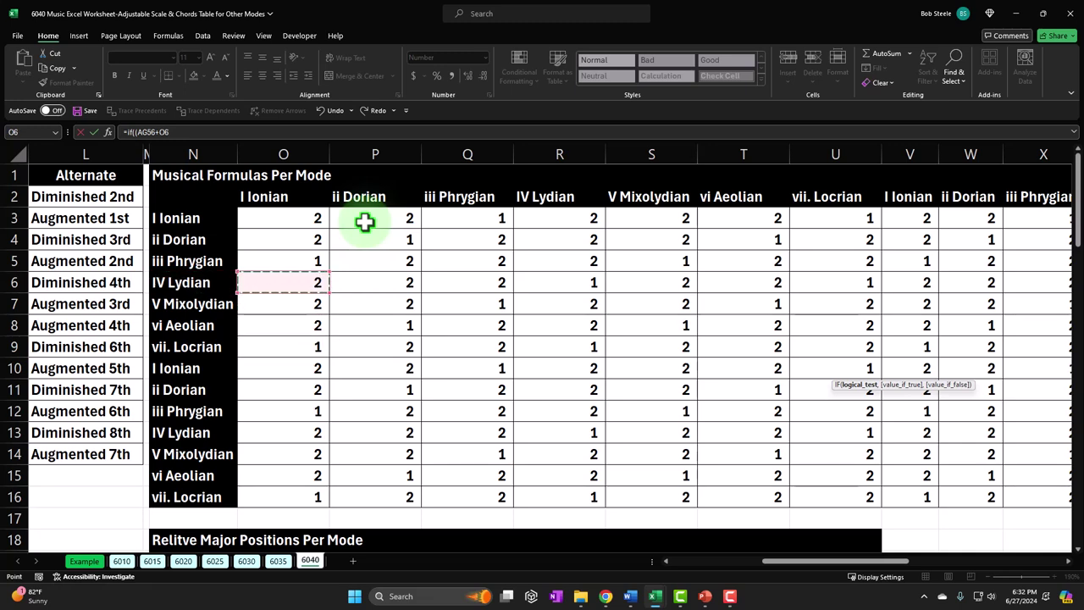
{"action": "key", "text": "Right"}
{"action": "key", "text": "Right"}
{"action": "key", "text": "Right"}
{"action": "key", "text": "Right"}
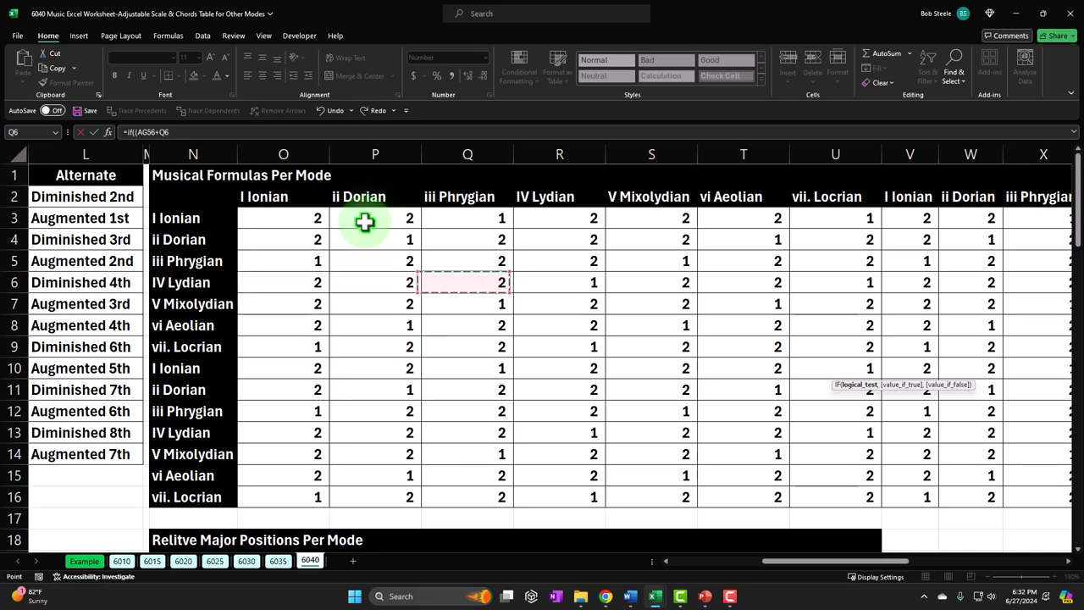
{"action": "key", "text": "Up"}
{"action": "key", "text": "Up"}
{"action": "key", "text": "Up"}
{"action": "key", "text": "Left"}
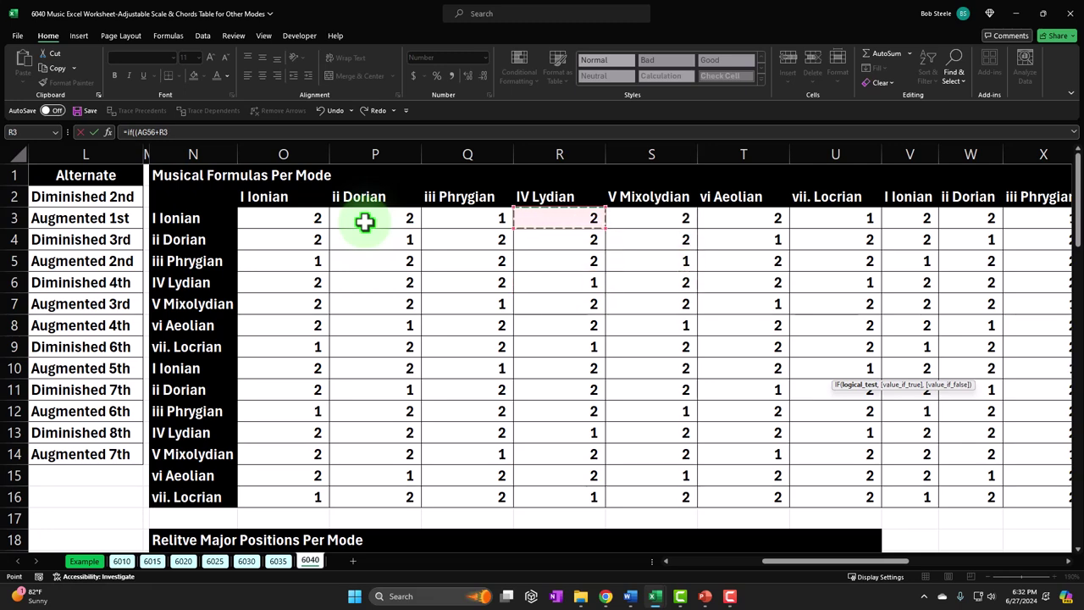
- Complete the AG57 formula with the test <13, the true result AG56+R3 and the false result AG56+R3-12
{"action": "left_click", "coordinate": [184, 133]}
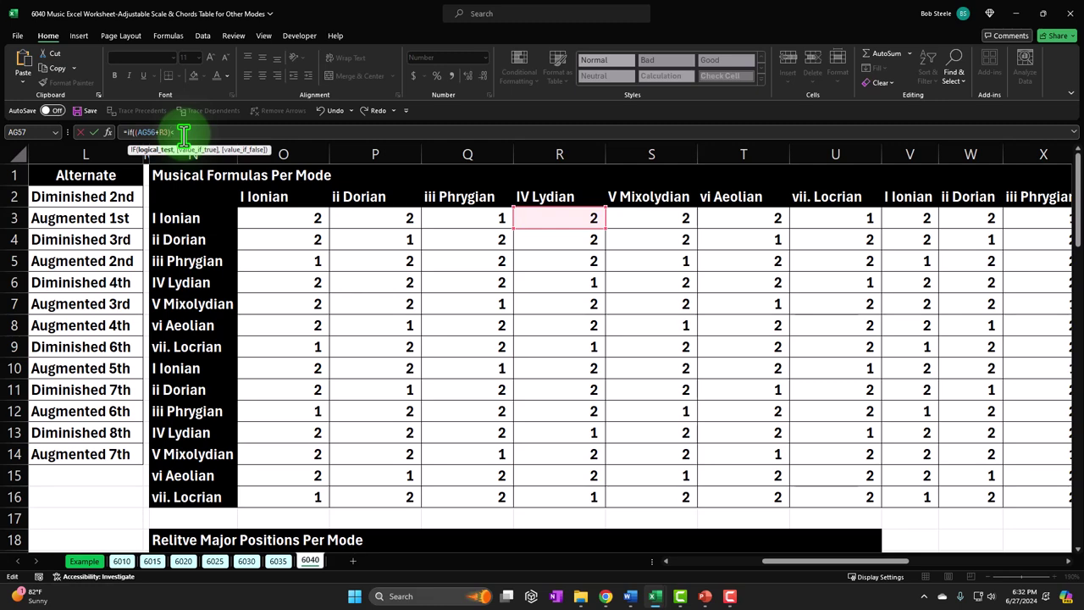
{"action": "type", "text": ",AG56+R3"}
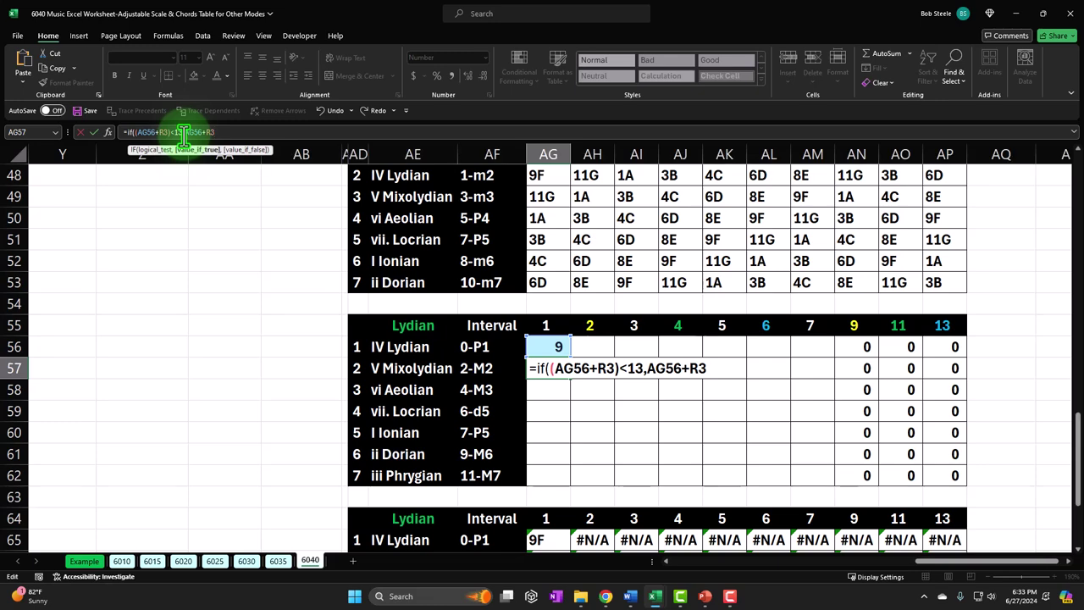
{"action": "type", "text": ",AG56+R3"}
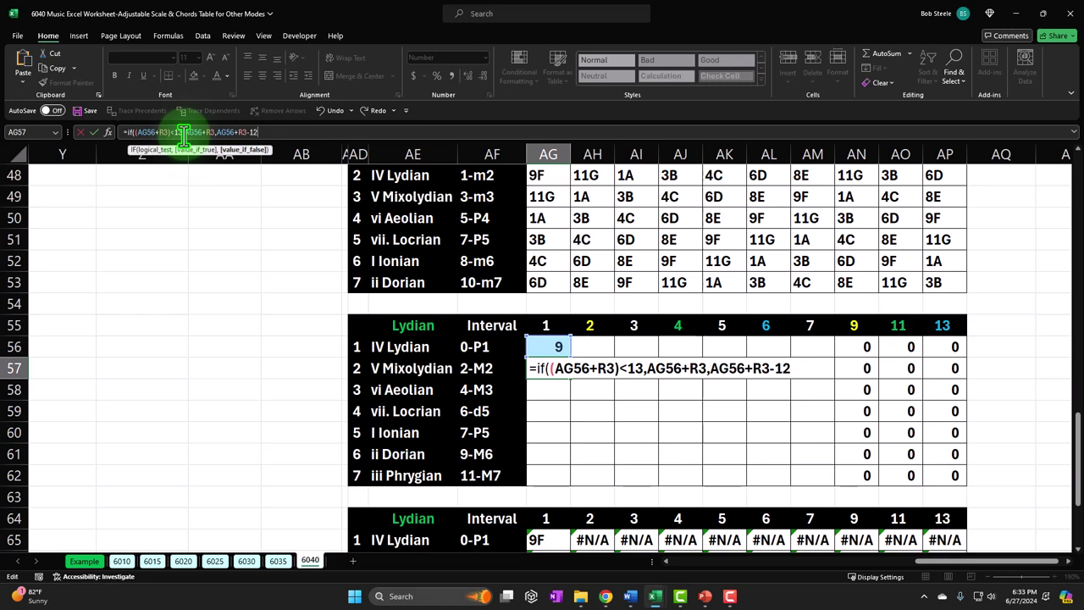
{"action": "type", "text": "-12"}
{"action": "key", "text": "Return"}
{"action": "key", "text": "Return"}
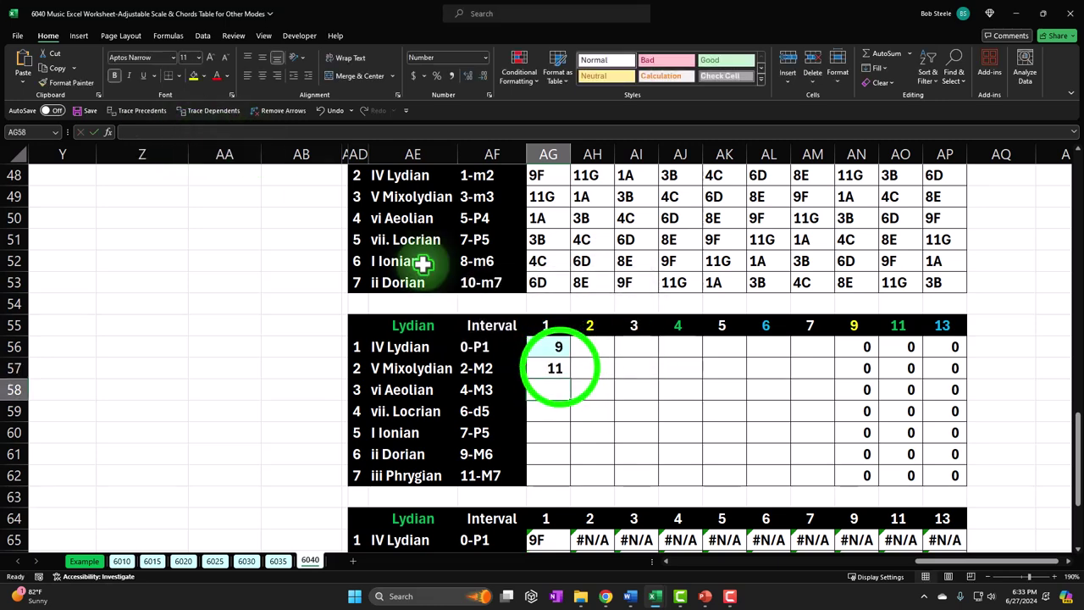
- Fill the AG57 IF formula down through AG62 to complete the Lydian table's first note column
{"action": "left_click", "coordinate": [559, 369]}
{"action": "left_click_drag", "start_coordinate": [570, 378], "coordinate": [564, 479]}
- Review the note names in AG65:AG71 of the second Lydian table against the relative modes and intervals beside them
{"action": "scroll", "coordinate": [588, 443], "scroll_direction": "down", "scroll_amount": 2}
{"action": "scroll", "coordinate": [565, 432], "scroll_direction": "down", "scroll_amount": 2}
{"action": "left_click", "coordinate": [544, 280]}
{"action": "key", "text": "Down"}
{"action": "key", "text": "Down"}
{"action": "key", "text": "Down"}
{"action": "key", "text": "Down"}
{"action": "key", "text": "Left"}
{"action": "key", "text": "Left"}
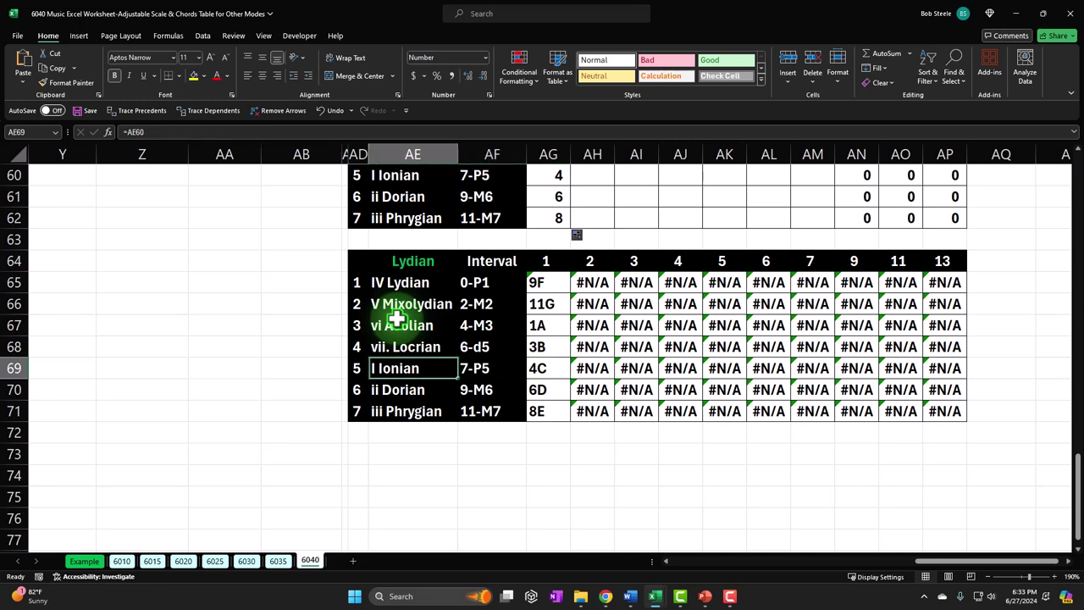
{"action": "key", "text": "Right"}
{"action": "key", "text": "Right"}
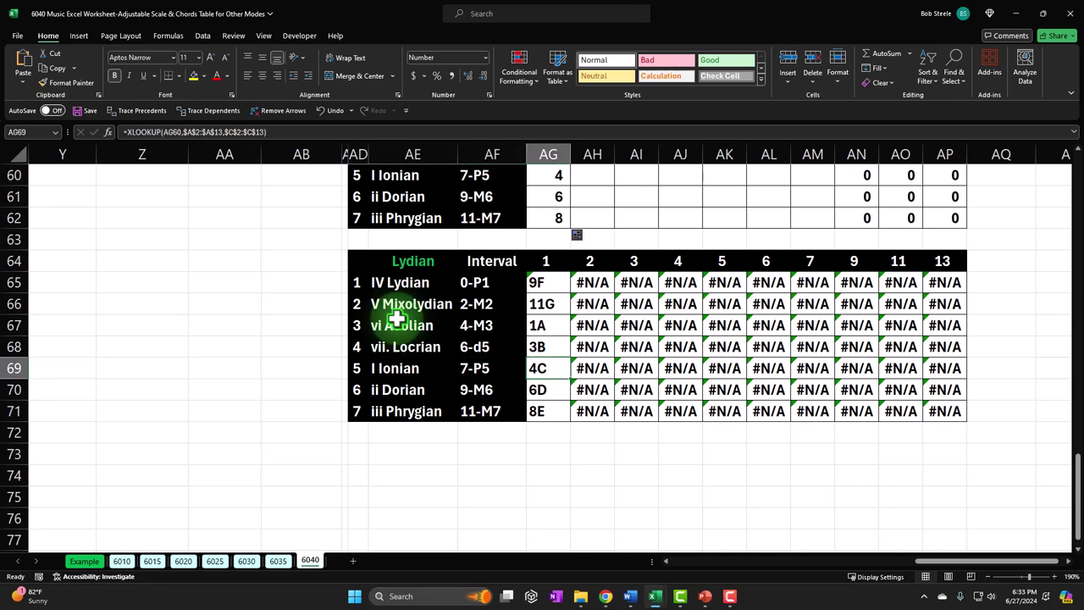
{"action": "key", "text": "Down"}
{"action": "key", "text": "Down"}
- Begin an IF formula in AH56 of the first Lydian table with the parenthesized sum AG56+R3 as its tested value
{"action": "key", "text": "Up"}
{"action": "key", "text": "Up"}
{"action": "key", "text": "Up"}
{"action": "key", "text": "Up"}
{"action": "key", "text": "Up"}
{"action": "key", "text": "Up"}
{"action": "key", "text": "Up"}
{"action": "key", "text": "Up"}
{"action": "key", "text": "Up"}
{"action": "key", "text": "Up"}
{"action": "key", "text": "Up"}
{"action": "key", "text": "Up"}
{"action": "key", "text": "Up"}
{"action": "key", "text": "Up"}
{"action": "key", "text": "Up"}
{"action": "key", "text": "Right"}
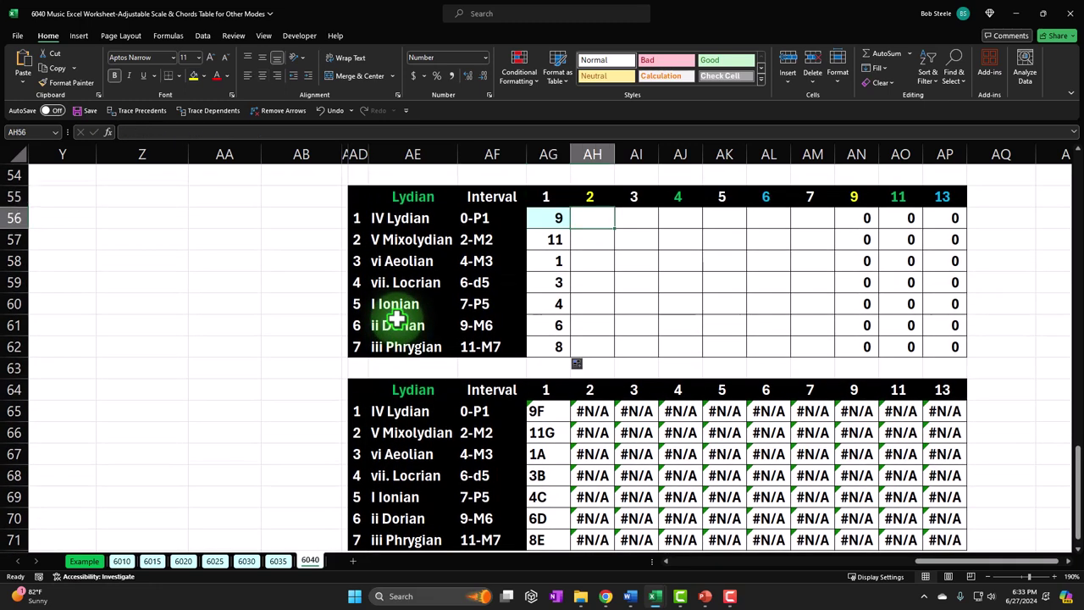
{"action": "type", "text": "=if"}
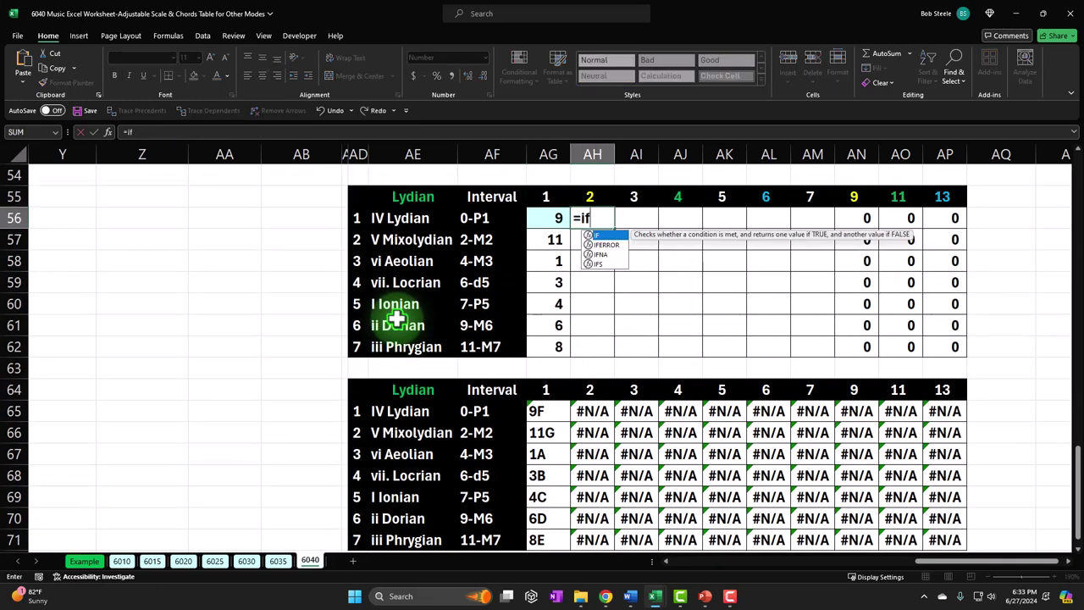
{"action": "type", "text": "(("}
{"action": "key", "text": "Left"}
{"action": "type", "text": "+R3"}
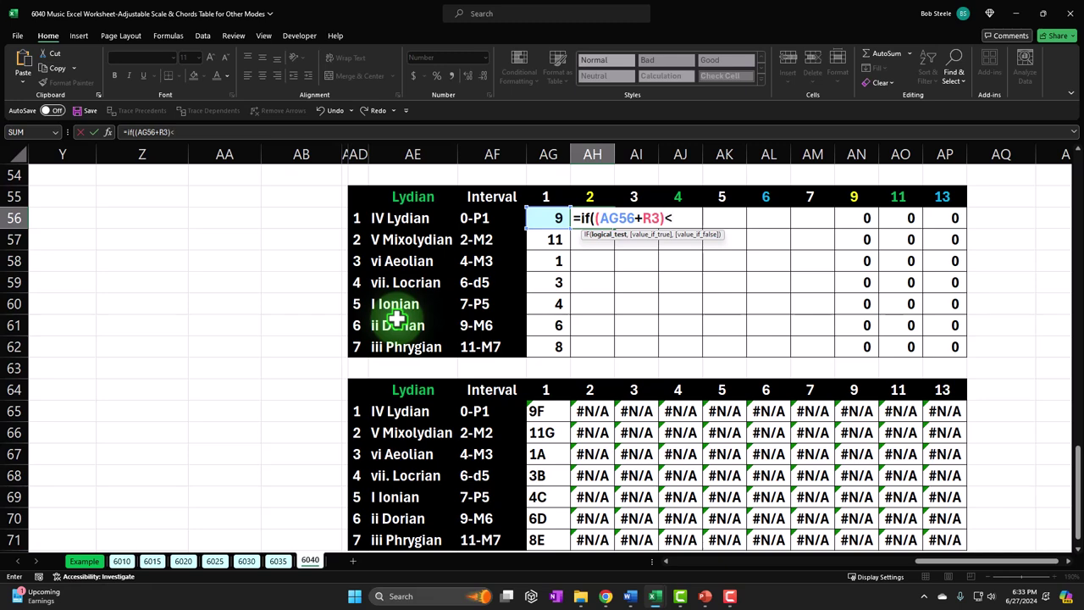
- Complete the AH56 formula with the test <13, the true result AG56+R3 and the false result AG56+R3-12
{"action": "type", "text": ","}
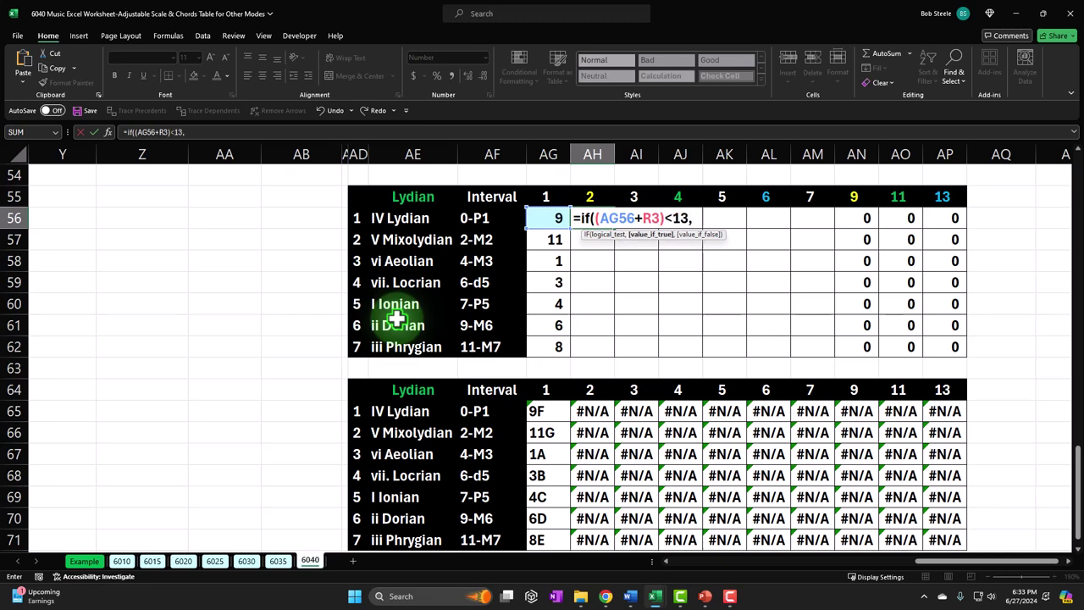
{"action": "type", "text": "AG56+R3"}
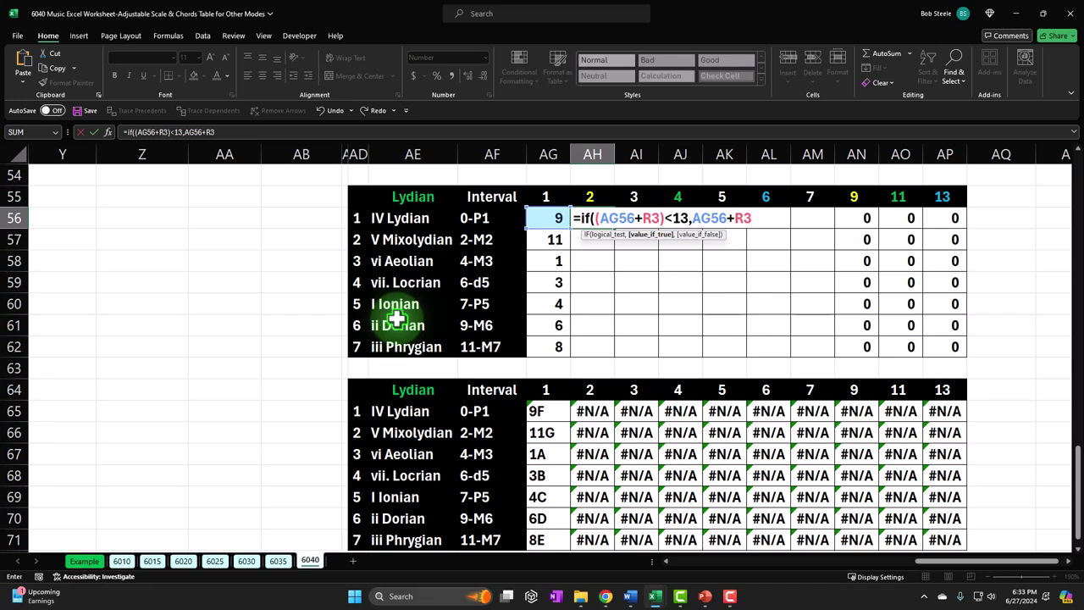
{"action": "type", "text": ",AG56+R3"}
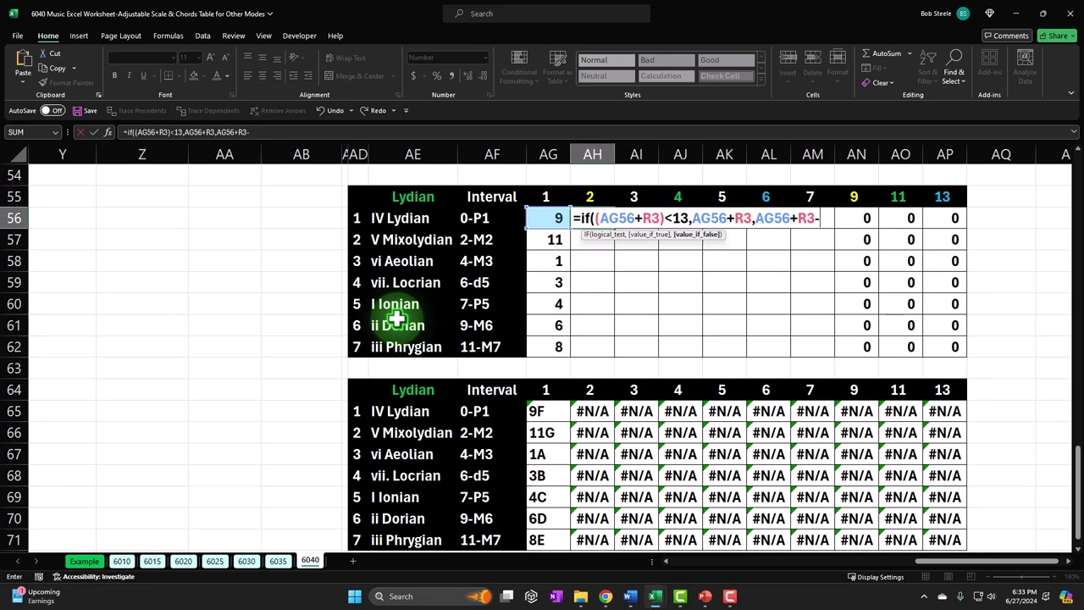
{"action": "type", "text": "-12)"}
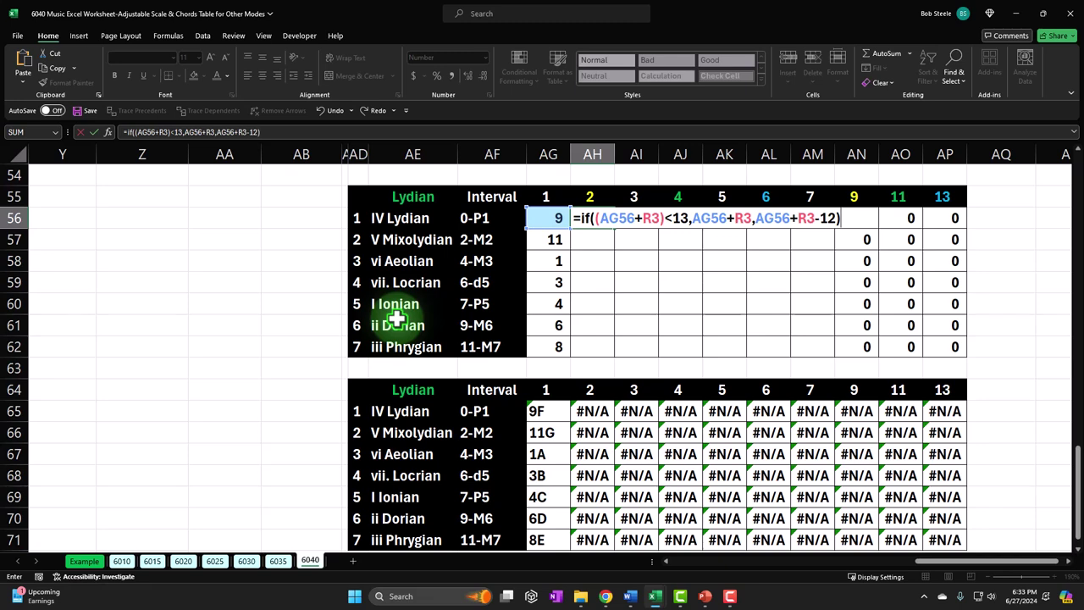
{"action": "key", "text": "Return"}
- Fill the AH56 IF formula across the IV Lydian row through AM56
{"action": "left_click", "coordinate": [579, 217]}
{"action": "left_click_drag", "start_coordinate": [613, 227], "coordinate": [820, 226]}
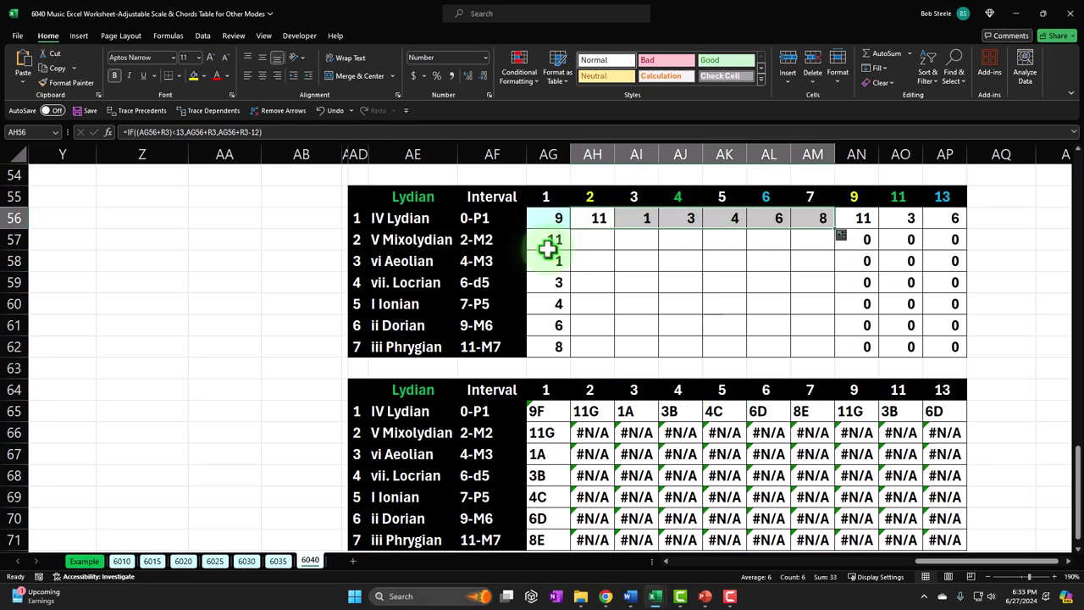
{"action": "left_click_drag", "start_coordinate": [586, 219], "coordinate": [767, 218]}
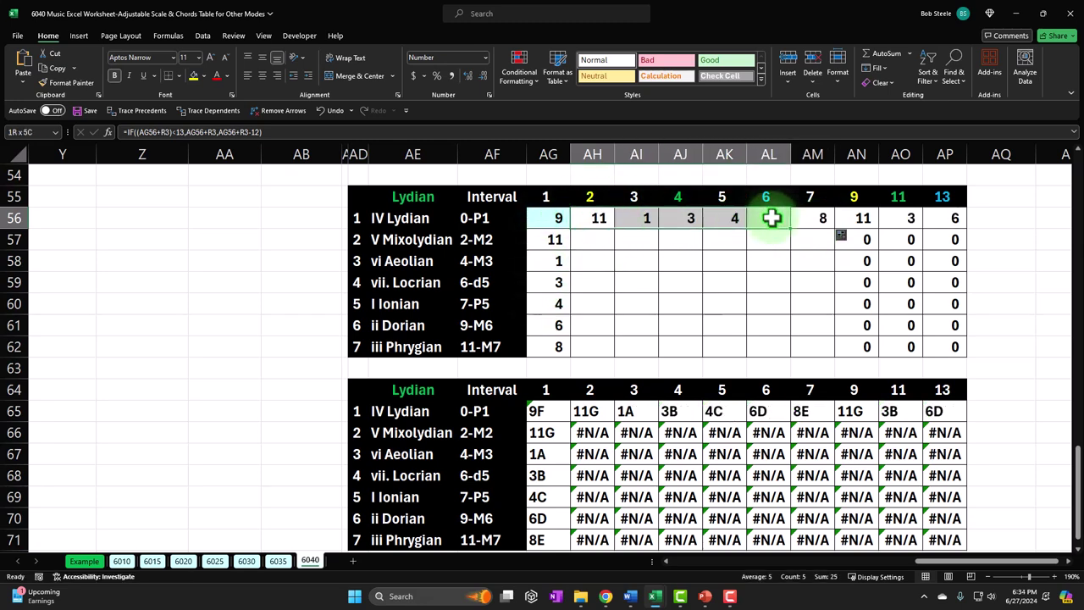
- Review the note names across AG65:AP65, the IV Lydian row of the second Lydian table
{"action": "scroll", "coordinate": [567, 397], "scroll_direction": "down", "scroll_amount": 1}
{"action": "left_click", "coordinate": [537, 342]}
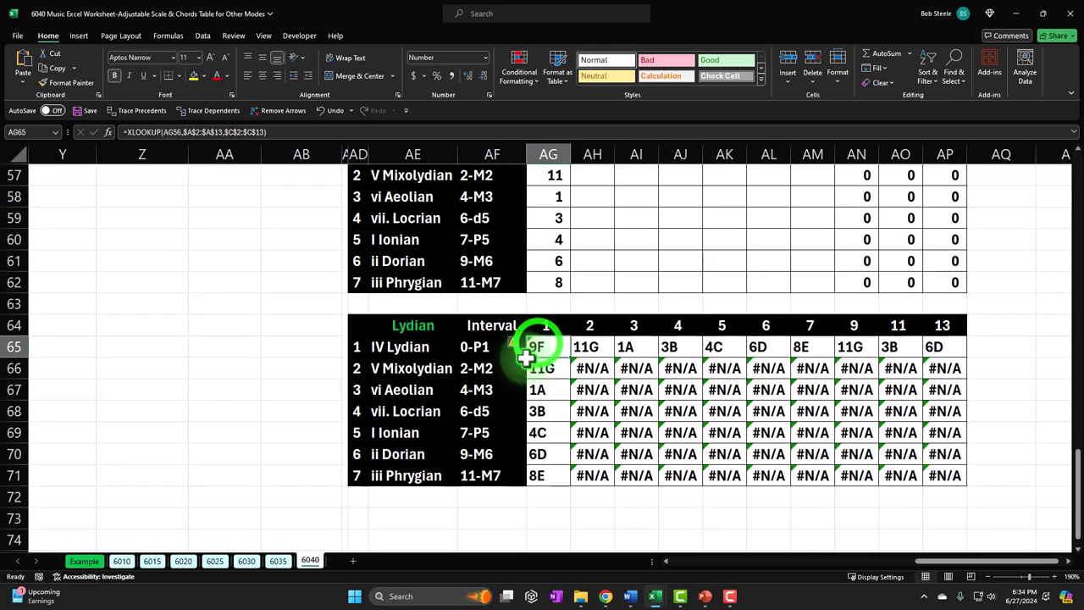
{"action": "key", "text": "Right"}
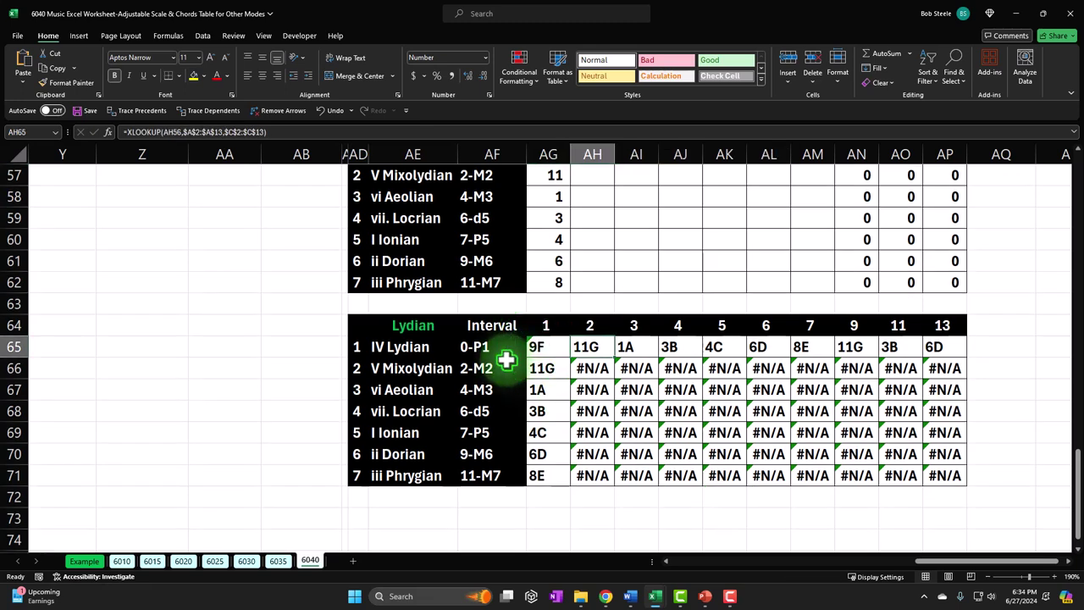
{"action": "key", "text": "Right"}
{"action": "key", "text": "Right"}
{"action": "key", "text": "Right"}
{"action": "key", "text": "Right"}
{"action": "key", "text": "Right"}
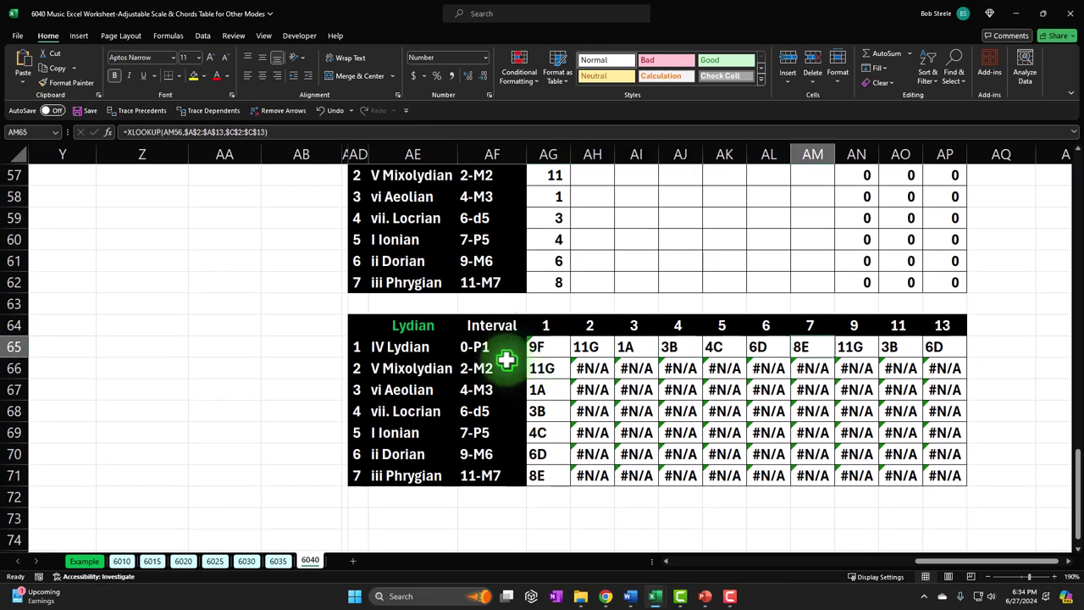
{"action": "key", "text": "Right"}
{"action": "key", "text": "Right"}
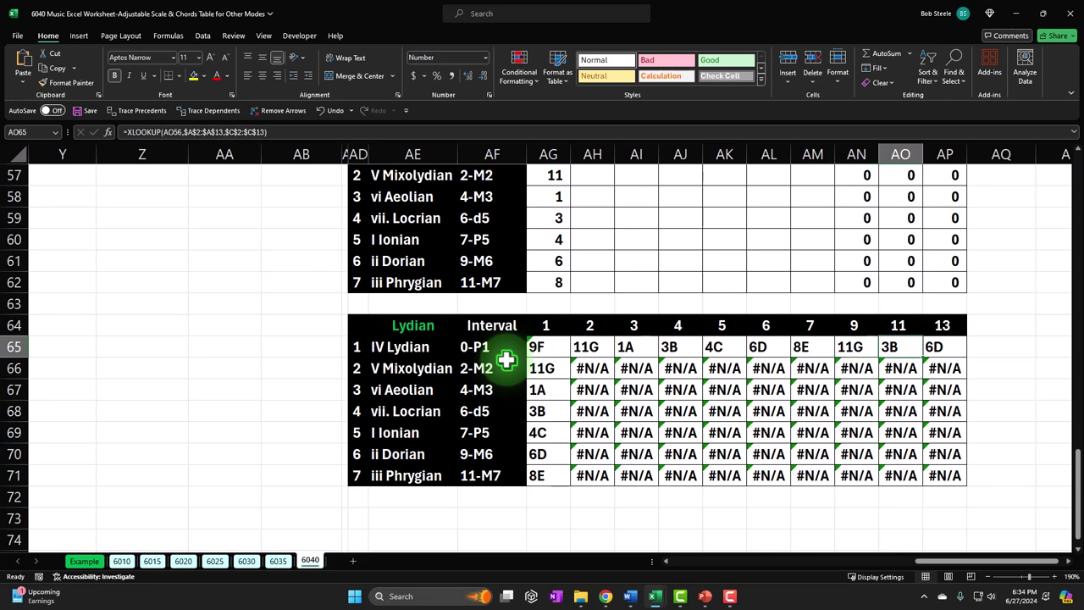
{"action": "key", "text": "Right"}
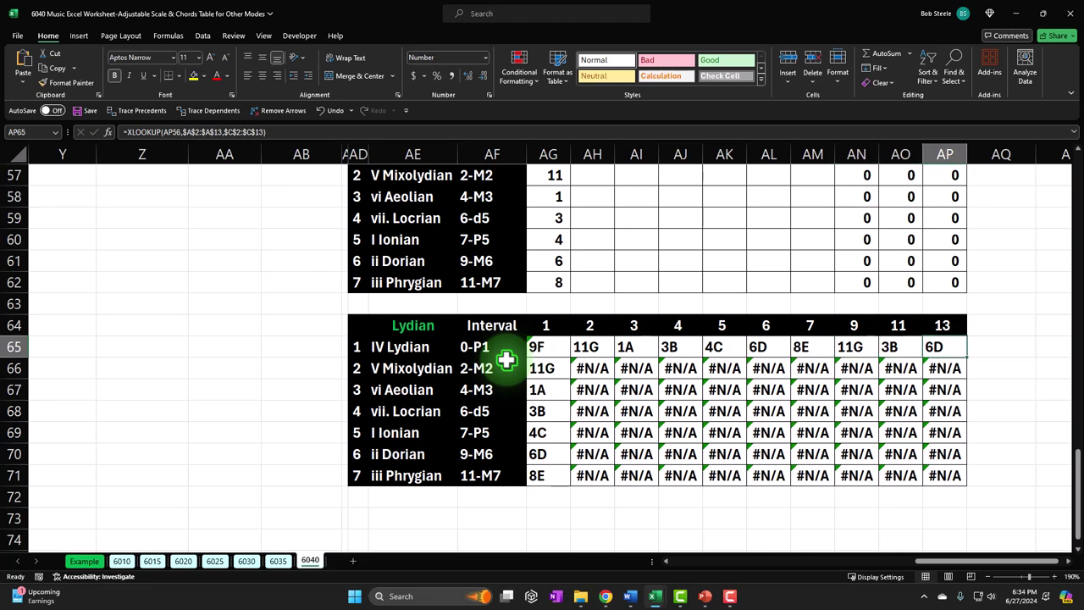
- Fill the AH56:AM56 formulas down through row 62 to complete the first Lydian table's note numbers
{"action": "scroll", "coordinate": [551, 354], "scroll_direction": "up", "scroll_amount": 1}
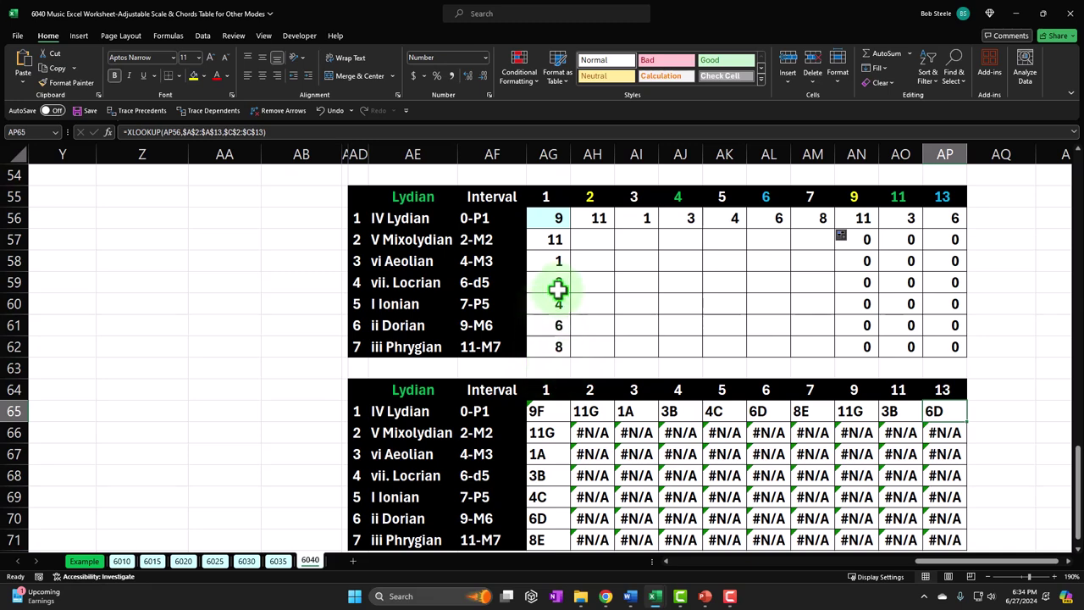
{"action": "left_click_drag", "start_coordinate": [609, 219], "coordinate": [842, 358]}
{"action": "scroll", "coordinate": [622, 389], "scroll_direction": "down", "scroll_amount": 1}
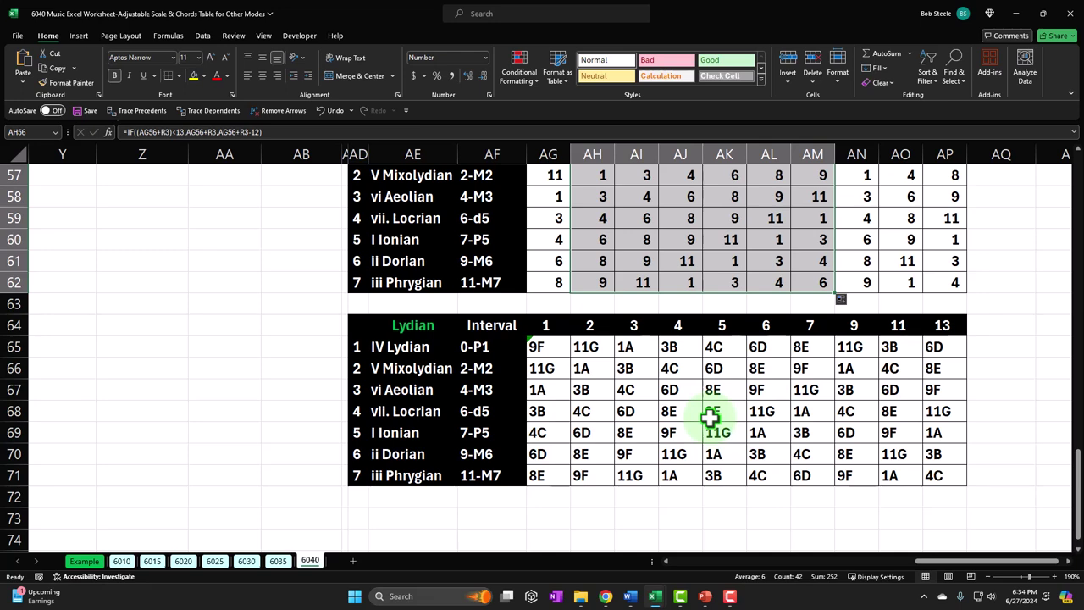
{"action": "key", "text": "ctrl+z"}
{"action": "left_click_drag", "start_coordinate": [558, 390], "coordinate": [822, 486]}
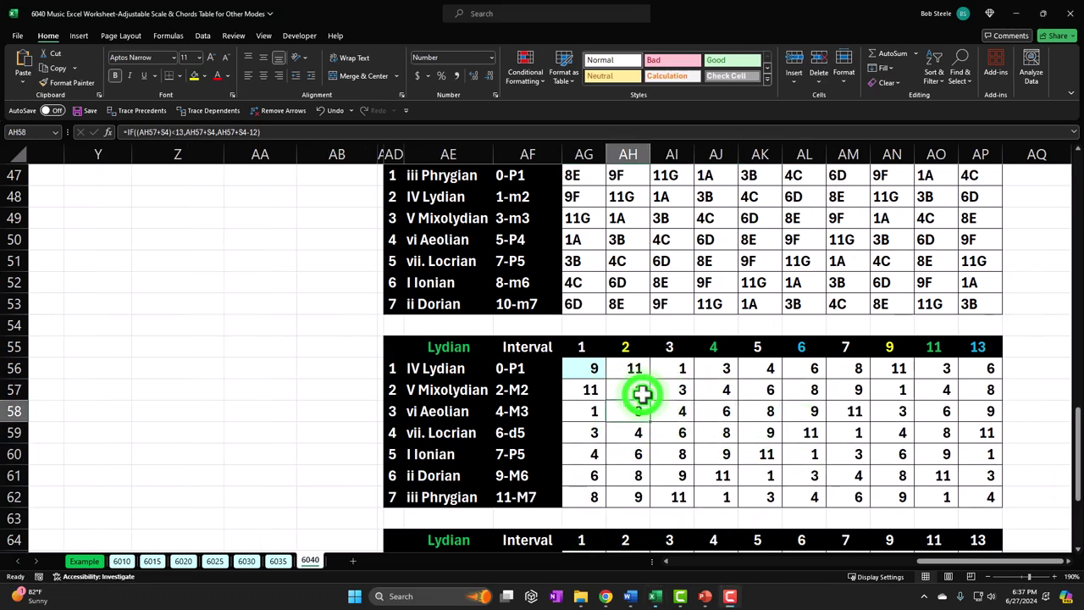
- Check which Musical Formulas Per Mode cell the AH58 formula adds, leaving the formula as it is
{"action": "left_click", "coordinate": [630, 408]}
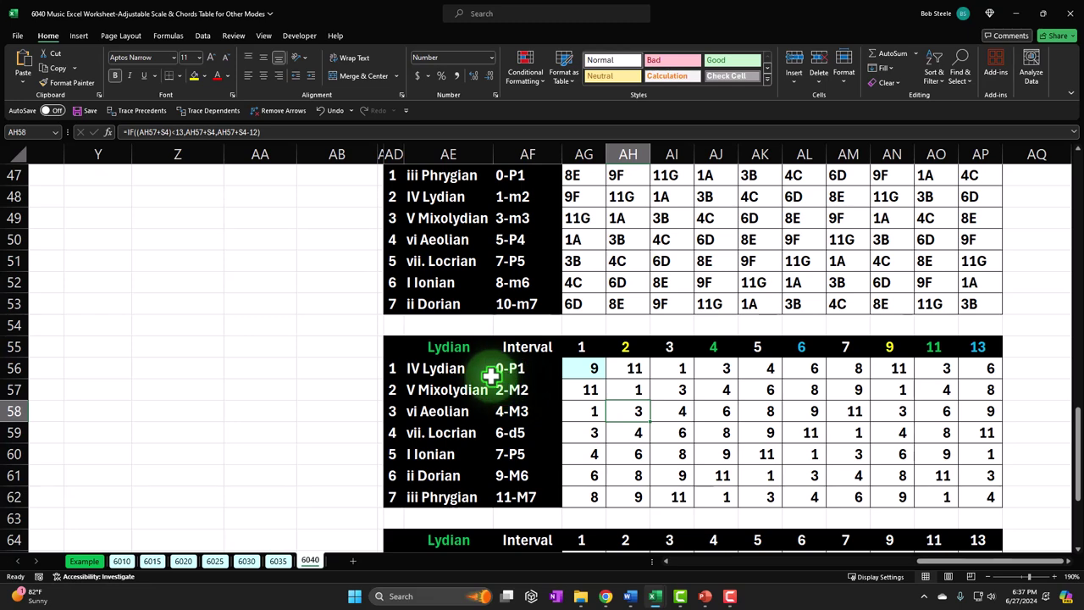
{"action": "double_click", "coordinate": [629, 407]}
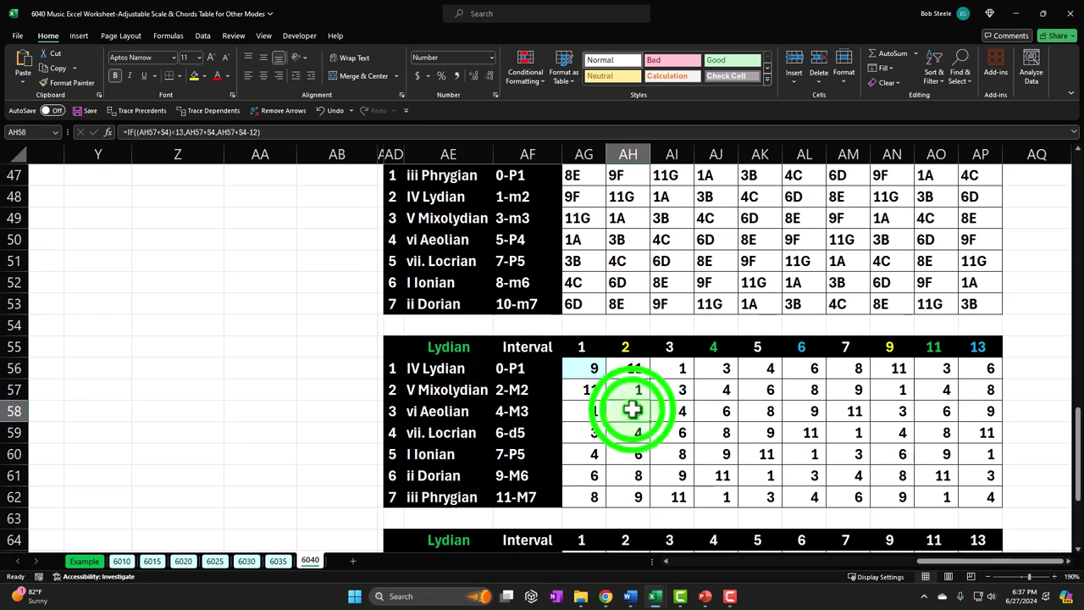
{"action": "left_click_drag", "start_coordinate": [948, 577], "coordinate": [793, 573]}
{"action": "scroll", "coordinate": [706, 486], "scroll_direction": "up", "scroll_amount": 4}
{"action": "scroll", "coordinate": [705, 485], "scroll_direction": "up", "scroll_amount": 11}
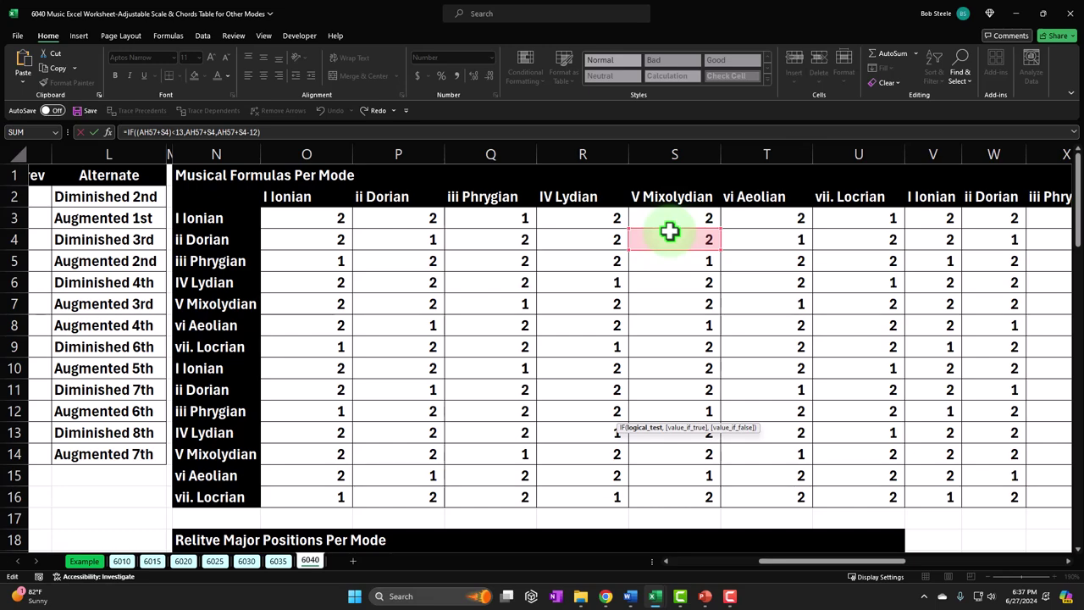
{"action": "key", "text": "Return"}
{"action": "key", "text": "Right"}
{"action": "key", "text": "Right"}
{"action": "key", "text": "Right"}
{"action": "key", "text": "Right"}
{"action": "key", "text": "Right"}
{"action": "key", "text": "Right"}
{"action": "key", "text": "Right"}
{"action": "key", "text": "Right"}
{"action": "key", "text": "Right"}
{"action": "key", "text": "Right"}
{"action": "key", "text": "Right"}
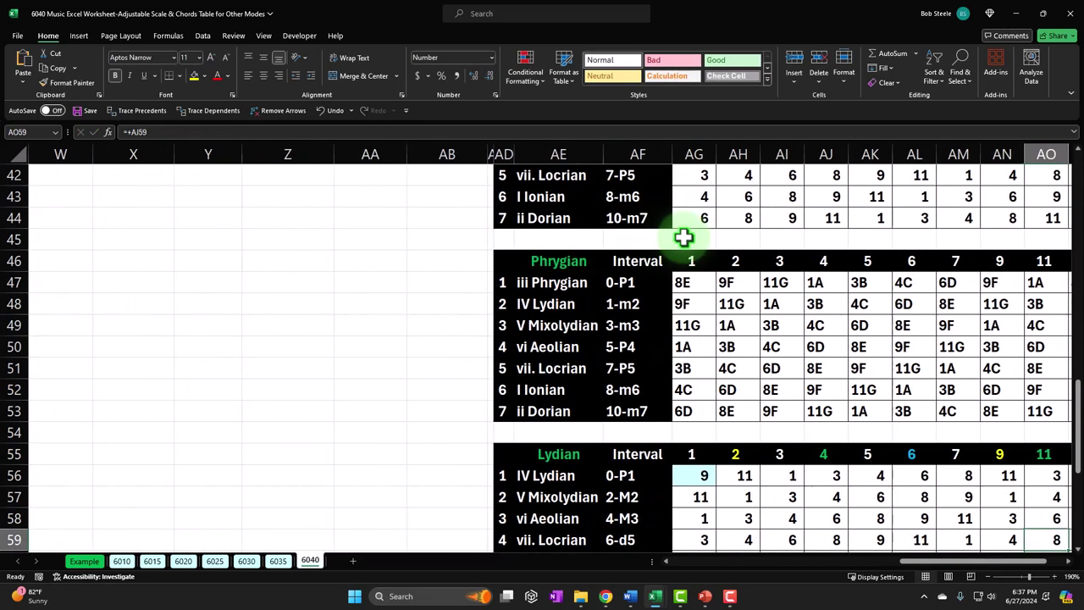
- Review the second Lydian table's notes, starting at AG65 and going down the second-note column AH65:AH71
{"action": "scroll", "coordinate": [652, 296], "scroll_direction": "down", "scroll_amount": 5}
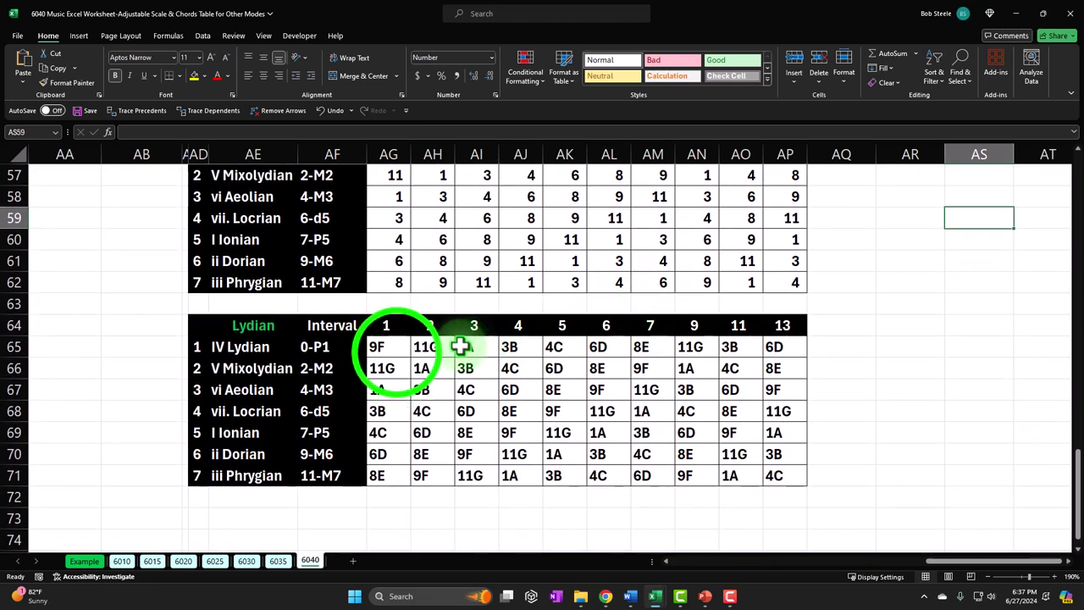
{"action": "left_click", "coordinate": [391, 349]}
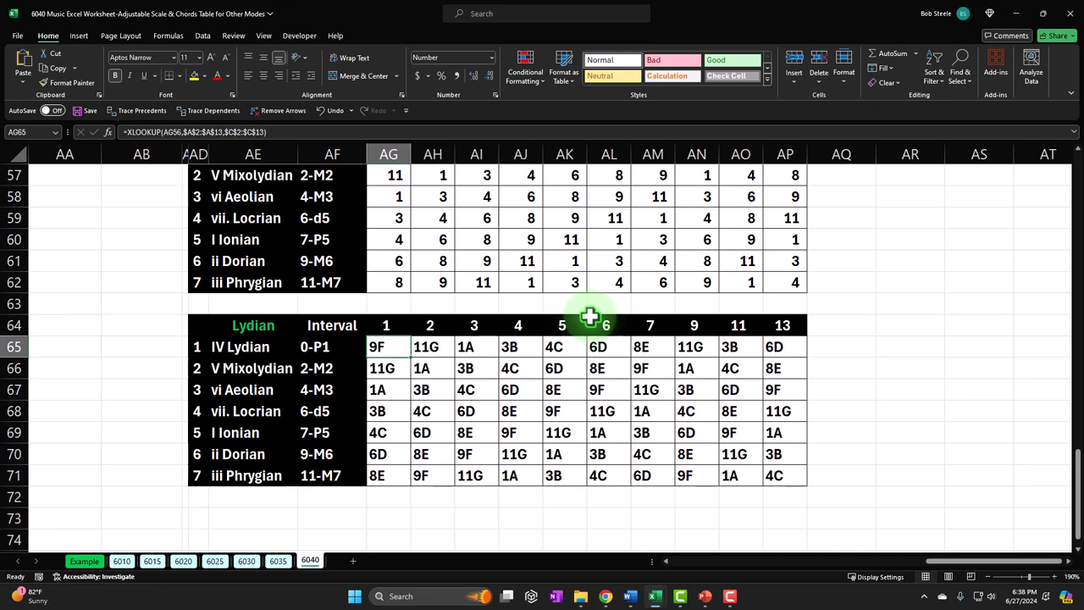
{"action": "key", "text": "Right"}
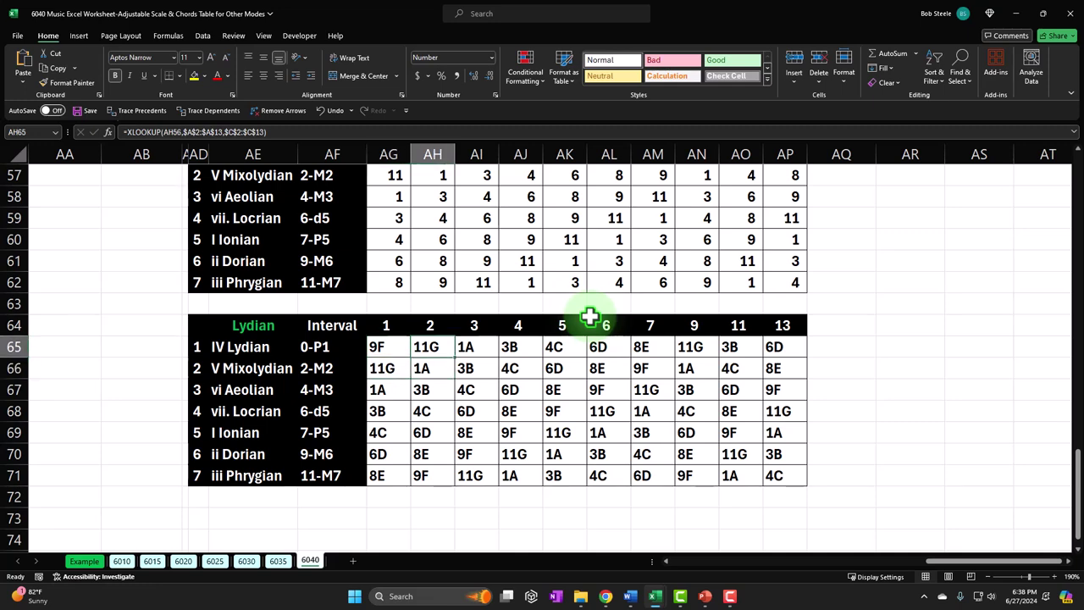
{"action": "key", "text": "Down"}
{"action": "key", "text": "Down"}
{"action": "key", "text": "Down"}
{"action": "key", "text": "Down"}
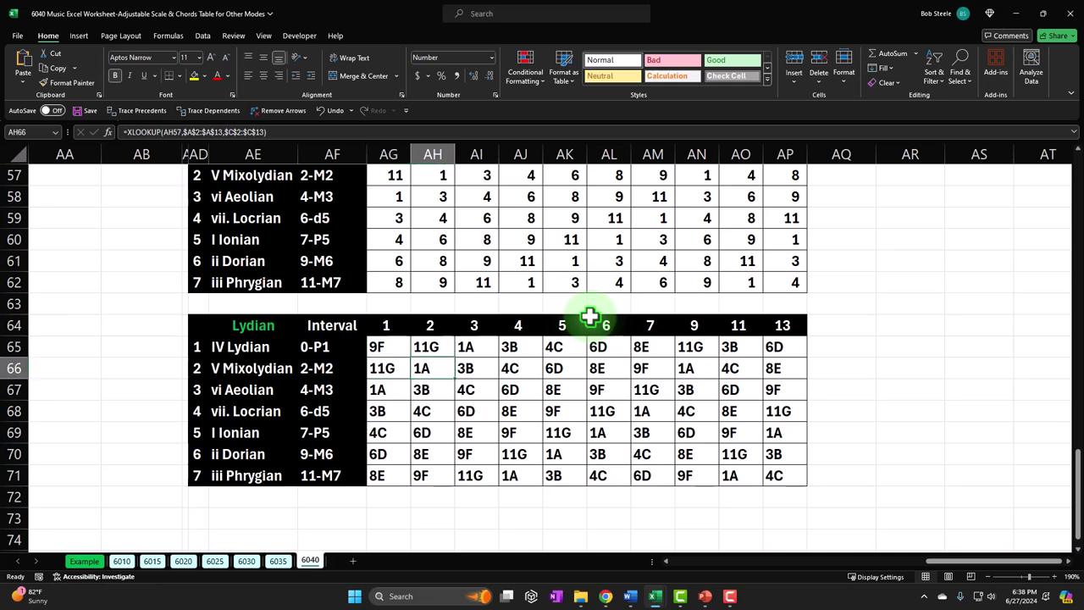
{"action": "key", "text": "Down"}
{"action": "key", "text": "Down"}
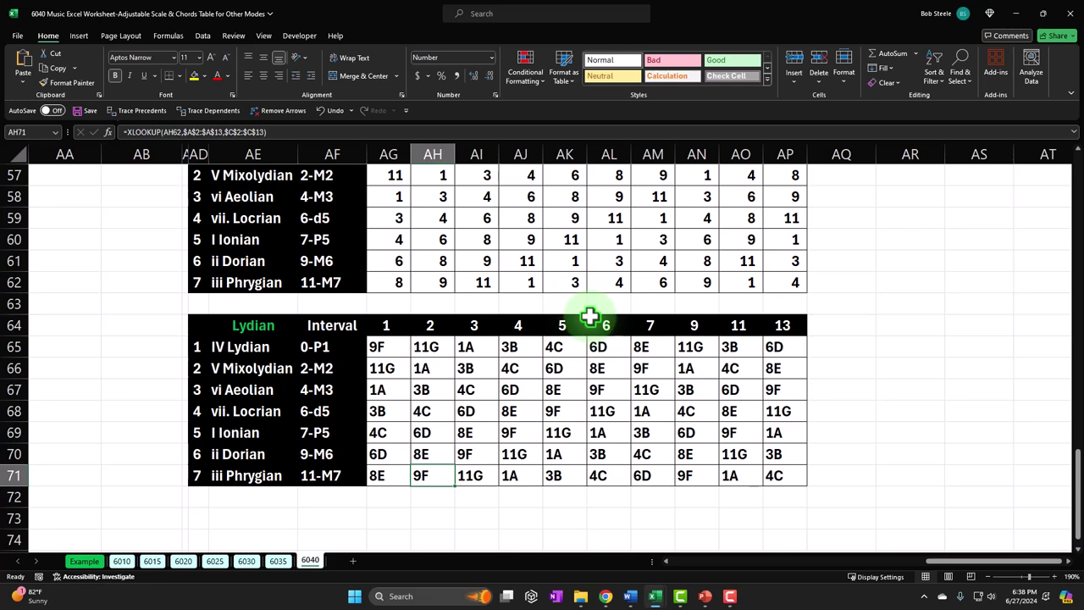
- Copy both Lydian tables, AD55:AP71, and paste them below starting at AD73
{"action": "scroll", "coordinate": [550, 331], "scroll_direction": "up", "scroll_amount": 2}
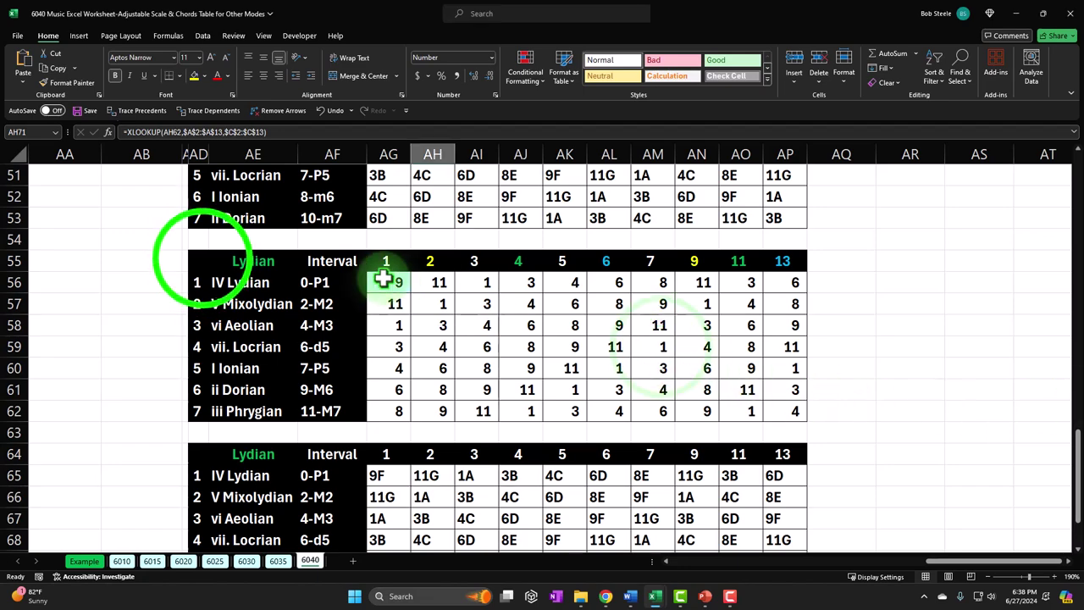
{"action": "left_click_drag", "start_coordinate": [215, 260], "coordinate": [782, 515]}
{"action": "key", "text": "ctrl+c"}
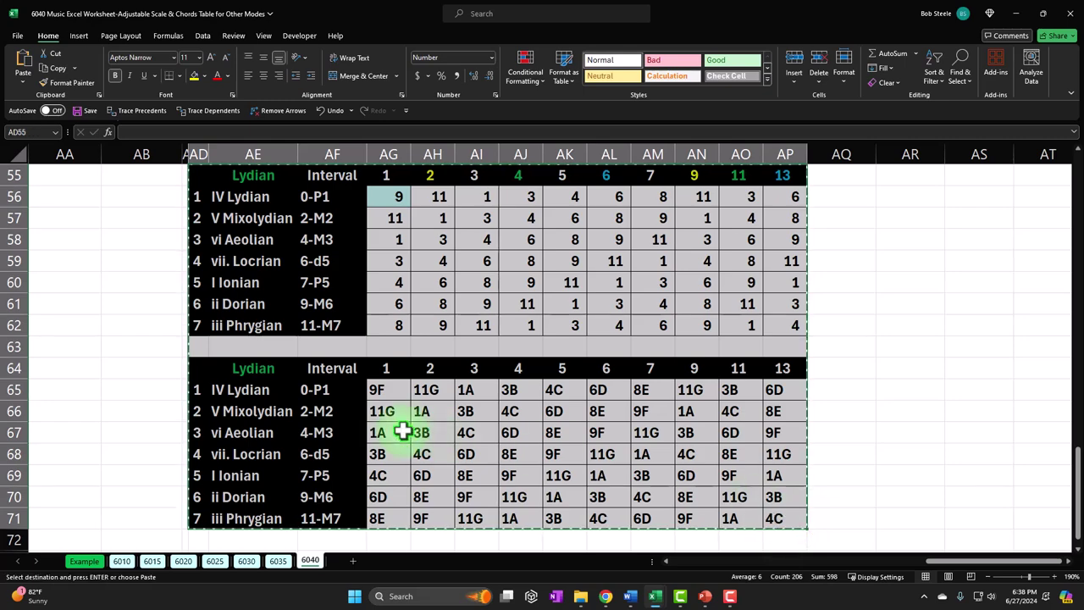
{"action": "scroll", "coordinate": [339, 415], "scroll_direction": "down", "scroll_amount": 3}
{"action": "left_click", "coordinate": [203, 364]}
{"action": "key", "text": "ctrl+v"}
- Rename the copied table's heading in AE73 to Mixolydian and clear its note numbers in AG74:AM80
{"action": "left_click", "coordinate": [262, 367]}
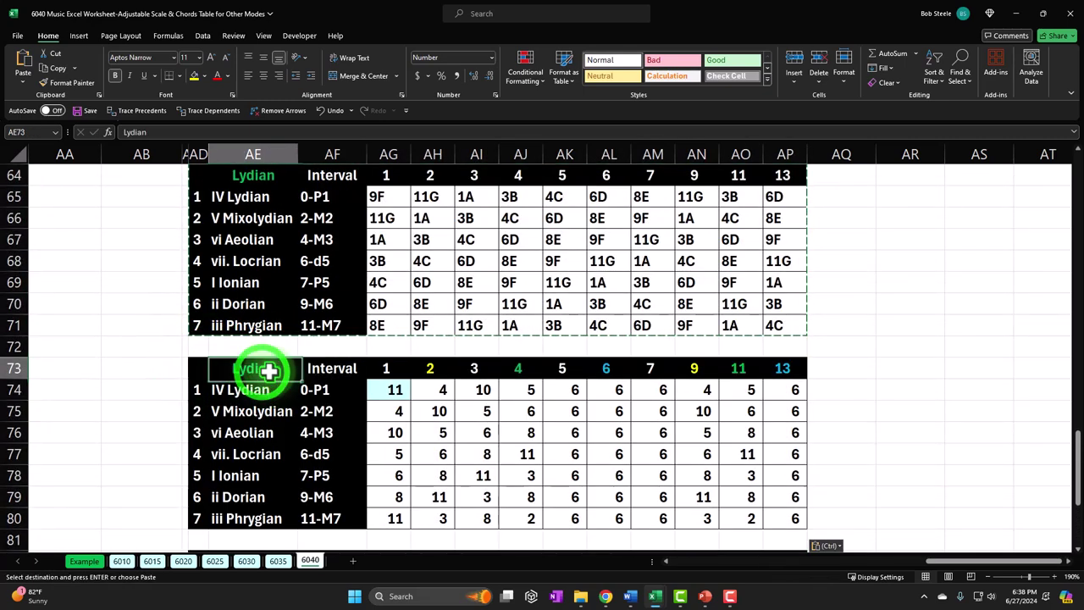
{"action": "scroll", "coordinate": [335, 372], "scroll_direction": "down", "scroll_amount": 1}
{"action": "key", "text": "Escape"}
{"action": "type", "text": "Mixol"}
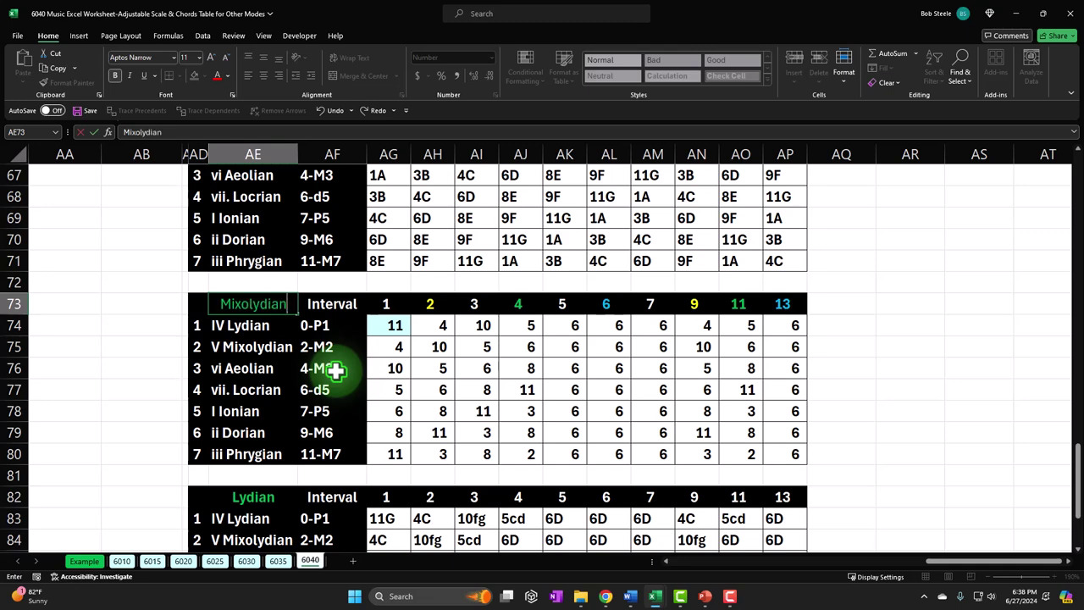
{"action": "left_click", "coordinate": [335, 371]}
{"action": "left_click_drag", "start_coordinate": [392, 326], "coordinate": [634, 452]}
{"action": "key", "text": "Delete"}
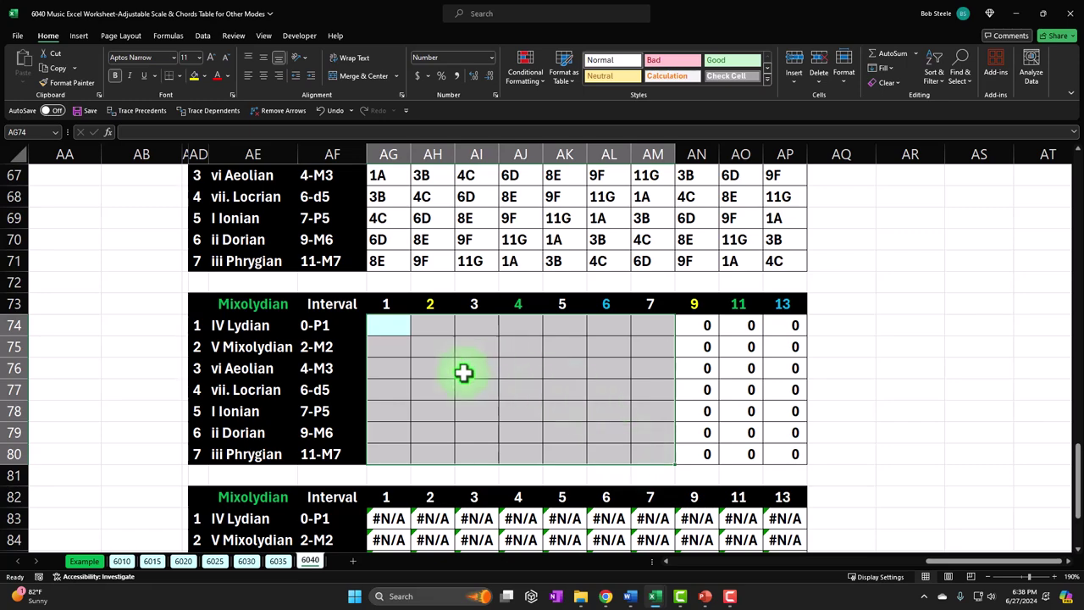
- Change the return array of AE74's XLOOKUP formula to the V Mixolydian mode positions, $S$30:$S$36
{"action": "double_click", "coordinate": [242, 326]}
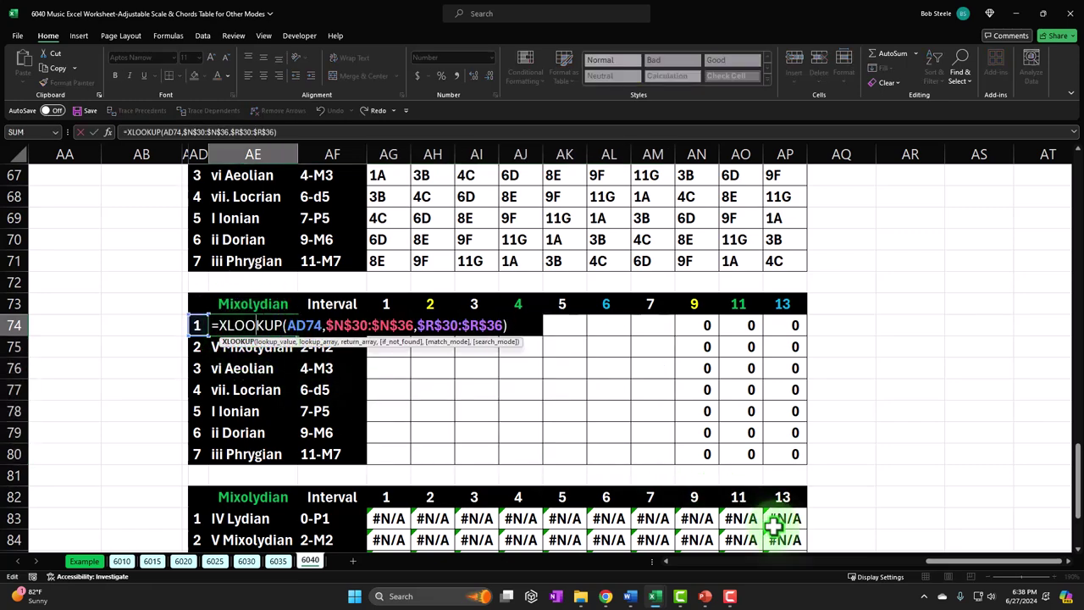
{"action": "left_click_drag", "start_coordinate": [950, 562], "coordinate": [802, 573]}
{"action": "scroll", "coordinate": [334, 387], "scroll_direction": "up", "scroll_amount": 14}
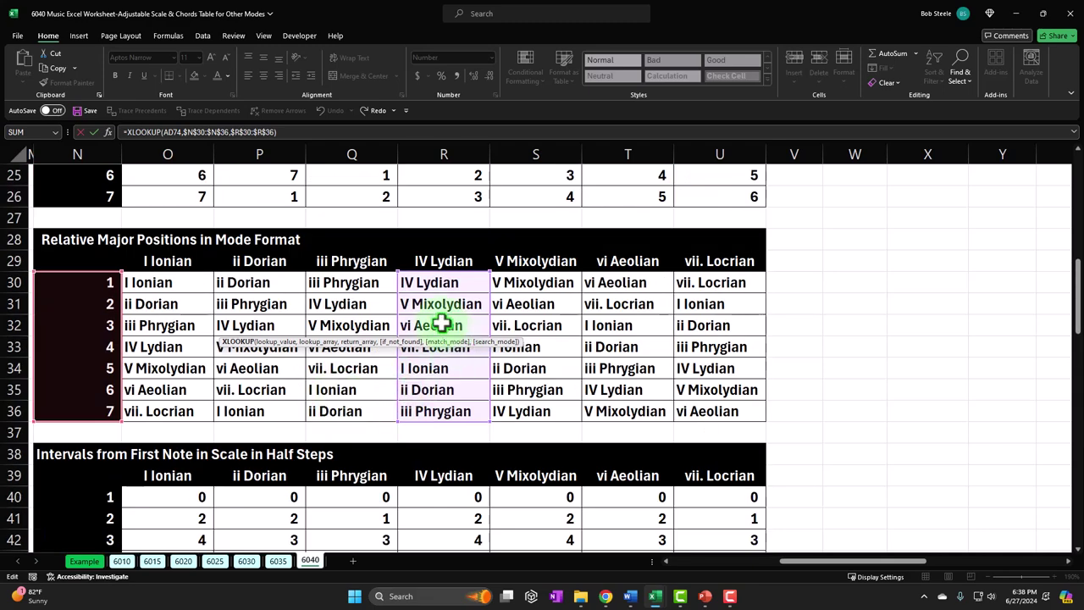
{"action": "left_click", "coordinate": [270, 128]}
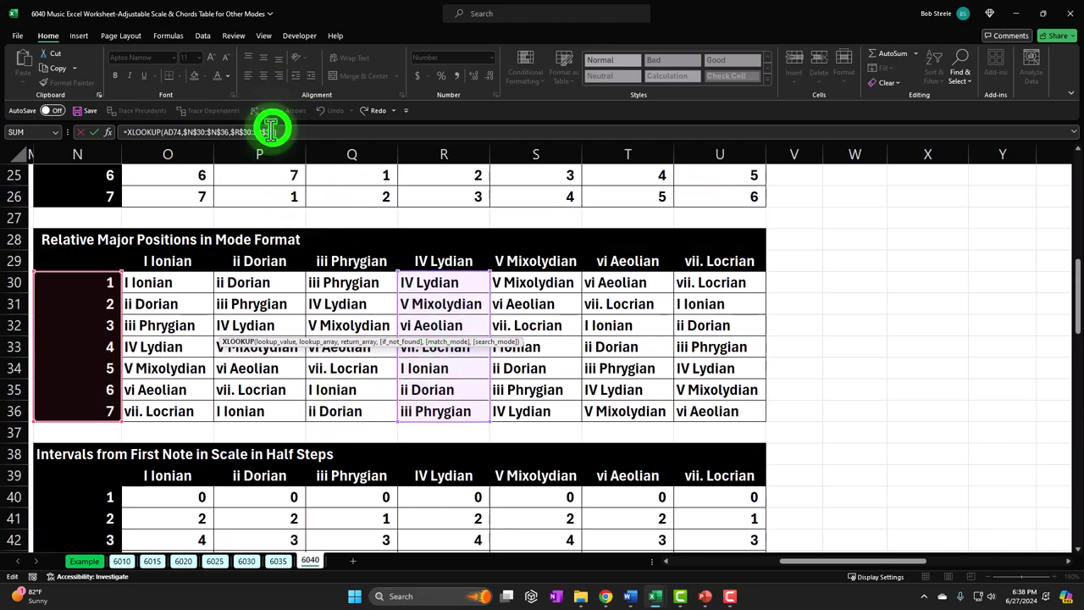
{"action": "key", "text": "BackSpace"}
{"action": "key", "text": "BackSpace"}
{"action": "key", "text": "BackSpace"}
{"action": "key", "text": "BackSpace"}
{"action": "key", "text": "BackSpace"}
{"action": "left_click_drag", "start_coordinate": [527, 282], "coordinate": [534, 412]}
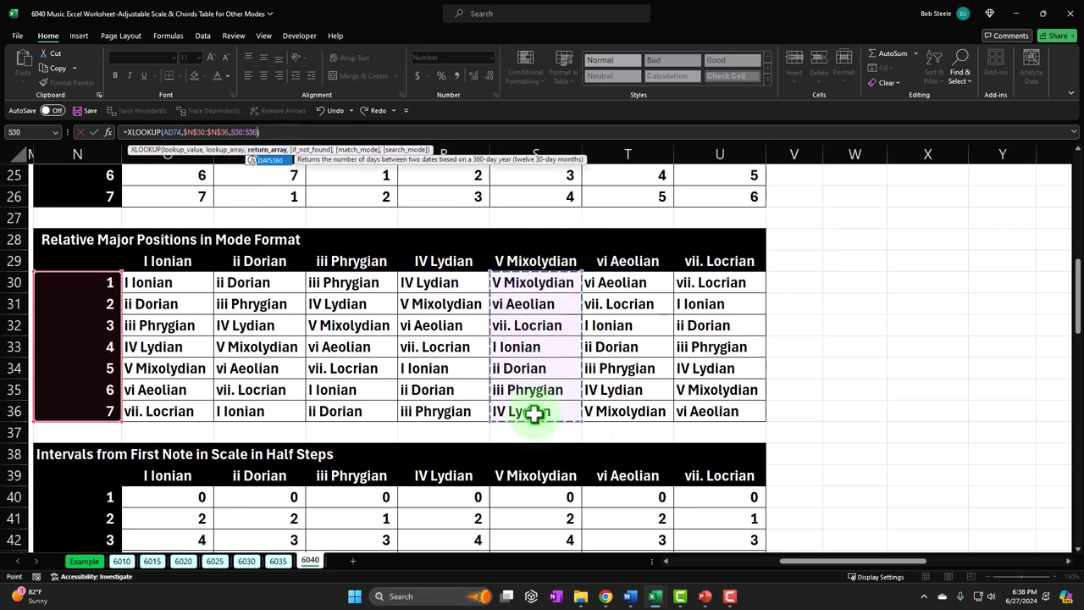
{"action": "key", "text": "F4"}
{"action": "key", "text": "Return"}
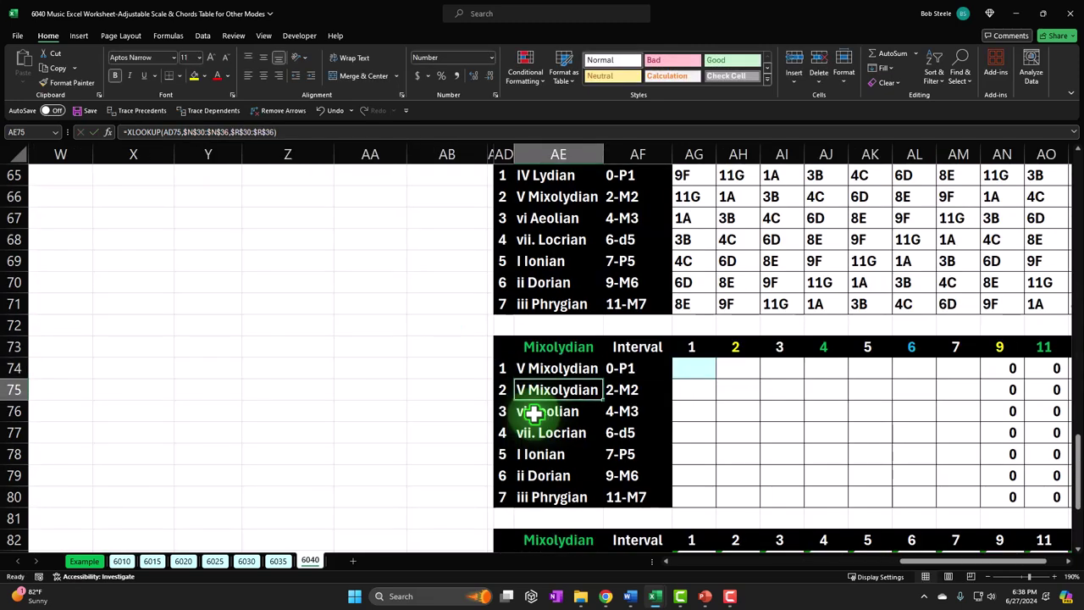
- Fill the updated AE74 mode-name formula down through AE80
{"action": "left_click", "coordinate": [557, 368]}
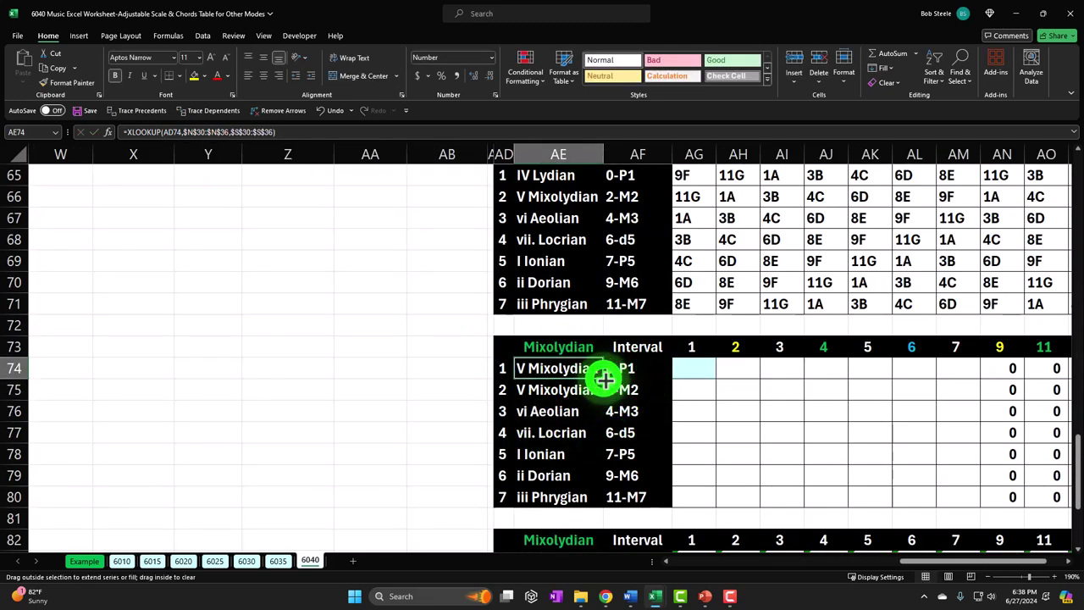
{"action": "double_click", "coordinate": [604, 379]}
{"action": "left_click", "coordinate": [507, 369]}
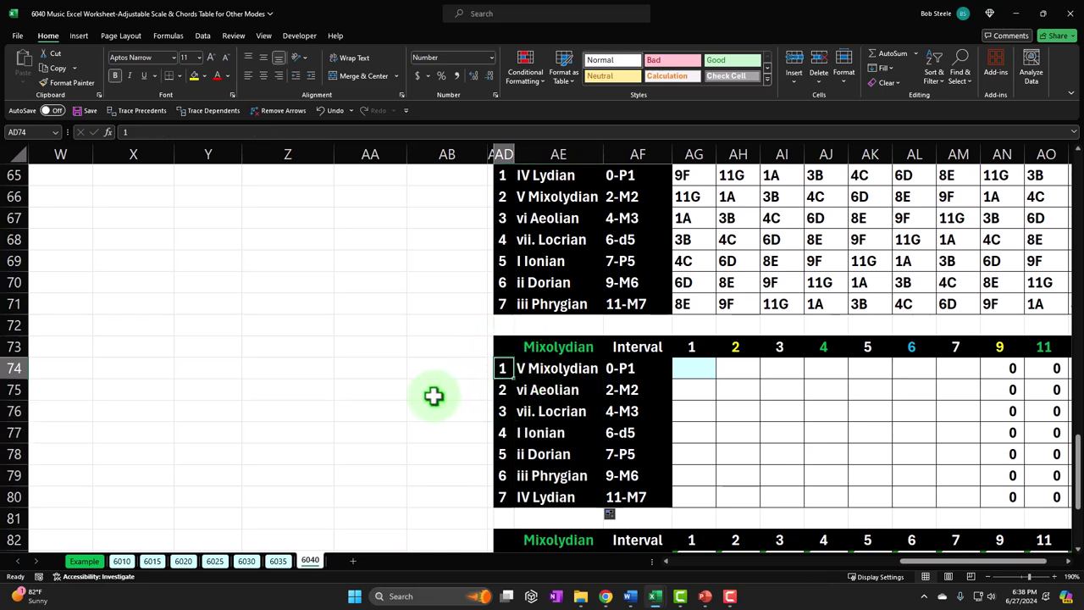
- Review the Mixolydian table's mode order, going down the name column from AE74 to AE80
{"action": "key", "text": "Right"}
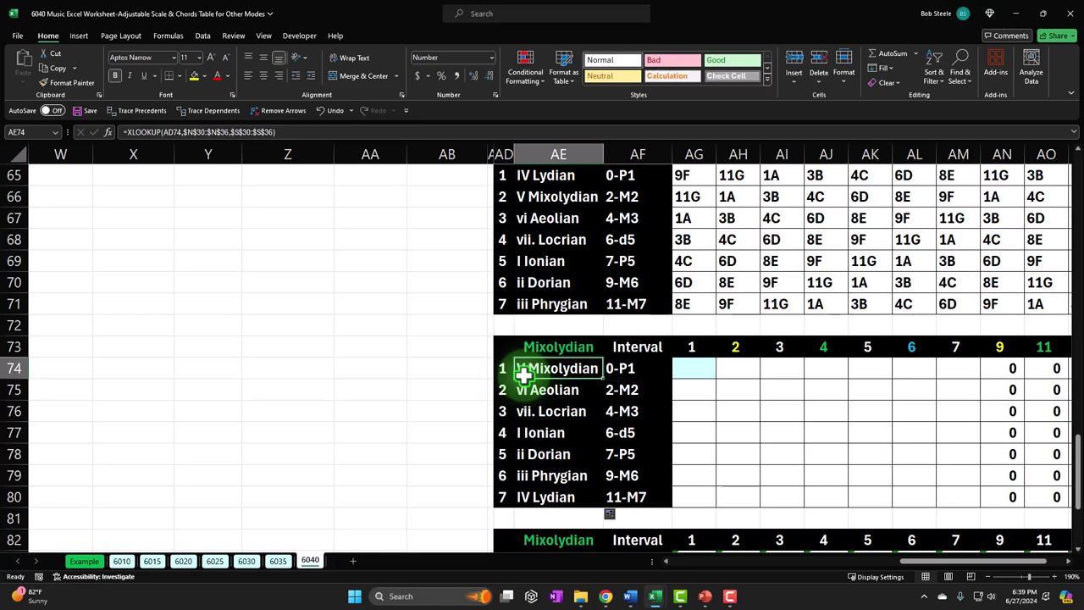
{"action": "key", "text": "Right"}
{"action": "key", "text": "Right"}
{"action": "key", "text": "Right"}
{"action": "key", "text": "Right"}
{"action": "key", "text": "Right"}
{"action": "key", "text": "Right"}
{"action": "key", "text": "Right"}
{"action": "key", "text": "Right"}
{"action": "key", "text": "Right"}
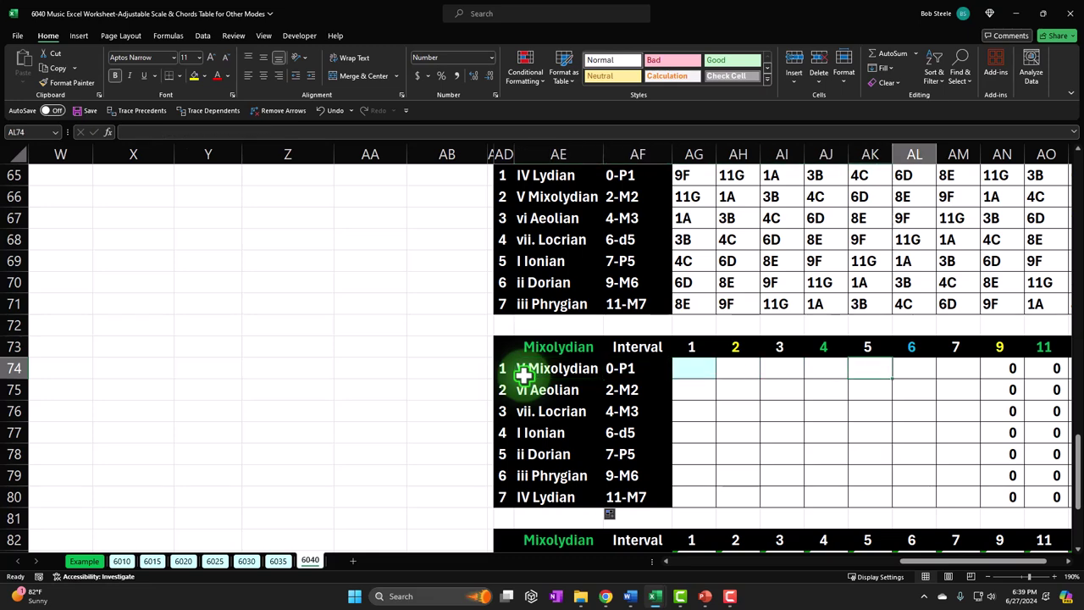
{"action": "key", "text": "Right"}
{"action": "key", "text": "Right"}
{"action": "key", "text": "Right"}
{"action": "key", "text": "Right"}
{"action": "key", "text": "Right"}
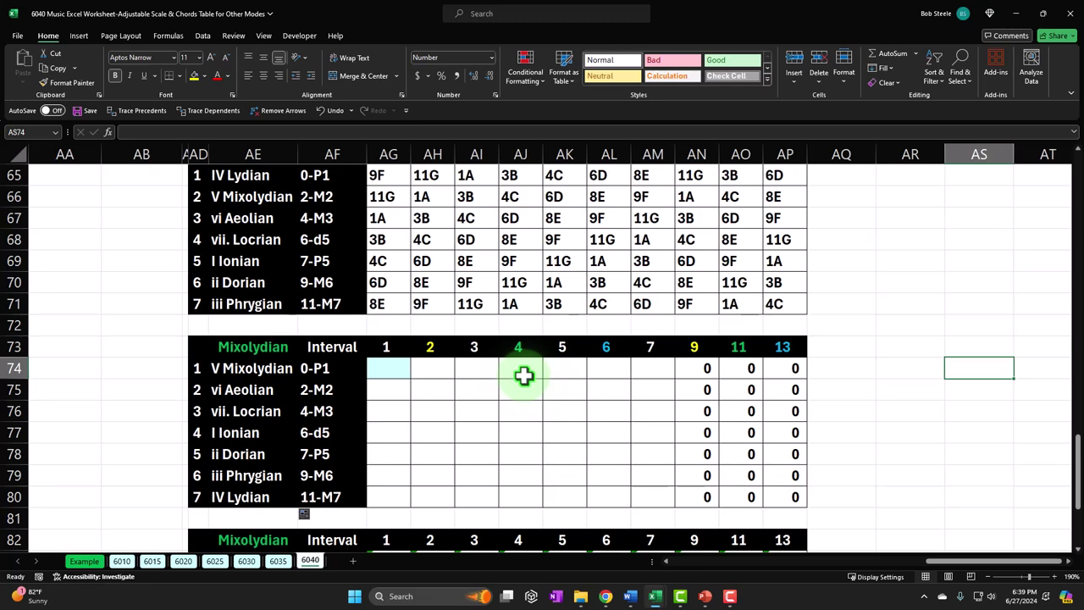
{"action": "left_click", "coordinate": [246, 367]}
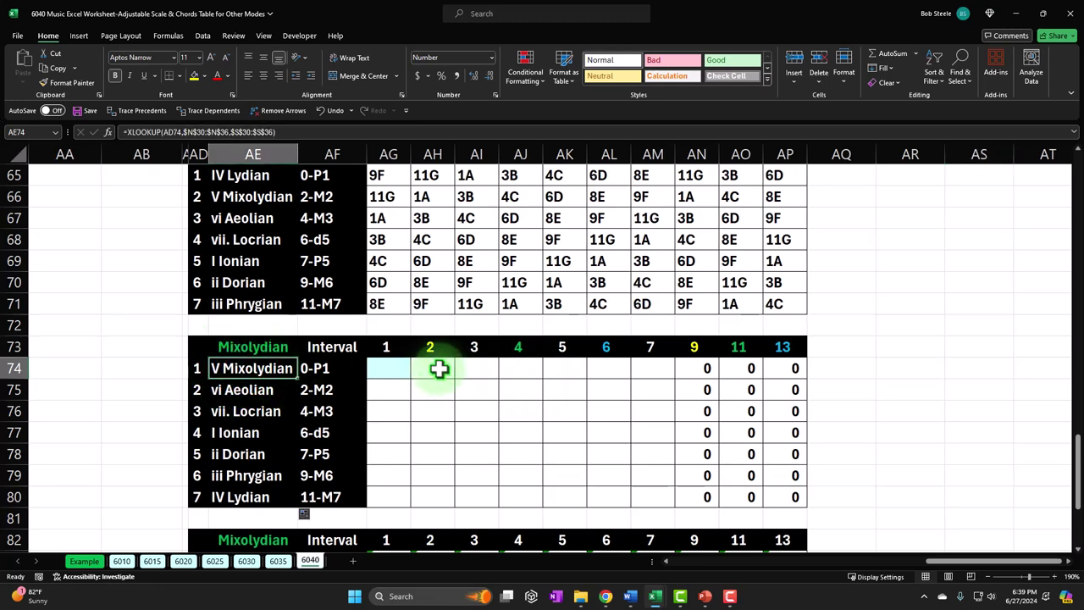
{"action": "key", "text": "Down"}
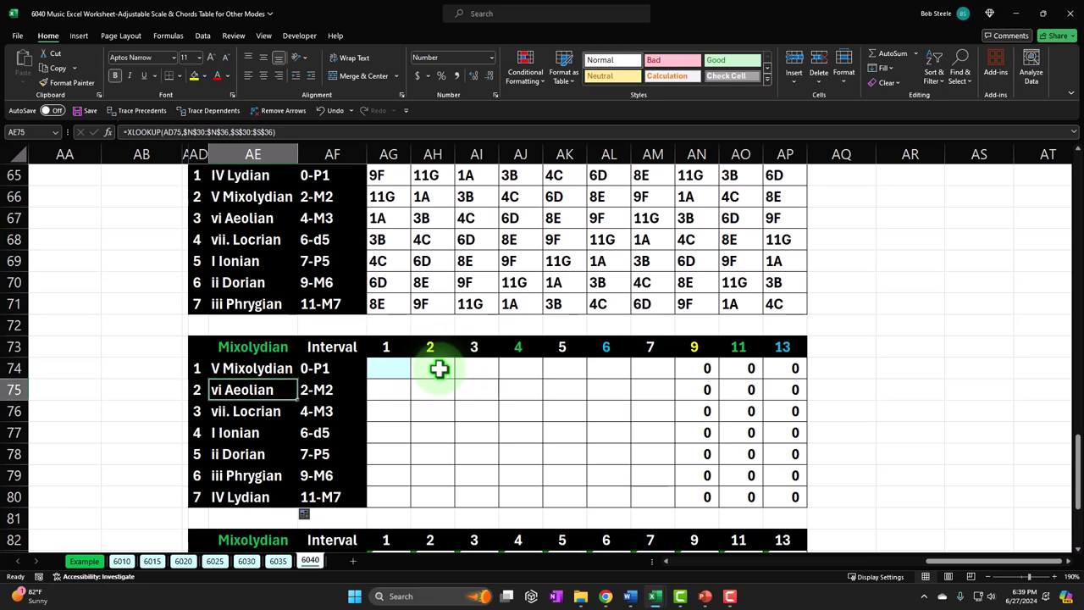
{"action": "key", "text": "Down"}
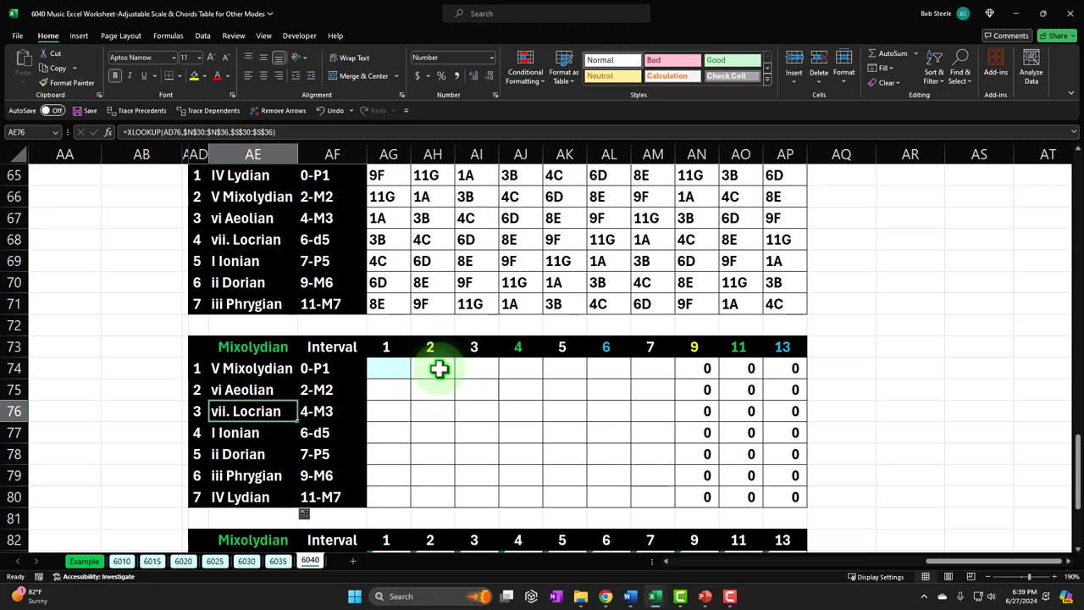
{"action": "key", "text": "Down"}
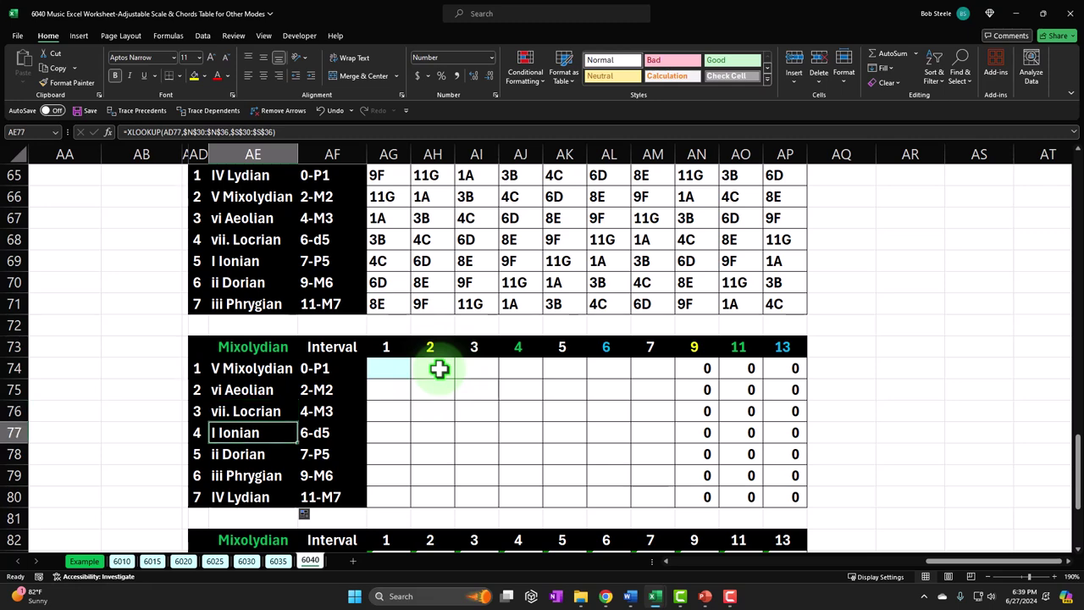
{"action": "key", "text": "Down"}
{"action": "key", "text": "Down"}
{"action": "key", "text": "Down"}
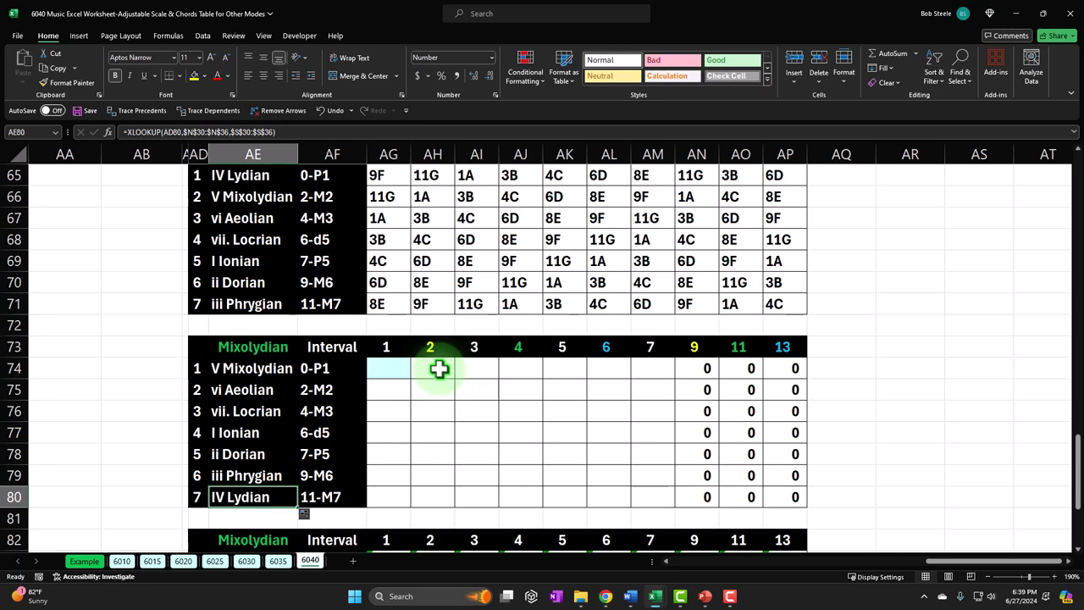
- Change the return array of AF74's XLOOKUP formula to the V Mixolydian intervals, $S$50:$S$56
{"action": "key", "text": "Right"}
{"action": "key", "text": "Up"}
{"action": "key", "text": "Up"}
{"action": "key", "text": "Up"}
{"action": "key", "text": "Up"}
{"action": "key", "text": "Up"}
{"action": "key", "text": "Up"}
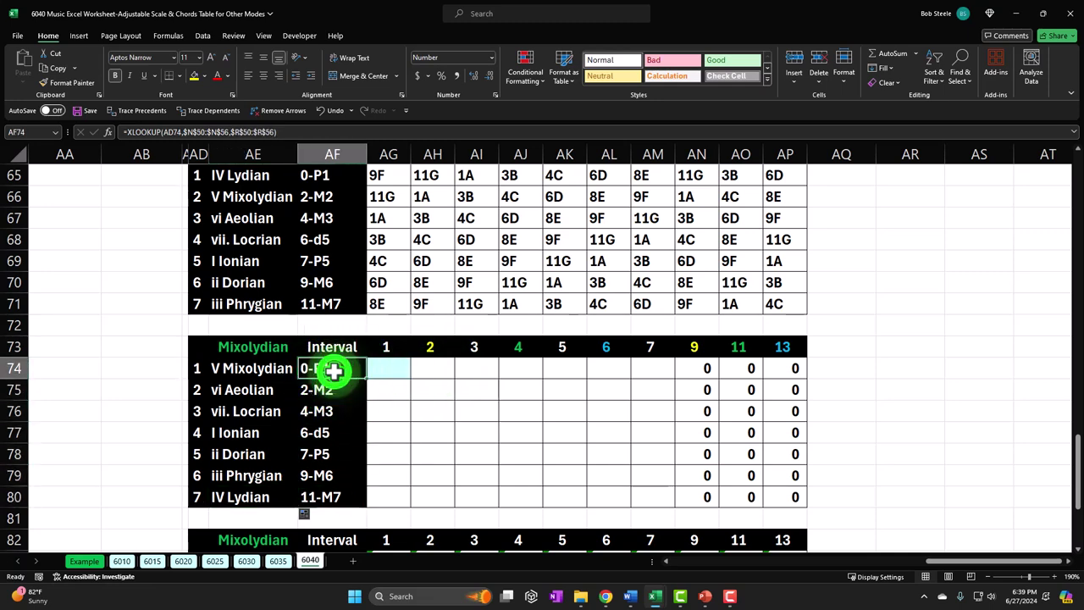
{"action": "double_click", "coordinate": [332, 371]}
{"action": "left_click_drag", "start_coordinate": [940, 560], "coordinate": [795, 580]}
{"action": "scroll", "coordinate": [409, 460], "scroll_direction": "up", "scroll_amount": 8}
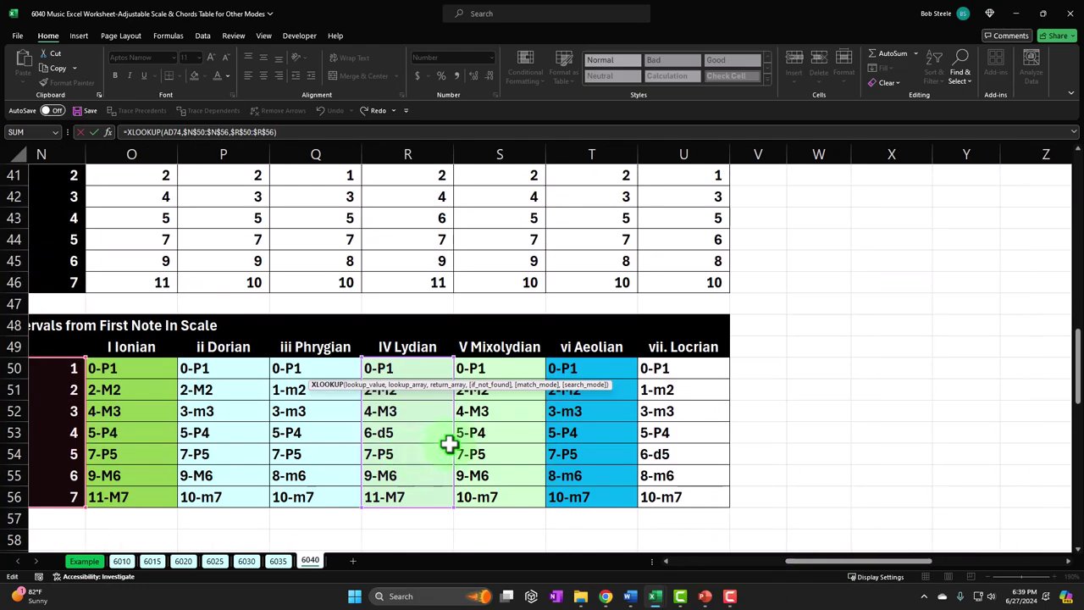
{"action": "left_click", "coordinate": [270, 132]}
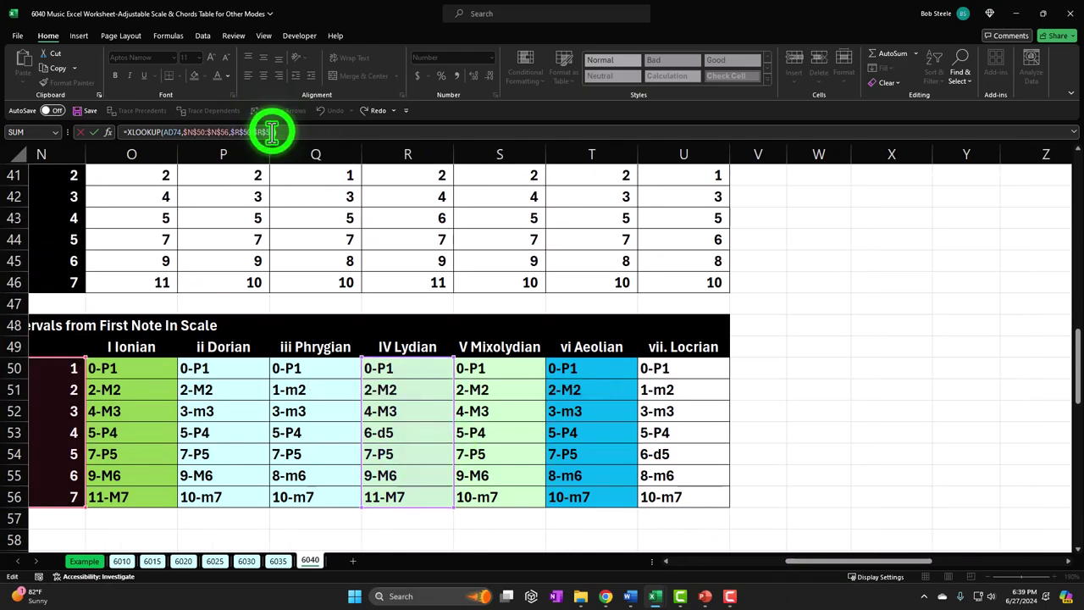
{"action": "key", "text": "BackSpace"}
{"action": "key", "text": "BackSpace"}
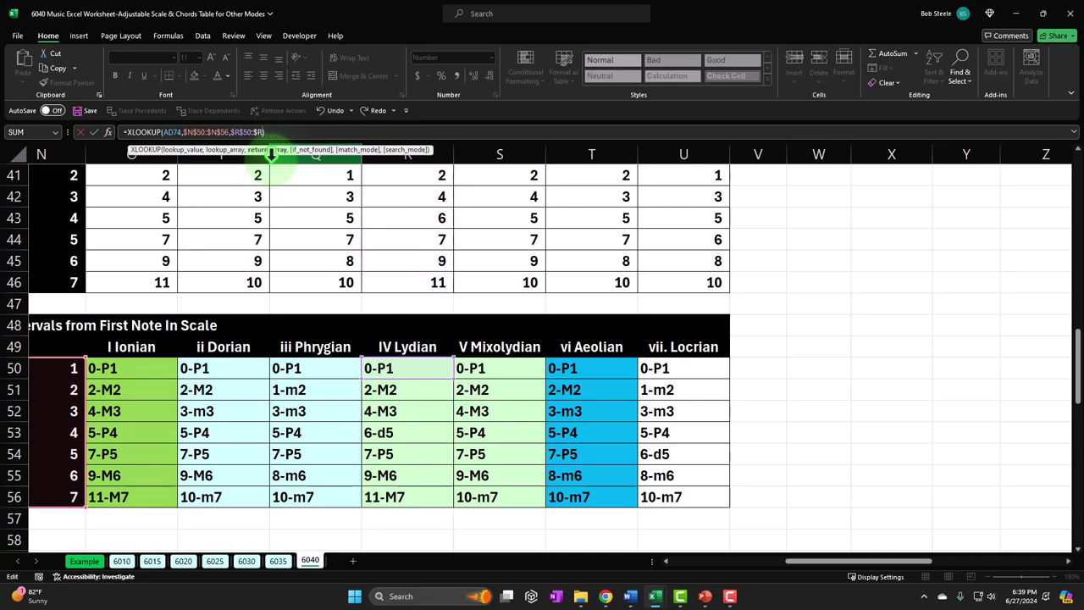
{"action": "left_click_drag", "start_coordinate": [498, 372], "coordinate": [503, 497]}
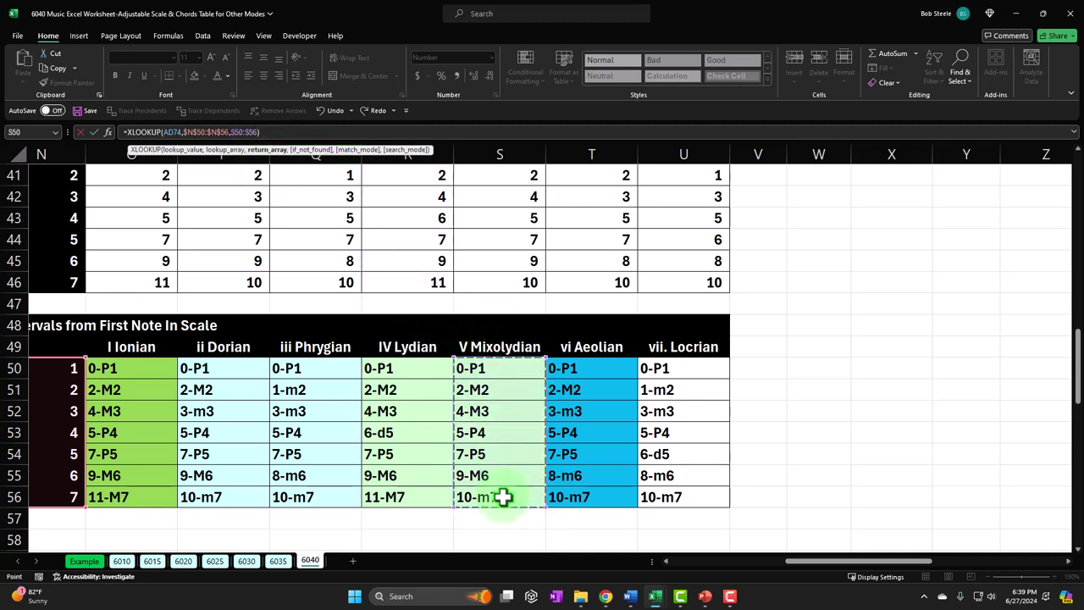
{"action": "type", "text": ")"}
{"action": "key", "text": "Return"}
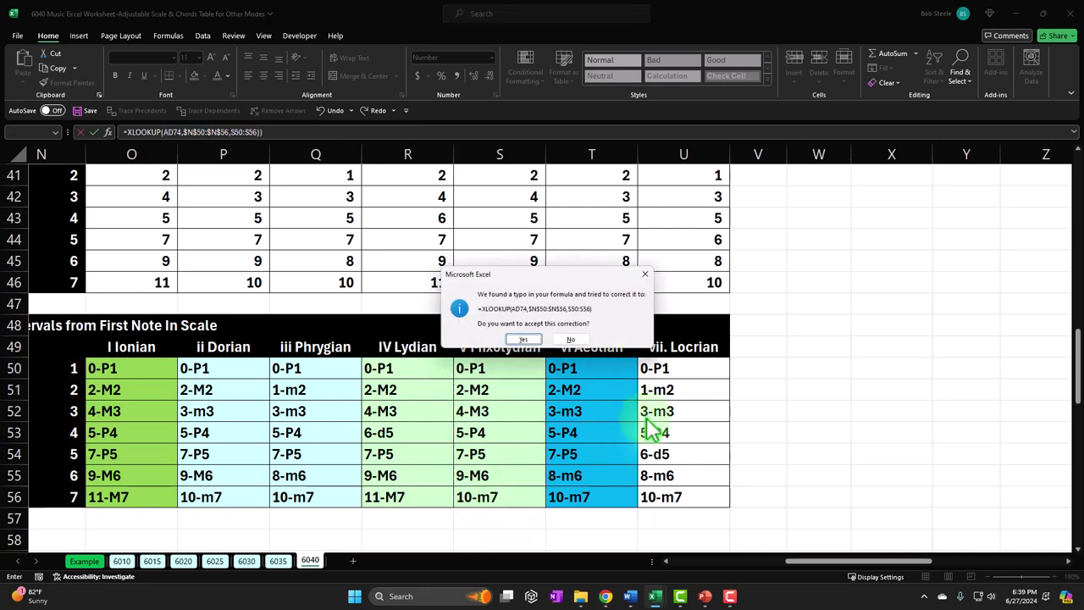
{"action": "left_click", "coordinate": [642, 274]}
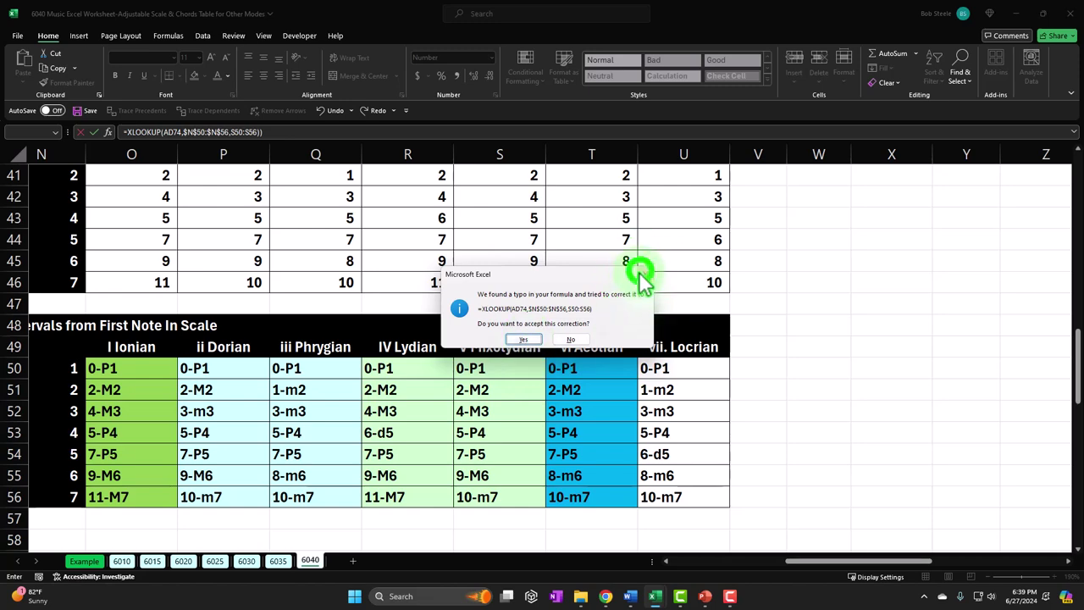
{"action": "left_click", "coordinate": [688, 251]}
{"action": "left_click", "coordinate": [337, 195]}
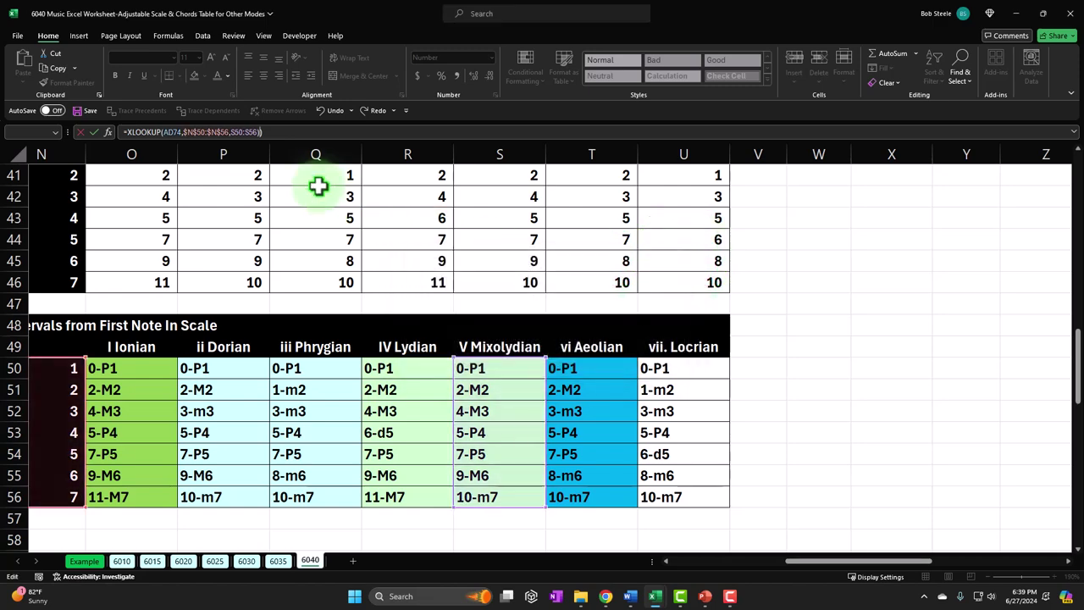
{"action": "type", "text": "$S"}
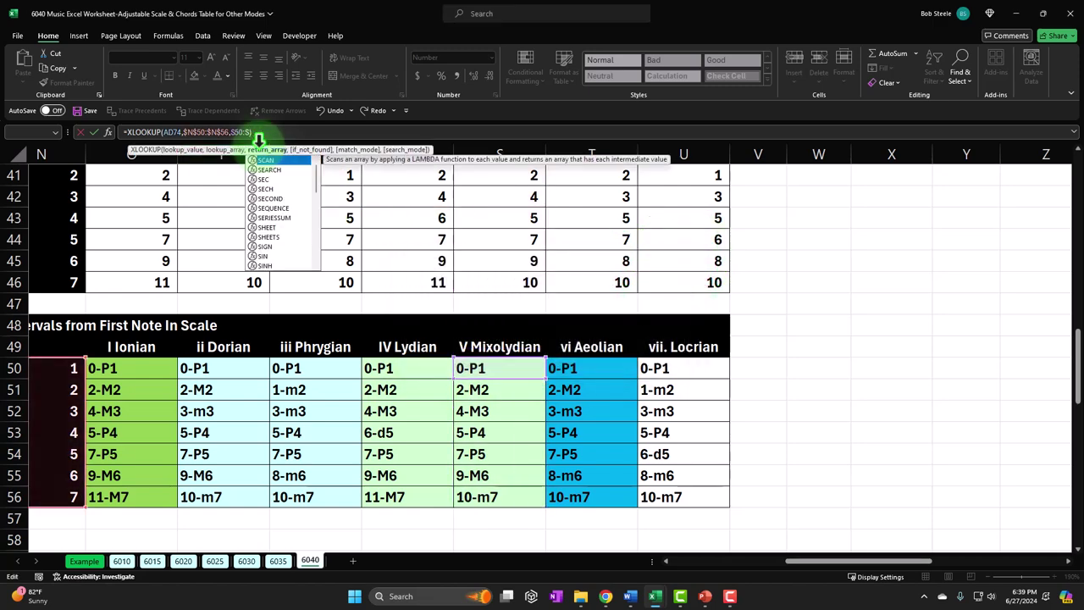
{"action": "left_click_drag", "start_coordinate": [511, 368], "coordinate": [506, 500]}
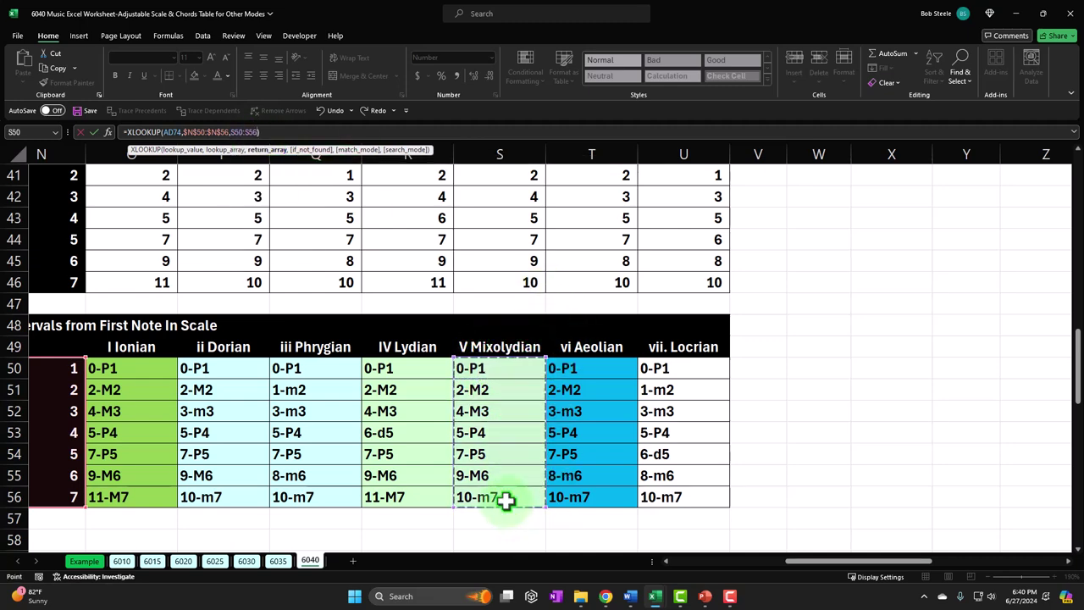
{"action": "key", "text": "F4"}
{"action": "key", "text": "Return"}
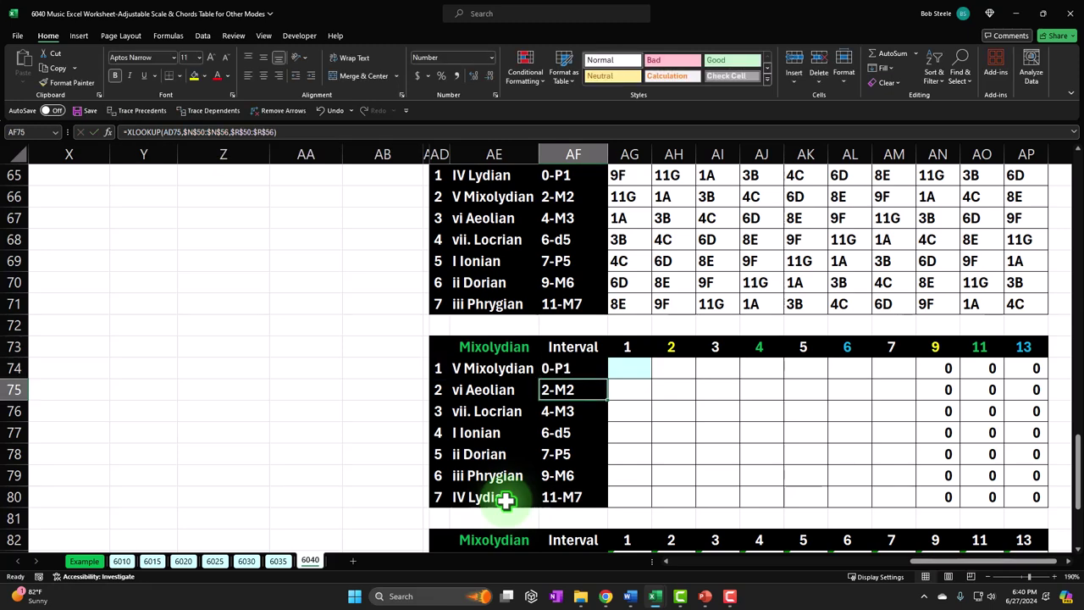
- Fill the updated AF74 interval formula down through AF80
{"action": "left_click", "coordinate": [555, 369]}
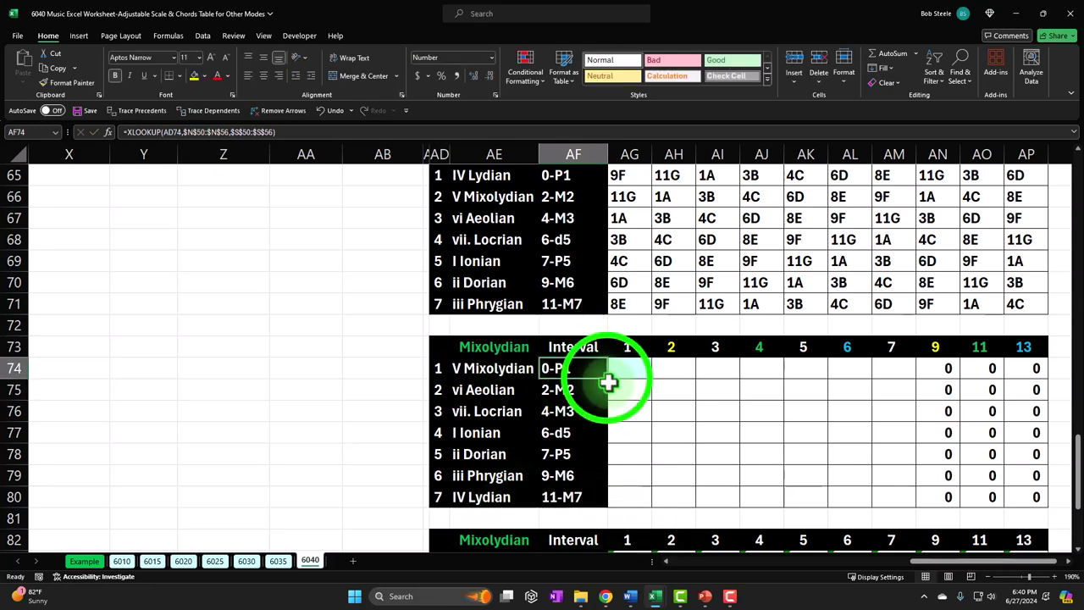
{"action": "left_click_drag", "start_coordinate": [608, 378], "coordinate": [591, 491]}
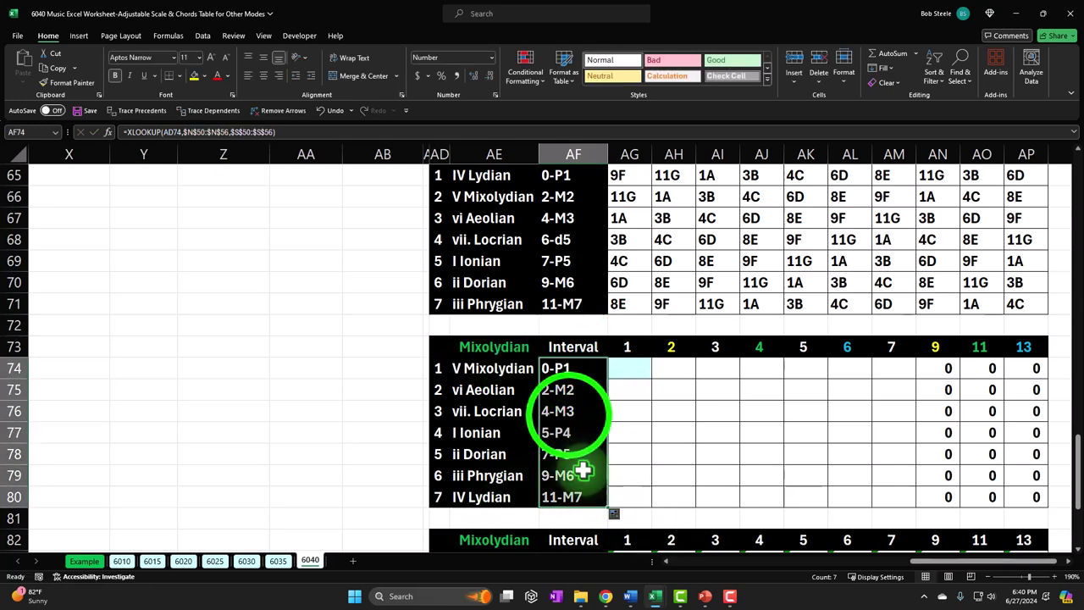
{"action": "left_click_drag", "start_coordinate": [568, 415], "coordinate": [568, 433]}
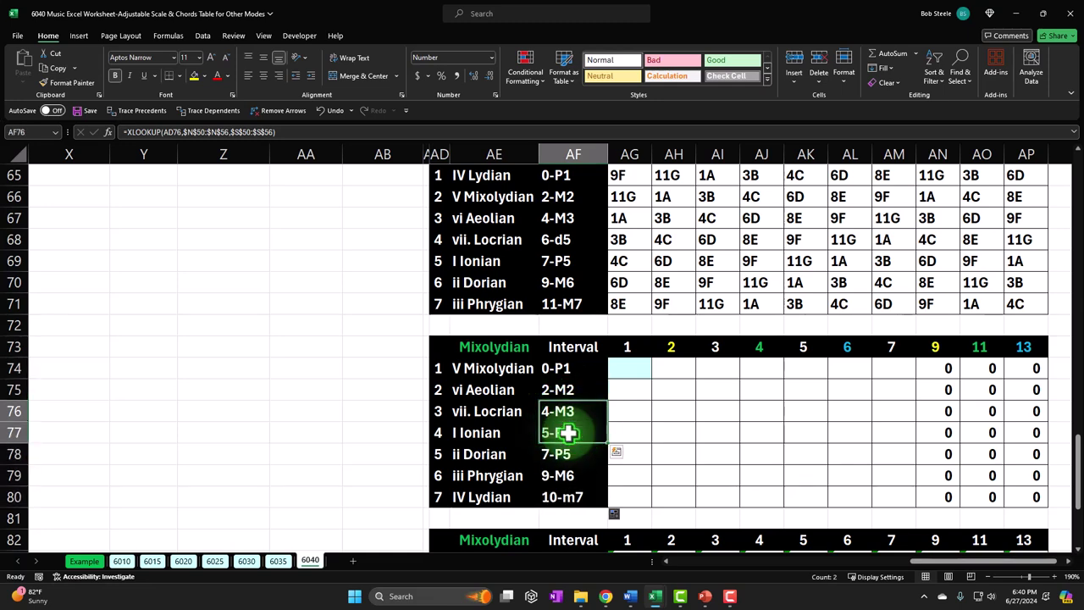
{"action": "key", "text": "Up"}
{"action": "key", "text": "Down"}
- Link the Mixolydian table's first note, AG74, to the V Mixolydian root in the Major/Ionian table with =AG6
{"action": "key", "text": "Right"}
{"action": "key", "text": "Right"}
{"action": "key", "text": "Right"}
{"action": "key", "text": "Right"}
{"action": "key", "text": "Right"}
{"action": "key", "text": "Right"}
{"action": "key", "text": "Right"}
{"action": "key", "text": "Right"}
{"action": "key", "text": "Right"}
{"action": "key", "text": "Right"}
{"action": "key", "text": "Right"}
{"action": "key", "text": "Right"}
{"action": "key", "text": "Right"}
{"action": "key", "text": "Right"}
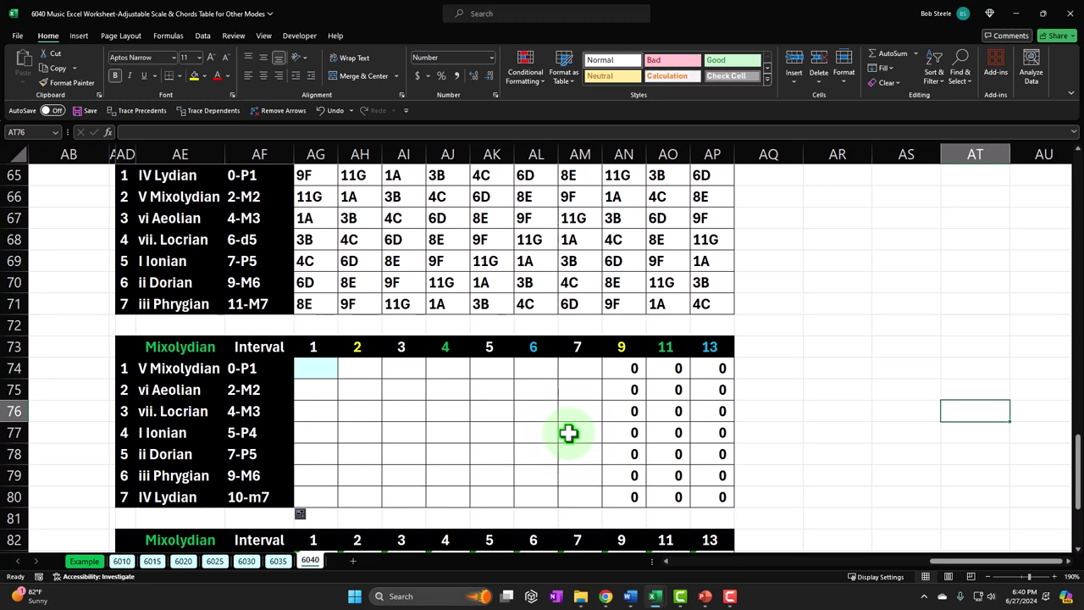
{"action": "left_click", "coordinate": [326, 371]}
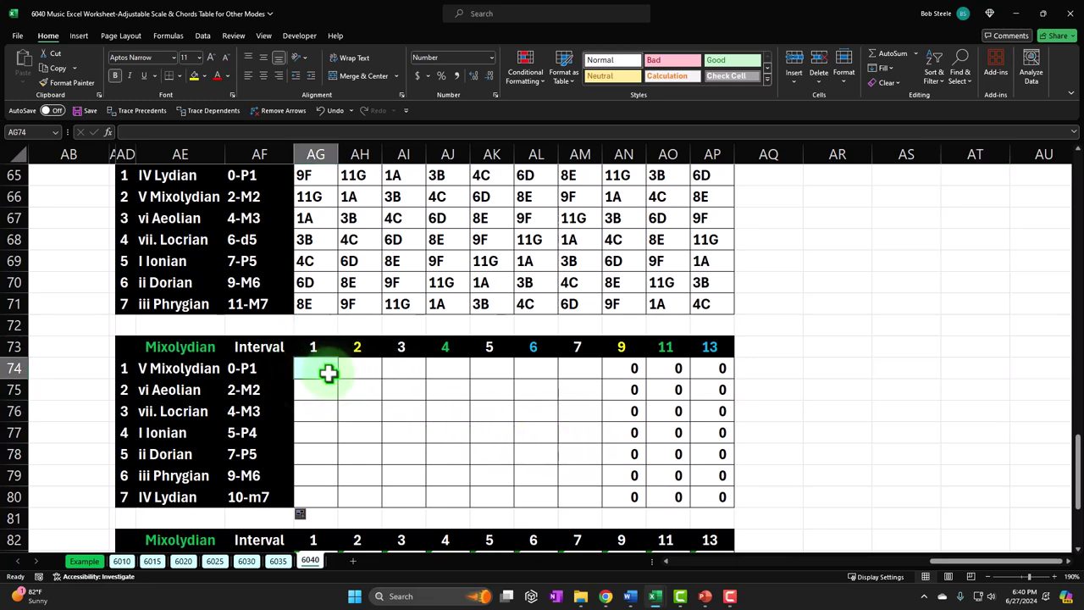
{"action": "type", "text": "="}
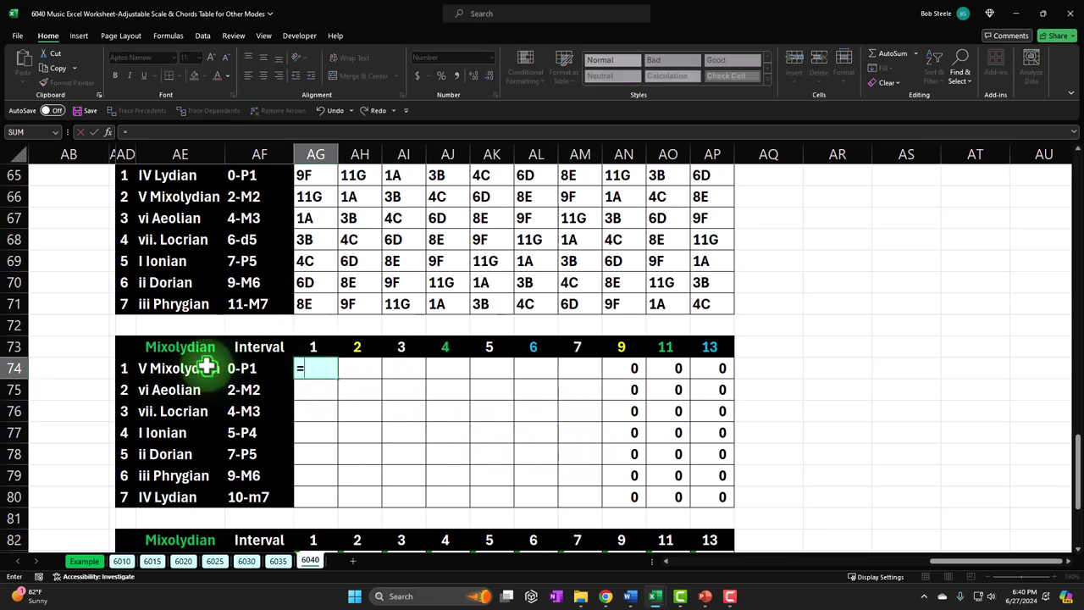
{"action": "scroll", "coordinate": [212, 370], "scroll_direction": "up", "scroll_amount": 20}
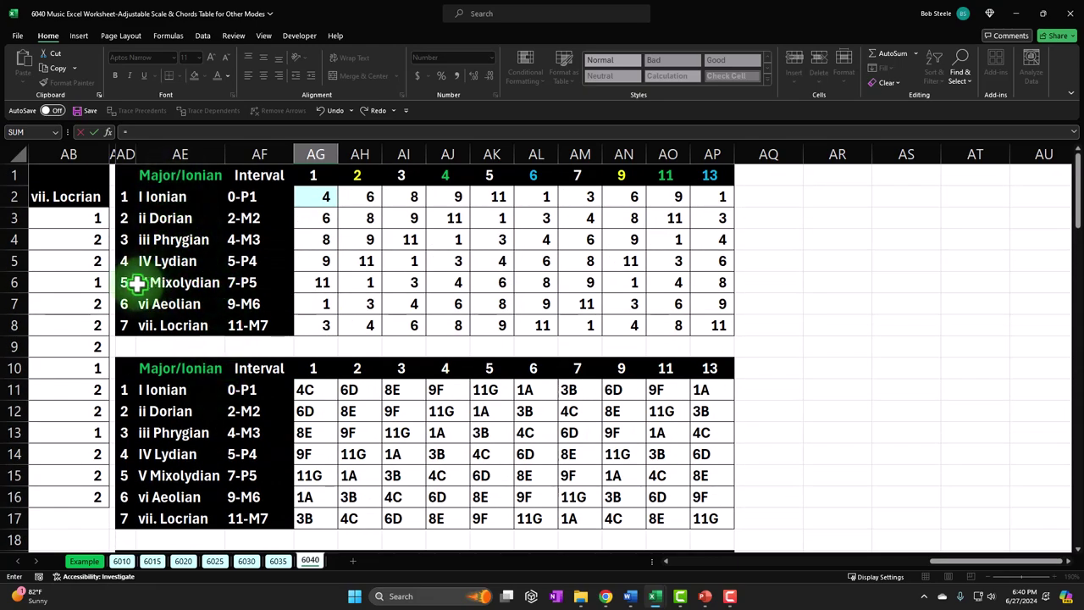
{"action": "left_click", "coordinate": [323, 282]}
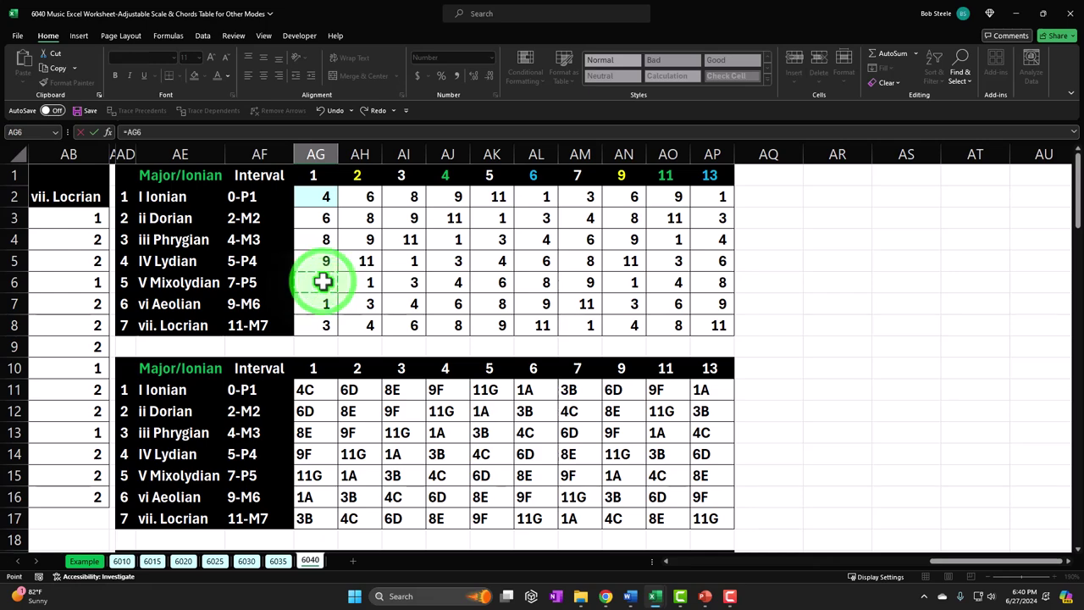
{"action": "key", "text": "Return"}
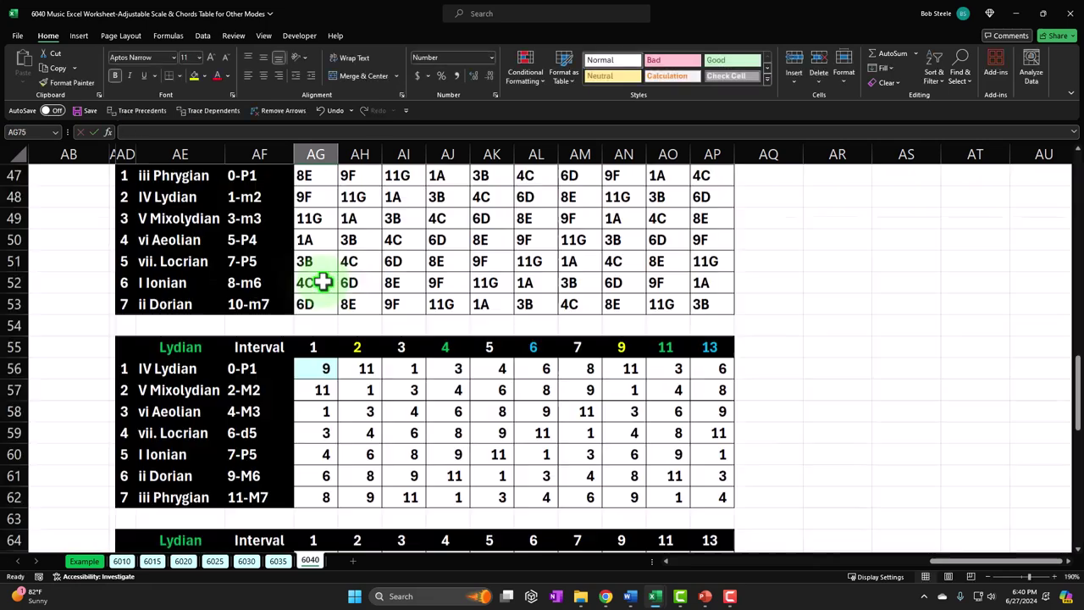
- Start an IF formula in AG75 that adds the root note AG74 and the first V Mixolydian step value, S3
{"action": "scroll", "coordinate": [356, 321], "scroll_direction": "down", "scroll_amount": 3}
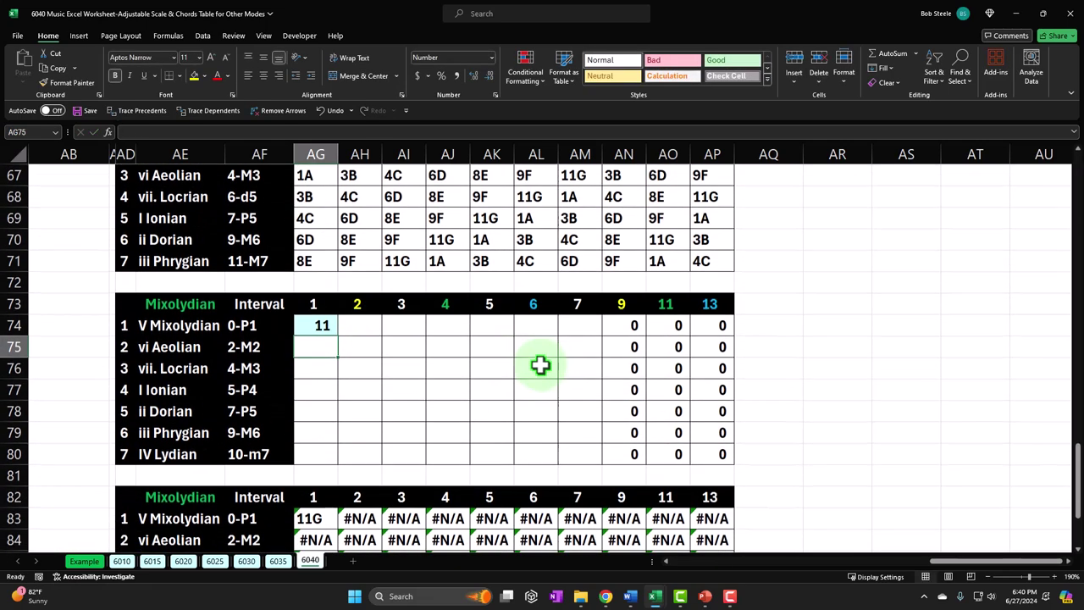
{"action": "type", "text": "="}
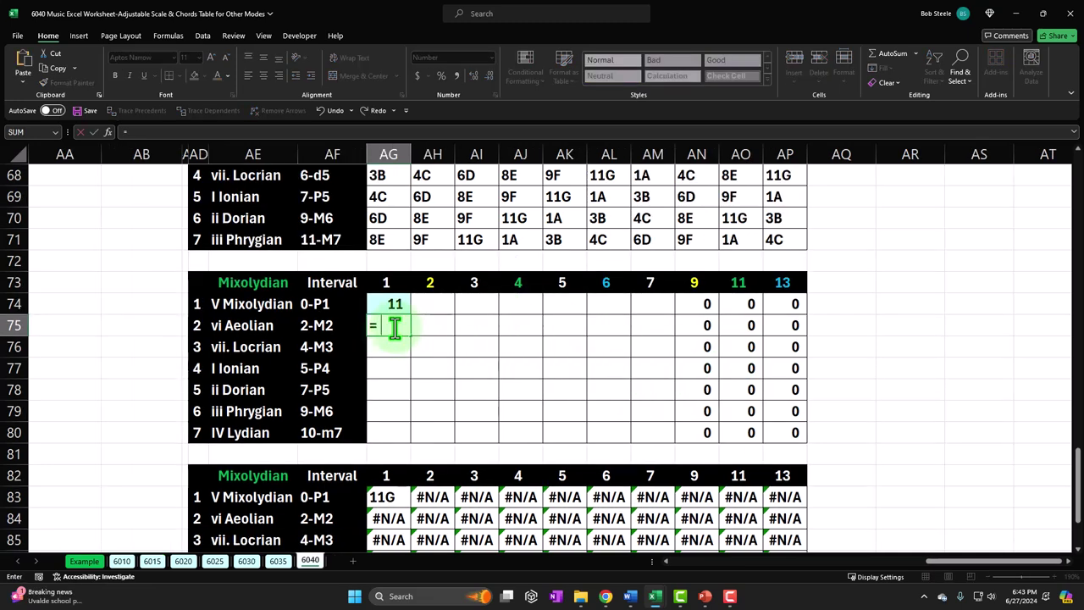
{"action": "type", "text": "if(("}
{"action": "left_click", "coordinate": [394, 303]}
{"action": "type", "text": "+"}
{"action": "left_click", "coordinate": [152, 239]}
{"action": "key", "text": "Up"}
{"action": "key", "text": "Up"}
{"action": "key", "text": "Up"}
{"action": "key", "text": "Up"}
{"action": "key", "text": "Up"}
{"action": "key", "text": "Up"}
{"action": "key", "text": "Up"}
{"action": "key", "text": "Up"}
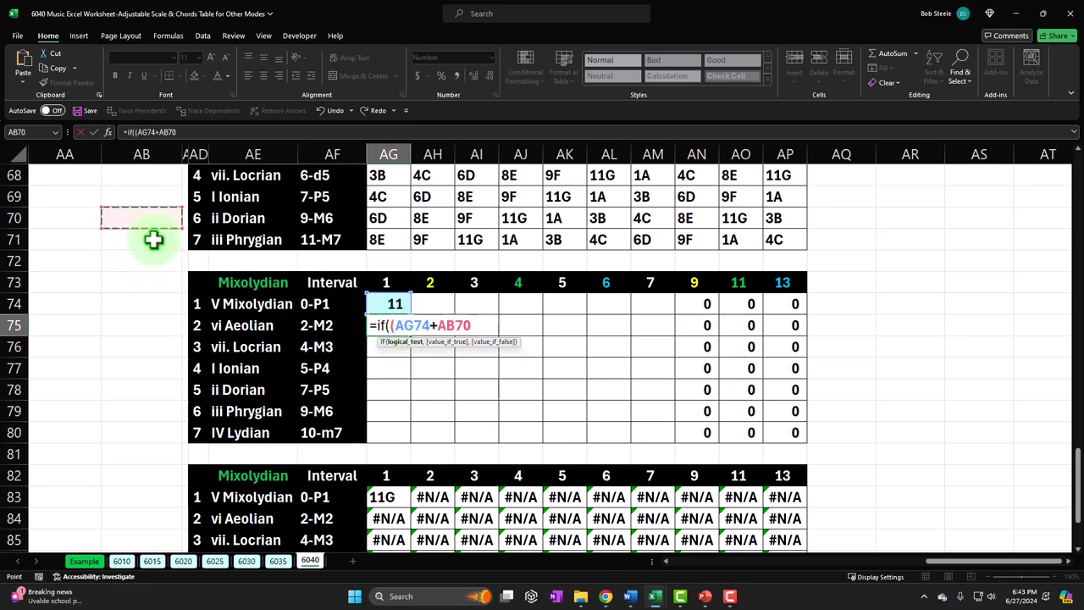
{"action": "key", "text": "Up"}
{"action": "key", "text": "Up"}
{"action": "key", "text": "Up"}
{"action": "key", "text": "Up"}
{"action": "key", "text": "Up"}
{"action": "key", "text": "Up"}
{"action": "key", "text": "Up"}
{"action": "key", "text": "Up"}
{"action": "key", "text": "Up"}
{"action": "key", "text": "Up"}
{"action": "key", "text": "Up"}
{"action": "key", "text": "Up"}
{"action": "key", "text": "Up"}
{"action": "key", "text": "Up"}
{"action": "key", "text": "Up"}
{"action": "key", "text": "Up"}
{"action": "key", "text": "Up"}
{"action": "key", "text": "Up"}
{"action": "key", "text": "Up"}
{"action": "key", "text": "Up"}
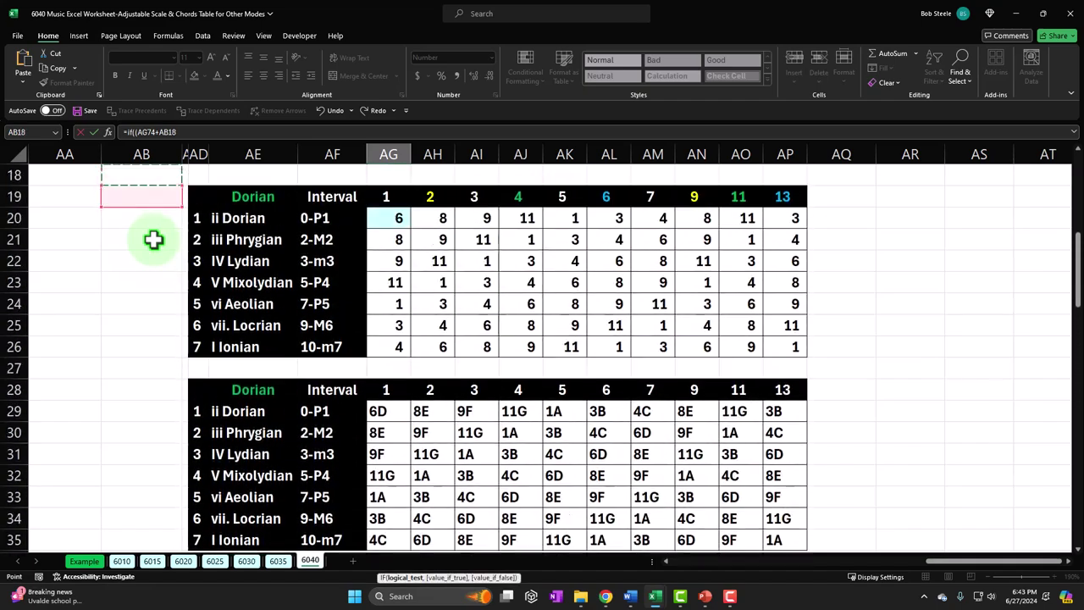
{"action": "key", "text": "Up"}
{"action": "key", "text": "Up"}
{"action": "key", "text": "Up"}
{"action": "key", "text": "Left"}
{"action": "key", "text": "Left"}
{"action": "key", "text": "Left"}
{"action": "key", "text": "Left"}
{"action": "key", "text": "Left"}
{"action": "key", "text": "Left"}
{"action": "key", "text": "Left"}
{"action": "key", "text": "Left"}
{"action": "key", "text": "Left"}
{"action": "key", "text": "Left"}
{"action": "key", "text": "Left"}
{"action": "key", "text": "Left"}
{"action": "key", "text": "Left"}
{"action": "key", "text": "Left"}
{"action": "key", "text": "Left"}
{"action": "key", "text": "Left"}
{"action": "key", "text": "Left"}
{"action": "key", "text": "Left"}
{"action": "key", "text": "Left"}
{"action": "key", "text": "Left"}
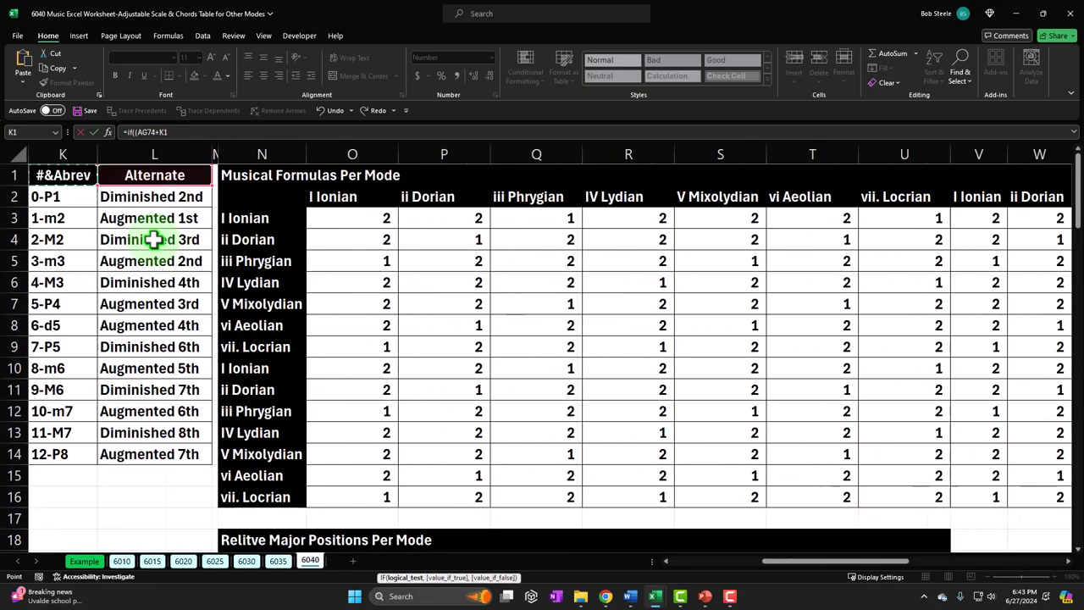
{"action": "key", "text": "Right"}
{"action": "key", "text": "Right"}
{"action": "key", "text": "Right"}
{"action": "key", "text": "Right"}
{"action": "key", "text": "Right"}
{"action": "key", "text": "Right"}
{"action": "key", "text": "Right"}
{"action": "key", "text": "Right"}
{"action": "key", "text": "Down"}
{"action": "key", "text": "Down"}
{"action": "key", "text": "Down"}
{"action": "key", "text": "Left"}
{"action": "key", "text": "Up"}
{"action": "key", "text": "Down"}
{"action": "key", "text": "Down"}
{"action": "key", "text": "Down"}
{"action": "key", "text": "Down"}
{"action": "key", "text": "Down"}
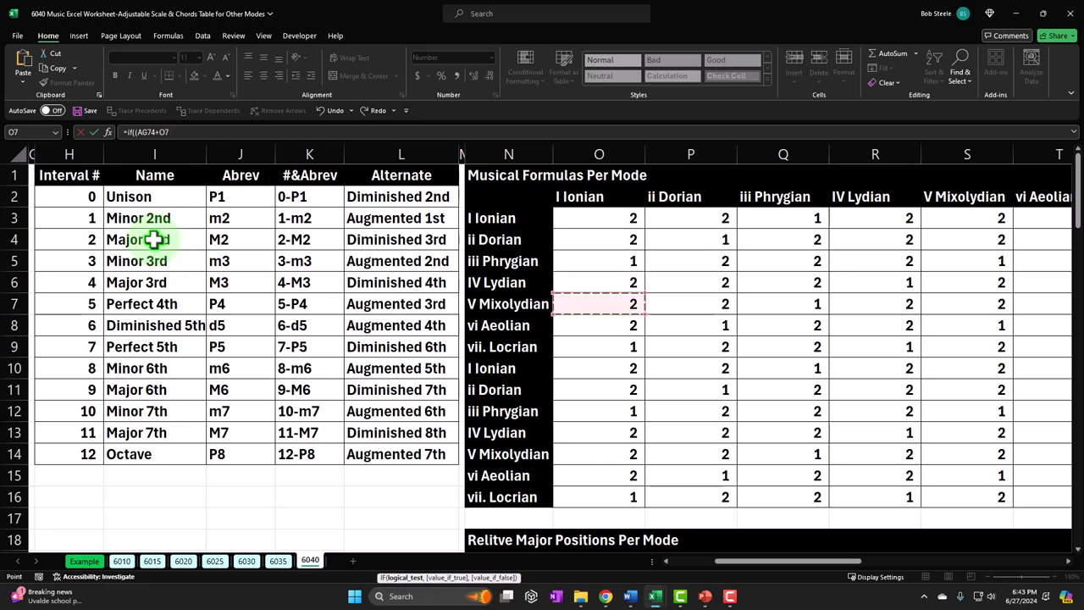
{"action": "key", "text": "Up"}
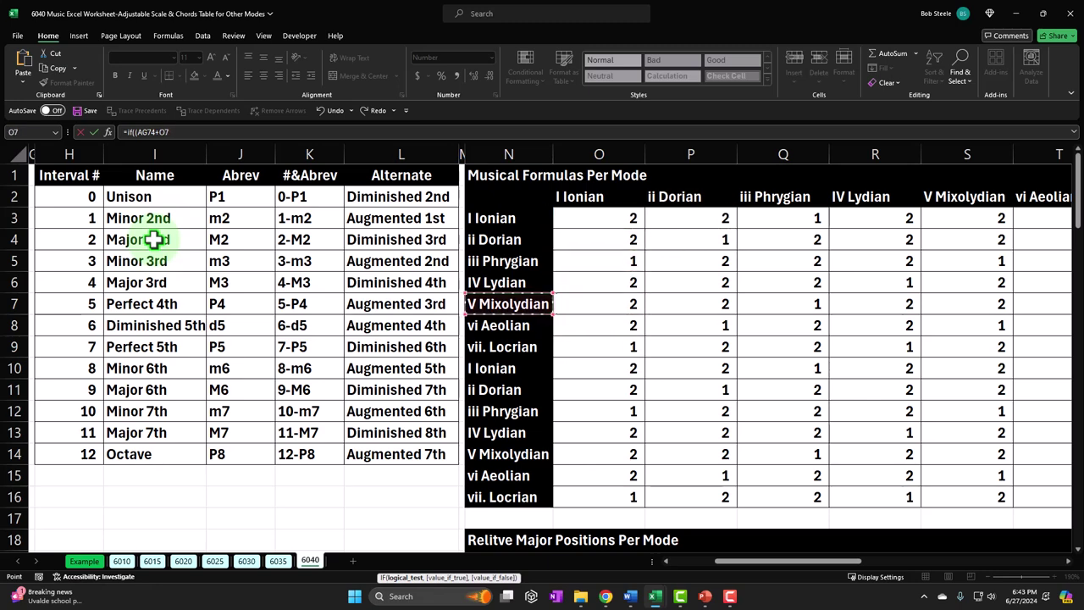
{"action": "key", "text": "Right"}
{"action": "key", "text": "Right"}
{"action": "key", "text": "Right"}
{"action": "key", "text": "Right"}
{"action": "key", "text": "Up"}
{"action": "key", "text": "Up"}
{"action": "key", "text": "Up"}
{"action": "key", "text": "Up"}
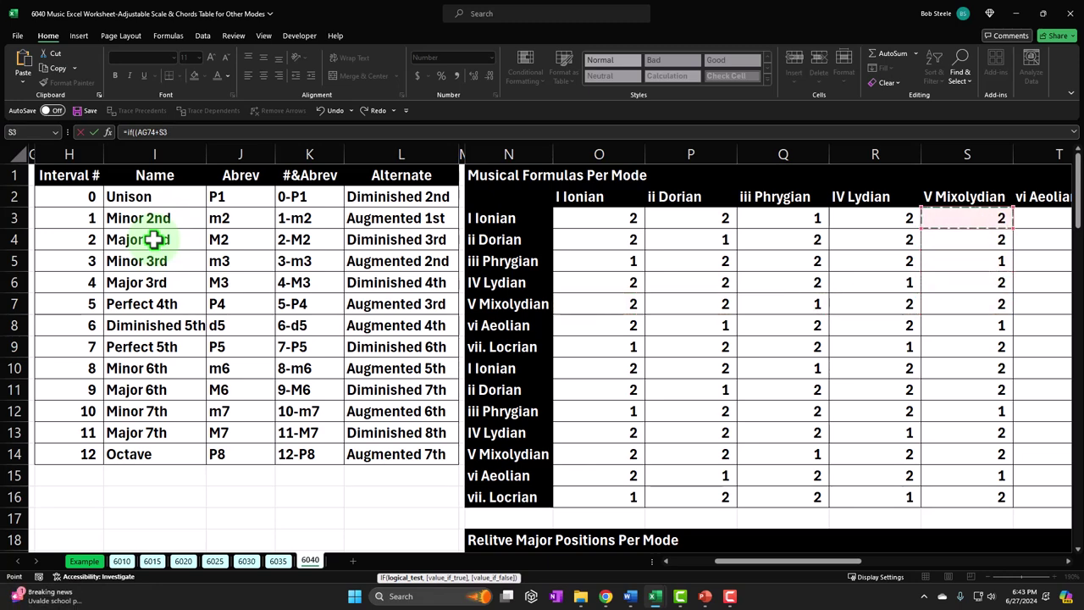
- Complete the AG75 formula as =IF((AG74+S3)<13,AG74+S3,AG74+S3-12)
{"action": "left_click", "coordinate": [200, 131]}
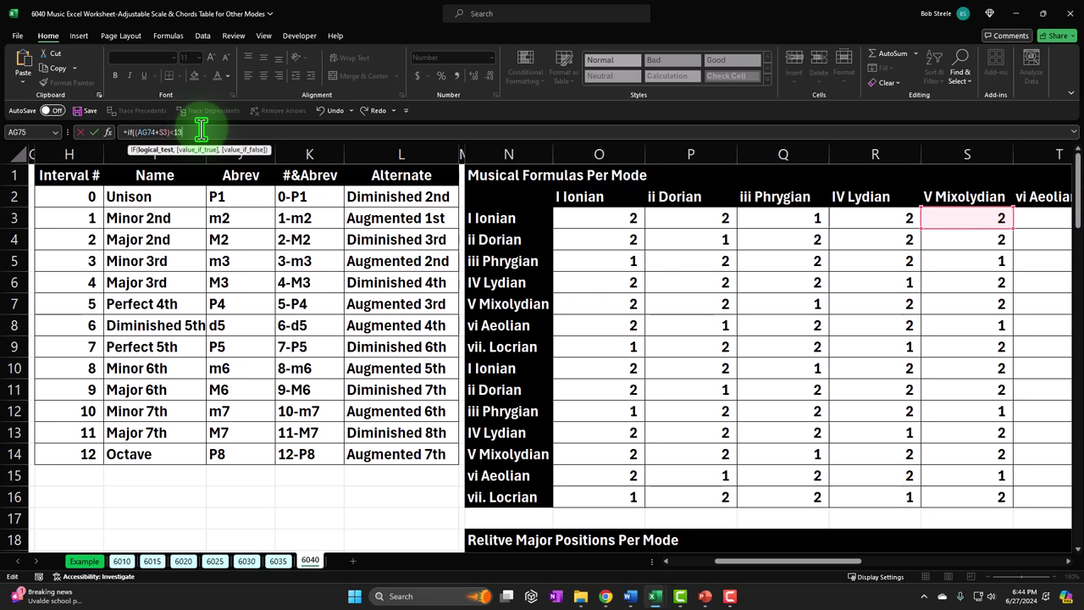
{"action": "type", "text": "AG74+S3"}
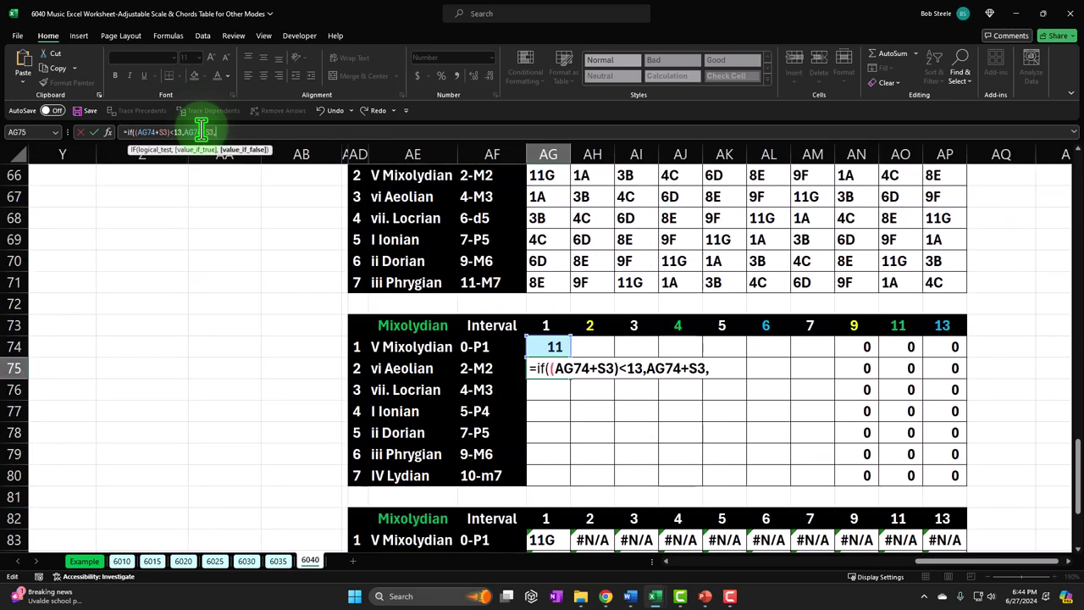
{"action": "type", "text": ",AG74+S3-12"}
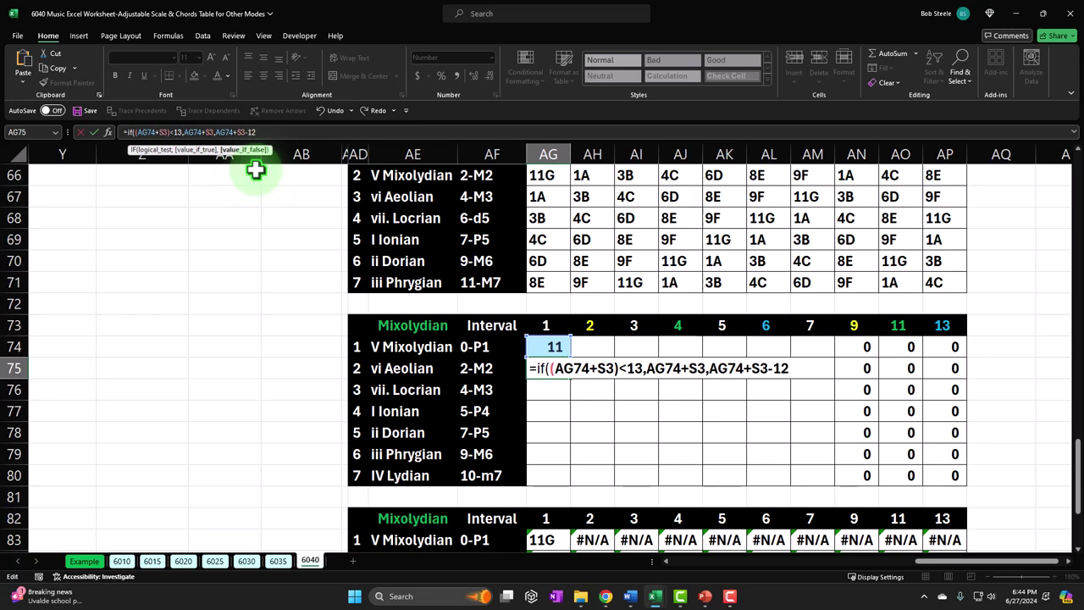
{"action": "type", "text": ")"}
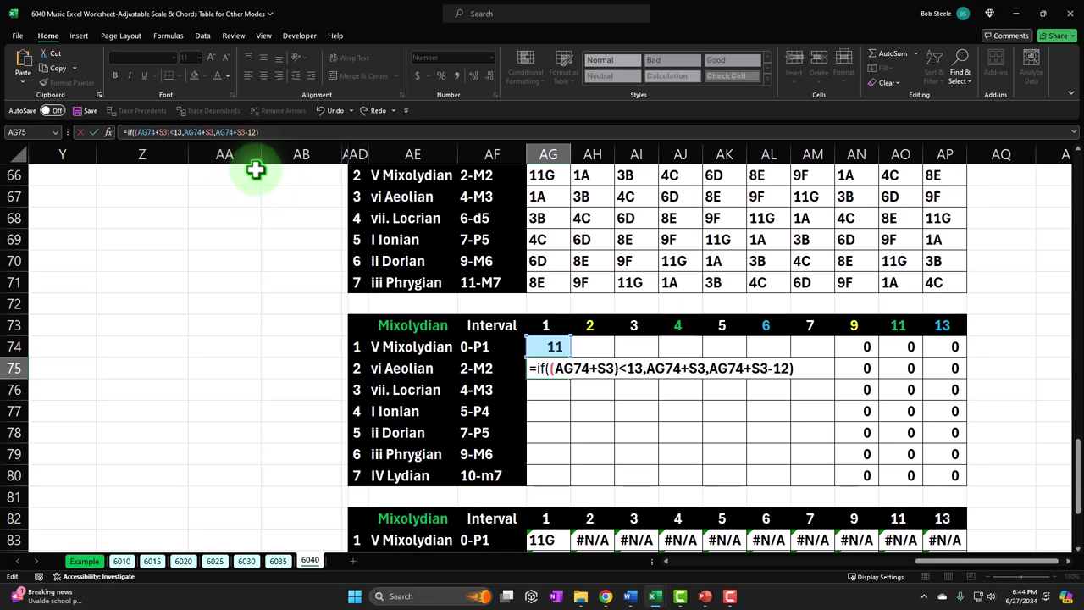
{"action": "key", "text": "Return"}
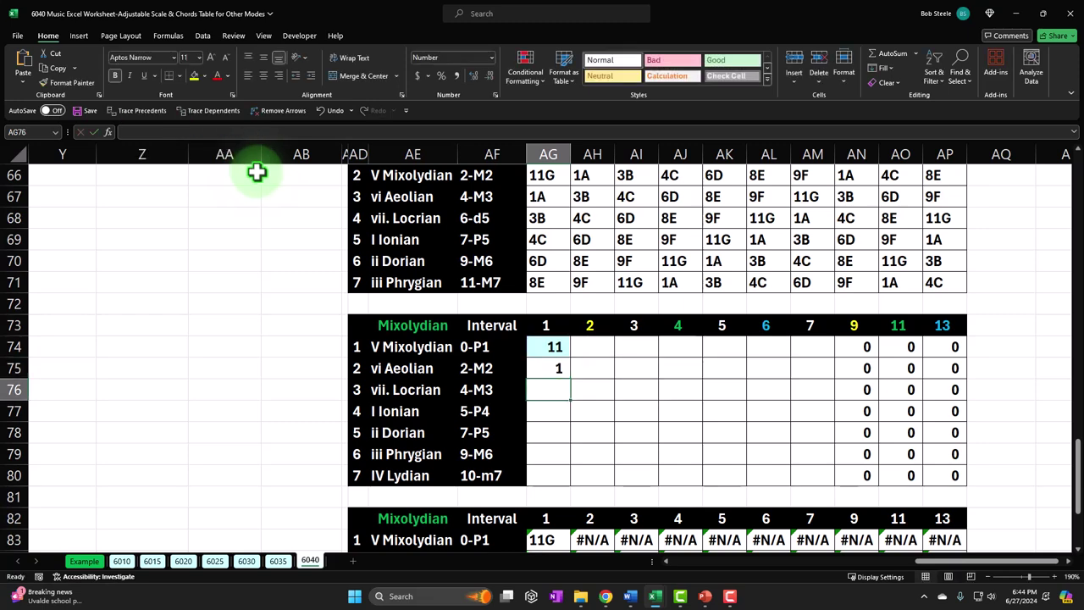
- Fill the AG75 note formula down through AG80
{"action": "left_click", "coordinate": [563, 374]}
{"action": "left_click_drag", "start_coordinate": [572, 381], "coordinate": [569, 483]}
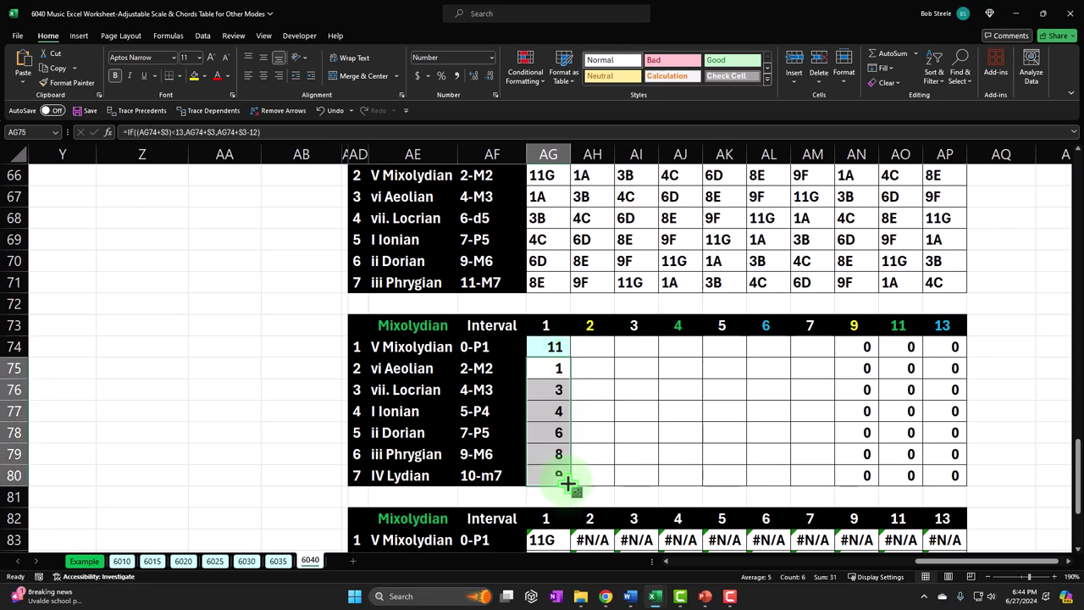
- Review the note names in the first column of the lower Mixolydian table, going down from AG83 alongside the mode names
{"action": "scroll", "coordinate": [627, 430], "scroll_direction": "down", "scroll_amount": 2}
{"action": "left_click", "coordinate": [546, 415]}
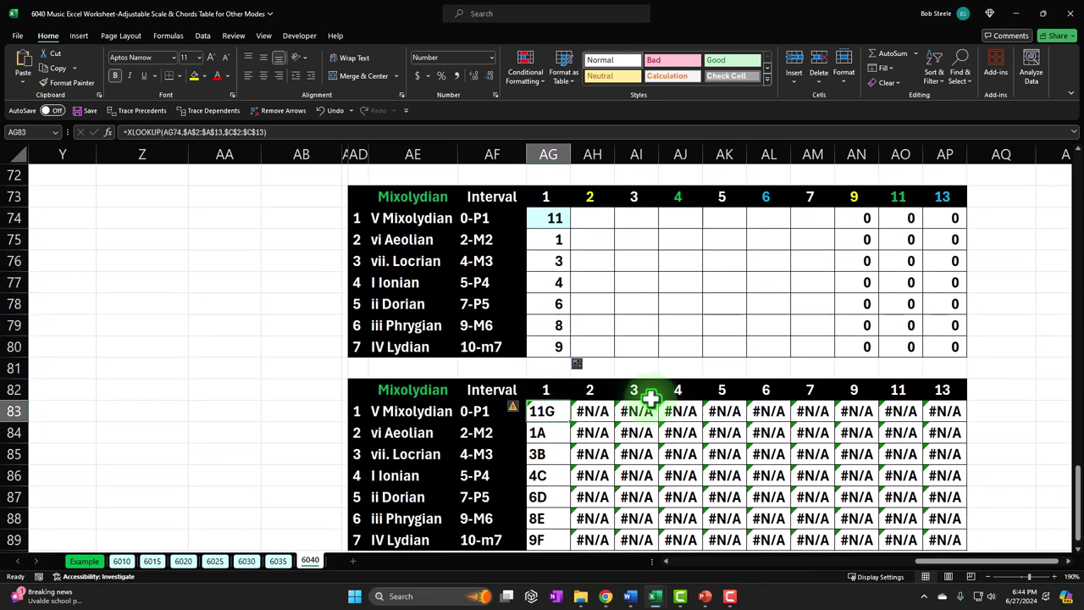
{"action": "key", "text": "Down"}
{"action": "key", "text": "Down"}
{"action": "key", "text": "Down"}
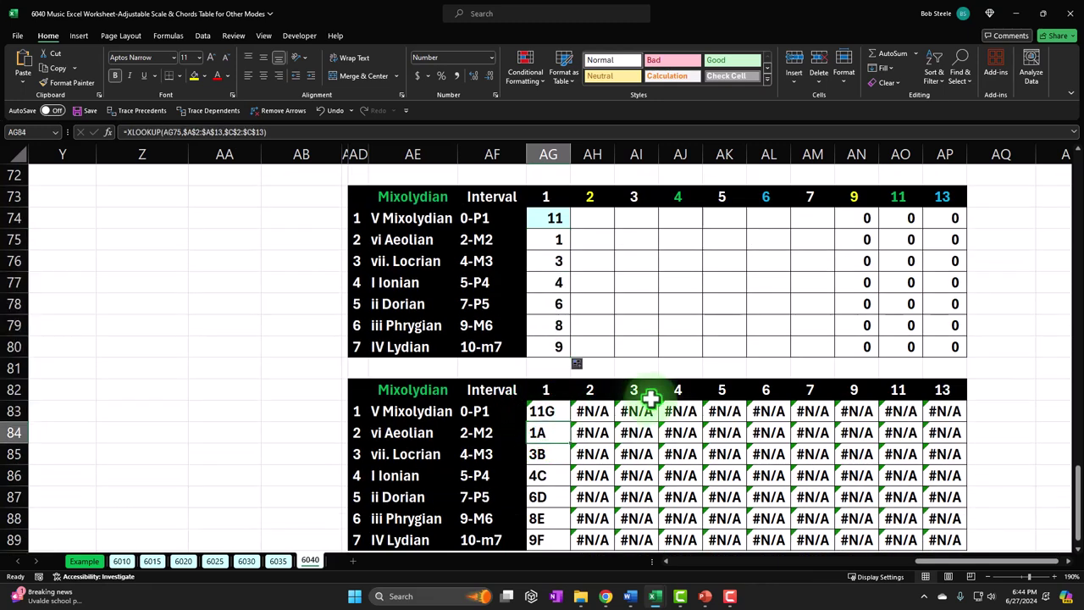
{"action": "key", "text": "Left"}
{"action": "key", "text": "Left"}
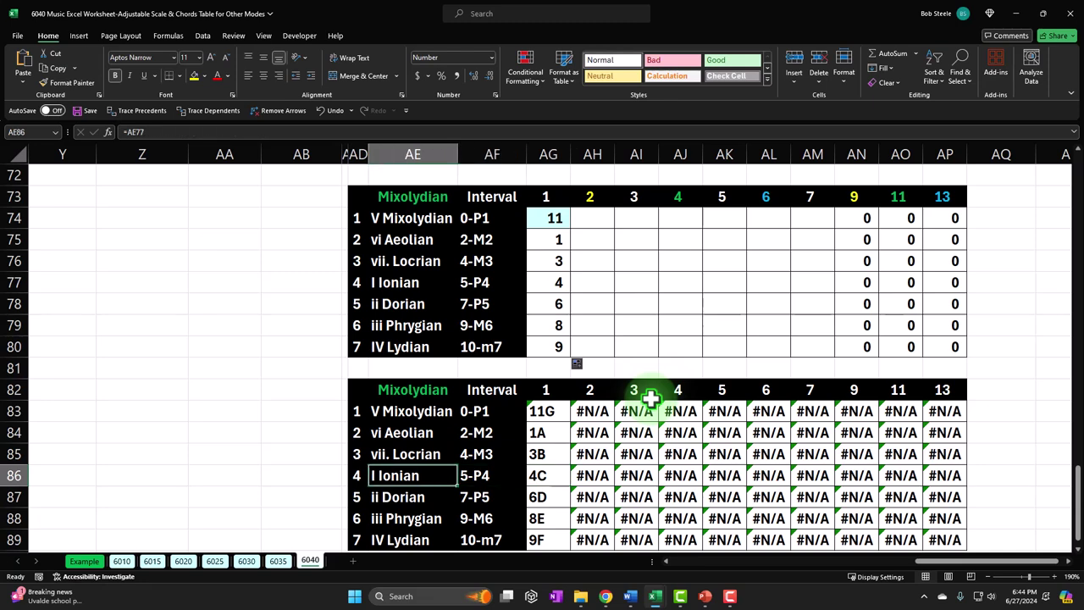
{"action": "key", "text": "Right"}
{"action": "key", "text": "Right"}
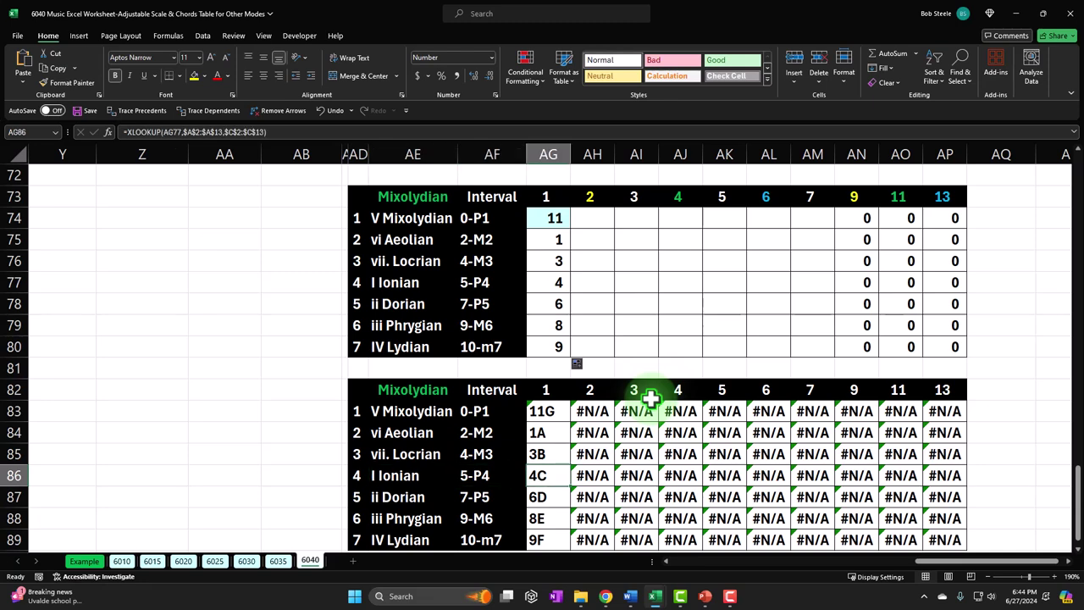
{"action": "key", "text": "Down"}
{"action": "key", "text": "Down"}
{"action": "key", "text": "Down"}
{"action": "key", "text": "Up"}
{"action": "key", "text": "Up"}
{"action": "key", "text": "Up"}
{"action": "key", "text": "Up"}
{"action": "key", "text": "Up"}
{"action": "key", "text": "Up"}
{"action": "key", "text": "Up"}
{"action": "key", "text": "Up"}
{"action": "key", "text": "Up"}
{"action": "key", "text": "Up"}
{"action": "key", "text": "Up"}
{"action": "key", "text": "Up"}
{"action": "key", "text": "Up"}
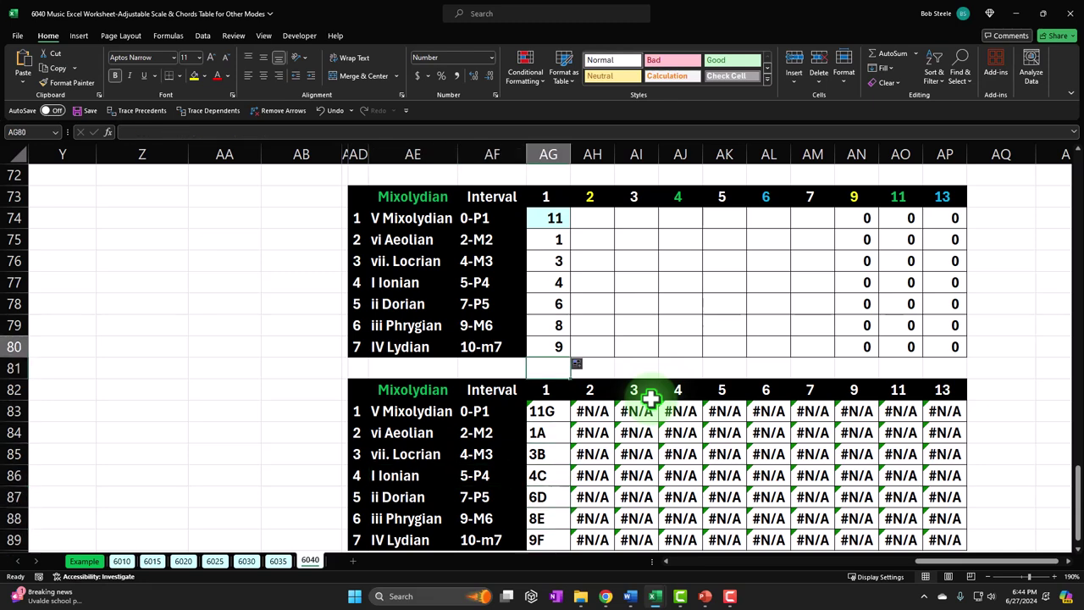
- Try to copy the AG75 formula cell into AH74
{"action": "key", "text": "Right"}
{"action": "key", "text": "Up"}
{"action": "key", "text": "Up"}
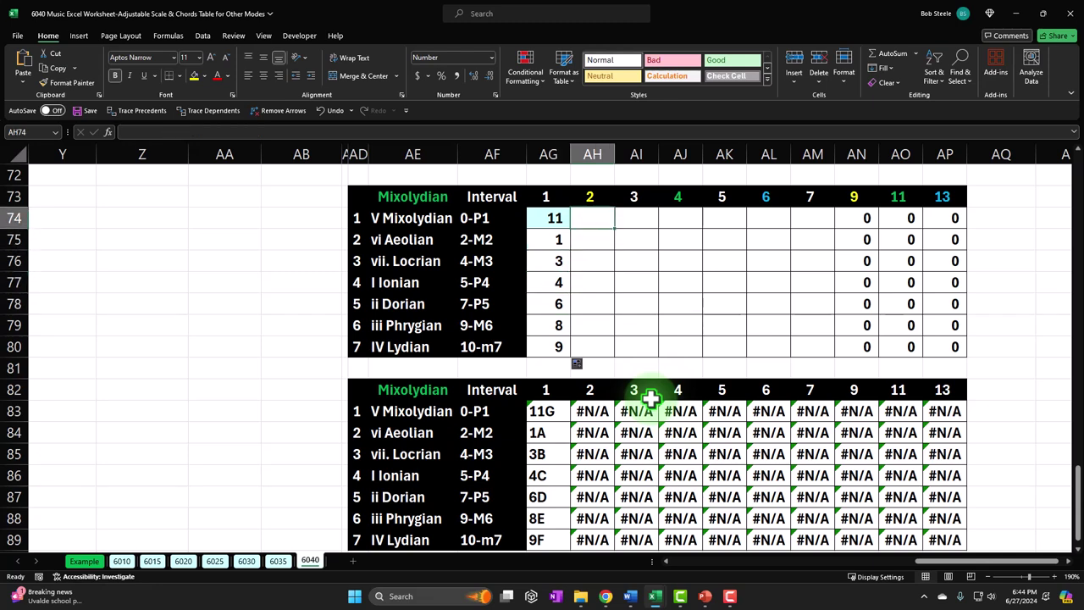
{"action": "double_click", "coordinate": [550, 241]}
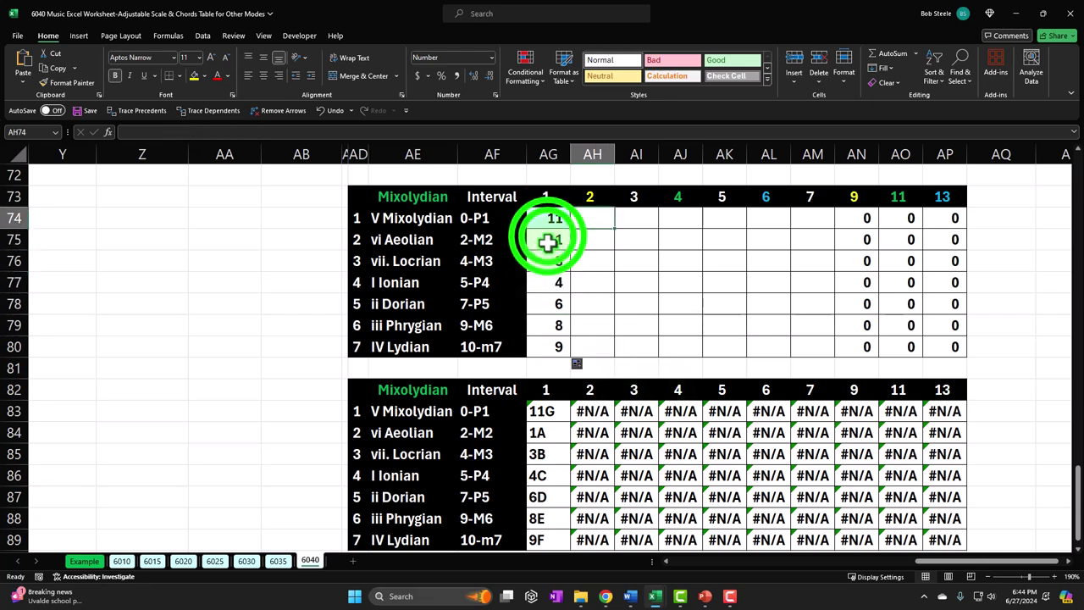
{"action": "left_click", "coordinate": [788, 238]}
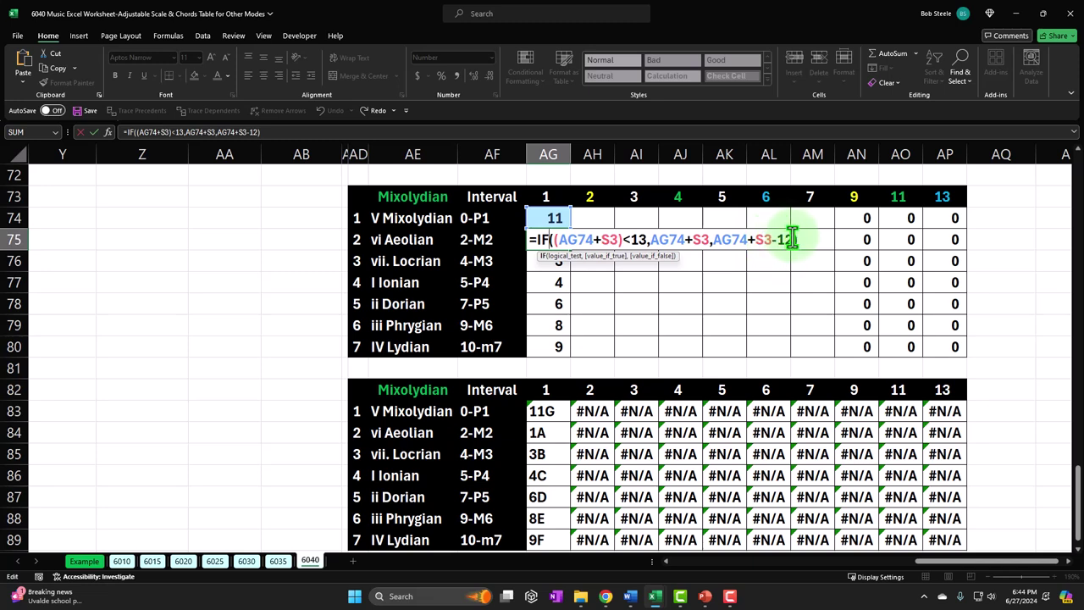
{"action": "key", "text": "ctrl+Return"}
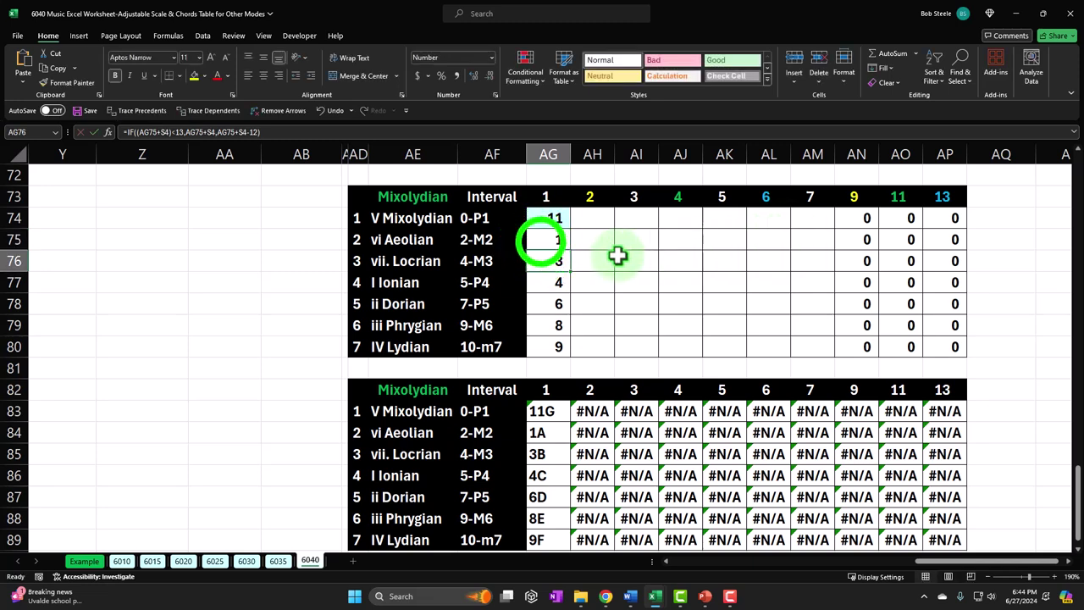
{"action": "key", "text": "ctrl+c"}
{"action": "left_click", "coordinate": [609, 218]}
{"action": "key", "text": "ctrl+v"}
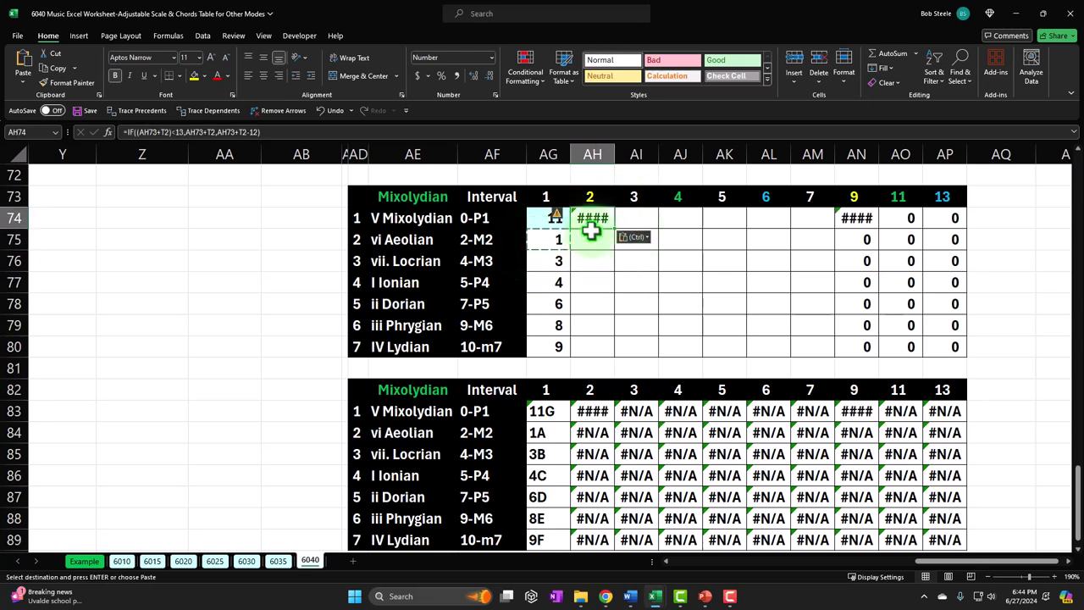
{"action": "key", "text": "ctrl+z"}
- Enter AG75's exact formula text, =IF((AG74+S3)<13,AG74+S3,AG74+S3-12), in AH74
{"action": "double_click", "coordinate": [552, 241]}
{"action": "left_click_drag", "start_coordinate": [548, 244], "coordinate": [805, 239]}
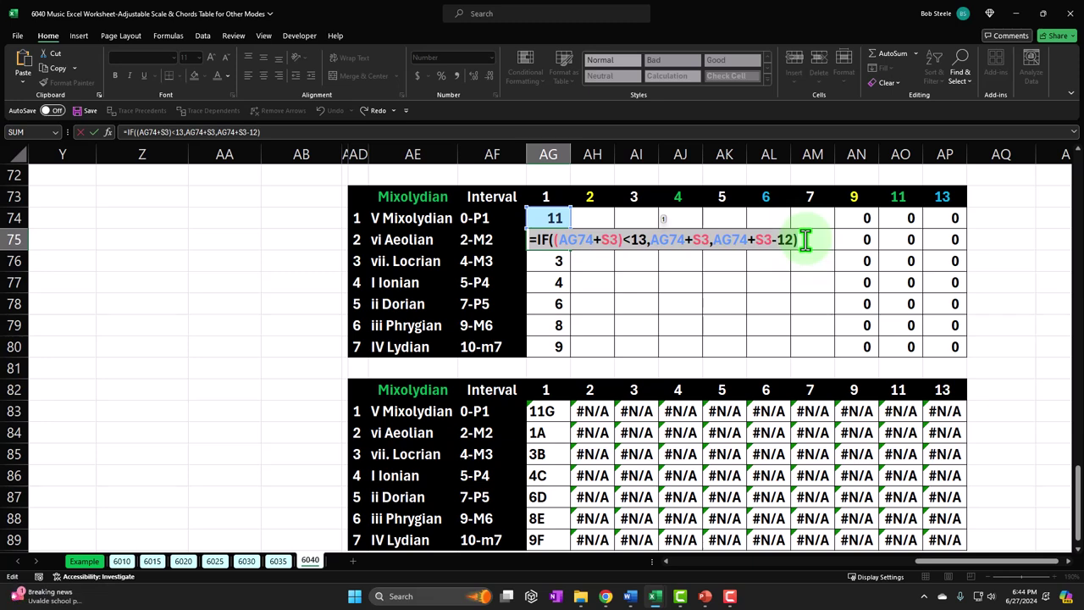
{"action": "left_click", "coordinate": [805, 240]}
{"action": "key", "text": "Return"}
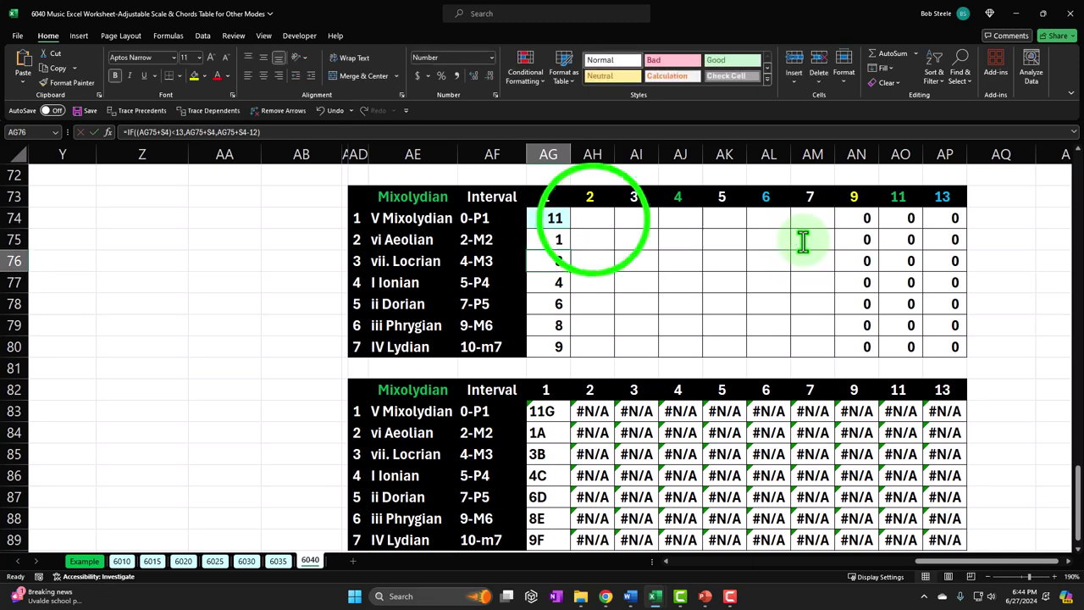
{"action": "left_click", "coordinate": [593, 219]}
{"action": "double_click", "coordinate": [593, 218]}
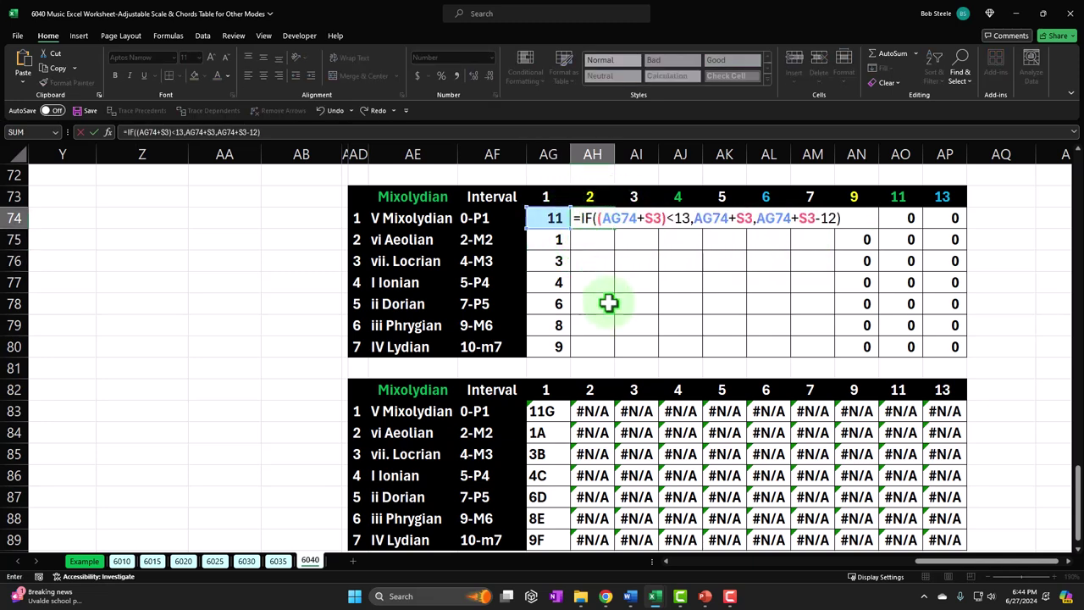
{"action": "key", "text": "Return"}
- Fill the AH74 formula across the Mixolydian table's first row through AM74
{"action": "left_click", "coordinate": [603, 219]}
{"action": "left_click", "coordinate": [609, 227]}
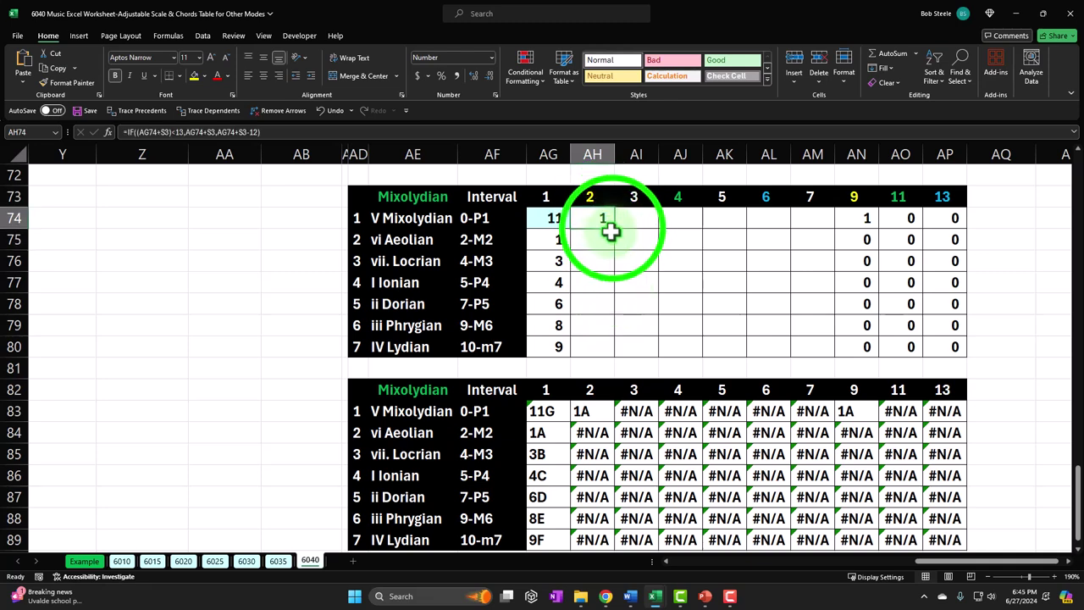
{"action": "left_click_drag", "start_coordinate": [616, 228], "coordinate": [822, 230]}
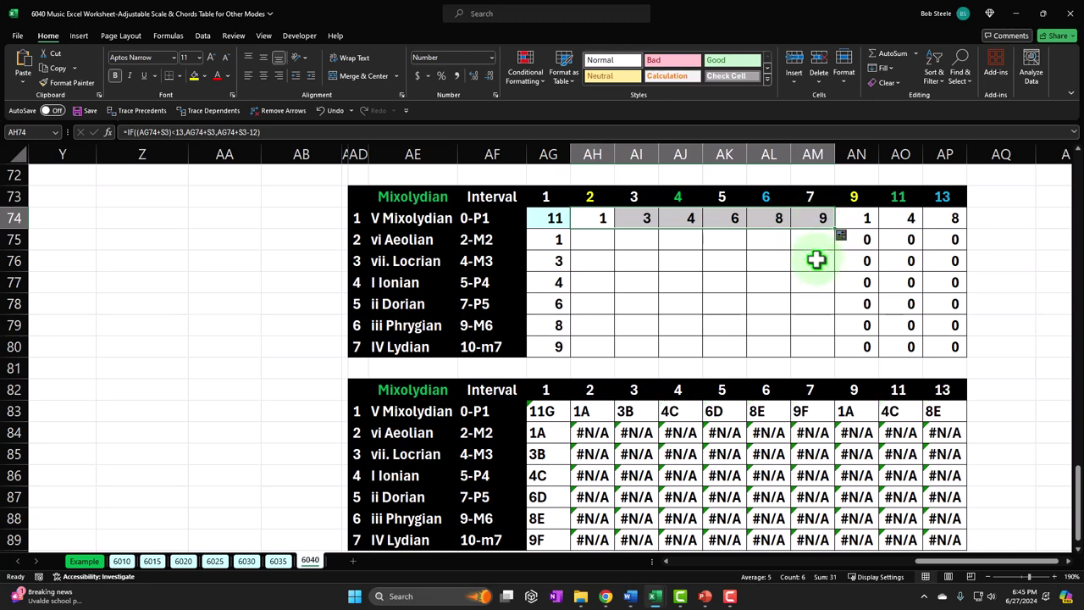
- Review the V Mixolydian note names across row 83, from AH83 to AP83
{"action": "left_click", "coordinate": [584, 411]}
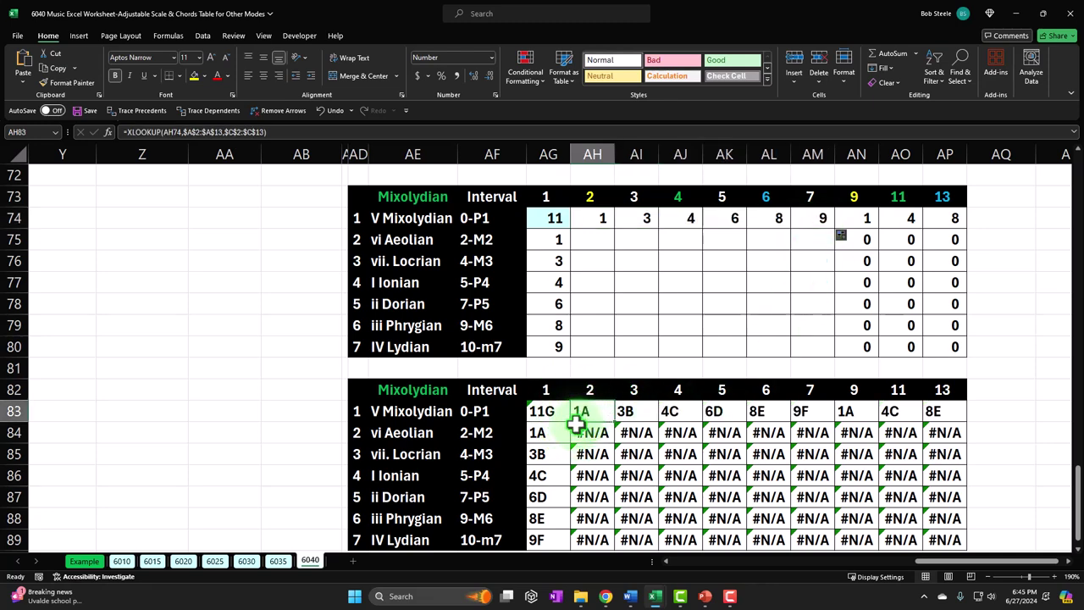
{"action": "key", "text": "Right"}
{"action": "key", "text": "Right"}
{"action": "key", "text": "Right"}
{"action": "key", "text": "Right"}
{"action": "key", "text": "Right"}
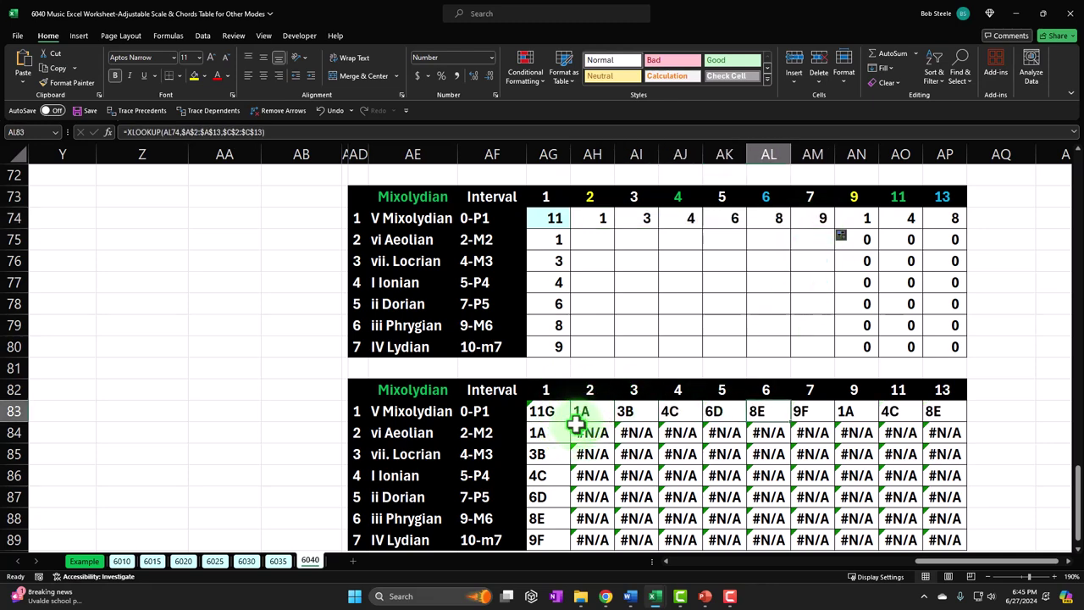
{"action": "key", "text": "Right"}
{"action": "key", "text": "Right"}
{"action": "key", "text": "Right"}
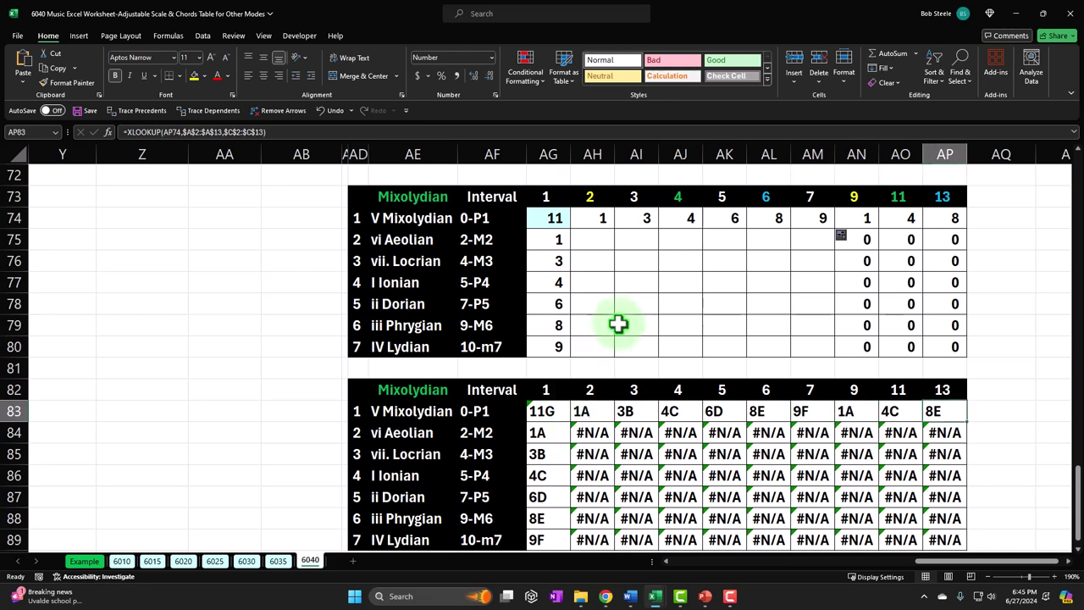
- Fill the note formulas in AG75:AG80 across through column AM, completing the range AG75:AM80
{"action": "left_click", "coordinate": [558, 241]}
{"action": "left_click_drag", "start_coordinate": [558, 241], "coordinate": [826, 357]}
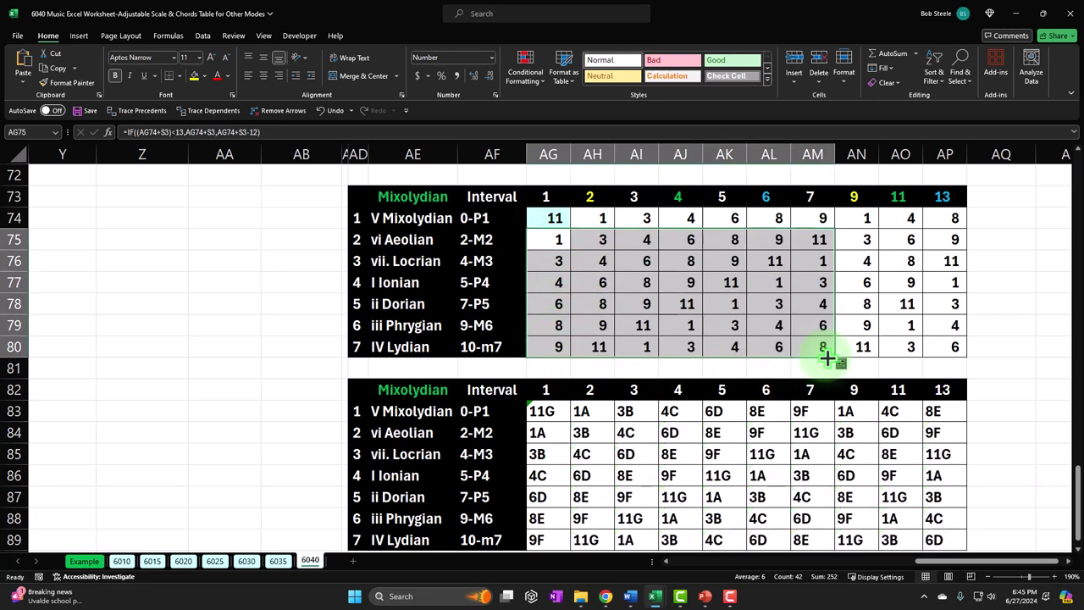
- Review the completed Mixolydian note-name table, going down the 4 column from AJ83
{"action": "scroll", "coordinate": [788, 363], "scroll_direction": "down", "scroll_amount": 1}
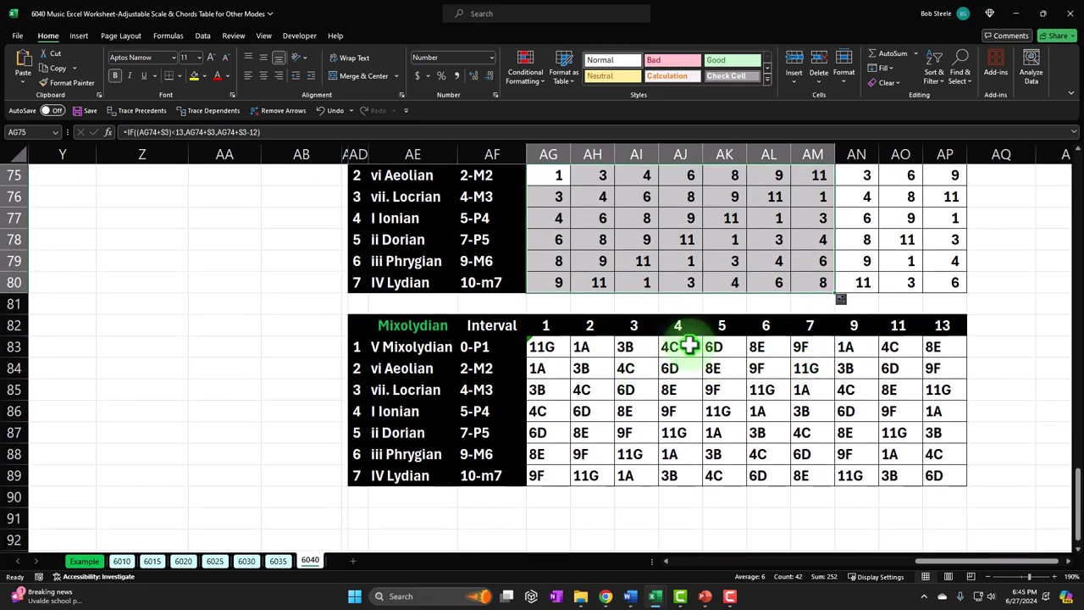
{"action": "left_click", "coordinate": [688, 346]}
{"action": "key", "text": "Down"}
{"action": "key", "text": "Down"}
{"action": "key", "text": "Down"}
{"action": "key", "text": "Down"}
{"action": "key", "text": "Down"}
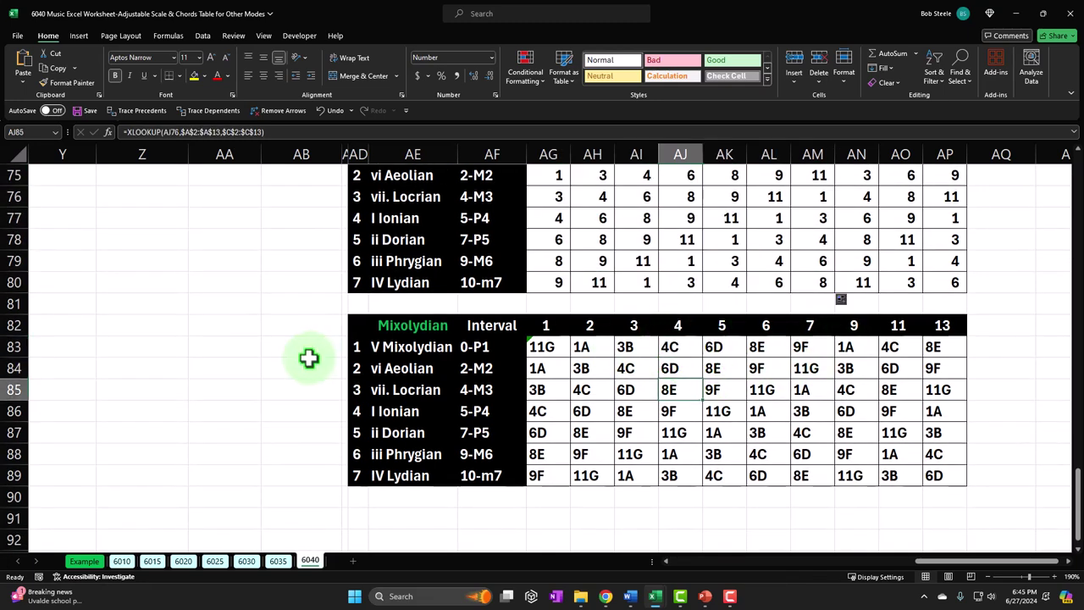
- Review the iii Phrygian note names in the lower Mixolydian table, going across row 88 from AG88 to AM88
{"action": "key", "text": "Left"}
{"action": "key", "text": "Left"}
{"action": "key", "text": "Up"}
{"action": "key", "text": "Right"}
{"action": "key", "text": "Right"}
{"action": "key", "text": "Right"}
{"action": "key", "text": "Right"}
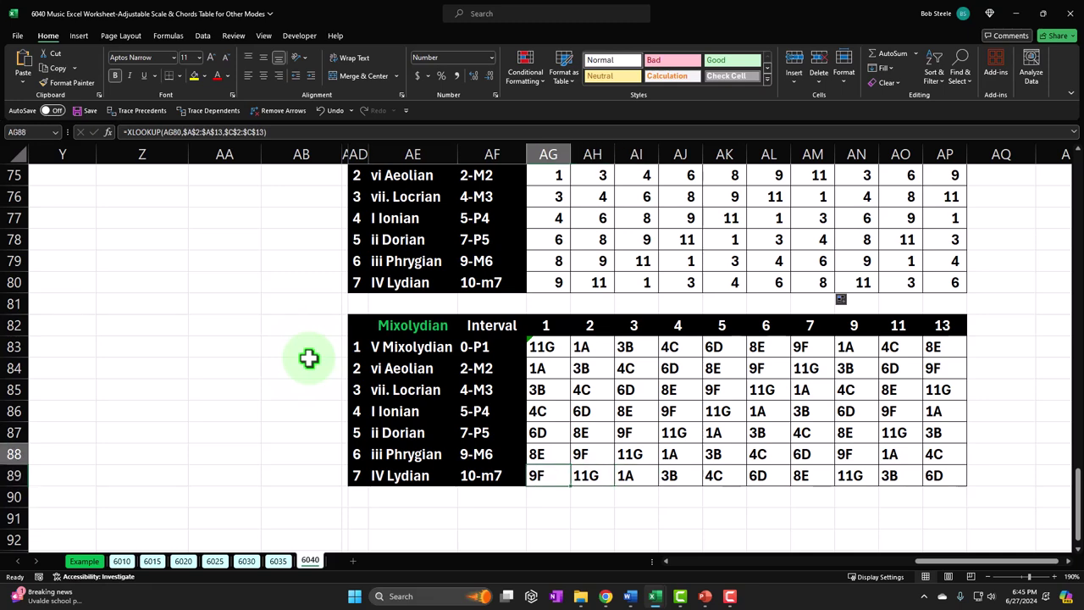
{"action": "key", "text": "Right"}
{"action": "key", "text": "Right"}
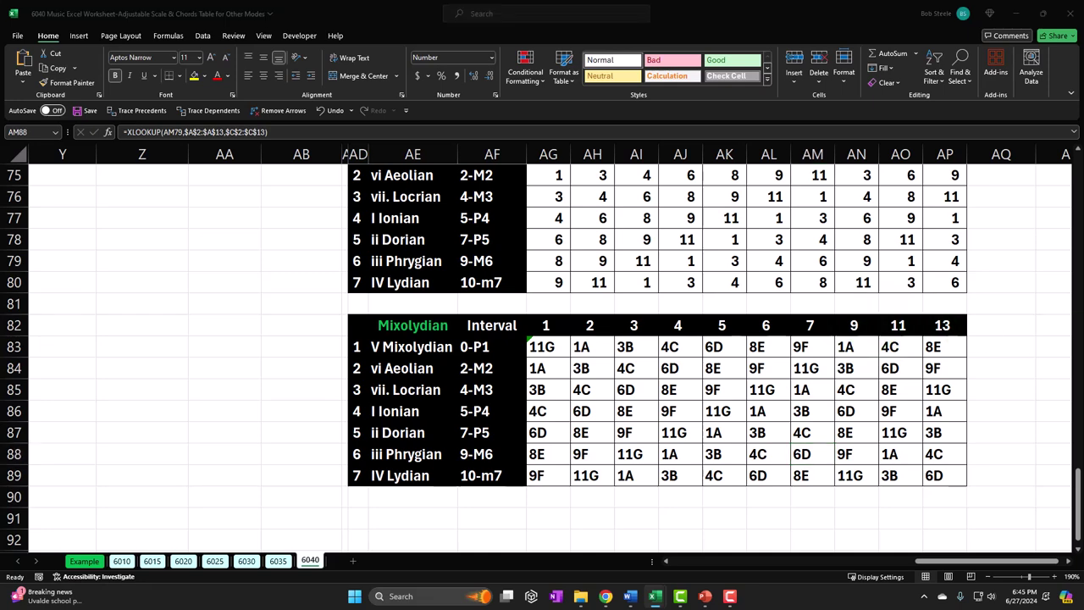
- Copy both Mixolydian tables, AD73:AP89, and paste them below, starting at AD91
{"action": "scroll", "coordinate": [390, 347], "scroll_direction": "up", "scroll_amount": 2}
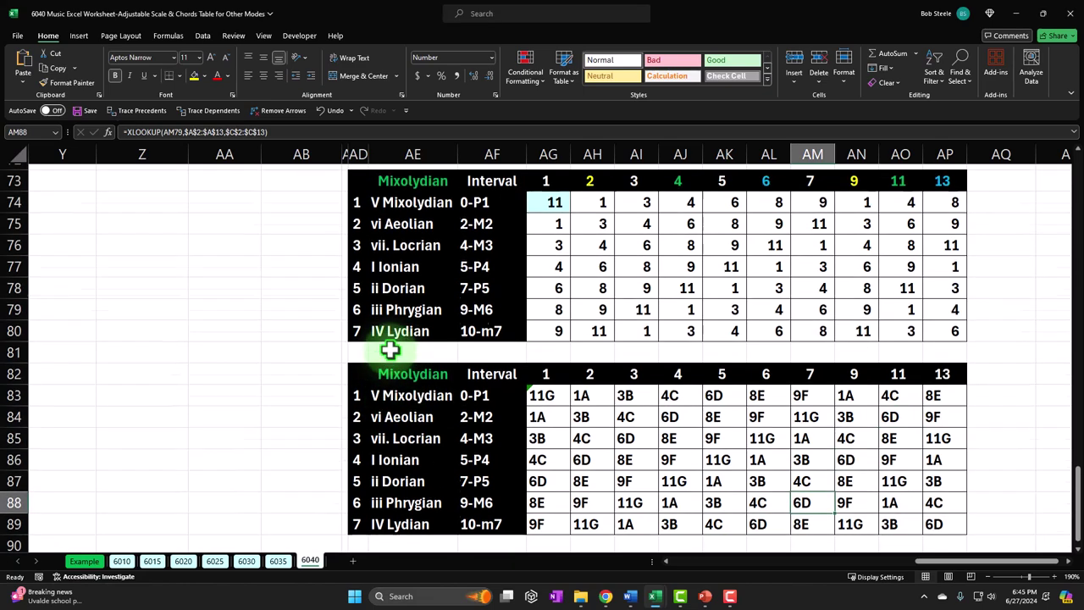
{"action": "left_click_drag", "start_coordinate": [352, 254], "coordinate": [939, 516]}
{"action": "key", "text": "ctrl+c"}
{"action": "scroll", "coordinate": [564, 418], "scroll_direction": "down", "scroll_amount": 2}
{"action": "left_click", "coordinate": [383, 423]}
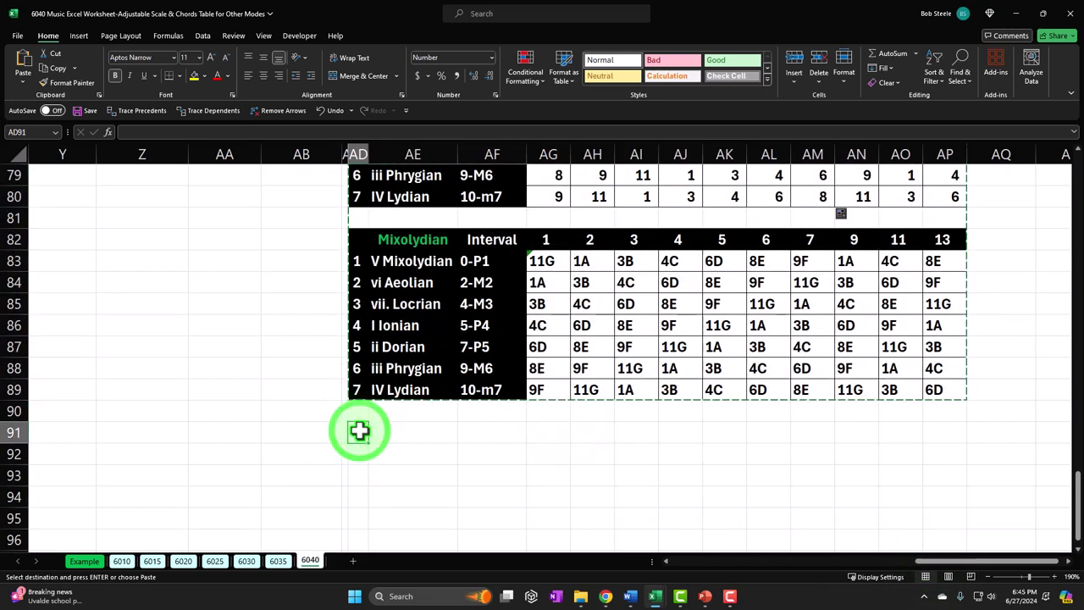
{"action": "key", "text": "ctrl+v"}
{"action": "scroll", "coordinate": [331, 438], "scroll_direction": "down", "scroll_amount": 1}
{"action": "scroll", "coordinate": [330, 437], "scroll_direction": "down", "scroll_amount": 1}
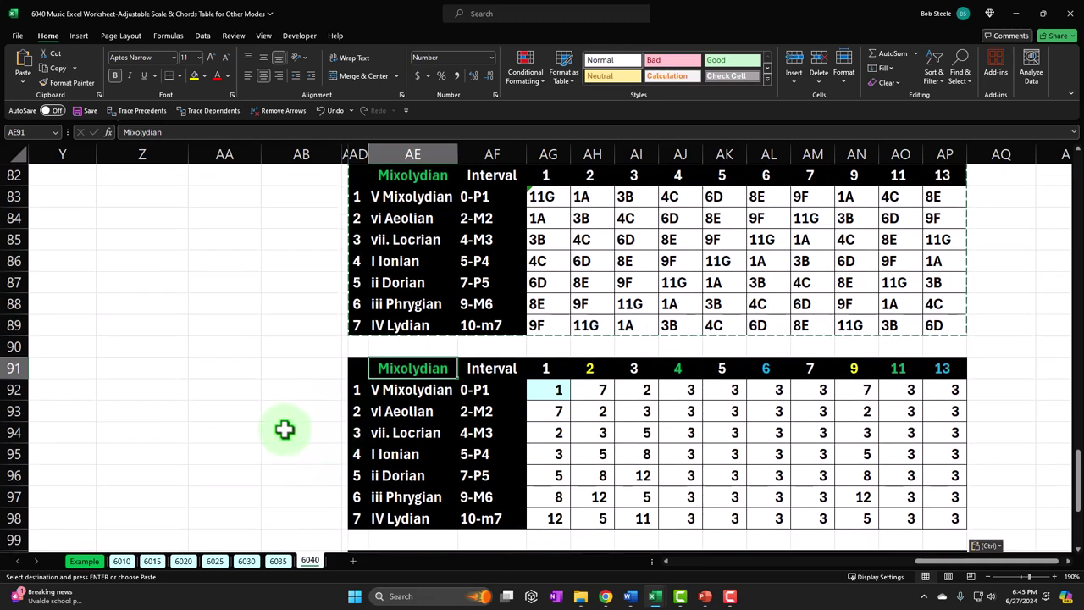
- Rename the pasted table's heading in AE91 as Minor/Aeolian and set its font color to light blue
{"action": "type", "text": "Mi"}
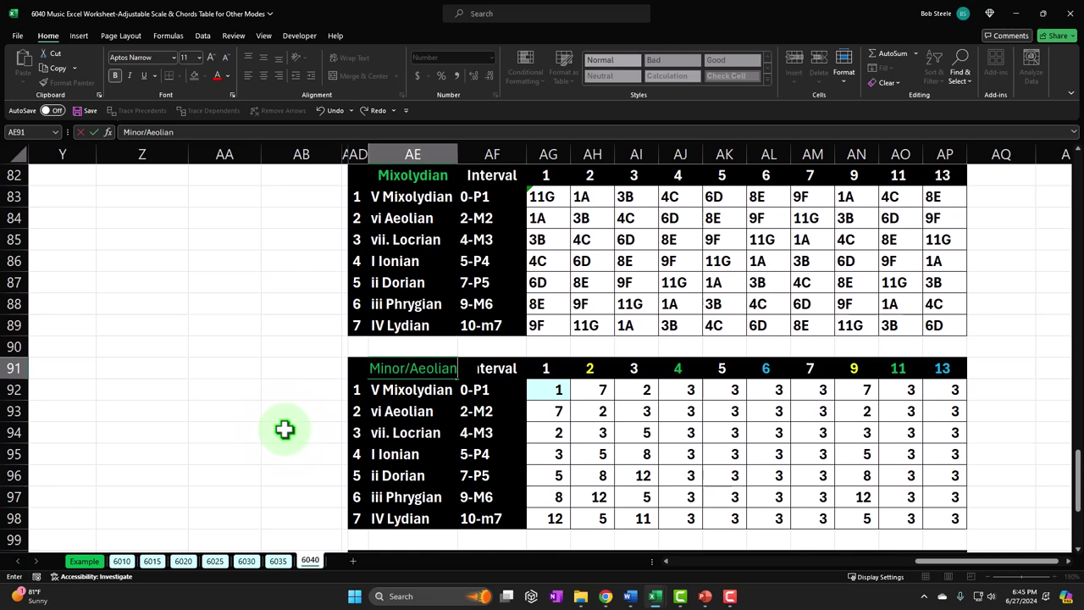
{"action": "key", "text": "ctrl+Return"}
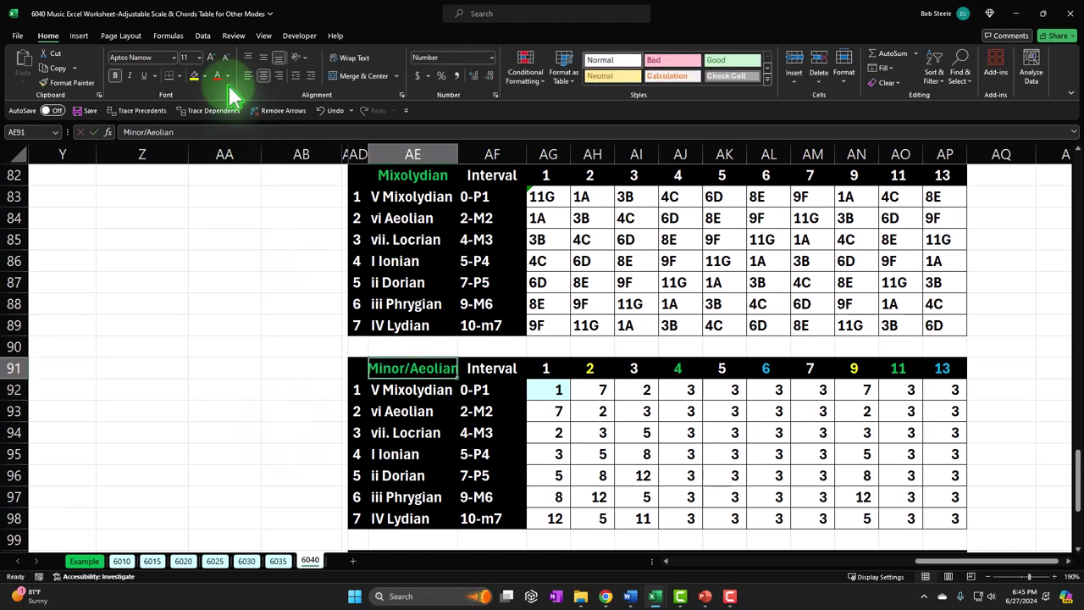
{"action": "left_click", "coordinate": [213, 80]}
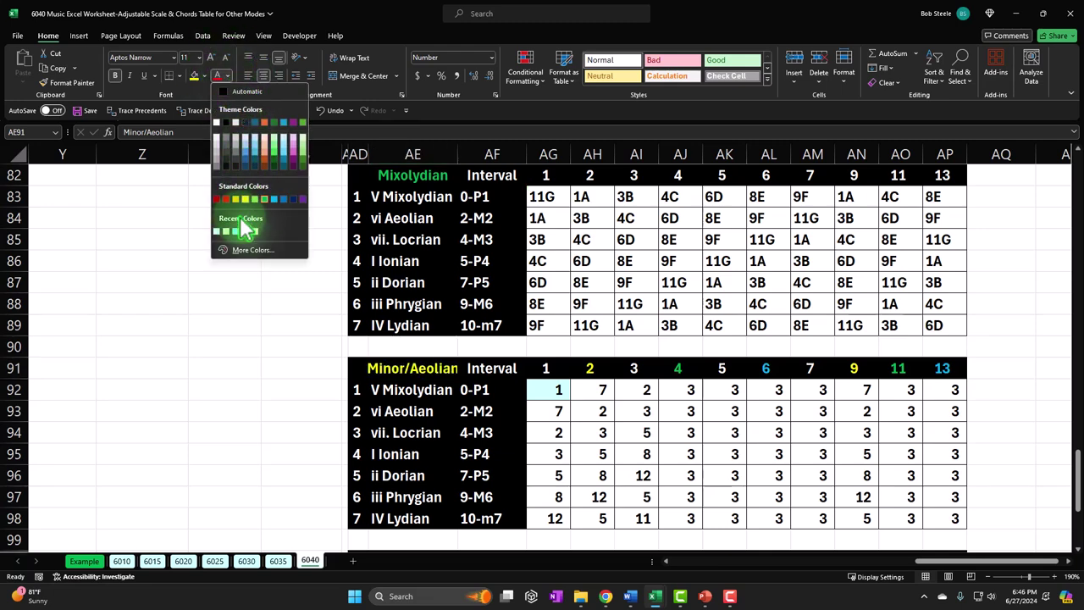
{"action": "left_click", "coordinate": [273, 199]}
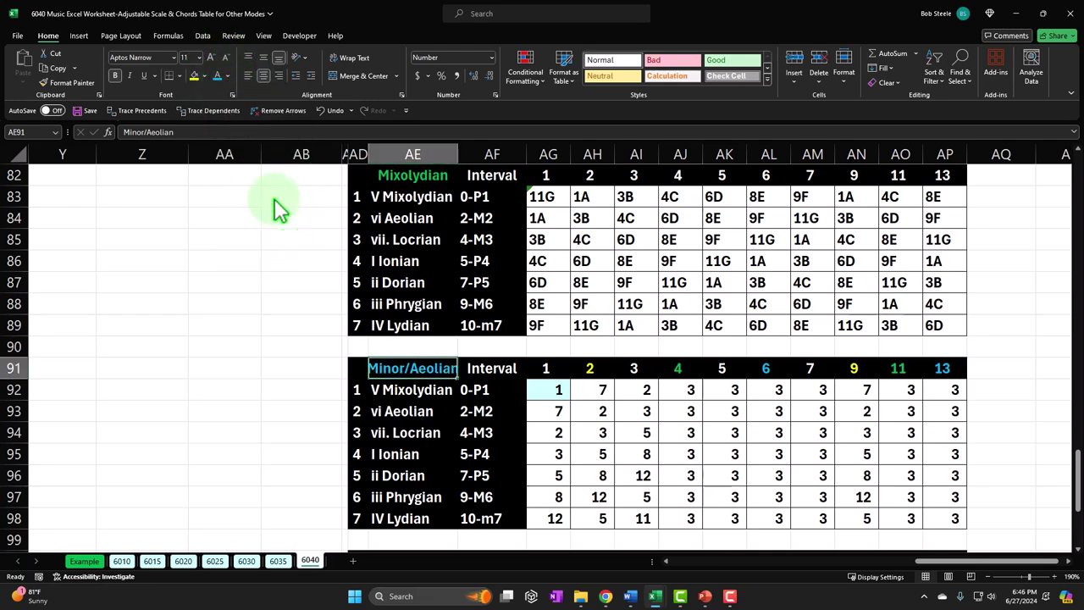
- Set the font color to white for the Dorian, Phrygian, Lydian and Mixolydian table headings from AE19 through AE82
{"action": "scroll", "coordinate": [265, 339], "scroll_direction": "up", "scroll_amount": 2}
{"action": "left_click", "coordinate": [399, 304]}
{"action": "scroll", "coordinate": [399, 304], "scroll_direction": "up", "scroll_amount": 3}
{"action": "left_click", "coordinate": [400, 301]}
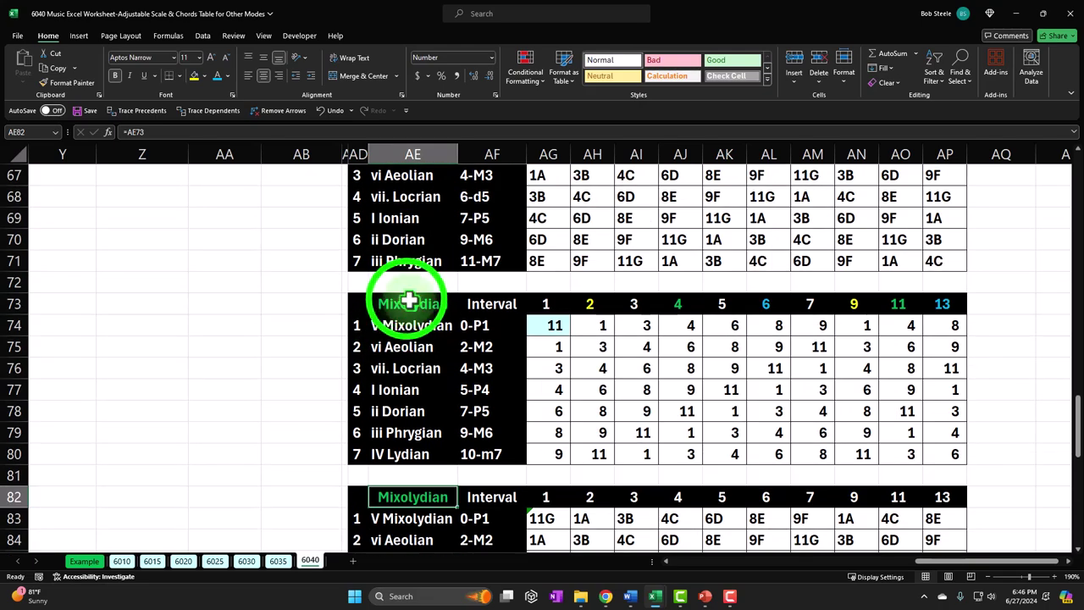
{"action": "scroll", "coordinate": [411, 339], "scroll_direction": "up", "scroll_amount": 3}
{"action": "left_click", "coordinate": [412, 304]}
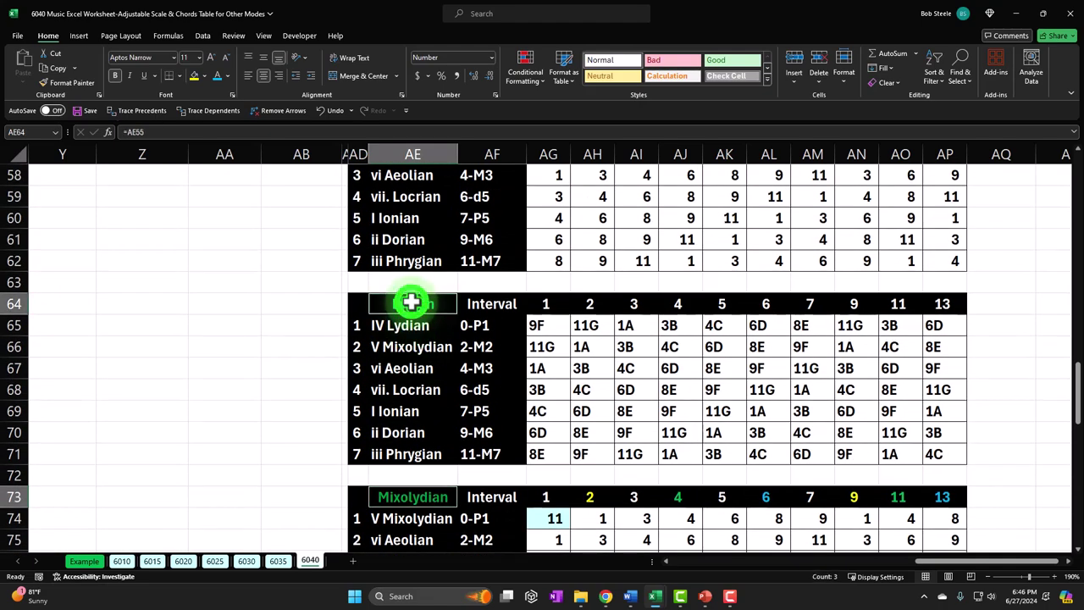
{"action": "scroll", "coordinate": [411, 305], "scroll_direction": "up", "scroll_amount": 3}
{"action": "left_click", "coordinate": [411, 304]}
{"action": "scroll", "coordinate": [415, 339], "scroll_direction": "up", "scroll_amount": 2}
{"action": "scroll", "coordinate": [415, 342], "scroll_direction": "up", "scroll_amount": 1}
{"action": "left_click", "coordinate": [414, 312]}
{"action": "scroll", "coordinate": [414, 322], "scroll_direction": "up", "scroll_amount": 3}
{"action": "left_click", "coordinate": [413, 303]}
{"action": "scroll", "coordinate": [415, 313], "scroll_direction": "up", "scroll_amount": 3}
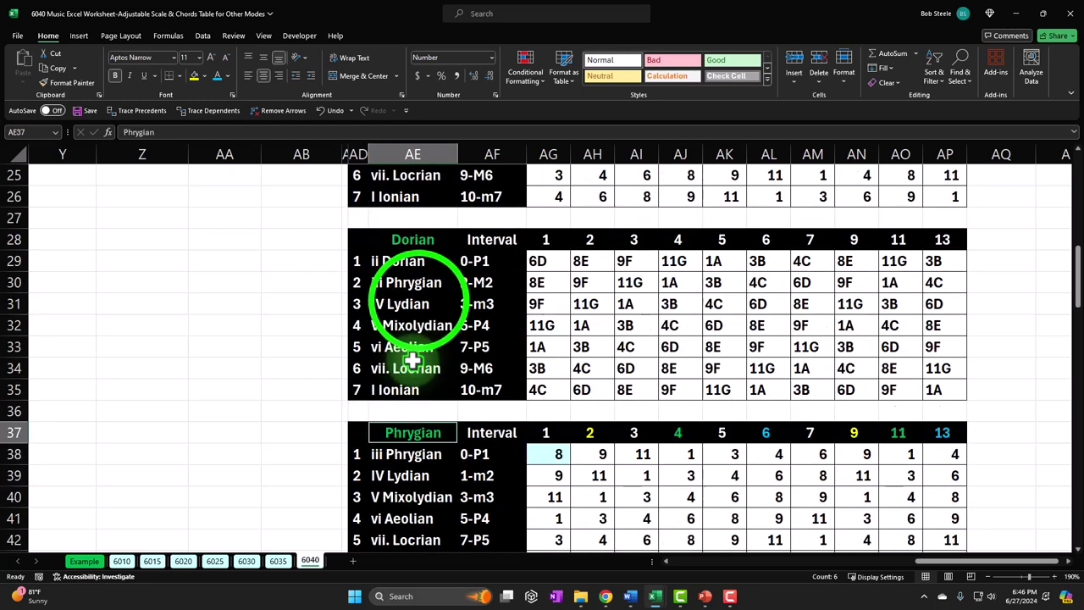
{"action": "scroll", "coordinate": [417, 322], "scroll_direction": "up", "scroll_amount": 4}
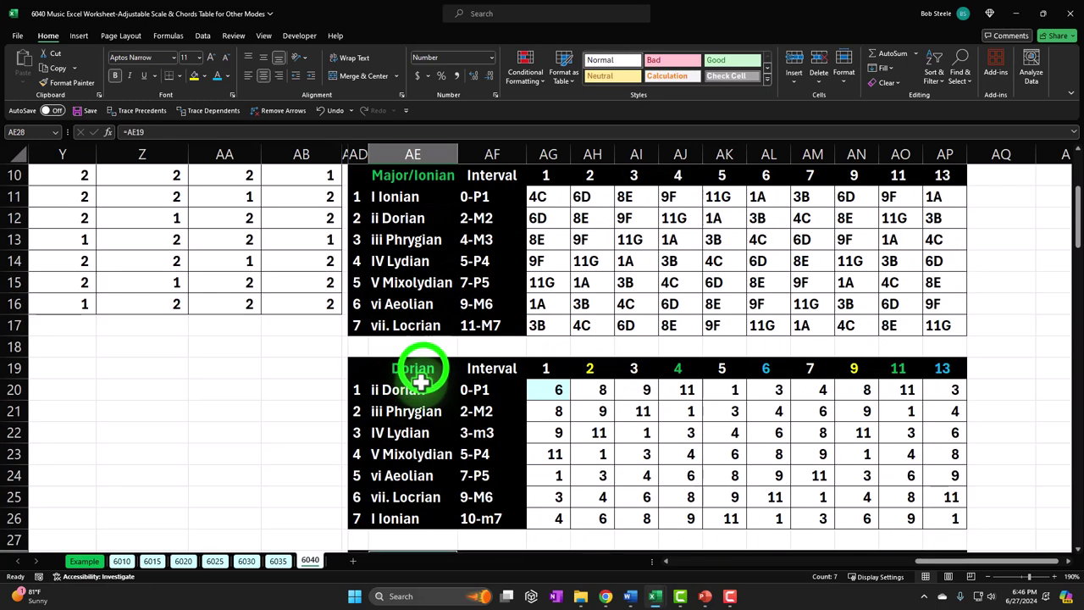
{"action": "scroll", "coordinate": [424, 373], "scroll_direction": "up", "scroll_amount": 2}
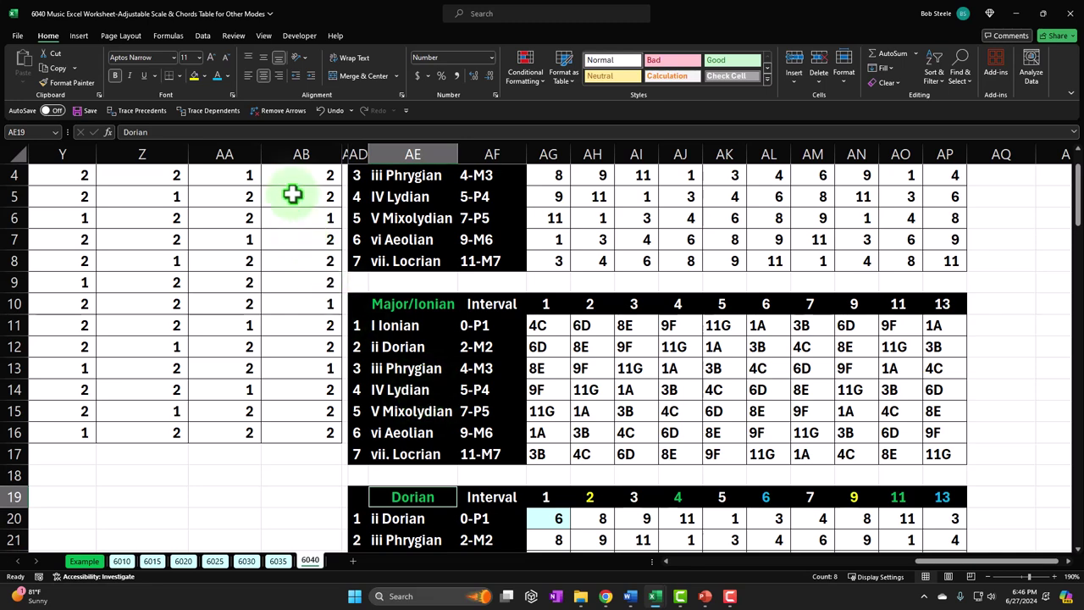
{"action": "left_click", "coordinate": [226, 75]}
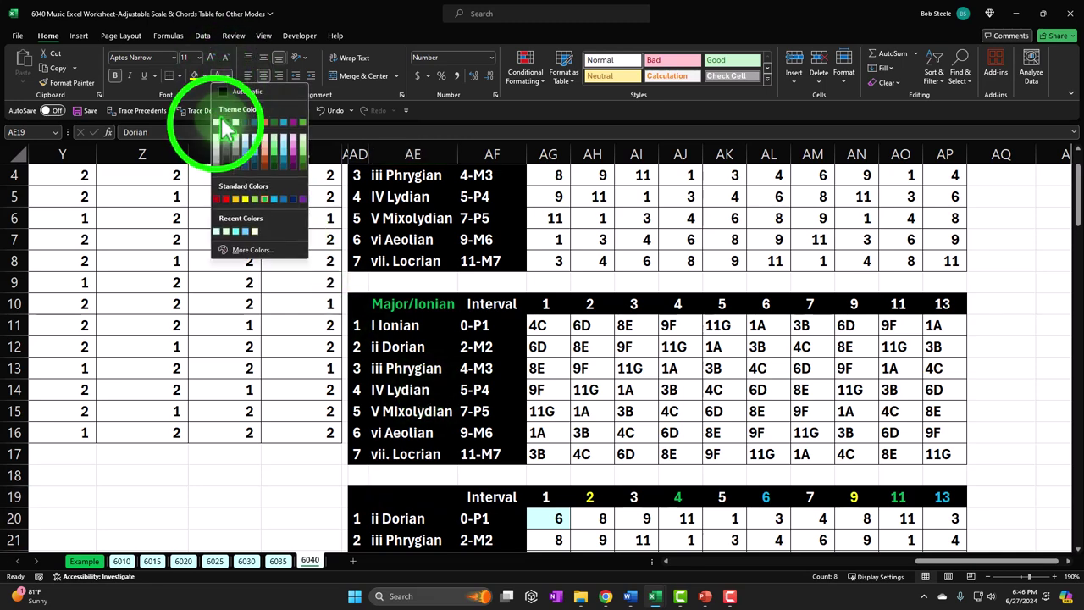
{"action": "left_click", "coordinate": [217, 125]}
{"action": "left_click", "coordinate": [478, 367]}
{"action": "scroll", "coordinate": [478, 368], "scroll_direction": "up", "scroll_amount": 1}
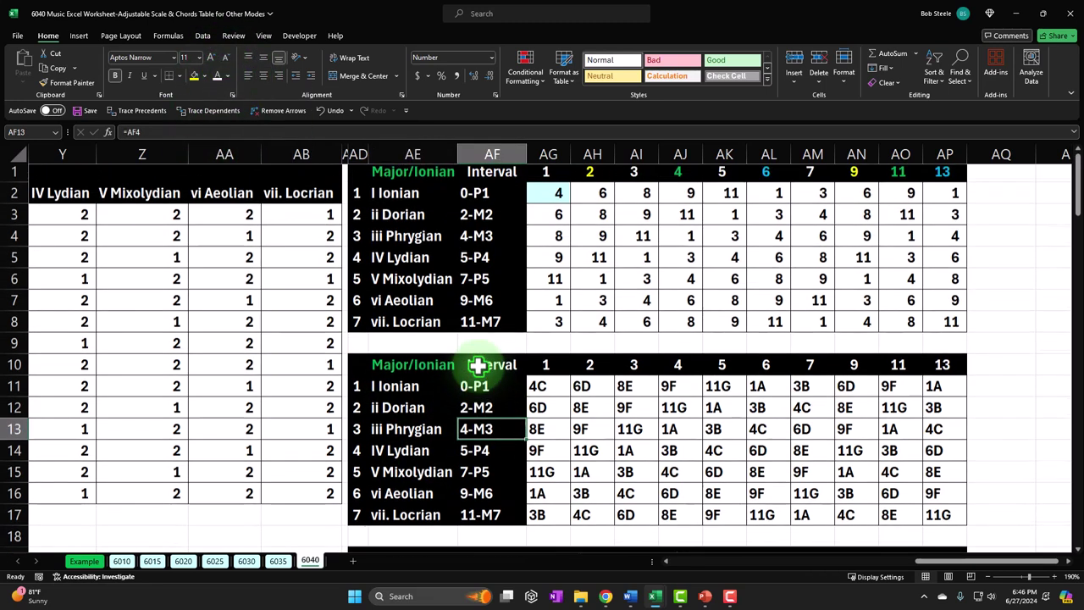
{"action": "scroll", "coordinate": [478, 367], "scroll_direction": "down", "scroll_amount": 2}
{"action": "scroll", "coordinate": [462, 339], "scroll_direction": "up", "scroll_amount": 2}
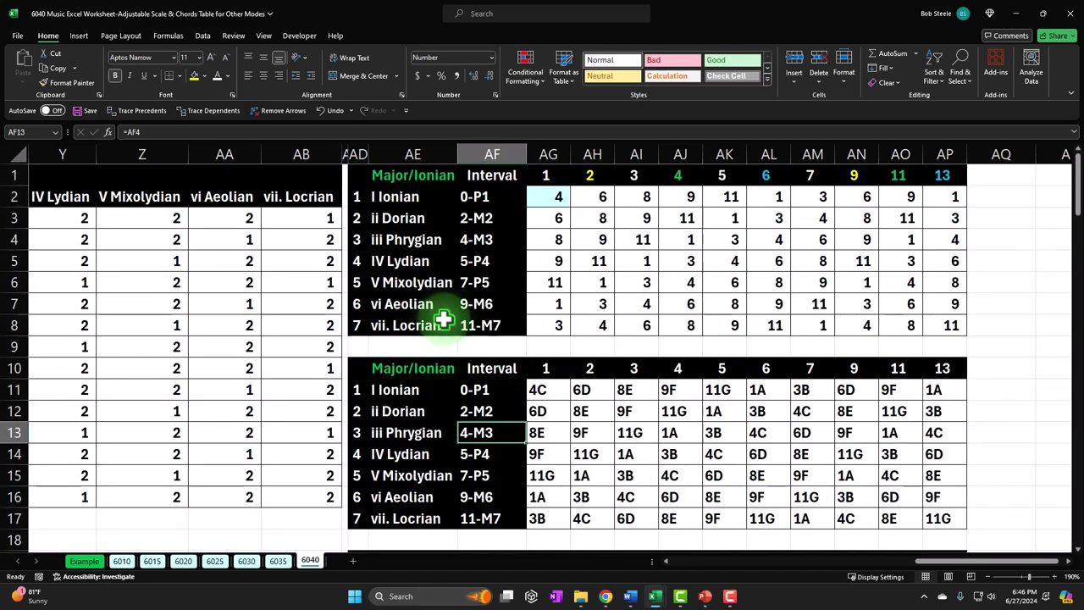
- Set the lower Minor/Aeolian heading in AE100 to light blue and clear the note formulas in AG92:AM98
{"action": "scroll", "coordinate": [389, 364], "scroll_direction": "down", "scroll_amount": 3}
{"action": "scroll", "coordinate": [412, 379], "scroll_direction": "down", "scroll_amount": 12}
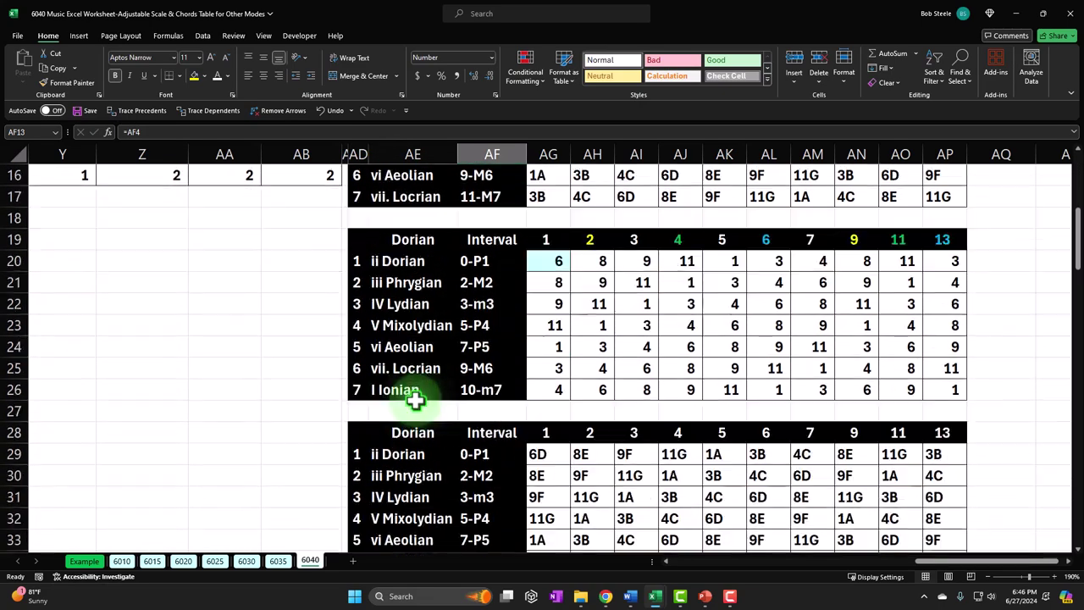
{"action": "scroll", "coordinate": [414, 399], "scroll_direction": "down", "scroll_amount": 12}
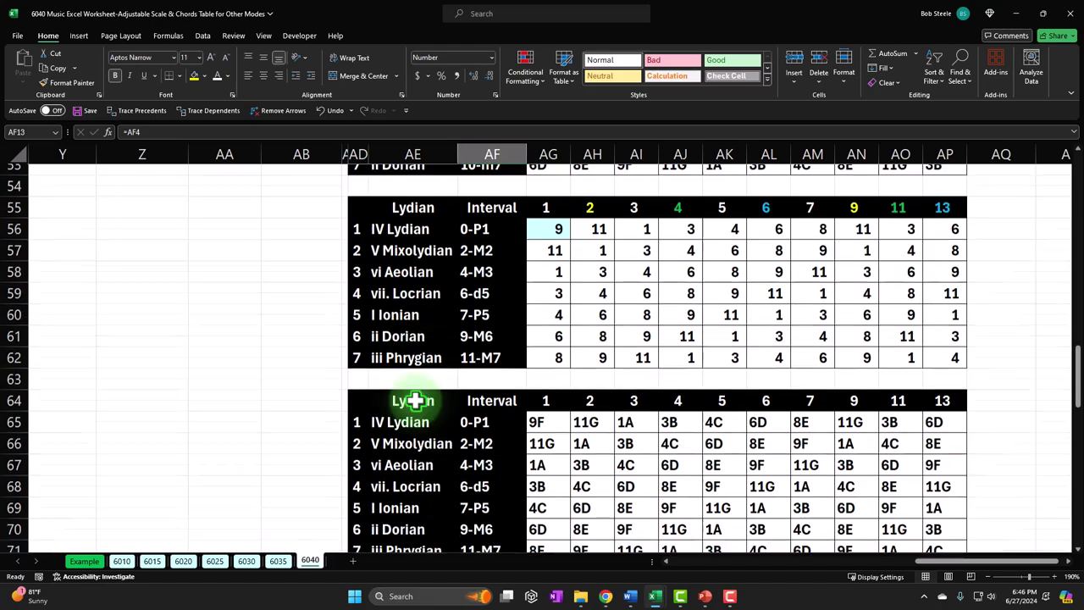
{"action": "scroll", "coordinate": [415, 401], "scroll_direction": "down", "scroll_amount": 2}
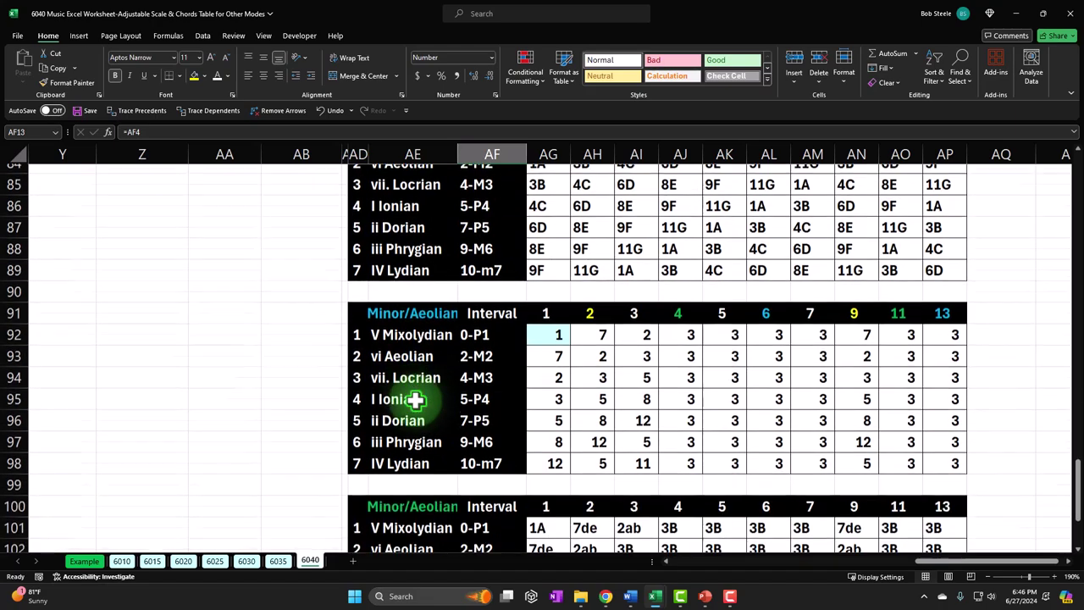
{"action": "left_click", "coordinate": [405, 432]}
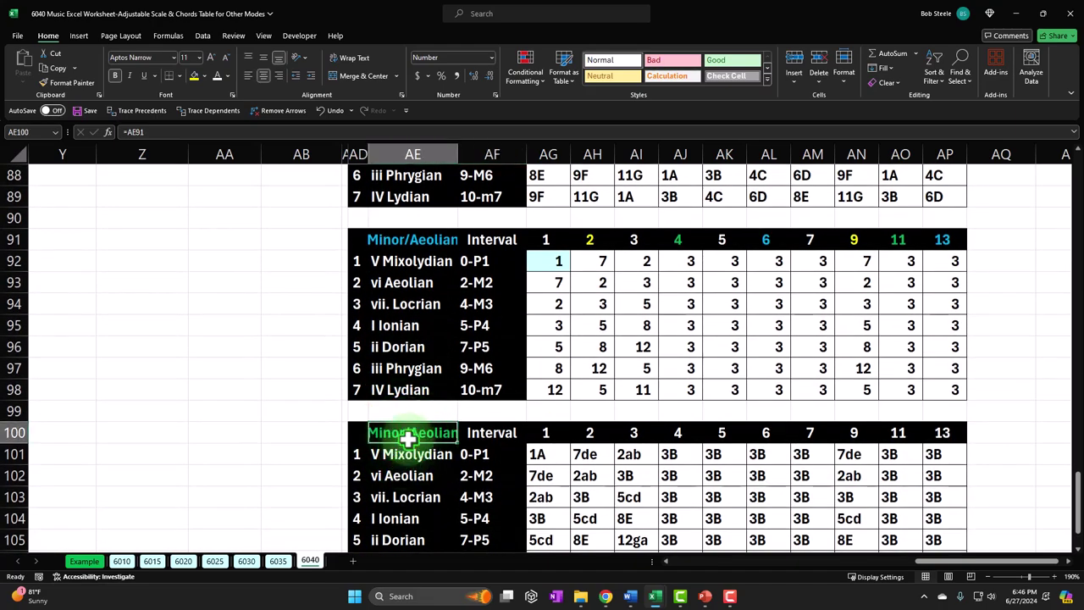
{"action": "left_click", "coordinate": [226, 75]}
{"action": "left_click", "coordinate": [268, 203]}
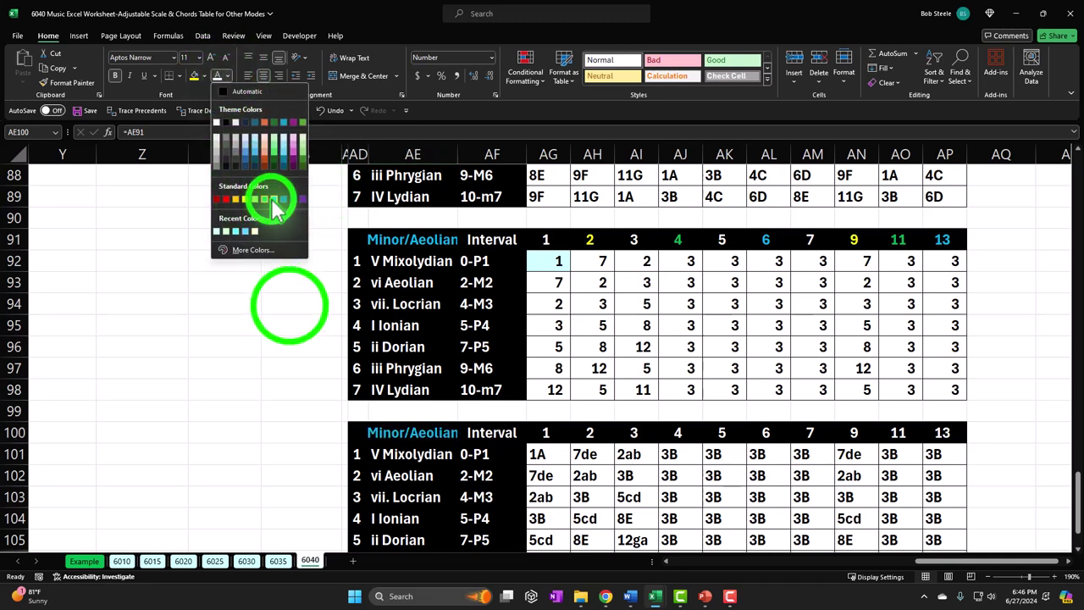
{"action": "left_click", "coordinate": [290, 305]}
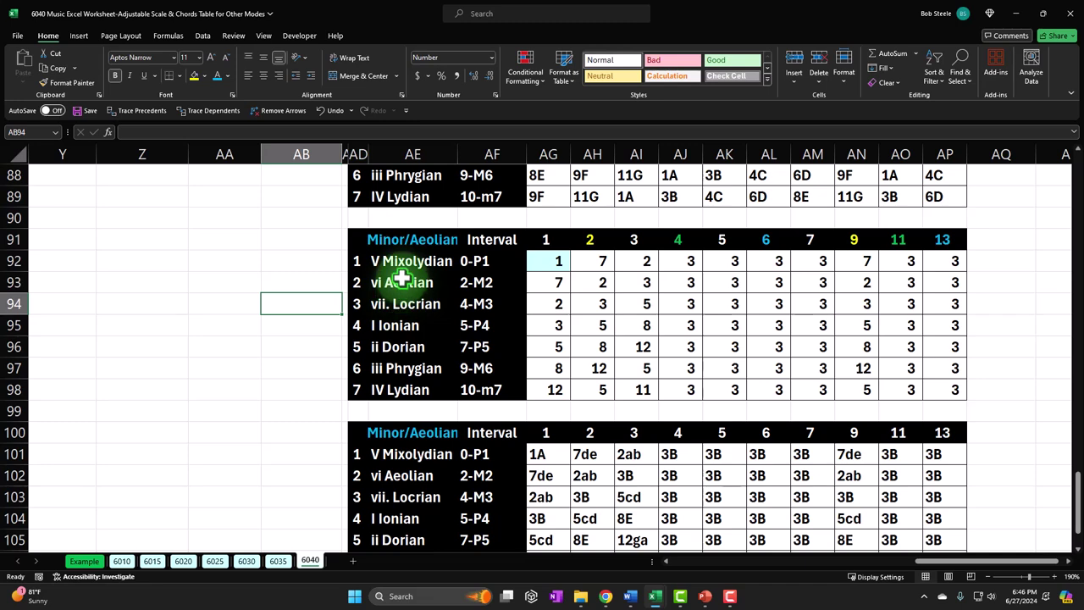
{"action": "left_click_drag", "start_coordinate": [551, 260], "coordinate": [798, 386]}
{"action": "key", "text": "Delete"}
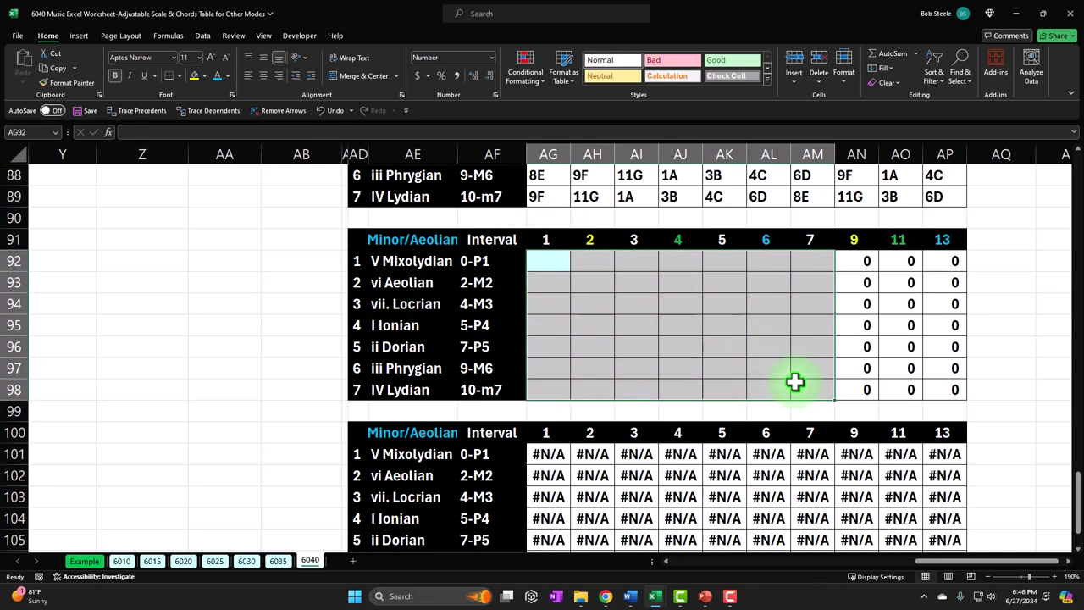
- Change the XLOOKUP return array in AE92 to the vi Aeolian column, $T$30:$T$36
{"action": "double_click", "coordinate": [409, 261]}
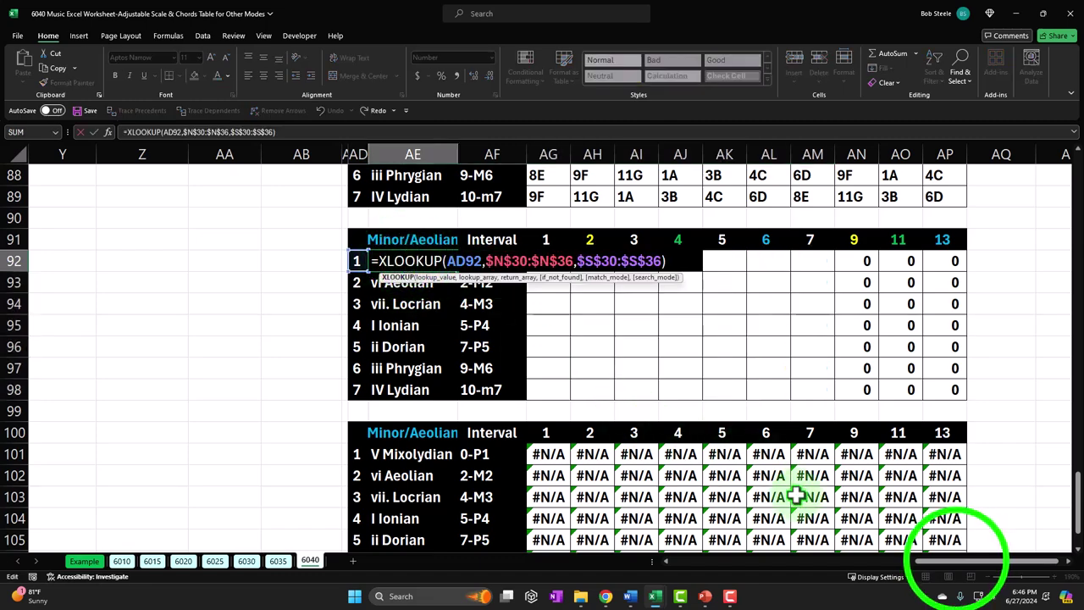
{"action": "left_click_drag", "start_coordinate": [963, 559], "coordinate": [881, 568]}
{"action": "scroll", "coordinate": [203, 385], "scroll_direction": "up", "scroll_amount": 18}
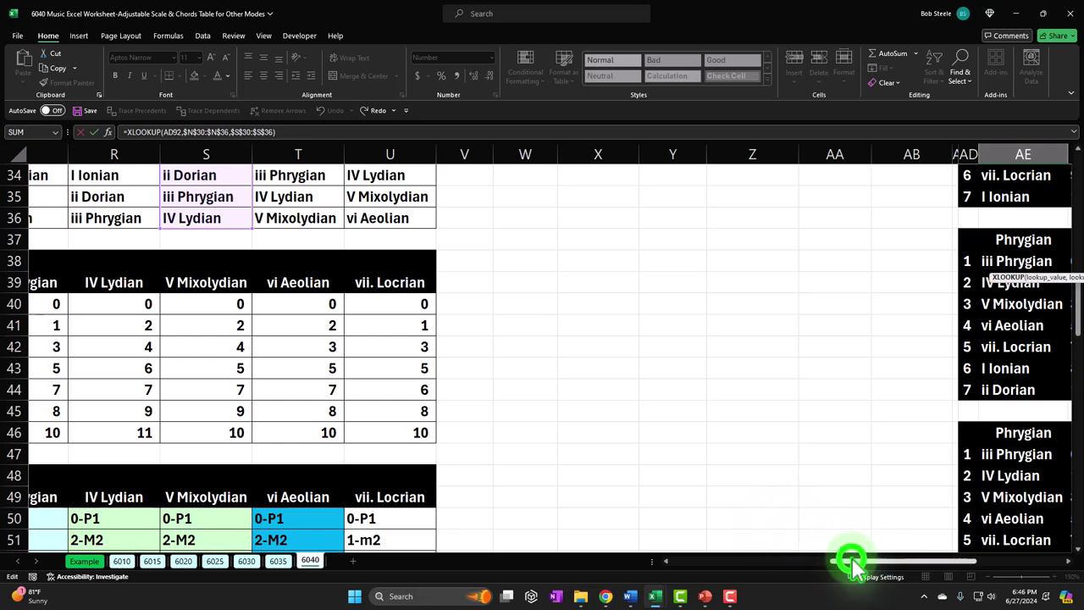
{"action": "left_click_drag", "start_coordinate": [852, 561], "coordinate": [811, 561]}
{"action": "scroll", "coordinate": [484, 448], "scroll_direction": "up", "scroll_amount": 3}
{"action": "left_click", "coordinate": [271, 131]}
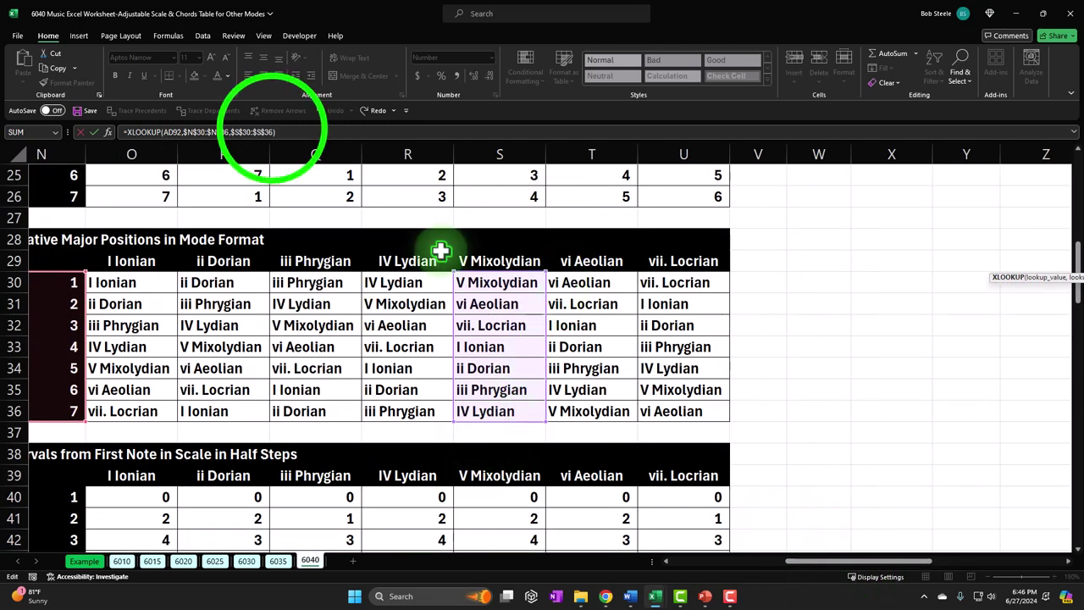
{"action": "key", "text": "BackSpace"}
{"action": "key", "text": "BackSpace"}
{"action": "key", "text": "BackSpace"}
{"action": "key", "text": "BackSpace"}
{"action": "key", "text": "BackSpace"}
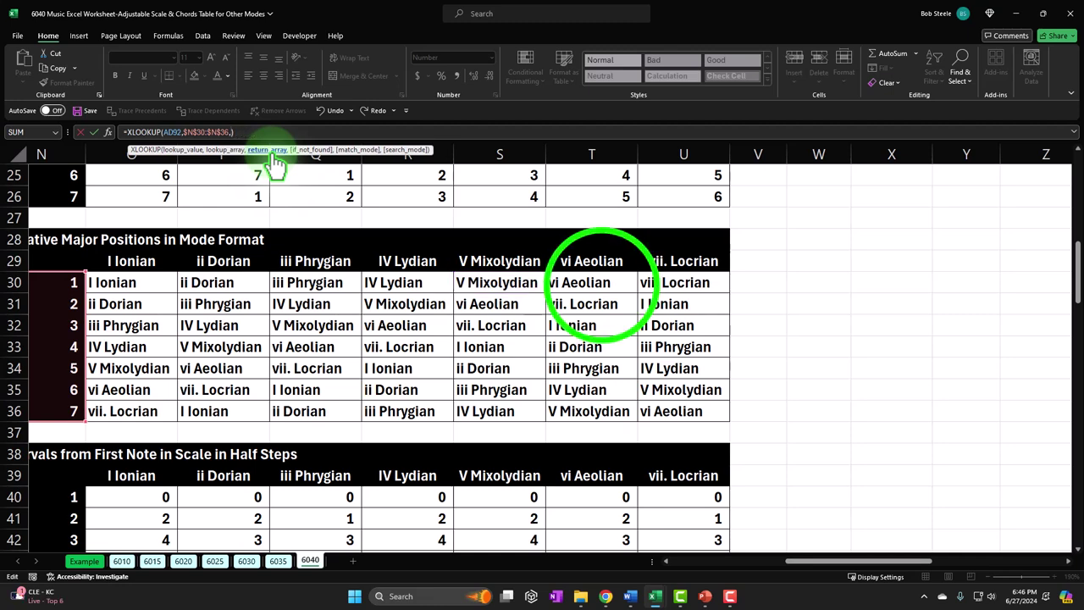
{"action": "left_click_drag", "start_coordinate": [600, 283], "coordinate": [597, 408]}
{"action": "key", "text": "F4"}
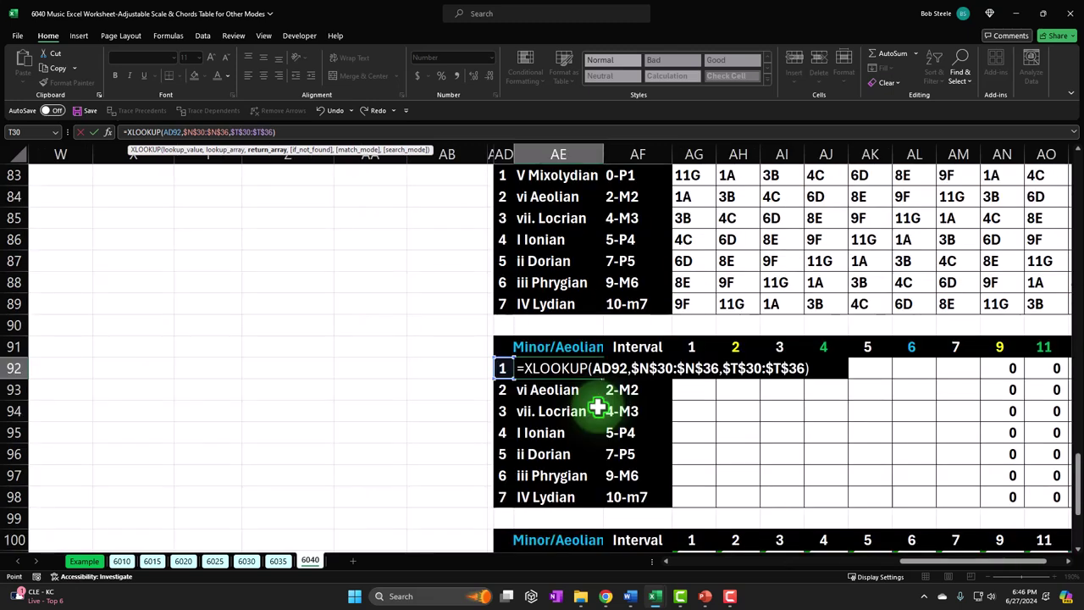
{"action": "key", "text": "Return"}
- Fill the AE92 mode-name formula down the Minor/Aeolian table through AE98 and check the first rows
{"action": "left_click", "coordinate": [593, 369]}
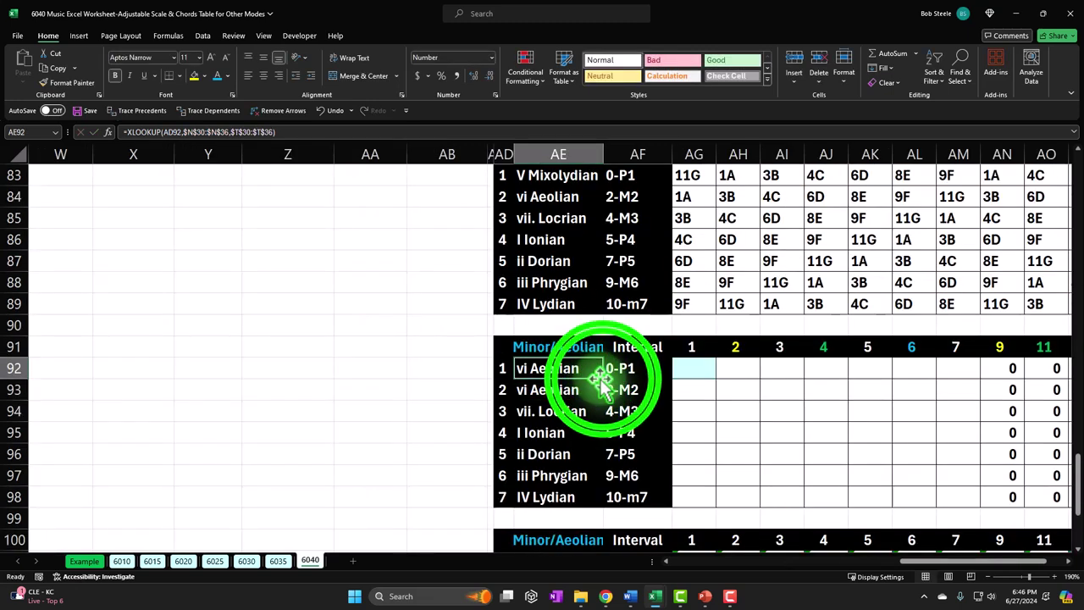
{"action": "double_click", "coordinate": [602, 378]}
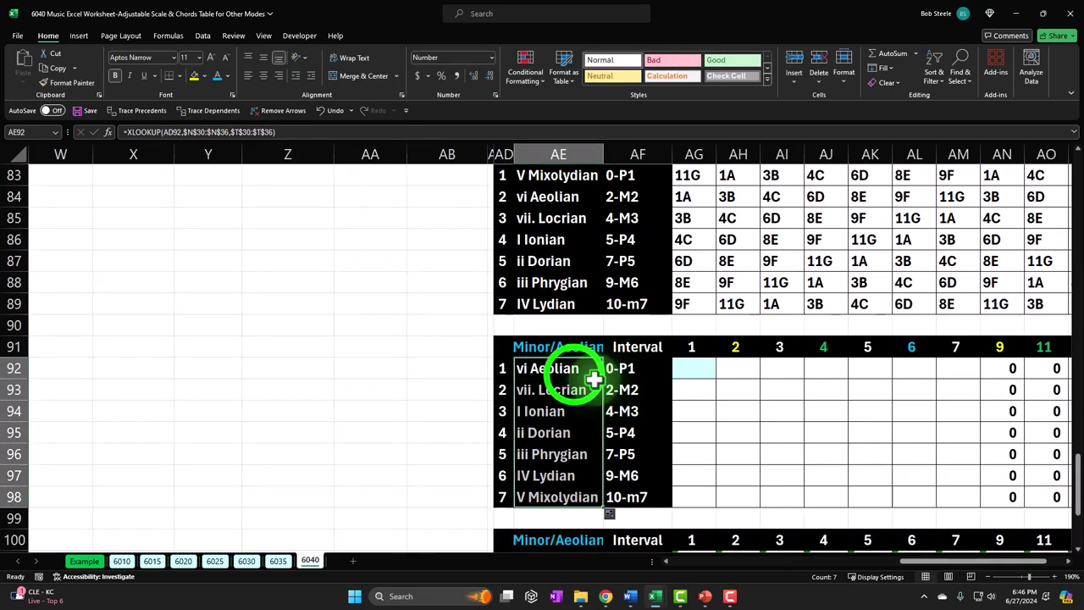
{"action": "left_click", "coordinate": [573, 369]}
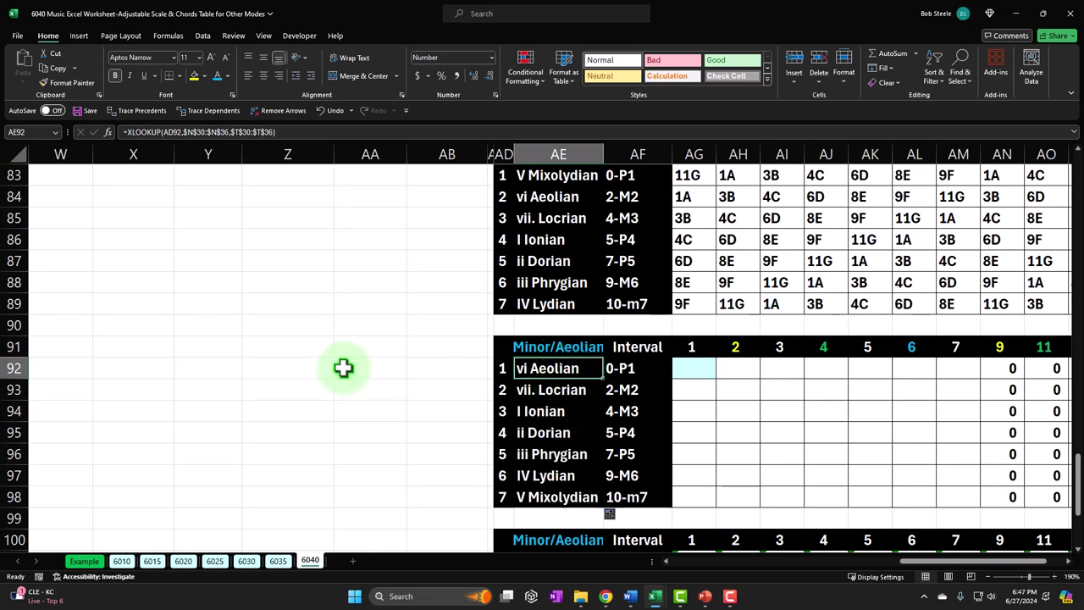
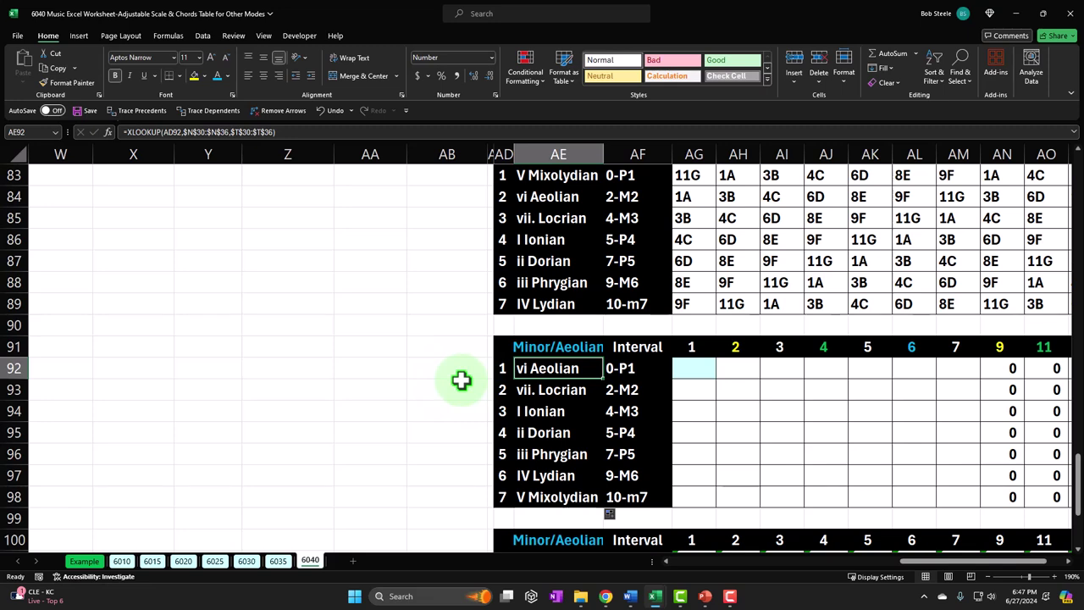
{"action": "key", "text": "Down"}
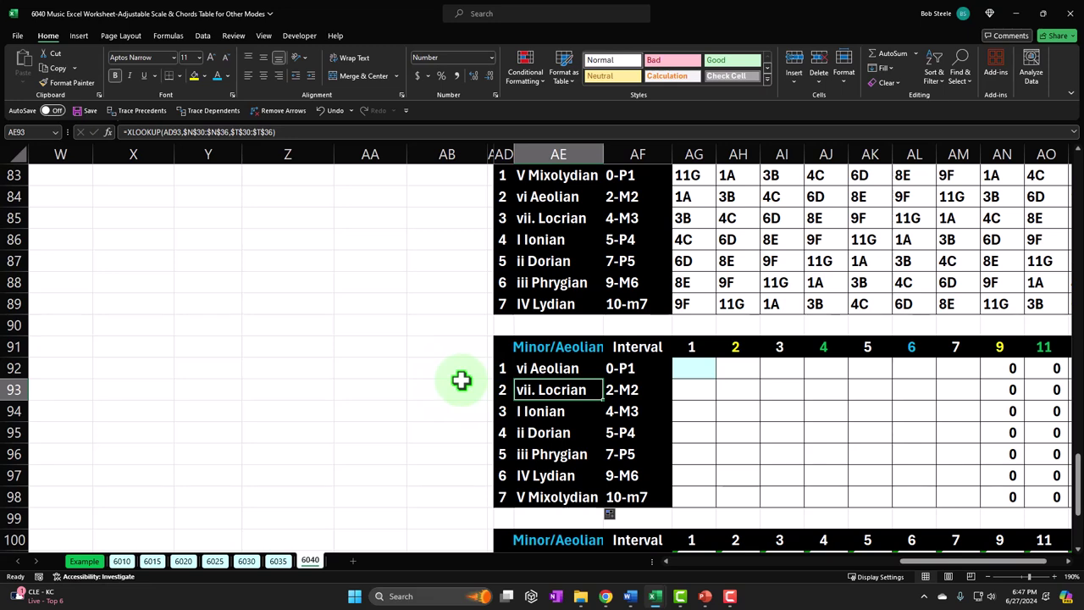
{"action": "key", "text": "Down"}
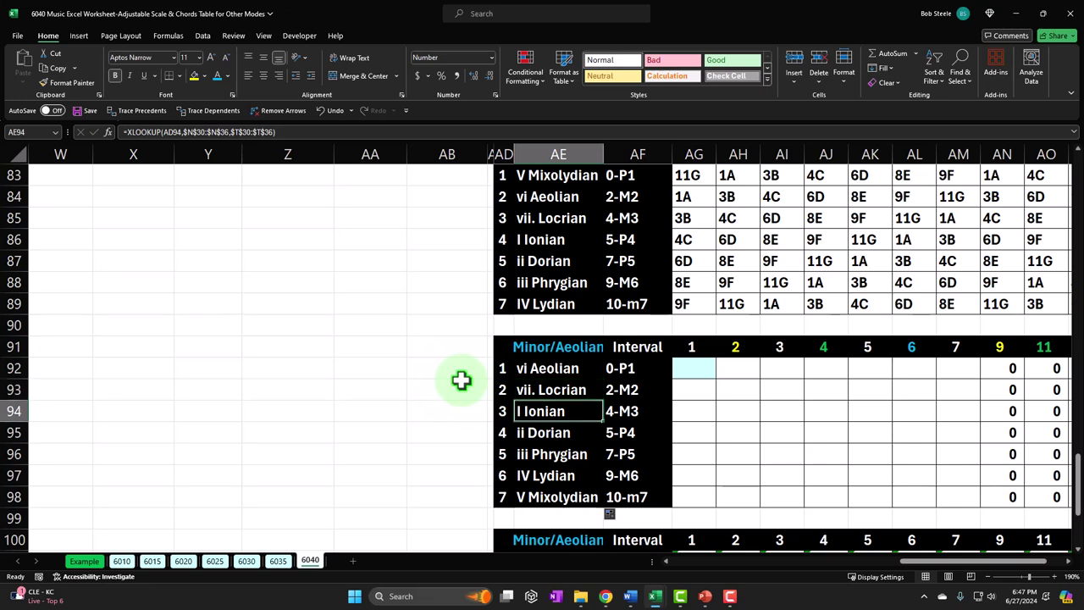
- Check the remaining mode names in the upper Minor/Aeolian table down to AE98
{"action": "key", "text": "Down"}
{"action": "key", "text": "Down"}
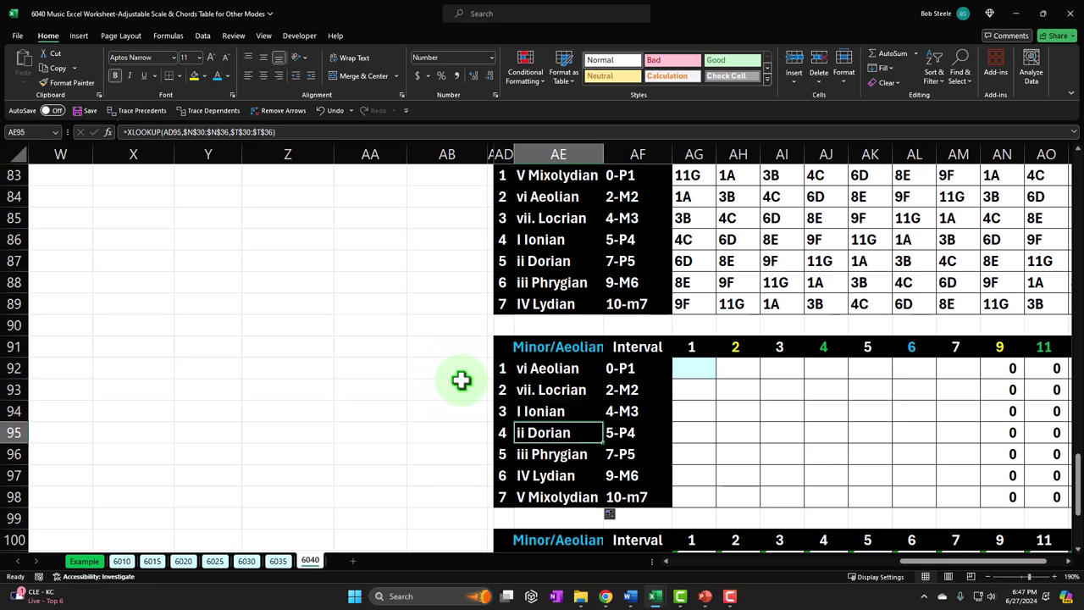
{"action": "key", "text": "Down"}
{"action": "key", "text": "Down"}
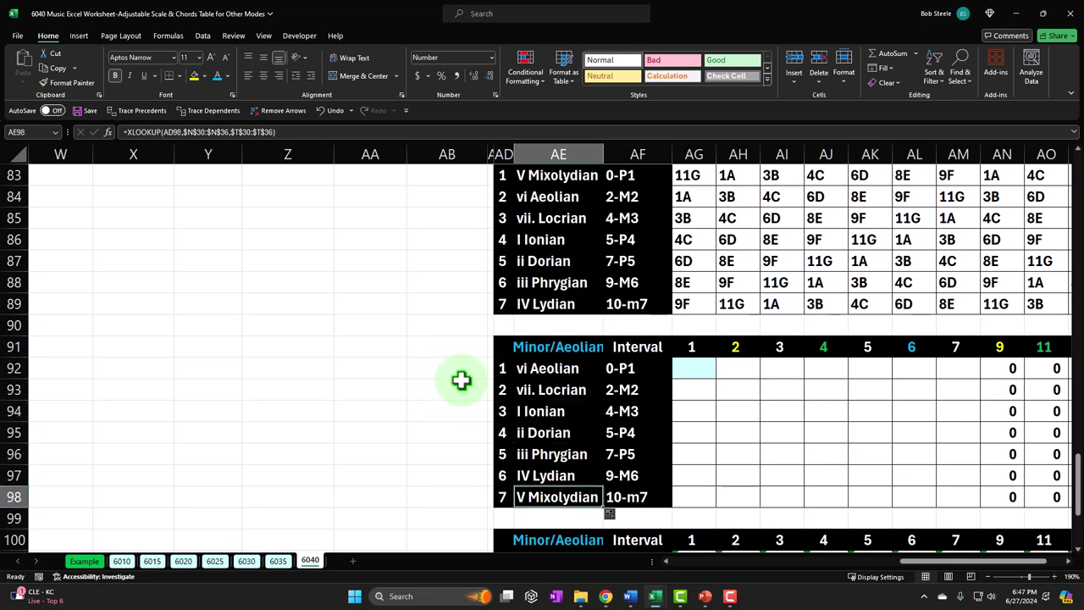
{"action": "key", "text": "Right"}
{"action": "key", "text": "Right"}
{"action": "key", "text": "Right"}
{"action": "key", "text": "Right"}
{"action": "key", "text": "Right"}
{"action": "key", "text": "Right"}
{"action": "key", "text": "Right"}
{"action": "key", "text": "Right"}
{"action": "key", "text": "Right"}
{"action": "key", "text": "Right"}
{"action": "key", "text": "Right"}
{"action": "key", "text": "Right"}
{"action": "key", "text": "Right"}
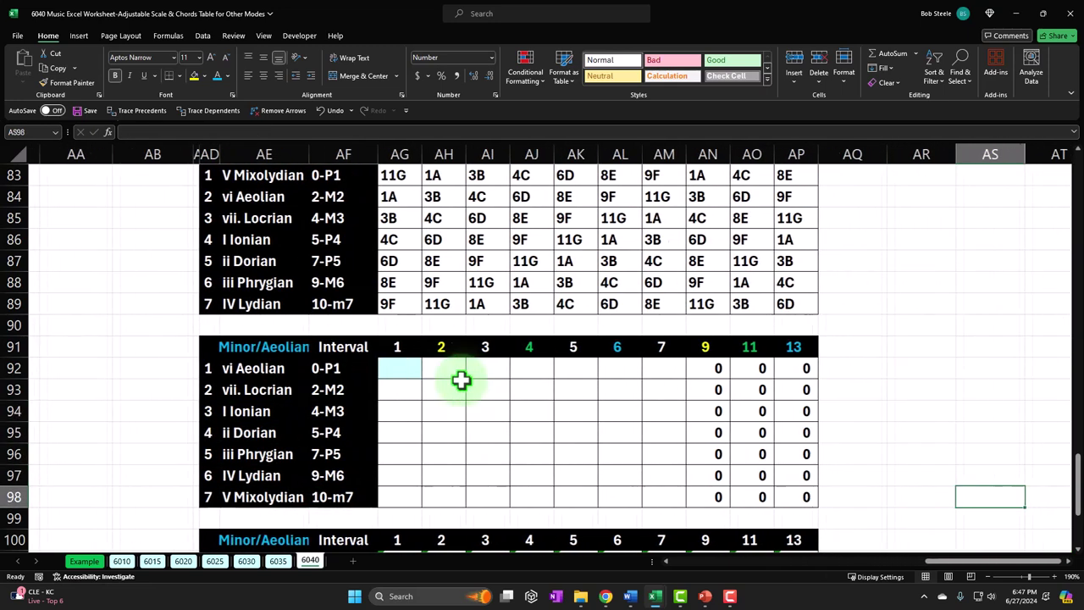
- Change the XLOOKUP return array in AF92 to the vi Aeolian interval column, $T$50:$T$56
{"action": "double_click", "coordinate": [354, 360]}
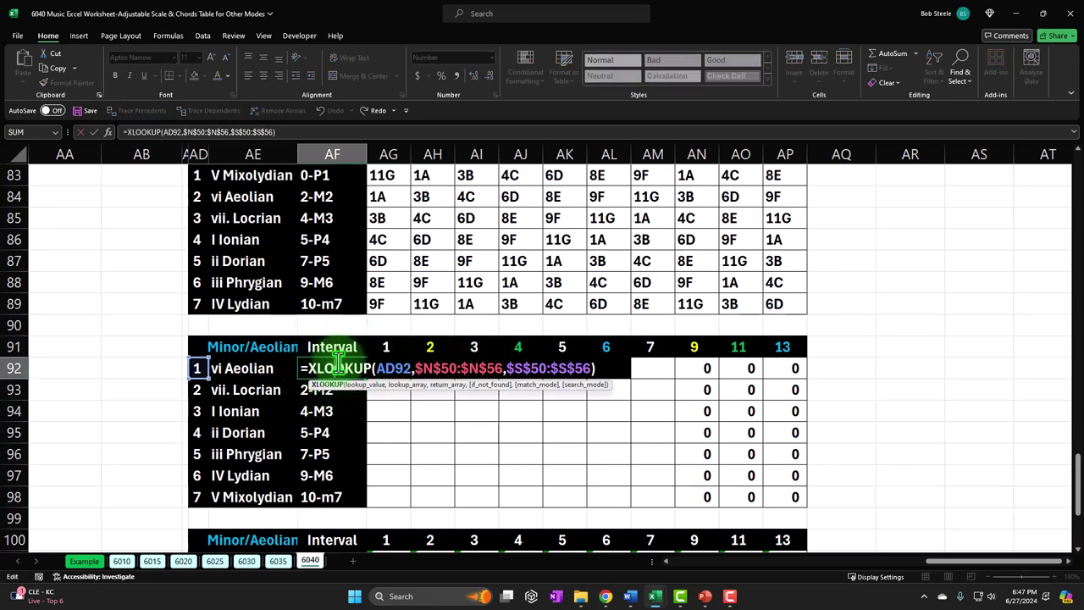
{"action": "left_click_drag", "start_coordinate": [962, 561], "coordinate": [800, 574]}
{"action": "scroll", "coordinate": [733, 503], "scroll_direction": "up", "scroll_amount": 10}
{"action": "scroll", "coordinate": [733, 504], "scroll_direction": "up", "scroll_amount": 4}
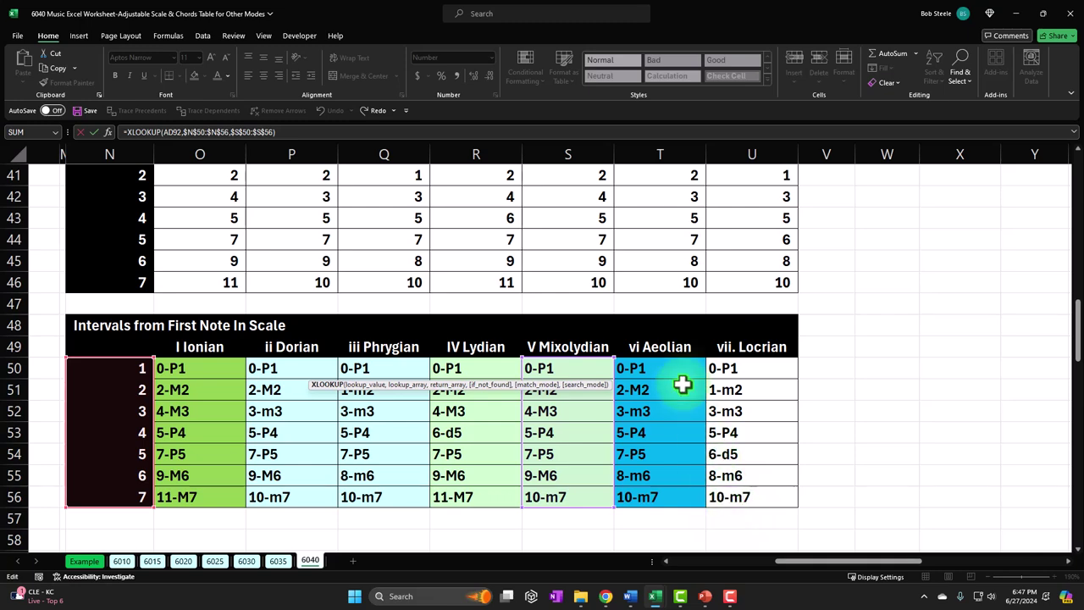
{"action": "left_click", "coordinate": [269, 134]}
{"action": "key", "text": "BackSpace"}
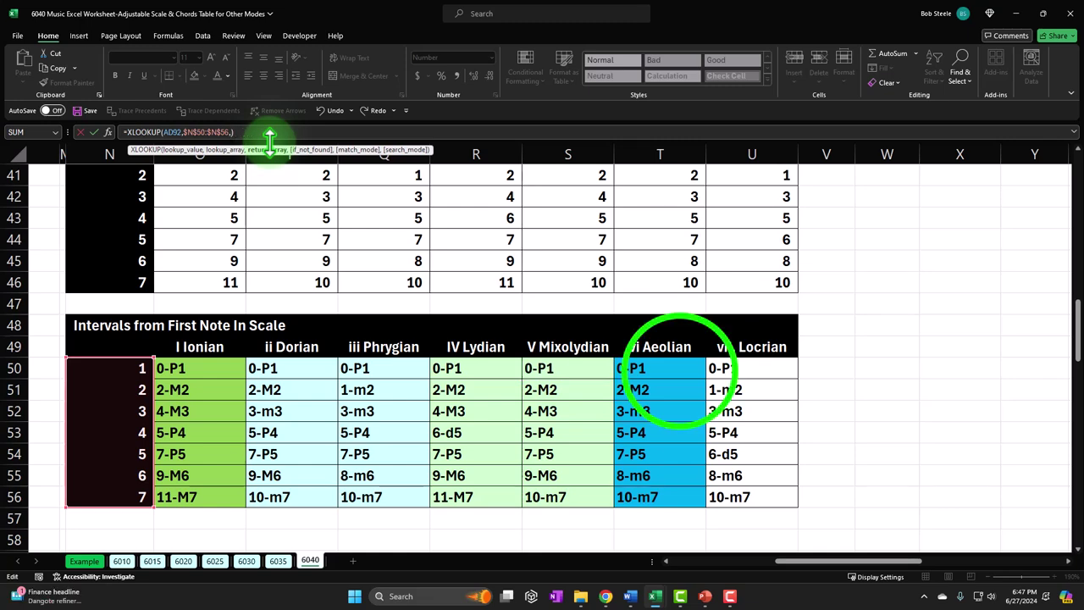
{"action": "left_click_drag", "start_coordinate": [674, 364], "coordinate": [678, 493]}
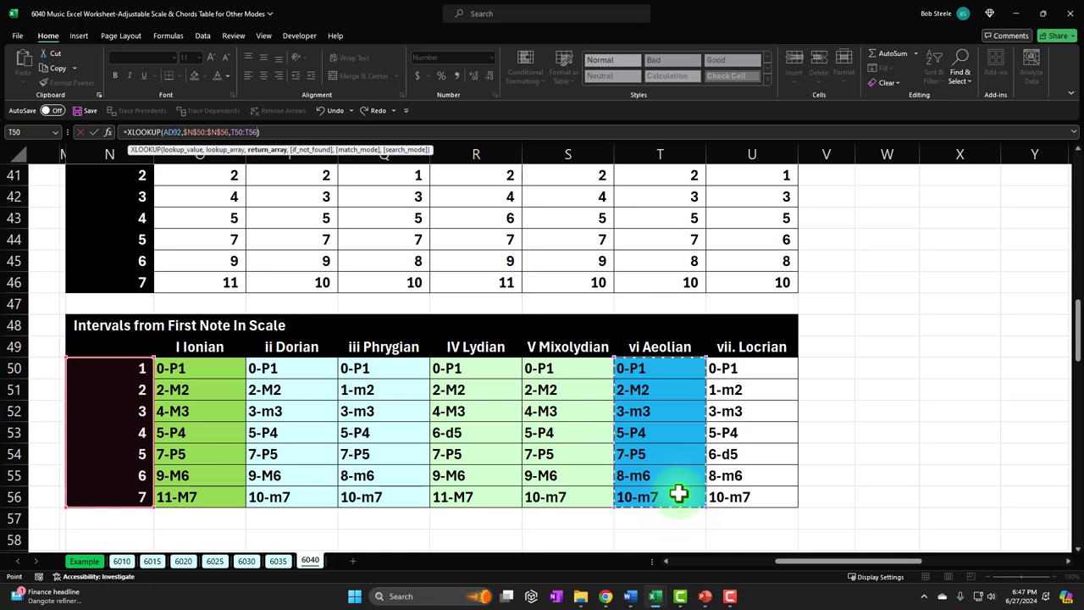
{"action": "key", "text": "F4"}
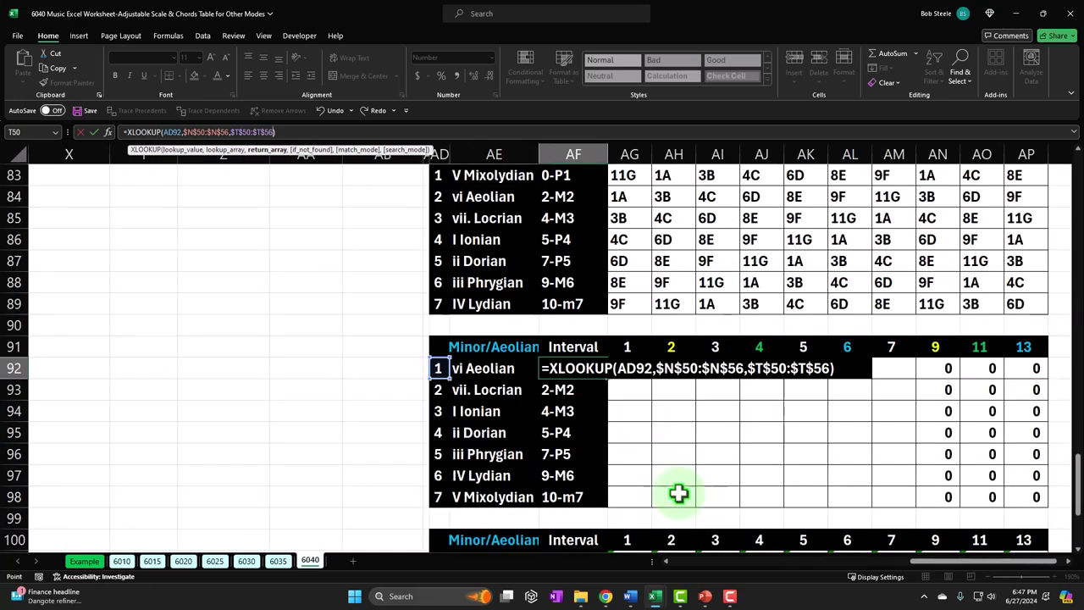
{"action": "key", "text": "Return"}
- Fill the AF92 interval formula down through AF98 and check the third interval in AF94
{"action": "left_click", "coordinate": [604, 373]}
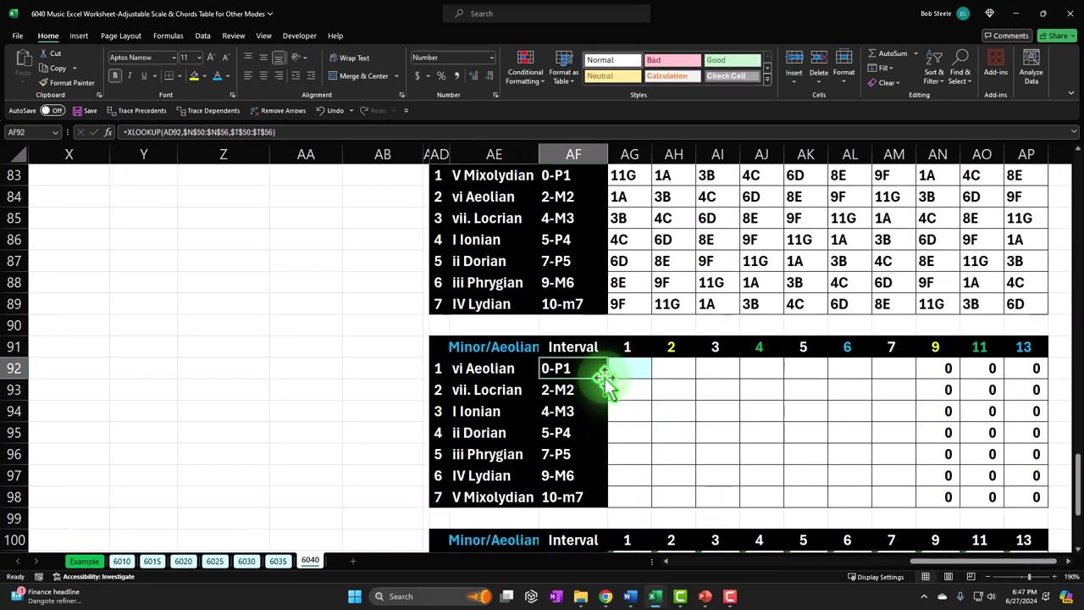
{"action": "double_click", "coordinate": [606, 379]}
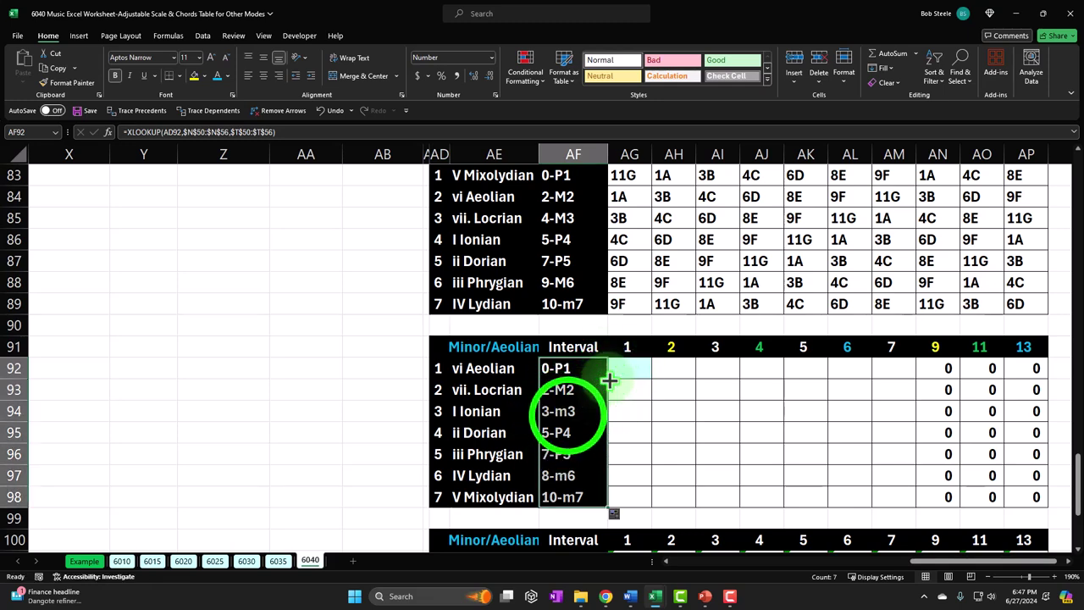
{"action": "left_click", "coordinate": [567, 413]}
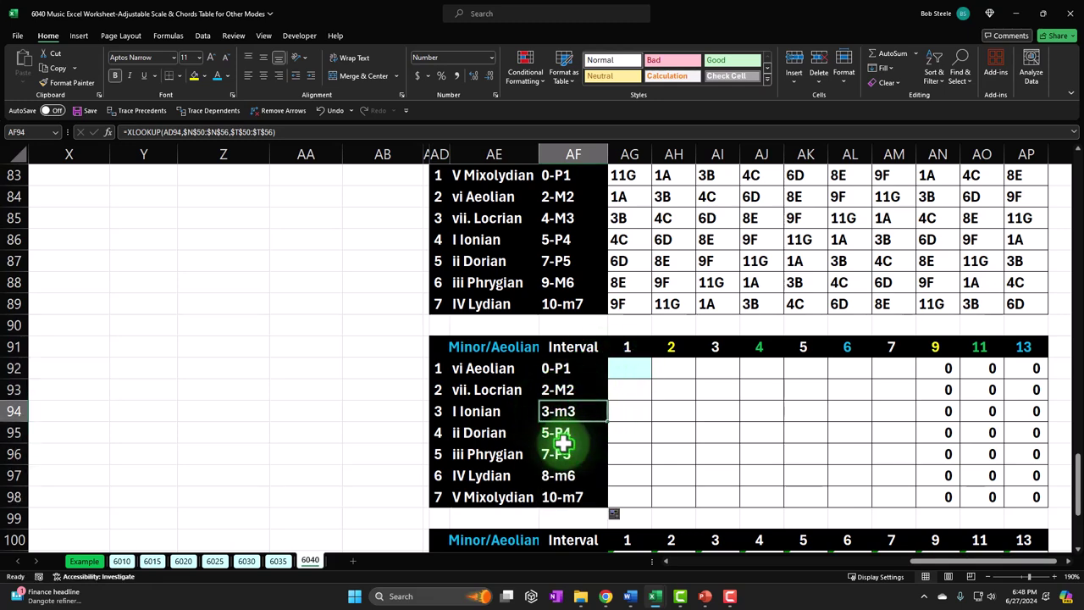
- Link the first Minor/Aeolian note in AG92 to the vi Aeolian root of the Major/Ionian table with =AG7
{"action": "key", "text": "Right"}
{"action": "key", "text": "Right"}
{"action": "key", "text": "Right"}
{"action": "key", "text": "Right"}
{"action": "key", "text": "Right"}
{"action": "key", "text": "Right"}
{"action": "key", "text": "Right"}
{"action": "key", "text": "Right"}
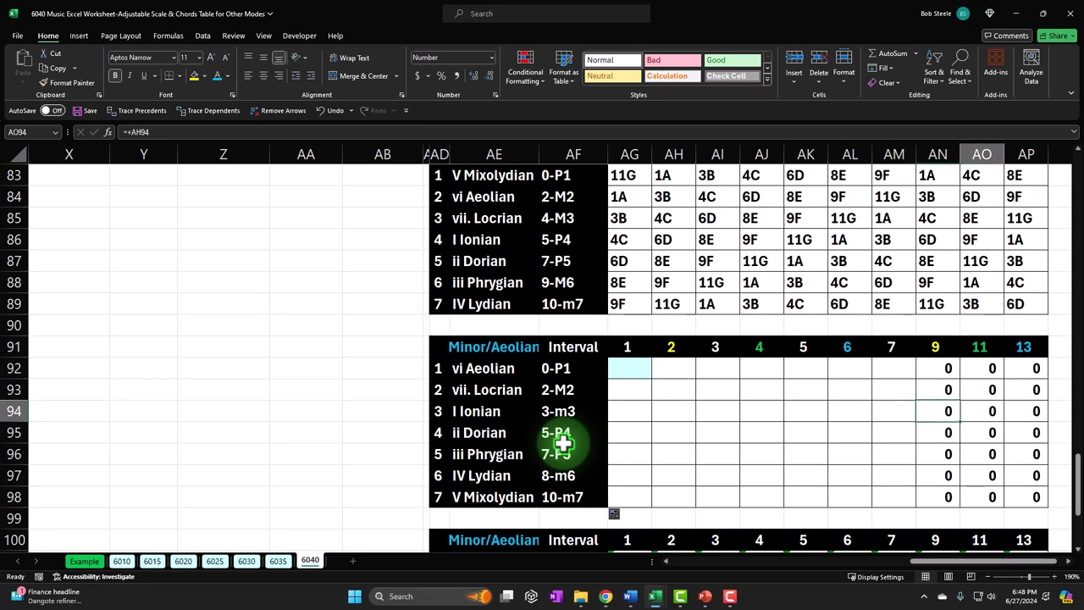
{"action": "key", "text": "Right"}
{"action": "key", "text": "Right"}
{"action": "key", "text": "Right"}
{"action": "key", "text": "Right"}
{"action": "key", "text": "Right"}
{"action": "key", "text": "Left"}
{"action": "key", "text": "Left"}
{"action": "key", "text": "Left"}
{"action": "key", "text": "Left"}
{"action": "key", "text": "Left"}
{"action": "key", "text": "Left"}
{"action": "key", "text": "Left"}
{"action": "key", "text": "Left"}
{"action": "key", "text": "Left"}
{"action": "key", "text": "Left"}
{"action": "key", "text": "Left"}
{"action": "key", "text": "Left"}
{"action": "key", "text": "Up"}
{"action": "key", "text": "Up"}
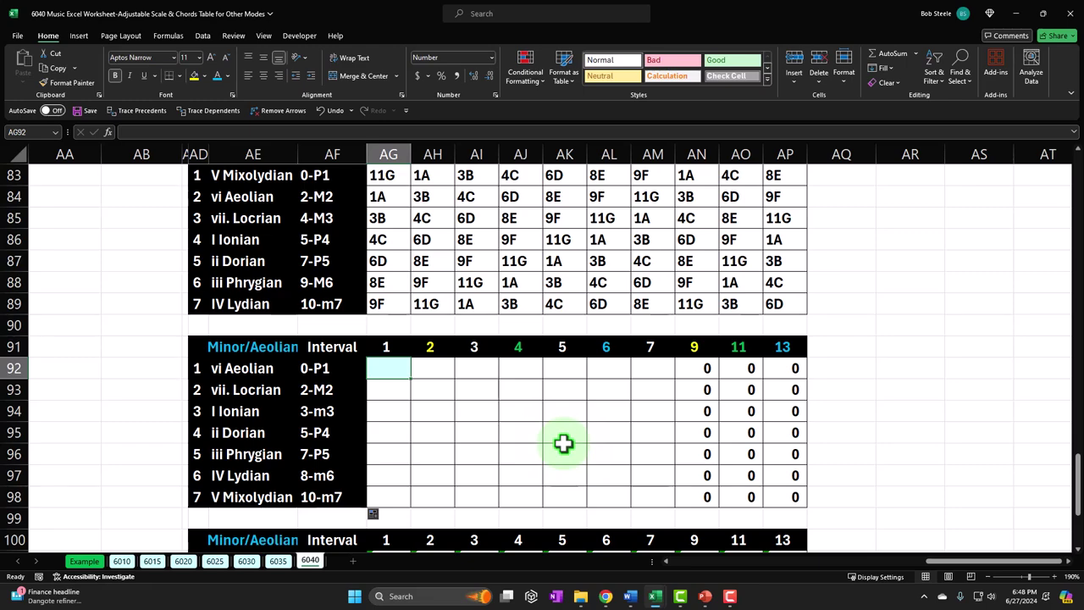
{"action": "type", "text": "="}
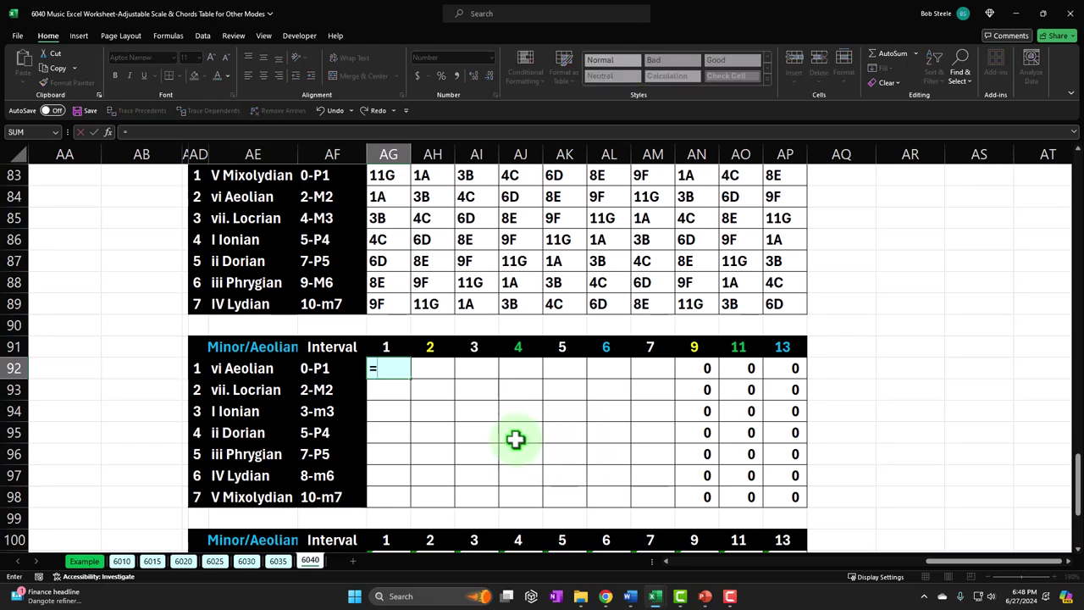
{"action": "scroll", "coordinate": [282, 370], "scroll_direction": "up", "scroll_amount": 2}
{"action": "scroll", "coordinate": [282, 370], "scroll_direction": "up", "scroll_amount": 20}
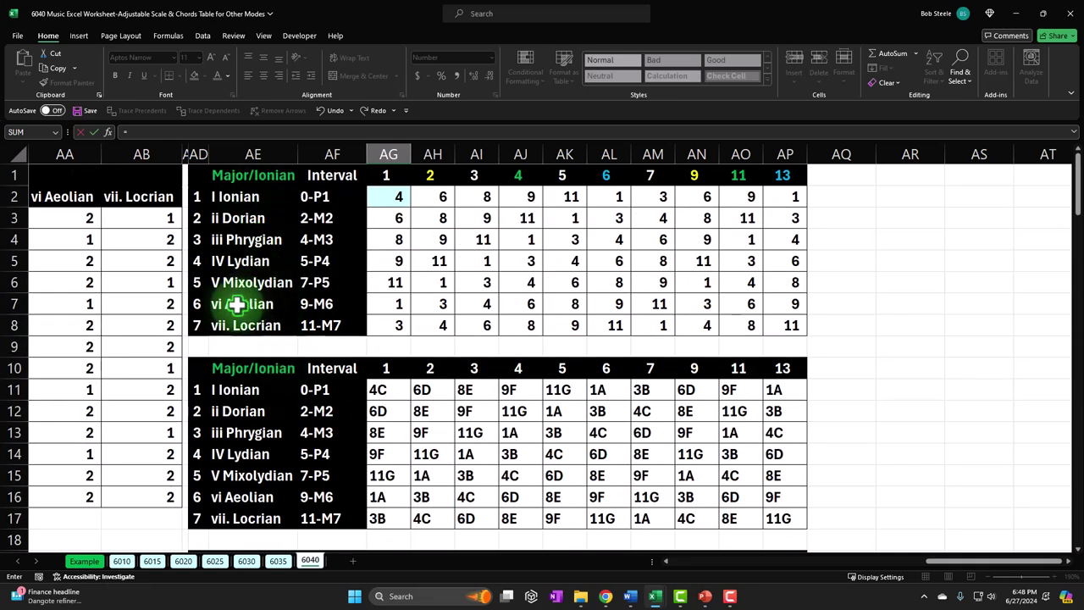
{"action": "left_click", "coordinate": [404, 304]}
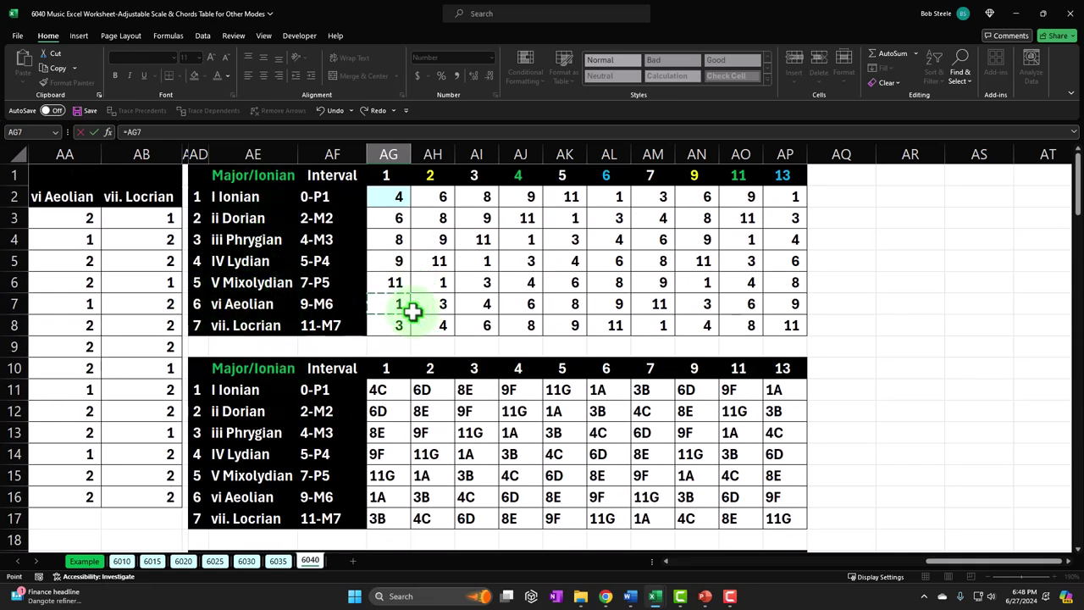
{"action": "key", "text": "Return"}
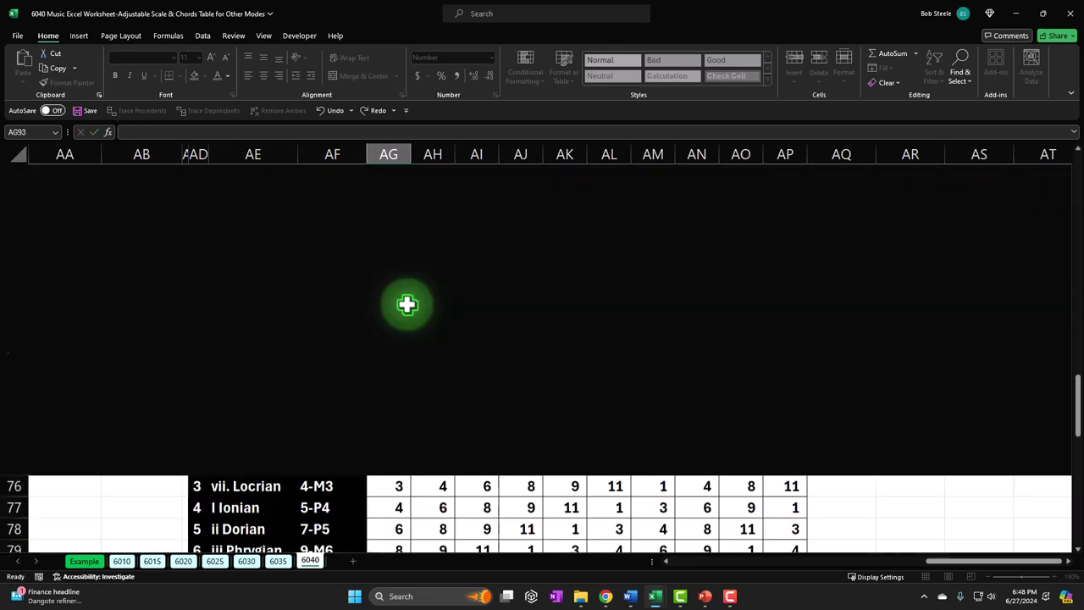
- Begin an IF formula in AG93 whose logical test adds AG92 to the first vi Aeolian formula step, T3
{"action": "key", "text": "Right"}
{"action": "key", "text": "Right"}
{"action": "key", "text": "Right"}
{"action": "scroll", "coordinate": [406, 304], "scroll_direction": "down", "scroll_amount": 3}
{"action": "key", "text": "Left"}
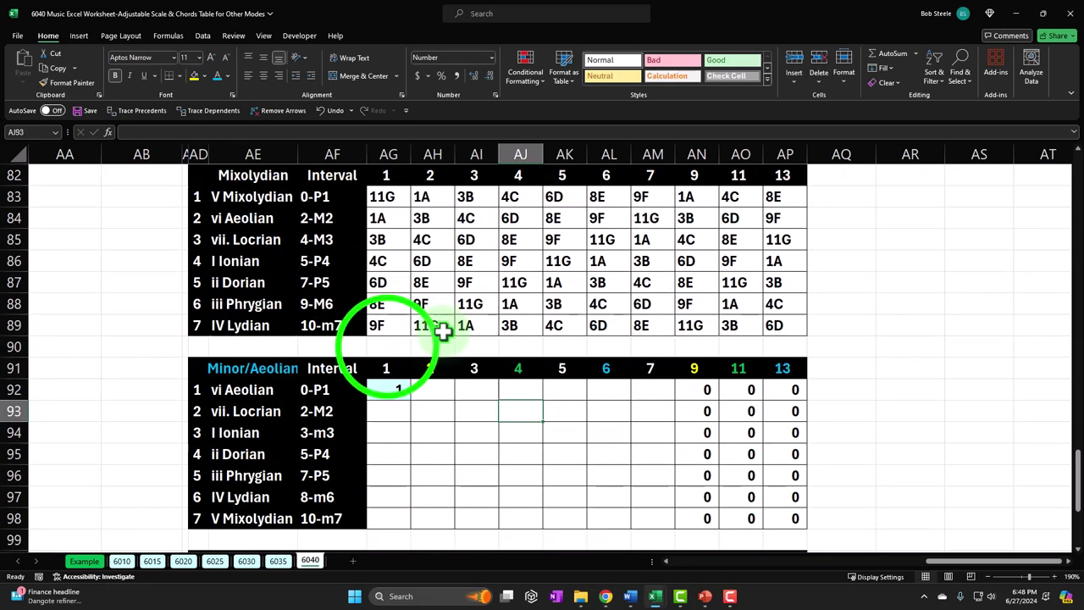
{"action": "left_click", "coordinate": [398, 343]}
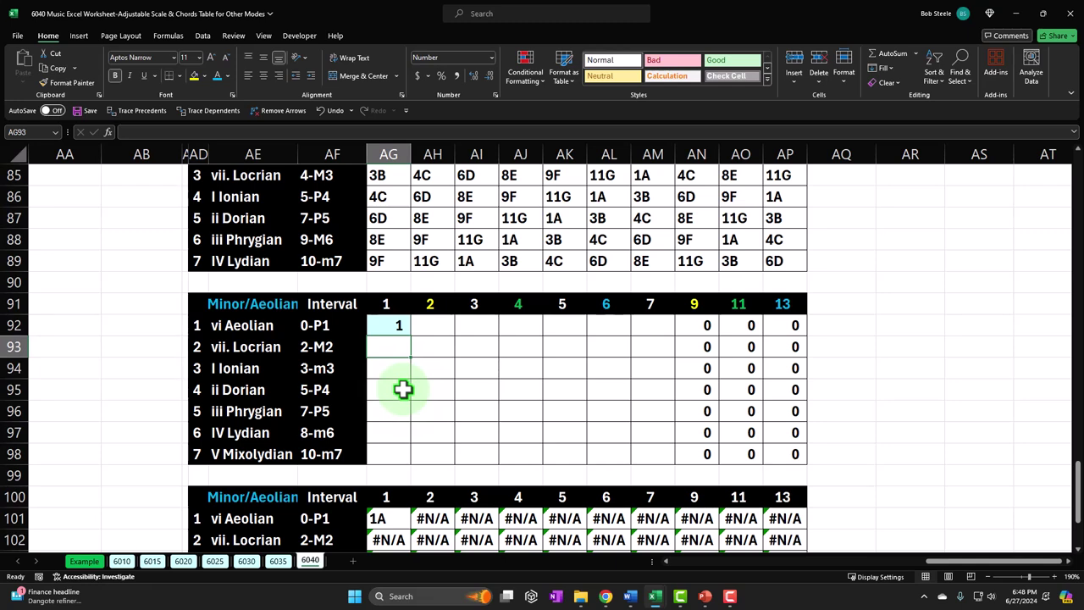
{"action": "type", "text": "=if((AG92+"}
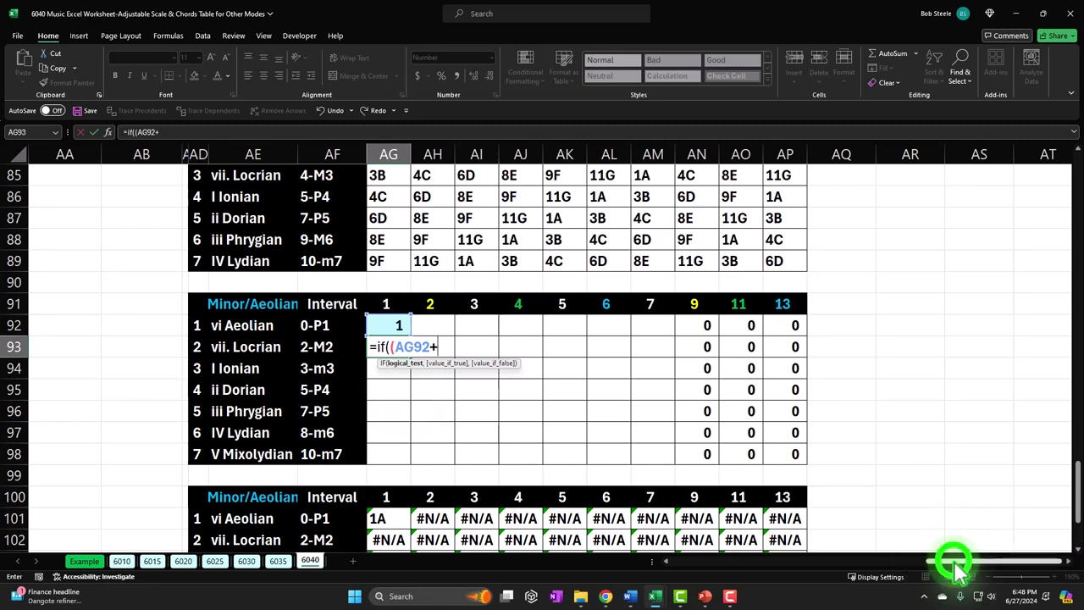
{"action": "left_click_drag", "start_coordinate": [955, 560], "coordinate": [862, 576]}
{"action": "scroll", "coordinate": [312, 230], "scroll_direction": "up", "scroll_amount": 20}
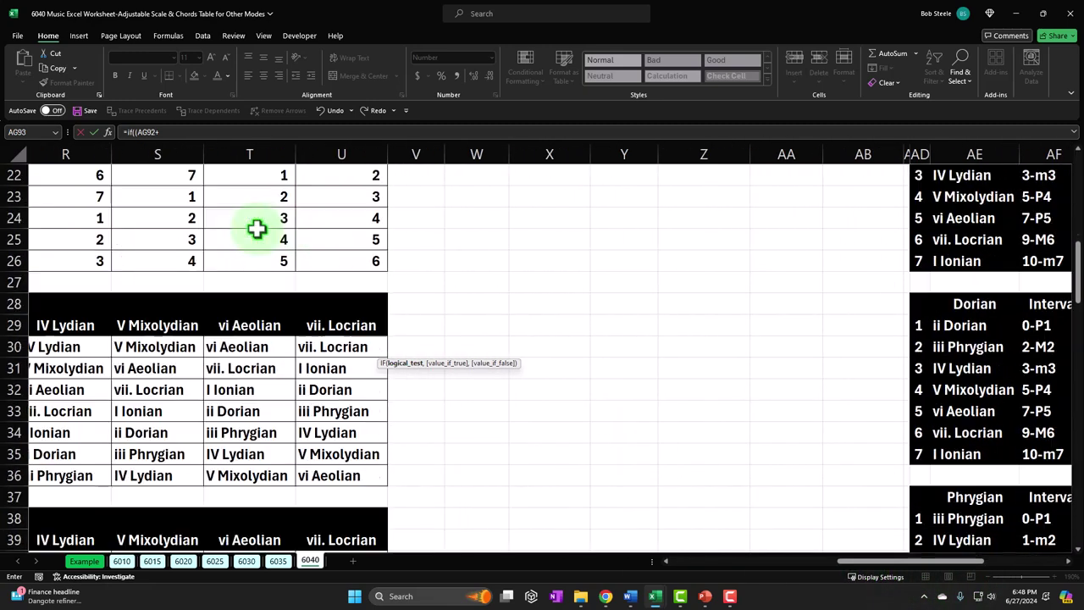
{"action": "scroll", "coordinate": [260, 254], "scroll_direction": "up", "scroll_amount": 5}
{"action": "left_click", "coordinate": [266, 254]}
{"action": "key", "text": "Left"}
{"action": "key", "text": "Left"}
{"action": "key", "text": "Left"}
{"action": "key", "text": "Left"}
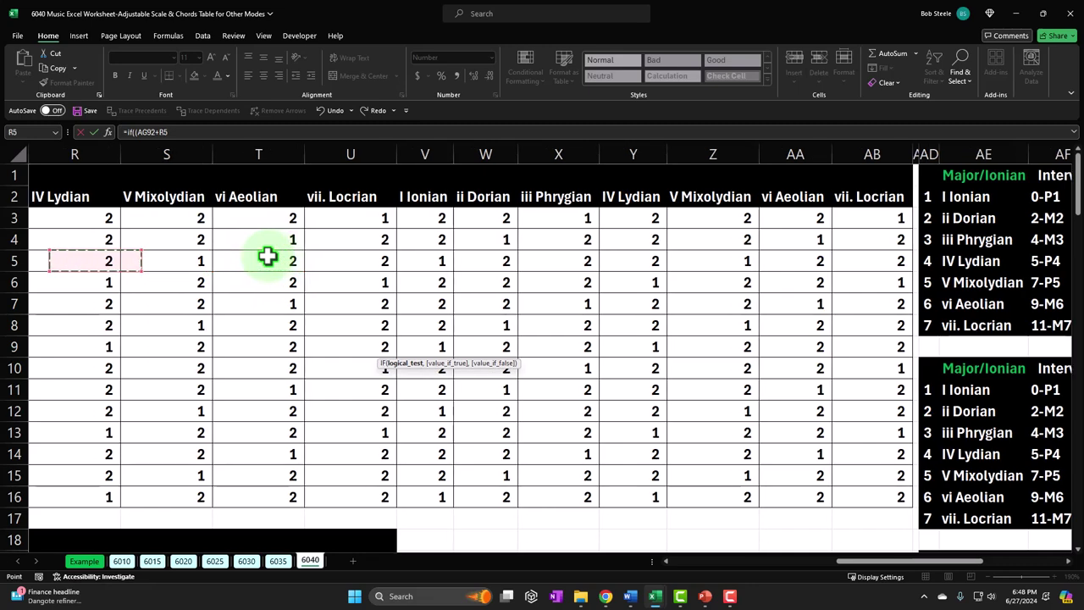
{"action": "scroll", "coordinate": [267, 256], "scroll_direction": "left", "scroll_amount": 4}
{"action": "key", "text": "Up"}
{"action": "key", "text": "Up"}
{"action": "key", "text": "Left"}
{"action": "key", "text": "Down"}
{"action": "key", "text": "Down"}
{"action": "key", "text": "Down"}
{"action": "key", "text": "Down"}
{"action": "key", "text": "Down"}
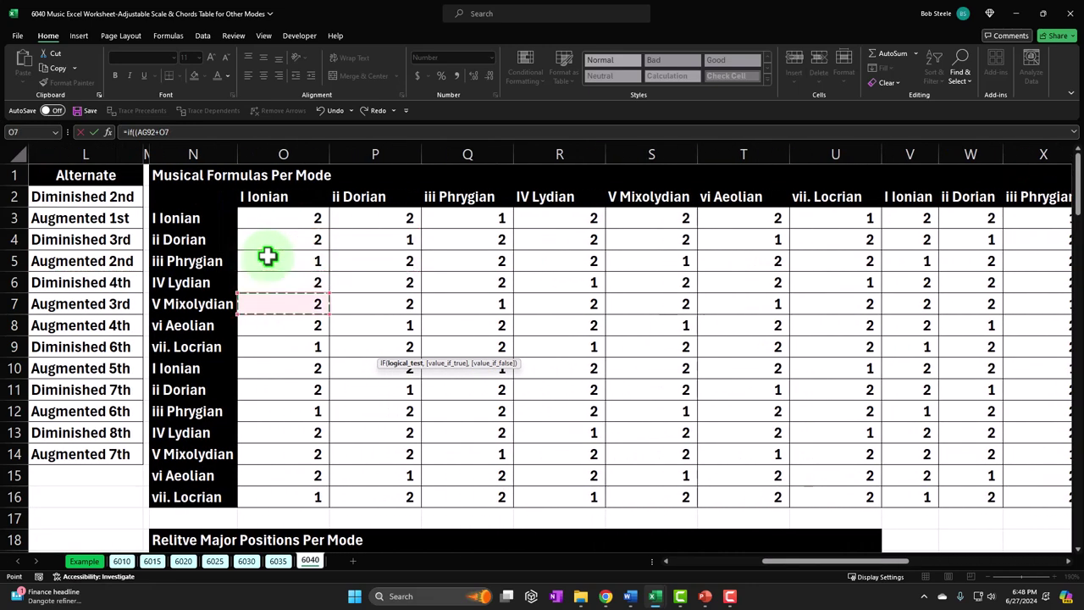
{"action": "key", "text": "Up"}
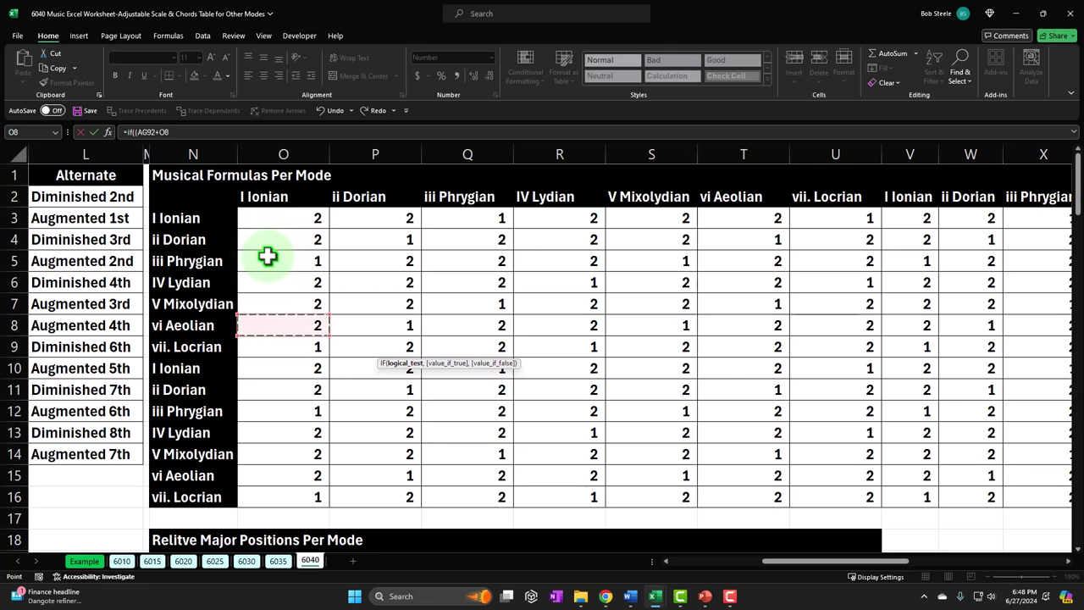
{"action": "key", "text": "Right"}
{"action": "key", "text": "Right"}
{"action": "key", "text": "Right"}
{"action": "key", "text": "Right"}
{"action": "key", "text": "Right"}
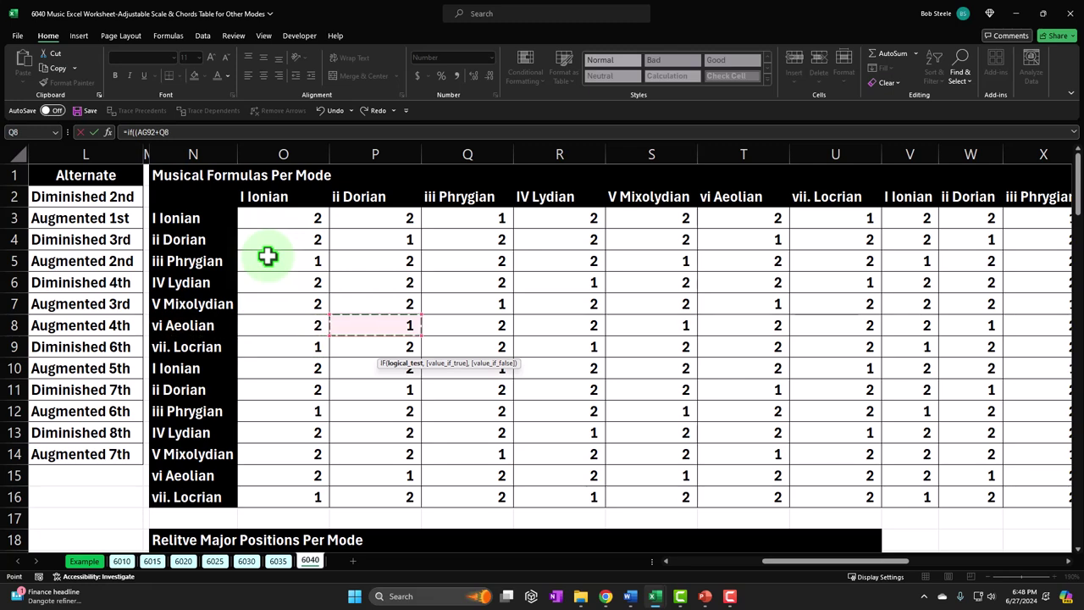
{"action": "key", "text": "Up"}
{"action": "key", "text": "Up"}
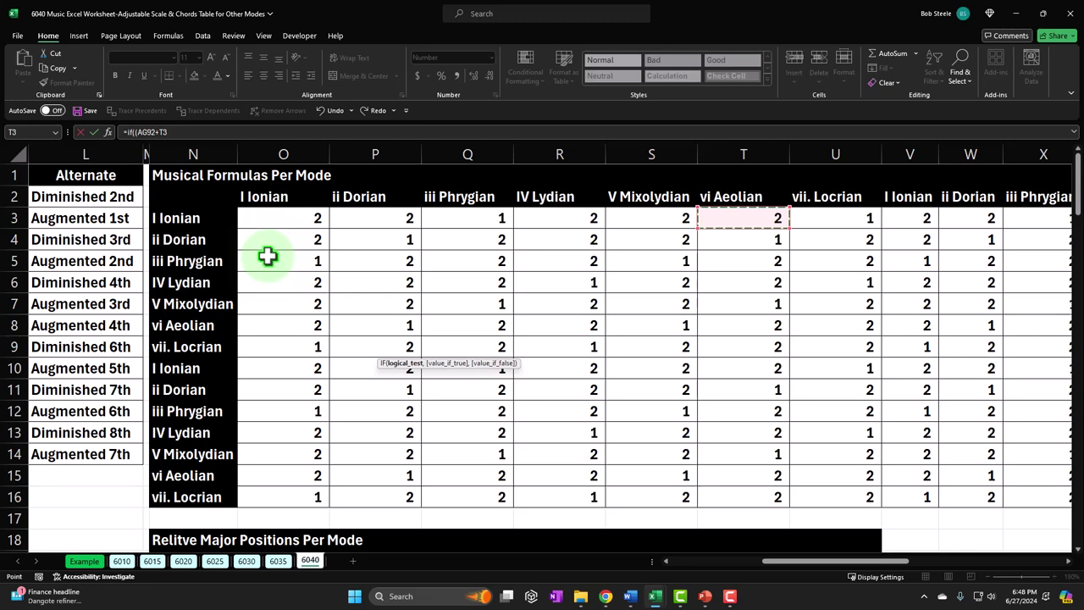
- Complete the AG93 formula as =IF((AG92+T3)<13,AG92+T3,AG92+T3-12)
{"action": "left_click", "coordinate": [191, 133]}
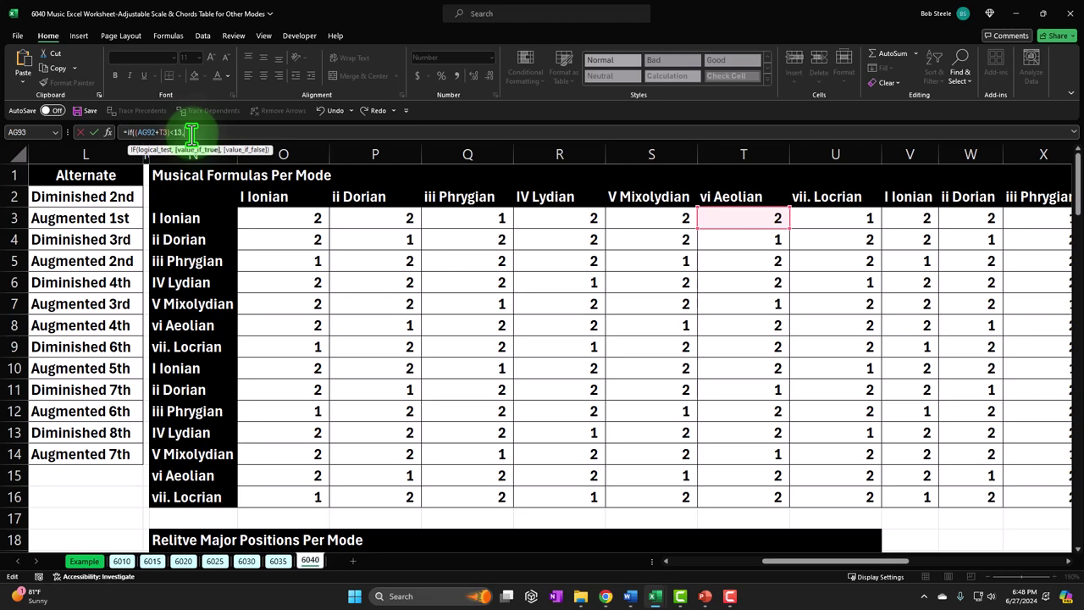
{"action": "type", "text": "AG92+T3,AG92+T3-12"}
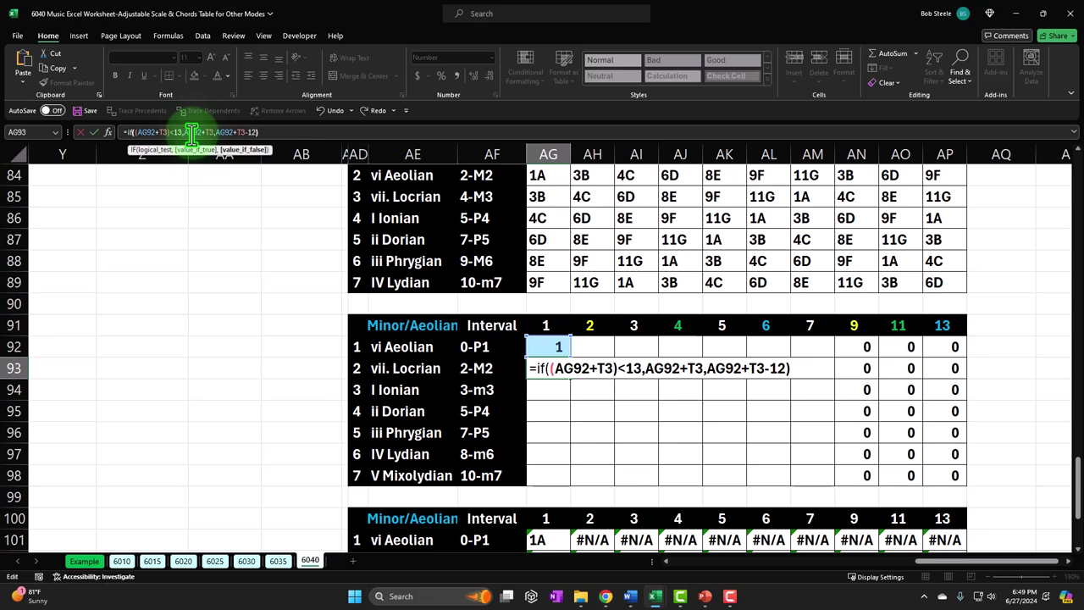
{"action": "key", "text": "Return"}
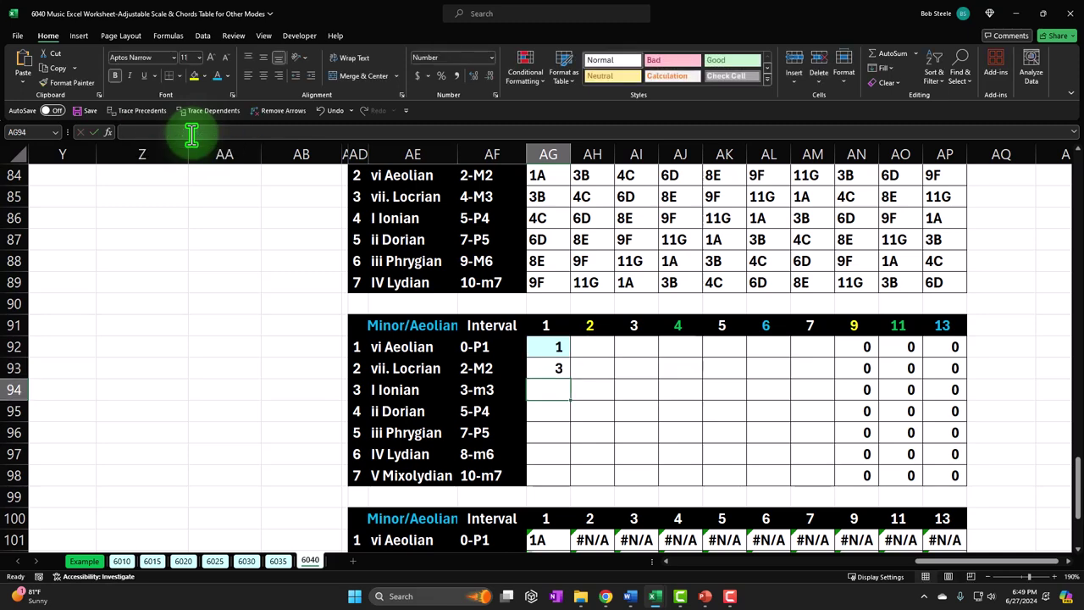
- Fill the AG93 note formula down the first note column through AG98
{"action": "left_click", "coordinate": [563, 373]}
{"action": "double_click", "coordinate": [572, 379]}
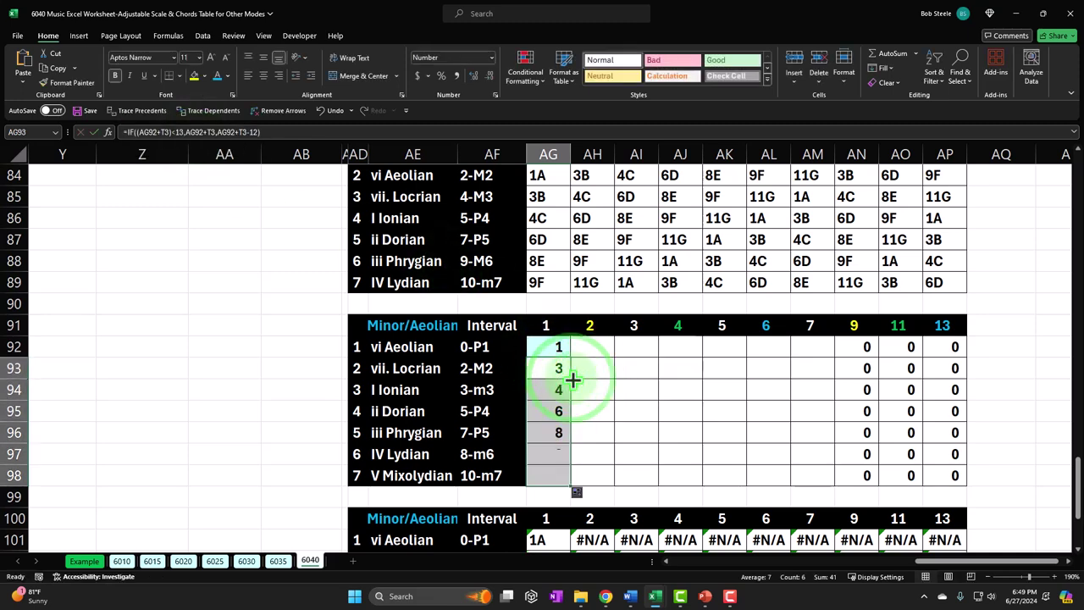
{"action": "scroll", "coordinate": [572, 380], "scroll_direction": "down", "scroll_amount": 3}
- Check the note names in the first column of the lower Minor/Aeolian table, starting at AG101, against their modes
{"action": "left_click", "coordinate": [551, 348]}
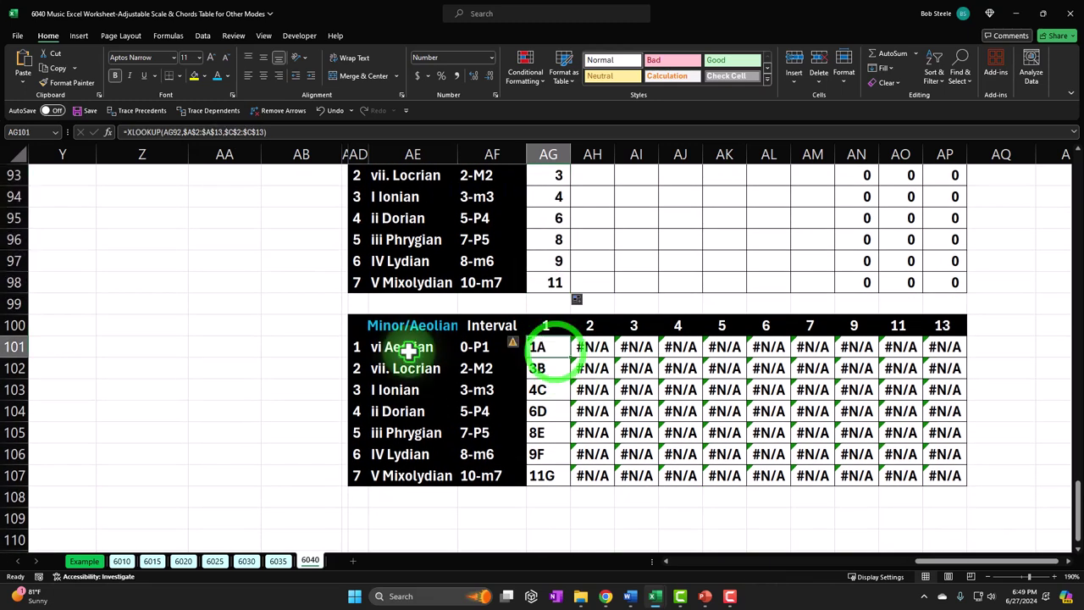
{"action": "key", "text": "Down"}
{"action": "key", "text": "Down"}
{"action": "key", "text": "Down"}
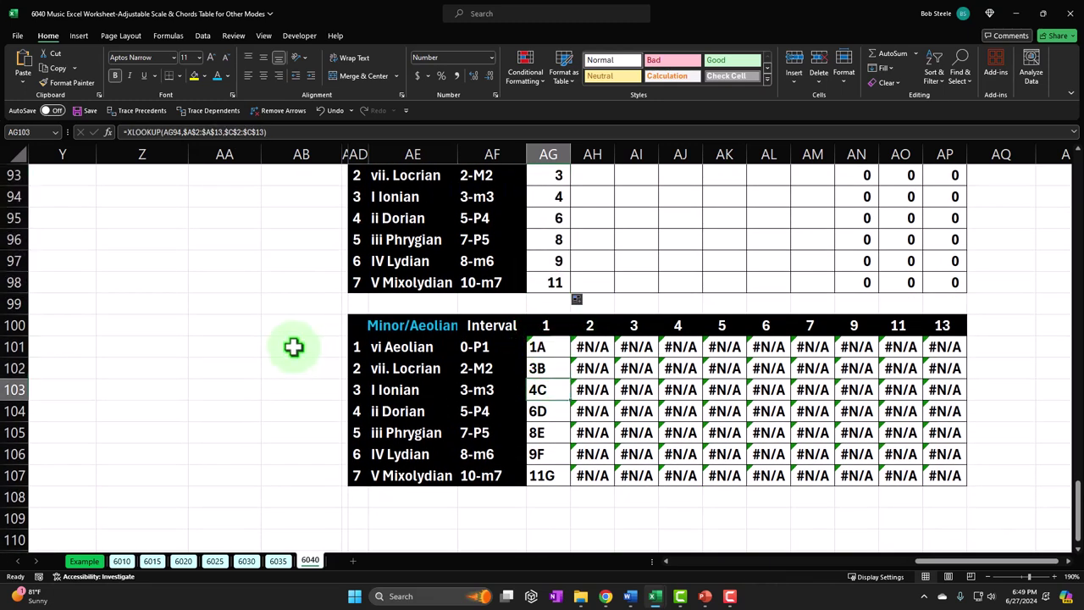
{"action": "key", "text": "Down"}
{"action": "key", "text": "Down"}
{"action": "key", "text": "Up"}
{"action": "key", "text": "Up"}
{"action": "key", "text": "Up"}
{"action": "key", "text": "Up"}
{"action": "key", "text": "Left"}
{"action": "key", "text": "Left"}
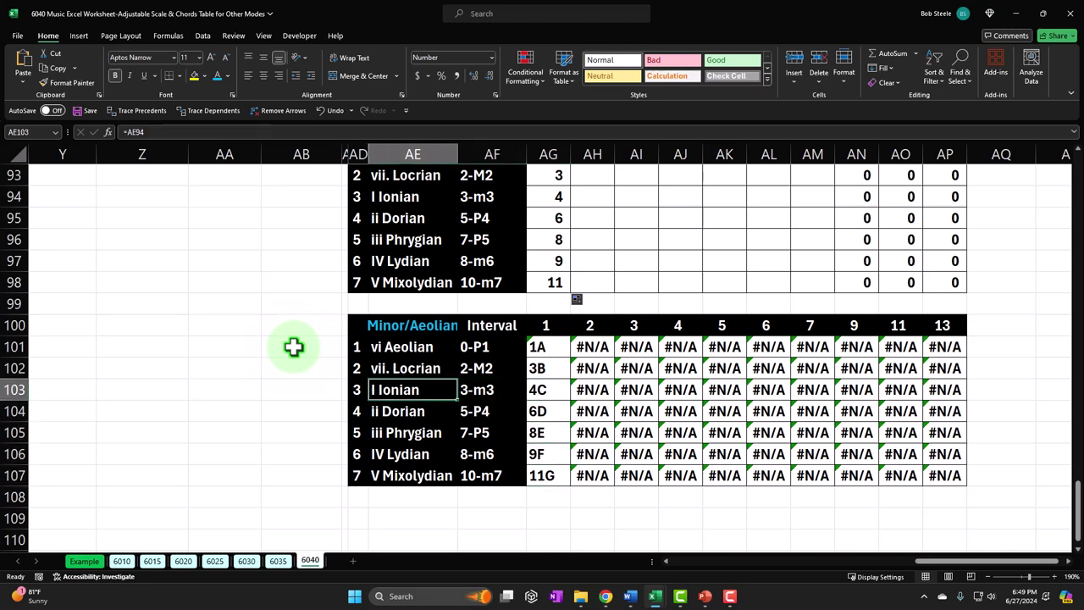
- Copy the AG93 formula text unchanged into AH92 as =IF((AG92+T3)<13,AG92+T3,AG92+T3-12)
{"action": "key", "text": "Up"}
{"action": "key", "text": "Up"}
{"action": "key", "text": "Up"}
{"action": "key", "text": "Up"}
{"action": "key", "text": "Up"}
{"action": "key", "text": "Up"}
{"action": "key", "text": "Up"}
{"action": "key", "text": "Up"}
{"action": "key", "text": "Up"}
{"action": "key", "text": "Up"}
{"action": "key", "text": "Up"}
{"action": "key", "text": "Up"}
{"action": "key", "text": "Right"}
{"action": "key", "text": "Right"}
{"action": "key", "text": "Right"}
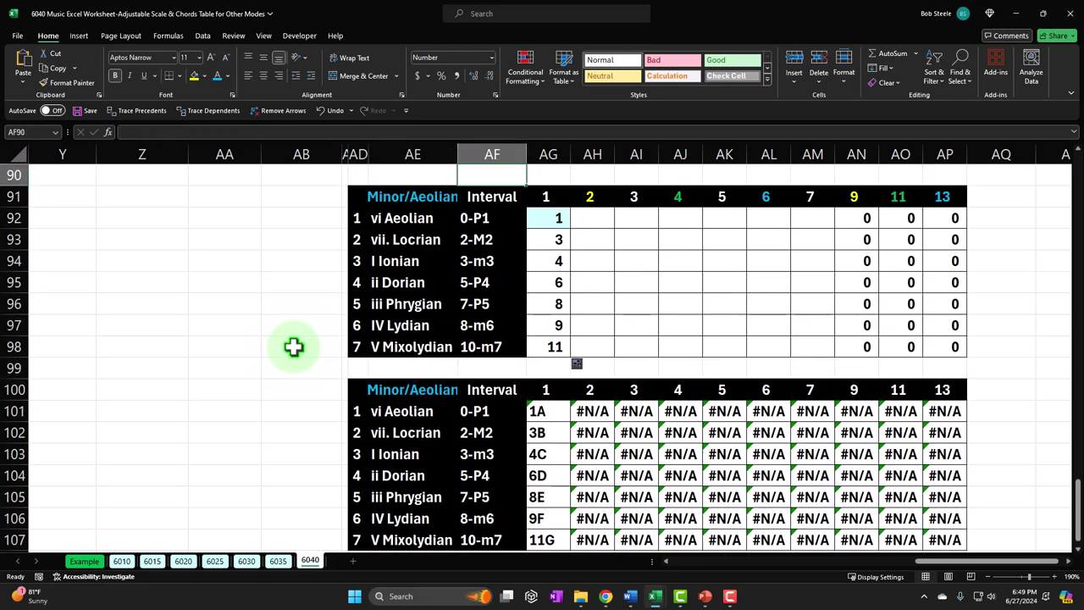
{"action": "left_click", "coordinate": [534, 242]}
{"action": "double_click", "coordinate": [555, 244]}
{"action": "left_click_drag", "start_coordinate": [537, 242], "coordinate": [823, 243]}
{"action": "key", "text": "Right"}
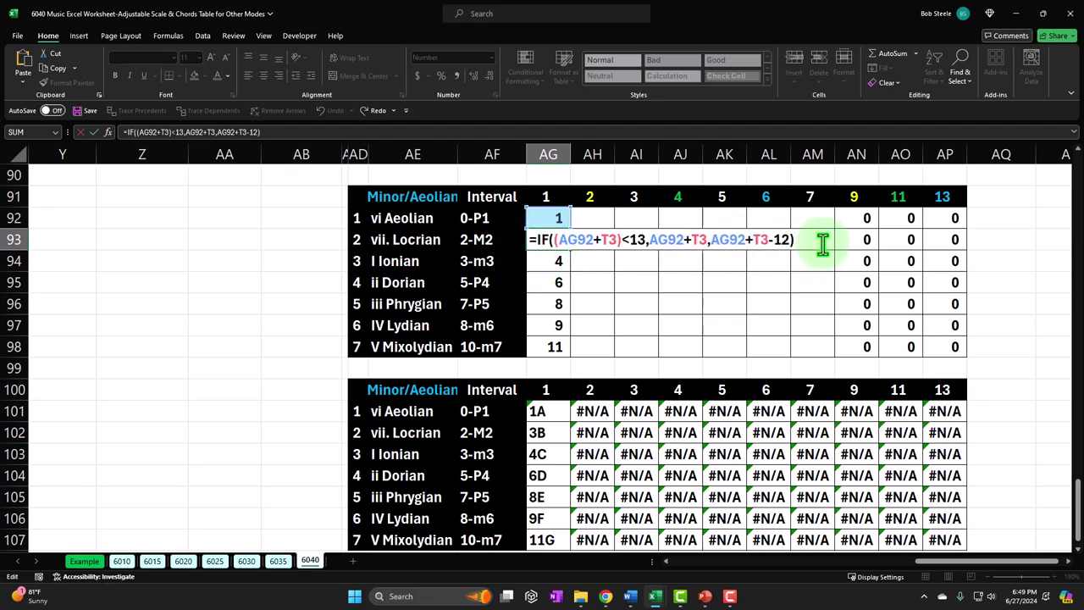
{"action": "left_click", "coordinate": [585, 218]}
{"action": "double_click", "coordinate": [584, 218]}
{"action": "key", "text": "ctrl+v"}
{"action": "key", "text": "Return"}
{"action": "left_click", "coordinate": [585, 219]}
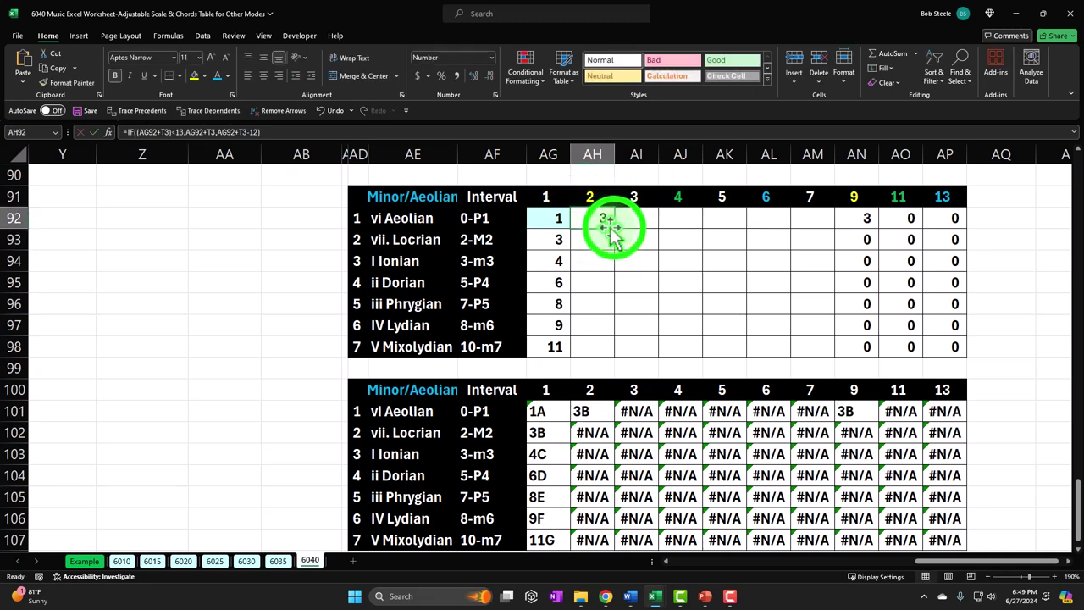
- Fill the AH92 formula across the vi Aeolian row to AM92 and check the note names in row 101
{"action": "left_click_drag", "start_coordinate": [615, 229], "coordinate": [822, 220]}
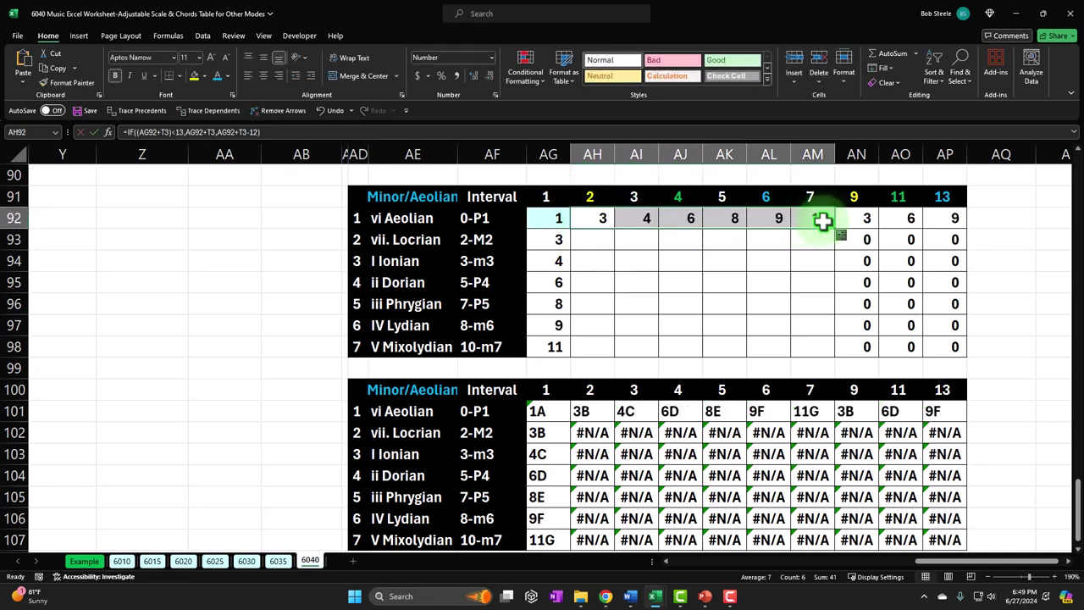
{"action": "left_click", "coordinate": [538, 412]}
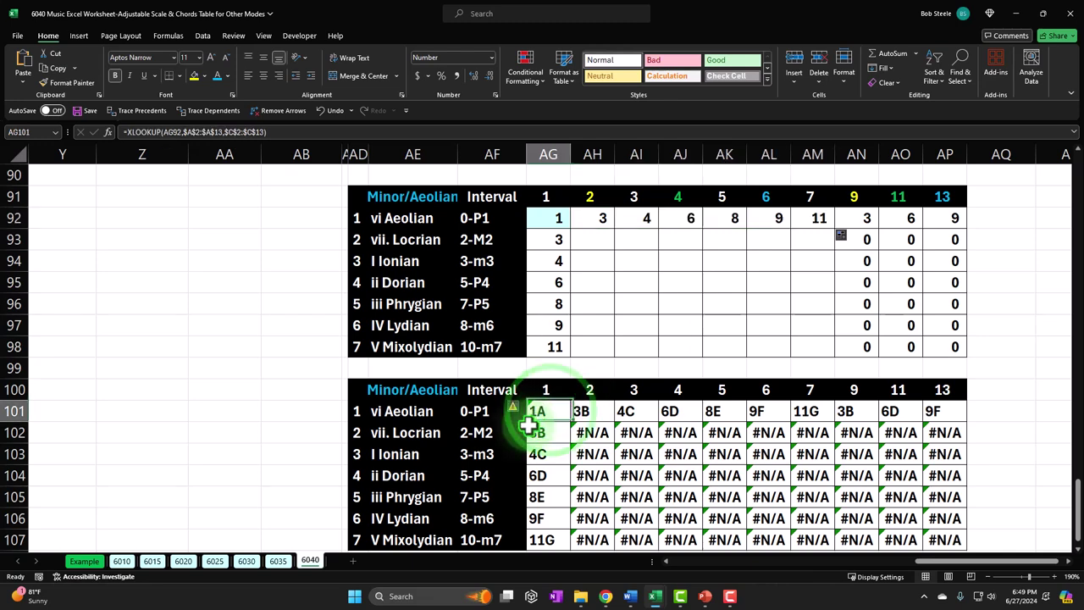
{"action": "key", "text": "Right"}
{"action": "key", "text": "Right"}
{"action": "key", "text": "Right"}
{"action": "key", "text": "Right"}
{"action": "key", "text": "Right"}
{"action": "key", "text": "Right"}
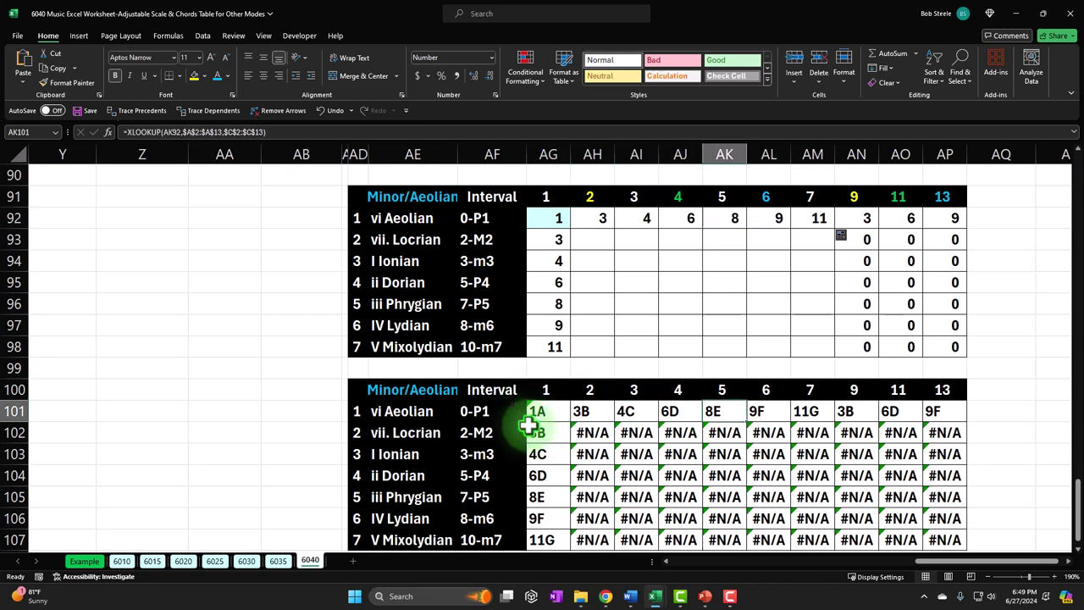
- Fill the note-number formulas in AG93:AG98 across to column AM
{"action": "left_click", "coordinate": [625, 306]}
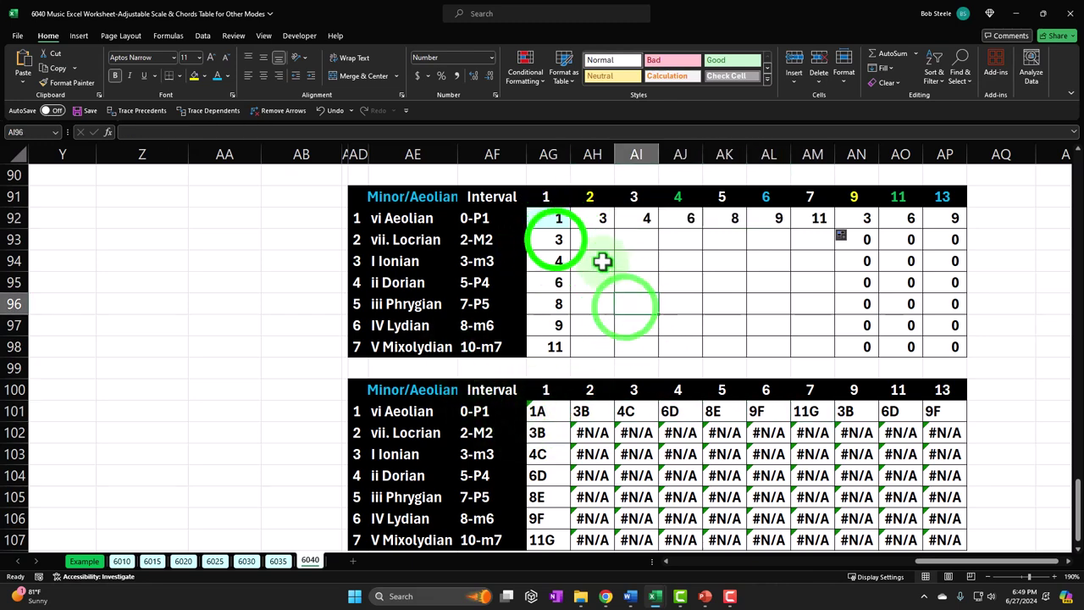
{"action": "left_click_drag", "start_coordinate": [556, 240], "coordinate": [822, 359]}
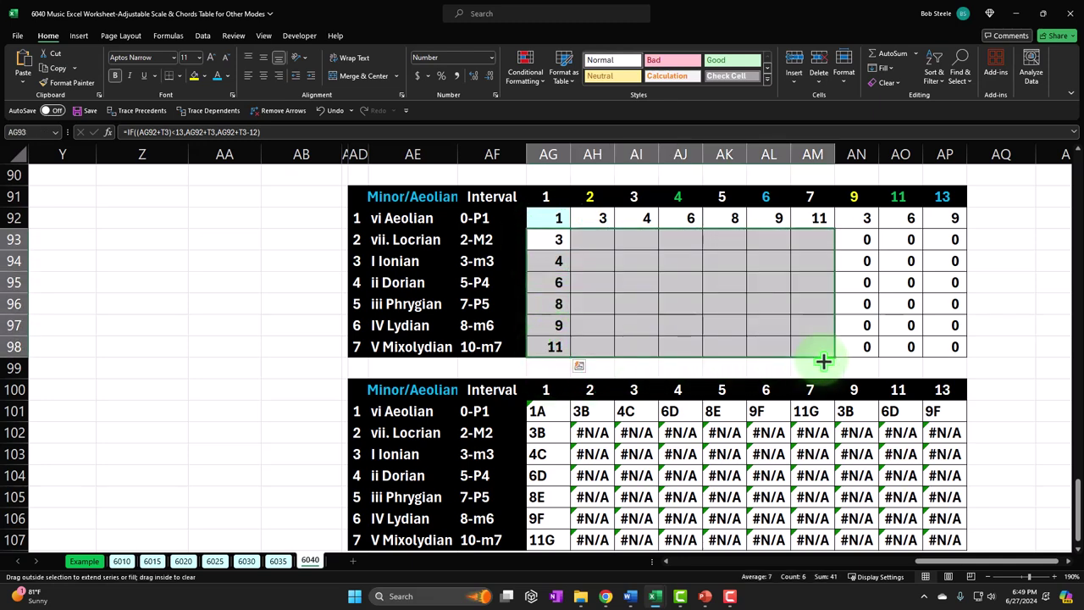
{"action": "left_click", "coordinate": [581, 430]}
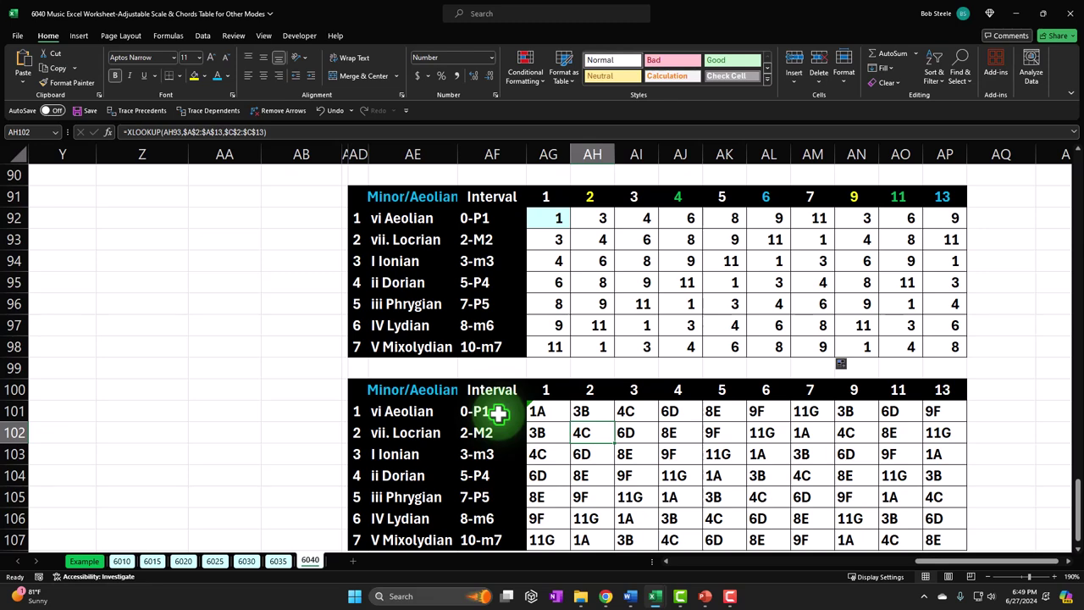
- Check the note names across the remaining modes of the lower Minor/Aeolian table
{"action": "key", "text": "Down"}
{"action": "key", "text": "Down"}
{"action": "key", "text": "Down"}
{"action": "key", "text": "Down"}
{"action": "key", "text": "Down"}
{"action": "key", "text": "Up"}
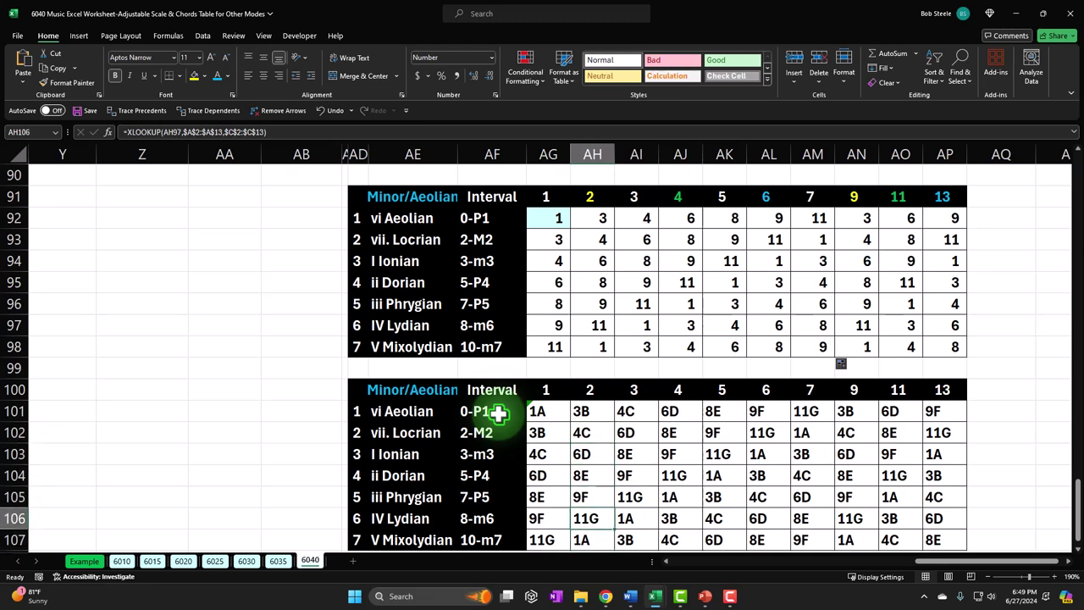
{"action": "key", "text": "Right"}
{"action": "key", "text": "Right"}
{"action": "key", "text": "Right"}
{"action": "key", "text": "Right"}
{"action": "key", "text": "Right"}
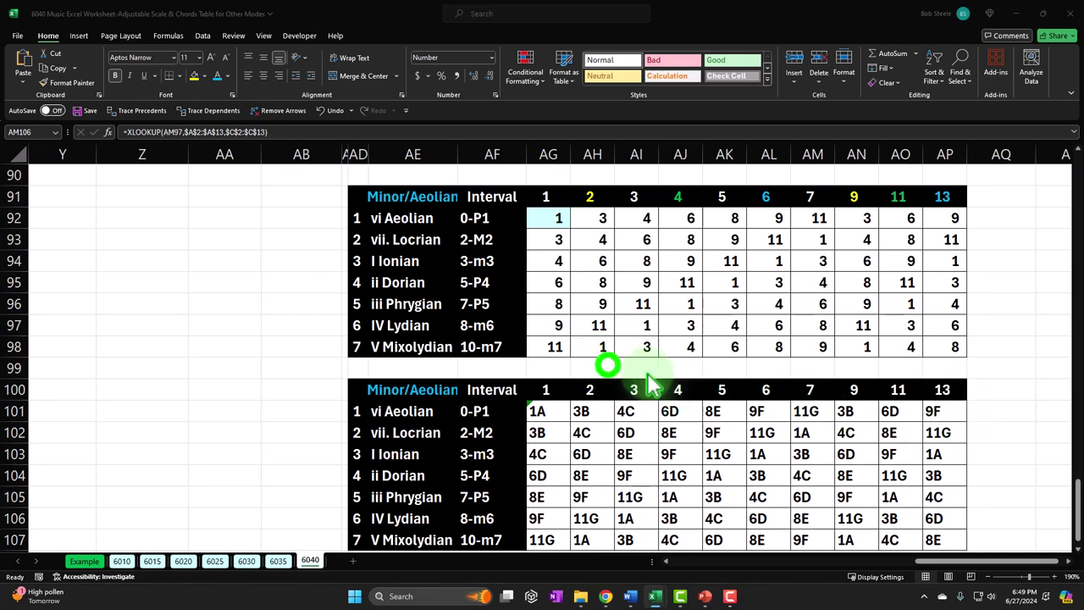
- Copy both Minor/Aeolian tables, AD91:AP107, and paste them starting at AD109
{"action": "left_click_drag", "start_coordinate": [358, 194], "coordinate": [935, 483]}
{"action": "key", "text": "ctrl+c"}
{"action": "scroll", "coordinate": [508, 474], "scroll_direction": "down", "scroll_amount": 1}
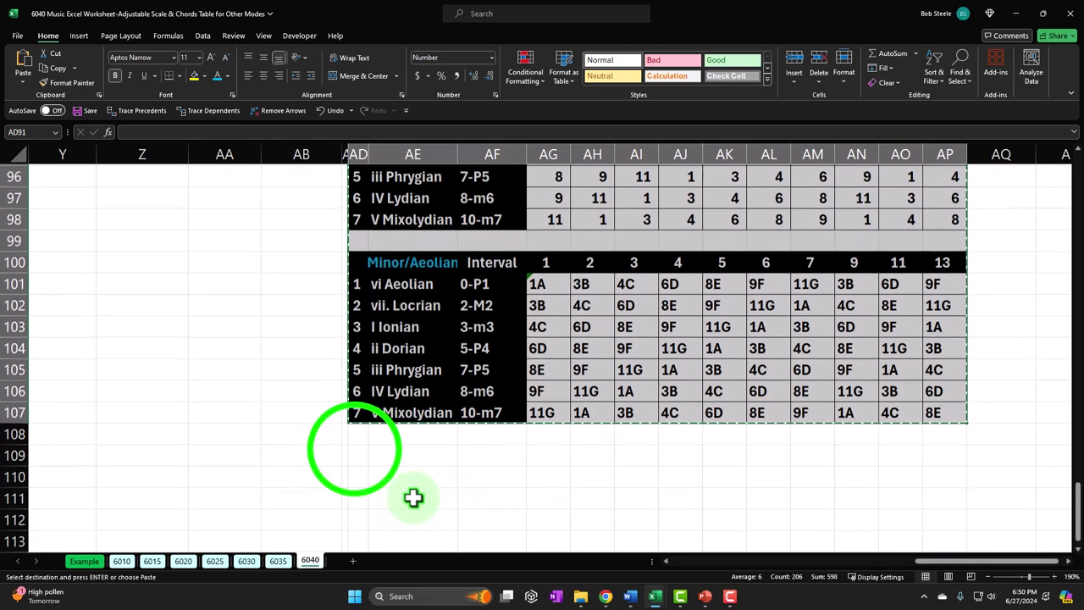
{"action": "left_click", "coordinate": [355, 450]}
{"action": "key", "text": "ctrl+v"}
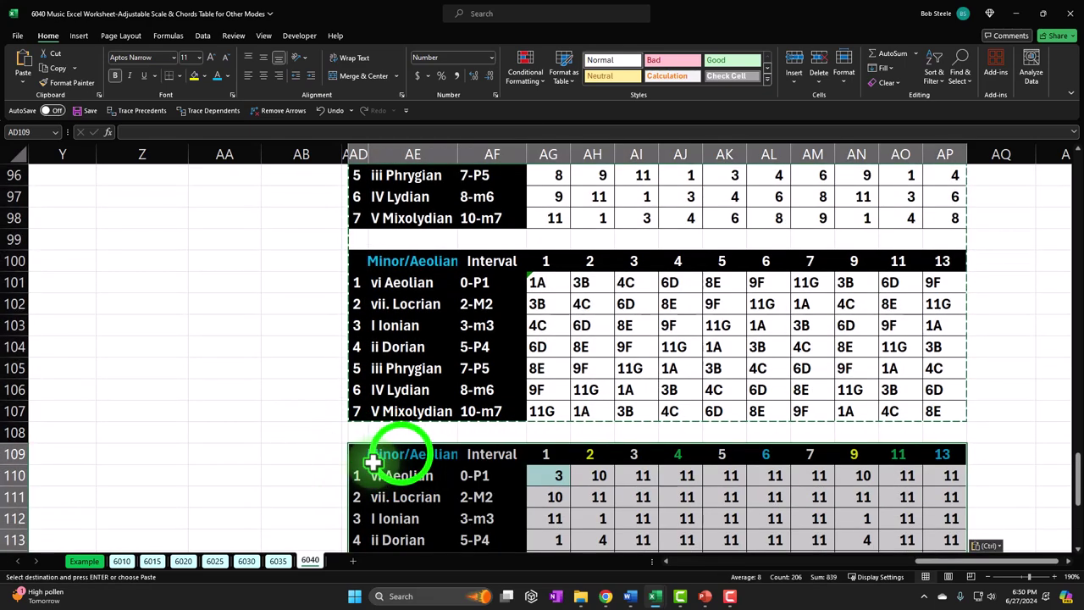
- Change the font colour of the pasted table headings in AE109 and AE118 to white
{"action": "left_click", "coordinate": [366, 455]}
{"action": "scroll", "coordinate": [366, 455], "scroll_direction": "down", "scroll_amount": 3}
{"action": "left_click", "coordinate": [372, 454], "text": "ctrl"}
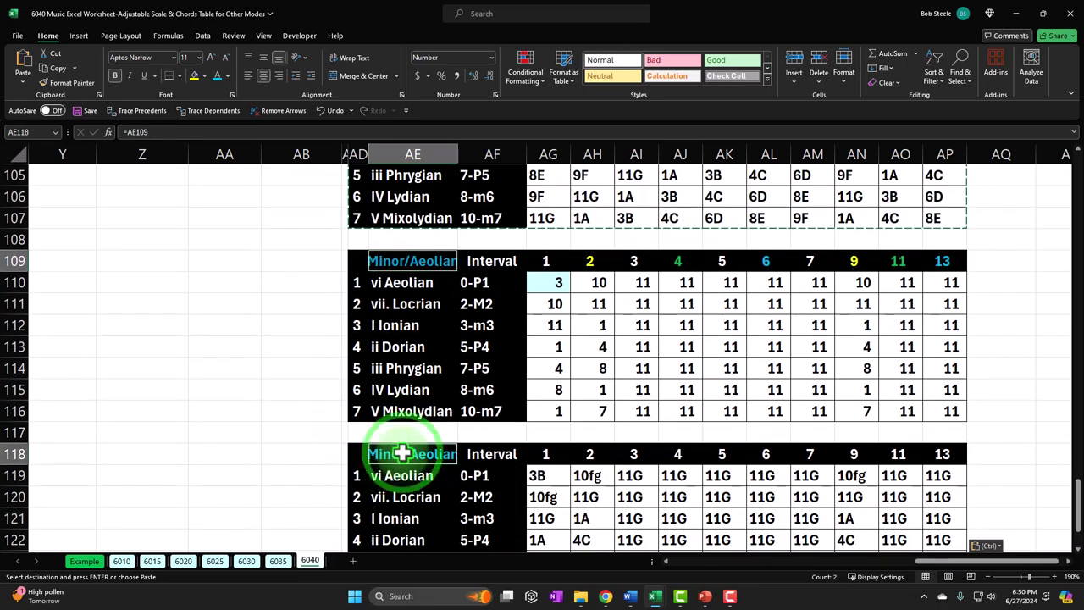
{"action": "left_click", "coordinate": [227, 75]}
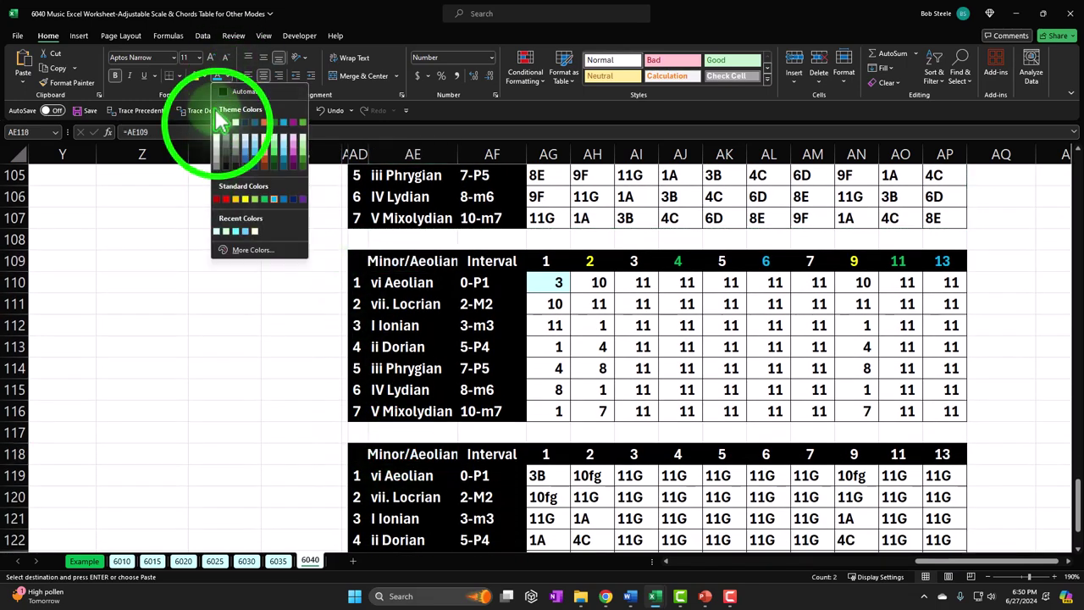
{"action": "left_click", "coordinate": [217, 123]}
{"action": "left_click", "coordinate": [243, 305]}
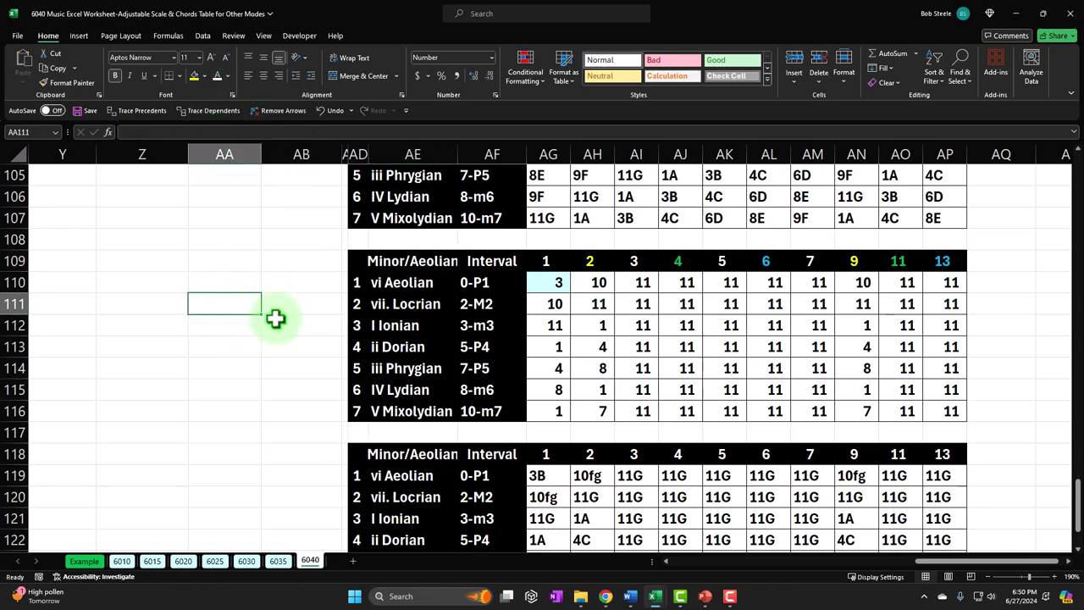
- Rename the pasted table's heading in AE109 to Locrian
{"action": "left_click", "coordinate": [404, 284]}
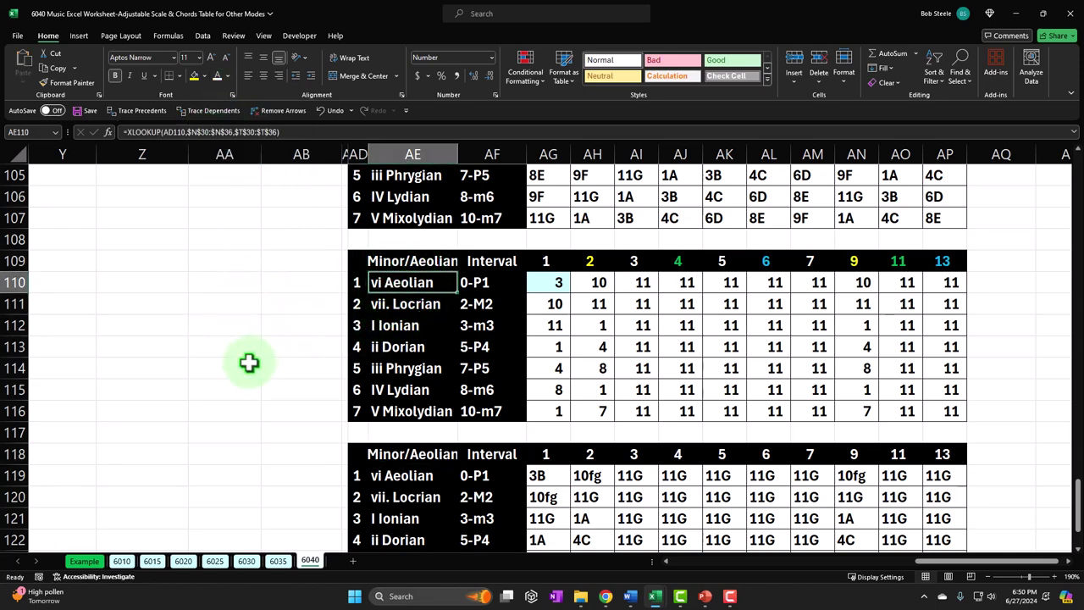
{"action": "scroll", "coordinate": [249, 363], "scroll_direction": "up", "scroll_amount": 2}
{"action": "left_click", "coordinate": [394, 396]}
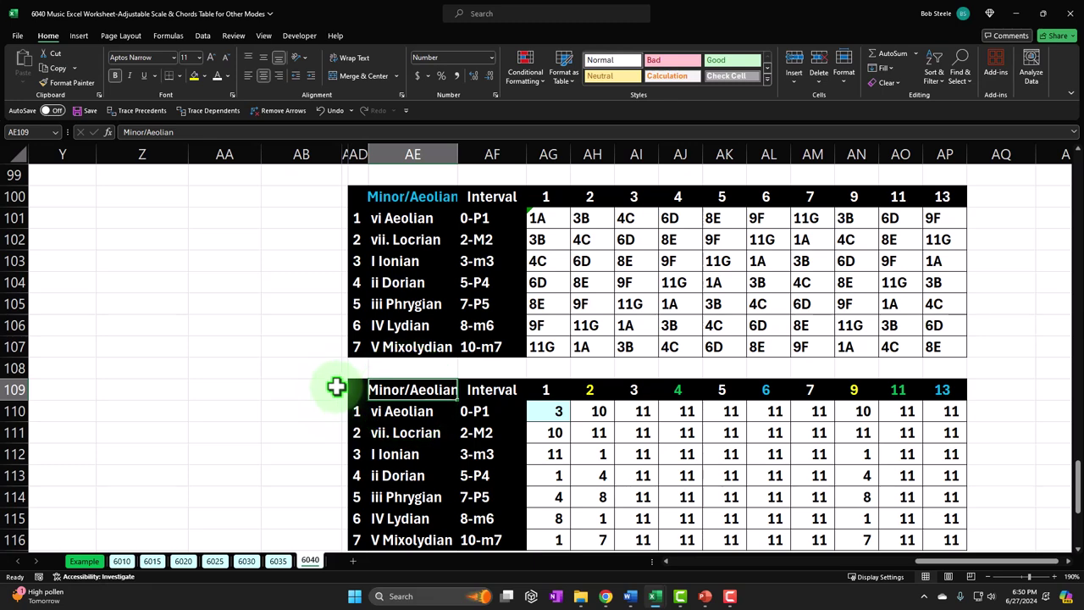
{"action": "type", "text": "Loc"}
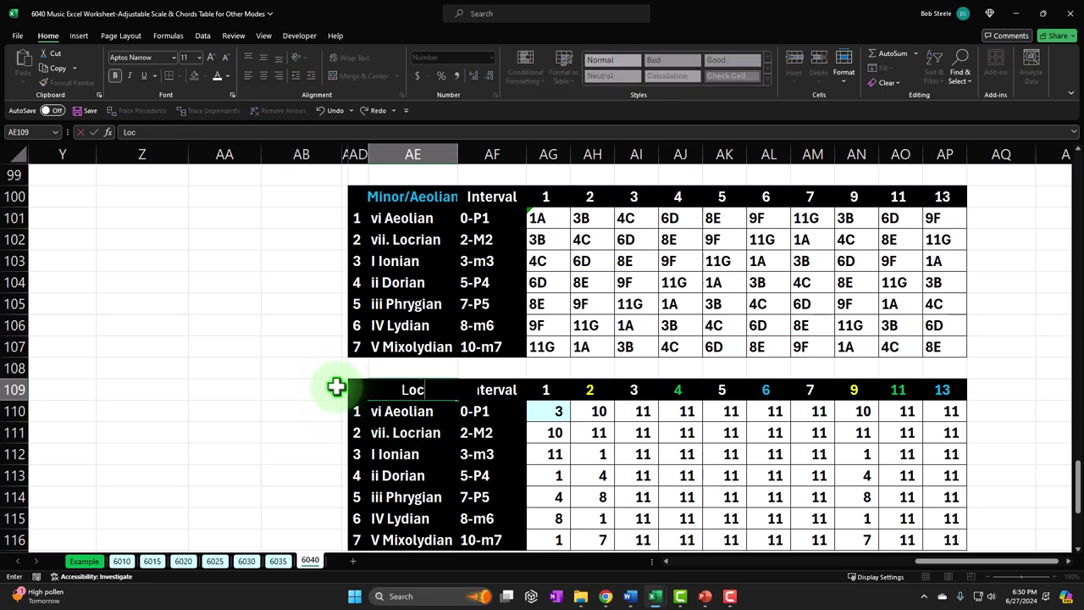
{"action": "type", "text": "rian"}
{"action": "key", "text": "Return"}
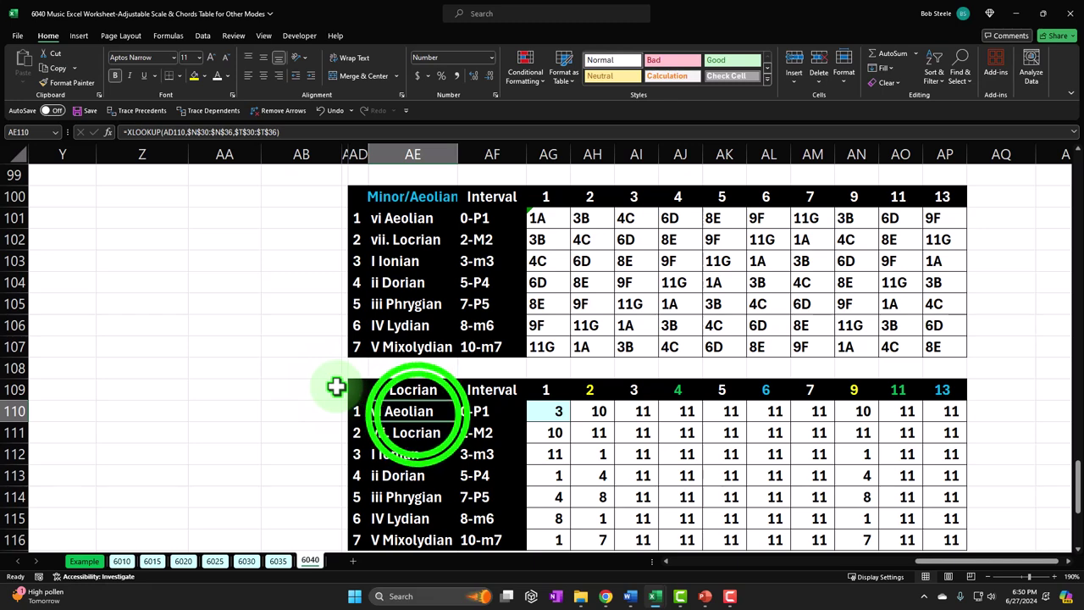
- Change the return array of the AE110 XLOOKUP to the vii. Locrian column, $U$30:$U$36, as an absolute reference
{"action": "double_click", "coordinate": [418, 412]}
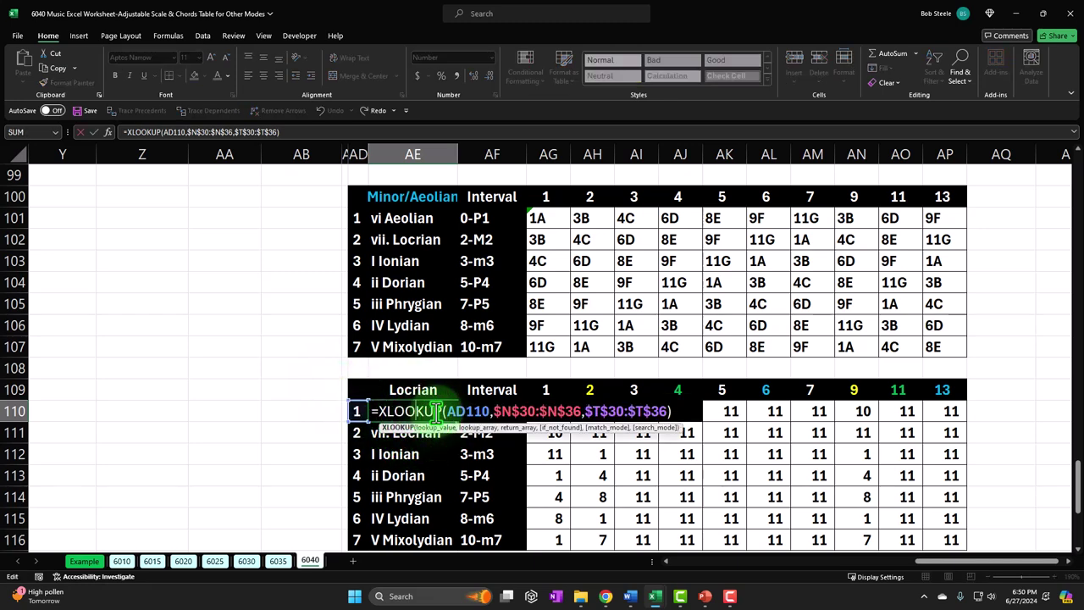
{"action": "left_click_drag", "start_coordinate": [934, 561], "coordinate": [714, 527]}
{"action": "scroll", "coordinate": [427, 441], "scroll_direction": "up", "scroll_amount": 4}
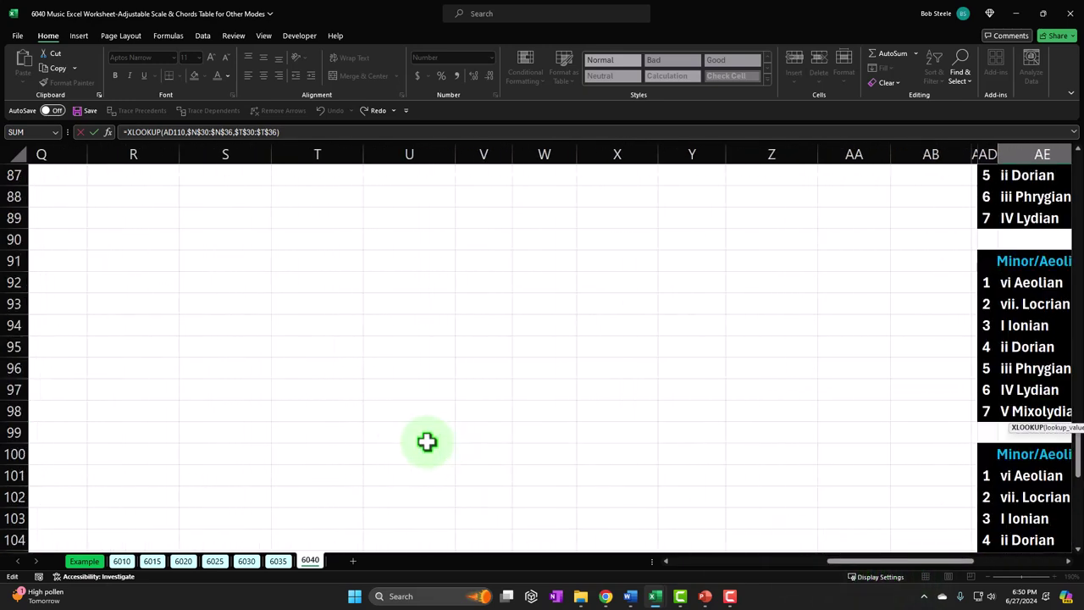
{"action": "scroll", "coordinate": [427, 441], "scroll_direction": "up", "scroll_amount": 15}
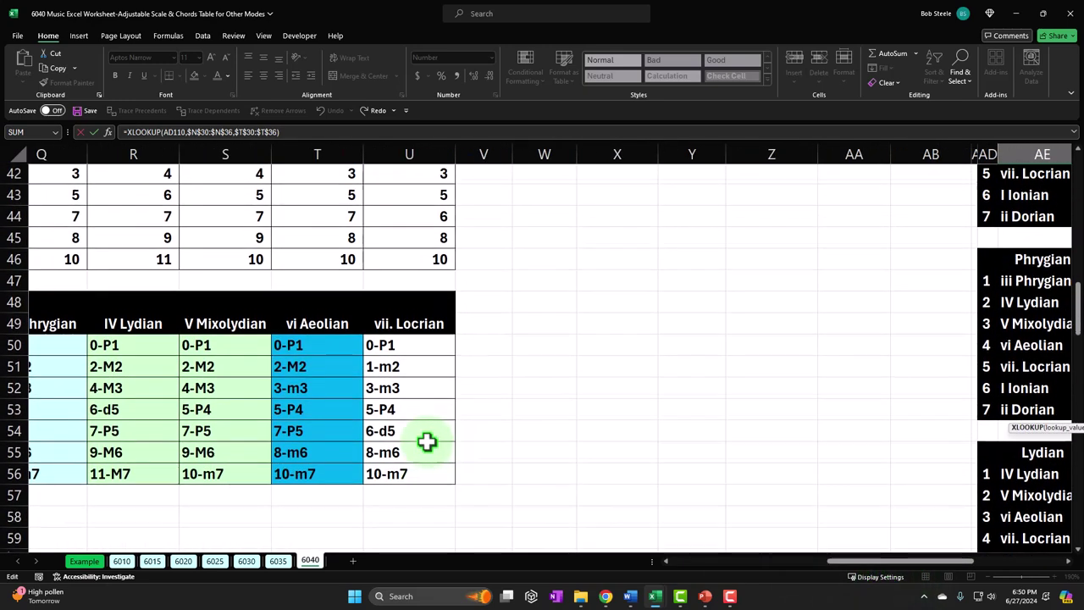
{"action": "left_click_drag", "start_coordinate": [853, 562], "coordinate": [782, 581]}
{"action": "scroll", "coordinate": [290, 464], "scroll_direction": "up", "scroll_amount": 5}
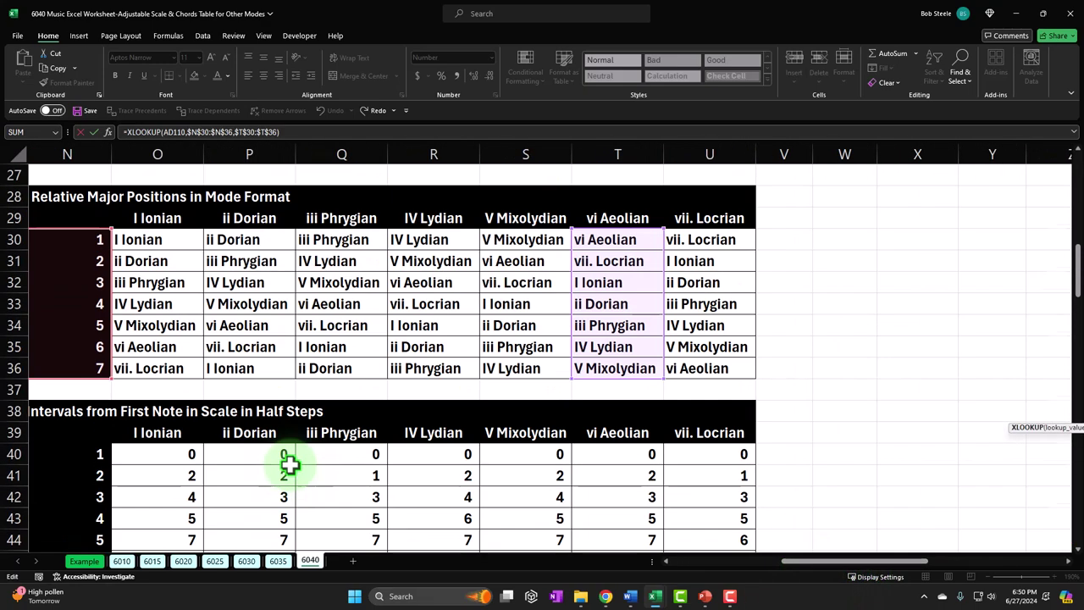
{"action": "left_click", "coordinate": [271, 132]}
{"action": "key", "text": "BackSpace"}
{"action": "key", "text": "BackSpace"}
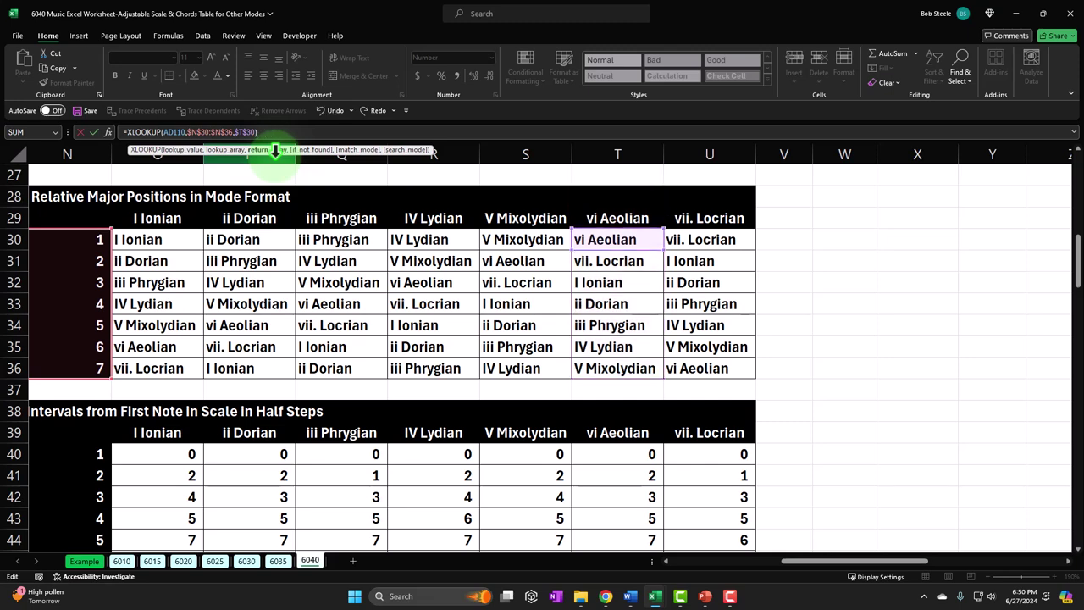
{"action": "left_click_drag", "start_coordinate": [682, 240], "coordinate": [707, 366]}
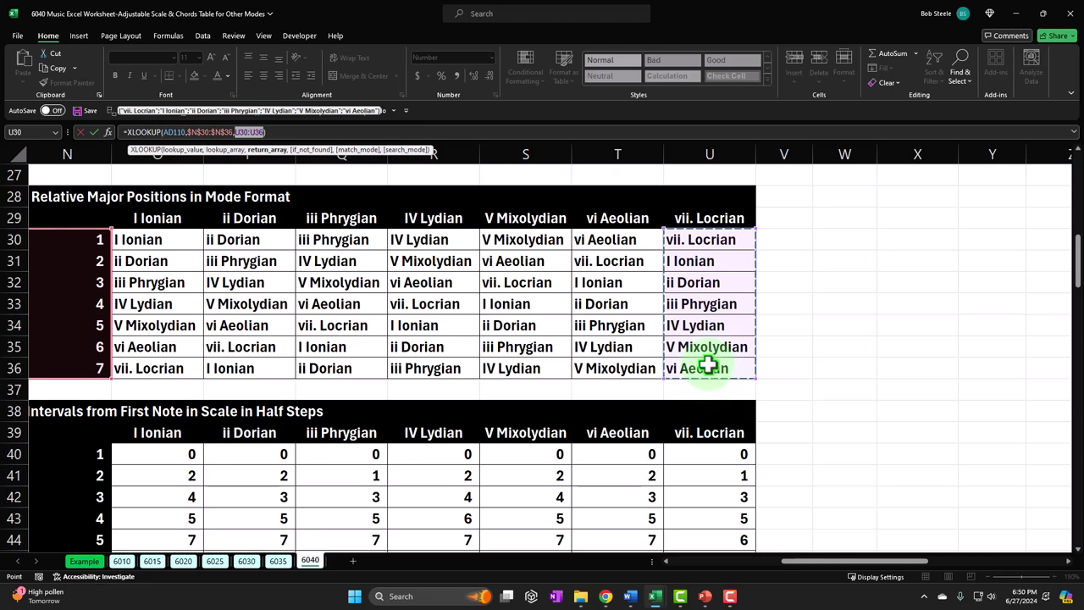
{"action": "key", "text": "F4"}
{"action": "key", "text": "Return"}
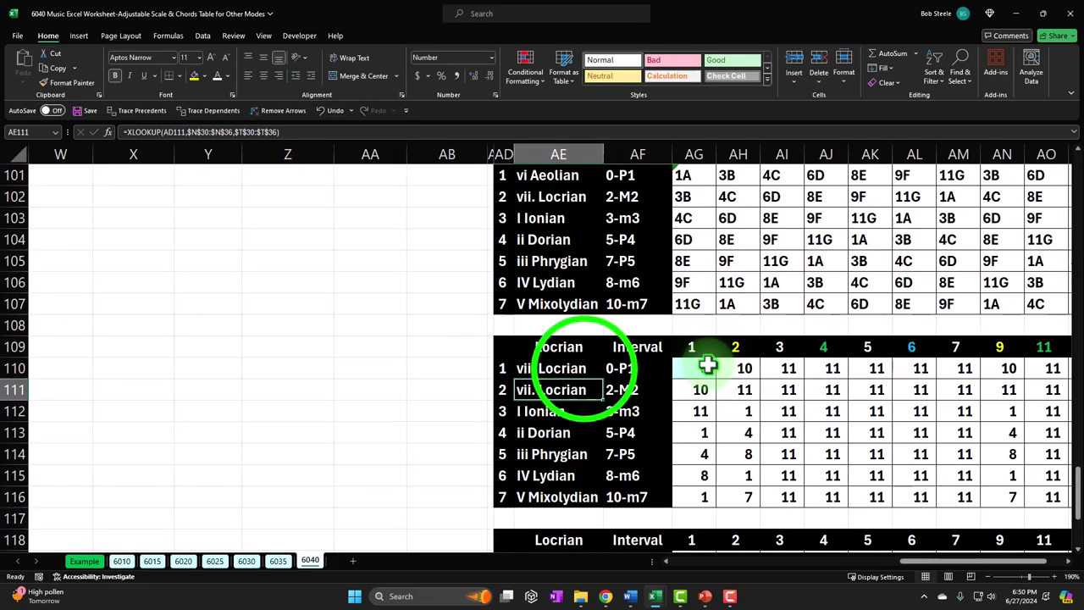
- Fill the AE110 mode lookup down through AE116
{"action": "left_click", "coordinate": [581, 368]}
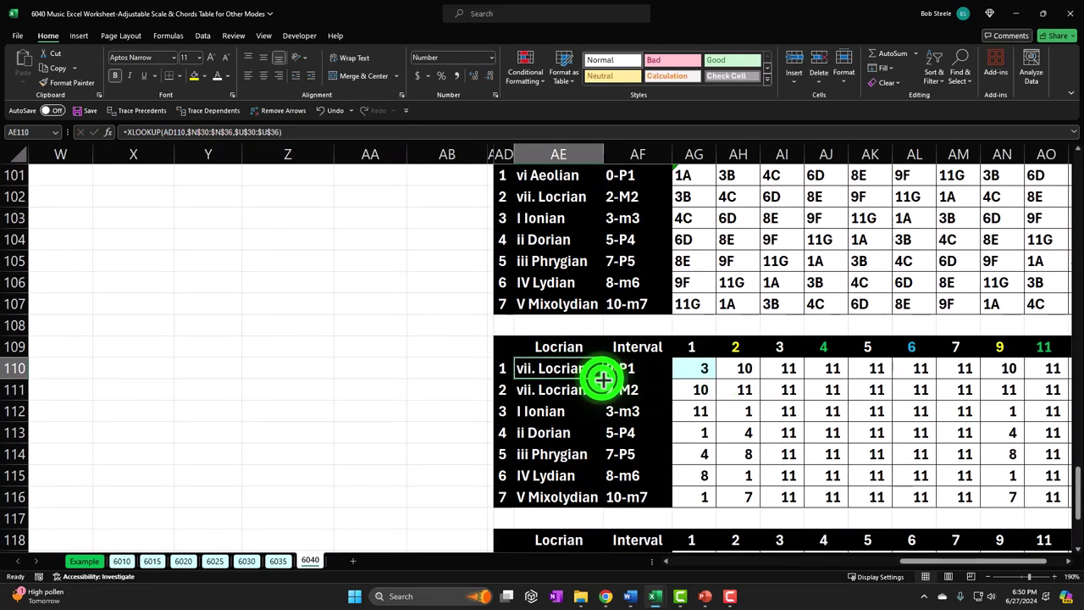
{"action": "double_click", "coordinate": [603, 379]}
{"action": "left_click", "coordinate": [453, 385]}
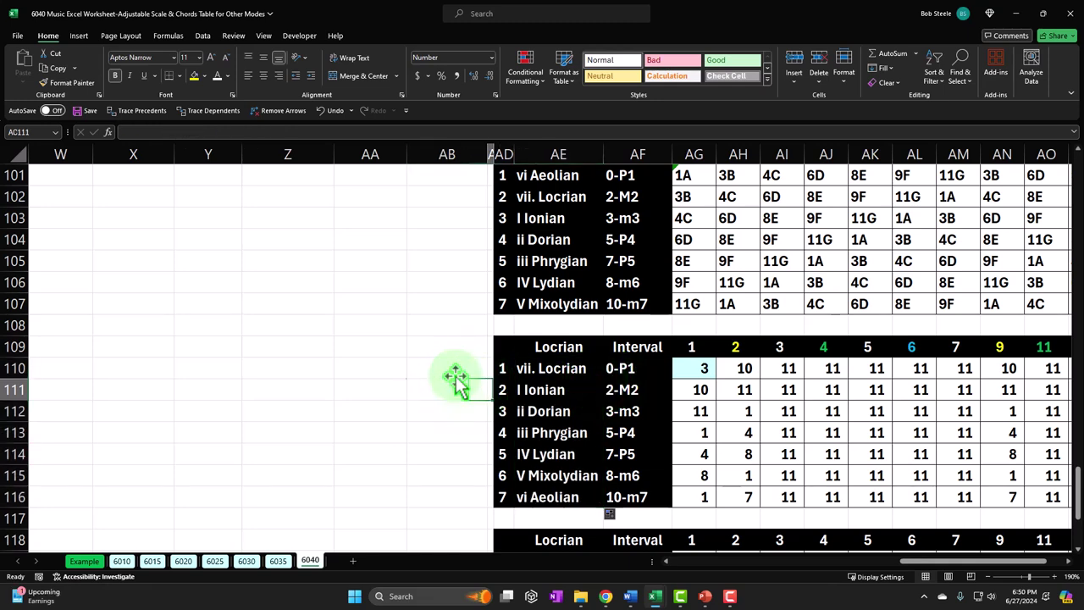
- Clear the note numbers from AG110:AP116 in the Locrian table
{"action": "key", "text": "Right"}
{"action": "key", "text": "Right"}
{"action": "key", "text": "Right"}
{"action": "key", "text": "Right"}
{"action": "key", "text": "Right"}
{"action": "key", "text": "Right"}
{"action": "key", "text": "Right"}
{"action": "key", "text": "Right"}
{"action": "key", "text": "Right"}
{"action": "key", "text": "Right"}
{"action": "key", "text": "Right"}
{"action": "key", "text": "Right"}
{"action": "key", "text": "Right"}
{"action": "key", "text": "Right"}
{"action": "key", "text": "Right"}
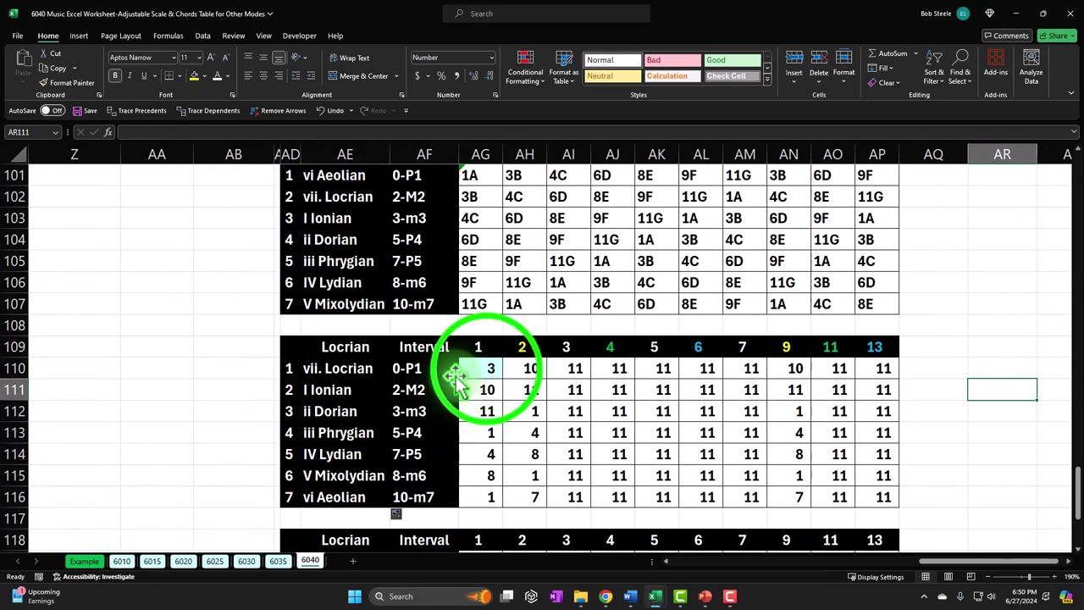
{"action": "left_click_drag", "start_coordinate": [468, 381], "coordinate": [878, 479]}
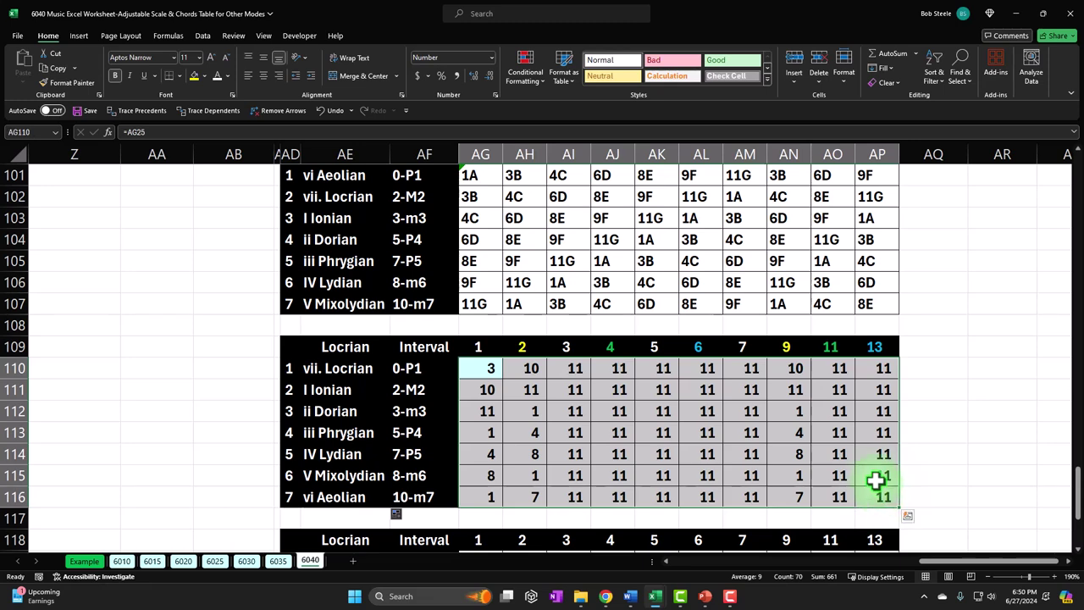
{"action": "key", "text": "Delete"}
- Review the order of the modes in the Locrian table's first column, starting at AE110
{"action": "left_click", "coordinate": [356, 370]}
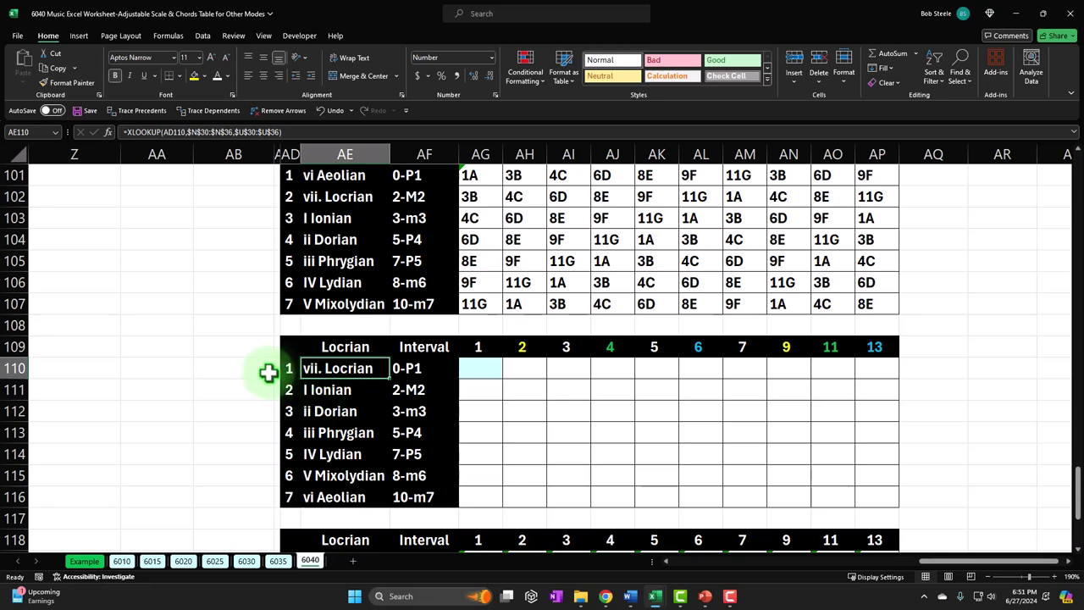
{"action": "key", "text": "Down"}
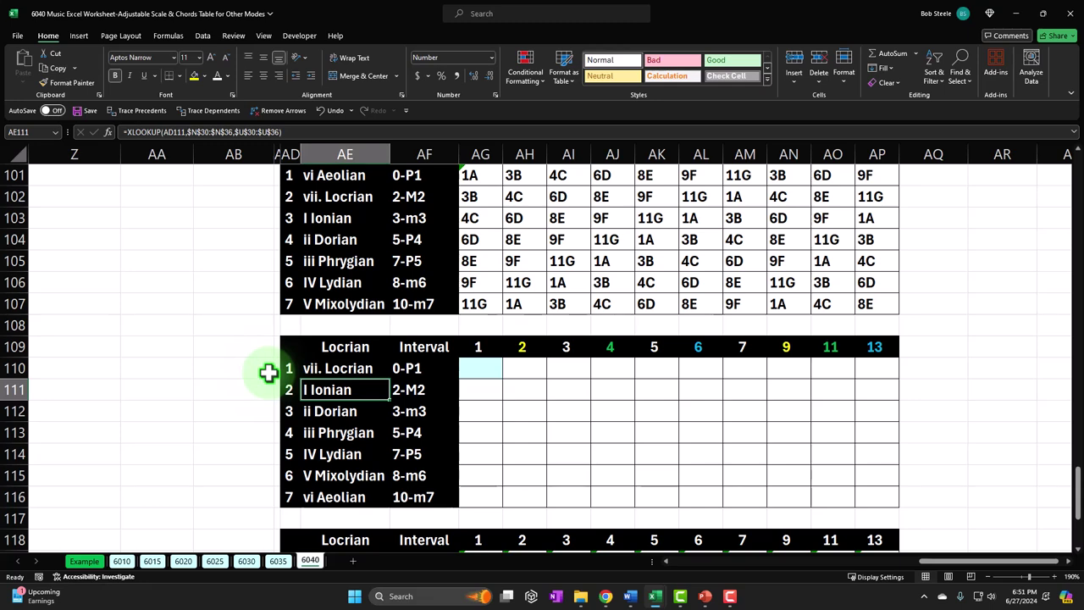
{"action": "key", "text": "Down"}
{"action": "key", "text": "Down"}
{"action": "key", "text": "Down"}
{"action": "key", "text": "Down"}
{"action": "key", "text": "Down"}
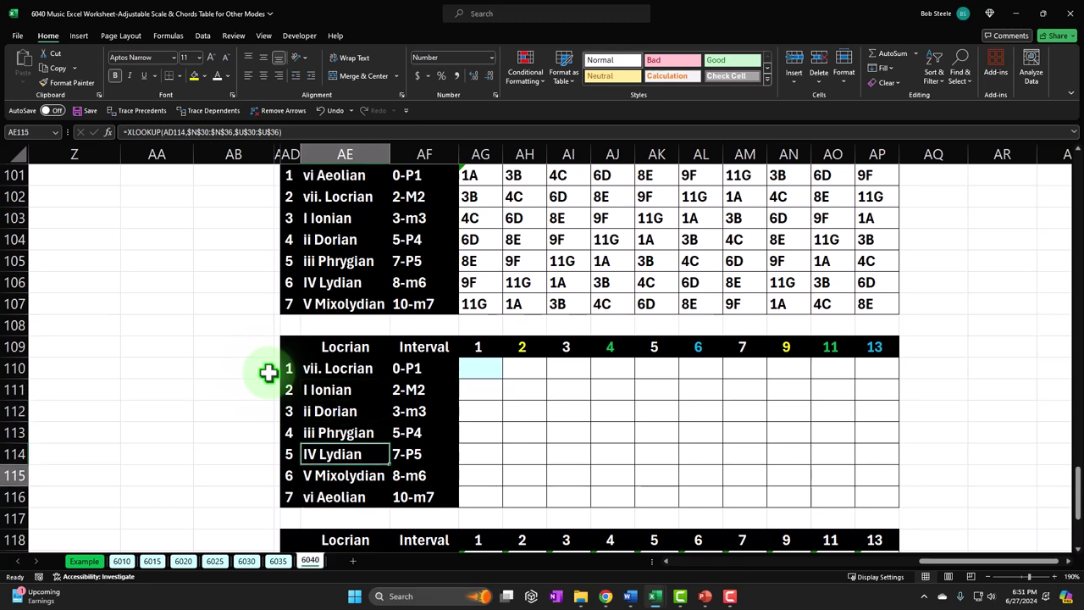
{"action": "key", "text": "Up"}
{"action": "key", "text": "Up"}
{"action": "key", "text": "Up"}
{"action": "key", "text": "Up"}
{"action": "key", "text": "Up"}
{"action": "key", "text": "Up"}
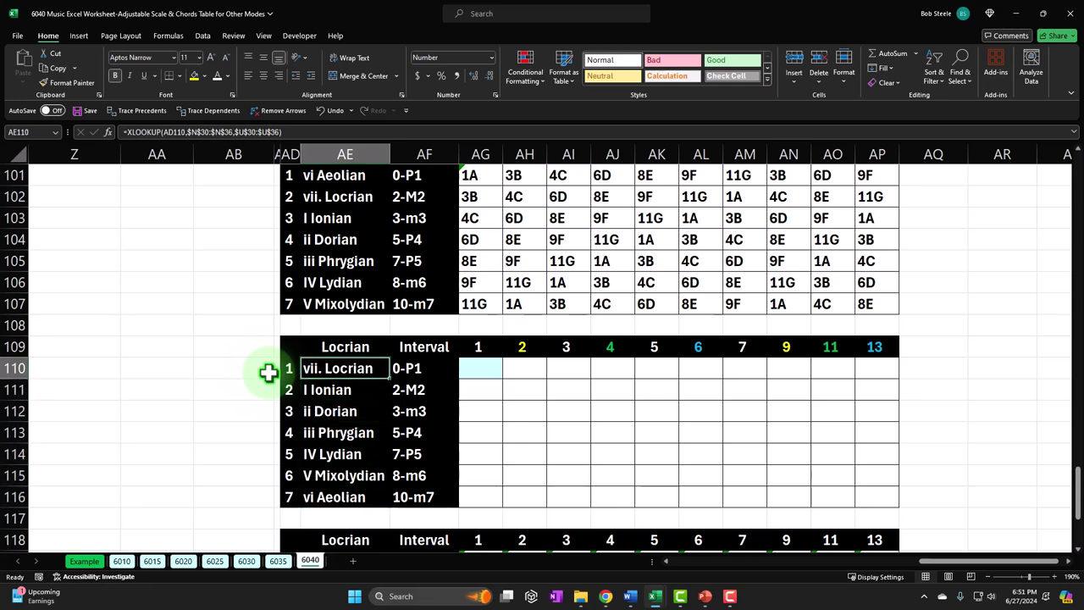
- Change the return array of the AF110 interval XLOOKUP to the vii. Locrian column, $U$50:$U$56, as an absolute reference
{"action": "key", "text": "Right"}
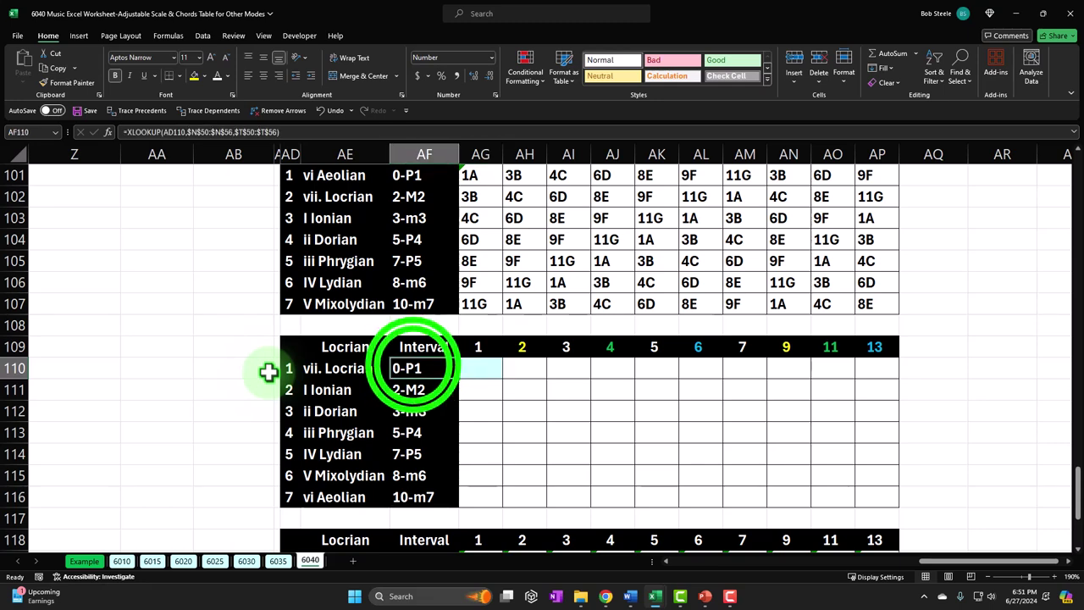
{"action": "double_click", "coordinate": [406, 368]}
{"action": "left_click_drag", "start_coordinate": [980, 561], "coordinate": [852, 573]}
{"action": "scroll", "coordinate": [286, 421], "scroll_direction": "up", "scroll_amount": 16}
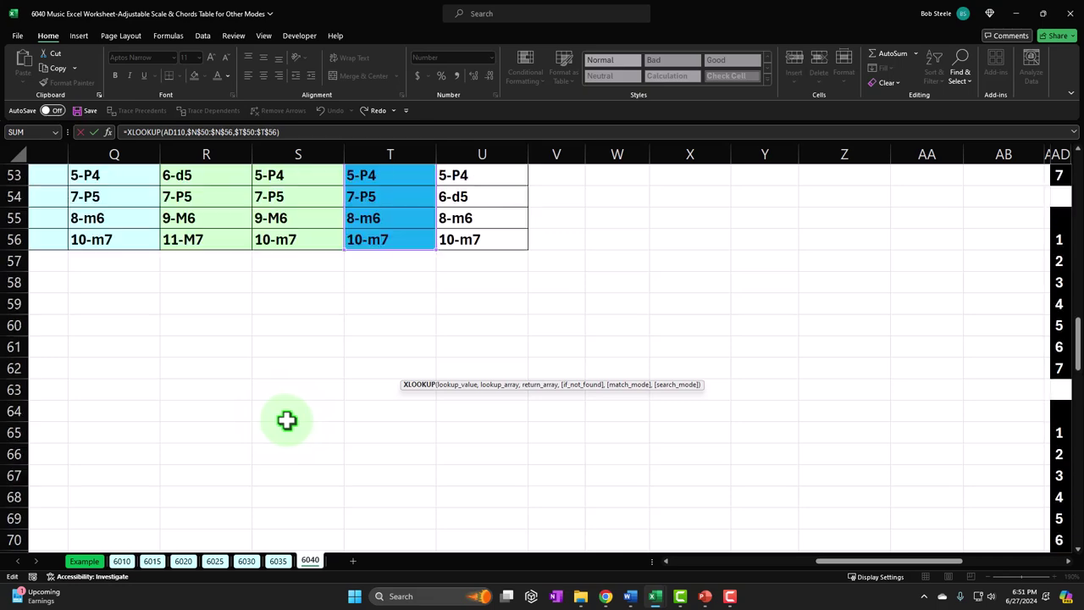
{"action": "scroll", "coordinate": [287, 421], "scroll_direction": "up", "scroll_amount": 3}
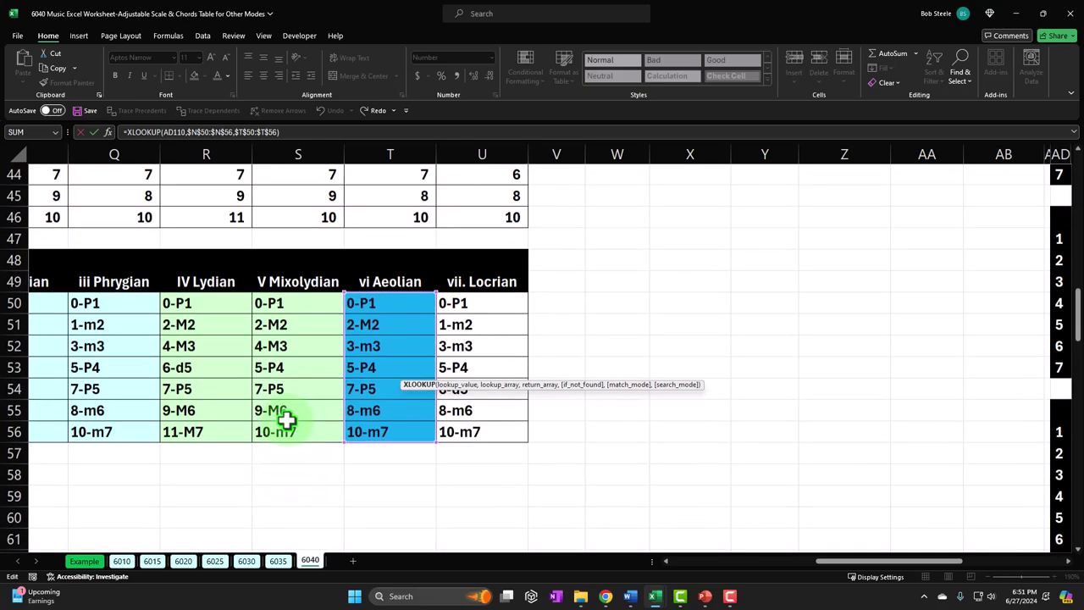
{"action": "left_click", "coordinate": [272, 134]}
{"action": "key", "text": "BackSpace"}
{"action": "key", "text": "BackSpace"}
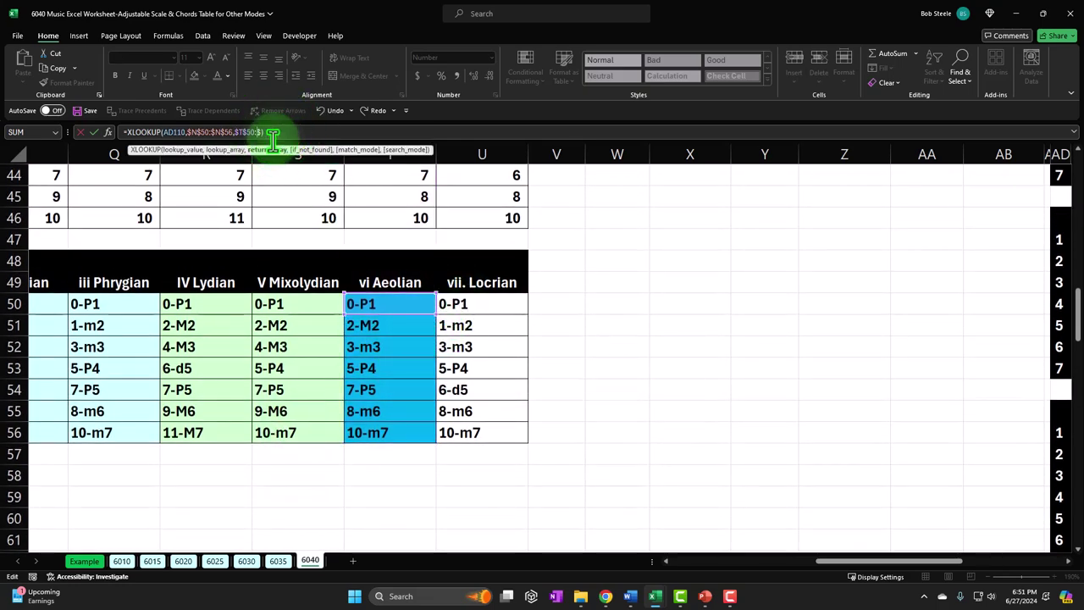
{"action": "left_click_drag", "start_coordinate": [490, 304], "coordinate": [506, 430]}
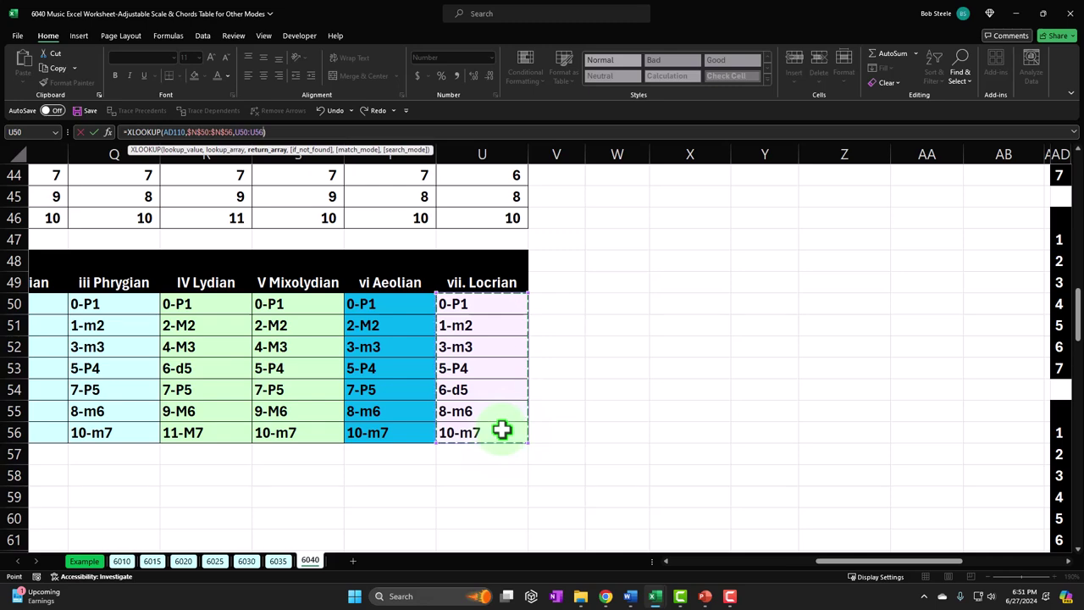
{"action": "key", "text": "F4"}
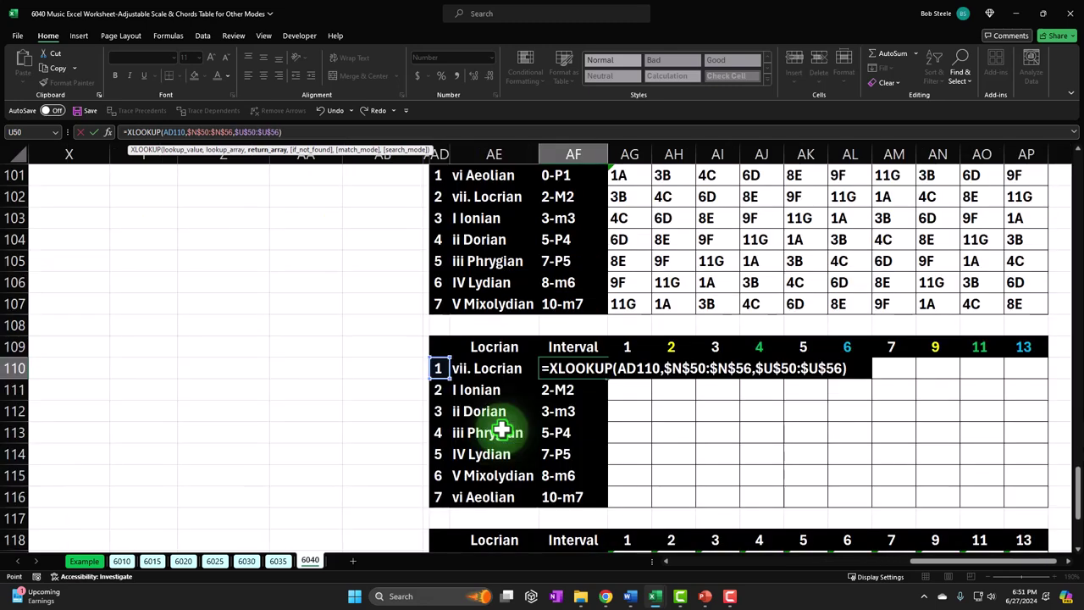
{"action": "key", "text": "Return"}
- Fill the AF110 interval lookup down through AF116
{"action": "left_click", "coordinate": [564, 412]}
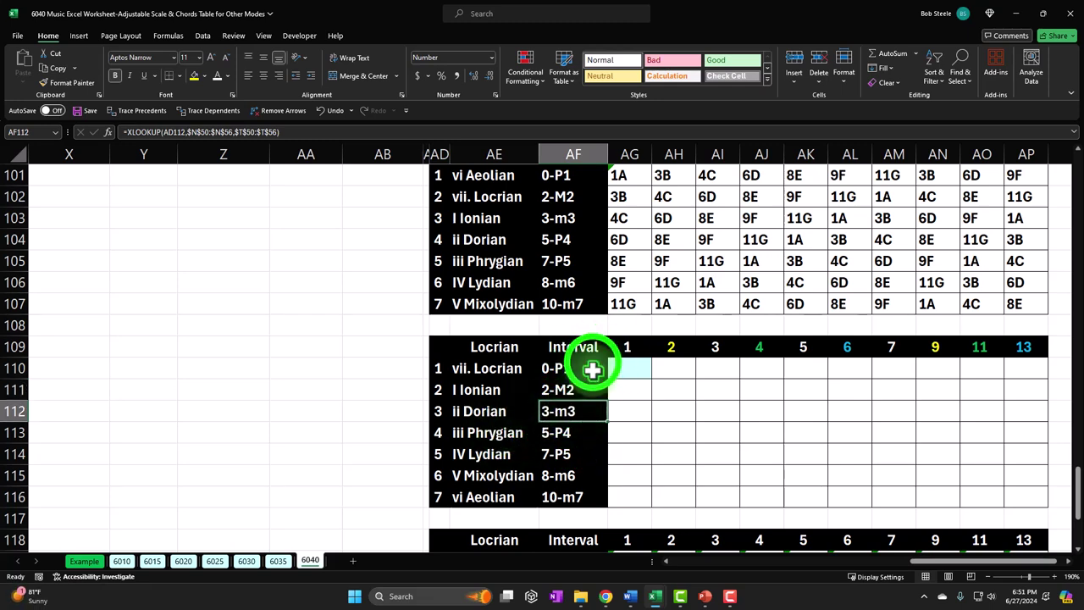
{"action": "scroll", "coordinate": [587, 359], "scroll_direction": "down", "scroll_amount": 1}
{"action": "left_click", "coordinate": [597, 307]}
{"action": "left_click_drag", "start_coordinate": [609, 317], "coordinate": [609, 442]}
- Link AG110, the Locrian table's starting note, to the vii. Locrian root in AG8 of the Major/Ionian table
{"action": "left_click", "coordinate": [665, 364]}
{"action": "key", "text": "Right"}
{"action": "key", "text": "Right"}
{"action": "key", "text": "Right"}
{"action": "key", "text": "Right"}
{"action": "key", "text": "Right"}
{"action": "key", "text": "Right"}
{"action": "key", "text": "Right"}
{"action": "key", "text": "Right"}
{"action": "key", "text": "Right"}
{"action": "key", "text": "Right"}
{"action": "key", "text": "Right"}
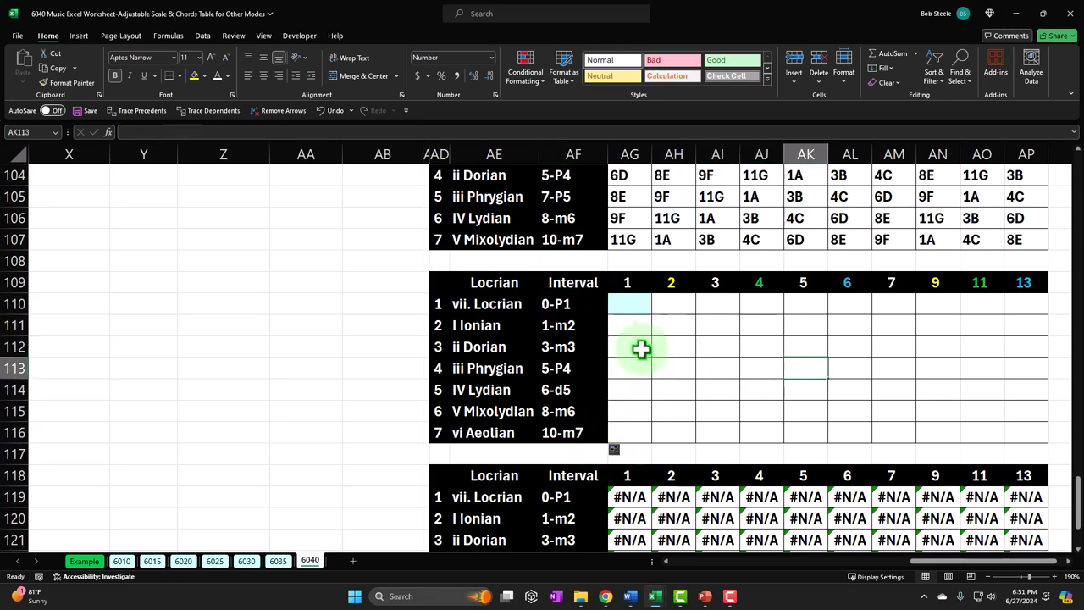
{"action": "key", "text": "Left"}
{"action": "key", "text": "Left"}
{"action": "key", "text": "Left"}
{"action": "key", "text": "Left"}
{"action": "key", "text": "Left"}
{"action": "key", "text": "Left"}
{"action": "key", "text": "Left"}
{"action": "key", "text": "Left"}
{"action": "key", "text": "Left"}
{"action": "key", "text": "Left"}
{"action": "key", "text": "Left"}
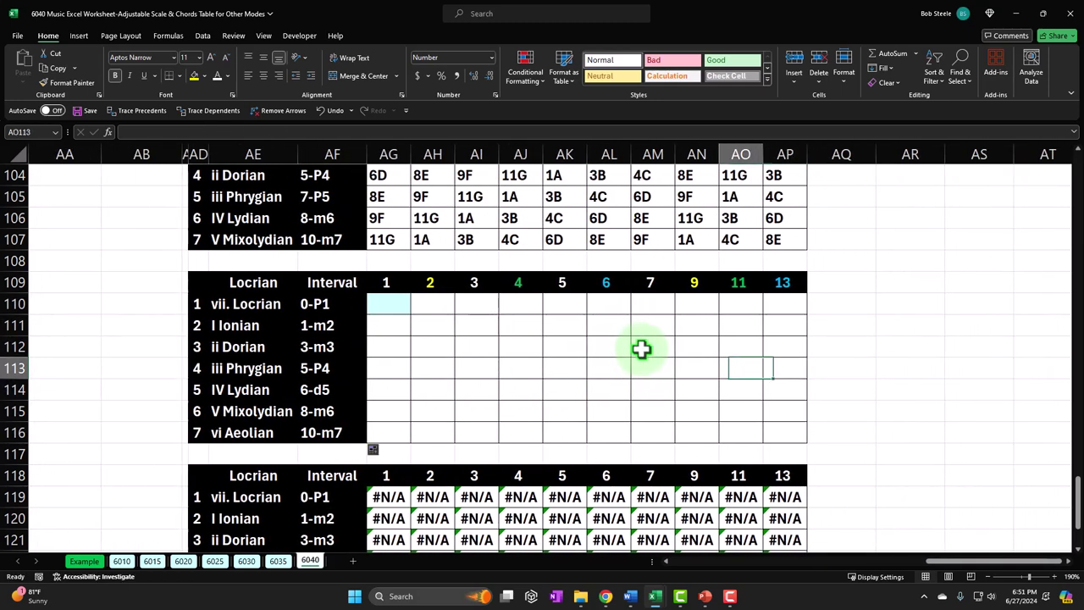
{"action": "key", "text": "Up"}
{"action": "key", "text": "Up"}
{"action": "key", "text": "Up"}
{"action": "key", "text": "Left"}
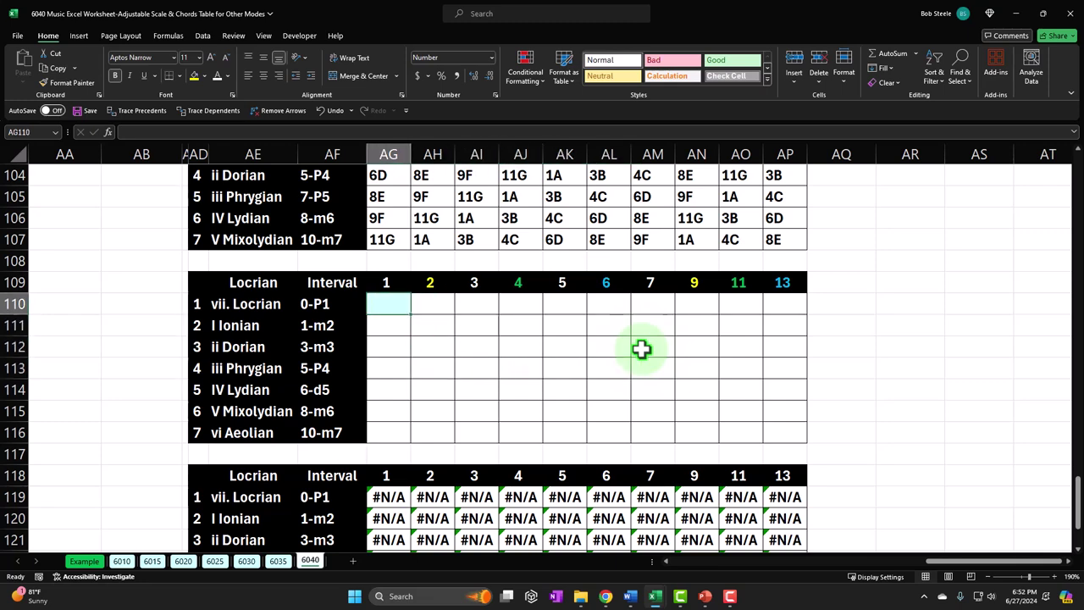
{"action": "type", "text": "="}
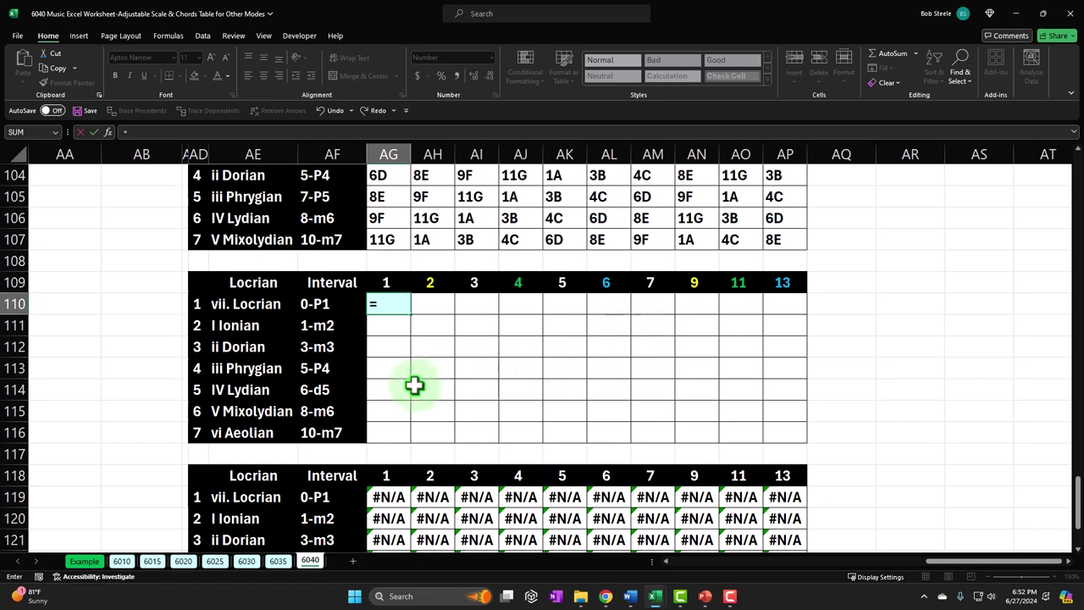
{"action": "scroll", "coordinate": [413, 386], "scroll_direction": "up", "scroll_amount": 20}
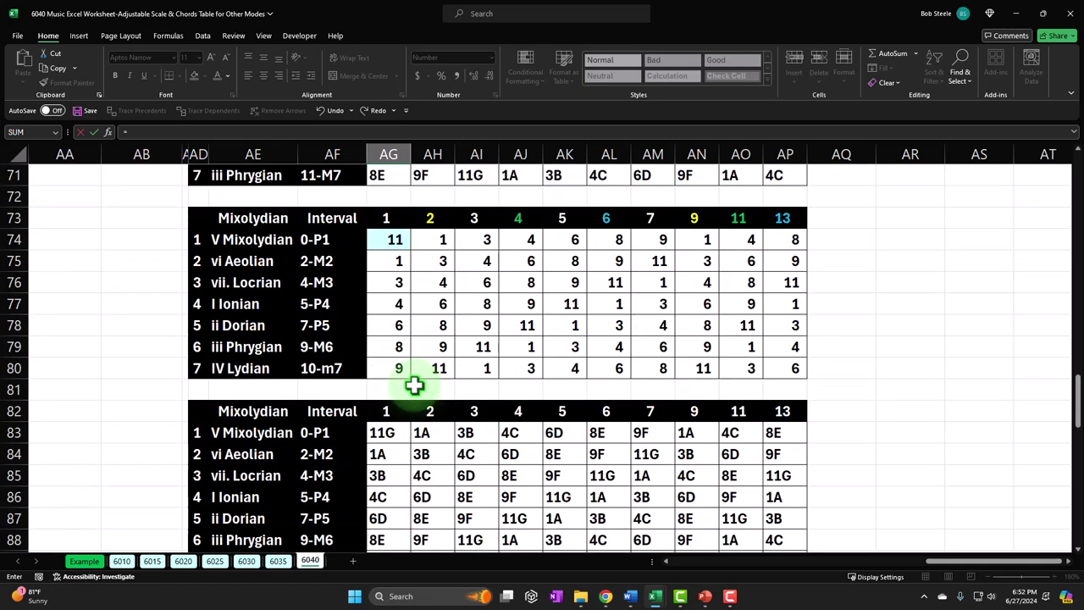
{"action": "scroll", "coordinate": [413, 386], "scroll_direction": "up", "scroll_amount": 8}
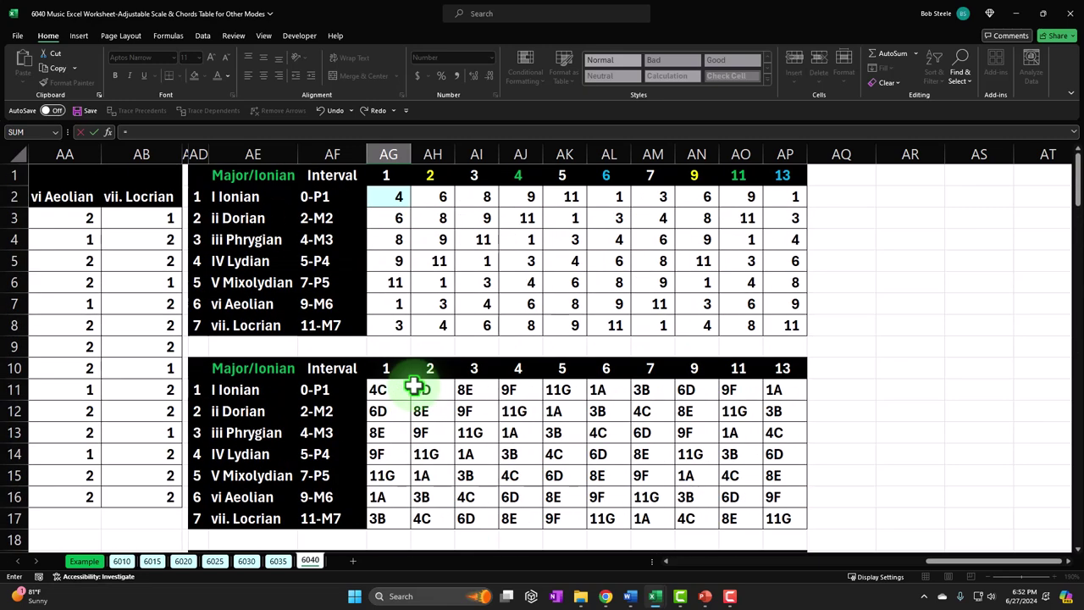
{"action": "left_click", "coordinate": [378, 324]}
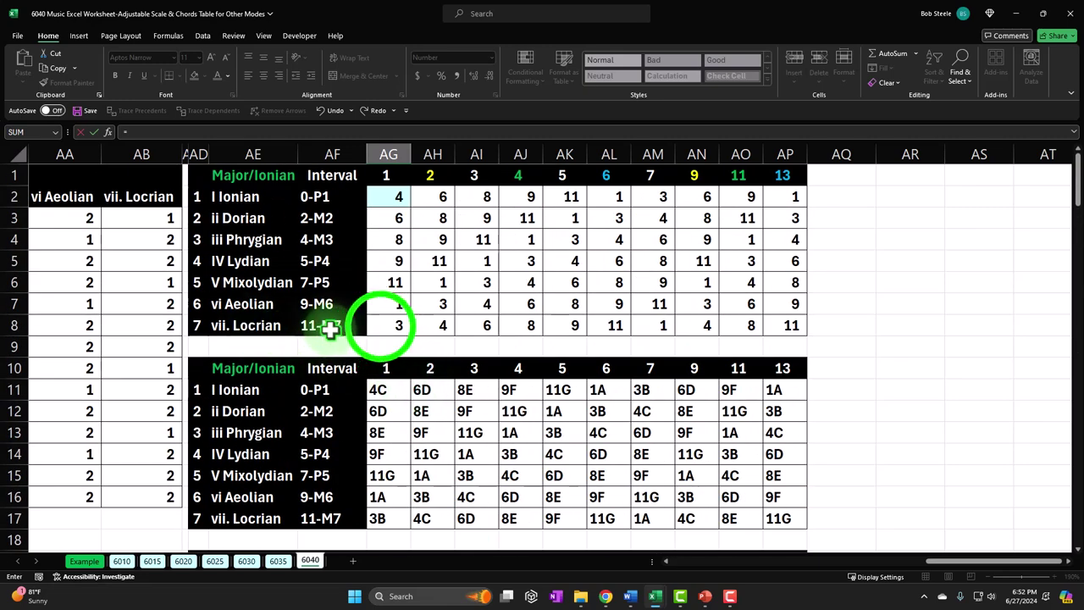
{"action": "key", "text": "Return"}
- Start an IF formula in AG111 whose test adds AG110 and U3, the first interval in the vii. Locrian column
{"action": "key", "text": "Down"}
{"action": "key", "text": "Down"}
{"action": "key", "text": "Down"}
{"action": "key", "text": "Down"}
{"action": "key", "text": "Down"}
{"action": "key", "text": "Down"}
{"action": "key", "text": "Down"}
{"action": "scroll", "coordinate": [398, 327], "scroll_direction": "down", "scroll_amount": 1}
{"action": "left_click", "coordinate": [398, 326]}
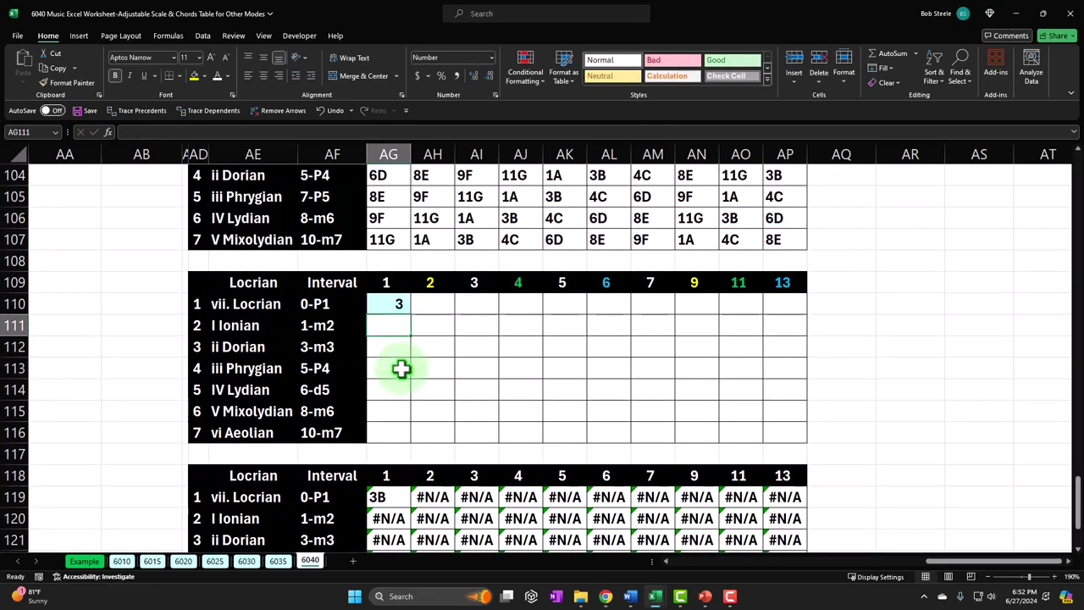
{"action": "type", "text": "=if"}
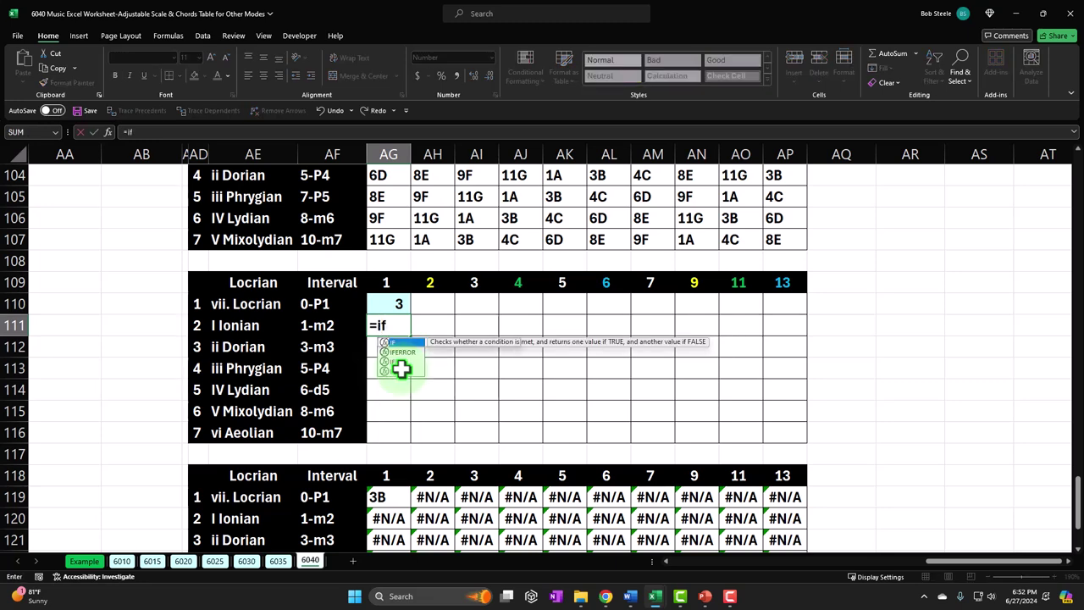
{"action": "type", "text": "((AG110+"}
{"action": "left_click", "coordinate": [268, 285]}
{"action": "key", "text": "Left"}
{"action": "key", "text": "Left"}
{"action": "key", "text": "Left"}
{"action": "key", "text": "Left"}
{"action": "key", "text": "Left"}
{"action": "key", "text": "Left"}
{"action": "key", "text": "Left"}
{"action": "key", "text": "Left"}
{"action": "key", "text": "Left"}
{"action": "key", "text": "Left"}
{"action": "key", "text": "Left"}
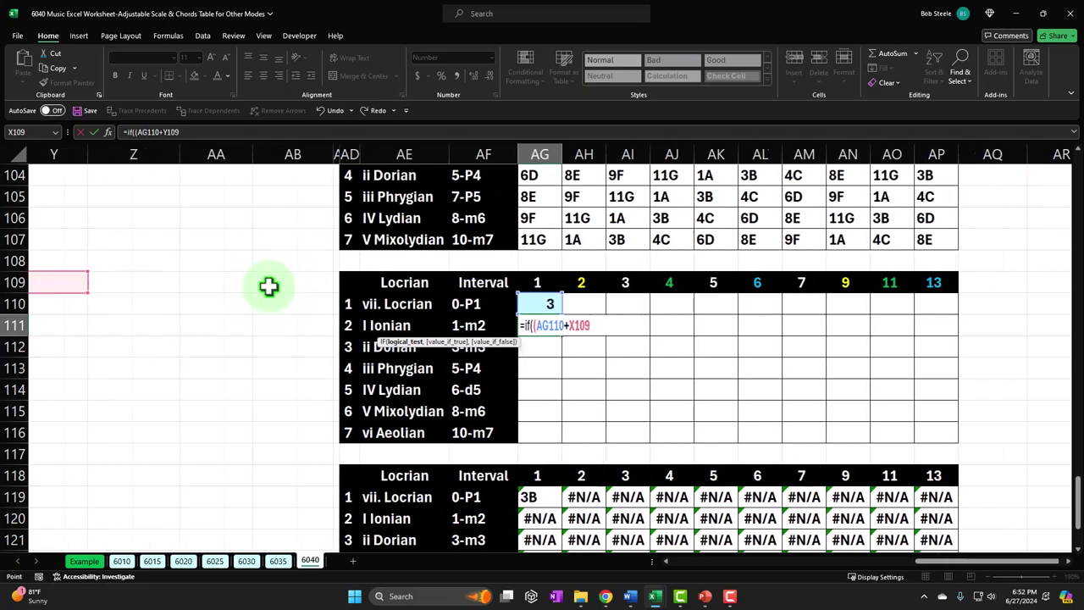
{"action": "key", "text": "Page_Up"}
{"action": "key", "text": "Page_Up"}
{"action": "key", "text": "Page_Up"}
{"action": "key", "text": "Page_Up"}
{"action": "key", "text": "Page_Up"}
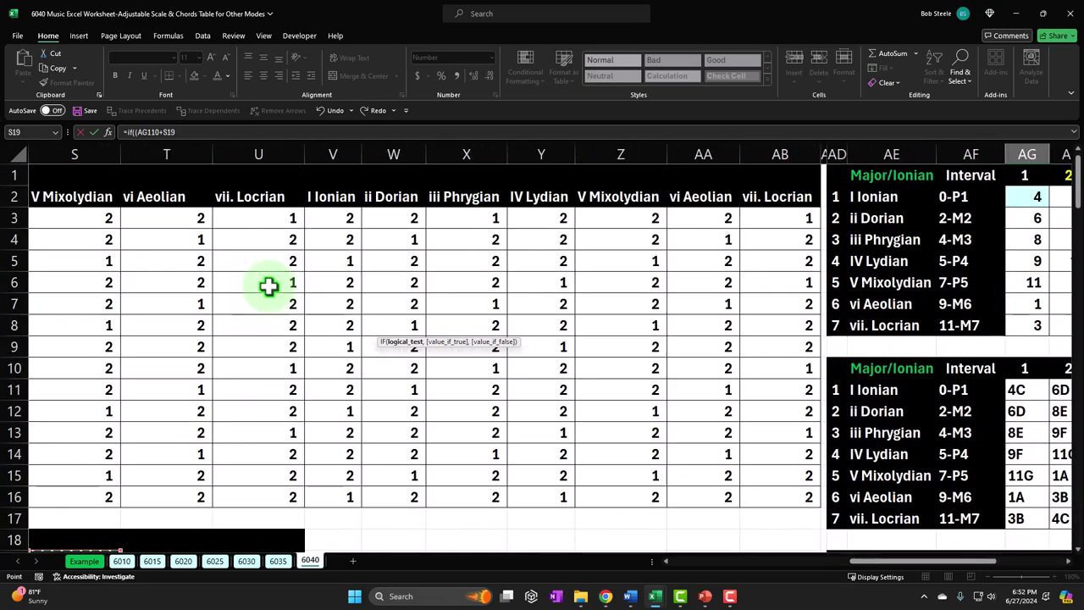
{"action": "key", "text": "Left"}
{"action": "key", "text": "Left"}
{"action": "key", "text": "Left"}
{"action": "key", "text": "Left"}
{"action": "key", "text": "Left"}
{"action": "key", "text": "Left"}
{"action": "key", "text": "Left"}
{"action": "key", "text": "Left"}
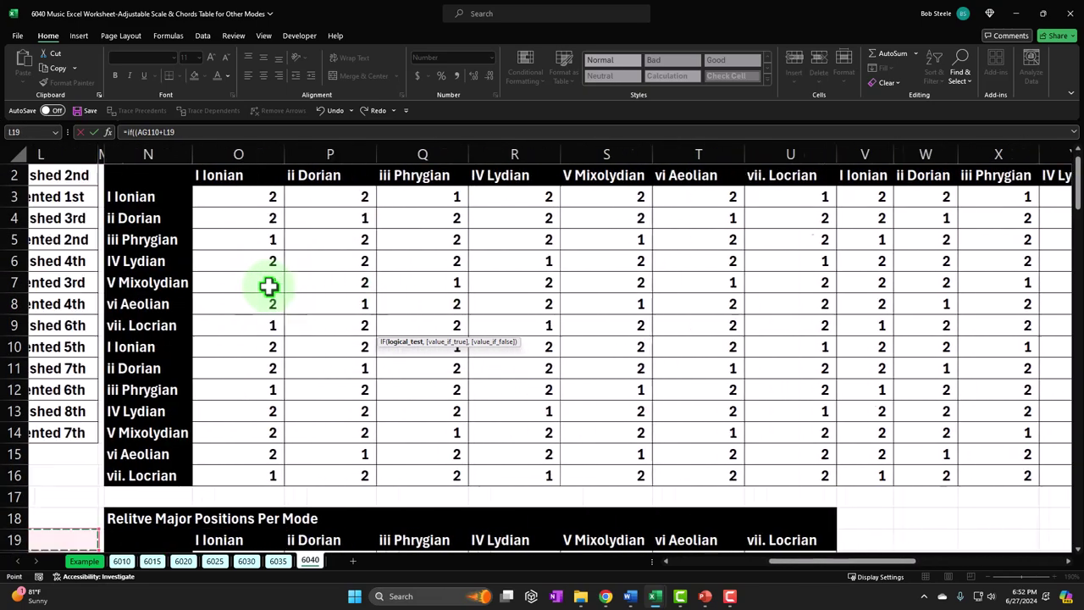
{"action": "left_click", "coordinate": [356, 178]}
{"action": "key", "text": "Down"}
{"action": "key", "text": "Down"}
{"action": "key", "text": "Down"}
{"action": "key", "text": "Down"}
{"action": "key", "text": "Down"}
{"action": "key", "text": "Down"}
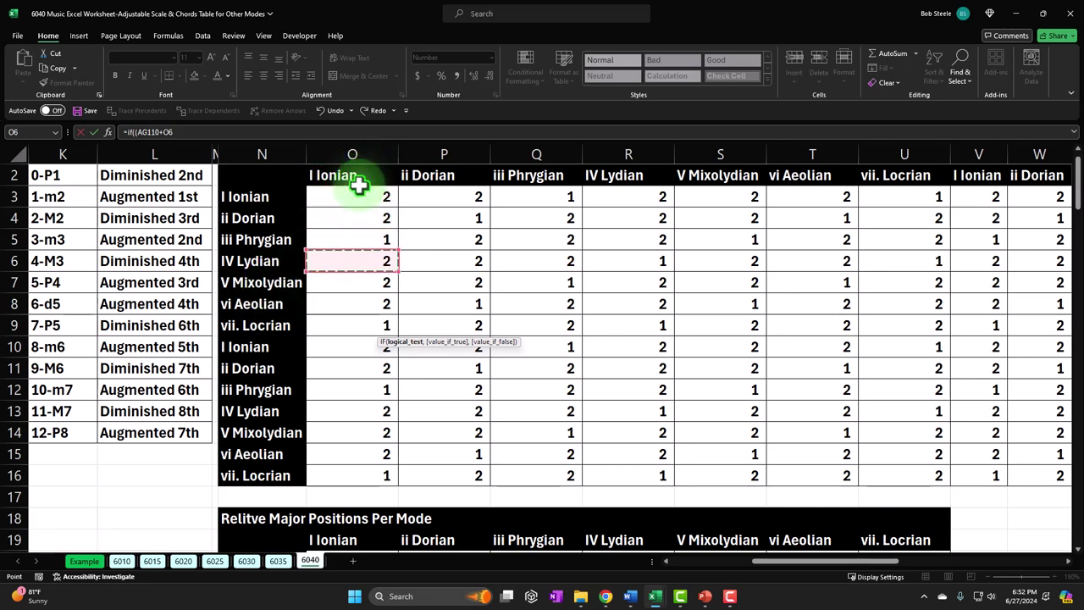
{"action": "key", "text": "Down"}
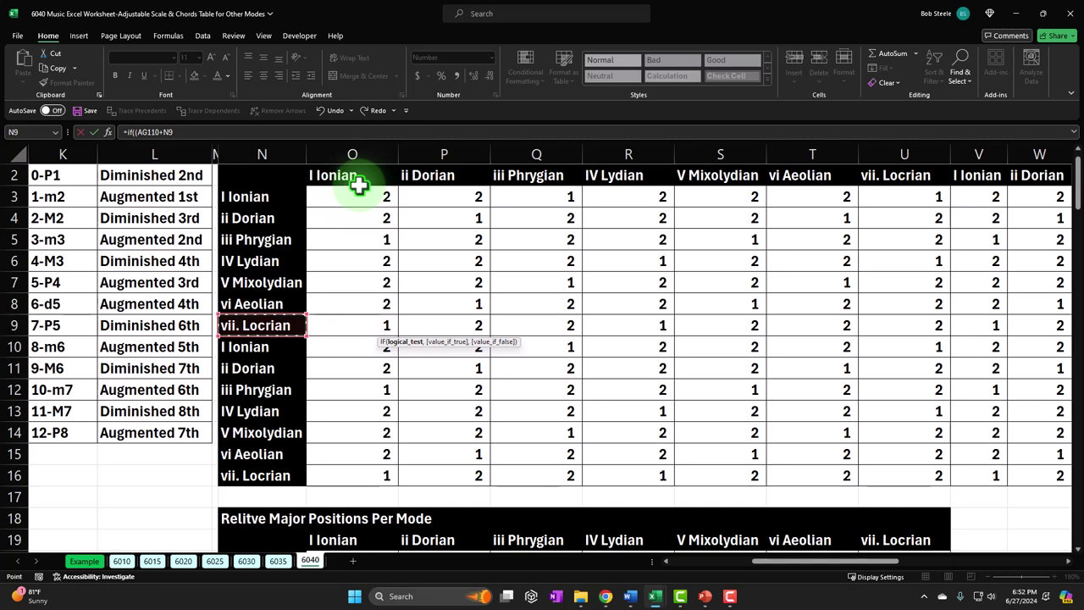
{"action": "key", "text": "Right"}
{"action": "key", "text": "Right"}
{"action": "key", "text": "Right"}
{"action": "key", "text": "Right"}
{"action": "key", "text": "Right"}
{"action": "key", "text": "Right"}
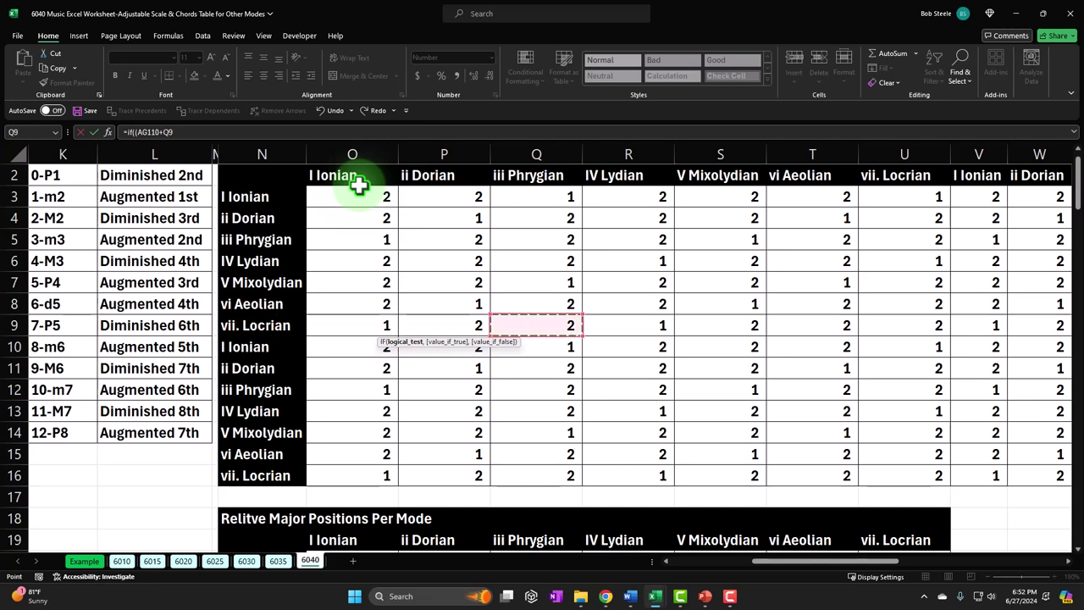
{"action": "key", "text": "Up"}
{"action": "key", "text": "Up"}
{"action": "key", "text": "Up"}
{"action": "key", "text": "Up"}
{"action": "key", "text": "Up"}
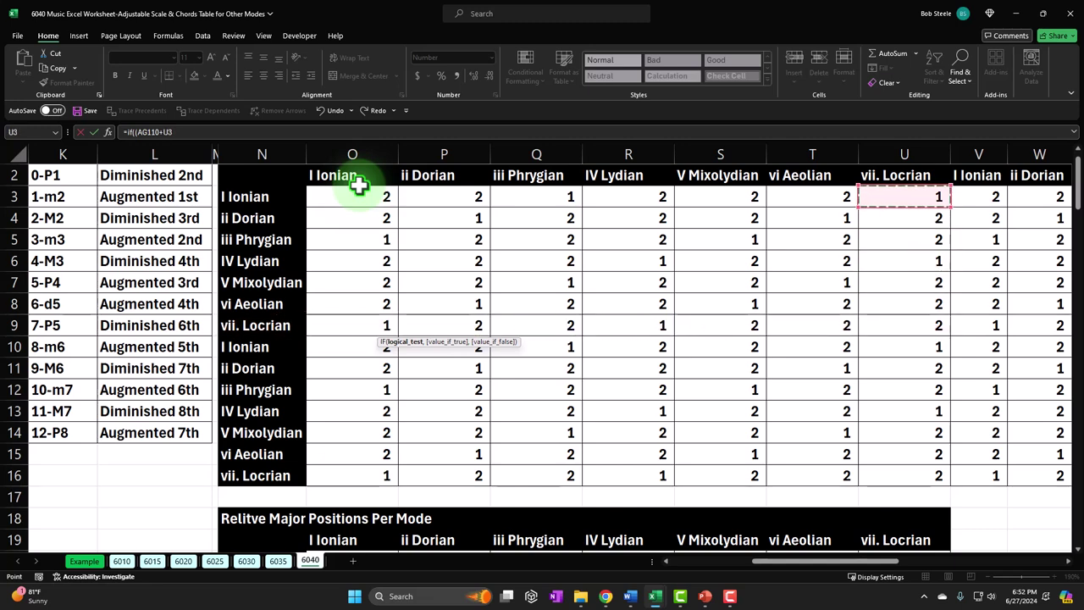
- Complete the AG111 formula as =IF((AG110+U3)<13,AG110+U3,AG110+U3-12)
{"action": "left_click", "coordinate": [226, 131]}
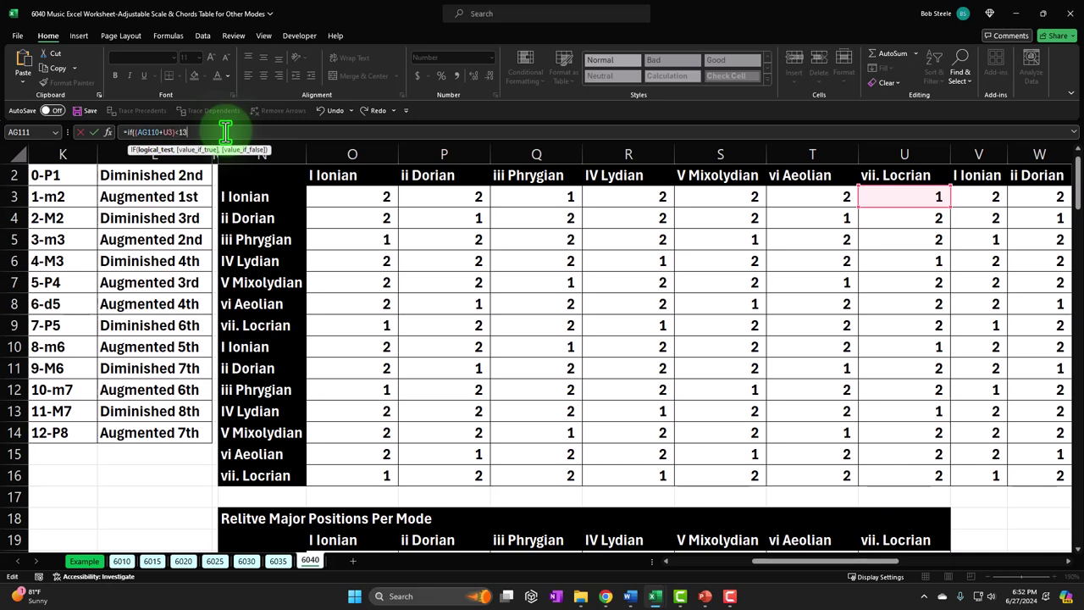
{"action": "type", "text": "AG110+U3,AG110+U3-12"}
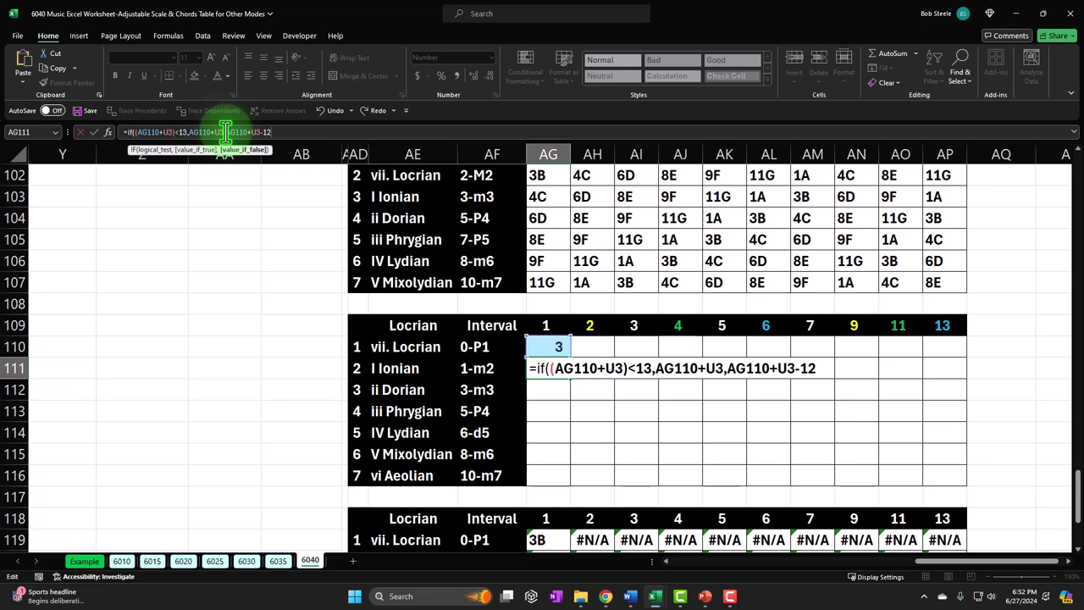
{"action": "key", "text": "Return"}
{"action": "key", "text": "Return"}
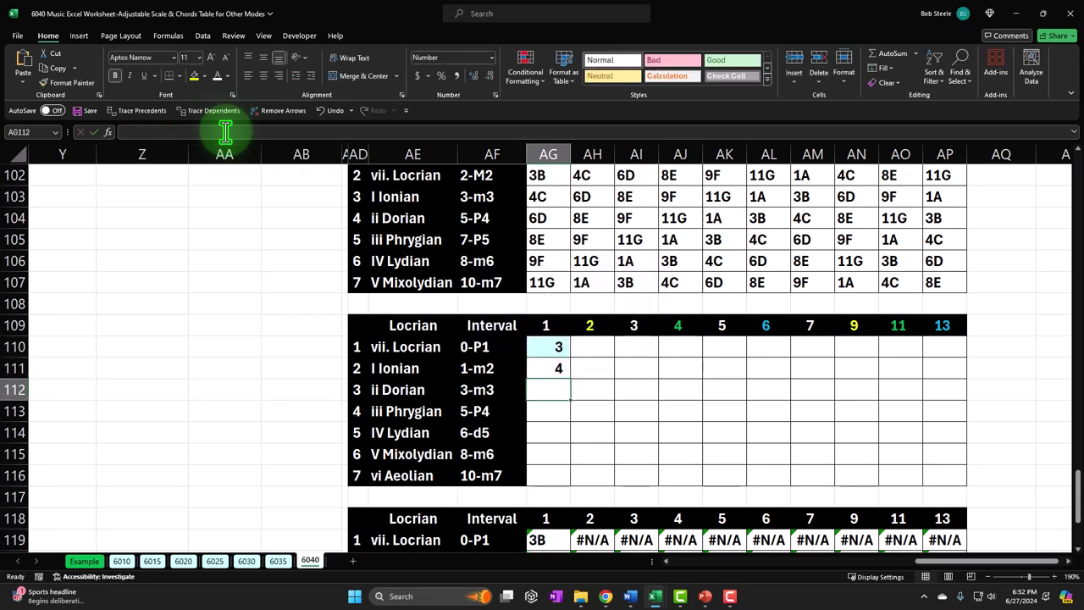
- Fill the AG111 note formula down through AG116
{"action": "scroll", "coordinate": [550, 288], "scroll_direction": "down", "scroll_amount": 1}
{"action": "left_click", "coordinate": [563, 303]}
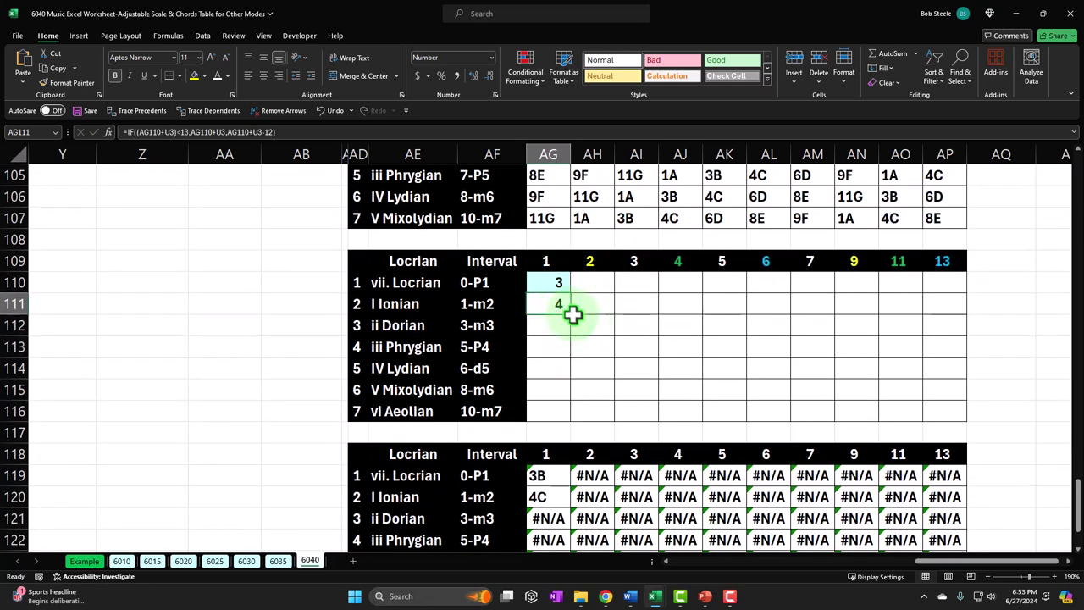
{"action": "left_click_drag", "start_coordinate": [572, 313], "coordinate": [573, 416]}
- Check the first-degree note letters in AG119:AG125 against the modes in the lower Locrian table
{"action": "scroll", "coordinate": [569, 407], "scroll_direction": "down", "scroll_amount": 2}
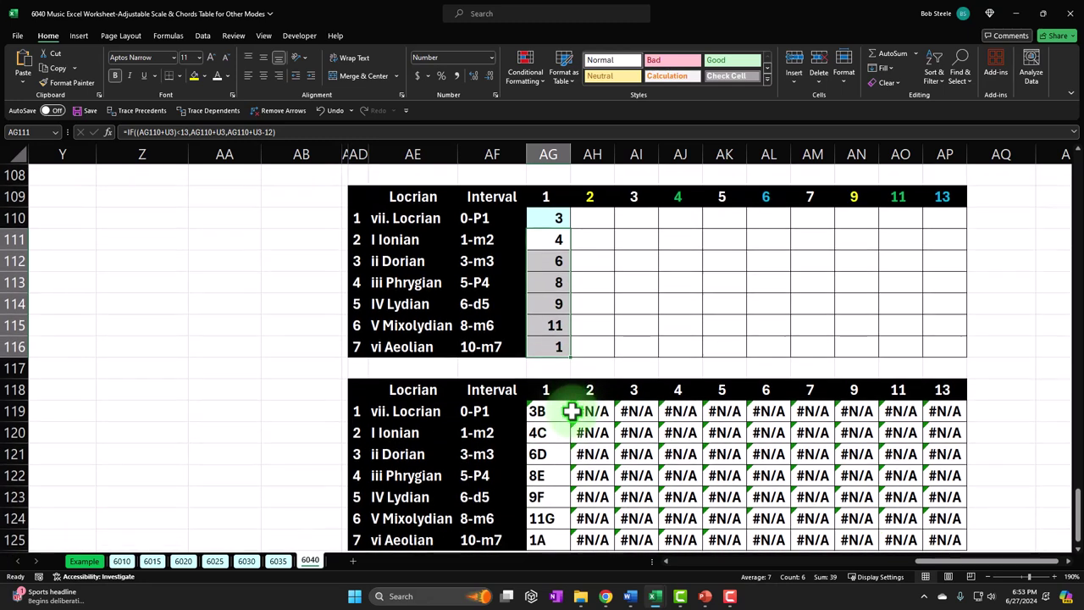
{"action": "left_click", "coordinate": [558, 354]}
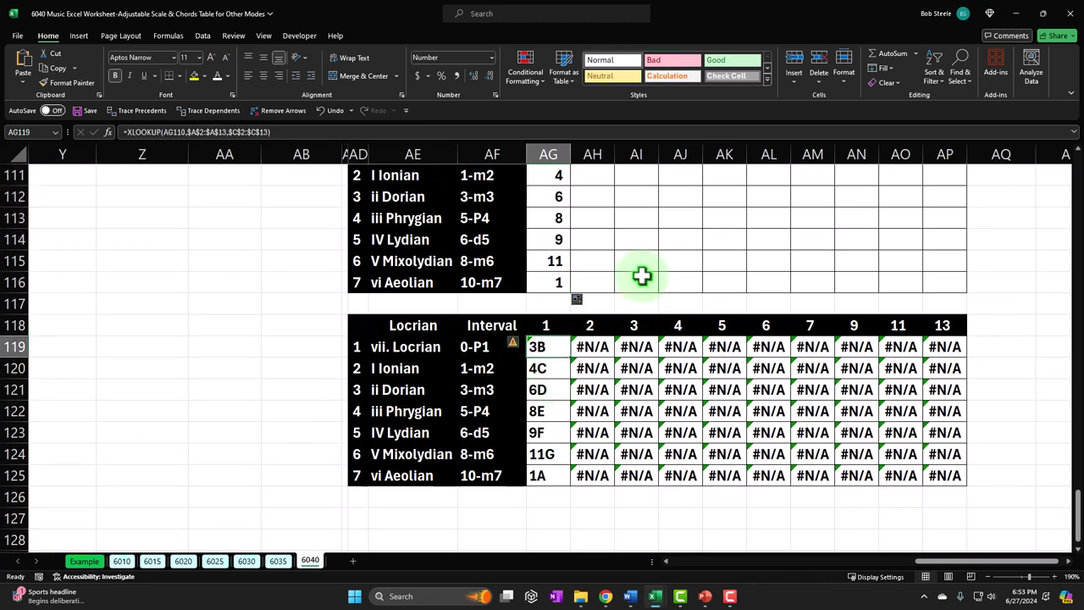
{"action": "key", "text": "Left"}
{"action": "key", "text": "Left"}
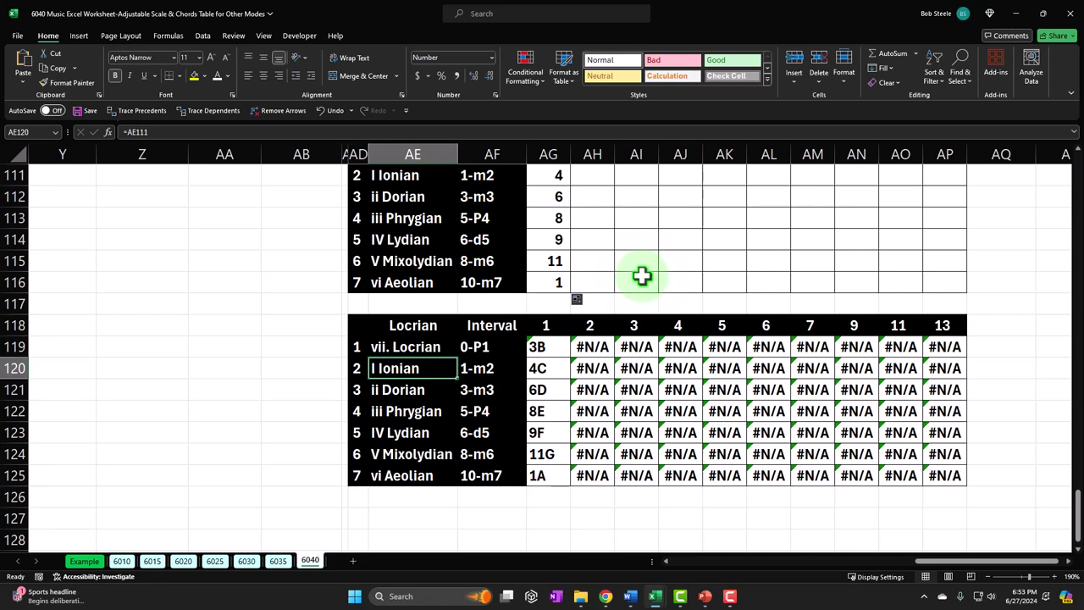
{"action": "key", "text": "Right"}
{"action": "key", "text": "Right"}
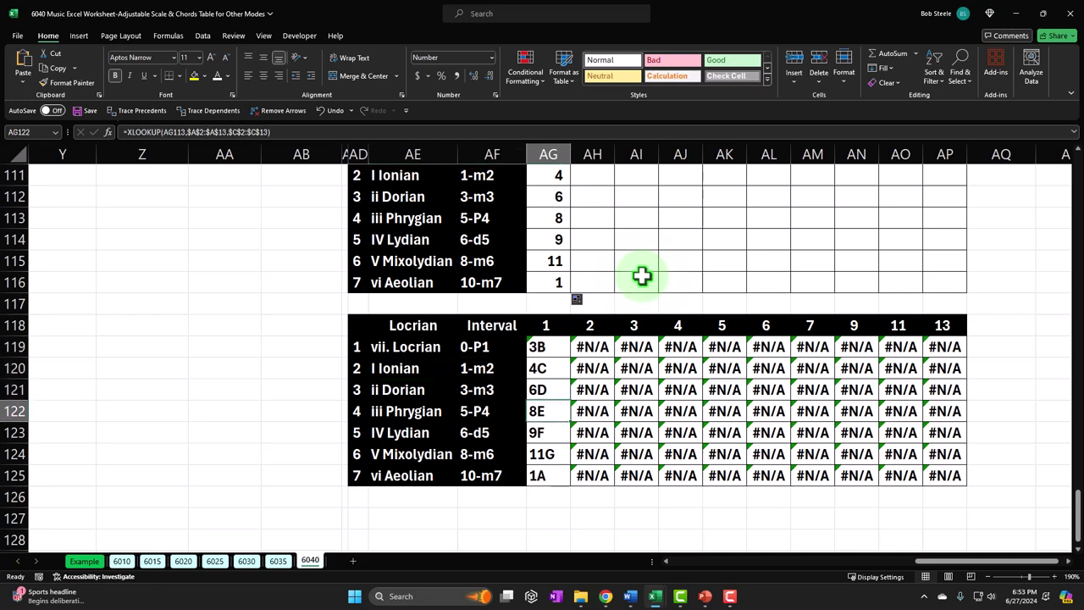
{"action": "scroll", "coordinate": [642, 276], "scroll_direction": "up", "scroll_amount": 1}
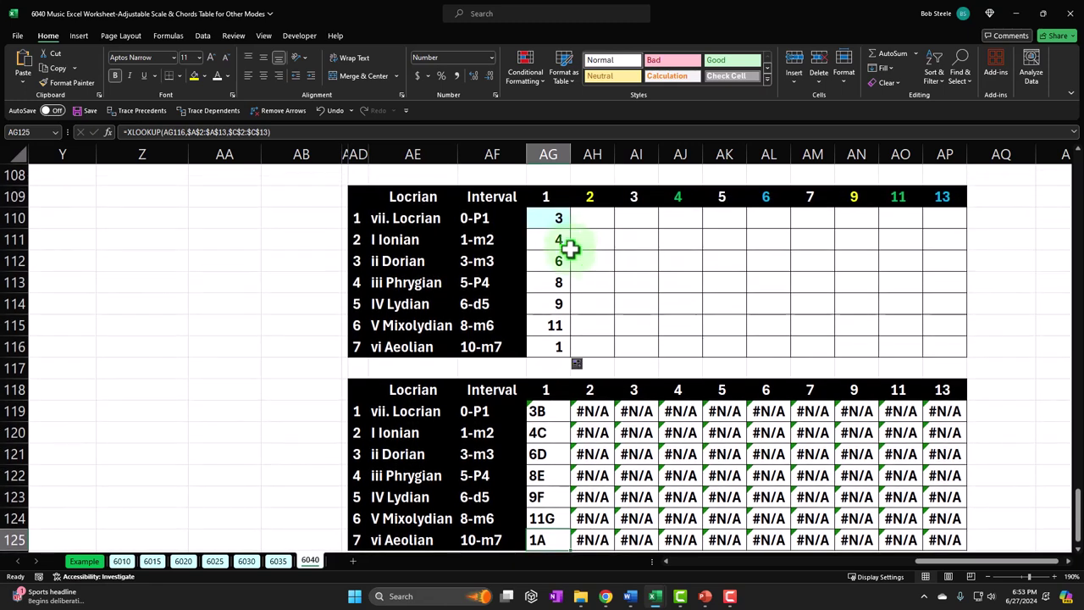
- Copy the IF formula text from AG111 into AH110, keeping its references to AG110 and U3
{"action": "double_click", "coordinate": [554, 243]}
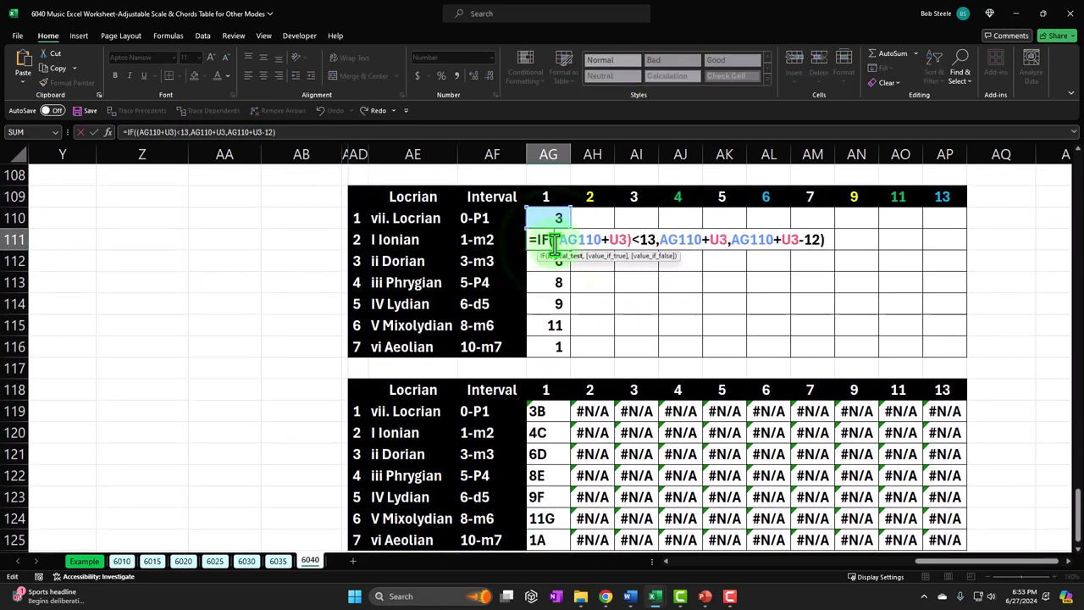
{"action": "left_click_drag", "start_coordinate": [540, 242], "coordinate": [828, 240]}
{"action": "key", "text": "ctrl+c"}
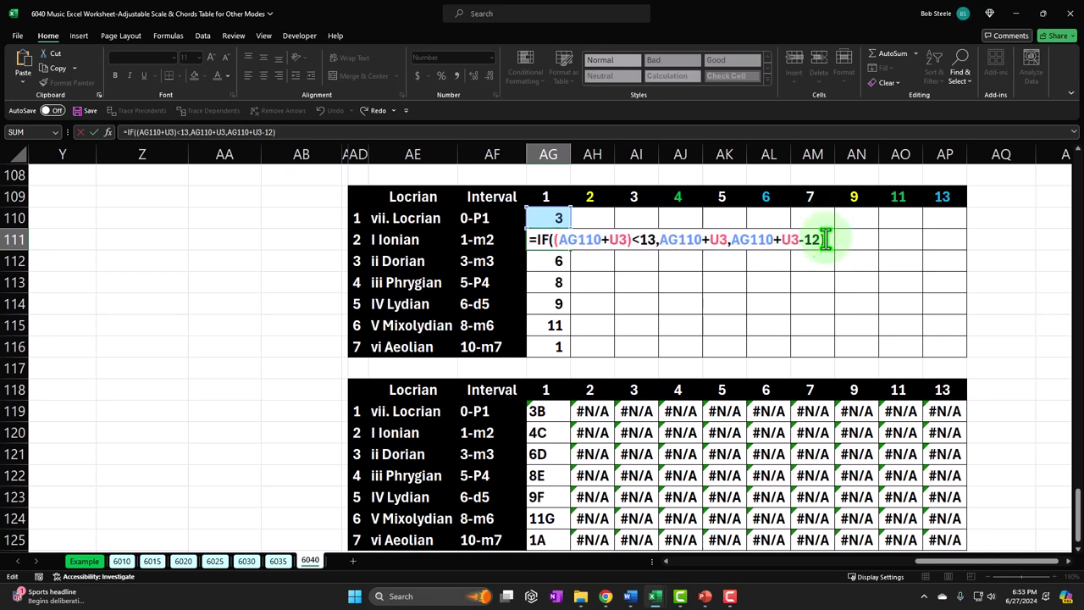
{"action": "left_click", "coordinate": [604, 217]}
{"action": "key", "text": "ctrl+v"}
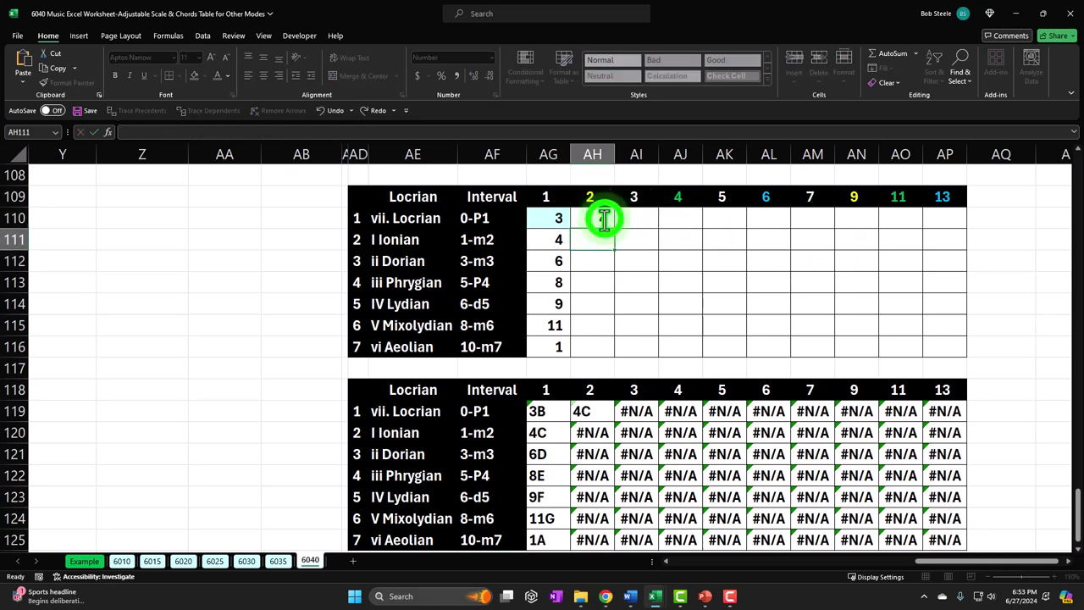
- Confirm the AH110 note formula and fill it right through AM110 along the vii. Locrian row
{"action": "key", "text": "Return"}
{"action": "left_click", "coordinate": [612, 224]}
{"action": "left_click_drag", "start_coordinate": [613, 229], "coordinate": [821, 228]}
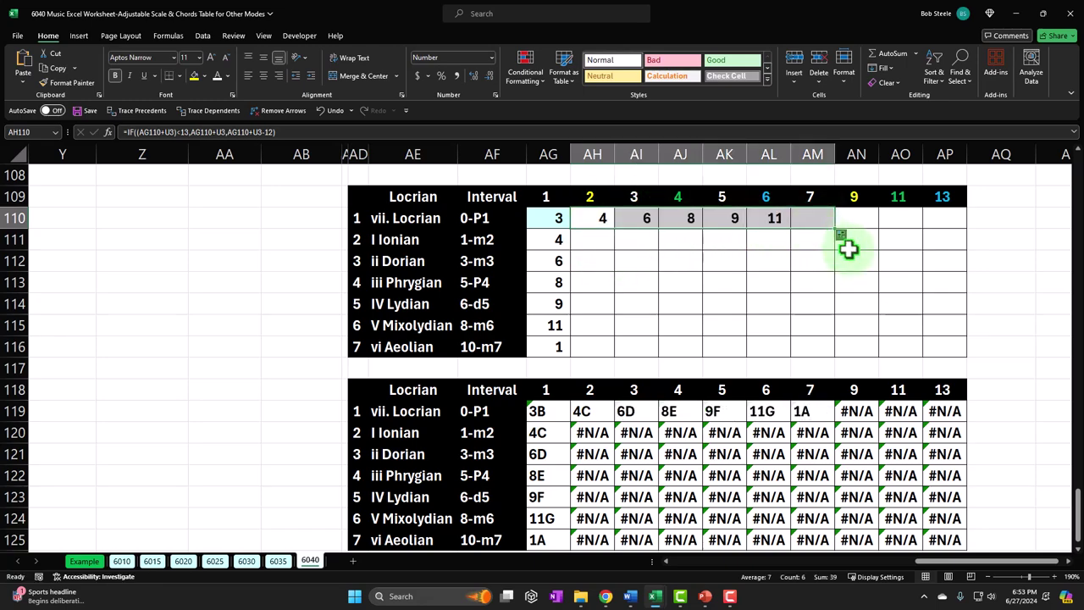
- Copy the Minor/Aeolian lookup formulas from AN101:AO101 into the 9 and 11 columns of the Locrian table at AN110:AO110
{"action": "scroll", "coordinate": [847, 247], "scroll_direction": "up", "scroll_amount": 4}
{"action": "left_click", "coordinate": [862, 285]}
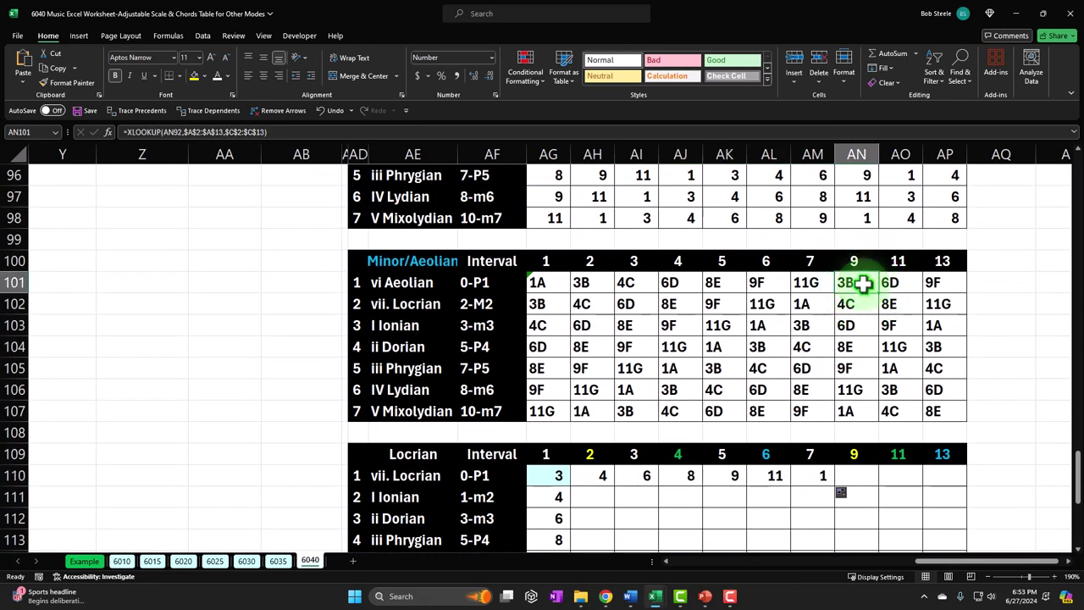
{"action": "scroll", "coordinate": [862, 285], "scroll_direction": "down", "scroll_amount": 2}
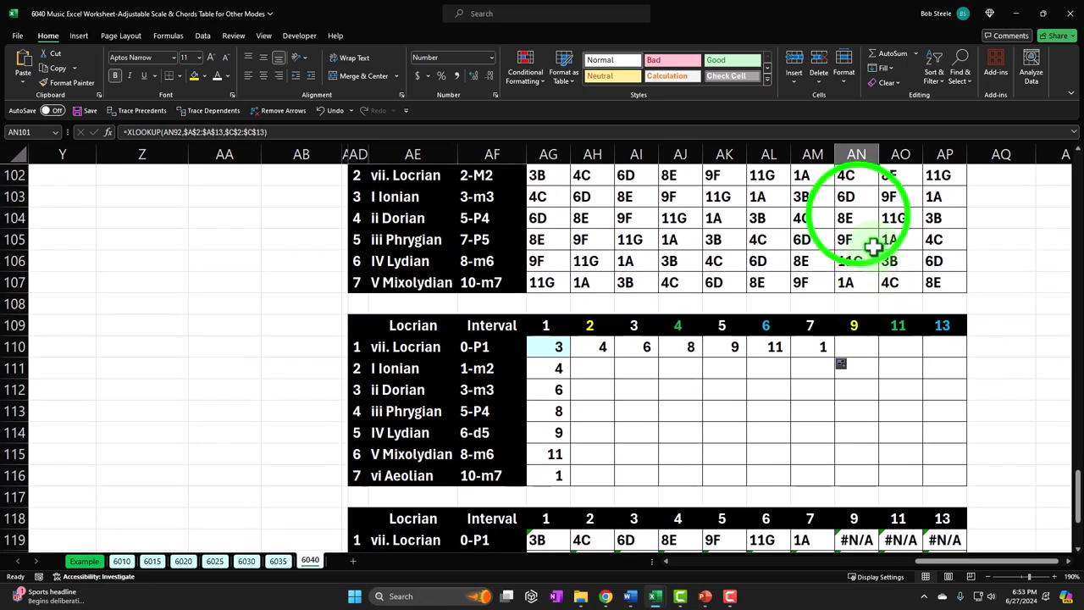
{"action": "scroll", "coordinate": [862, 230], "scroll_direction": "up", "scroll_amount": 1}
{"action": "left_click_drag", "start_coordinate": [862, 230], "coordinate": [914, 215]}
{"action": "key", "text": "ctrl+c"}
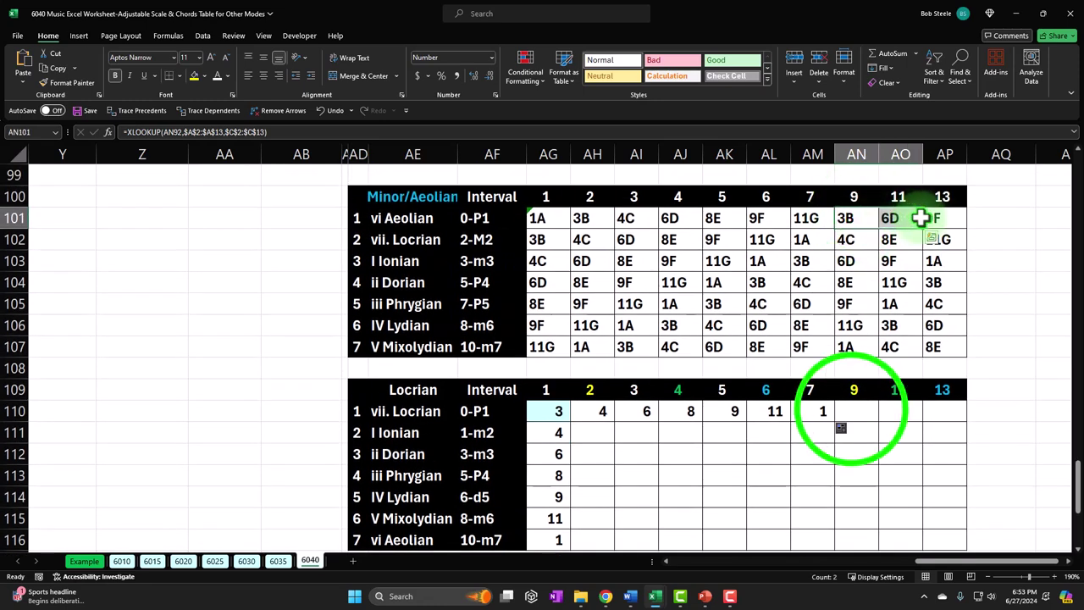
{"action": "left_click_drag", "start_coordinate": [850, 408], "coordinate": [929, 506]}
{"action": "key", "text": "ctrl+v"}
{"action": "left_click", "coordinate": [900, 429]}
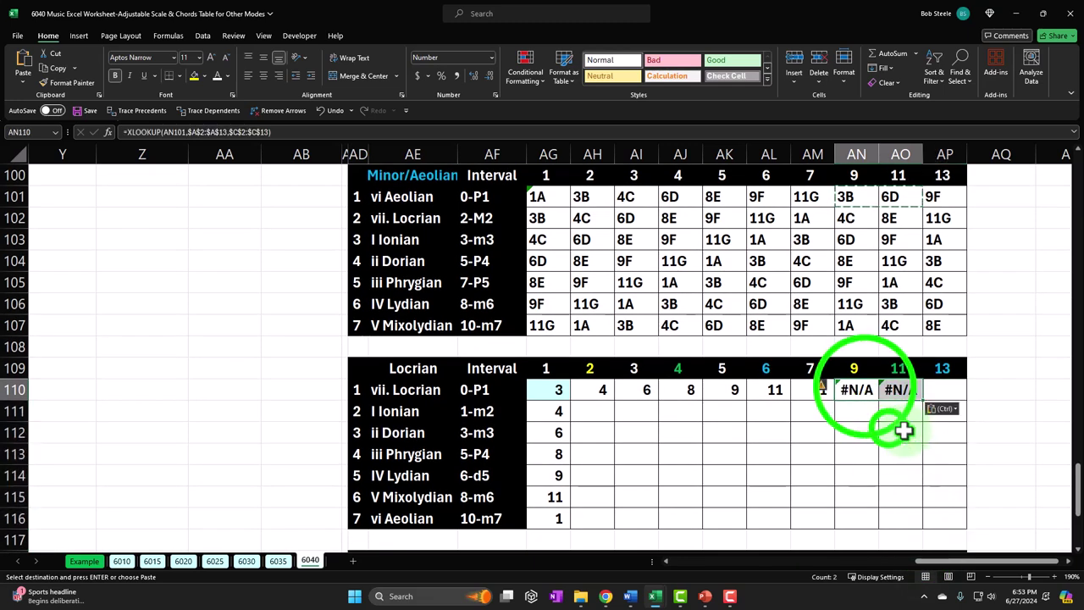
- Link the ninth in AN110 to the second-degree note with the formula +AH110
{"action": "left_click", "coordinate": [858, 388]}
{"action": "type", "text": "+"}
{"action": "key", "text": "Left"}
{"action": "key", "text": "Left"}
{"action": "key", "text": "Left"}
{"action": "key", "text": "Left"}
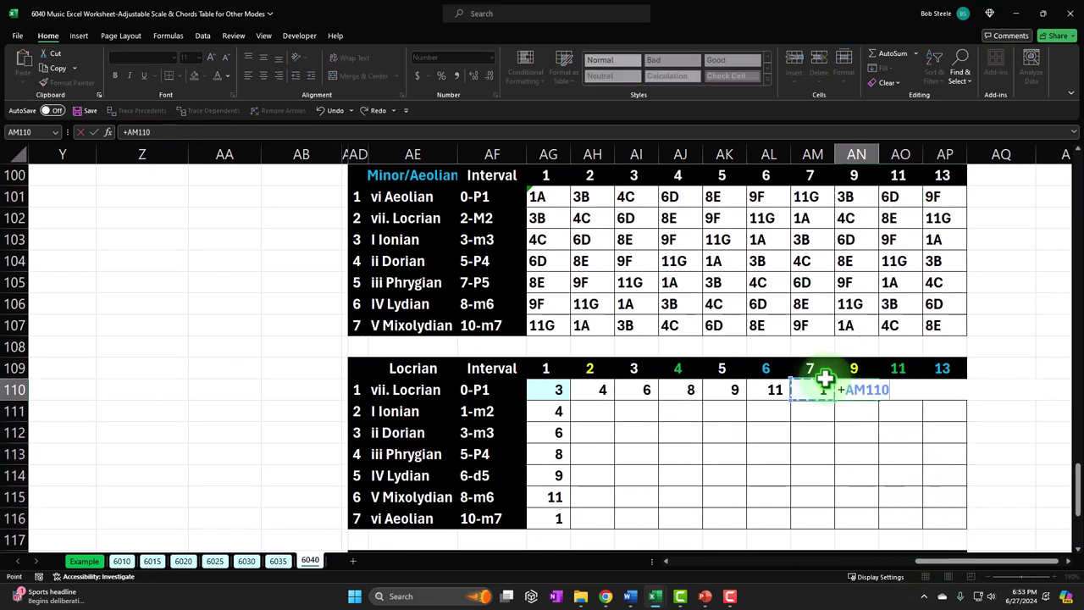
{"action": "key", "text": "Left"}
{"action": "key", "text": "Left"}
{"action": "key", "text": "Return"}
- Link AO110 to the fourth-degree note in AJ110 and AP110 to the sixth-degree note in AL110
{"action": "key", "text": "Up"}
{"action": "key", "text": "Right"}
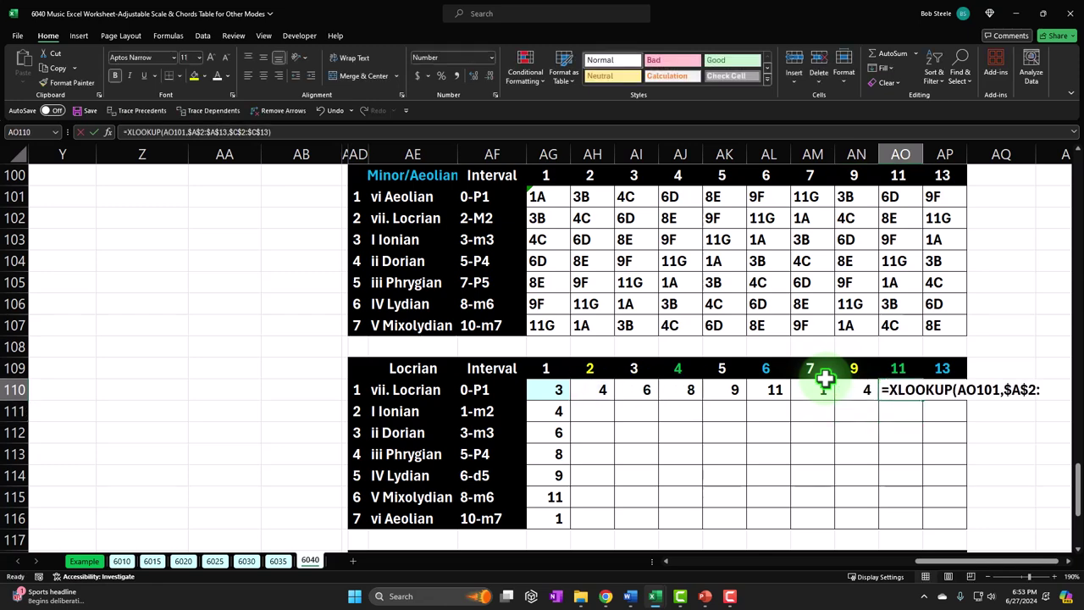
{"action": "type", "text": "+"}
{"action": "key", "text": "Left"}
{"action": "key", "text": "Left"}
{"action": "key", "text": "Return"}
{"action": "key", "text": "Up"}
{"action": "key", "text": "Right"}
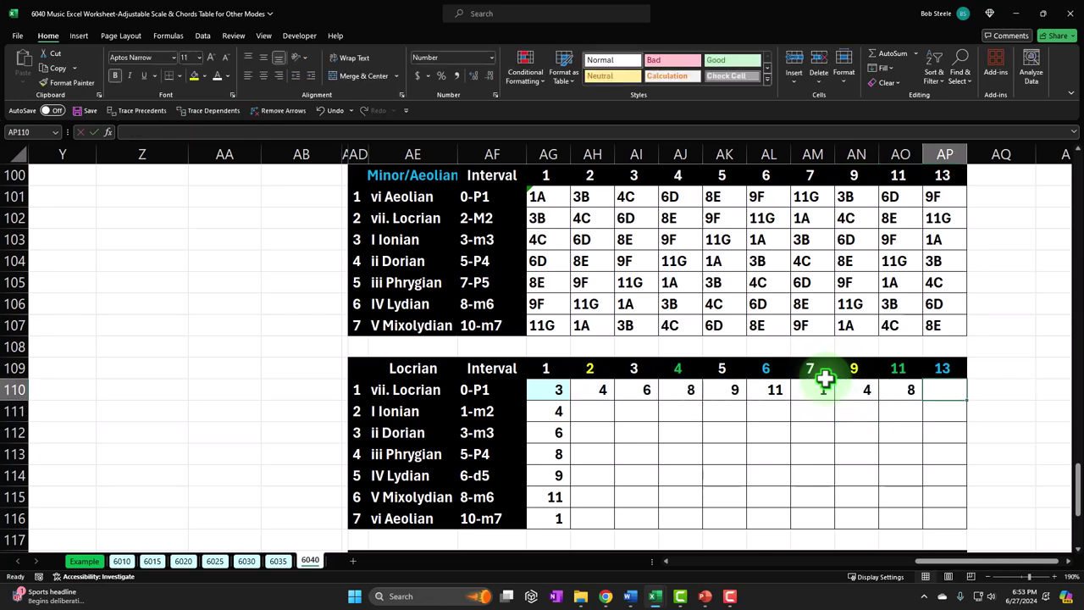
{"action": "type", "text": "+"}
{"action": "key", "text": "Left"}
{"action": "key", "text": "Return"}
- Examine the ninth-column formulas in AN103 and AN93 of the Minor/Aeolian tables
{"action": "left_click", "coordinate": [859, 233]}
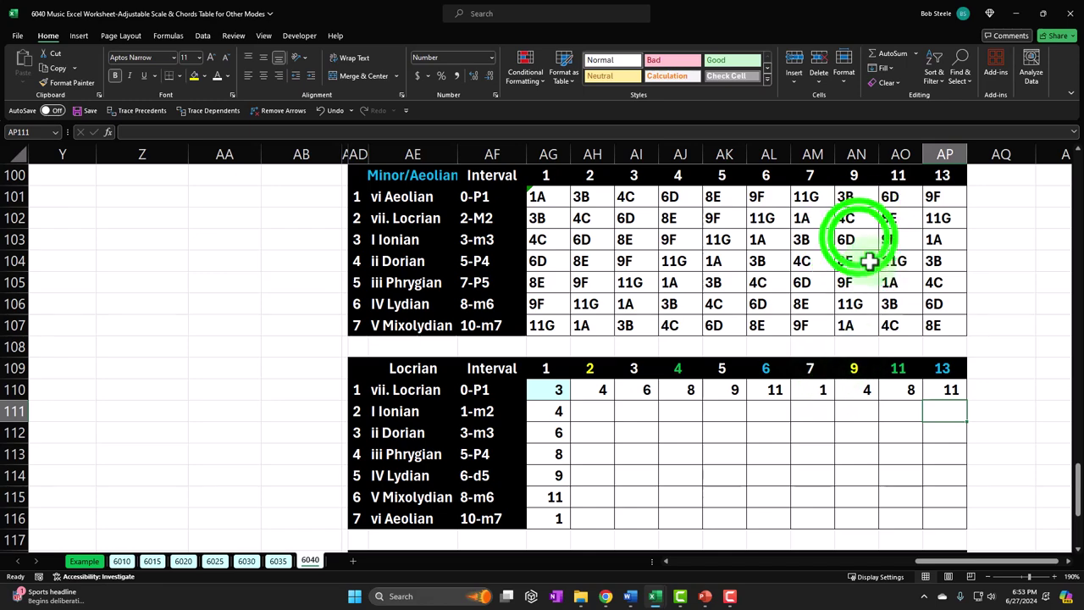
{"action": "double_click", "coordinate": [859, 239]}
{"action": "key", "text": "Return"}
{"action": "scroll", "coordinate": [859, 240], "scroll_direction": "up", "scroll_amount": 4}
{"action": "left_click", "coordinate": [864, 274]}
{"action": "double_click", "coordinate": [859, 278]}
{"action": "key", "text": "Return"}
{"action": "scroll", "coordinate": [875, 288], "scroll_direction": "down", "scroll_amount": 4}
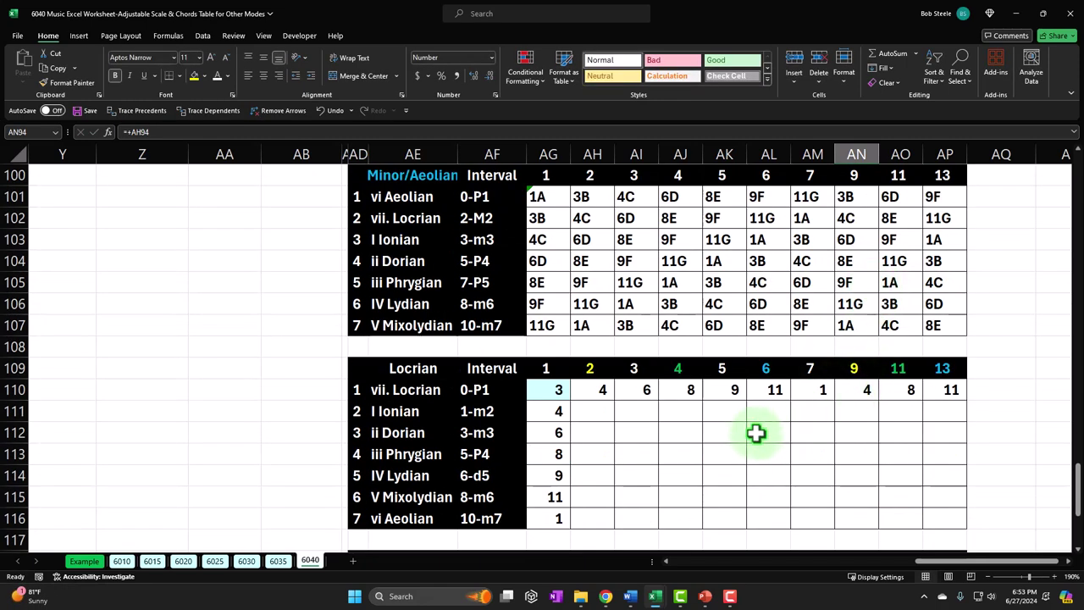
- Check the vii. Locrian note letters and lookup formulas from AG119 across to AM119
{"action": "scroll", "coordinate": [753, 428], "scroll_direction": "down", "scroll_amount": 3}
{"action": "left_click", "coordinate": [542, 392]}
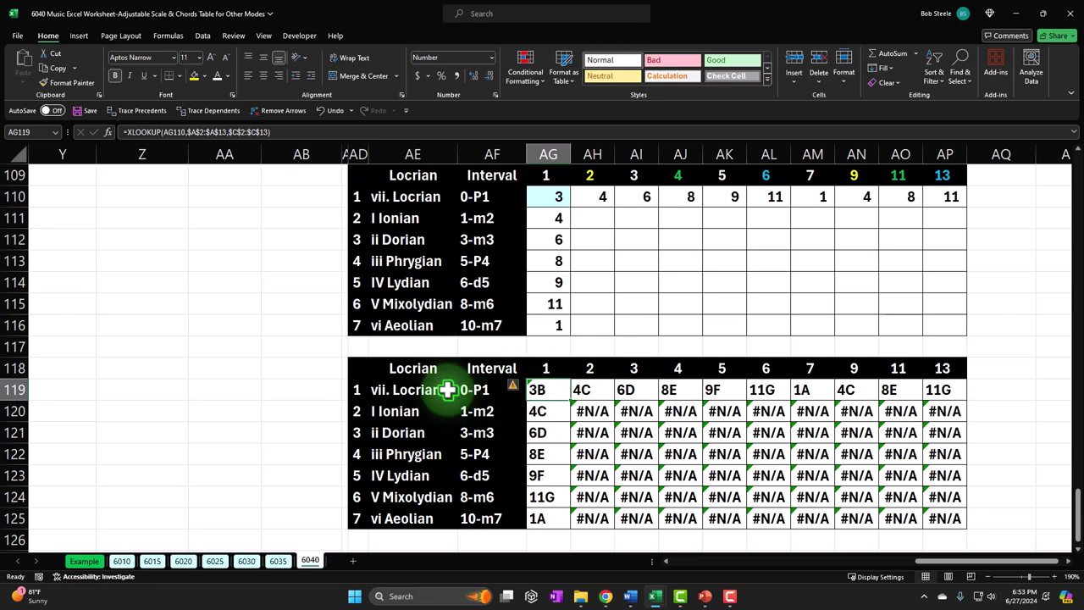
{"action": "key", "text": "Right"}
{"action": "key", "text": "Right"}
{"action": "key", "text": "Right"}
{"action": "key", "text": "Right"}
{"action": "key", "text": "Right"}
{"action": "key", "text": "Right"}
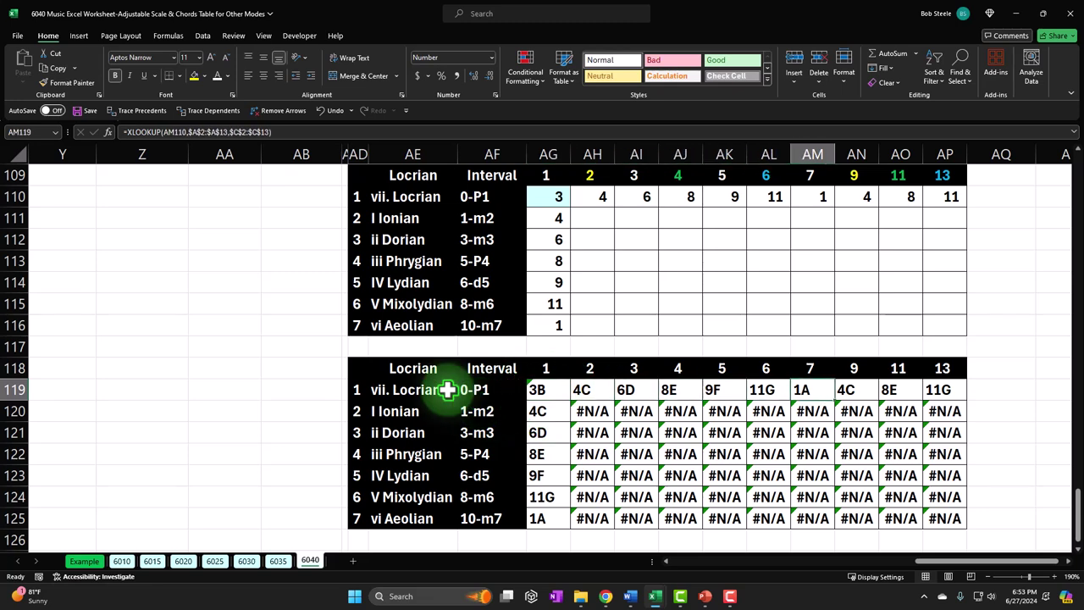
- Fill the AG111:AG116 formulas right through column AM and the AN110:AP110 links down through row 116
{"action": "scroll", "coordinate": [474, 373], "scroll_direction": "up", "scroll_amount": 1}
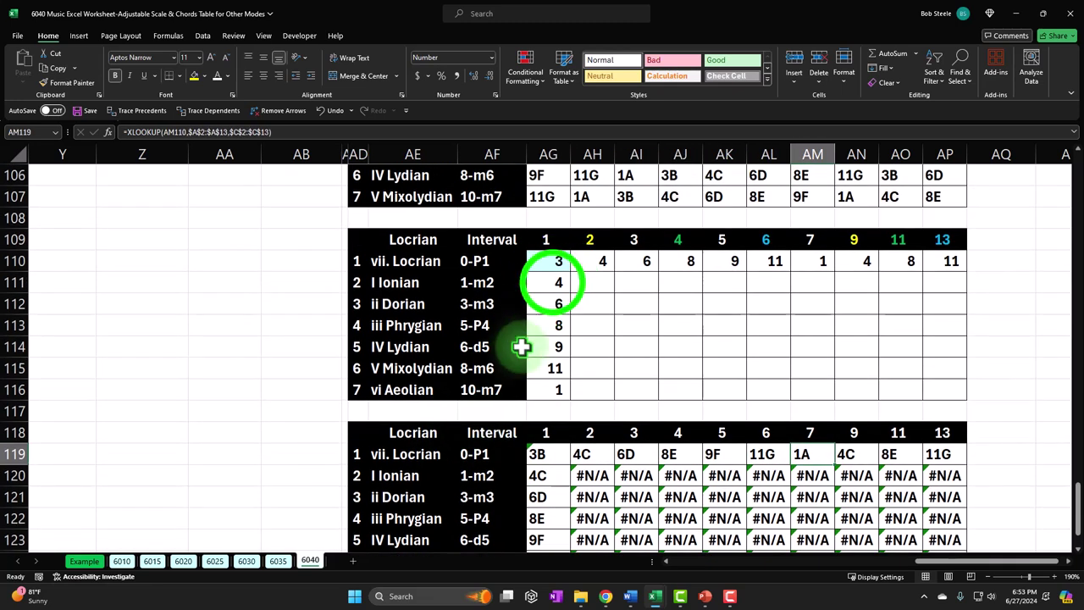
{"action": "left_click_drag", "start_coordinate": [554, 283], "coordinate": [568, 393]}
{"action": "left_click", "coordinate": [568, 393]}
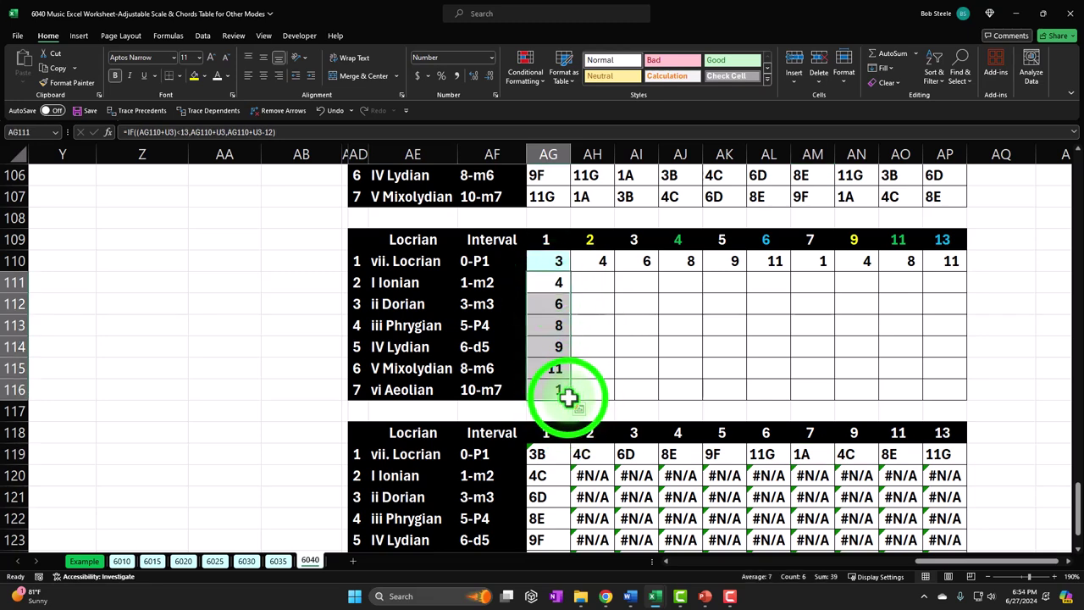
{"action": "left_click_drag", "start_coordinate": [544, 288], "coordinate": [819, 401]}
{"action": "left_click_drag", "start_coordinate": [862, 261], "coordinate": [966, 394]}
{"action": "scroll", "coordinate": [677, 377], "scroll_direction": "down", "scroll_amount": 3}
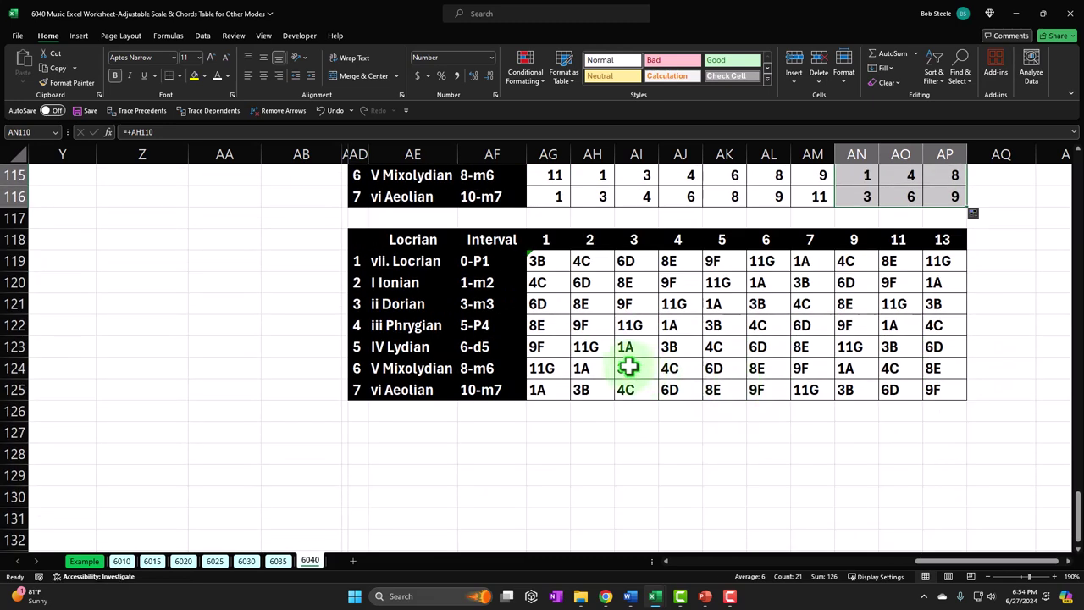
- Check the note letters of the modes in the lower Locrian table across to column AM and down to row 125
{"action": "left_click", "coordinate": [537, 347]}
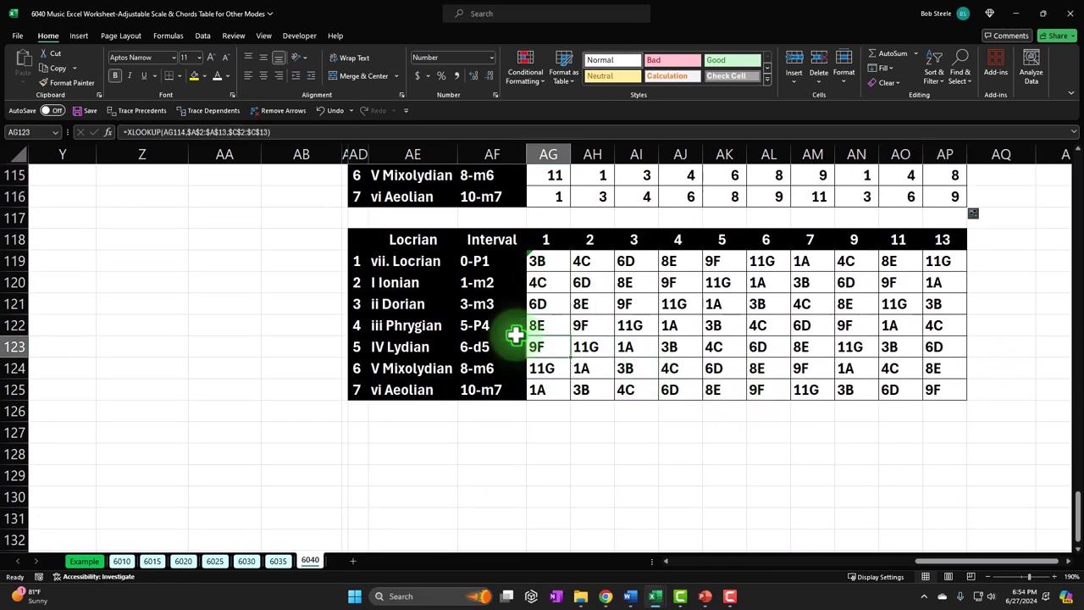
{"action": "key", "text": "Right"}
{"action": "key", "text": "Right"}
{"action": "key", "text": "Right"}
{"action": "key", "text": "Right"}
{"action": "key", "text": "Right"}
{"action": "key", "text": "Right"}
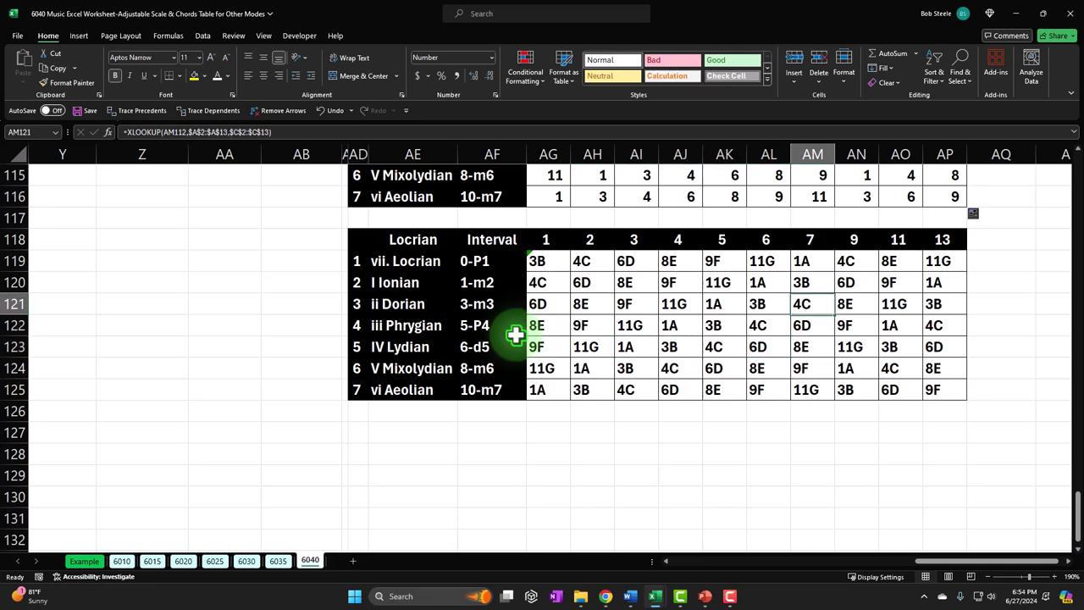
{"action": "key", "text": "Down"}
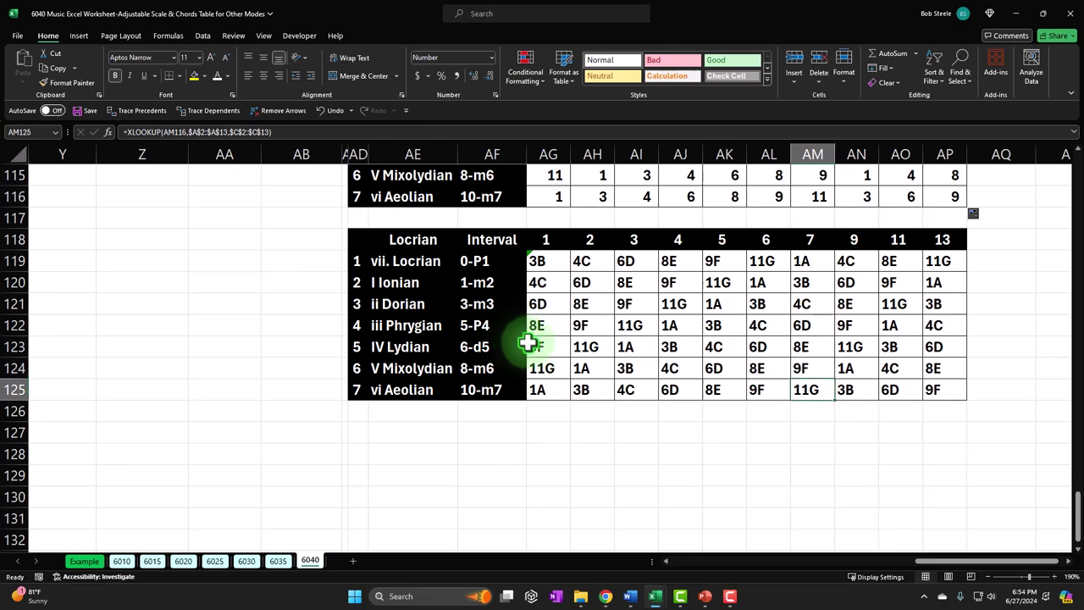
- Compare the Major/Ionian tables with the Dorian tables and inspect the Dorian starting-note formula in AG20
{"action": "scroll", "coordinate": [581, 365], "scroll_direction": "up", "scroll_amount": 19}
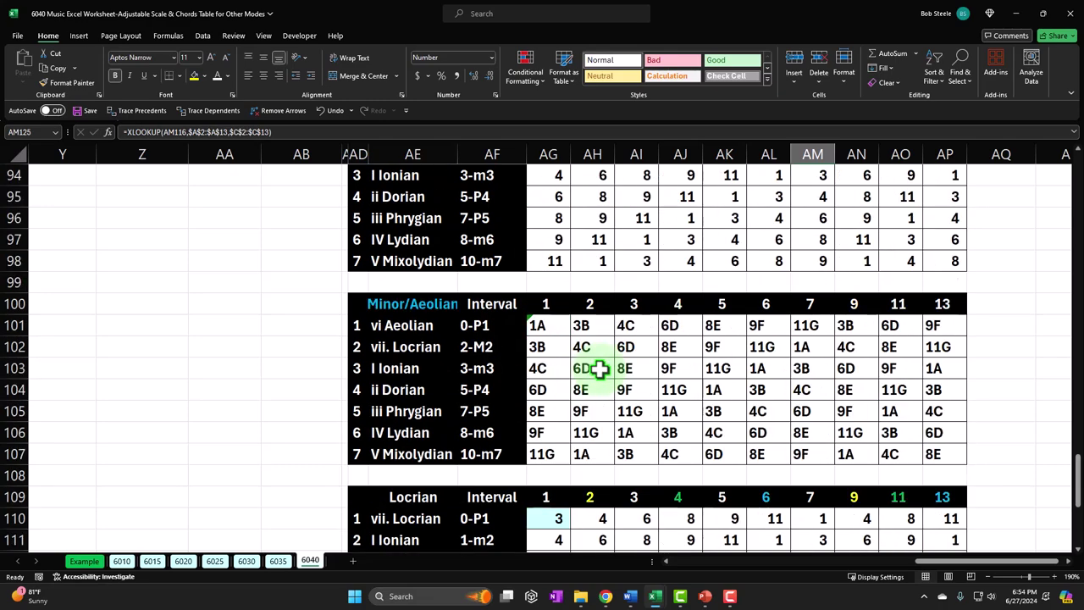
{"action": "scroll", "coordinate": [600, 367], "scroll_direction": "up", "scroll_amount": 19}
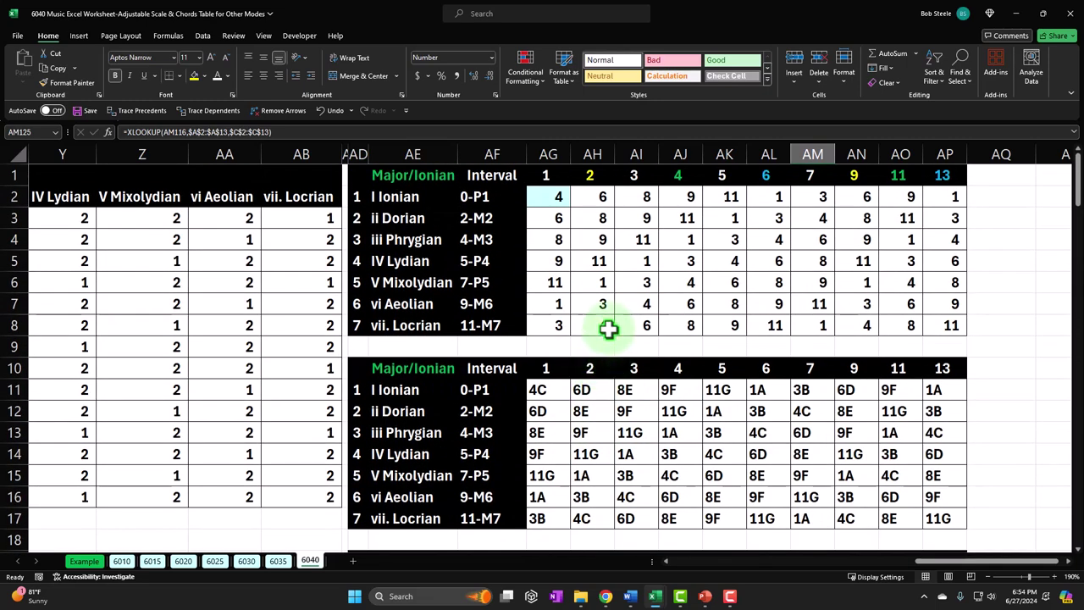
{"action": "left_click", "coordinate": [589, 263]}
{"action": "left_click_drag", "start_coordinate": [932, 561], "coordinate": [972, 566]}
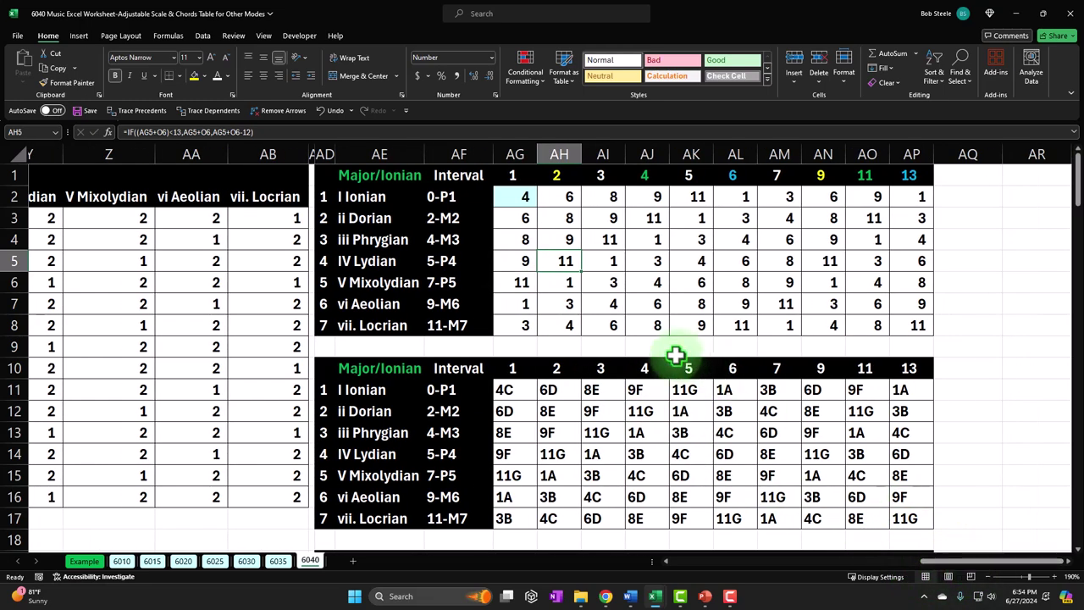
{"action": "scroll", "coordinate": [673, 354], "scroll_direction": "down", "scroll_amount": 5}
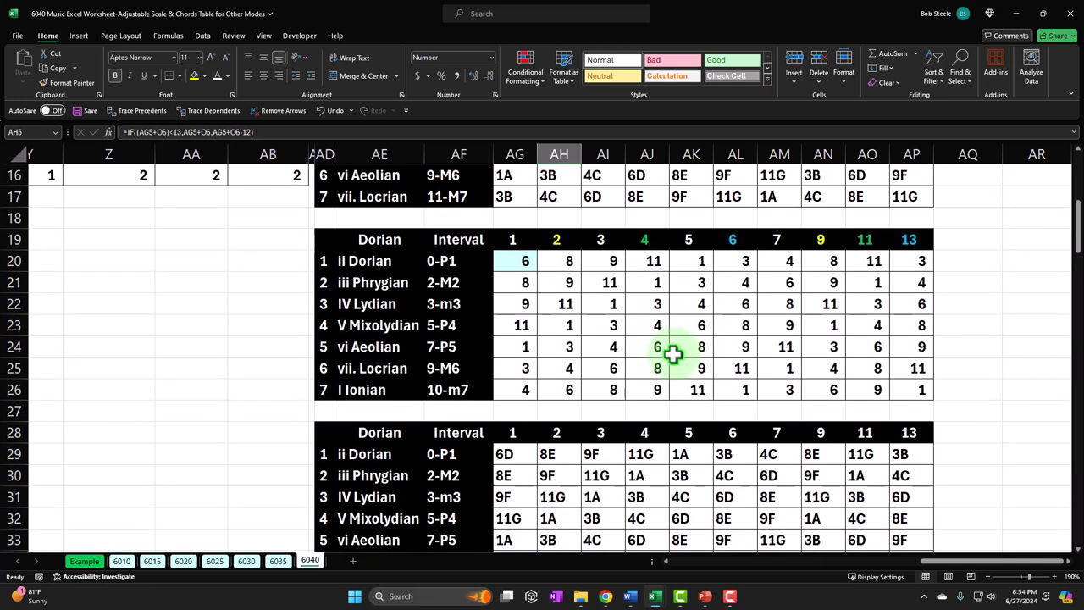
{"action": "left_click", "coordinate": [520, 264]}
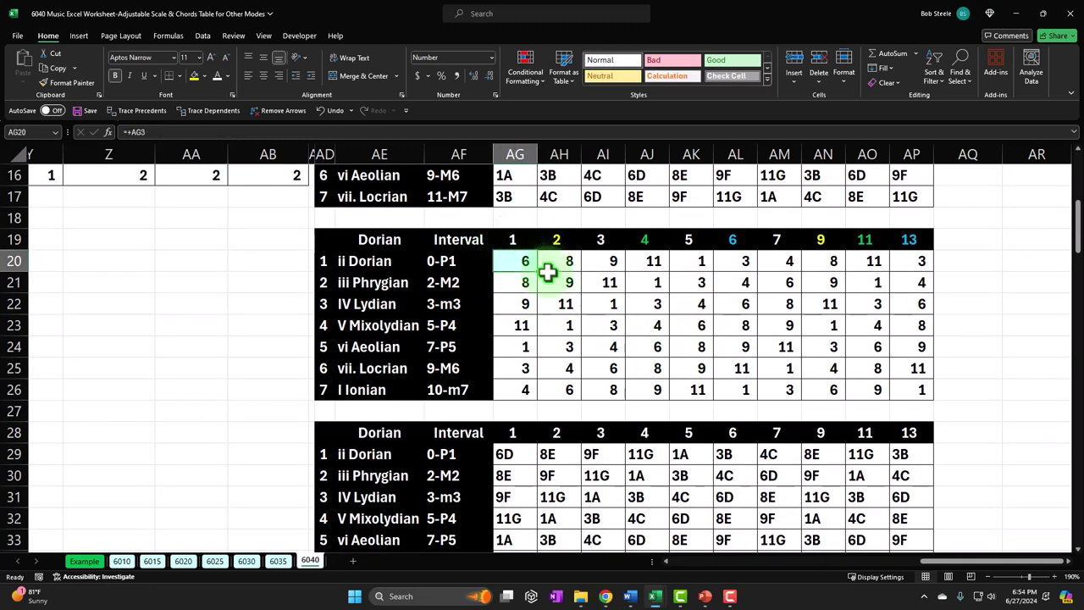
{"action": "scroll", "coordinate": [563, 292], "scroll_direction": "up", "scroll_amount": 5}
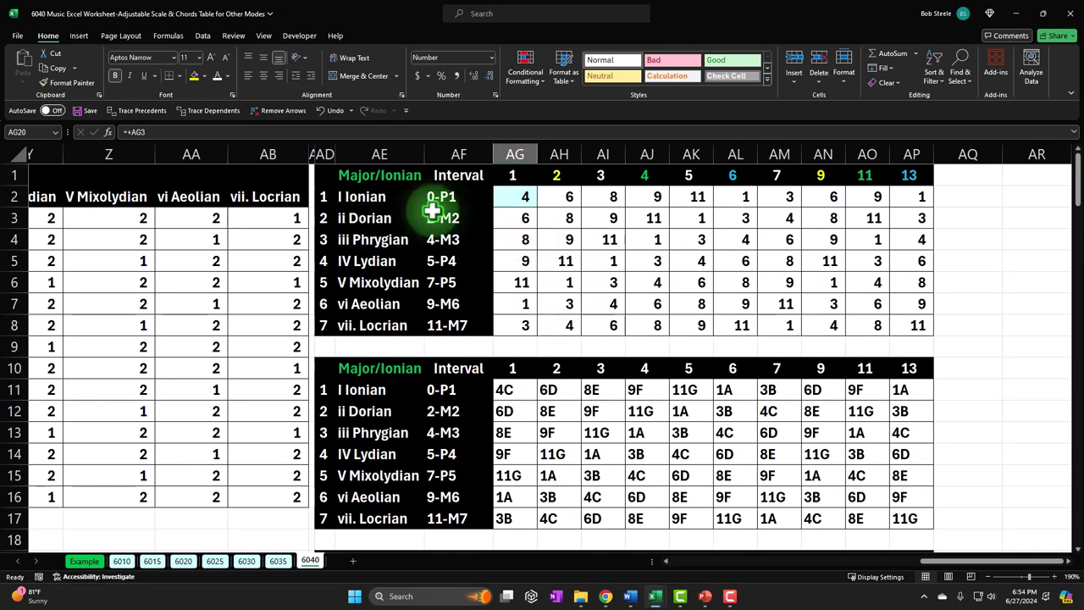
{"action": "scroll", "coordinate": [520, 271], "scroll_direction": "down", "scroll_amount": 3}
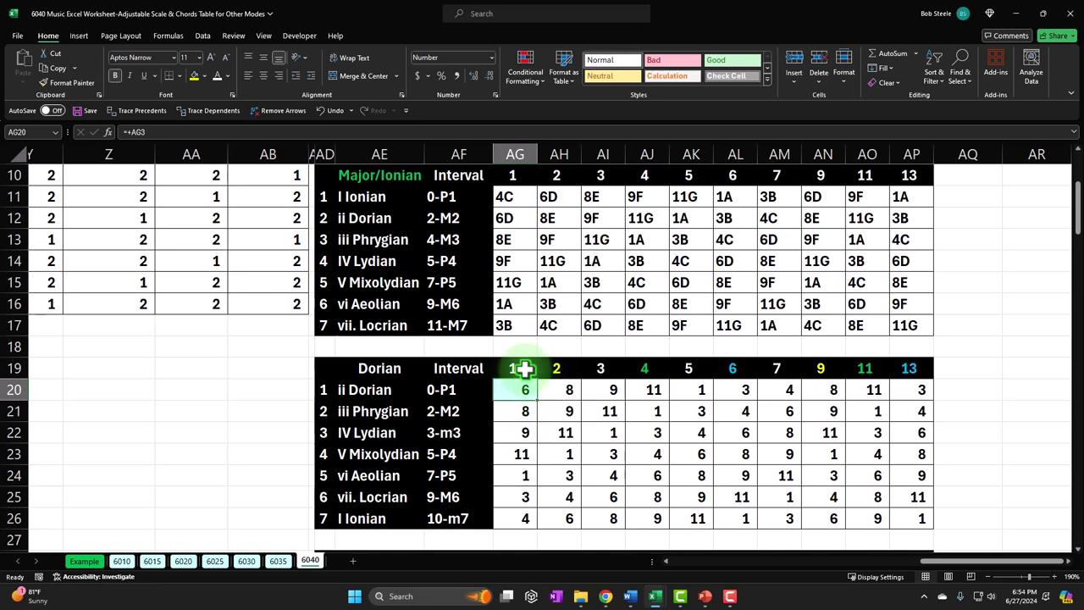
- Try 4 as the Dorian starting note in AG20, review the Dorian tables, and undo the entry
{"action": "key", "text": "Return"}
{"action": "scroll", "coordinate": [522, 368], "scroll_direction": "down", "scroll_amount": 3}
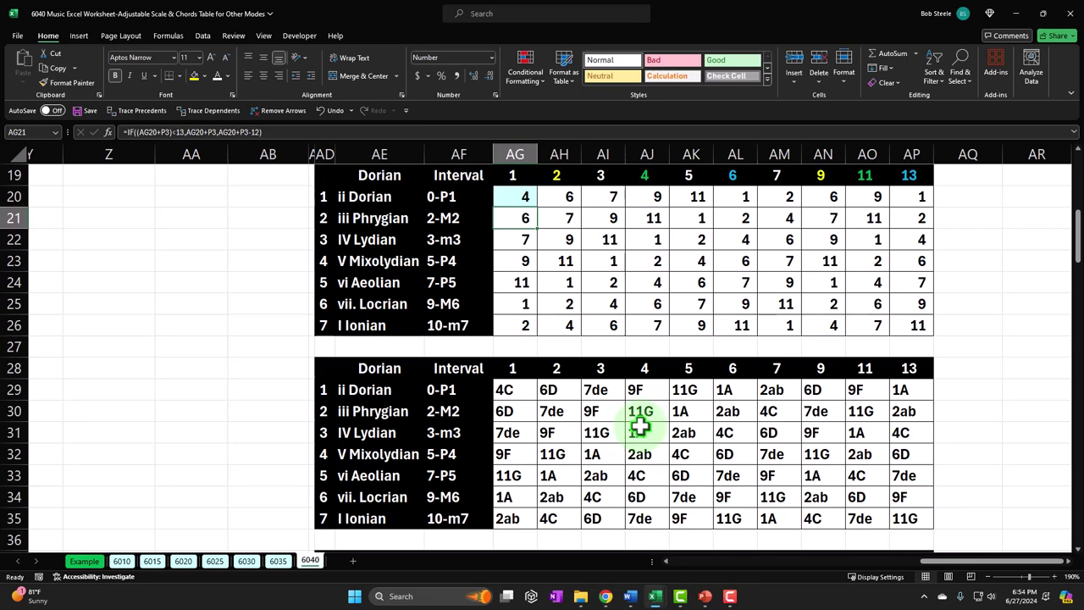
{"action": "scroll", "coordinate": [639, 428], "scroll_direction": "down", "scroll_amount": 1}
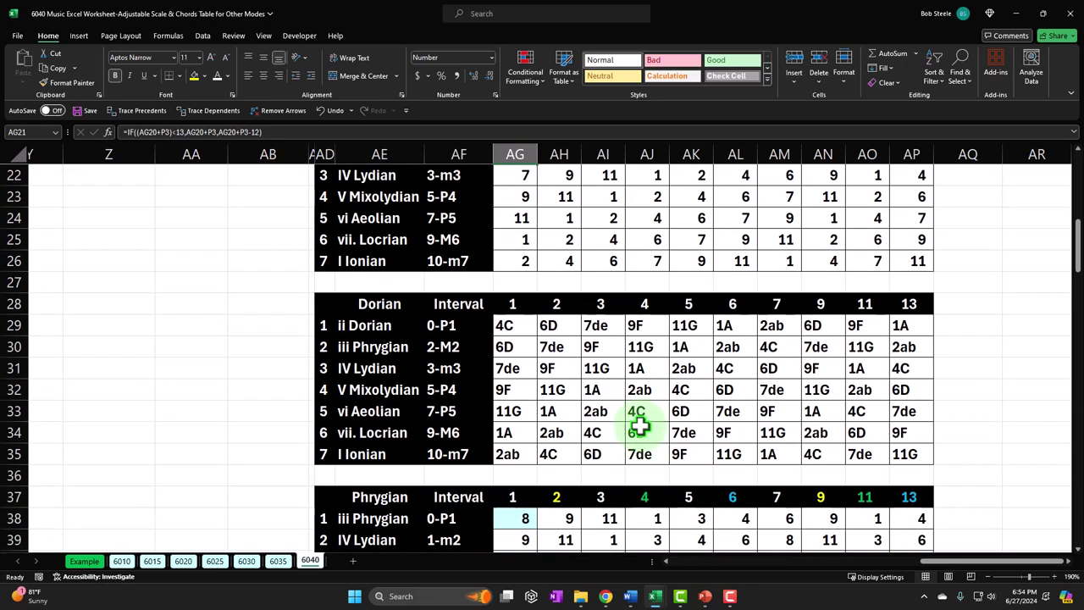
{"action": "scroll", "coordinate": [639, 428], "scroll_direction": "up", "scroll_amount": 1}
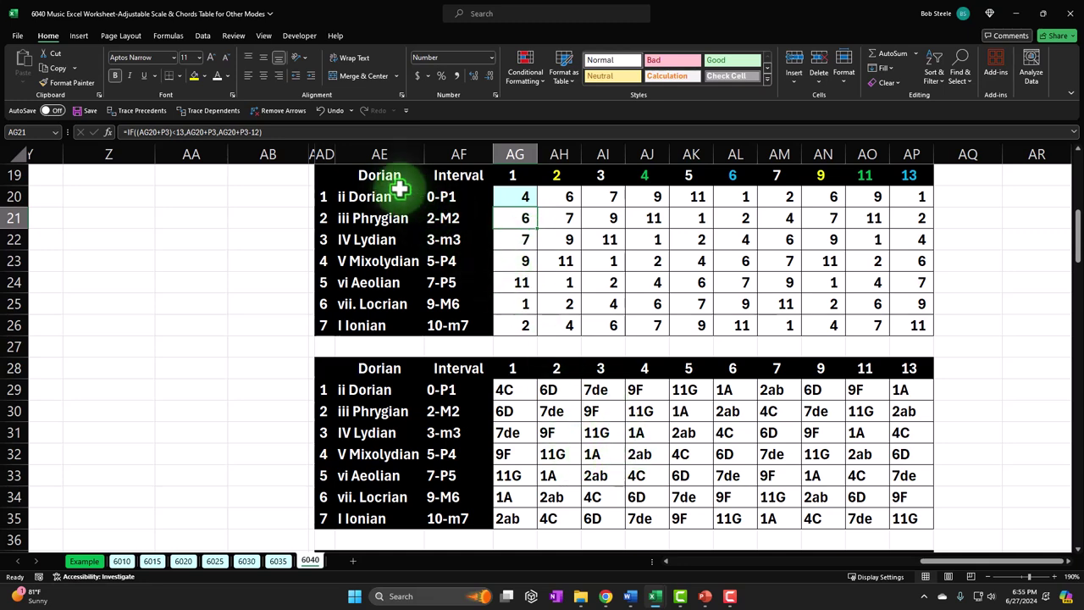
{"action": "left_click", "coordinate": [328, 117]}
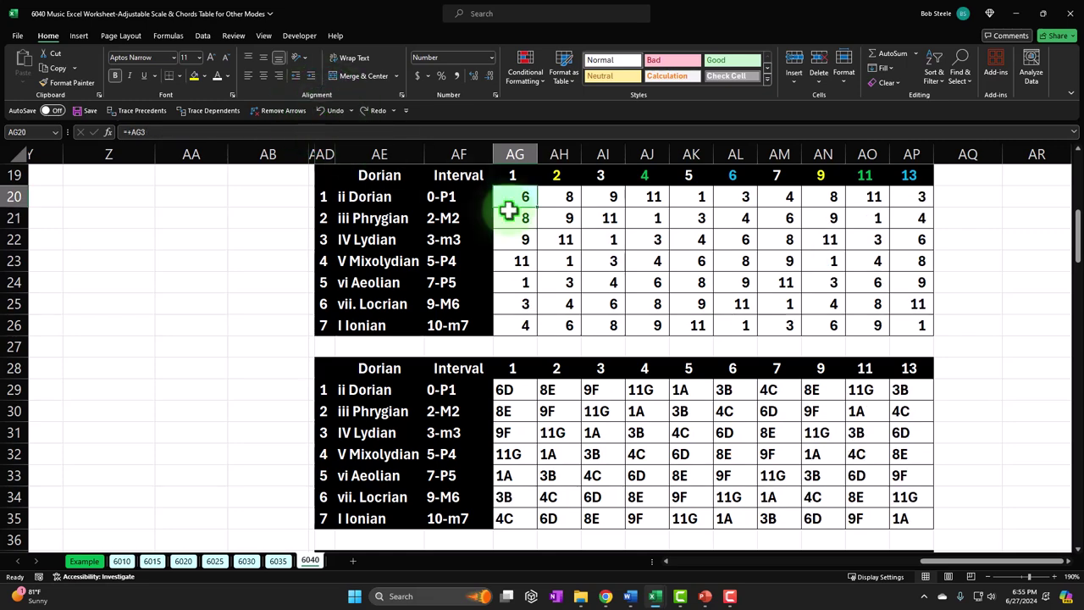
- Set the I Ionian starting note in AG2 to 11 and review the Major/Ionian and Dorian tables
{"action": "scroll", "coordinate": [516, 300], "scroll_direction": "down", "scroll_amount": 4}
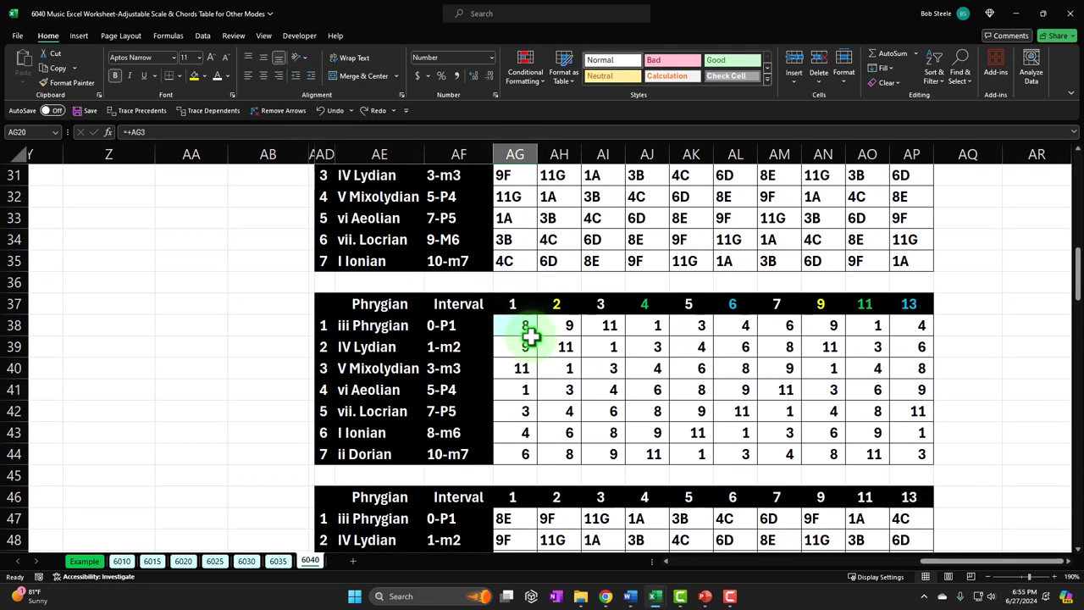
{"action": "scroll", "coordinate": [530, 335], "scroll_direction": "up", "scroll_amount": 10}
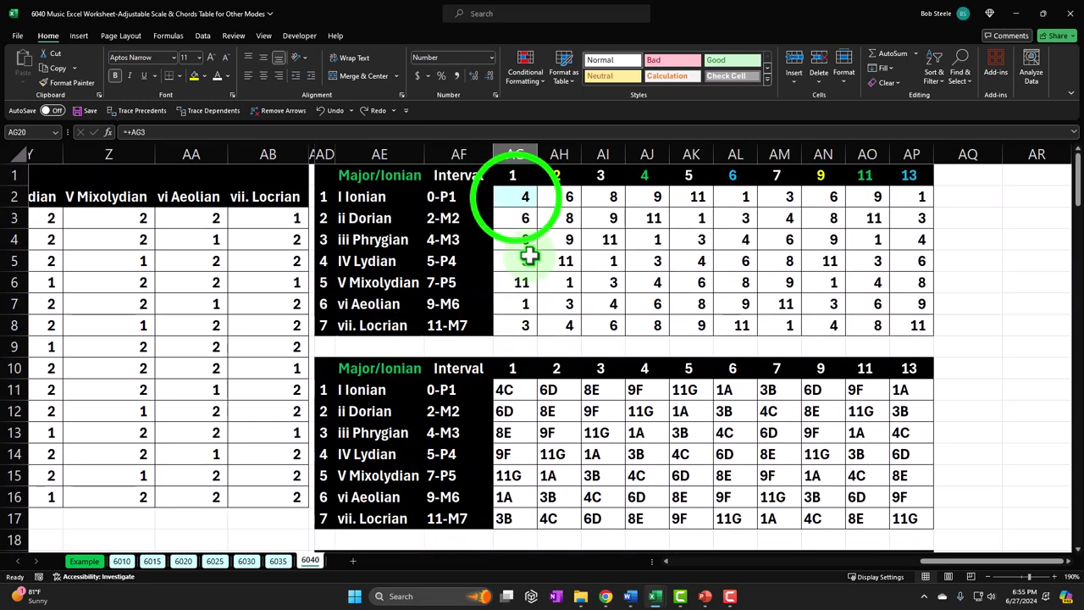
{"action": "left_click", "coordinate": [516, 198]}
{"action": "type", "text": "11"}
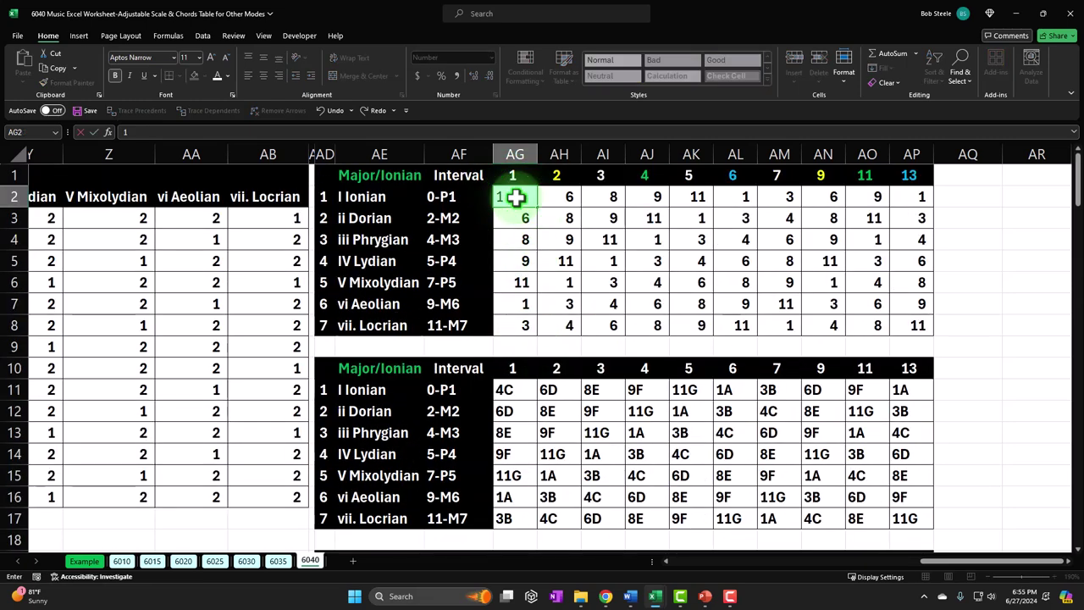
{"action": "key", "text": "Return"}
{"action": "scroll", "coordinate": [548, 248], "scroll_direction": "down", "scroll_amount": 1}
{"action": "scroll", "coordinate": [548, 248], "scroll_direction": "down", "scroll_amount": 2}
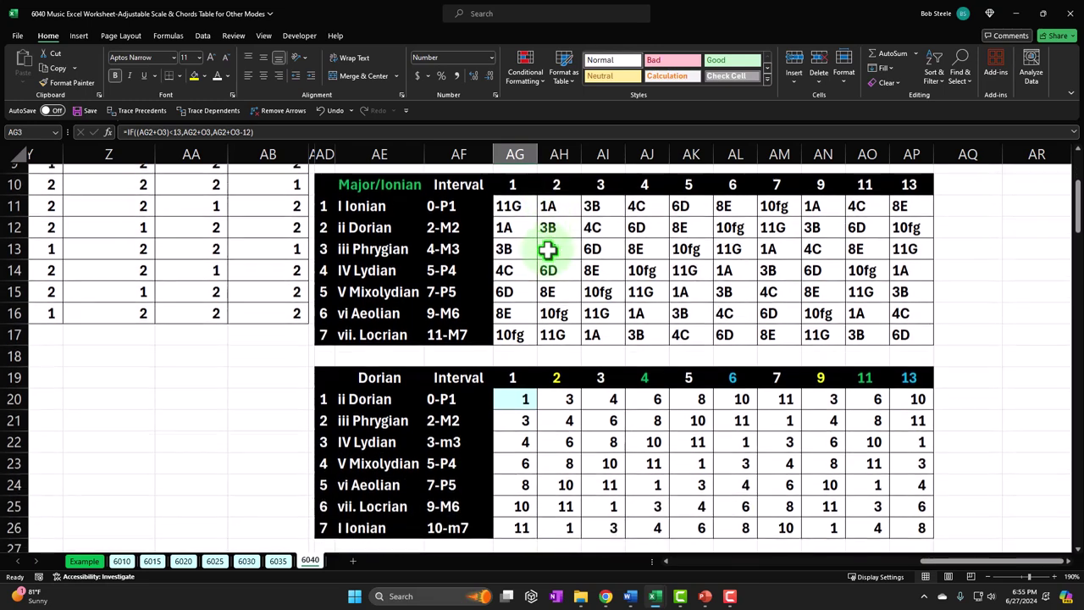
{"action": "scroll", "coordinate": [552, 254], "scroll_direction": "down", "scroll_amount": 3}
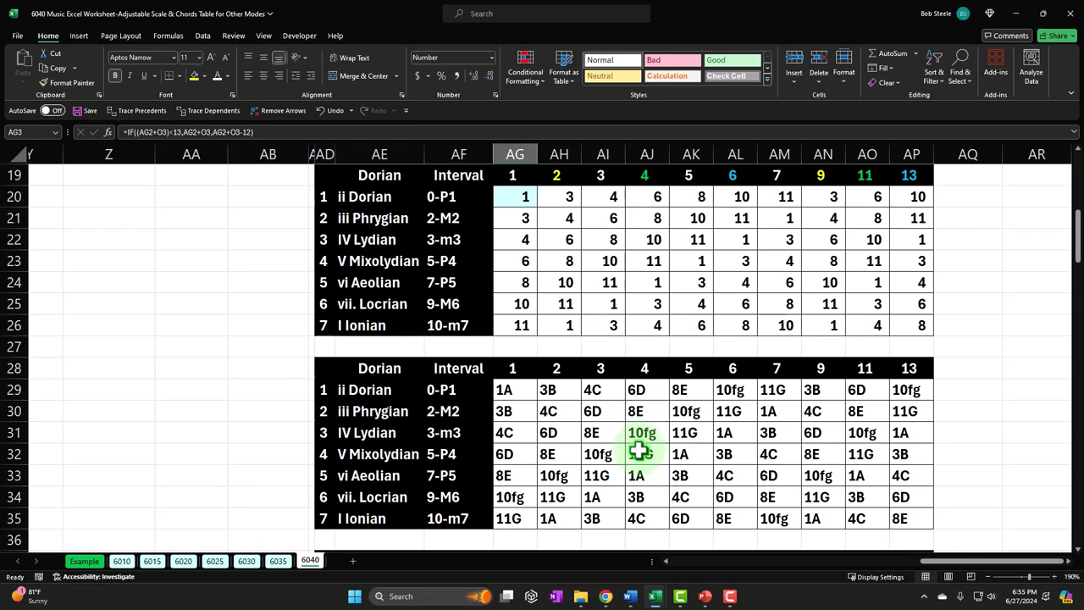
{"action": "scroll", "coordinate": [640, 452], "scroll_direction": "up", "scroll_amount": 3}
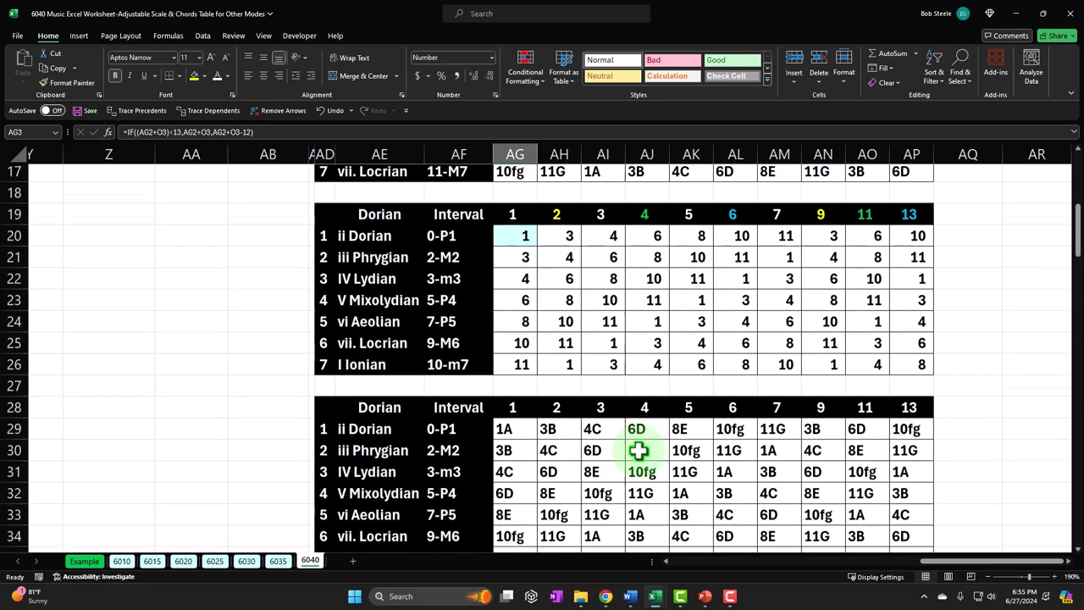
{"action": "scroll", "coordinate": [640, 450], "scroll_direction": "up", "scroll_amount": 2}
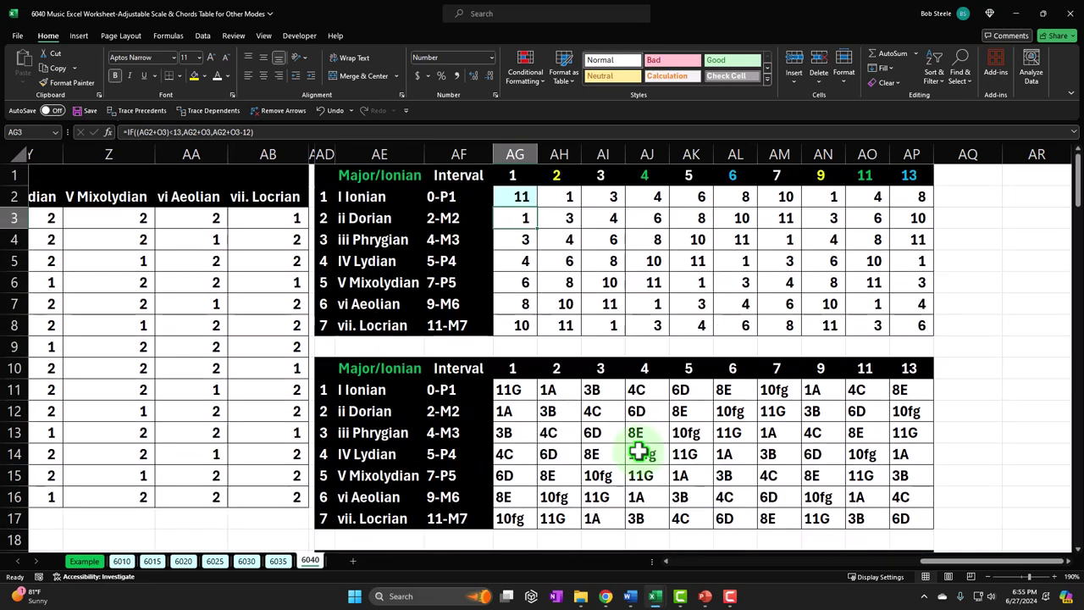
- Set the I Ionian starting note in AG2 back to 4
{"action": "scroll", "coordinate": [601, 334], "scroll_direction": "down", "scroll_amount": 1}
{"action": "scroll", "coordinate": [600, 328], "scroll_direction": "up", "scroll_amount": 1}
{"action": "left_click", "coordinate": [522, 199]}
{"action": "type", "text": "4"}
{"action": "key", "text": "Return"}
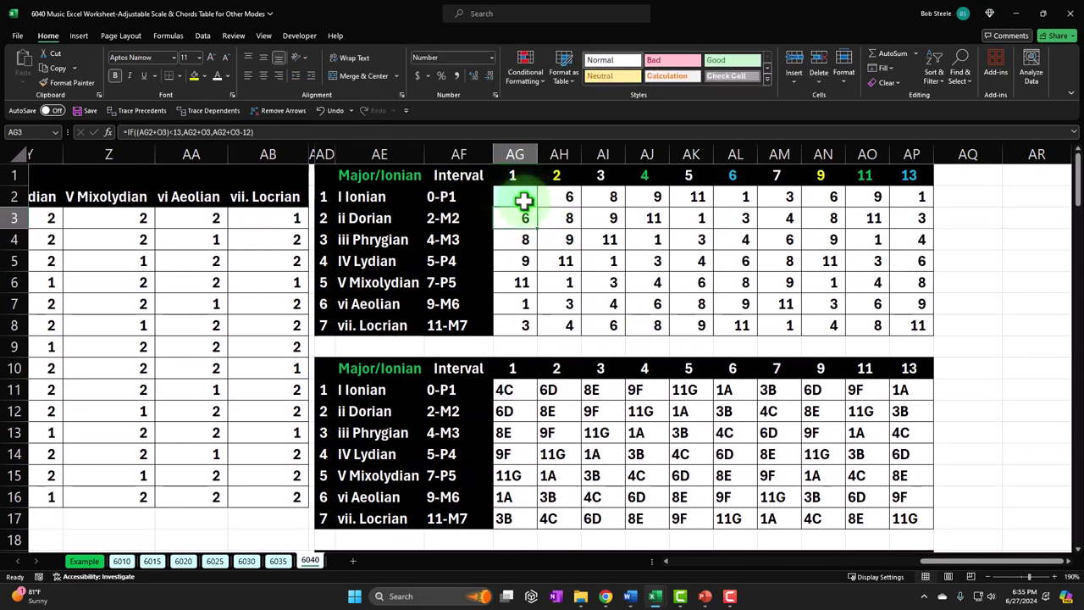
- Check how the Dorian starting note in AG20 is linked to the Major/Ionian table
{"action": "scroll", "coordinate": [518, 213], "scroll_direction": "down", "scroll_amount": 3}
{"action": "left_click", "coordinate": [514, 389]}
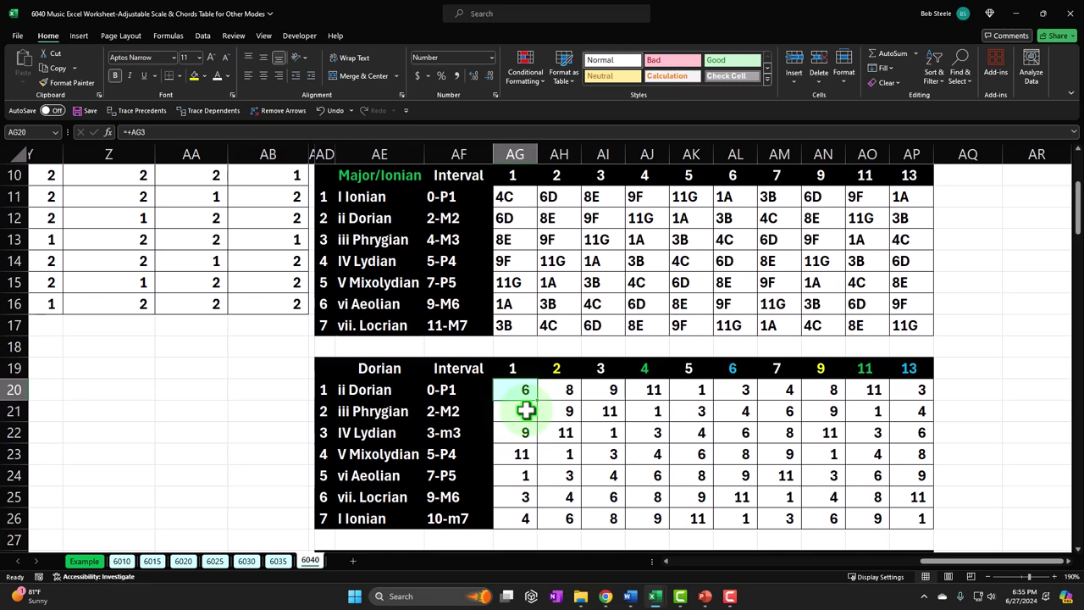
{"action": "scroll", "coordinate": [526, 409], "scroll_direction": "up", "scroll_amount": 3}
- Examine the V Mixolydian row of the Major/Ionian number table from AH6 toward the columns beyond it
{"action": "left_click", "coordinate": [560, 288]}
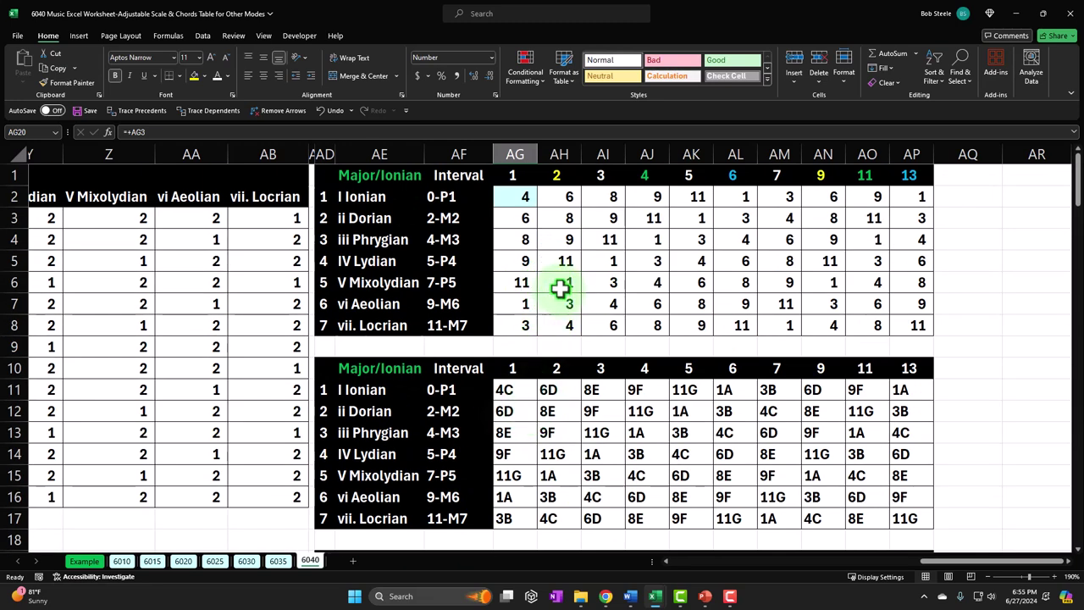
{"action": "key", "text": "Right"}
{"action": "key", "text": "Right"}
{"action": "key", "text": "Right"}
{"action": "key", "text": "Right"}
{"action": "key", "text": "Right"}
{"action": "key", "text": "Right"}
{"action": "key", "text": "Right"}
{"action": "key", "text": "Right"}
{"action": "key", "text": "Right"}
{"action": "key", "text": "Right"}
{"action": "key", "text": "Right"}
{"action": "key", "text": "Right"}
{"action": "key", "text": "Right"}
{"action": "key", "text": "Right"}
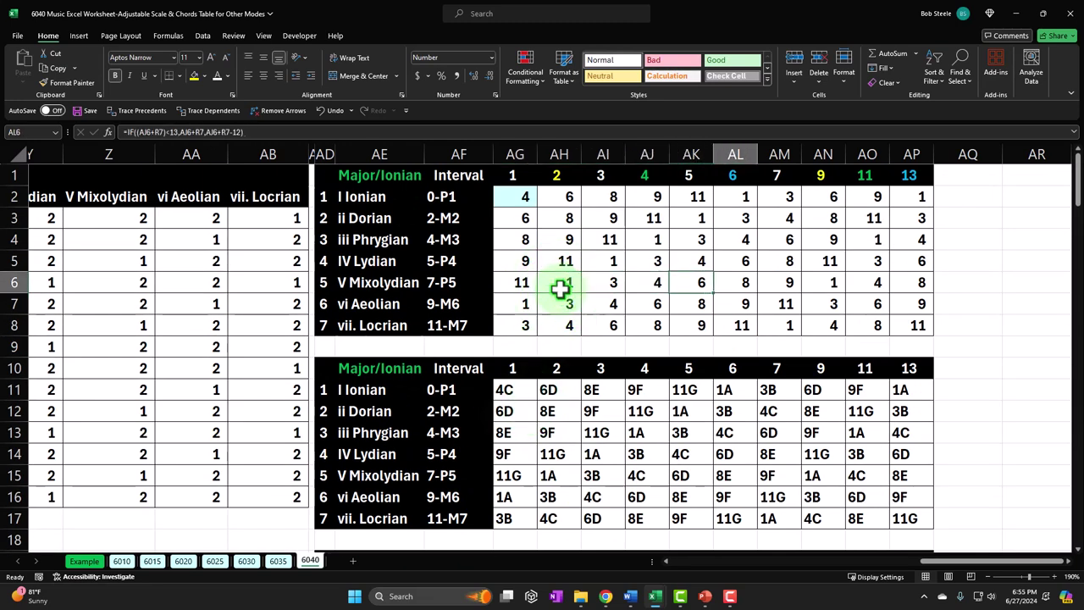